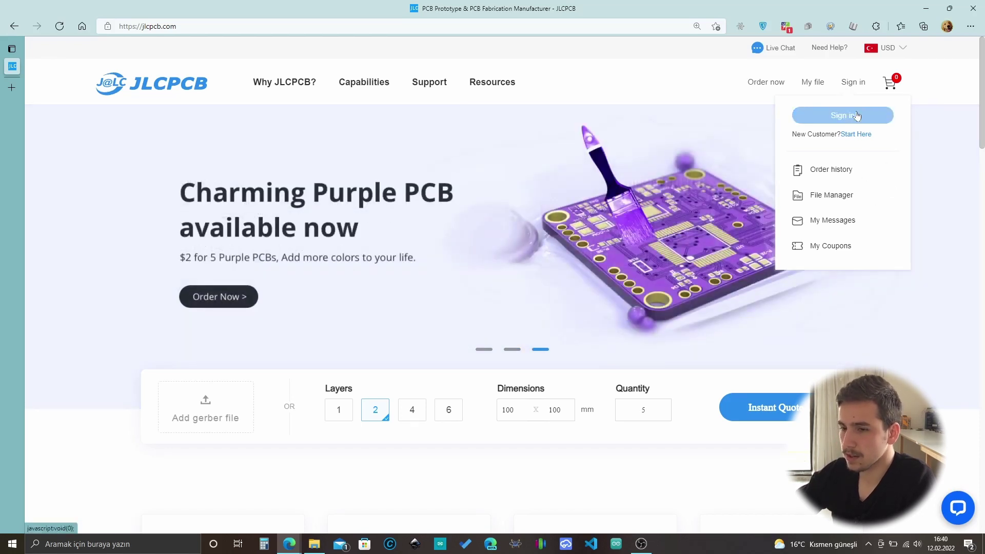
Open easyeda.com in a new tab from JLCPCB's Resources menu and switch to that tab.
mouse_move(474, 92)
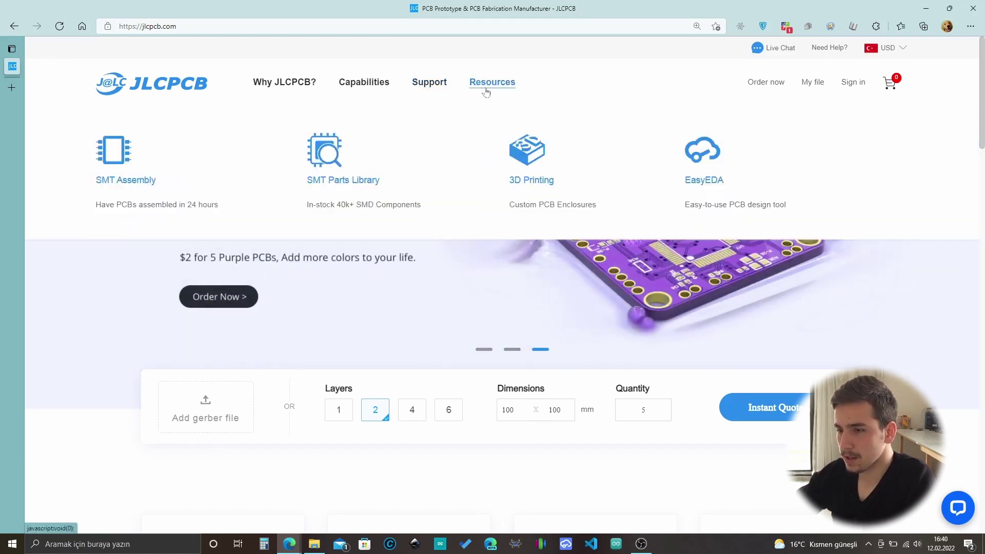
click(706, 181)
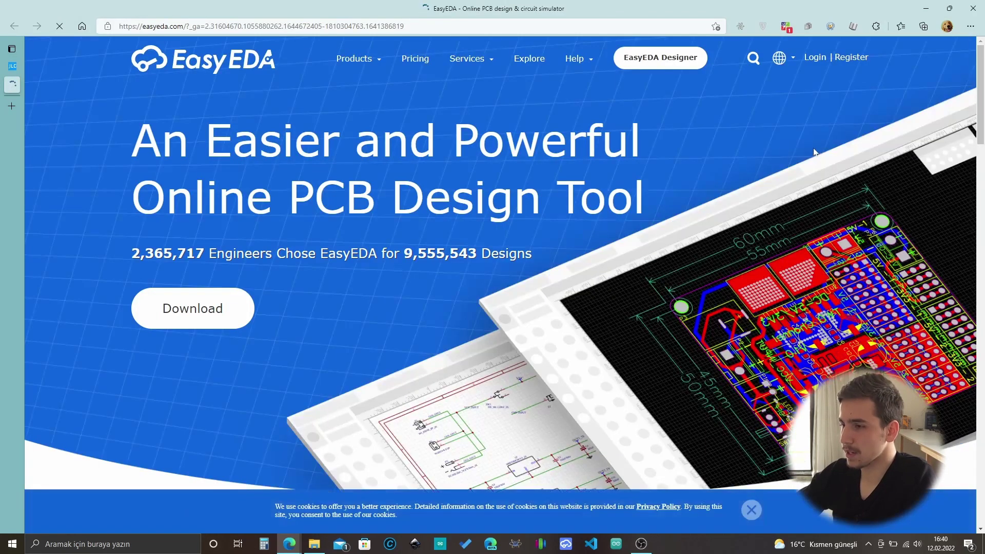
click(12, 66)
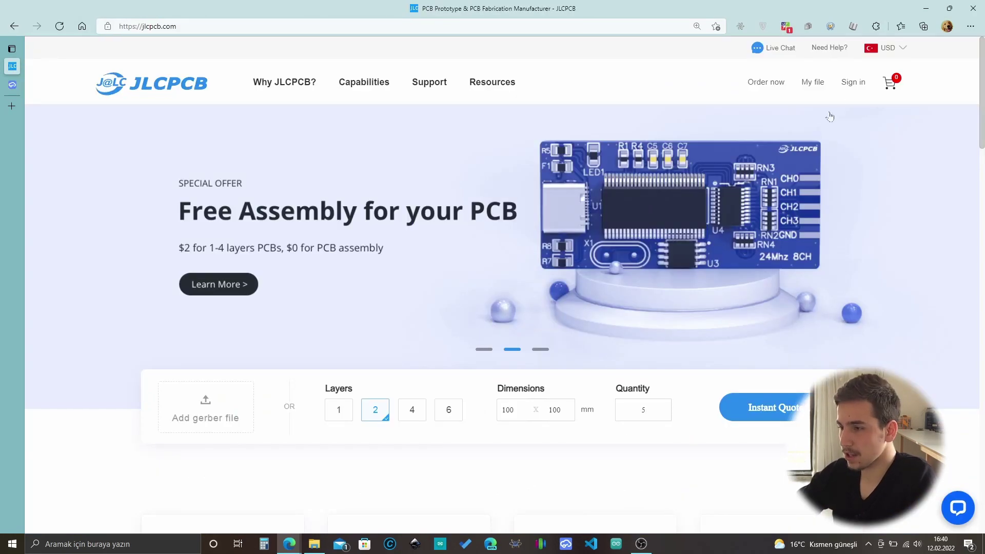
mouse_move(850, 83)
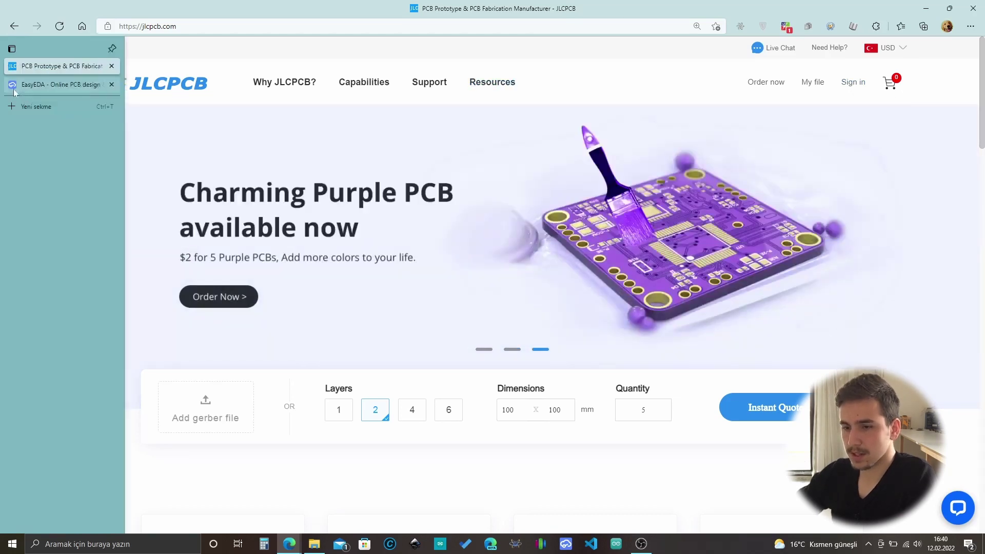
click(12, 84)
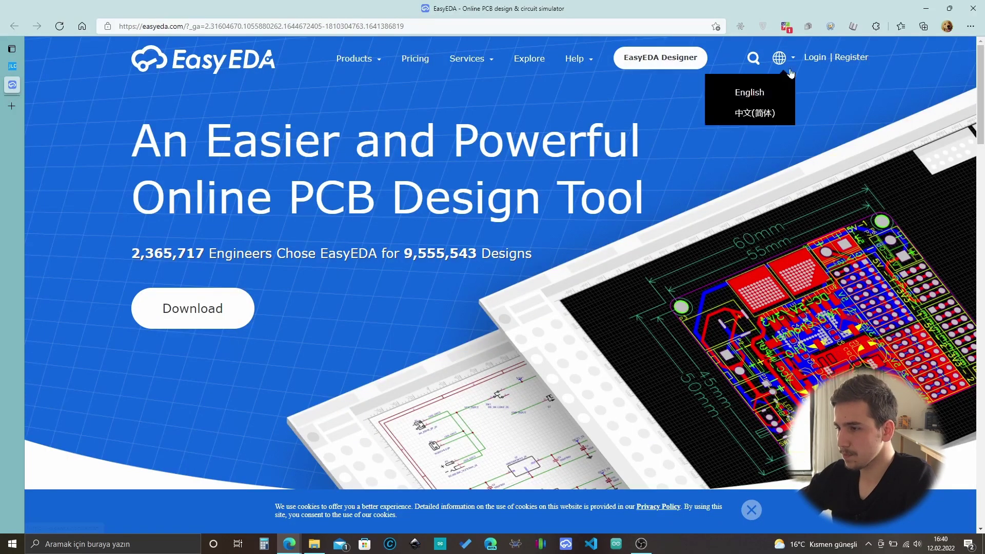
Launch EasyEDA Designer and sign in with a Google account.
click(667, 62)
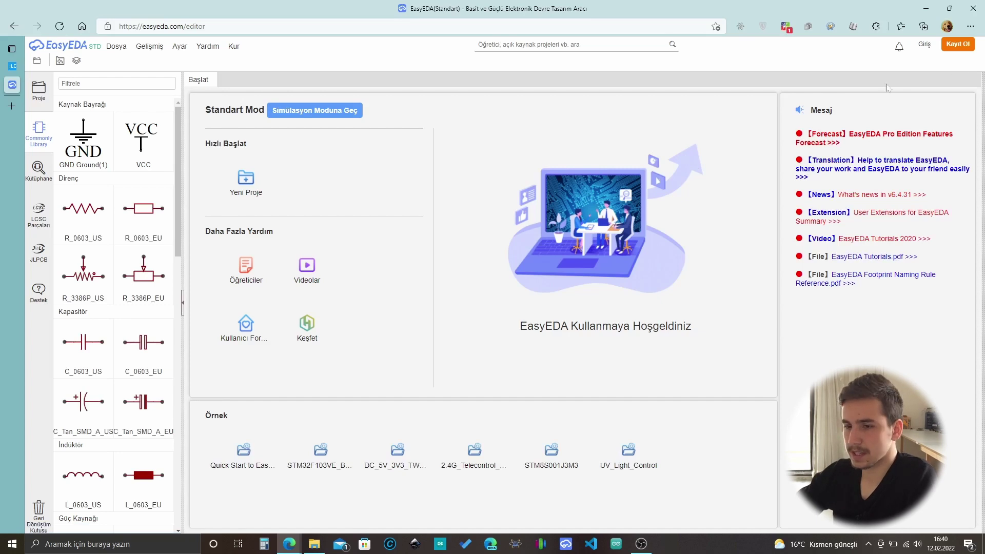
click(925, 47)
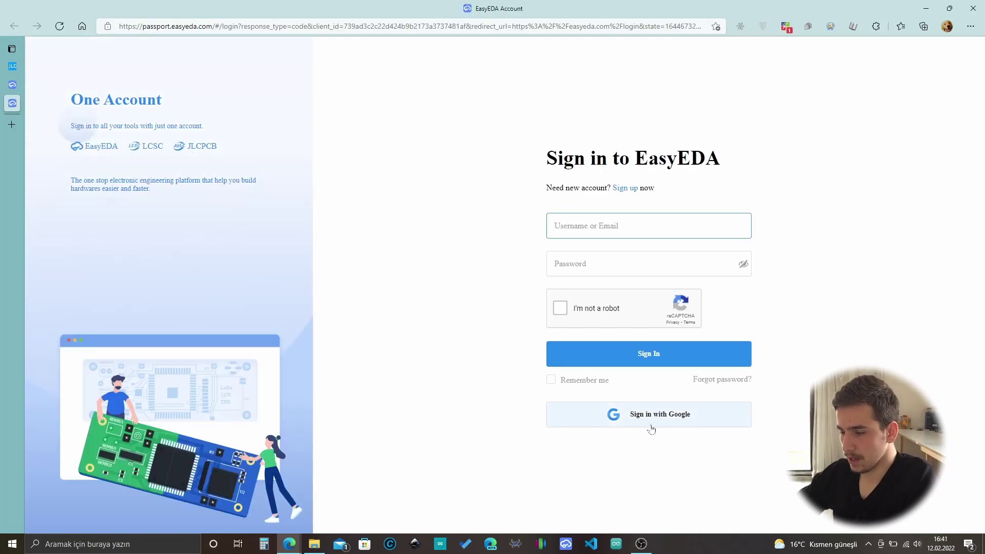
click(662, 421)
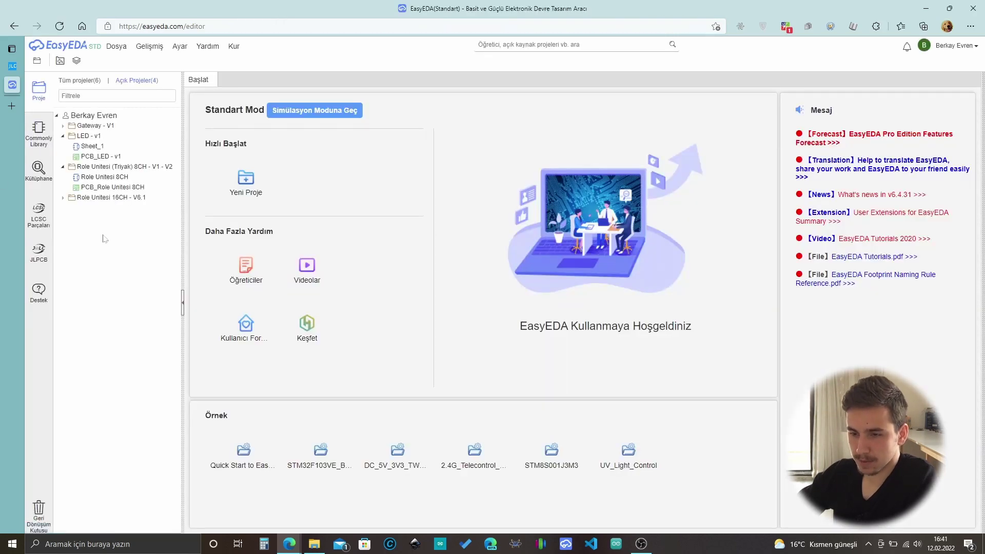
Collapse the LED - v1 and relay projects and show the full Tüm projeler tree.
click(63, 136)
click(62, 146)
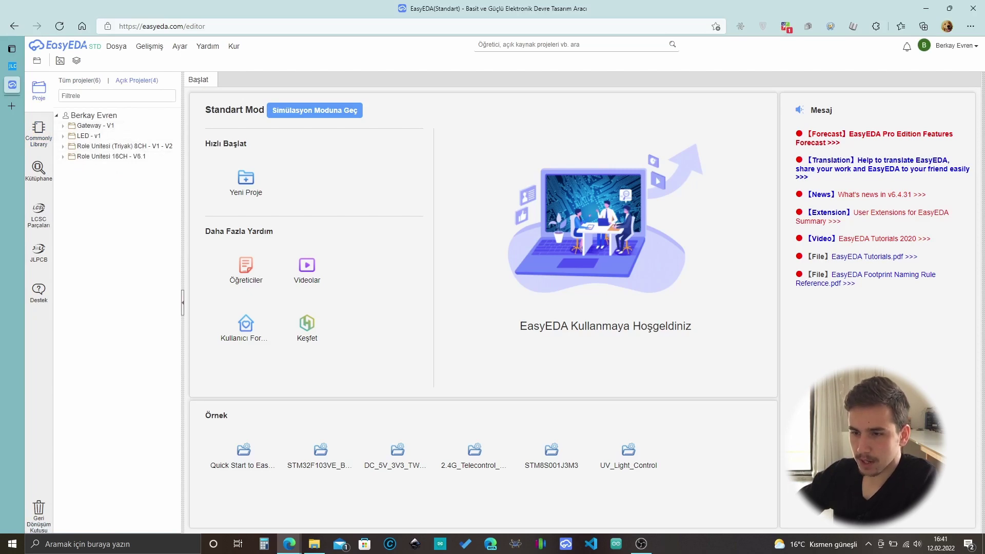
click(82, 80)
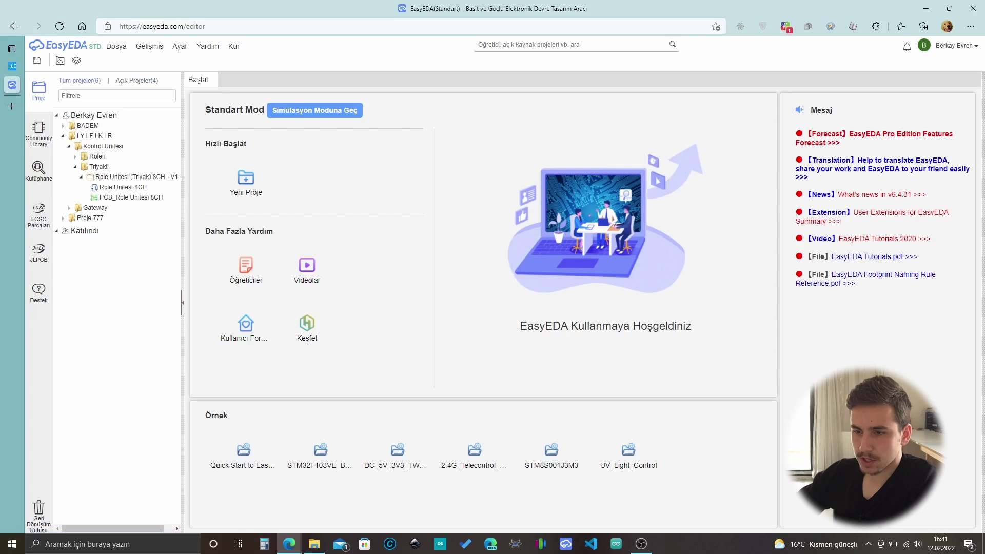
click(63, 136)
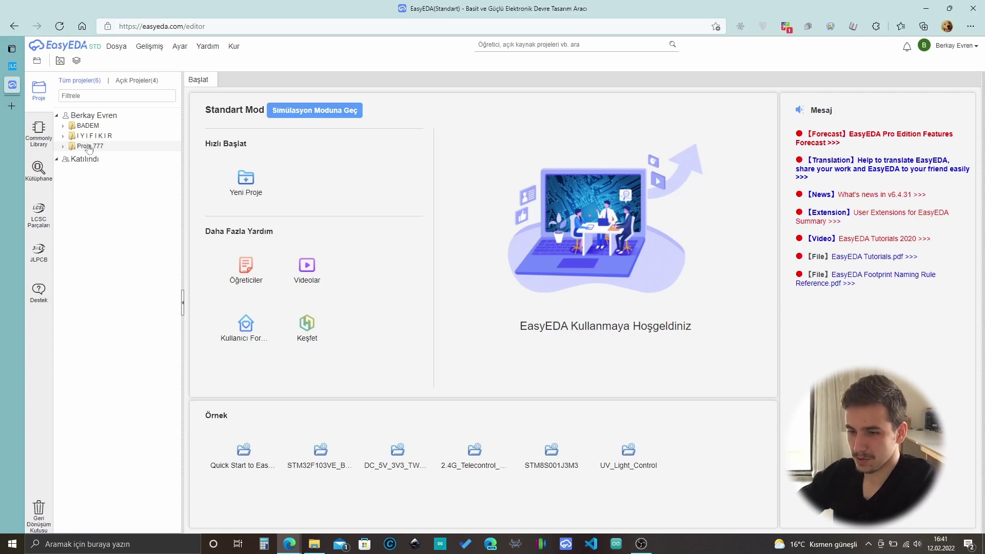
Expand Proje 777 > MCU Serisi > Base MCU to reveal Sheet_1 and PCB_Base MCU.
click(91, 148)
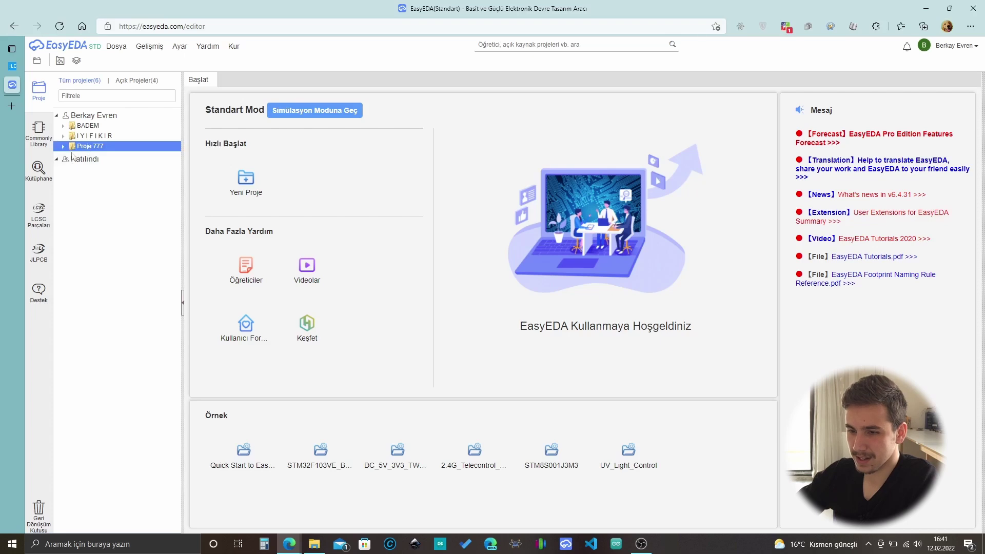
click(63, 146)
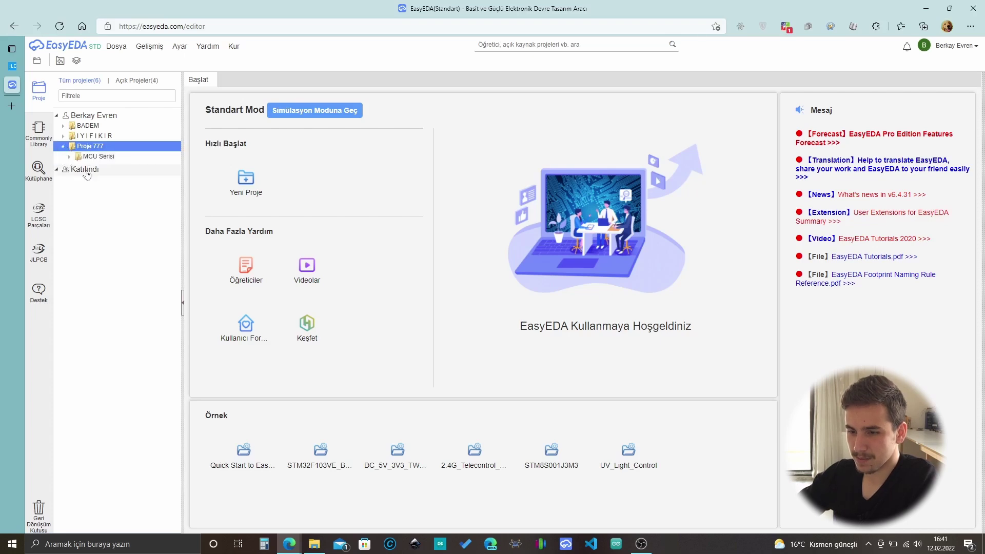
click(69, 156)
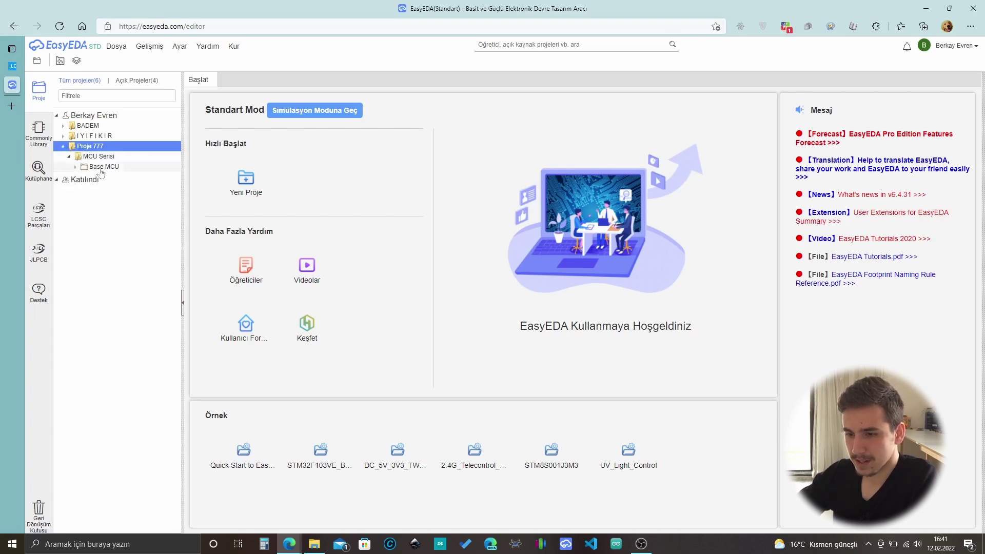
double_click(129, 170)
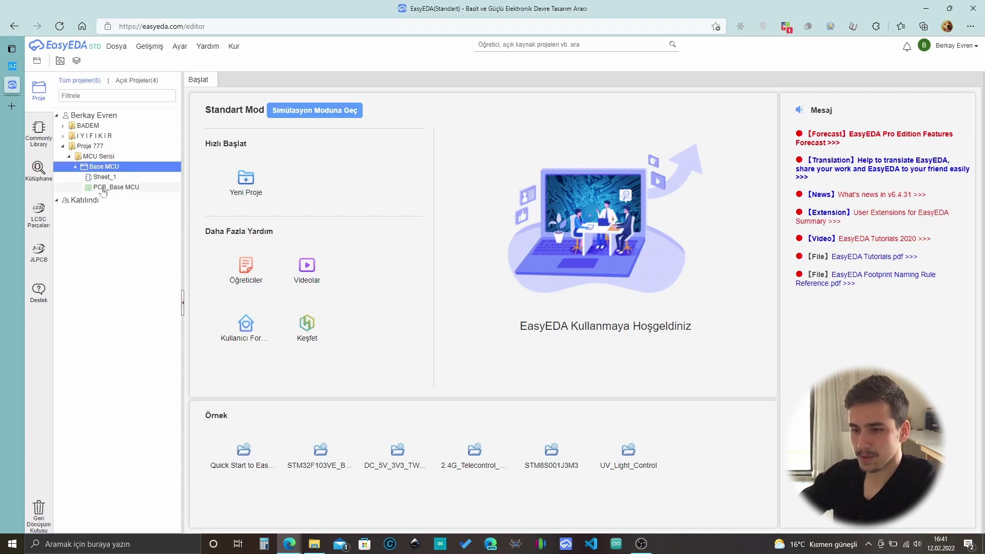
click(75, 167)
Bring up the context menus for Base MCU, MCU Serisi and the top-level user folder.
right_click(101, 171)
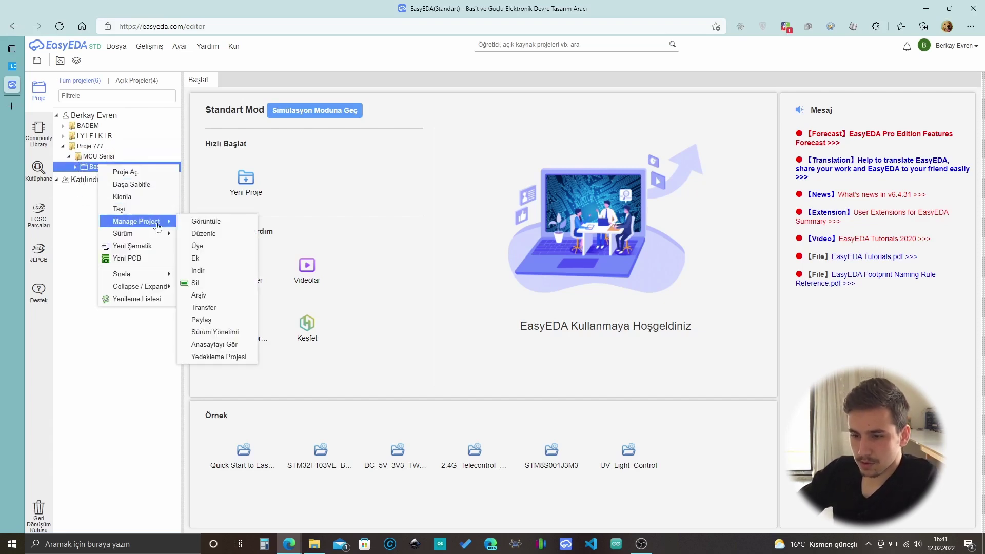
right_click(101, 160)
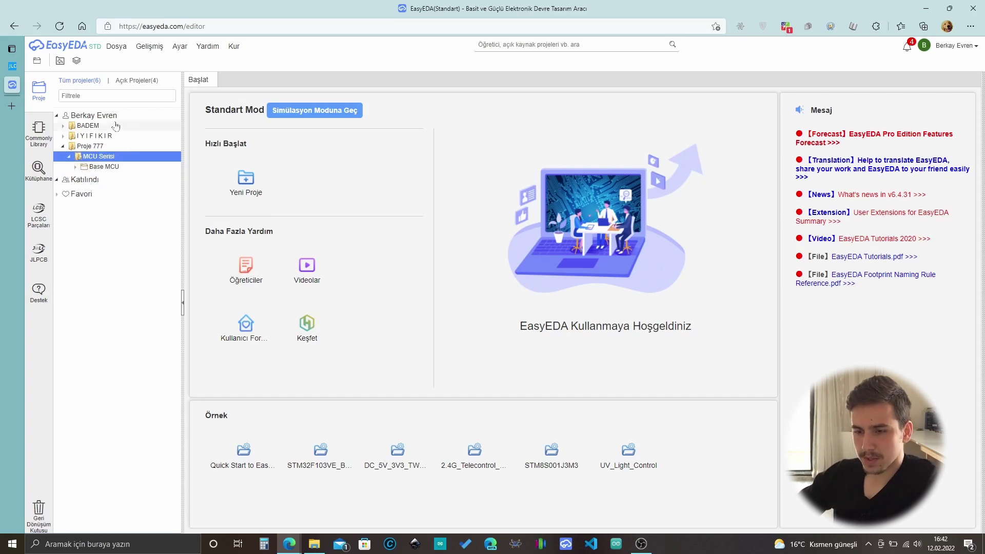
right_click(97, 118)
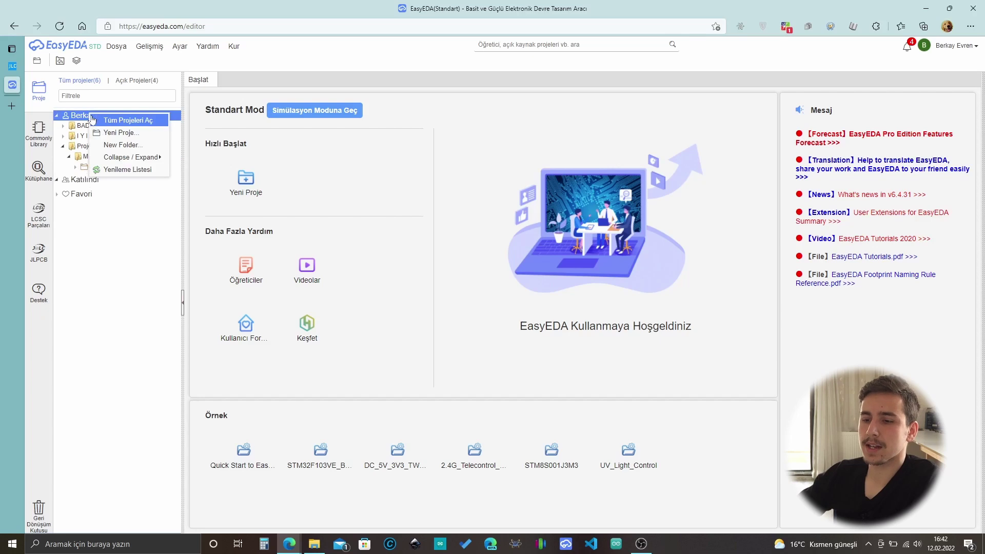
click(153, 148)
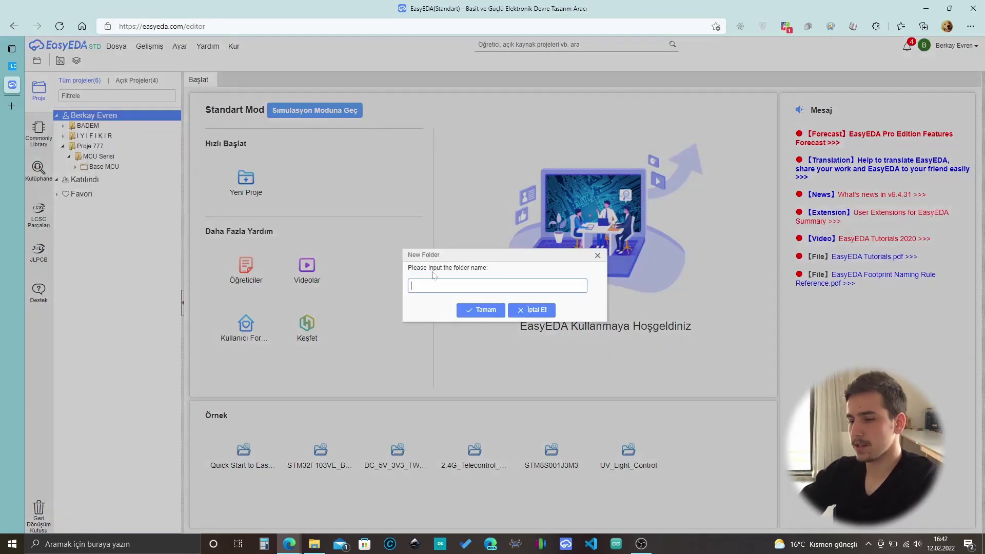
text(Klasor7)
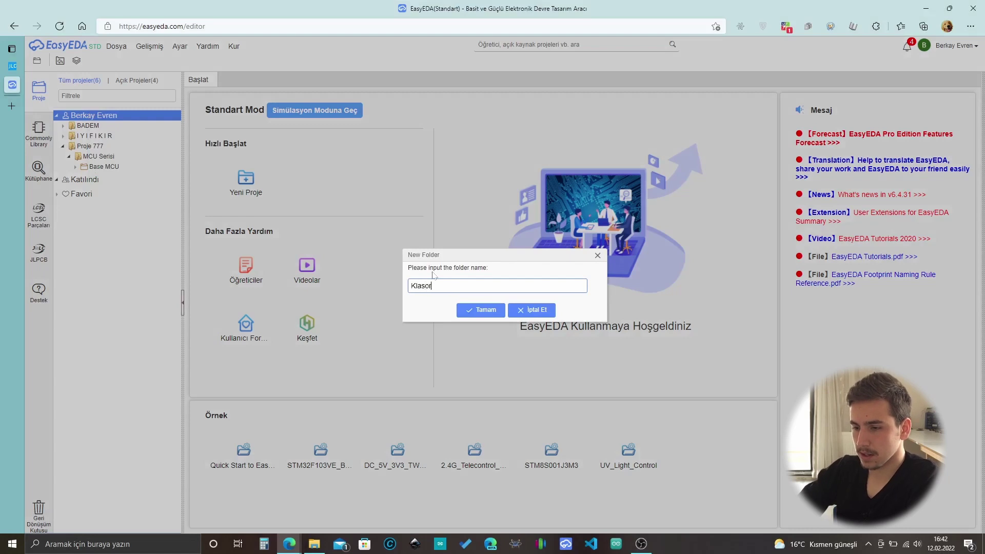
key(Return)
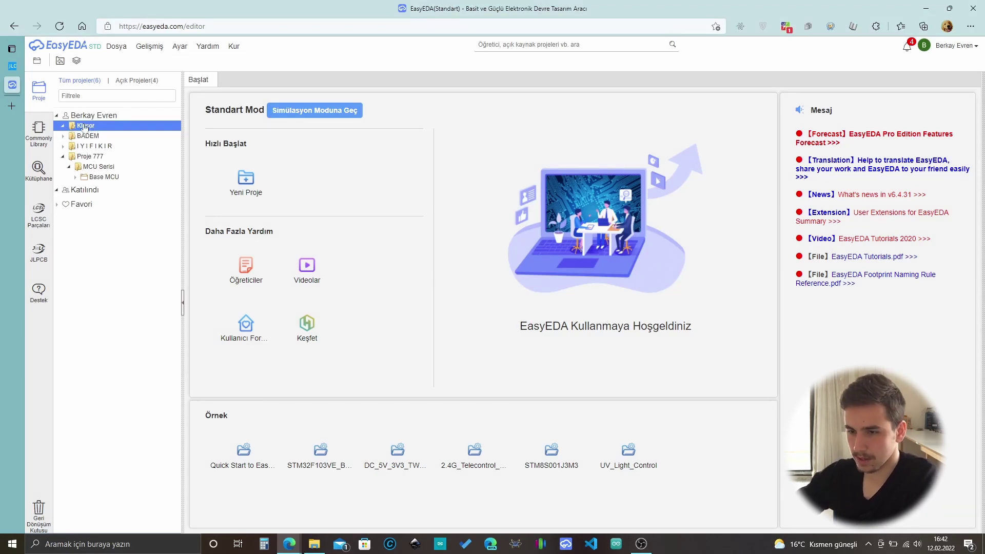
right_click(85, 127)
mouse_move(146, 204)
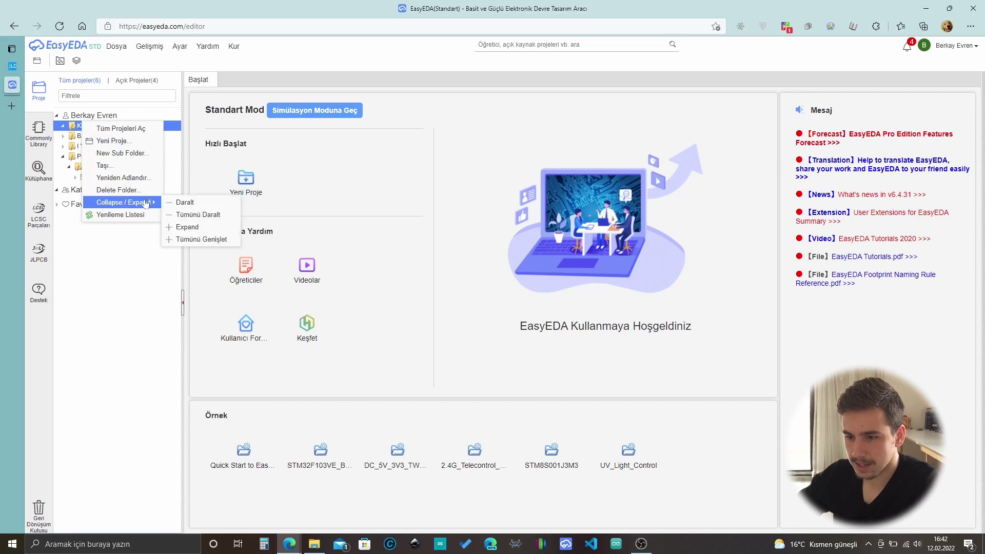
click(118, 190)
click(481, 314)
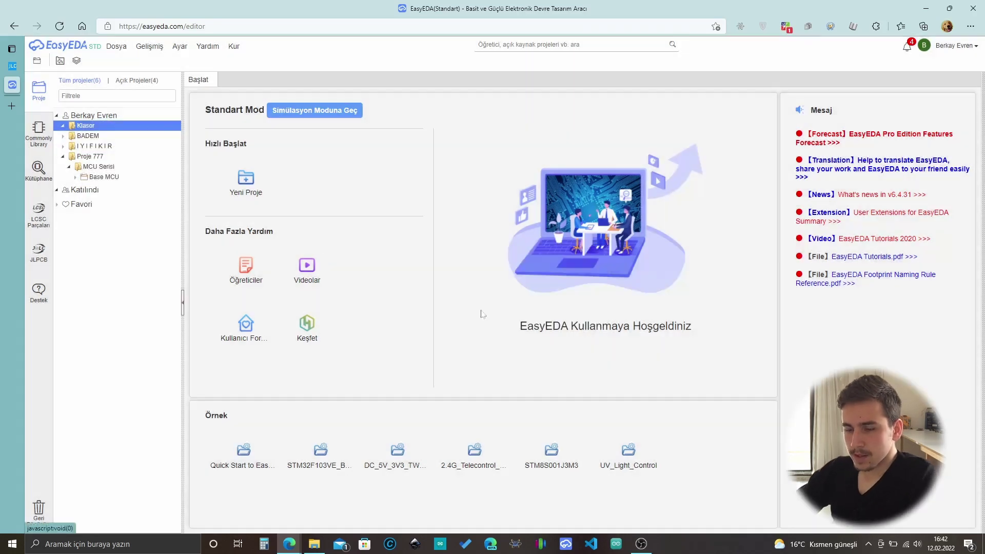
click(101, 170)
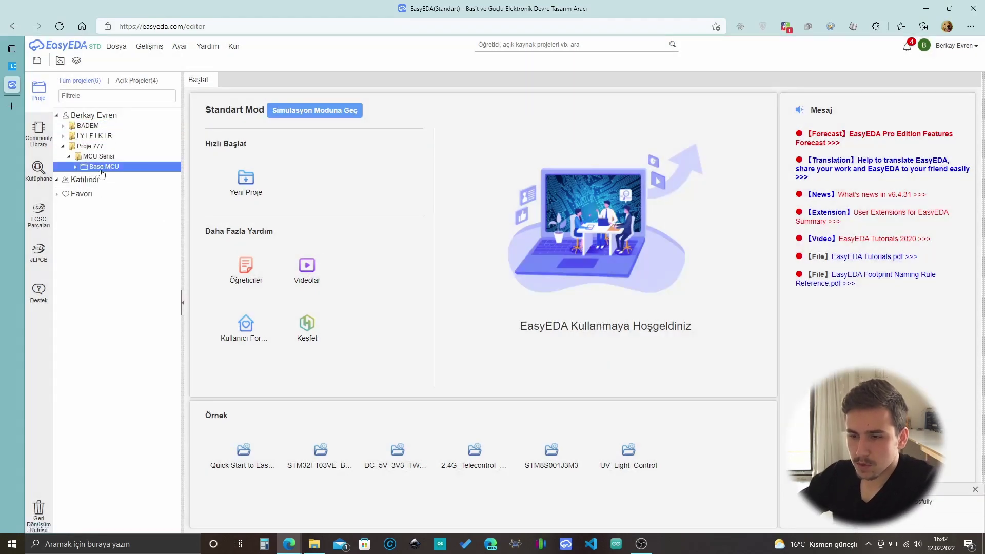
right_click(94, 159)
Create and save project 'Base MCU 2' via Yeni Proje... in MCU Serisi.
right_click(91, 156)
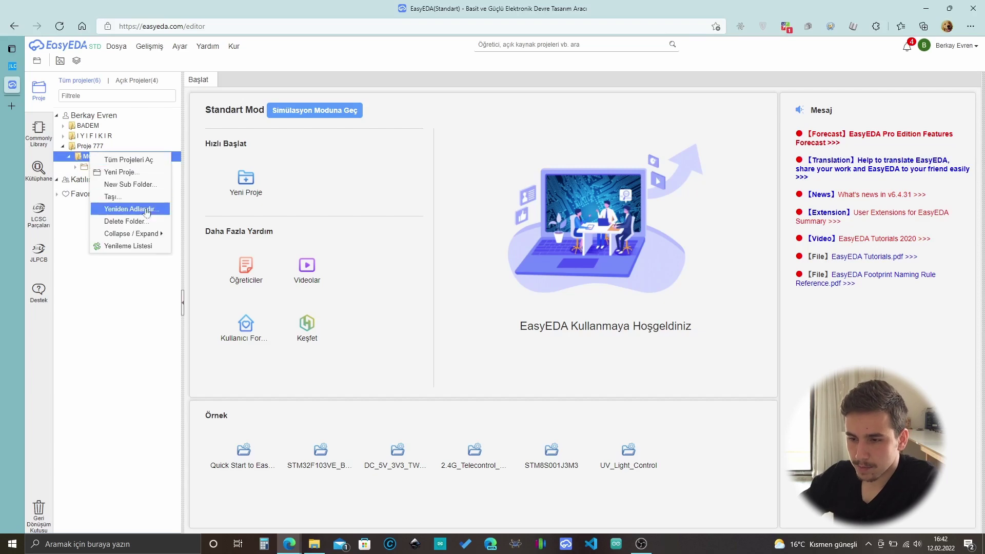
click(159, 173)
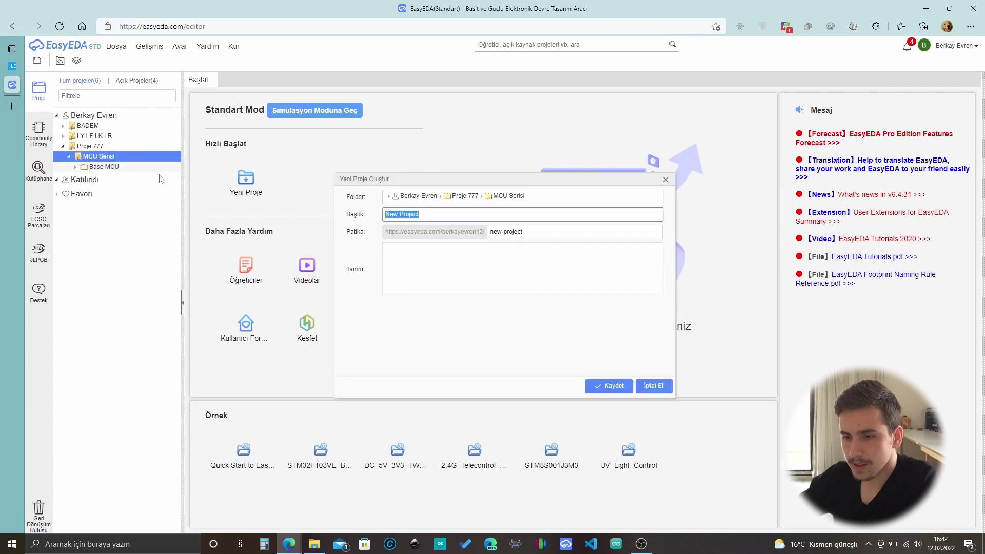
text(Base)
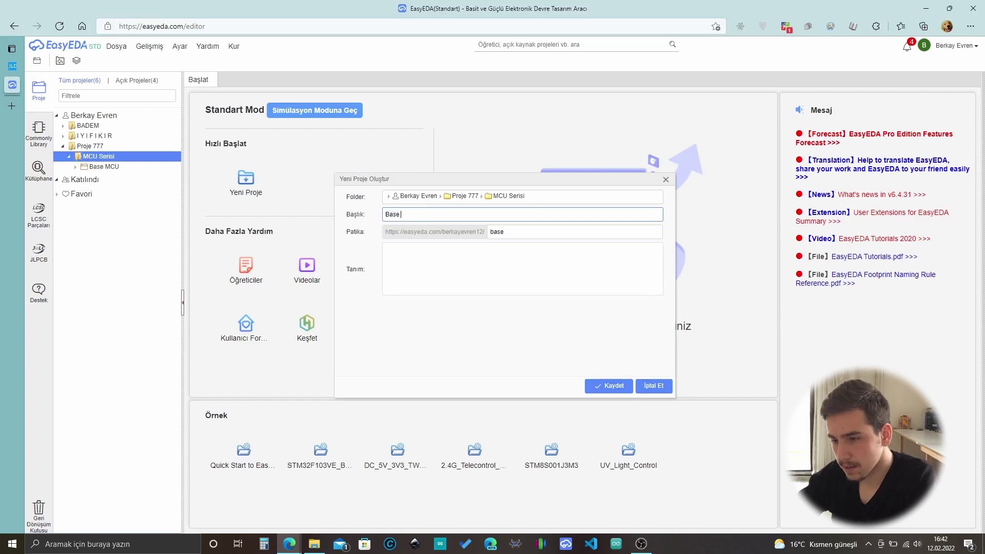
text( MCU 2)
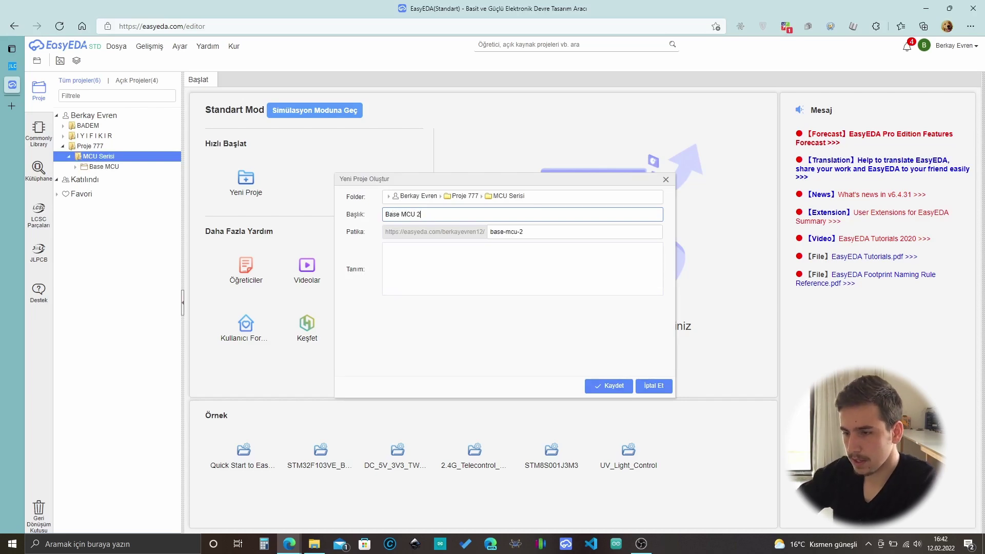
key(Tab)
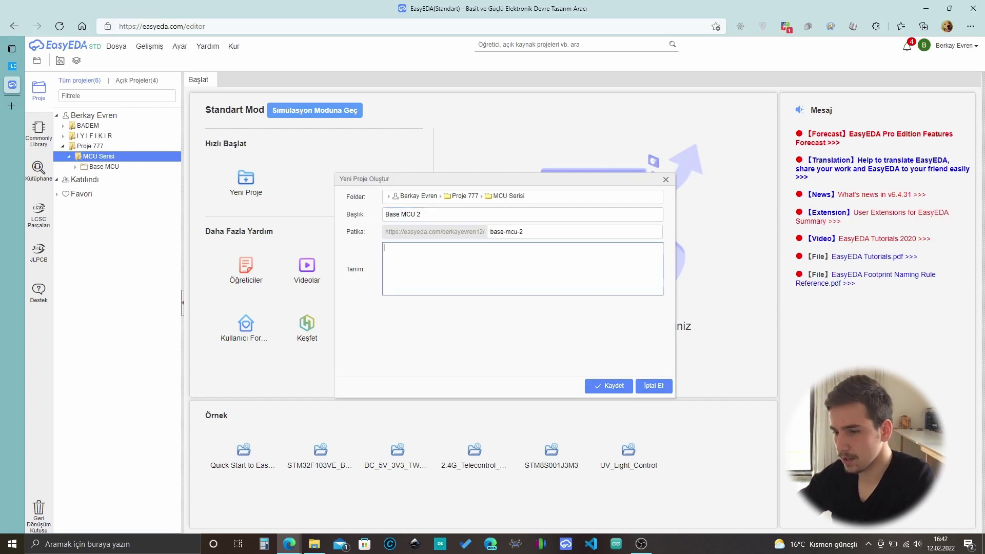
click(608, 391)
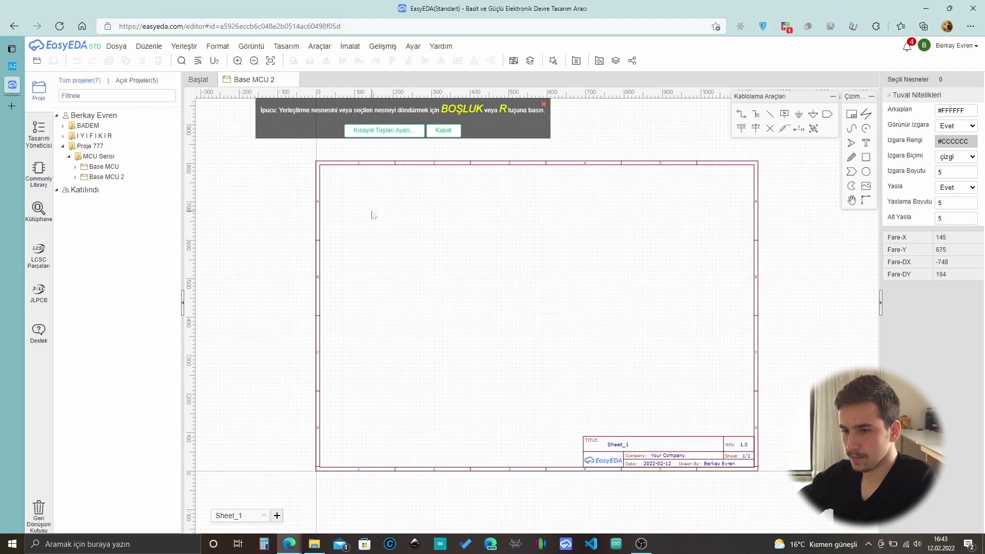
scroll(388, 203, up, 2)
scroll(412, 280, down, 1)
scroll(380, 151, up, 1)
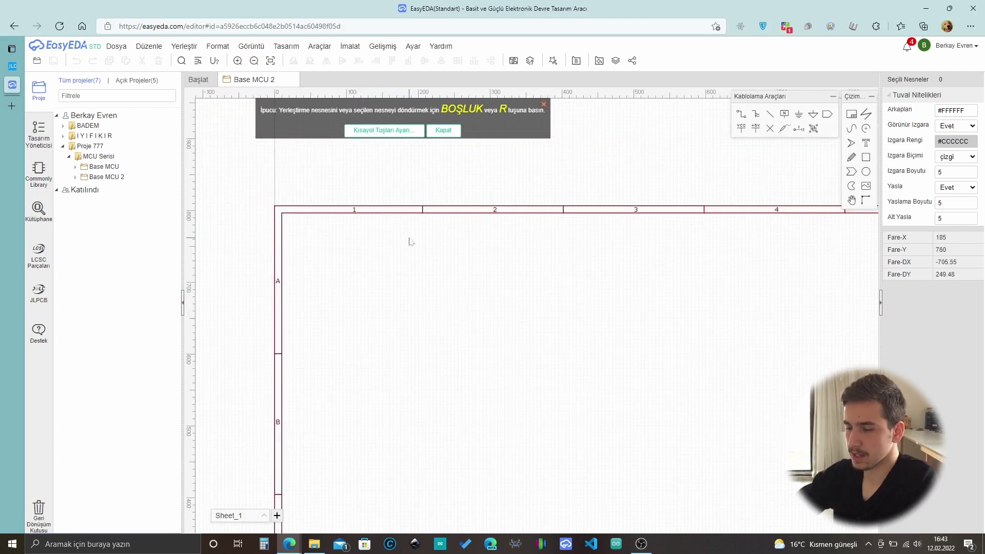
scroll(424, 258, down, 1)
scroll(533, 351, up, 1)
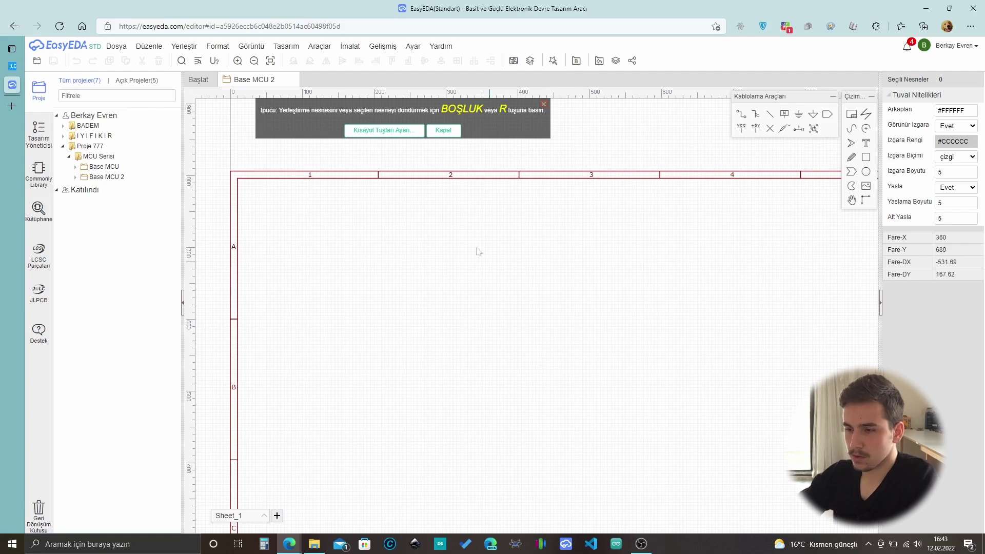
scroll(440, 226, down, 1)
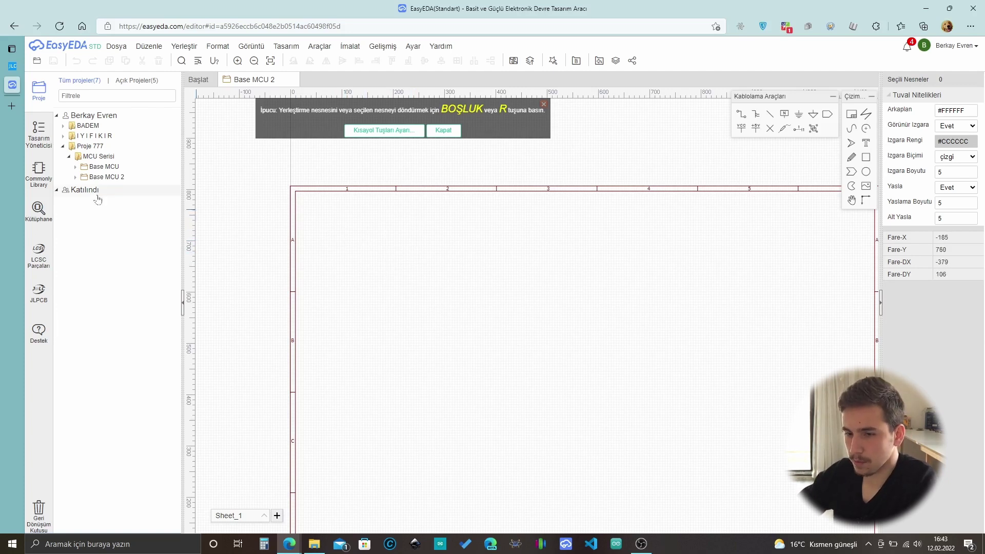
Search the LCSC Elektronik library for ams1117, then go to the JLCPCB tab.
click(39, 216)
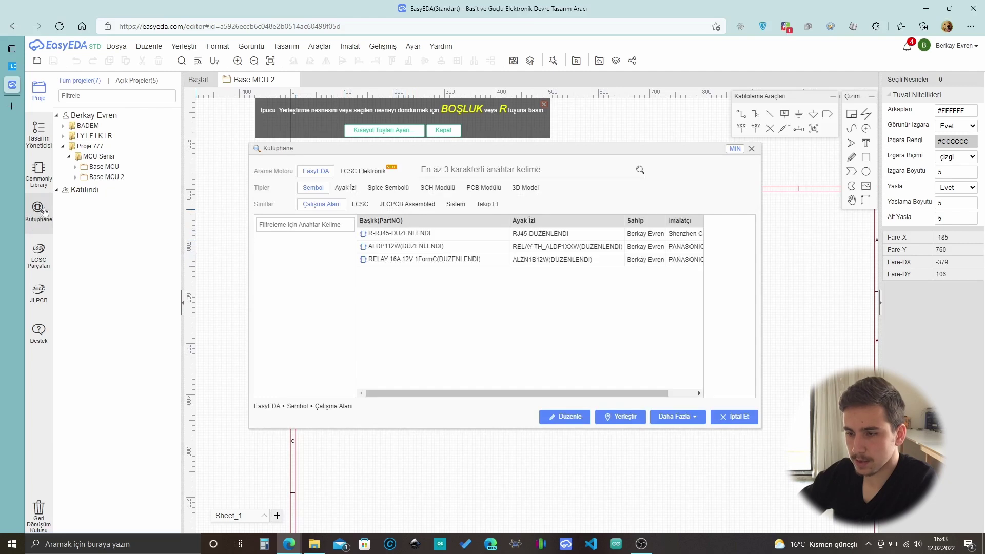
click(354, 176)
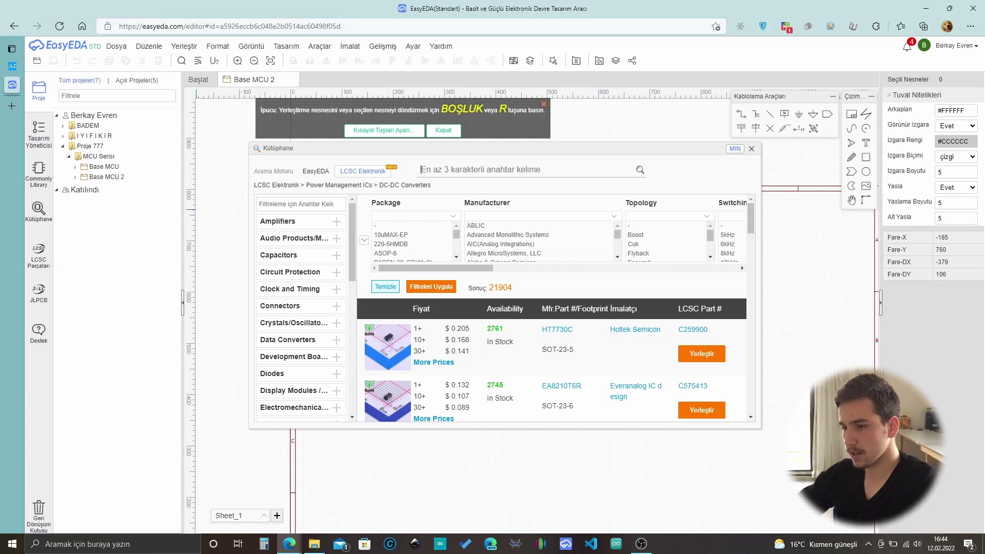
text(AMSA)
key(BackSpace)
key(BackSpace)
key(BackSpace)
key(BackSpace)
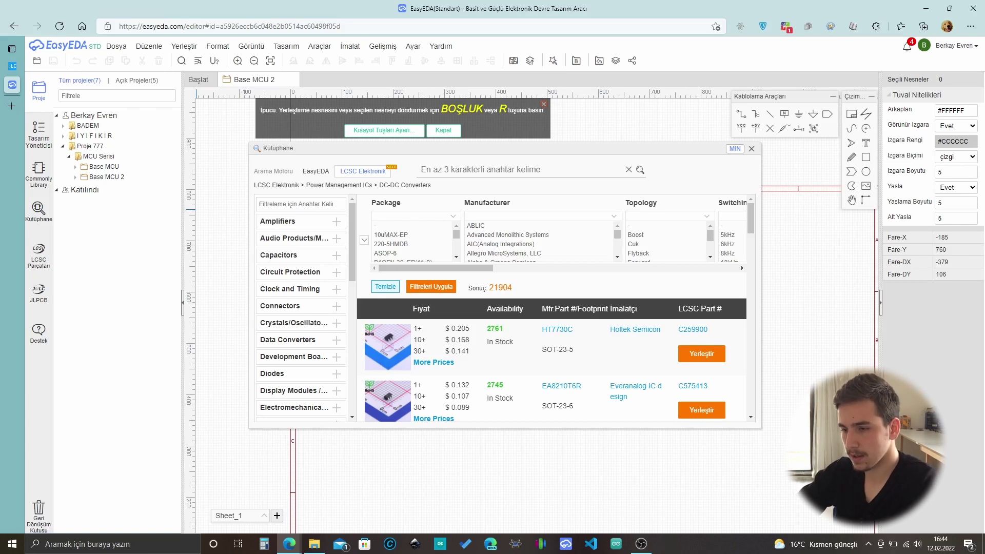
text(am)
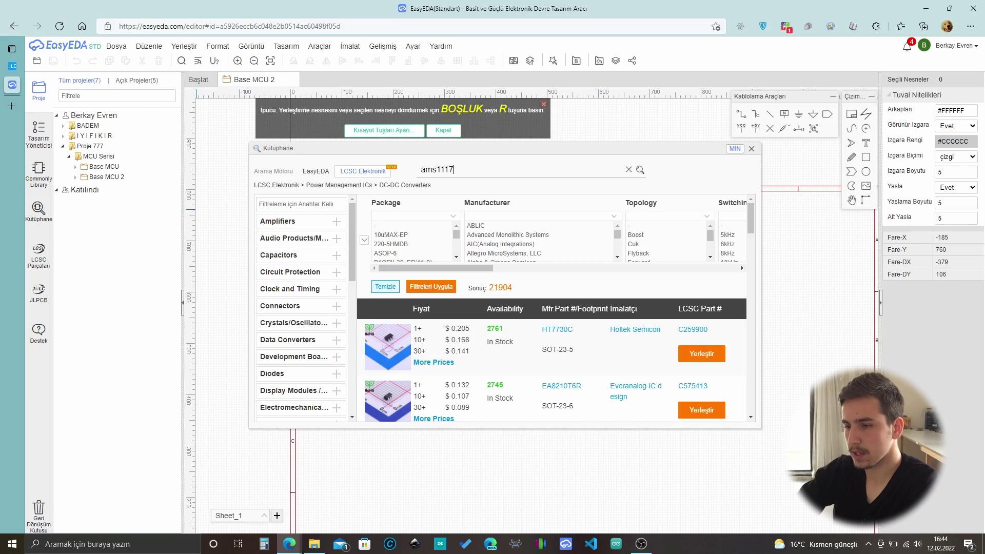
text(s1117)
key(Return)
scroll(635, 371, down, 1)
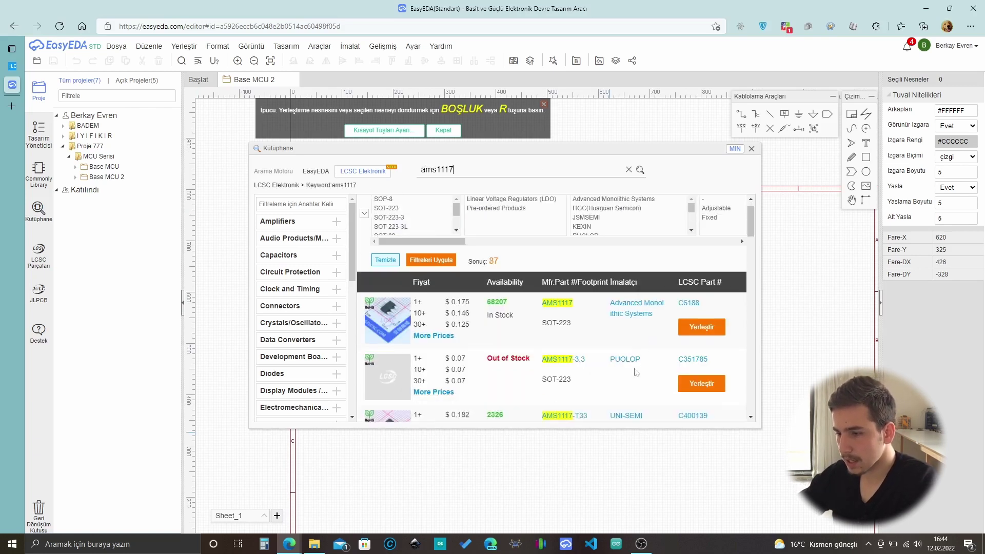
scroll(635, 371, down, 1)
scroll(616, 370, up, 3)
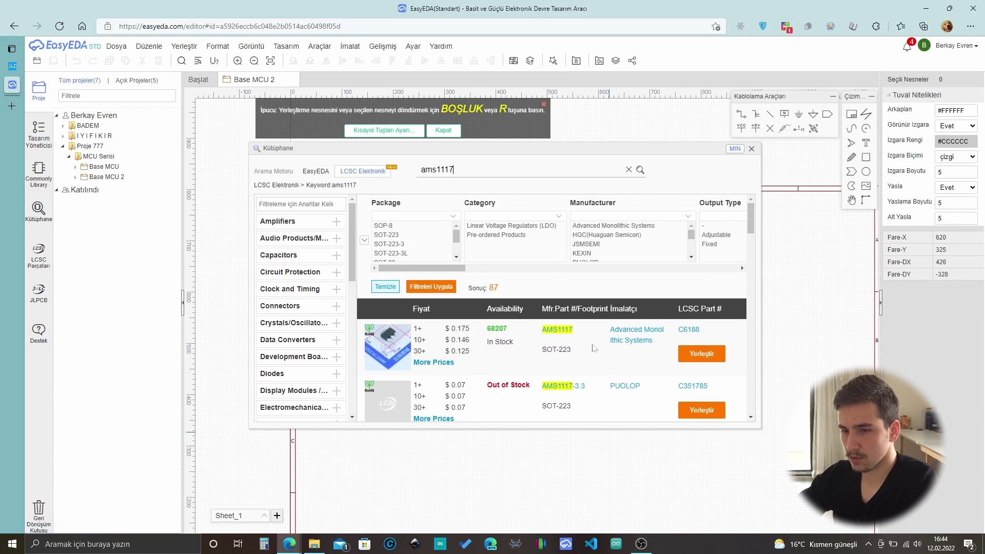
click(34, 68)
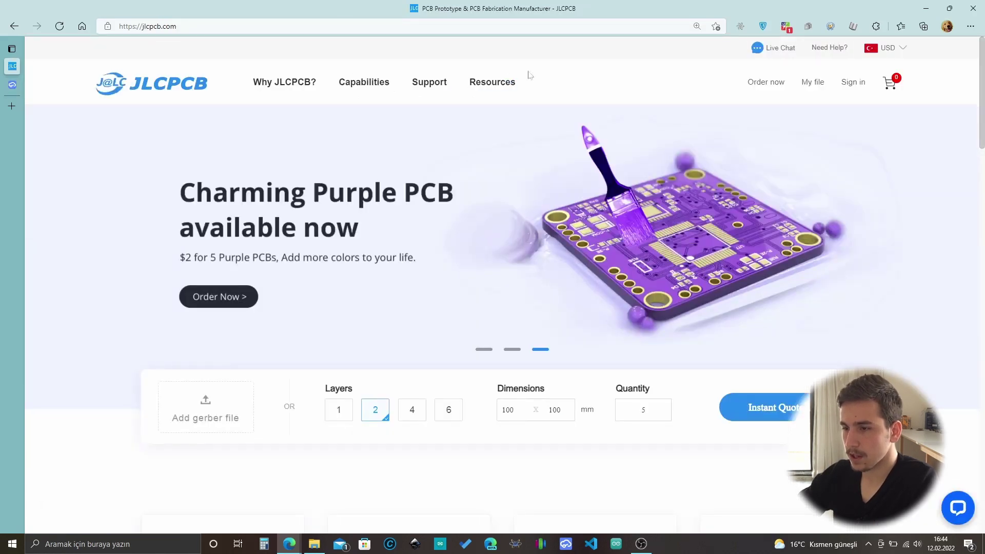
Search JLCPCB's SMT Parts Library for ams1117.
mouse_move(490, 87)
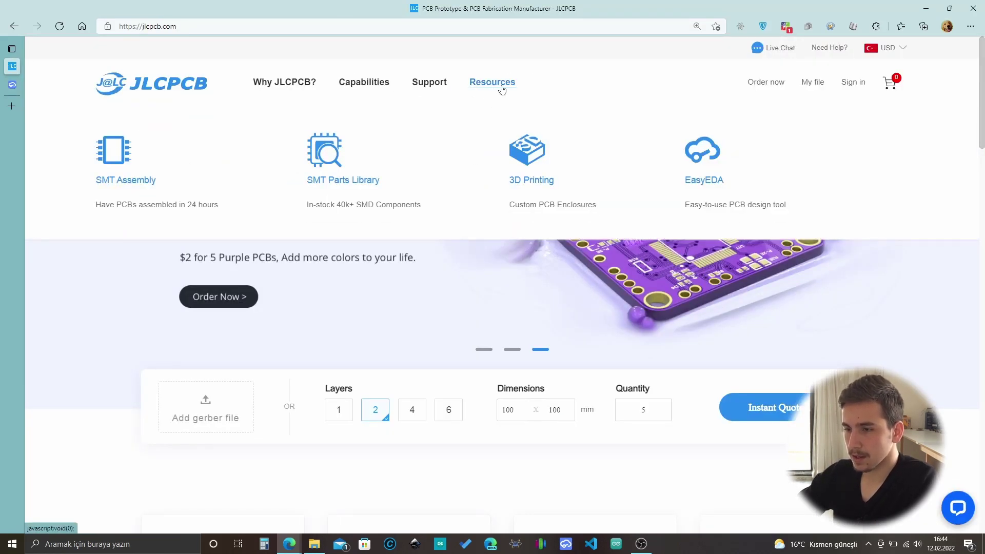
click(332, 184)
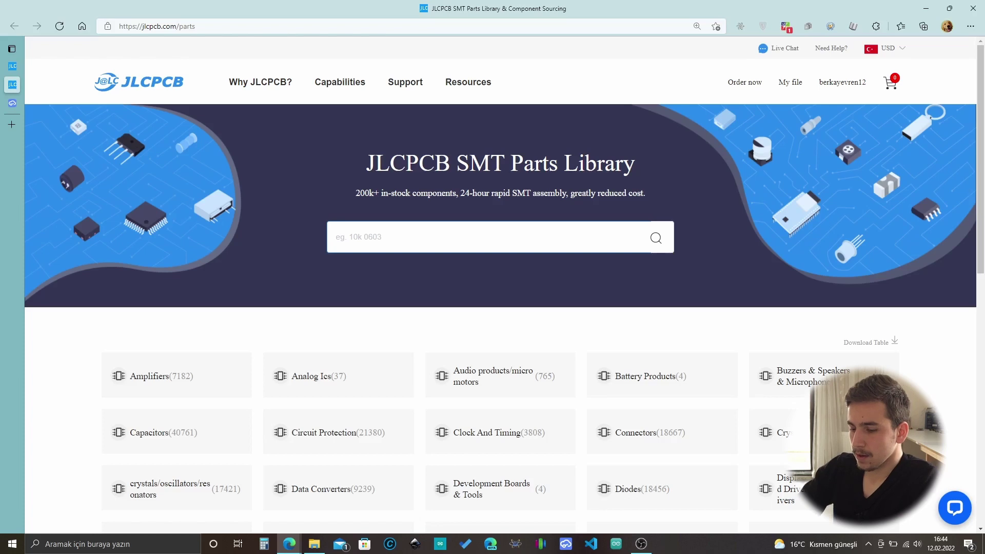
text(ams1117)
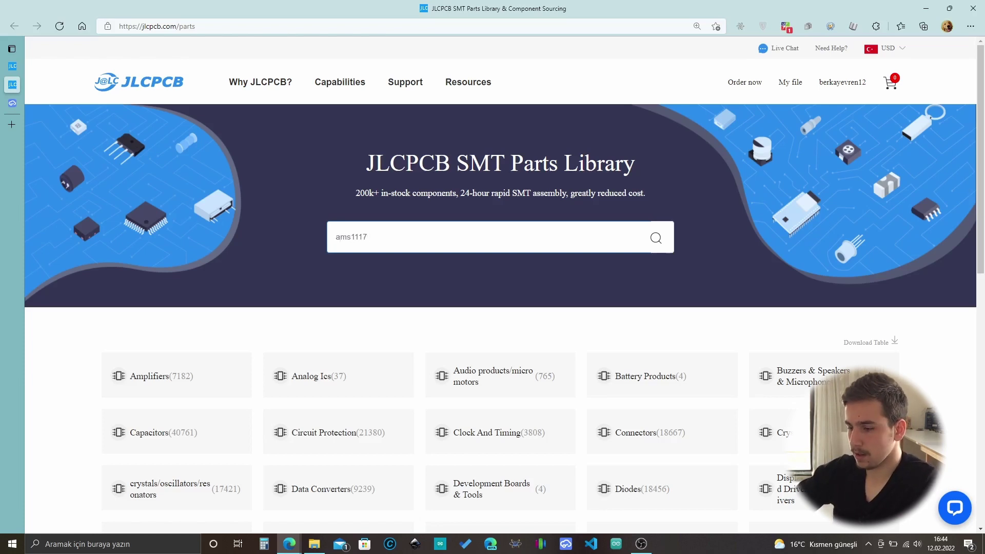
key(Return)
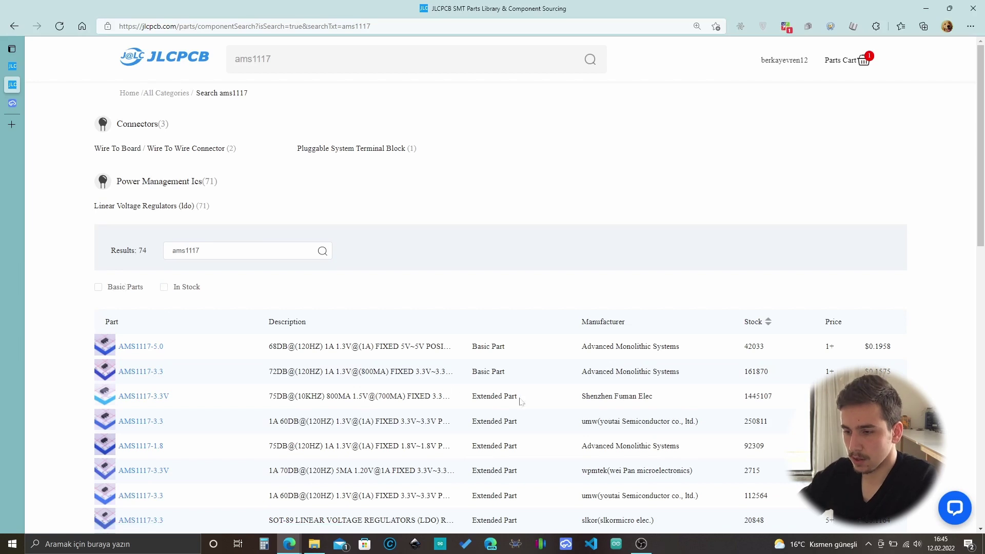
Inspect the details of the AMS1117-3.3V results.
double_click(491, 402)
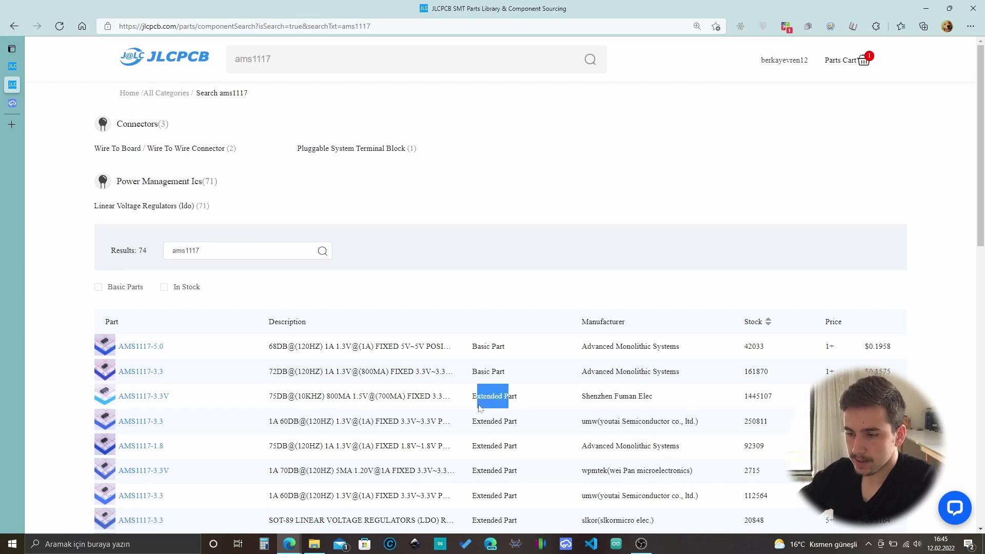
click(522, 401)
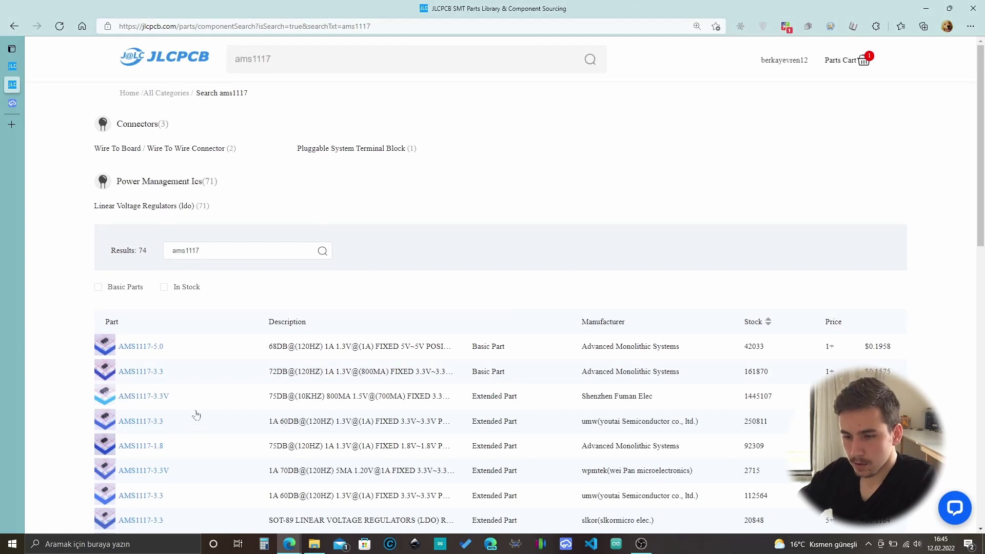
click(263, 399)
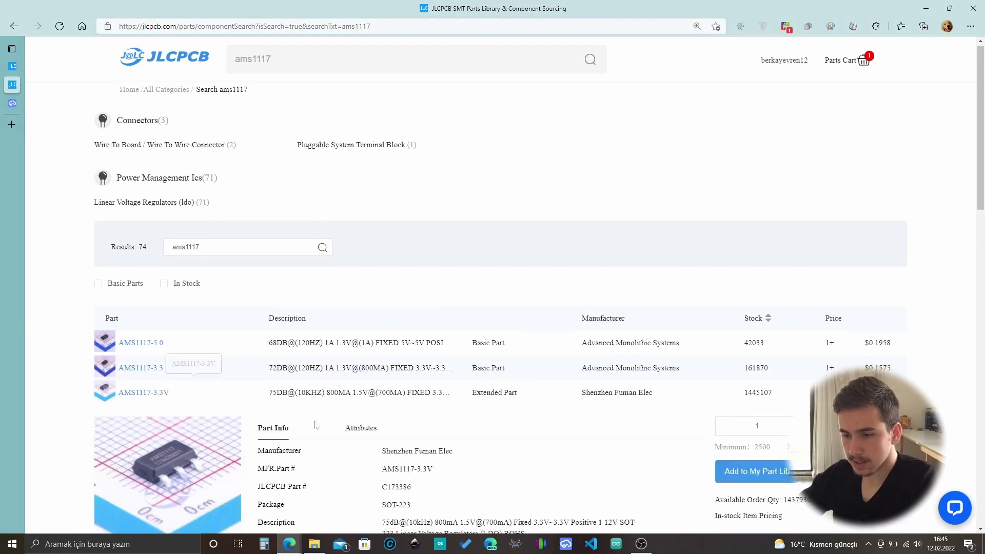
scroll(315, 419, down, 2)
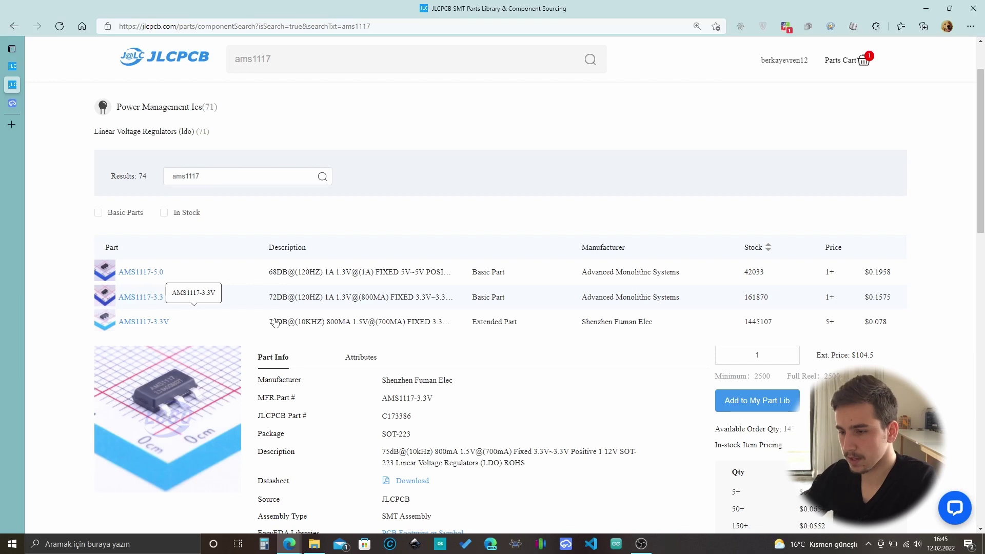
click(512, 301)
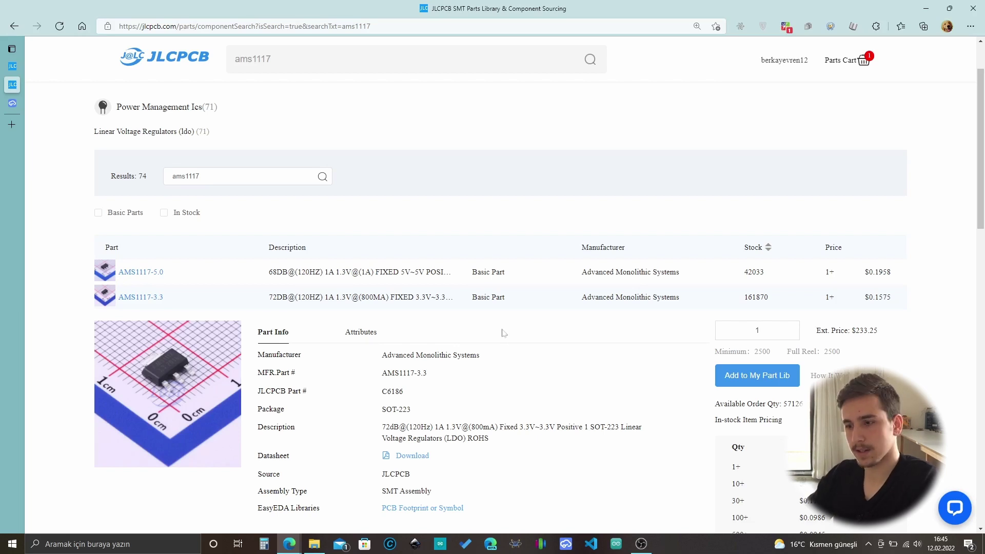
Open the AMS1117-5.0 details and select its JLCPCB part number C6187.
click(188, 275)
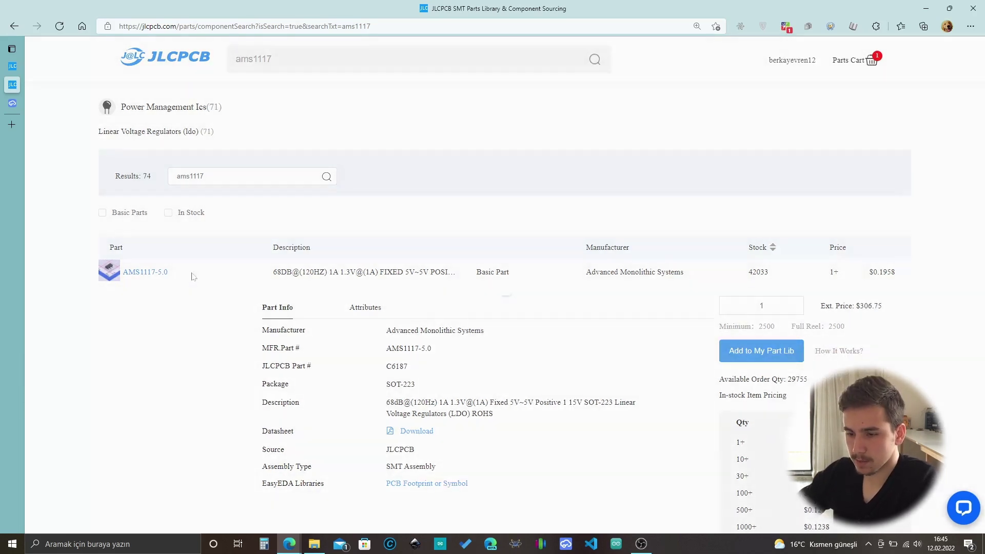
scroll(259, 459, down, 3)
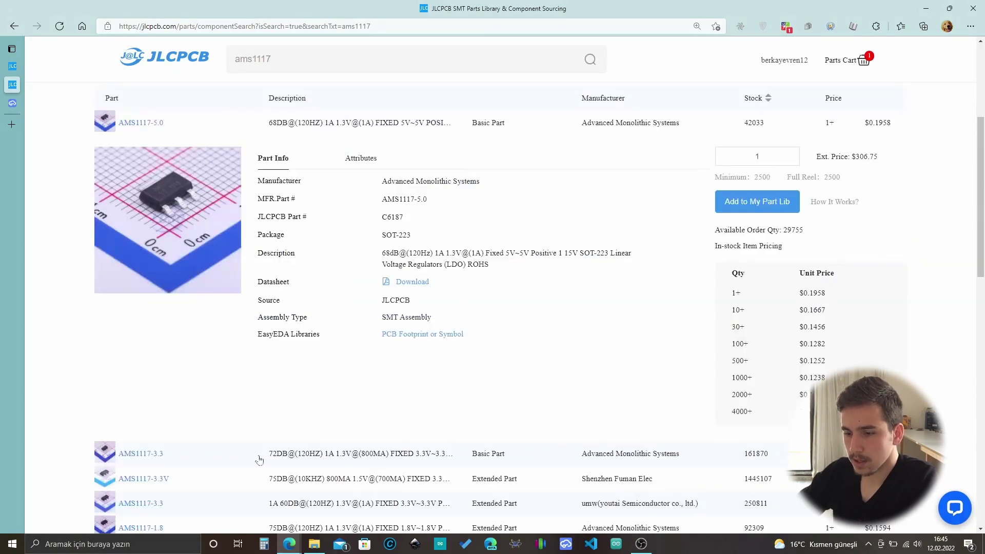
click(200, 453)
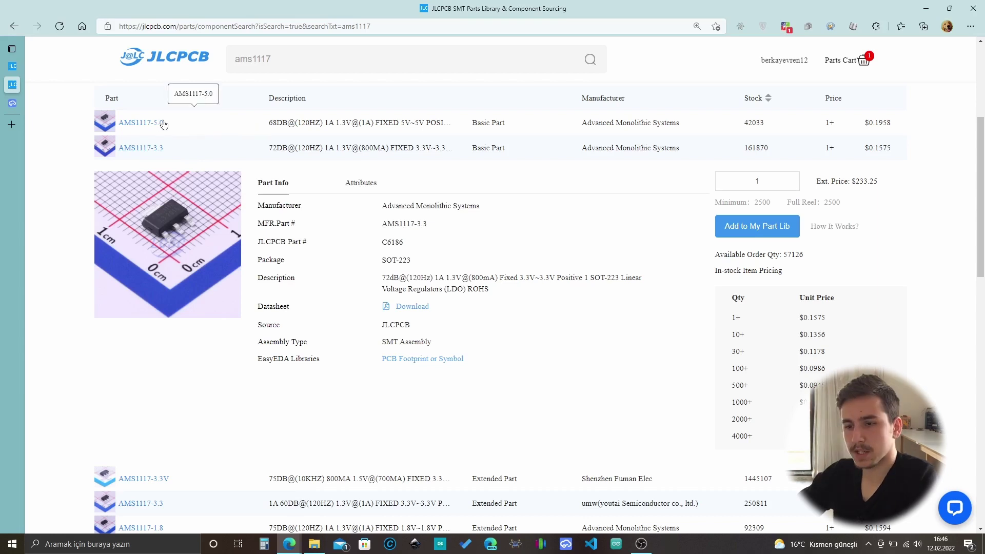
click(187, 128)
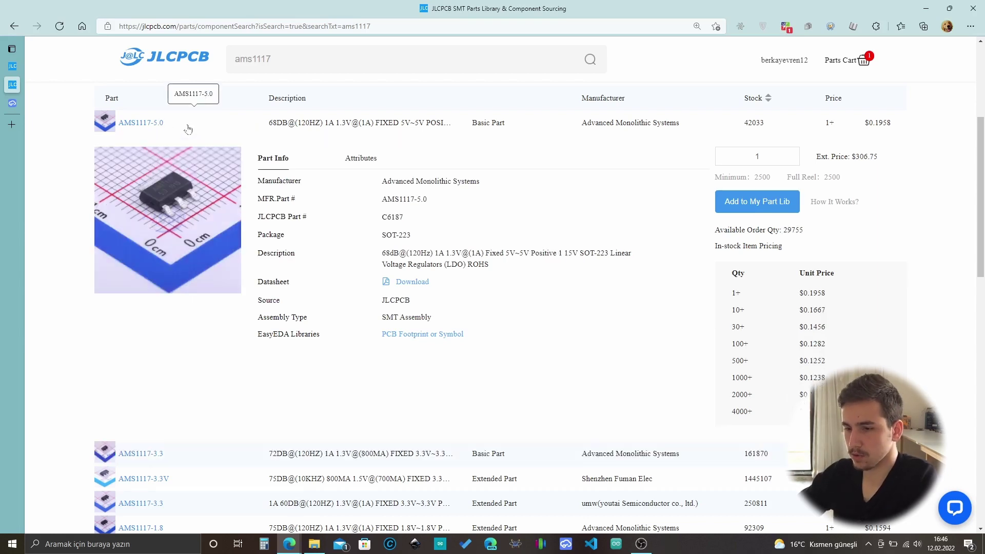
mouse_move(593, 261)
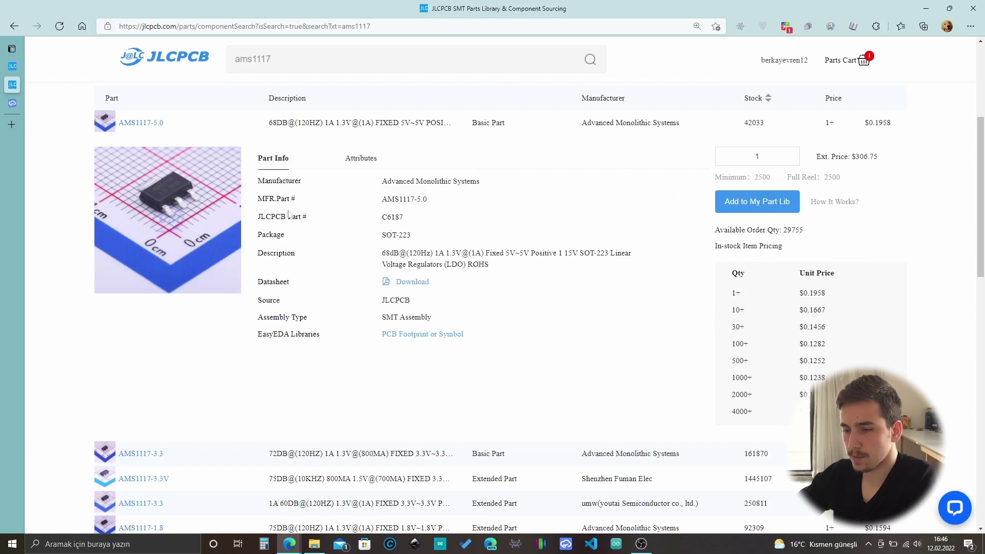
mouse_move(411, 221)
drag(406, 218, 380, 217)
Search EasyEDA's library for the pasted part number C6187.
click(12, 104)
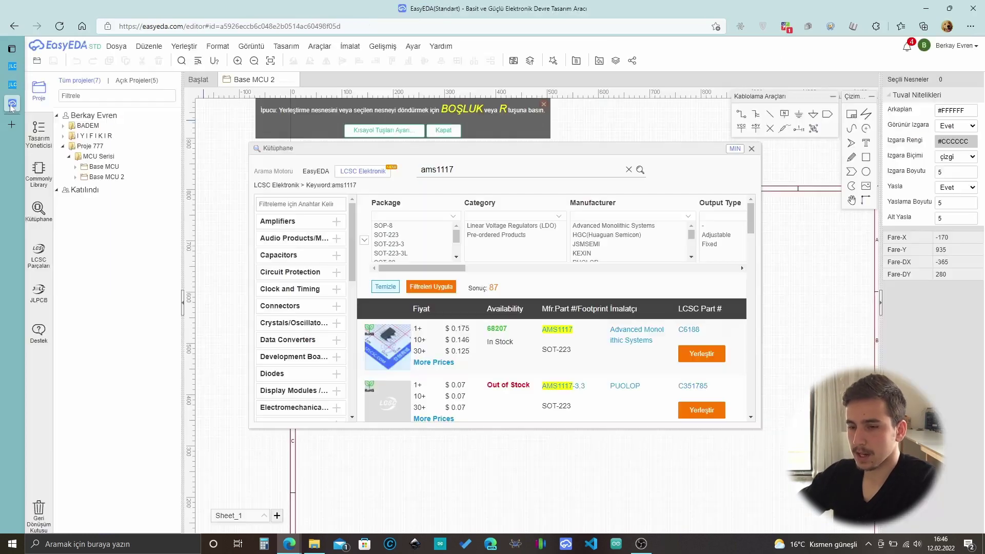
click(314, 172)
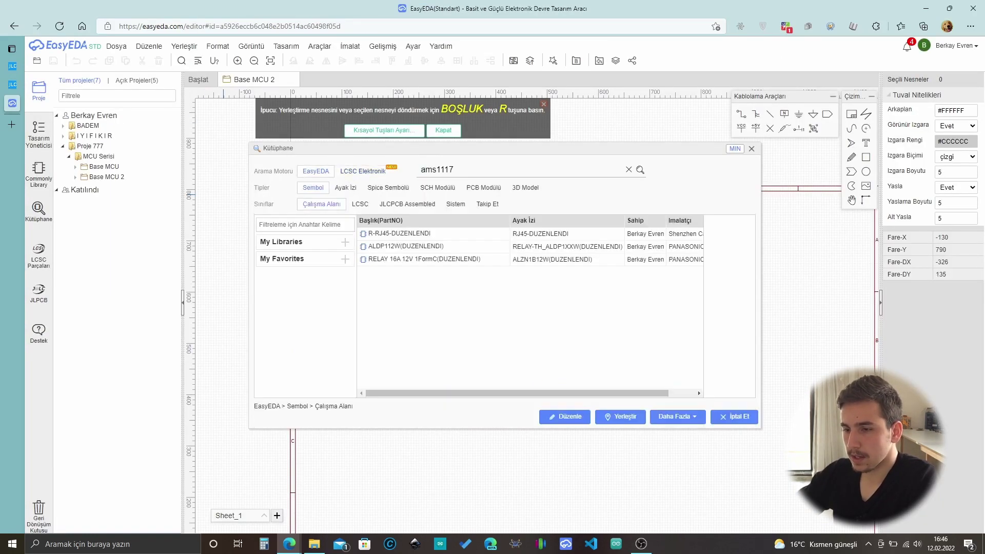
key(ctrl+a)
key(ctrl+v)
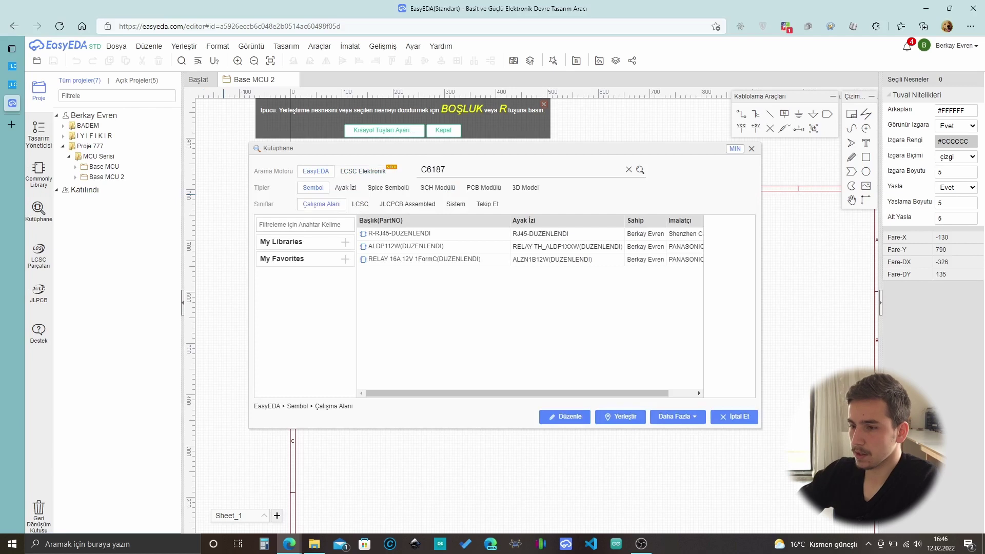
key(Return)
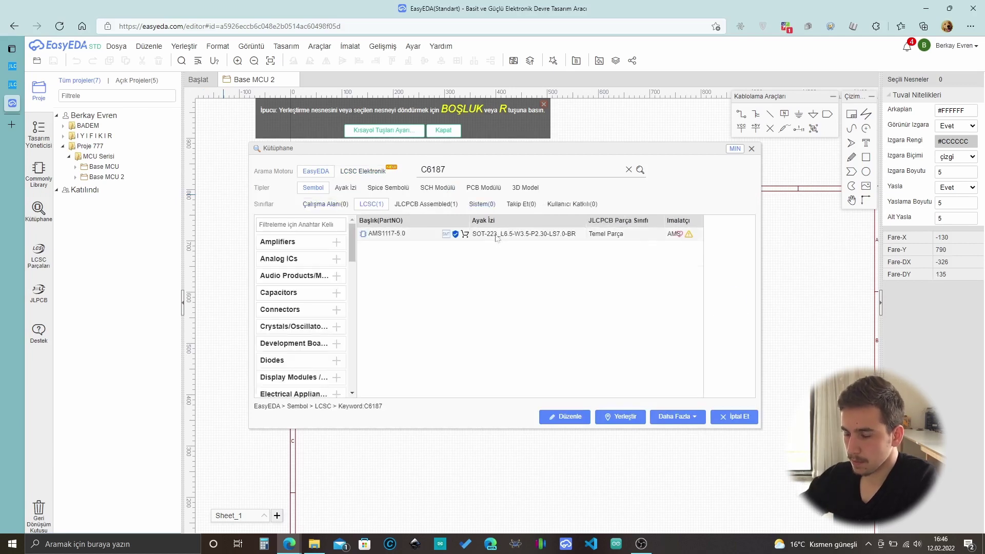
Place the AMS1117-5.0 regulator on the sheet as U1, then arm the VCC power port tool.
click(496, 235)
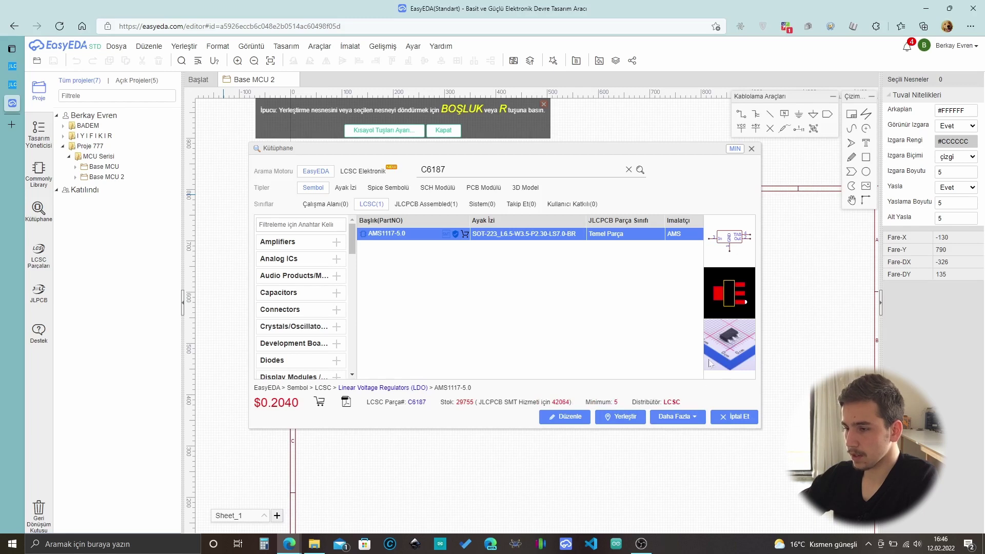
click(621, 421)
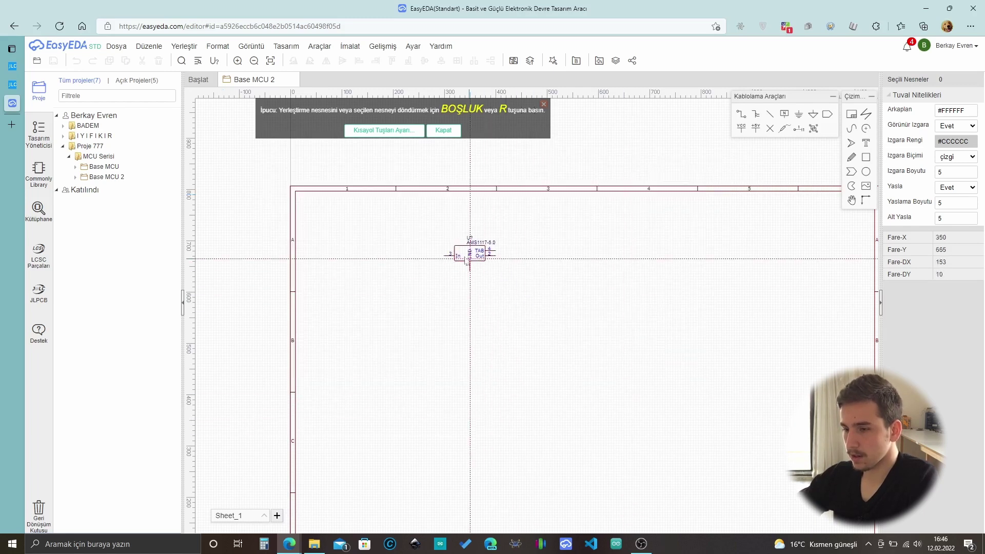
scroll(470, 259, up, 3)
scroll(451, 263, down, 3)
scroll(377, 213, up, 2)
click(383, 213)
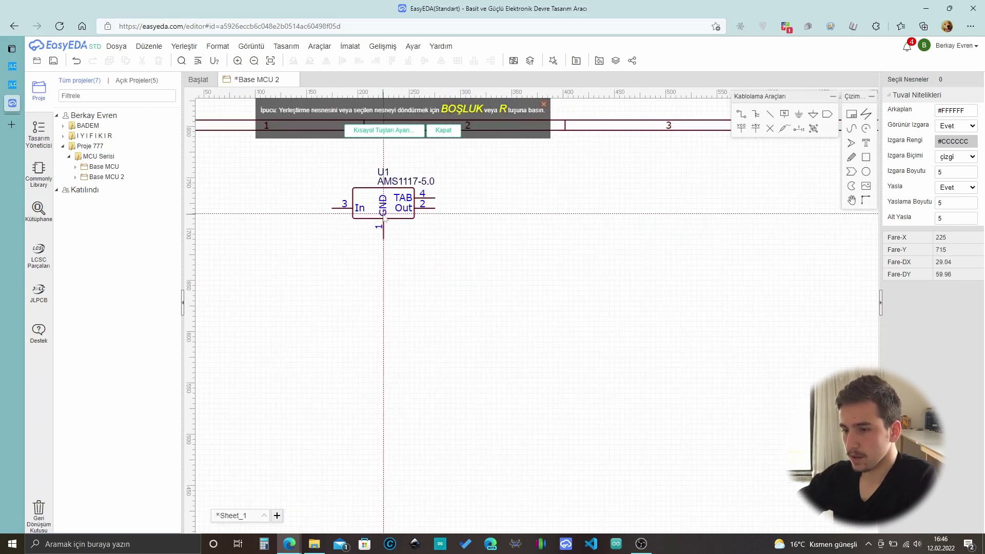
key(Escape)
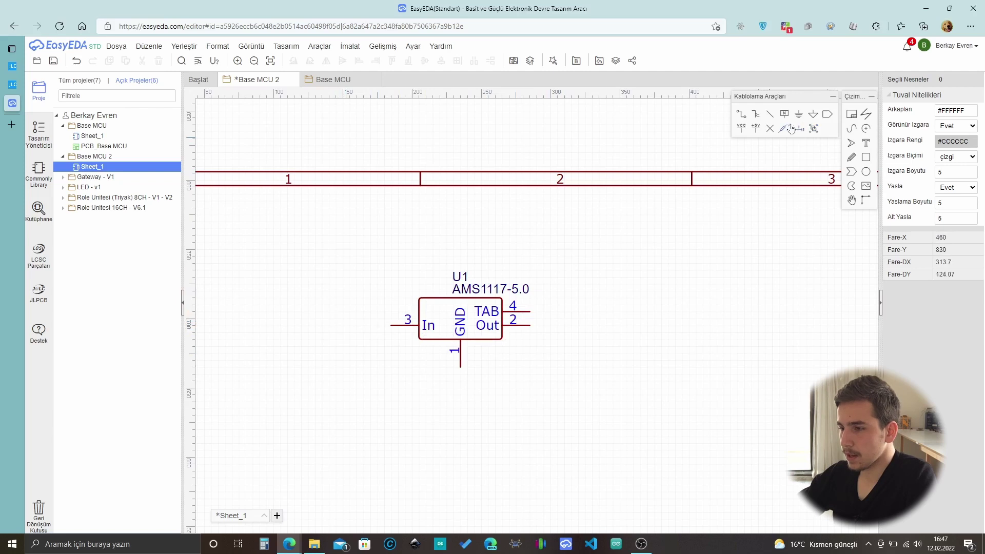
click(741, 128)
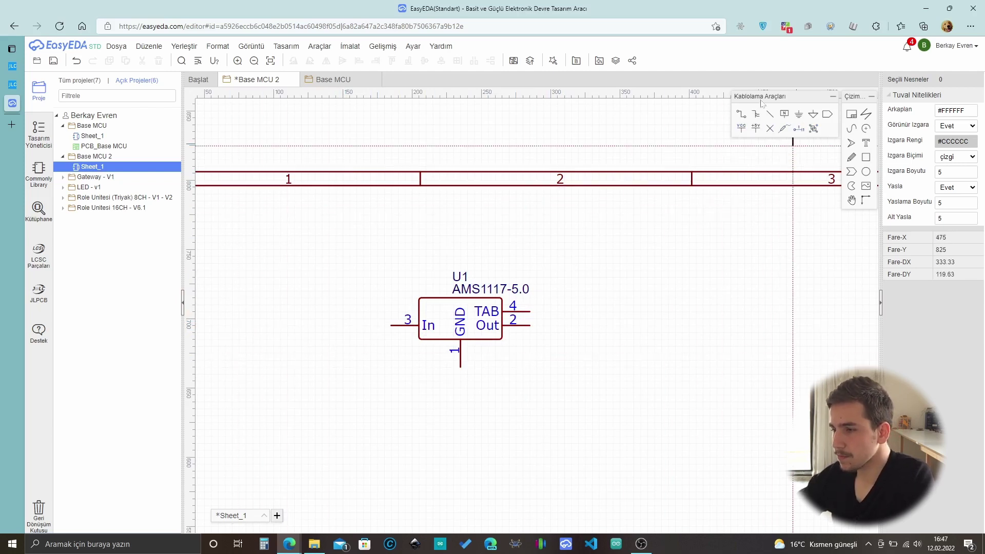
Place a power port left of U1 and rename its label to VIN.
click(741, 127)
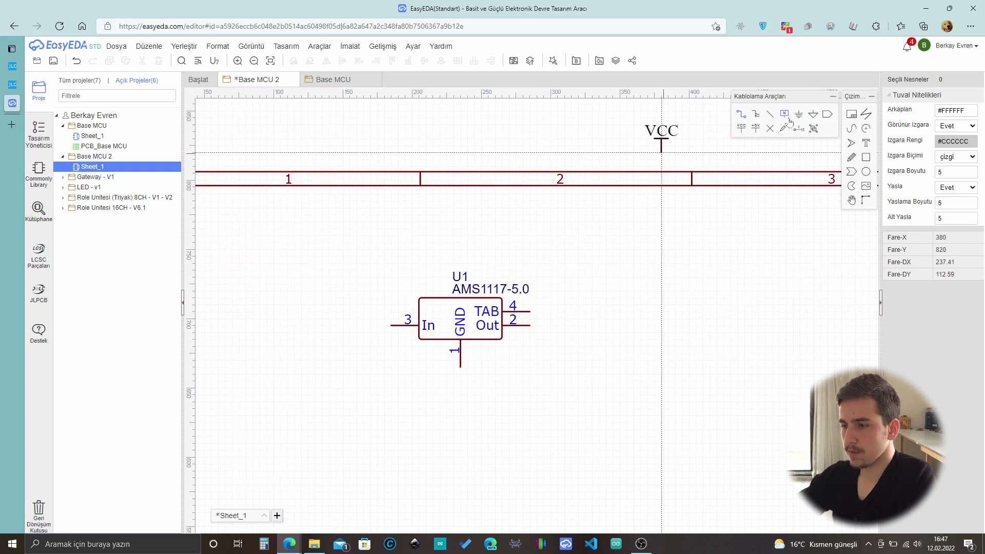
click(253, 283)
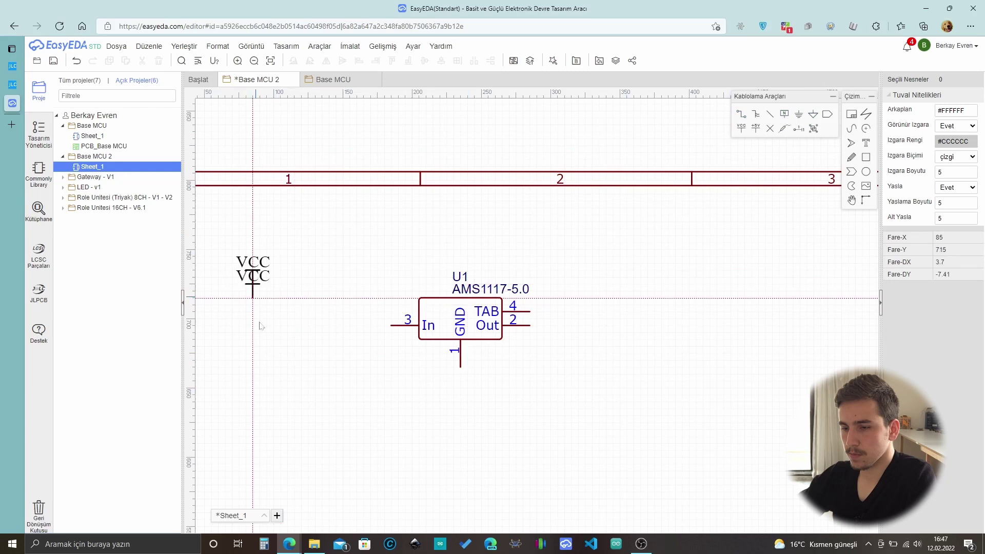
key(Escape)
double_click(259, 268)
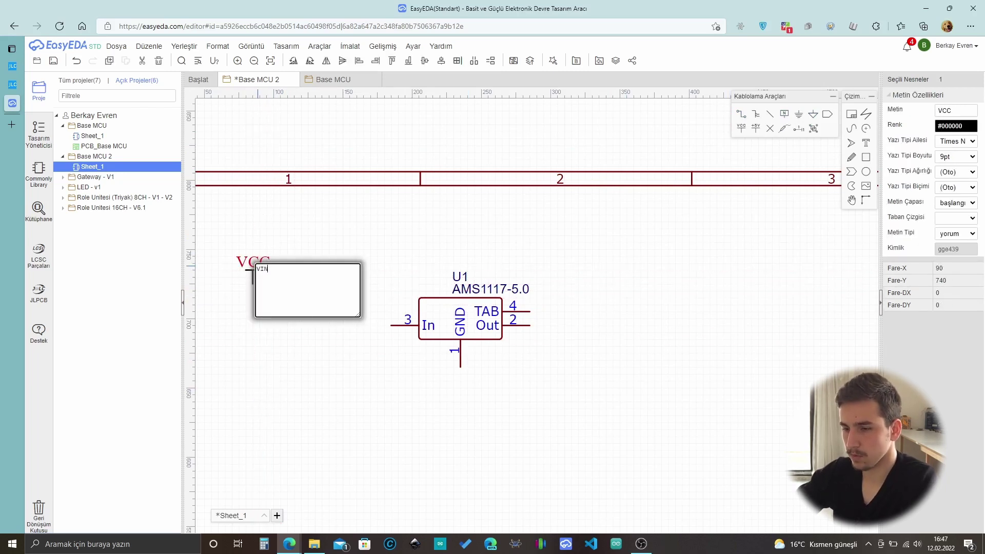
text(VIN)
click(313, 280)
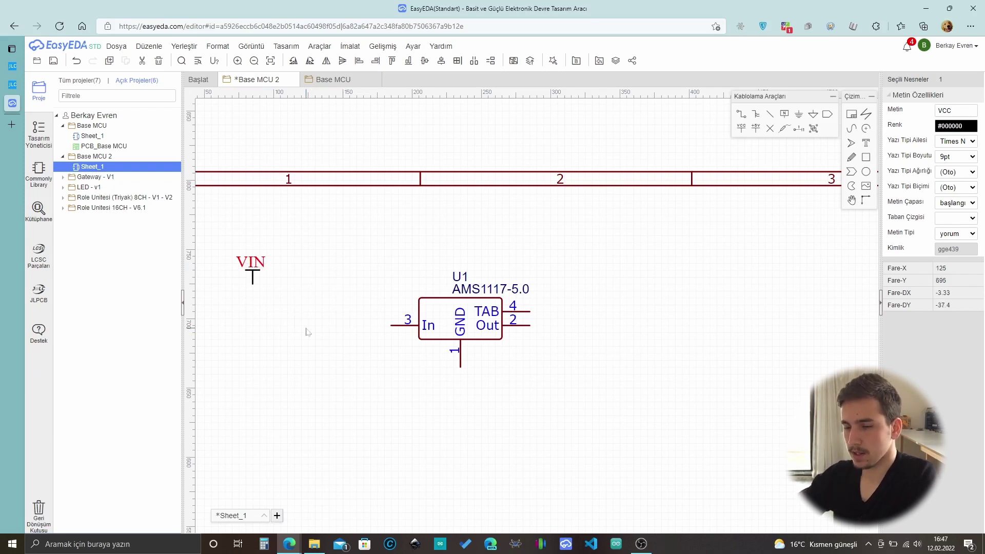
click(293, 287)
Draw a wire from the VIN port to U1's In pin 3.
key(w)
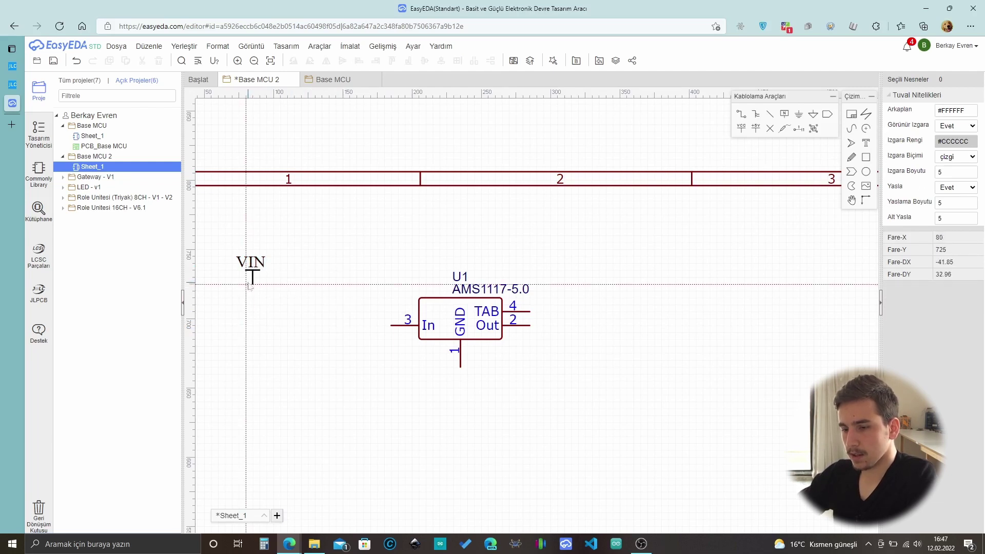
click(253, 283)
click(391, 325)
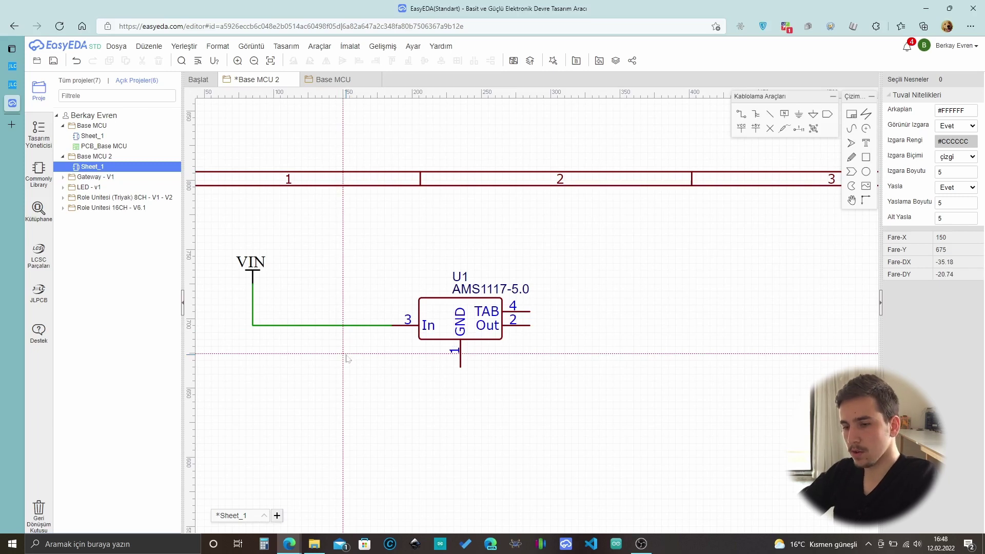
Replace the JLCPCB parts search with '10uf tantal' and run it.
click(12, 85)
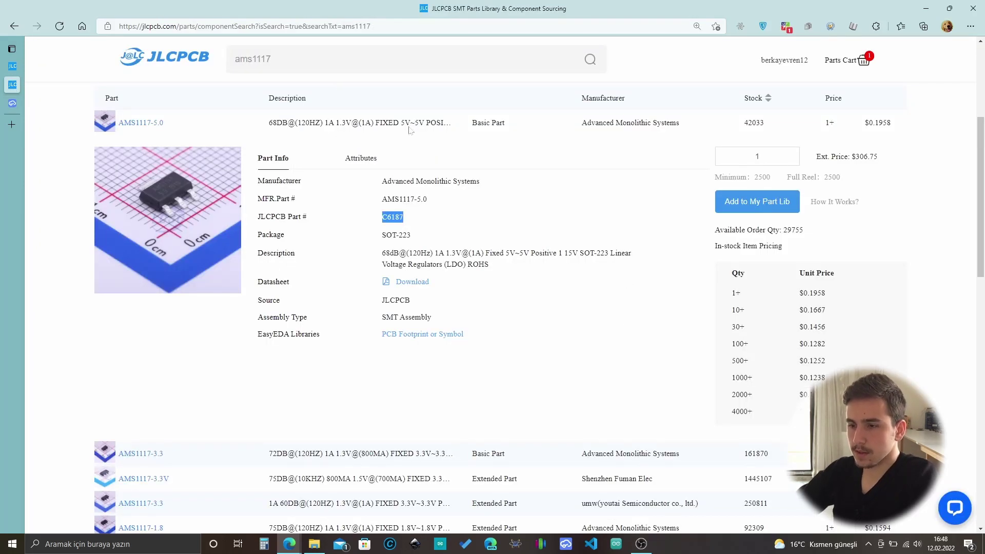
double_click(254, 59)
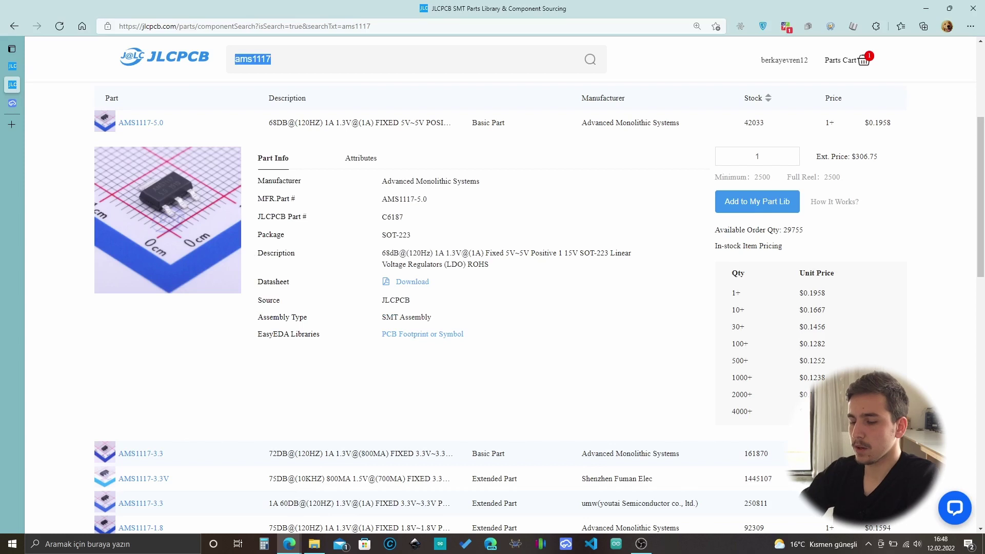
text(10UF)
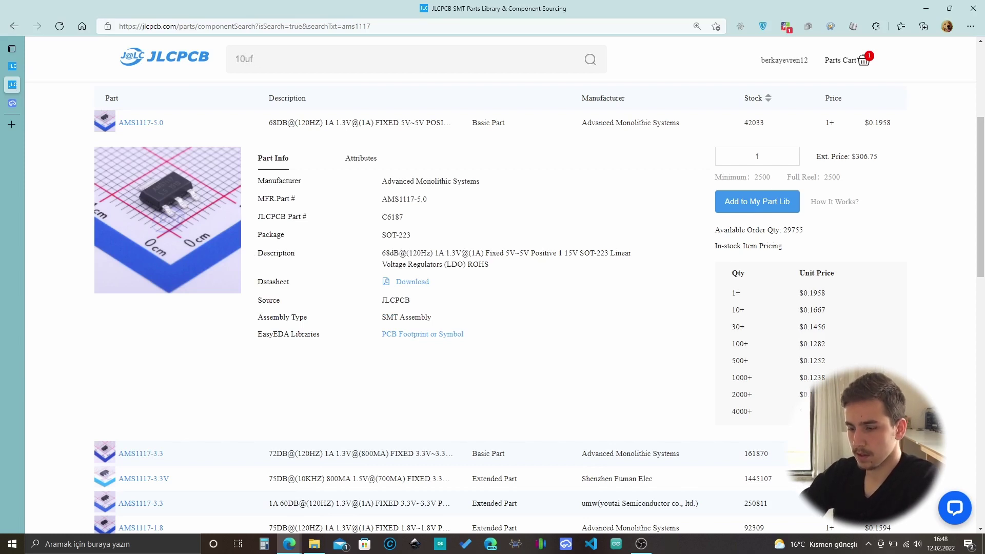
text( TANTA)
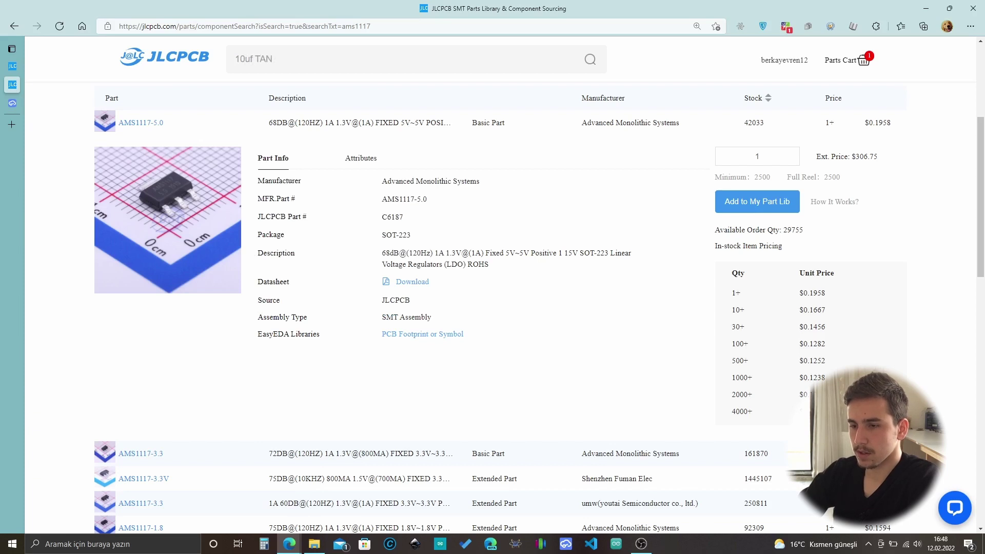
key(BackSpace)
key(BackSpace)
text(n)
text(ant)
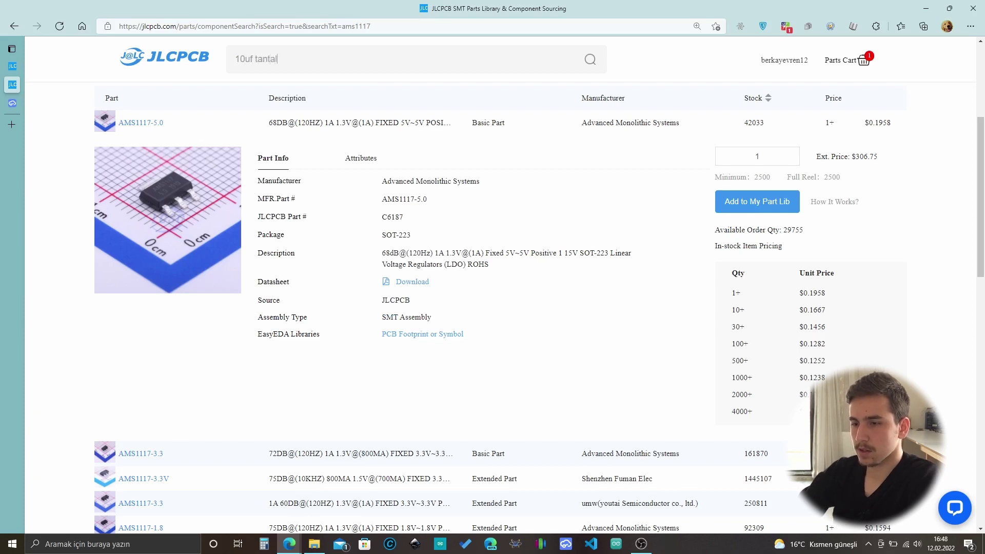
key(Return)
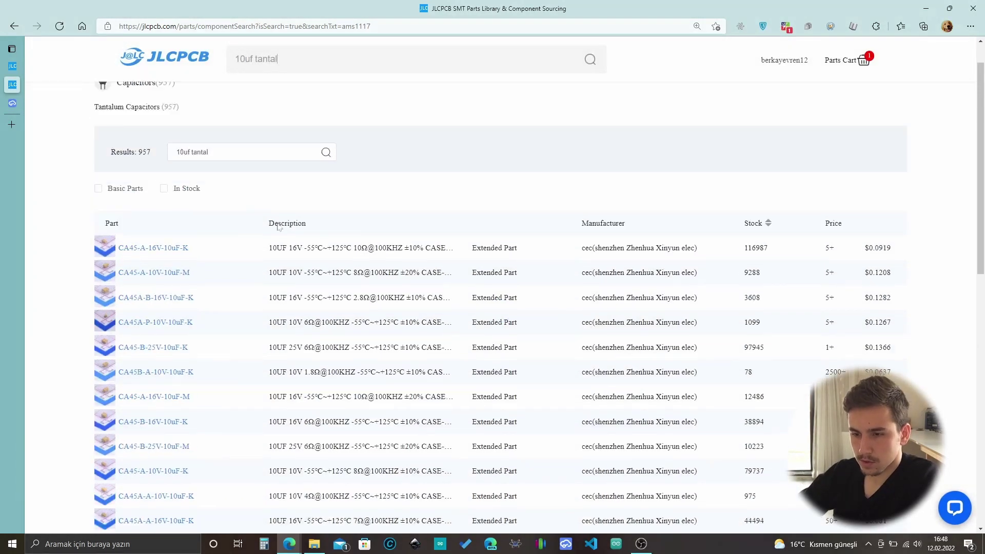
scroll(278, 228, up, 1)
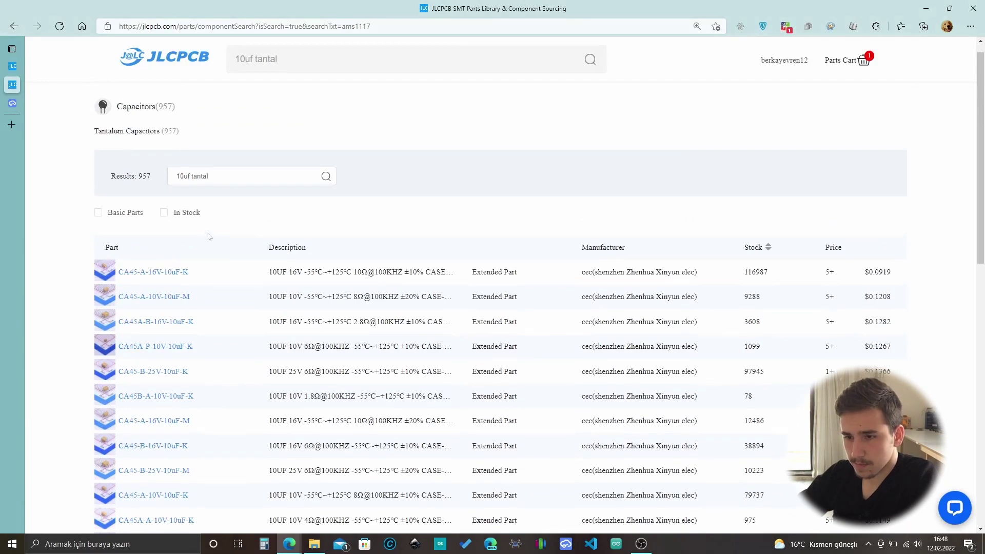
scroll(202, 232, up, 1)
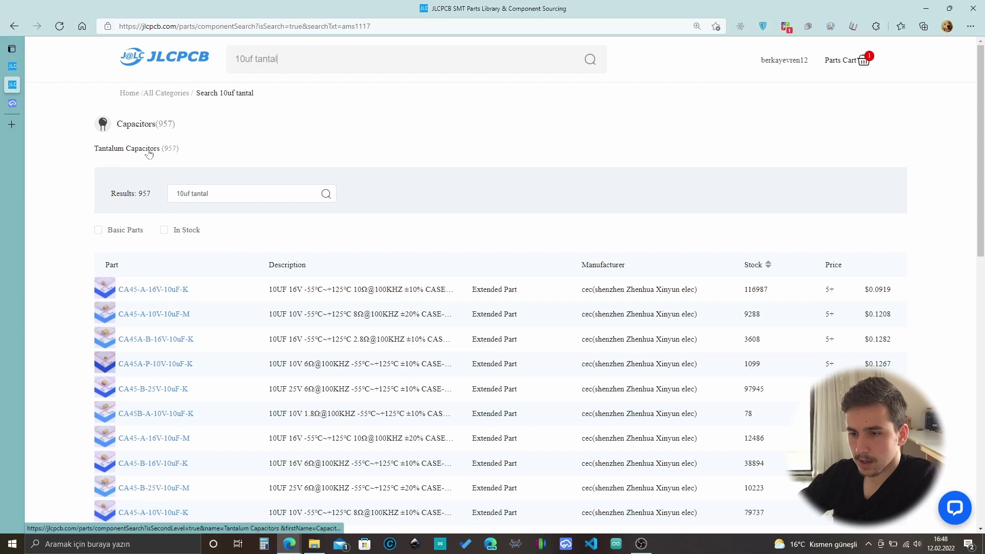
Filter to Basic Parts, expand TAJA106K016RNJ and select its part number C7171.
click(126, 231)
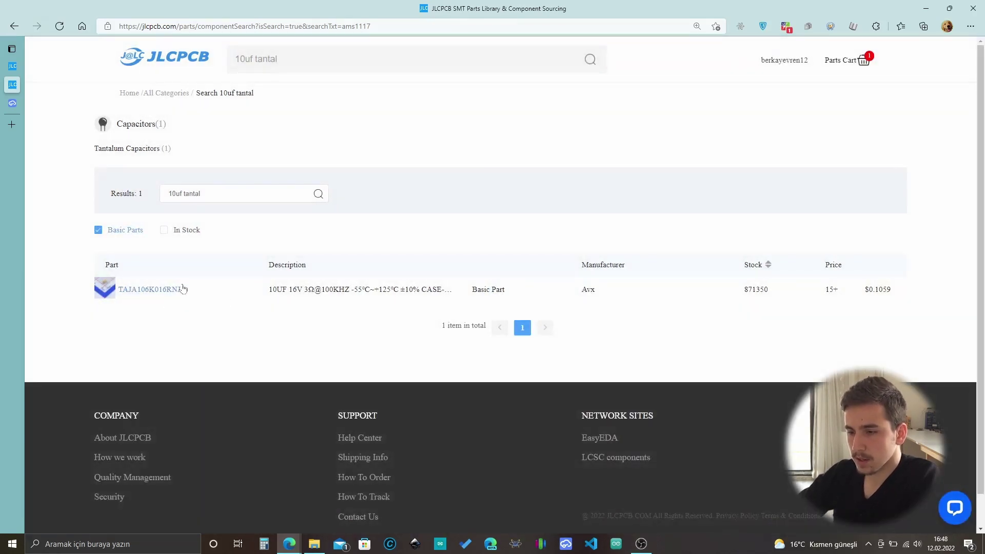
click(227, 293)
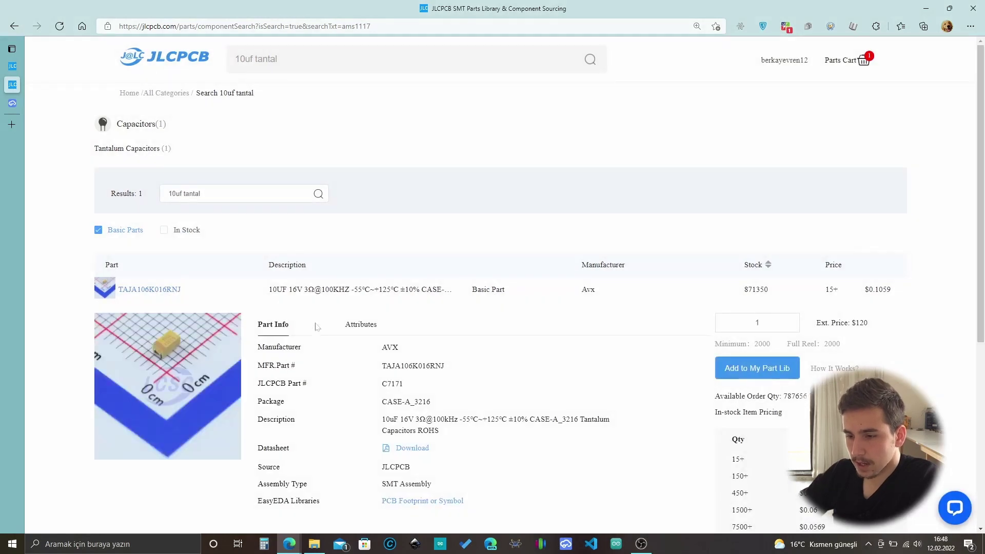
drag(289, 290, 296, 290)
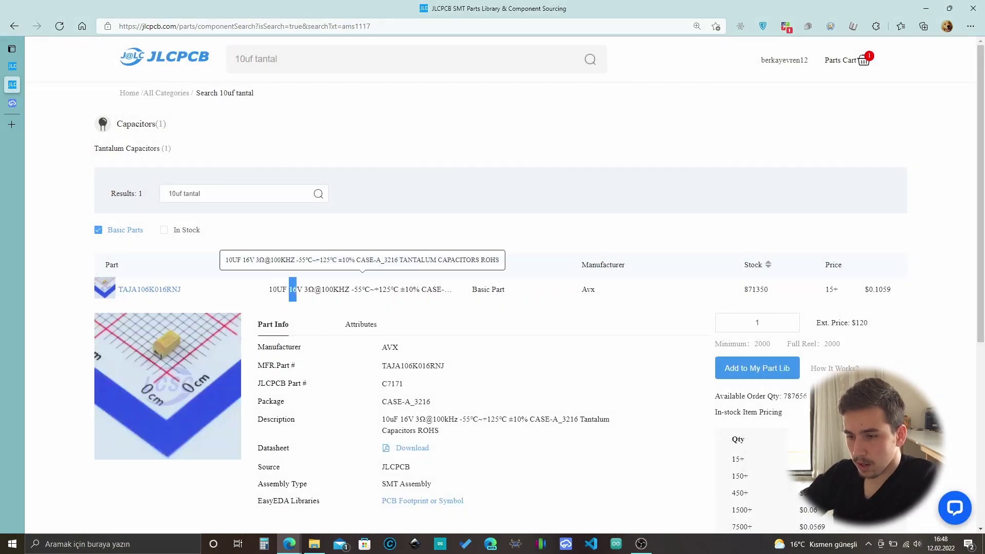
click(296, 290)
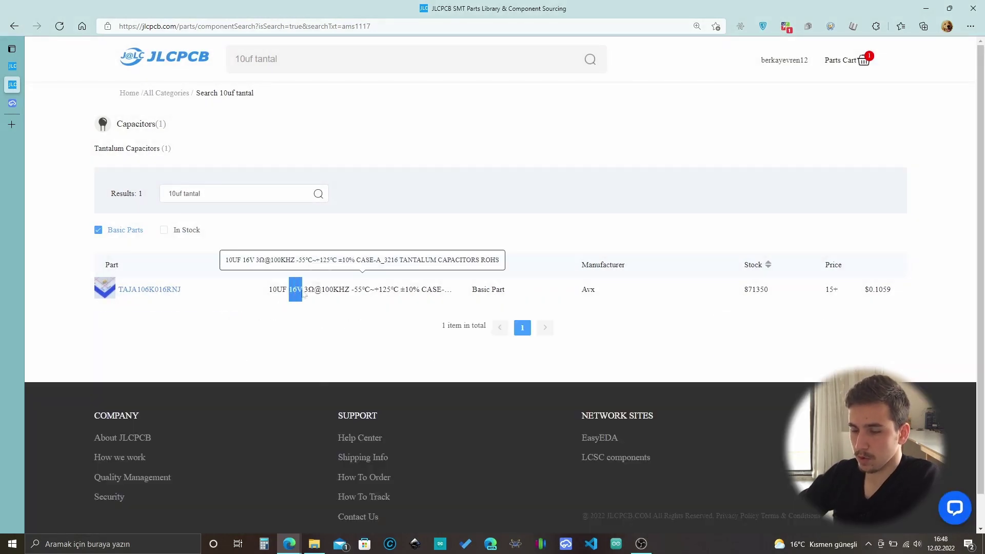
click(242, 301)
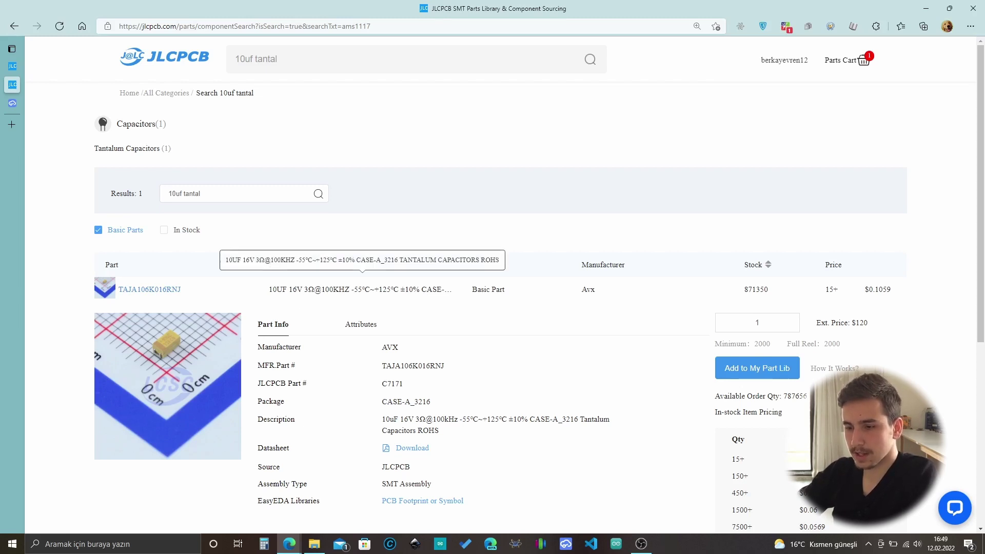
click(303, 295)
click(318, 301)
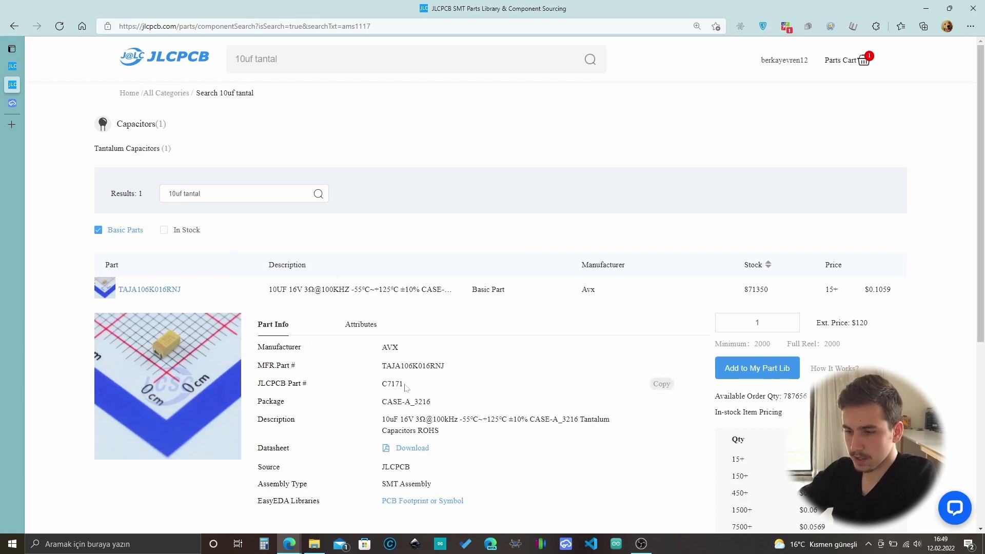
drag(406, 388, 382, 387)
key(ctrl+c)
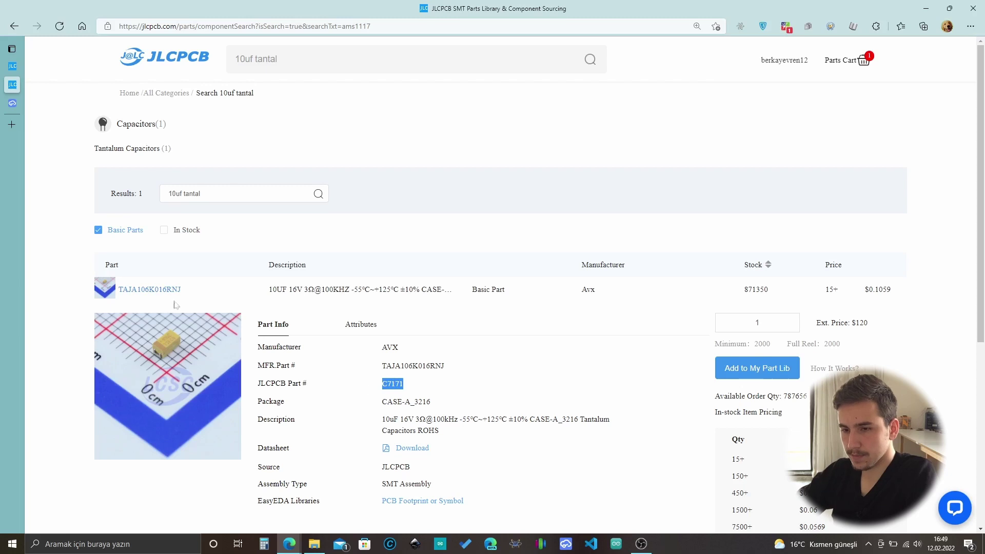
click(12, 103)
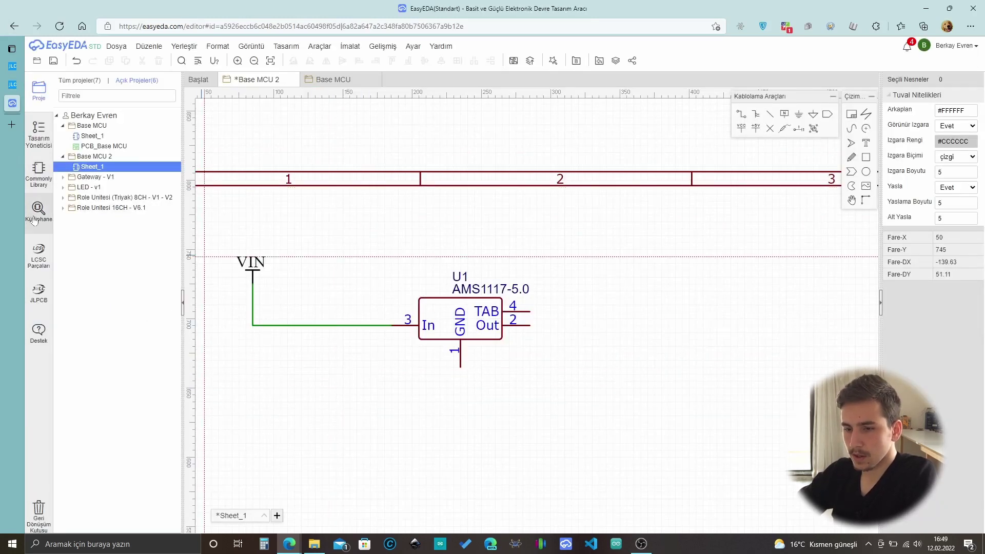
Find C7171 in the library and place the 10uF capacitor C1 on the VIN wire.
click(34, 221)
double_click(442, 169)
key(ctrl+v)
key(Return)
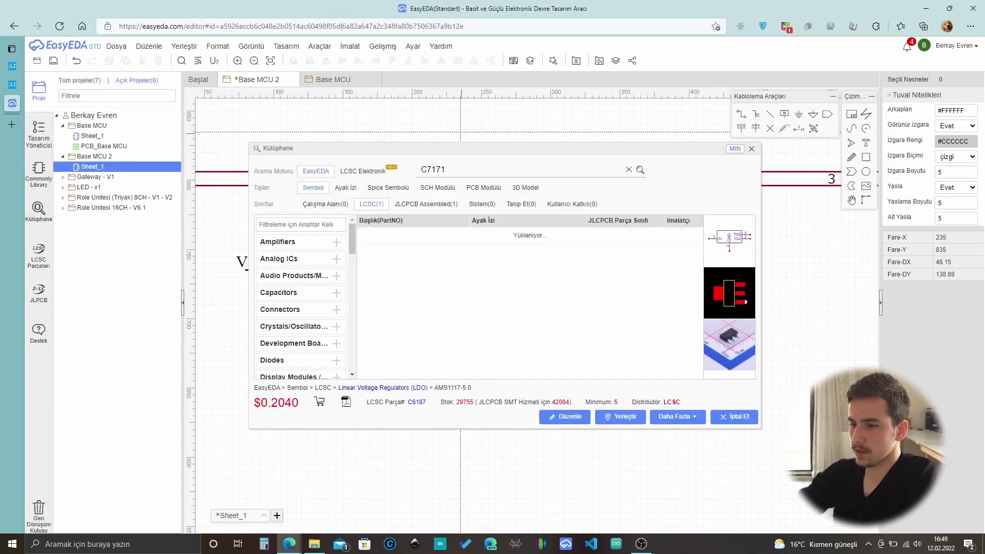
click(620, 416)
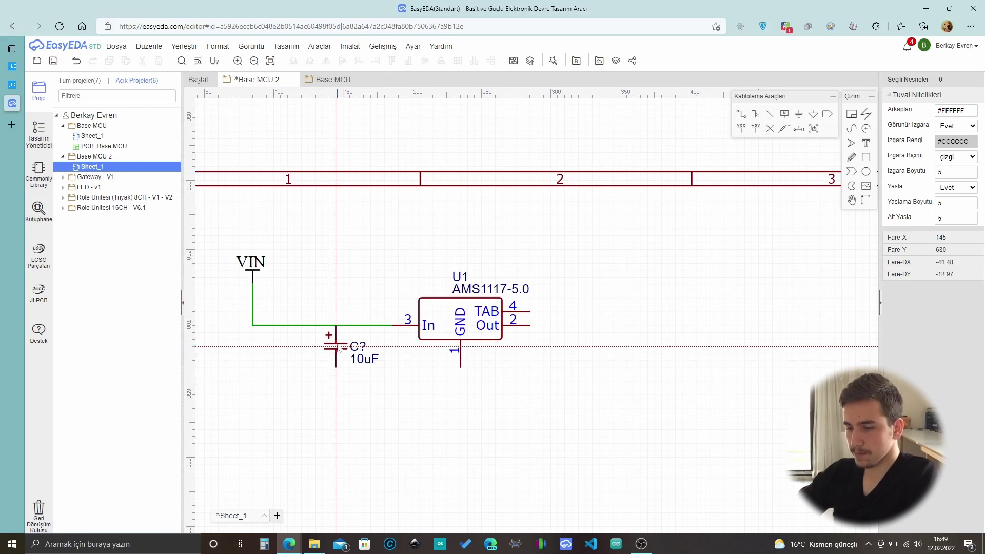
click(339, 353)
key(Escape)
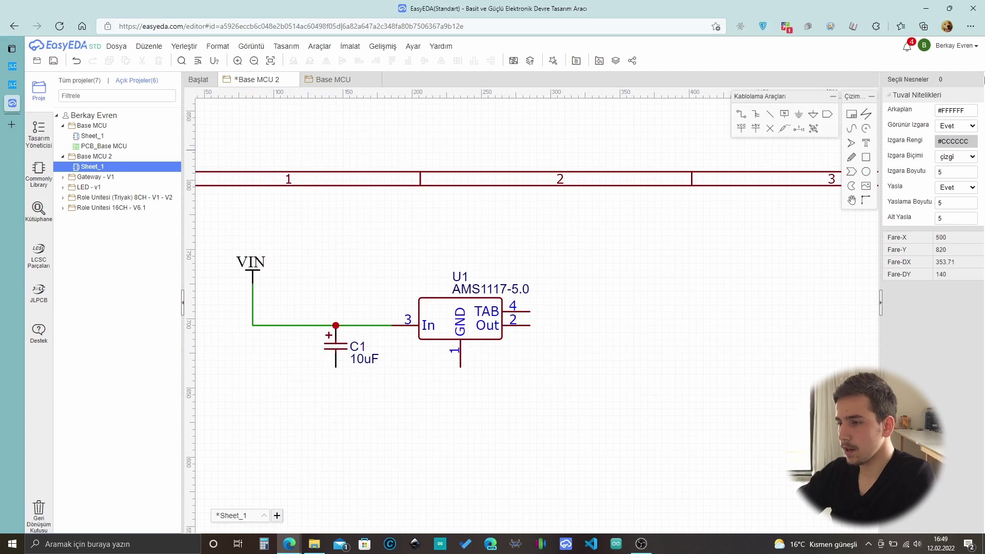
Add GND symbols to C1's bottom pin and U1's GND pin 1.
click(826, 113)
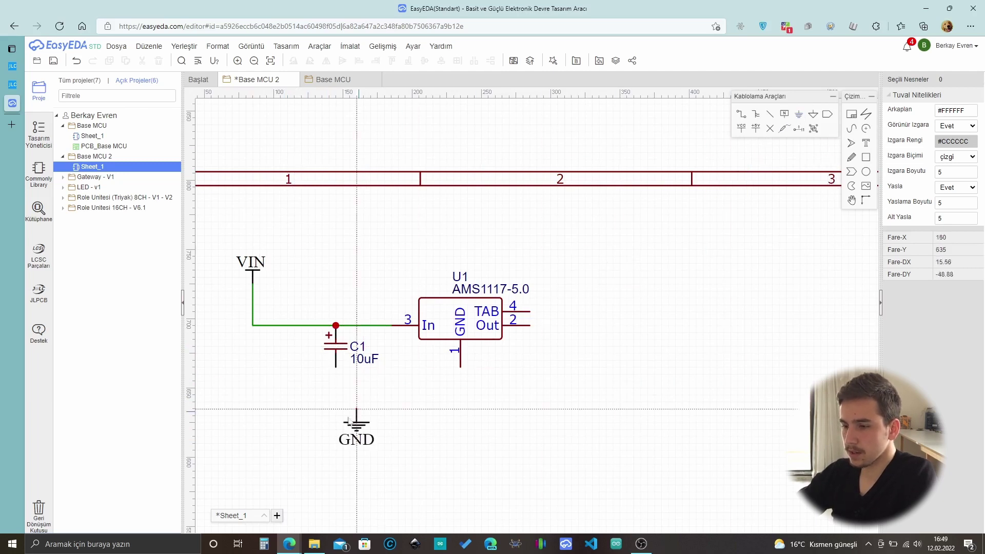
click(338, 382)
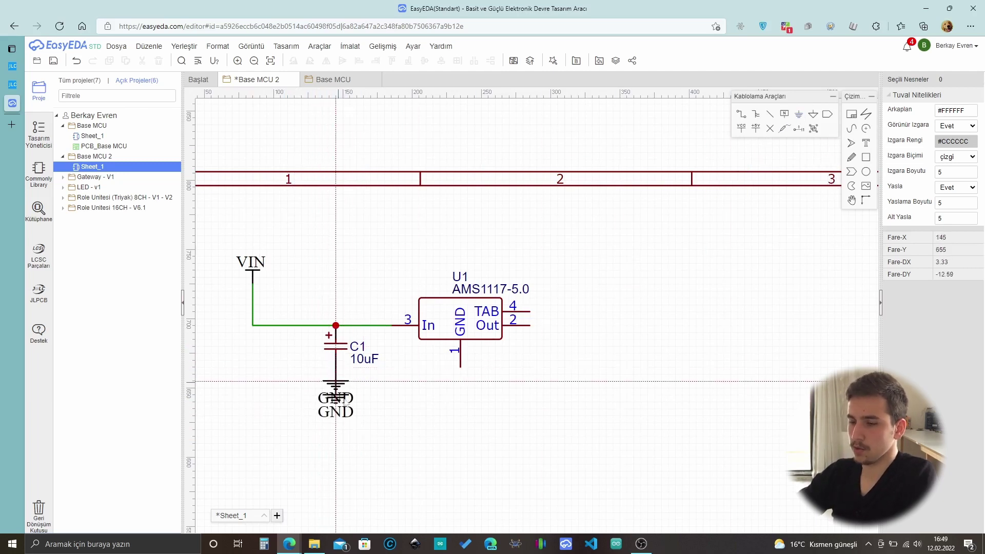
key(Escape)
click(799, 114)
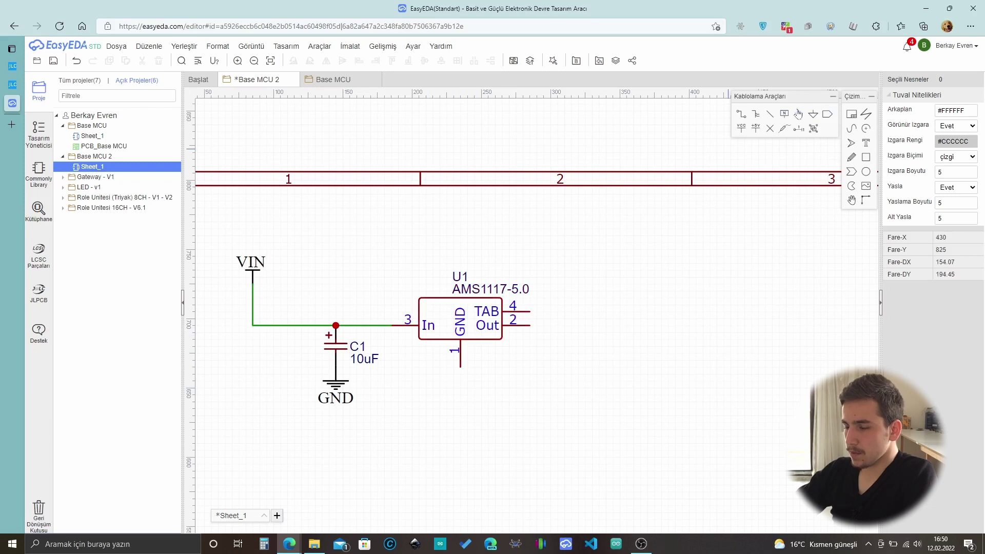
click(460, 367)
key(Escape)
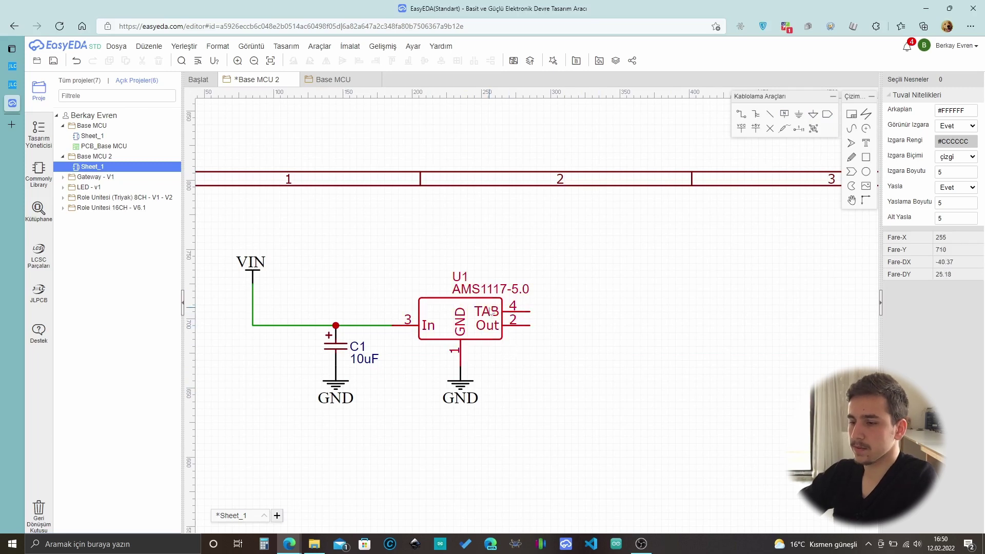
key(w)
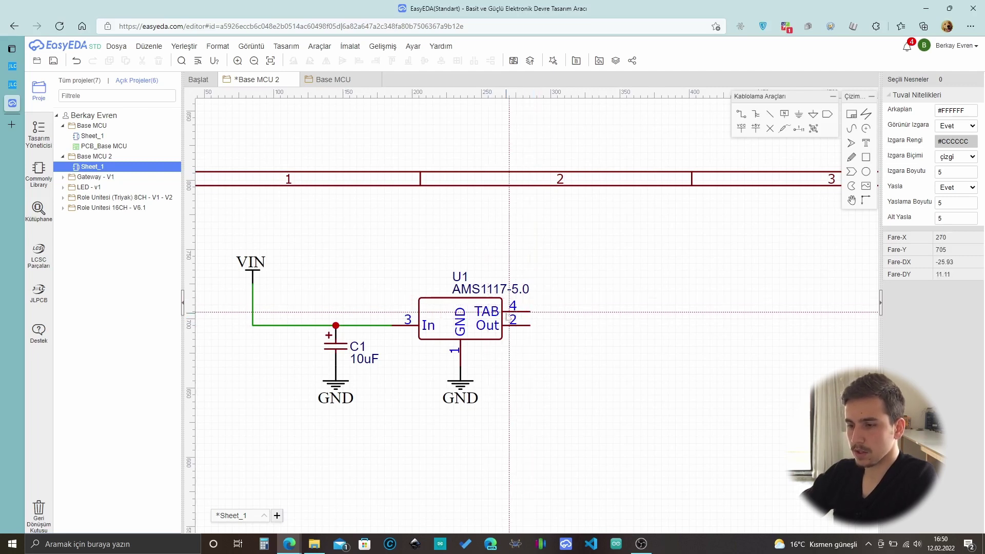
Search the JLCPCB parts for ams1117 and open the AMS1117-5.0 (C6187) datasheet in a new tab.
click(18, 87)
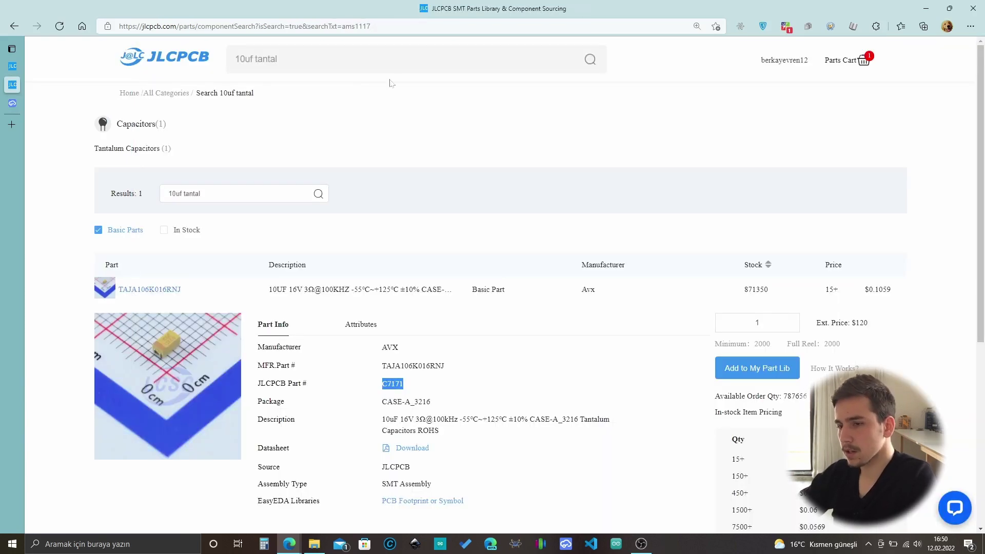
text(ams1117)
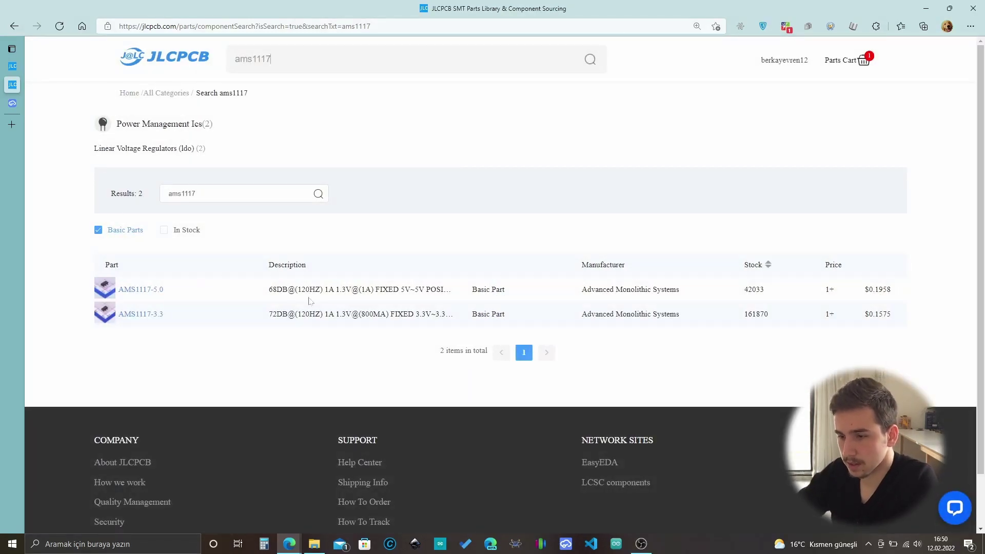
click(219, 293)
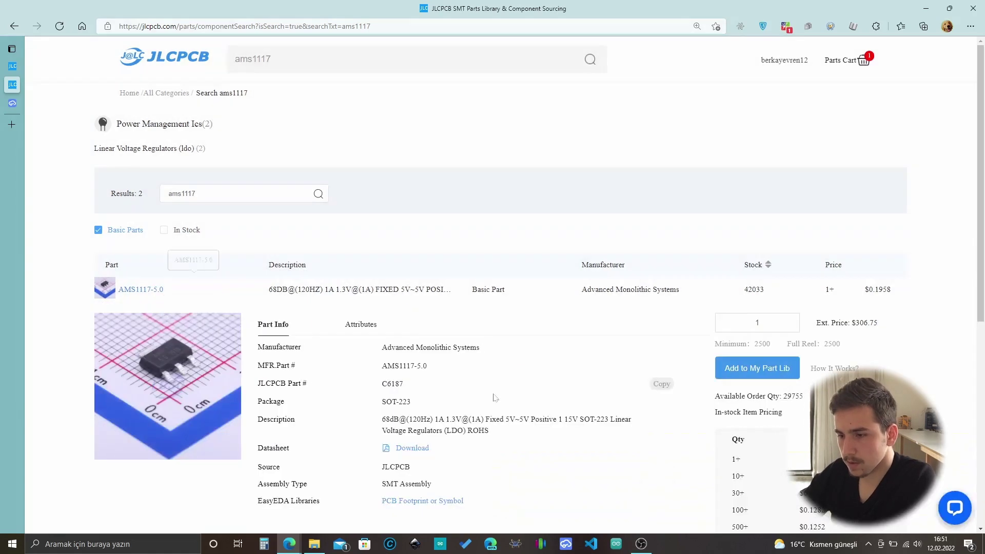
click(400, 451)
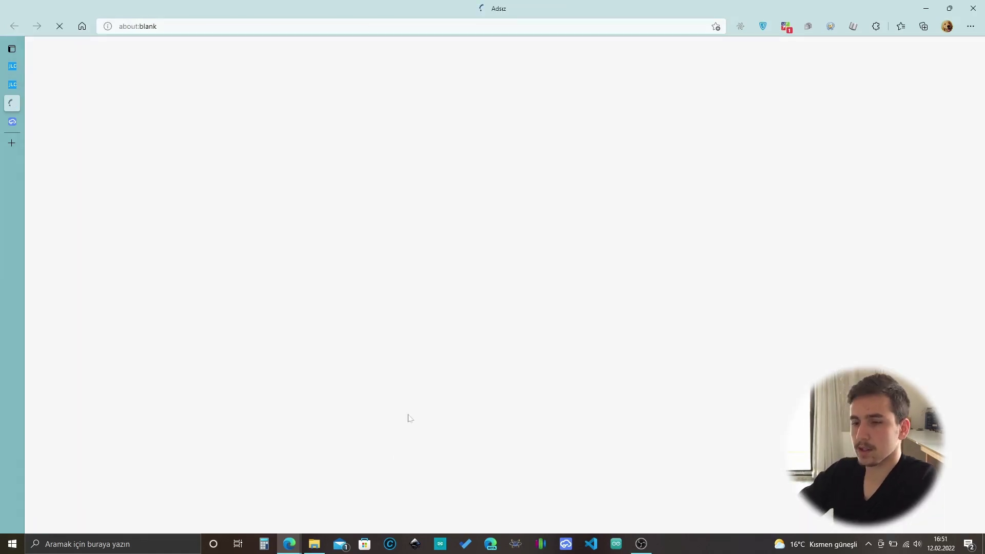
Read the AMS1117 pin connections in the datasheet PDF, then go back to the EasyEDA schematic.
scroll(484, 299, down, 4)
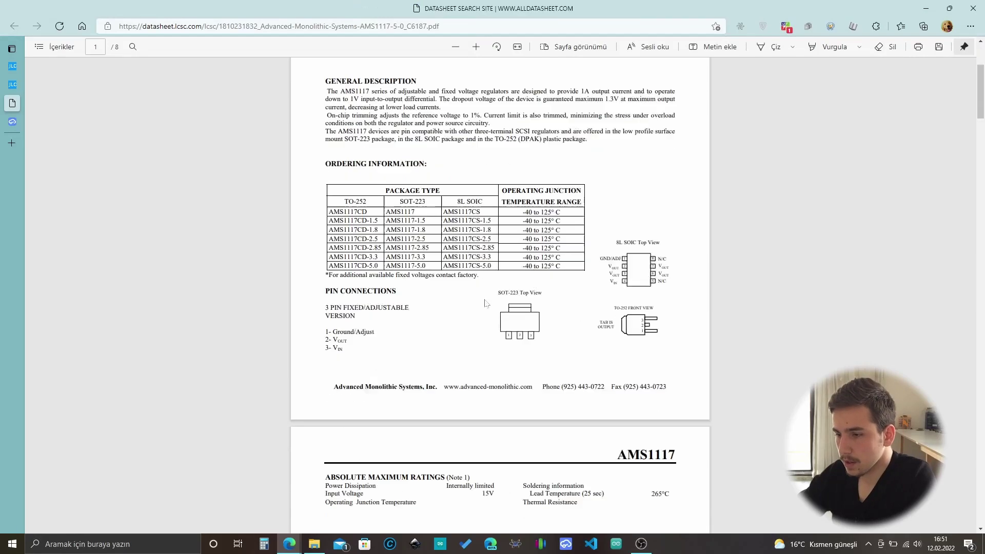
ctrl+scroll(485, 302, up, 3)
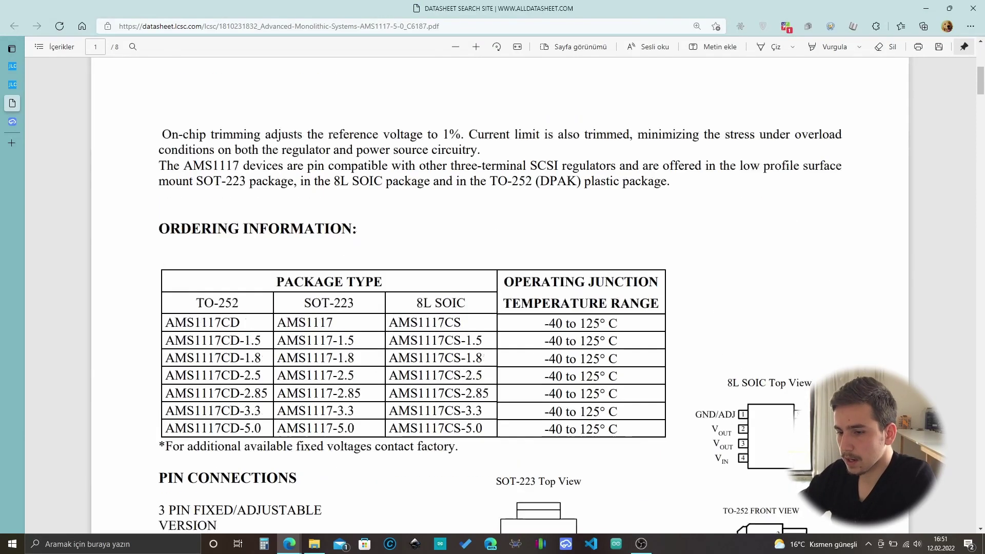
scroll(696, 277, down, 5)
drag(696, 277, 723, 280)
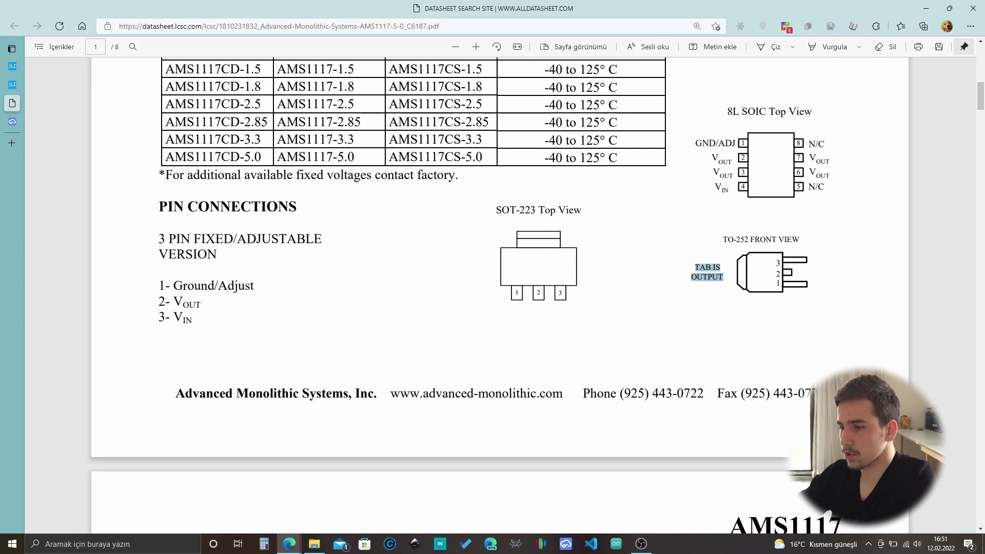
click(698, 326)
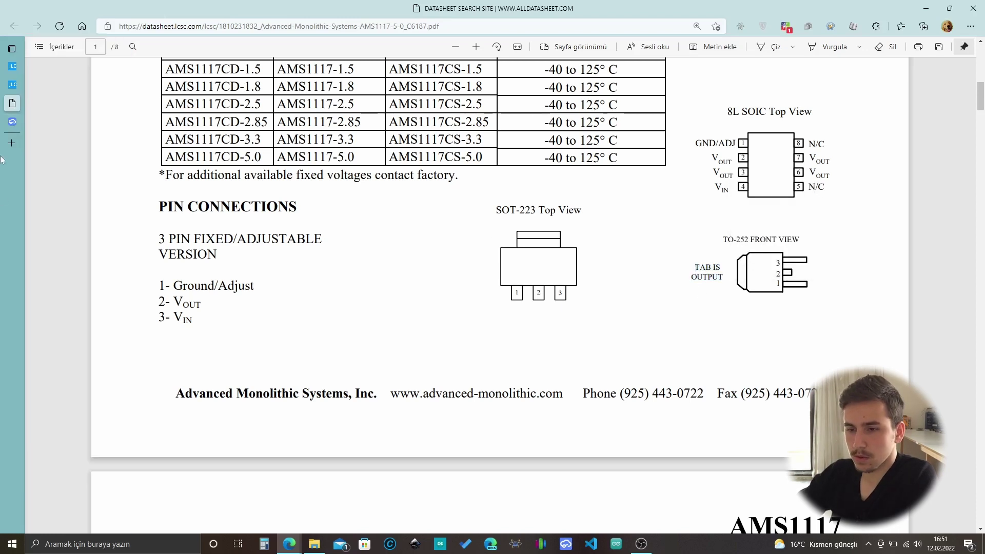
mouse_move(2, 160)
click(46, 122)
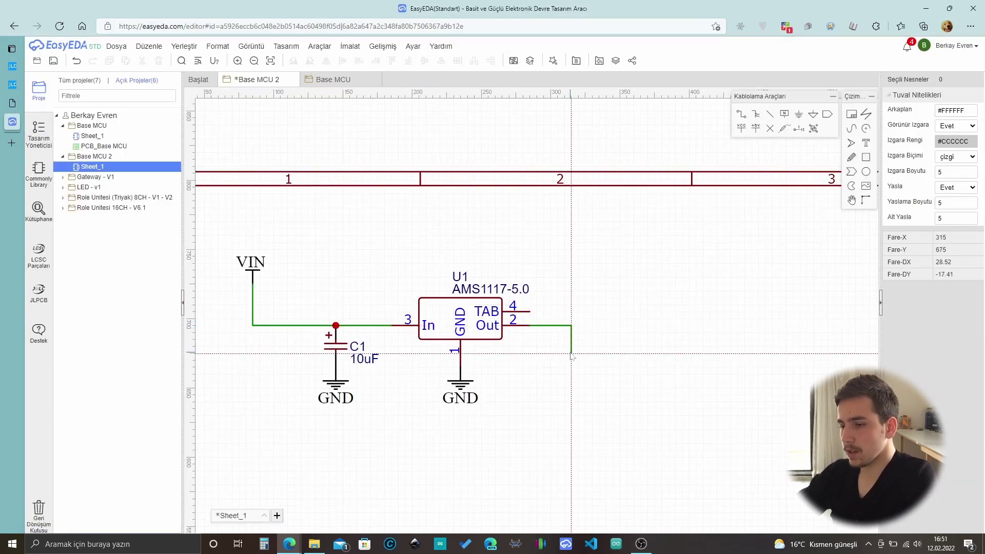
Place a VCC flag up and right of U1 and wire TAB pin 4 to it.
click(530, 312)
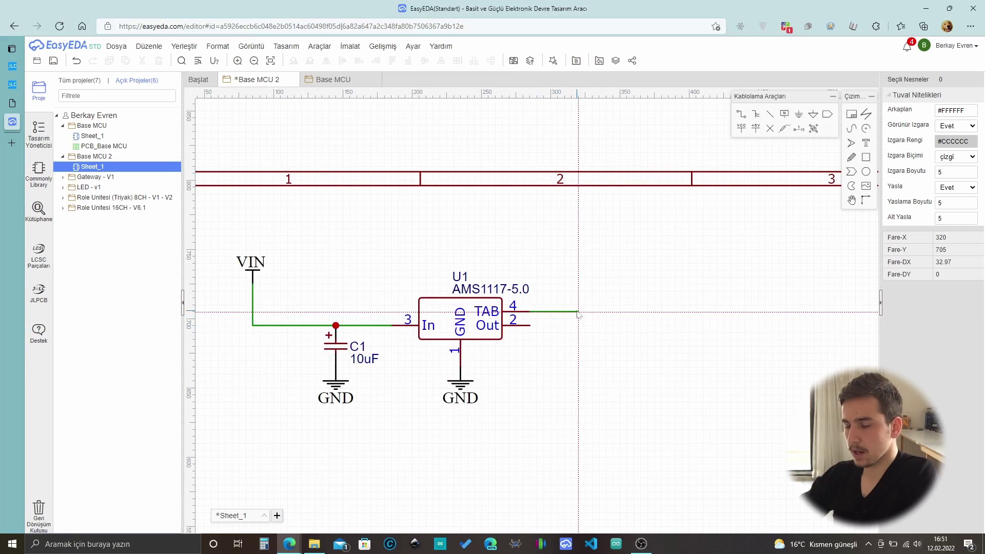
key(Escape)
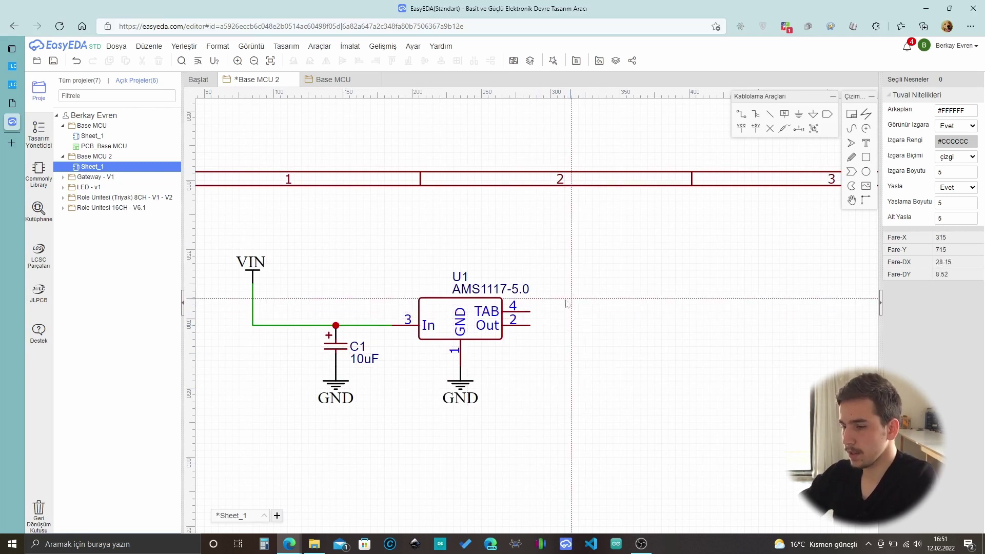
click(530, 312)
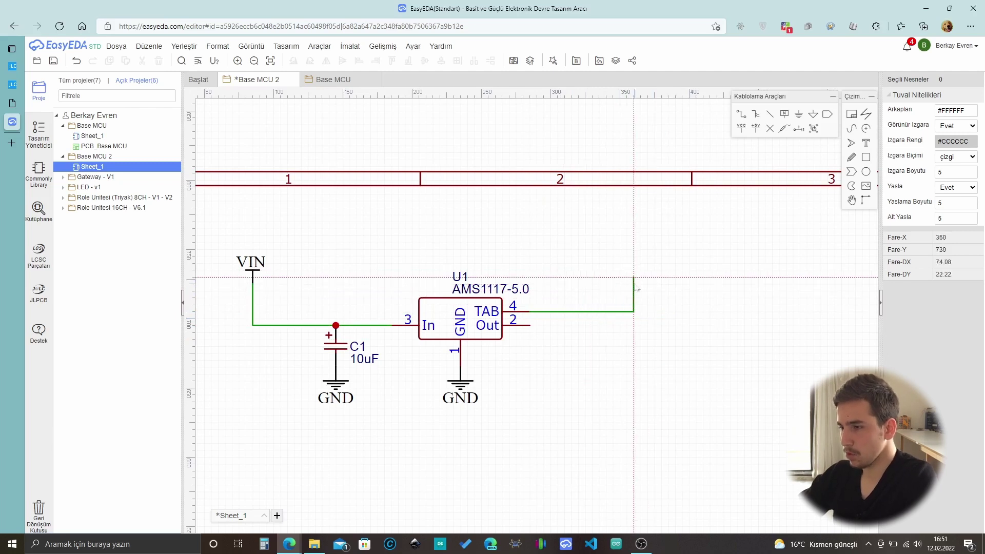
key(Escape)
click(741, 128)
click(592, 291)
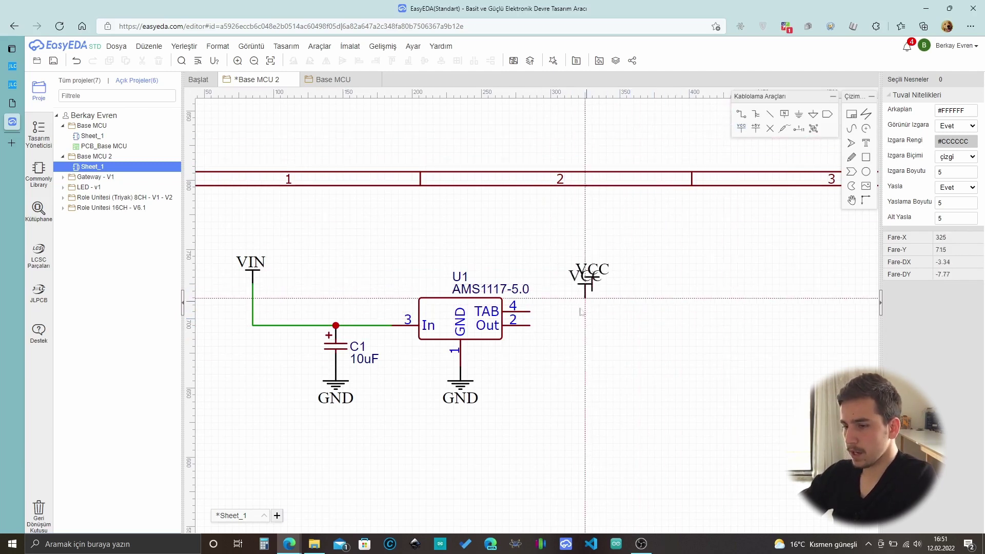
key(Escape)
click(529, 312)
click(592, 292)
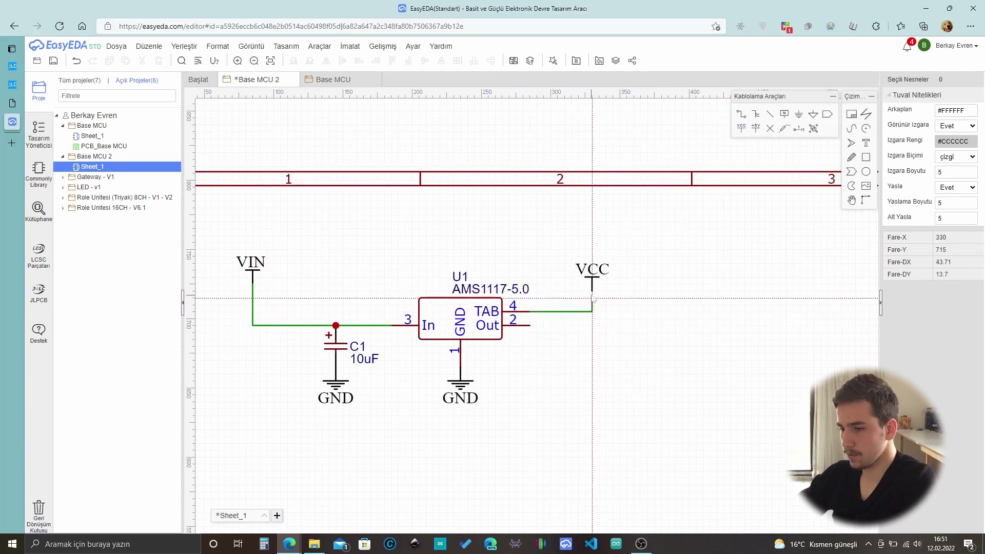
key(Escape)
Drag the VCC flag further right, stretching its wire from pin 4.
click(531, 327)
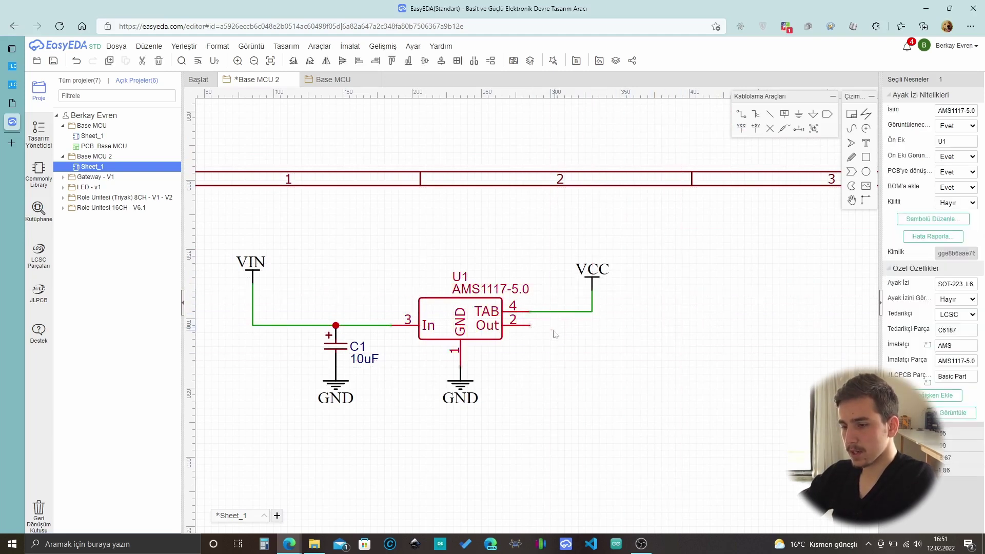
click(541, 333)
click(530, 327)
click(532, 326)
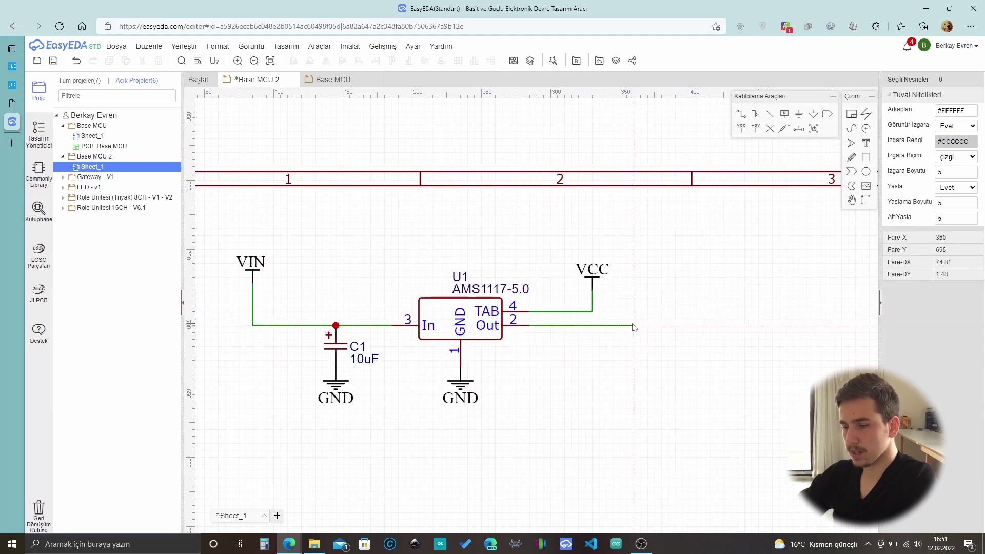
key(Escape)
key(Escape)
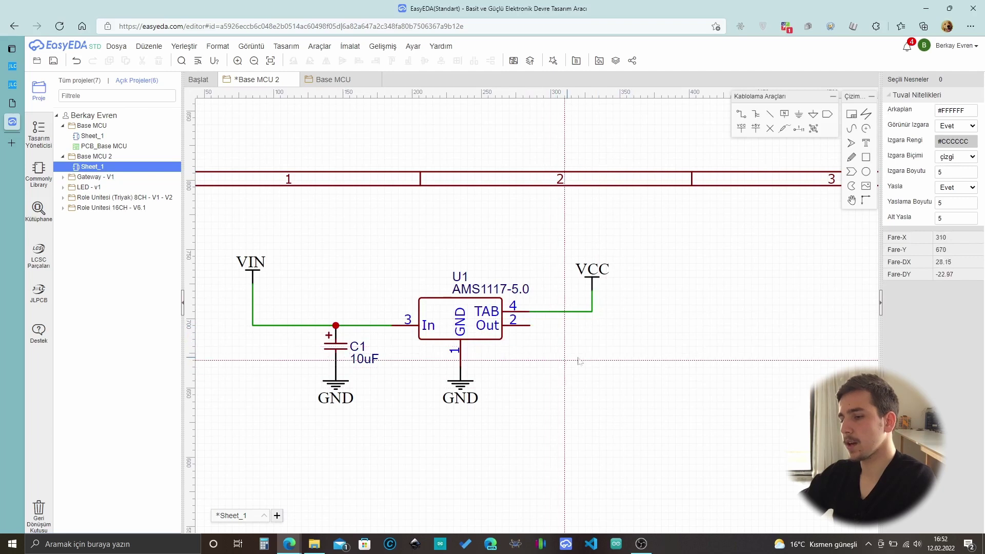
key(w)
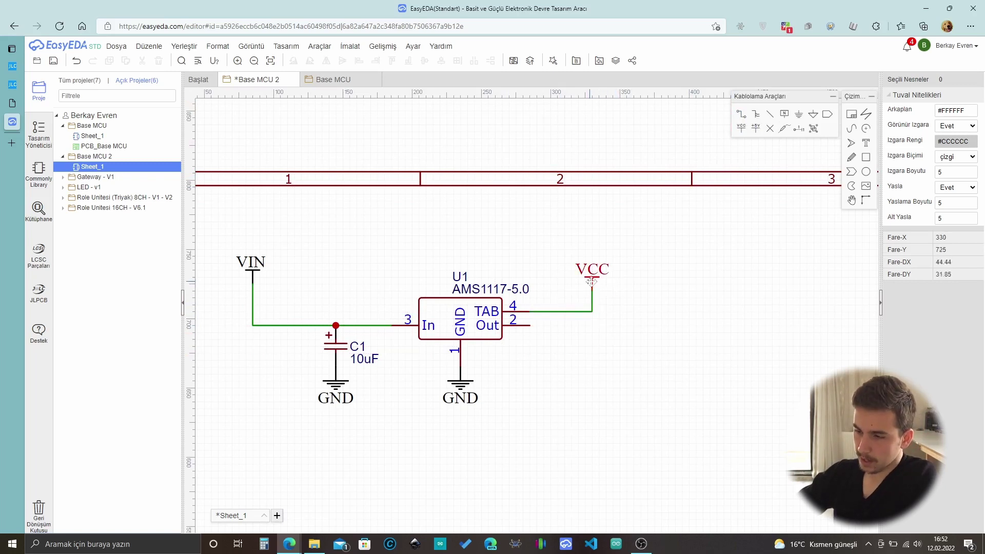
drag(593, 280, 739, 289)
click(650, 363)
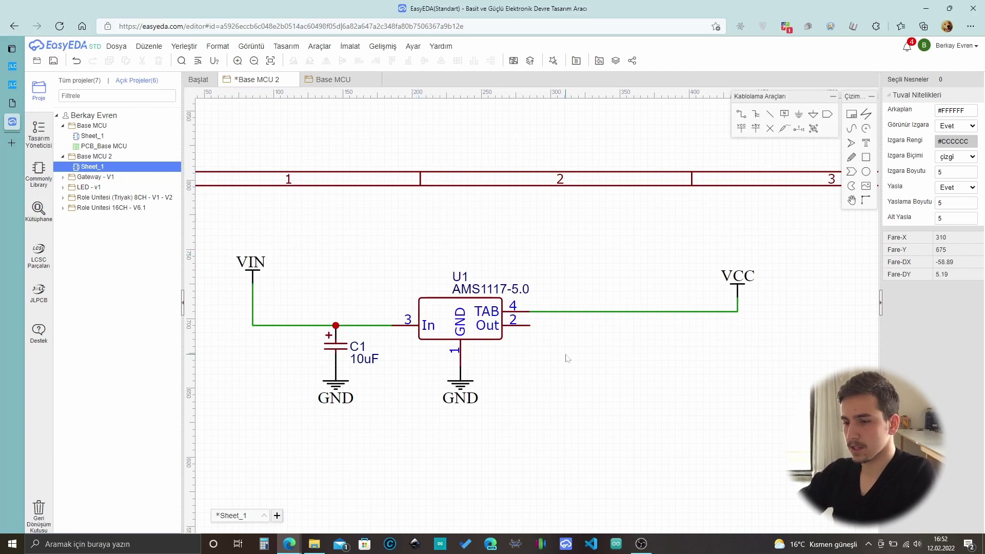
Search the JLCPCB parts library for 'led' and expand the red NCD0805R1 entry.
click(149, 46)
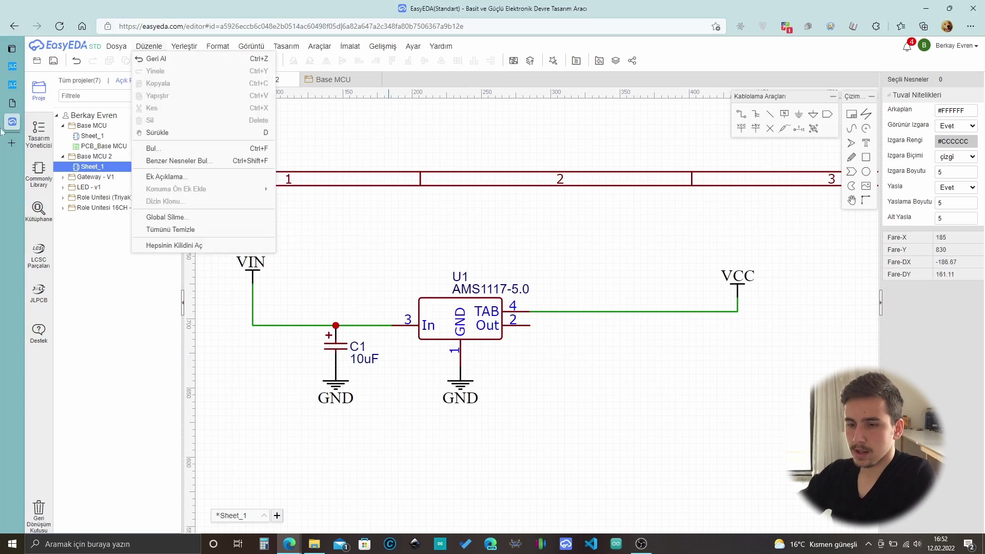
click(5, 86)
double_click(256, 59)
text(led)
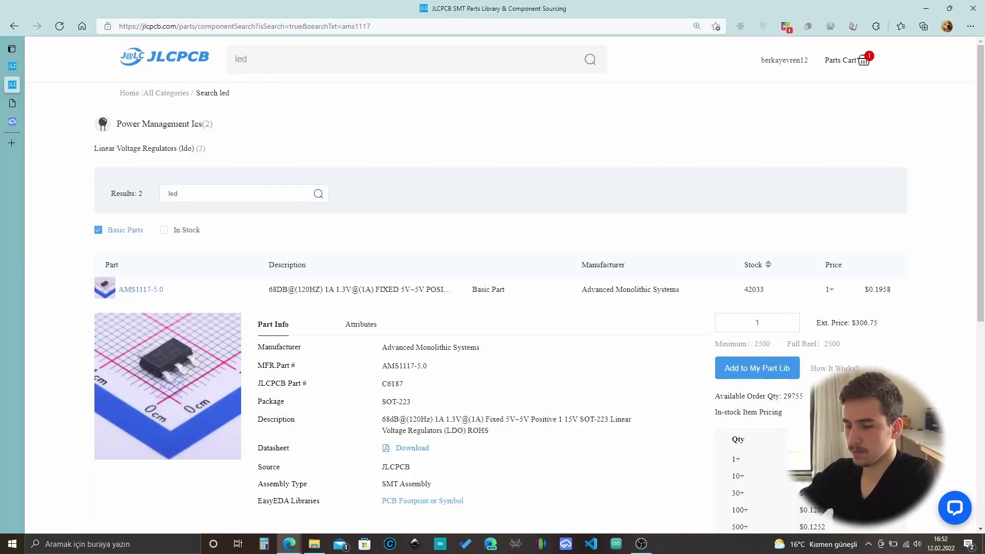
scroll(344, 350, down, 3)
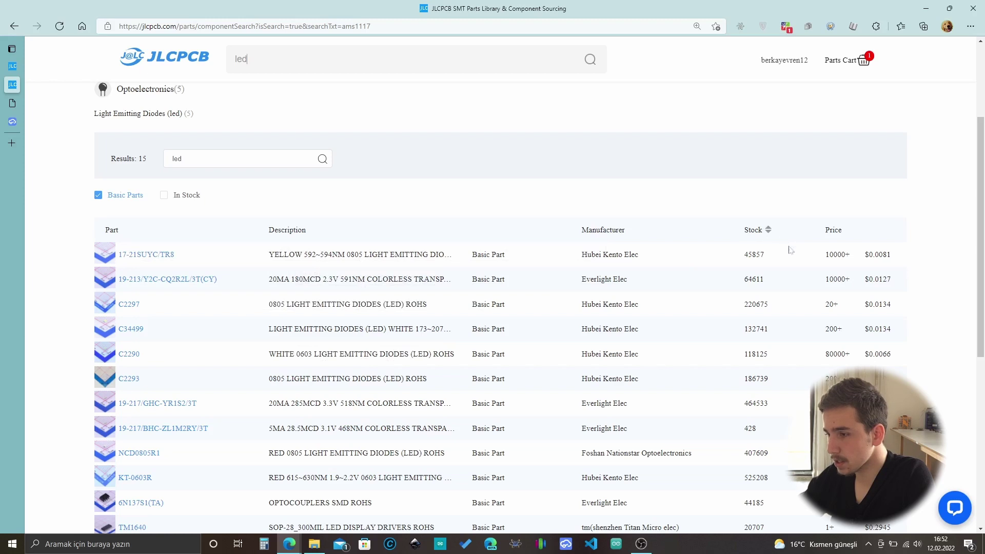
scroll(789, 249, down, 3)
click(174, 303)
Check the LED's 0805 package and copy its part number C84256.
mouse_move(173, 359)
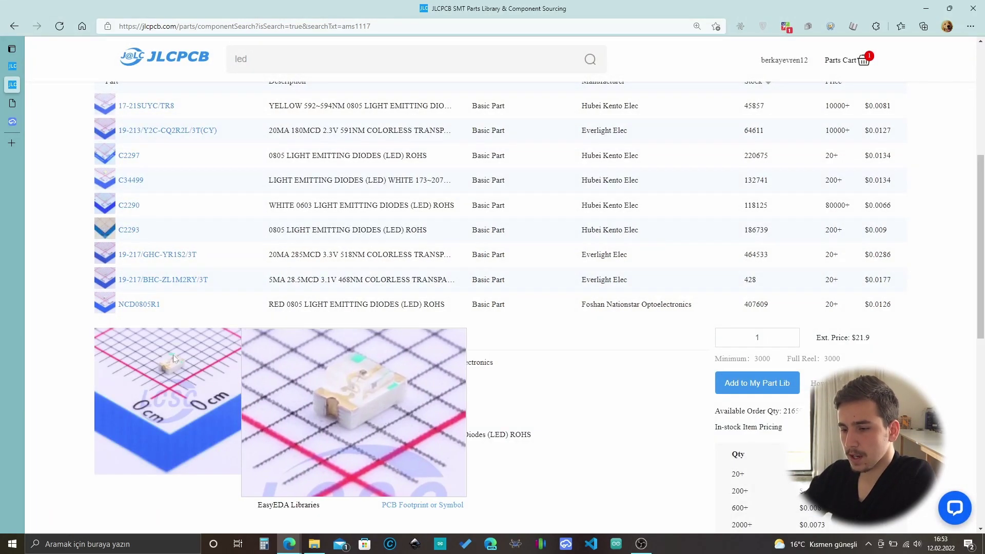
scroll(429, 325, down, 4)
scroll(428, 325, up, 3)
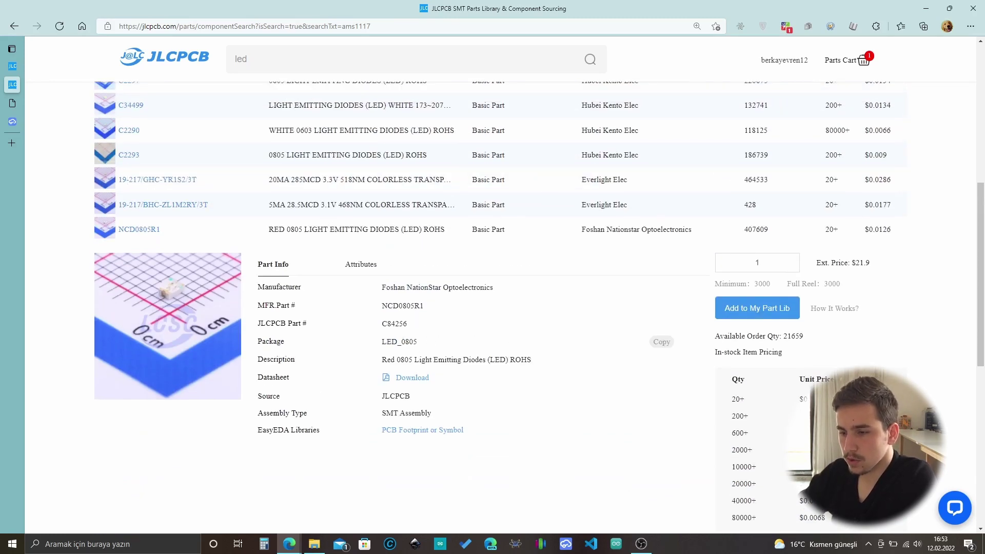
drag(404, 342, 420, 342)
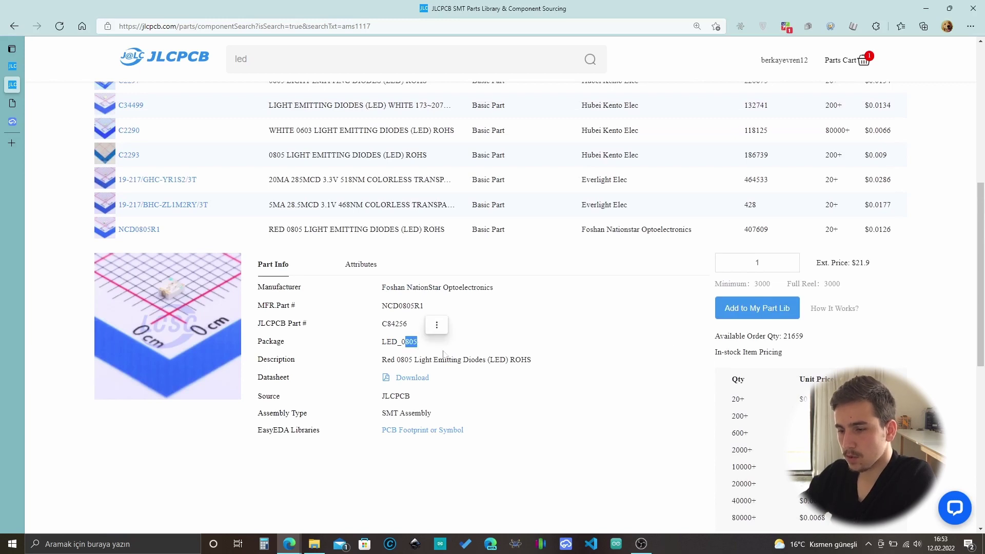
click(445, 351)
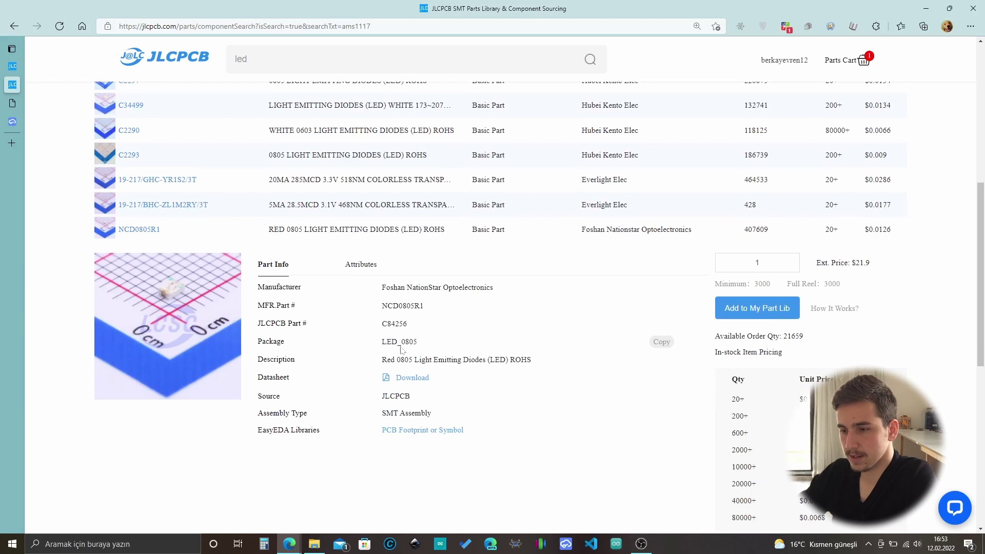
scroll(401, 349, up, 2)
scroll(410, 445, down, 2)
drag(391, 324, 407, 324)
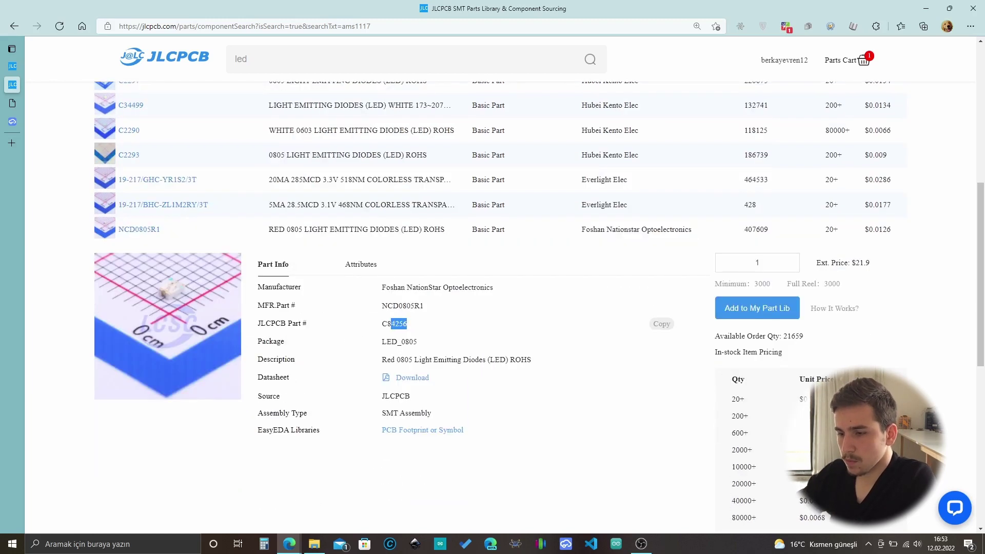
key(ctrl+c)
Find C84256 in the EasyEDA library and place the red LED upright as LED1 below the regulator.
click(12, 122)
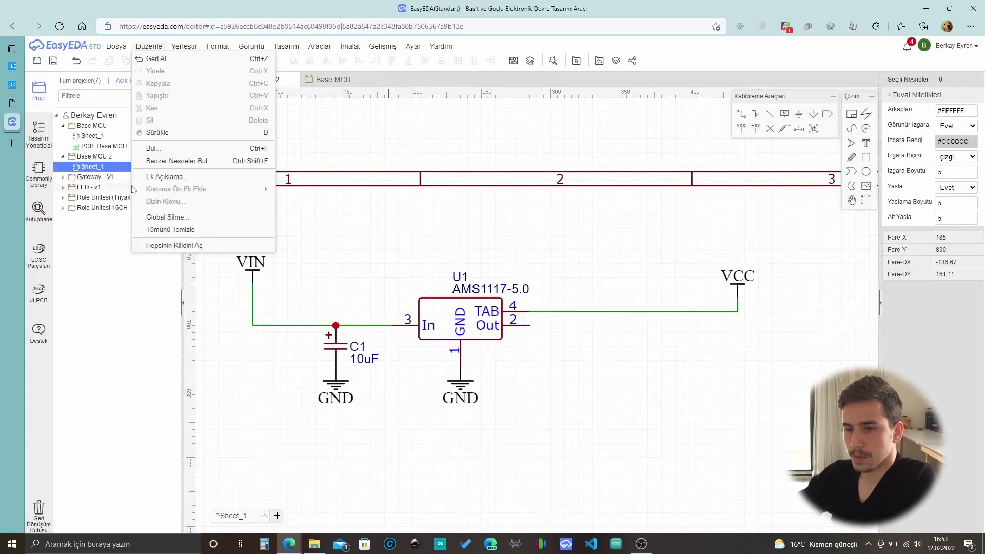
click(38, 212)
key(ctrl+v)
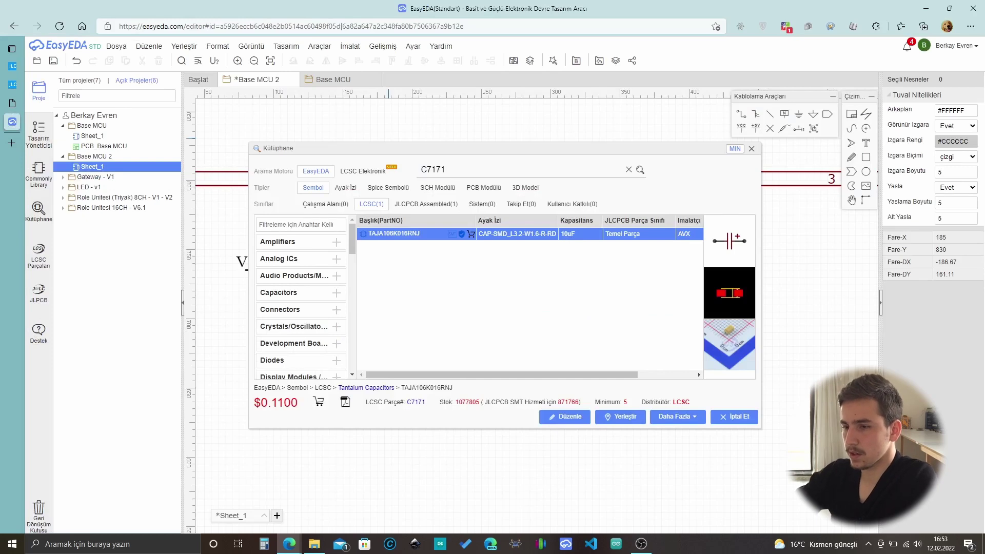
key(Return)
click(503, 235)
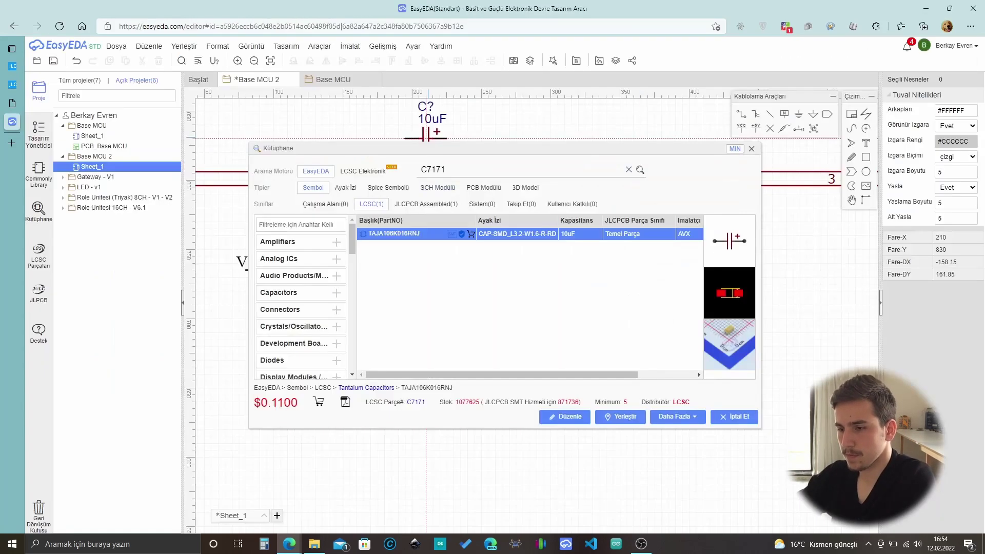
double_click(433, 170)
key(ctrl+v)
key(Return)
click(510, 234)
click(620, 417)
key(space)
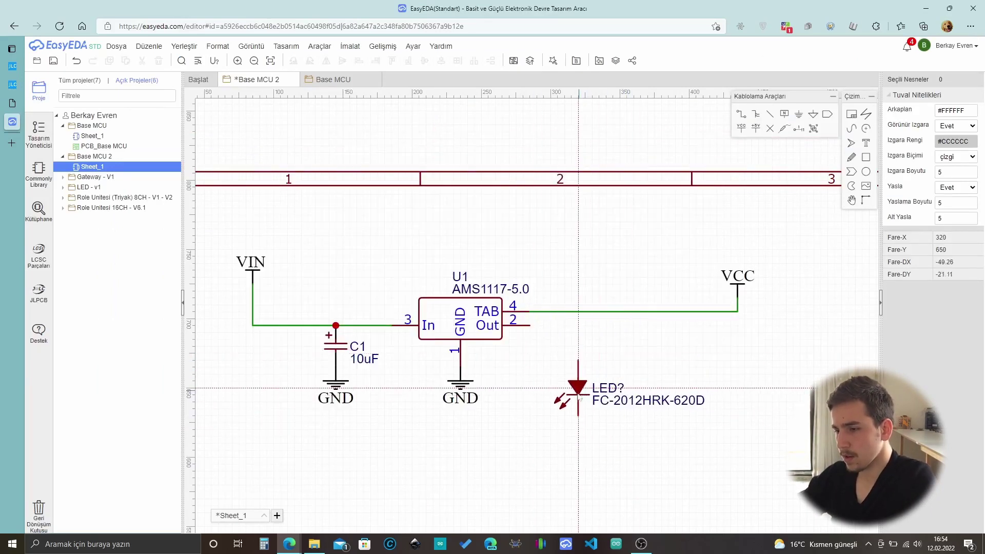
click(571, 395)
key(Escape)
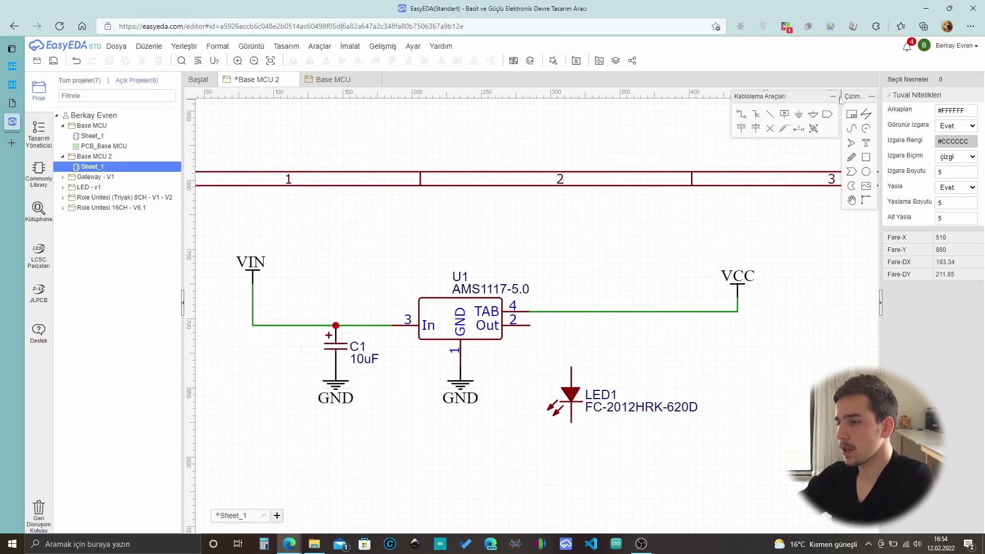
Add a GND flag under LED1's cathode.
click(798, 113)
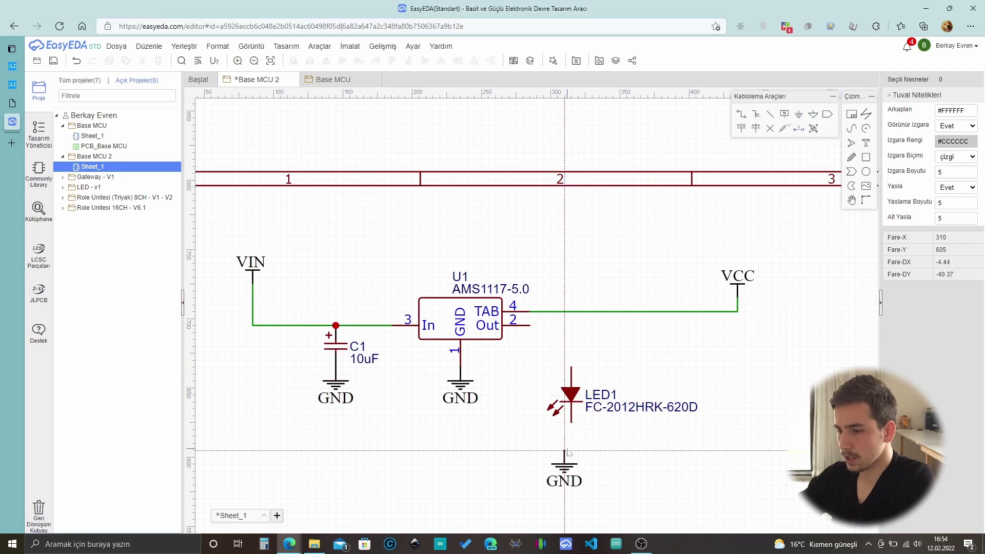
click(571, 436)
key(Escape)
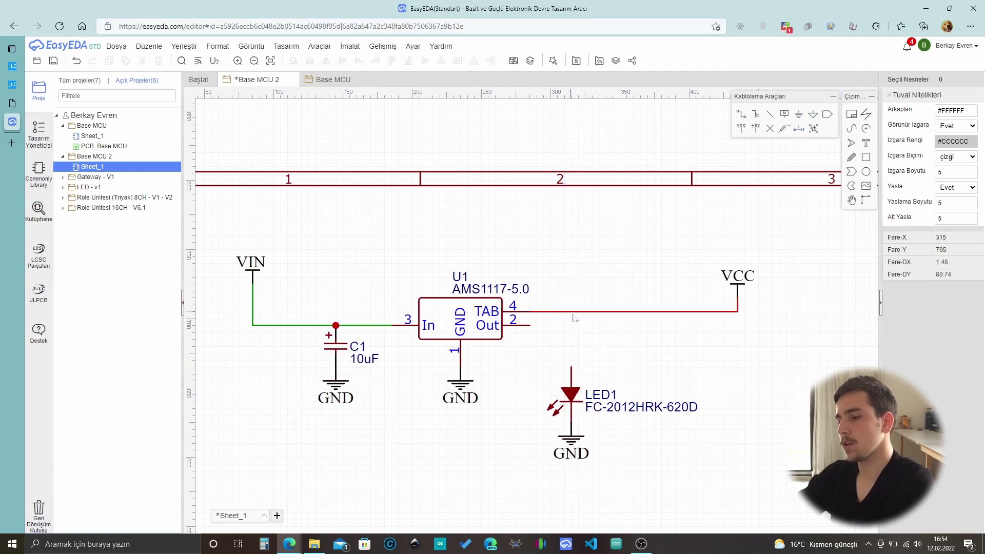
drag(677, 360, 513, 432)
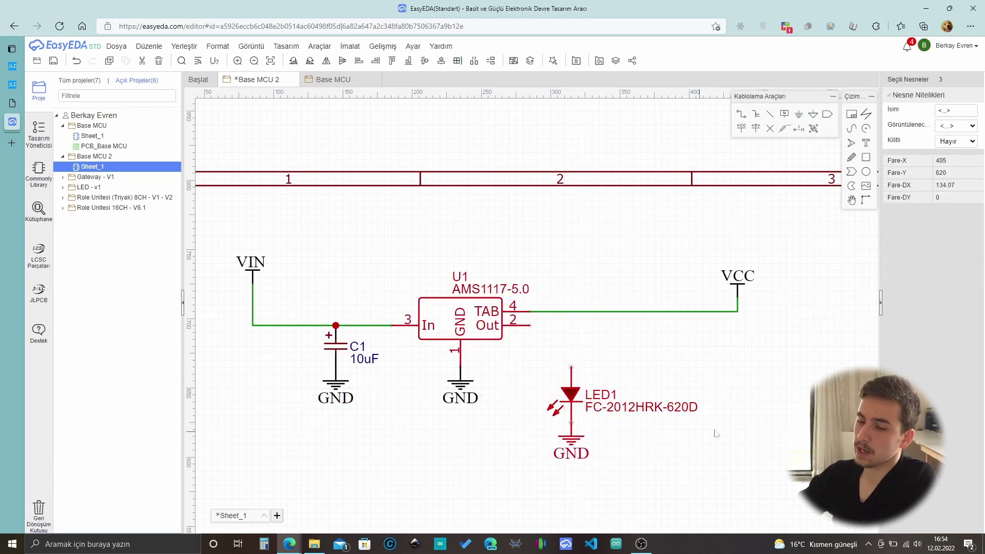
click(759, 419)
drag(671, 362, 539, 453)
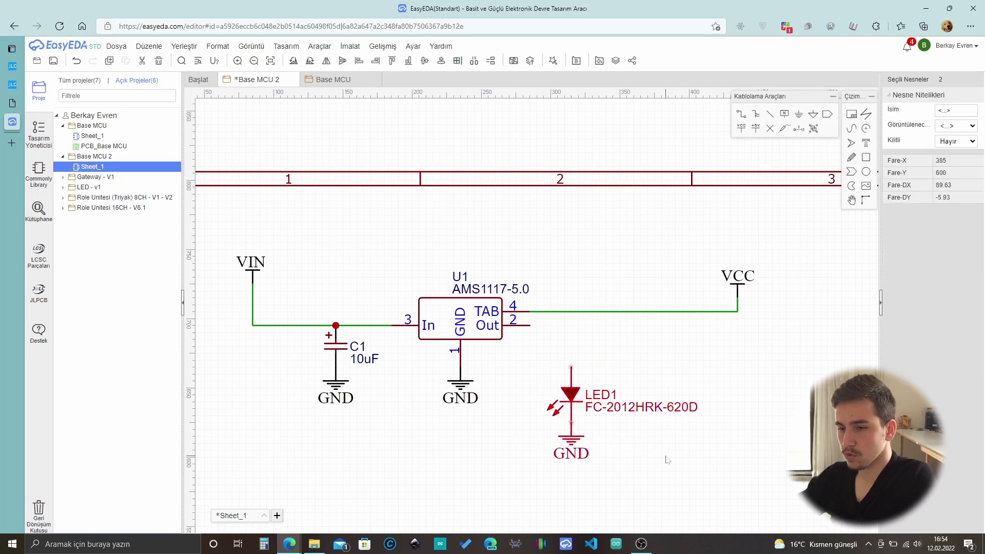
click(664, 456)
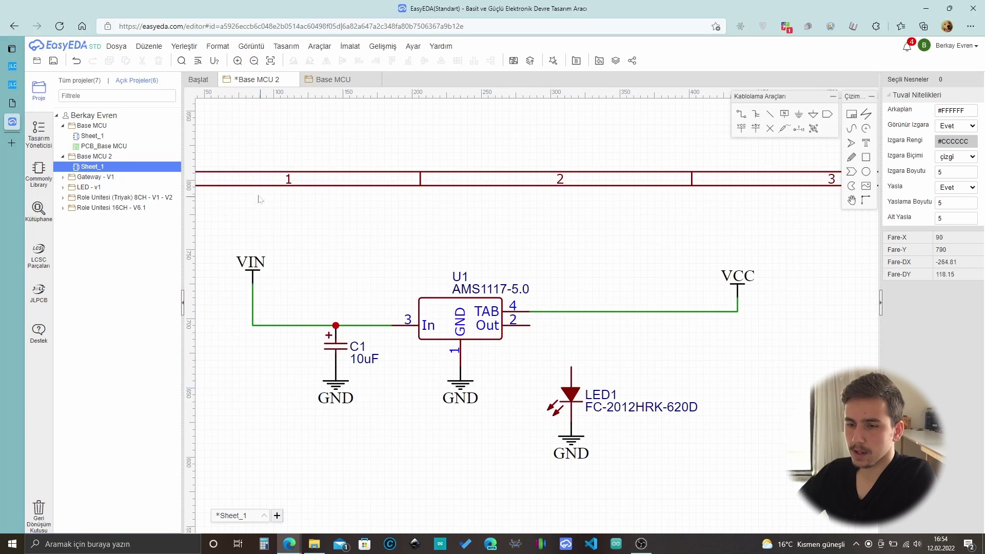
Search basic parts for 2.2k, compare the 0603 and 0805 resistors, and select part number C4190.
click(14, 84)
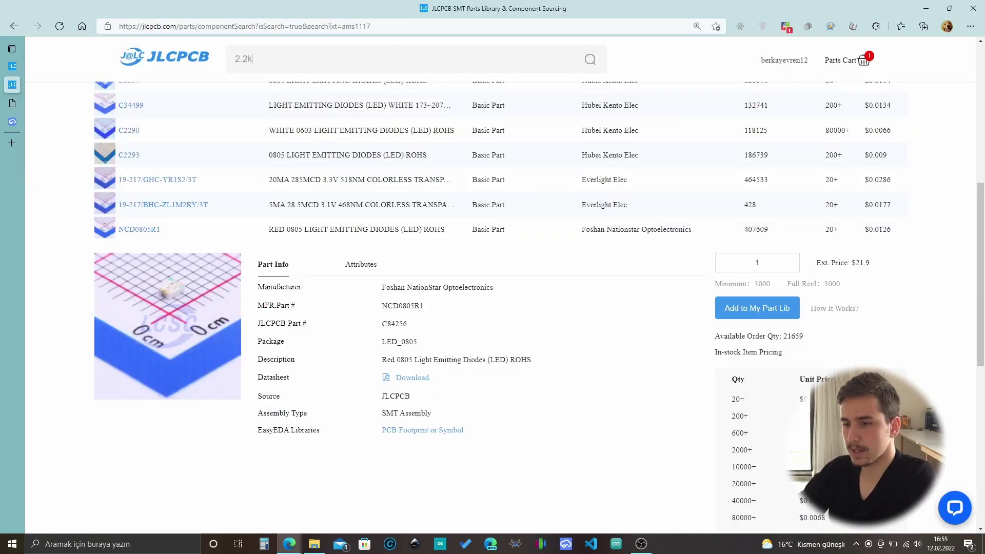
key(Return)
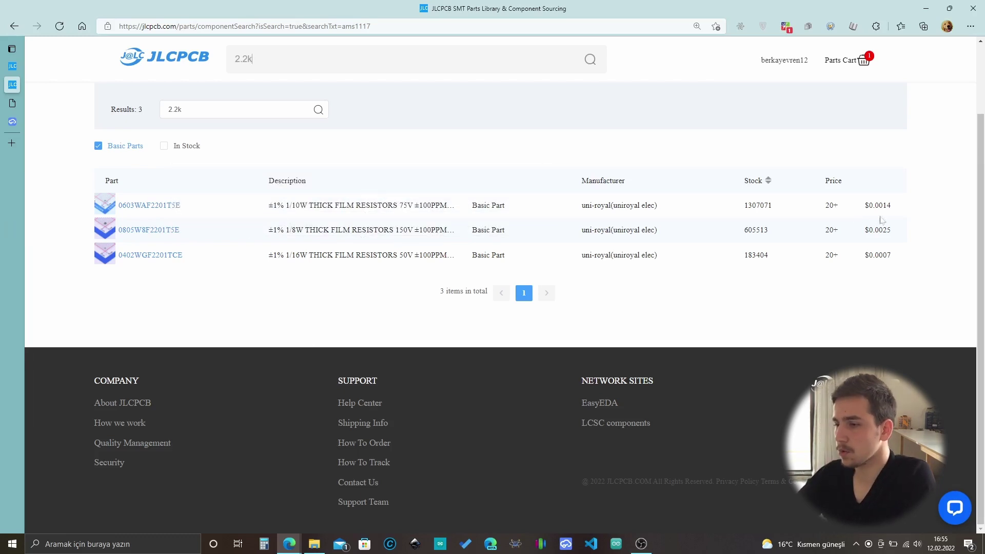
click(867, 209)
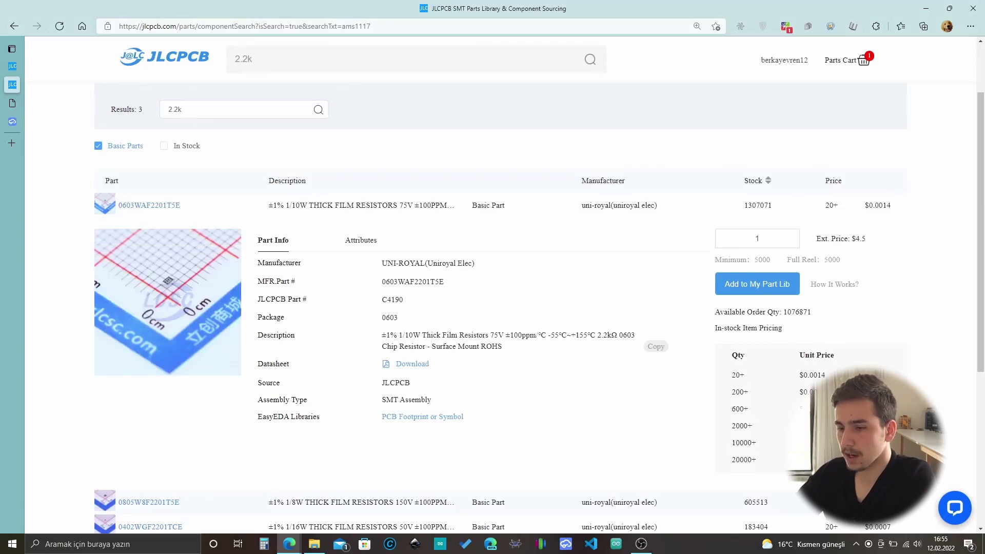
scroll(401, 318, down, 3)
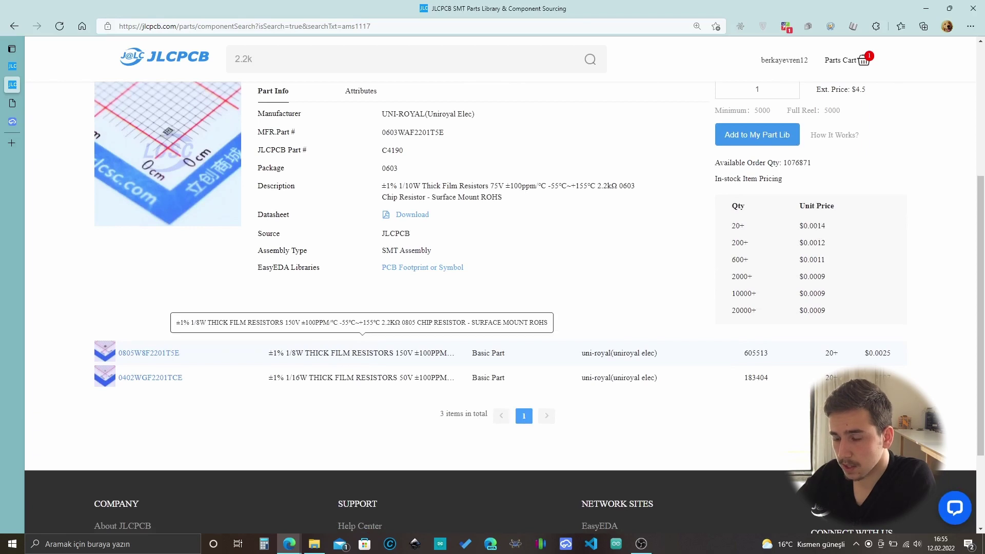
click(363, 353)
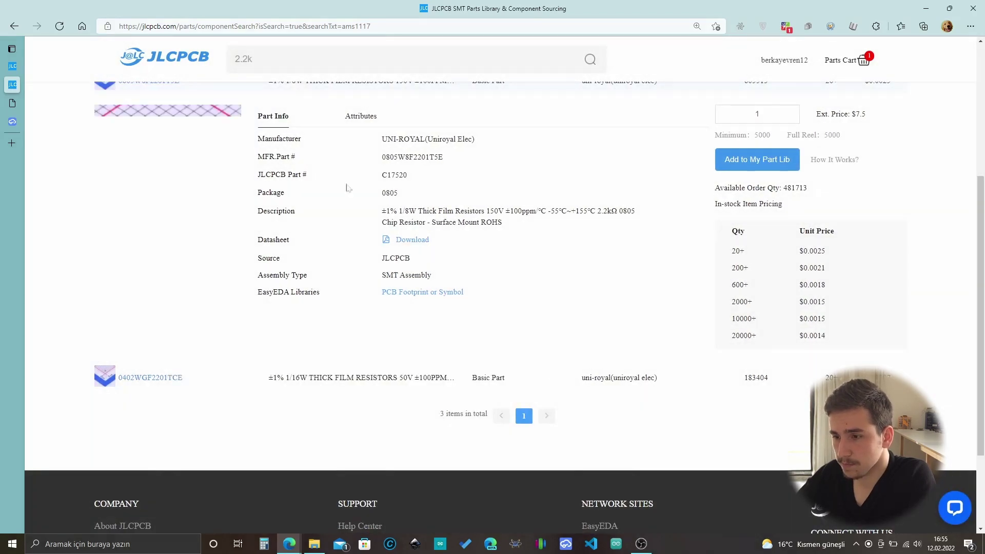
scroll(359, 200, up, 3)
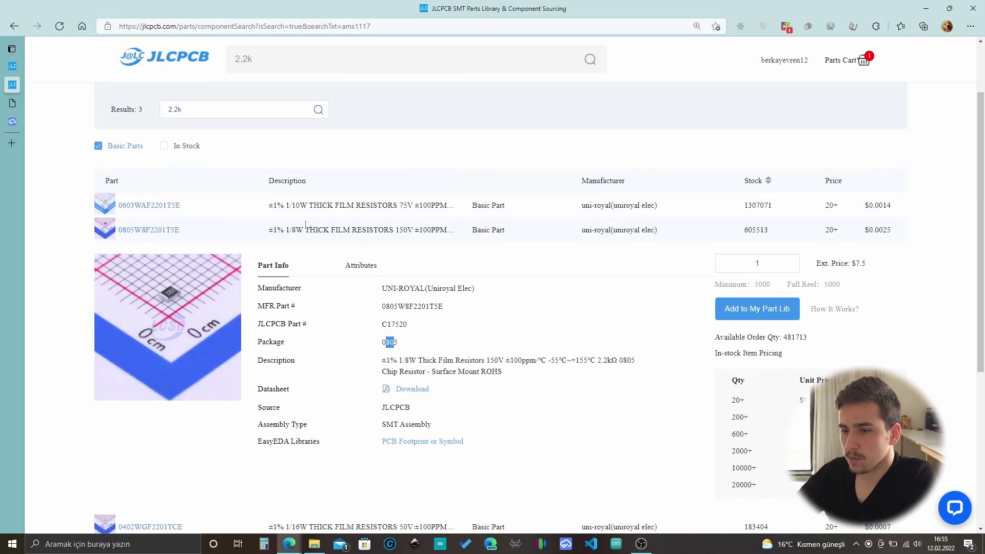
click(201, 213)
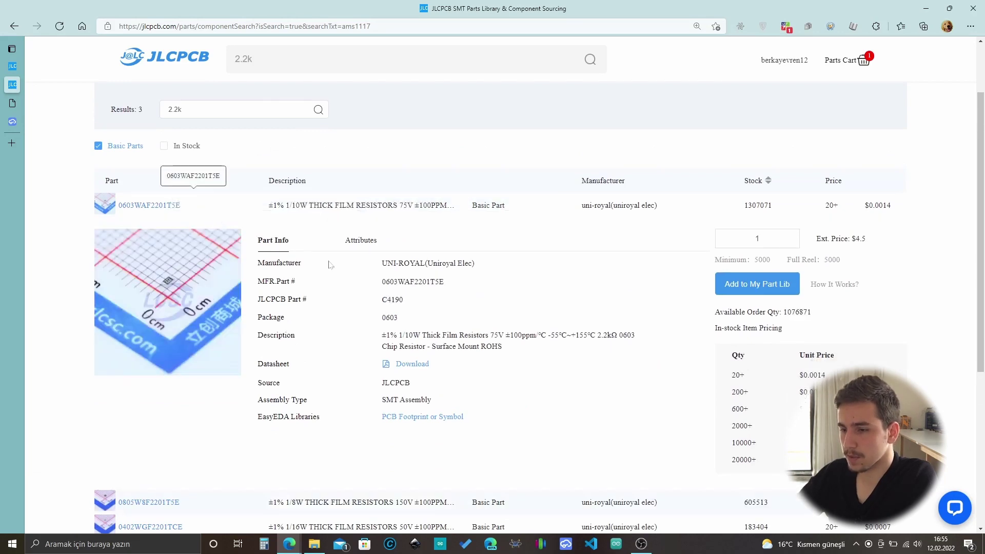
drag(387, 299, 404, 300)
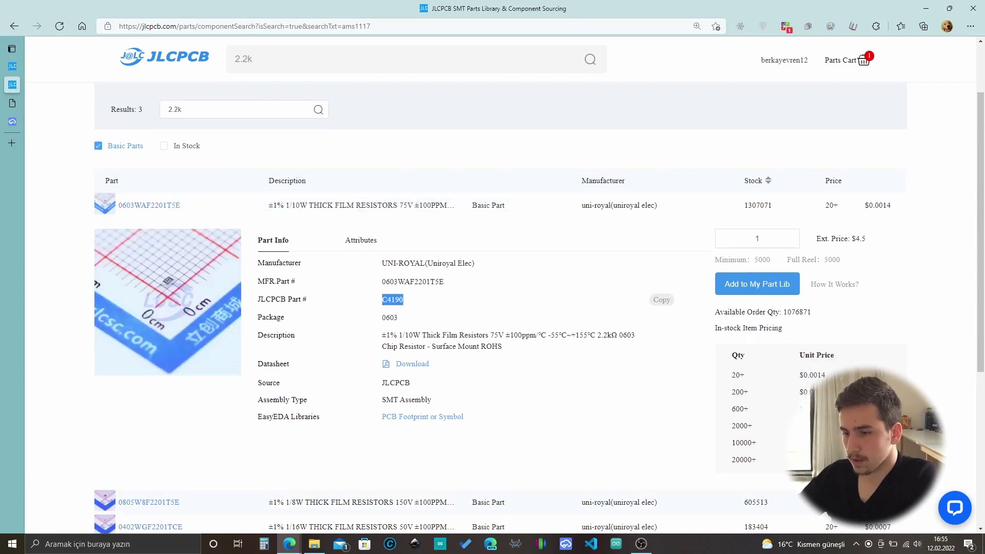
Place the 2.2kΩ resistor C4190 as R1 above LED1 and move the VCC flag up-right.
click(21, 125)
click(39, 211)
double_click(436, 169)
key(ctrl+v)
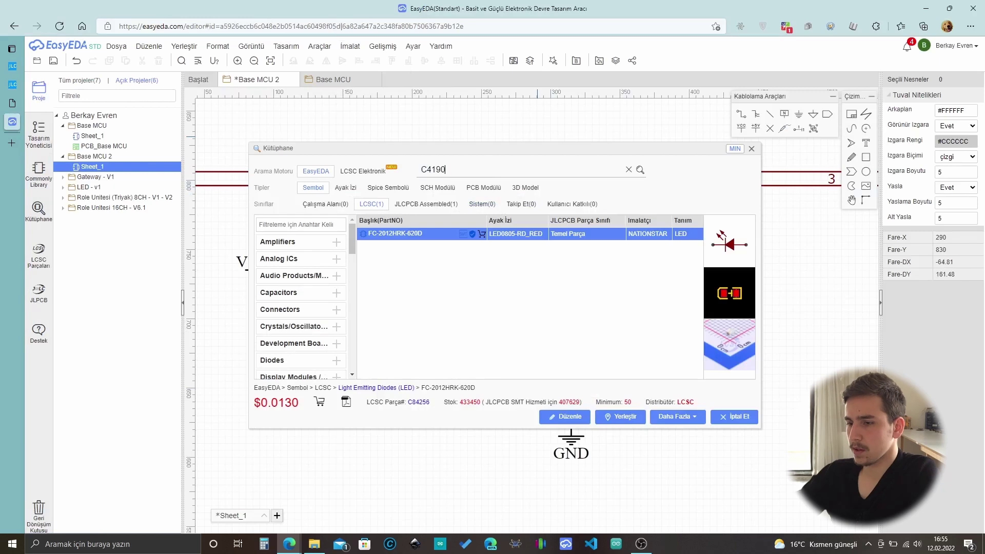
key(Return)
click(620, 416)
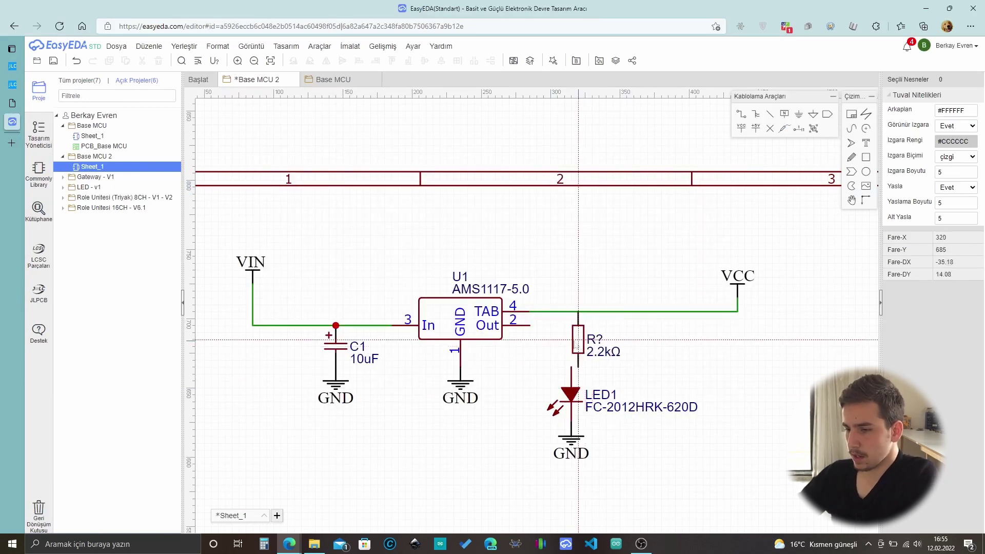
click(571, 343)
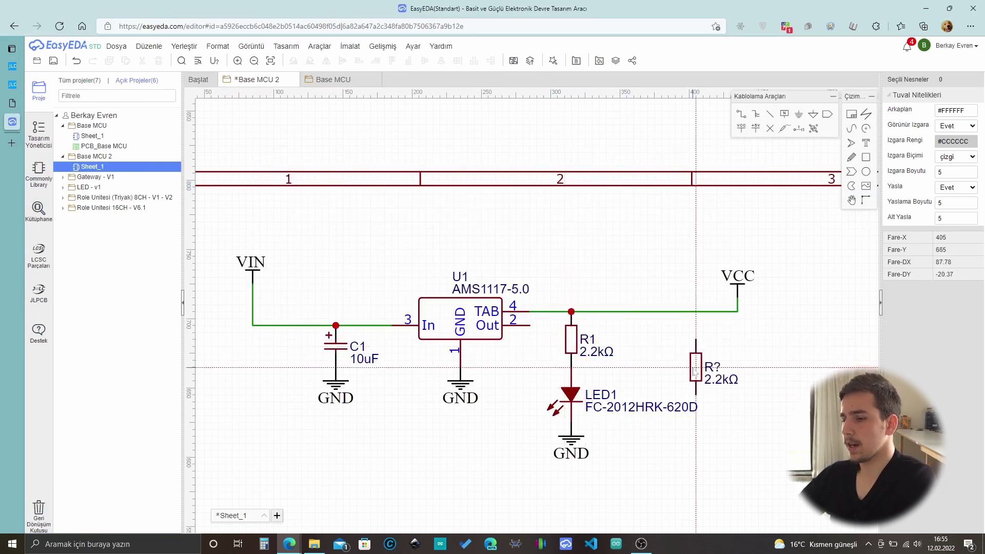
key(Escape)
drag(737, 290, 798, 262)
click(755, 378)
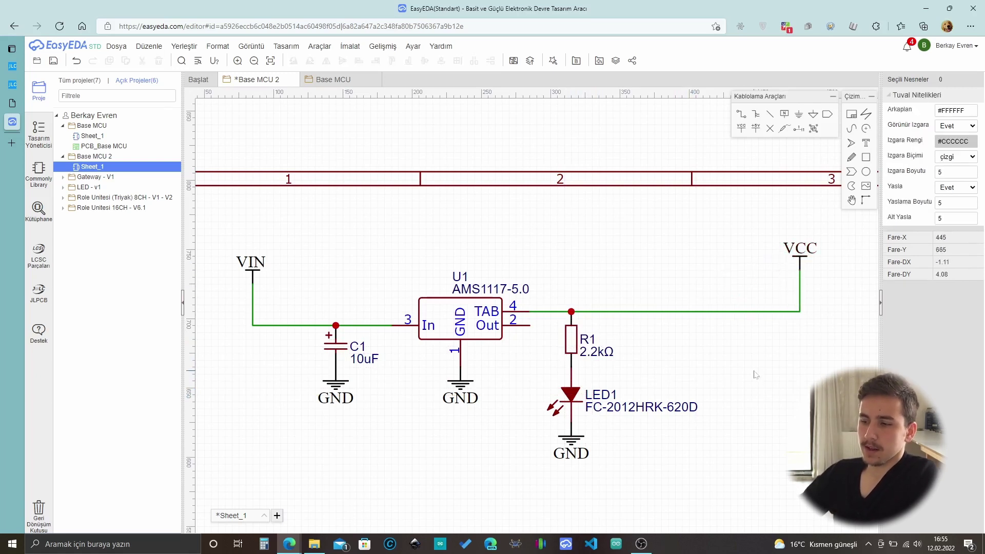
Duplicate C1 as a 10uF capacitor C2 on the VCC wire with a GND flag below.
click(336, 353)
click(288, 375)
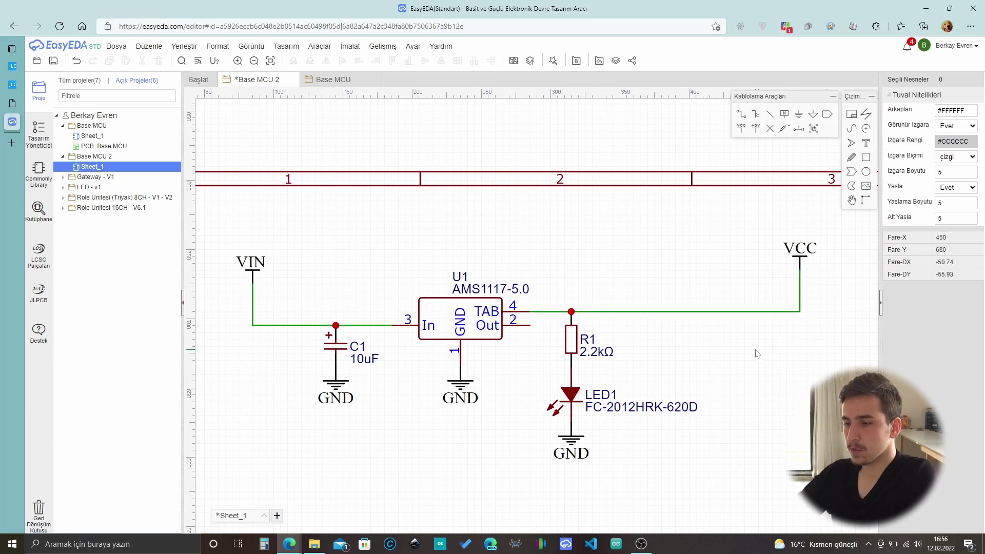
key(ctrl+v)
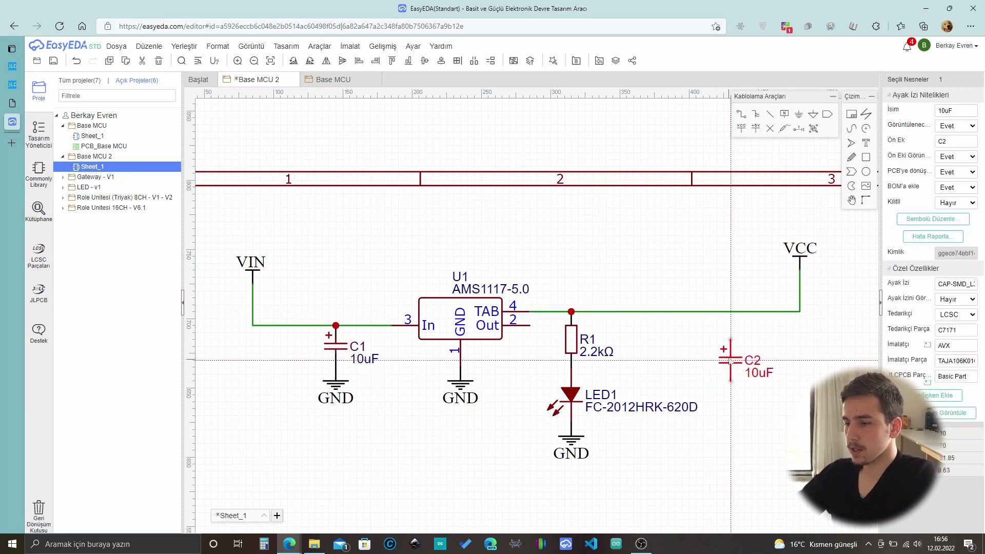
click(724, 333)
key(ctrl+g)
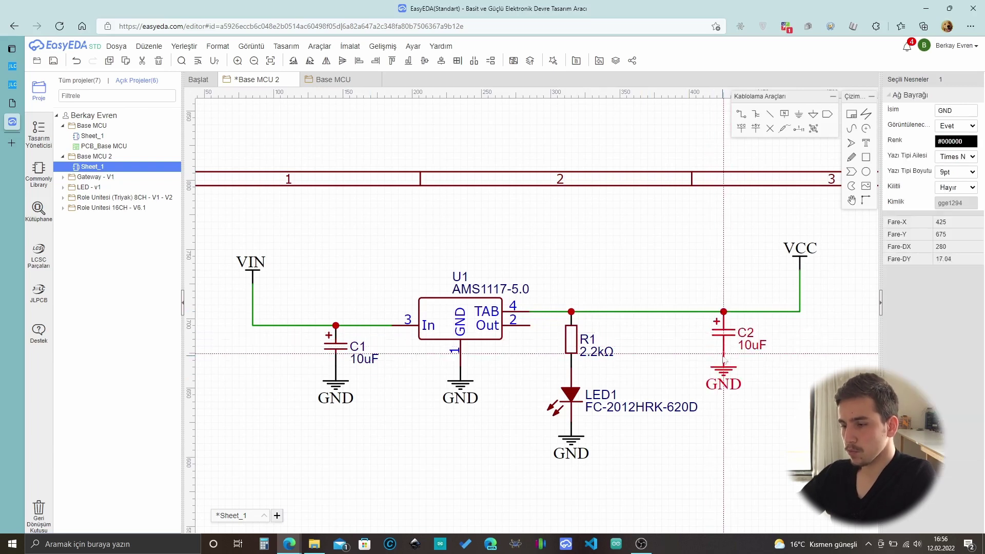
click(723, 361)
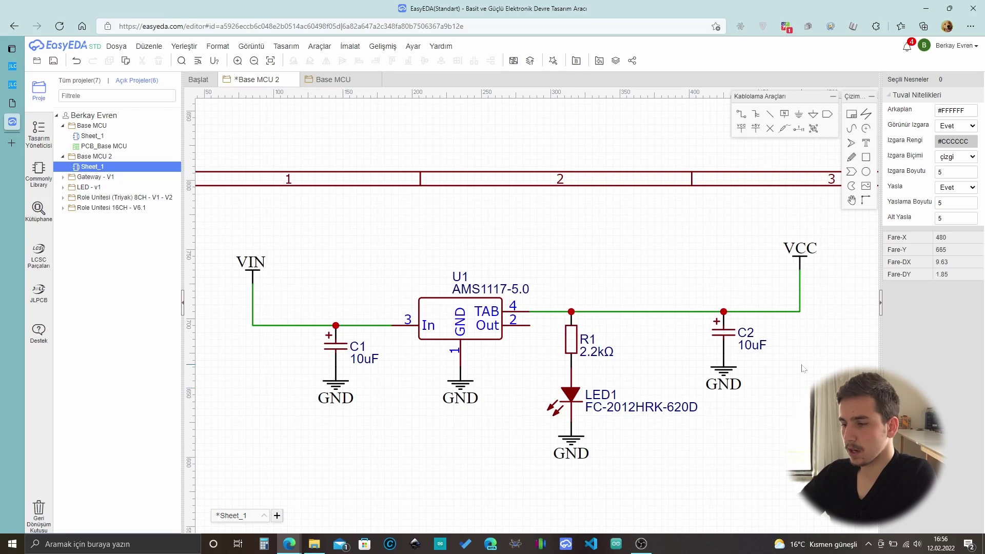
Replace the JLCPCB search term with '100nf'.
click(62, 84)
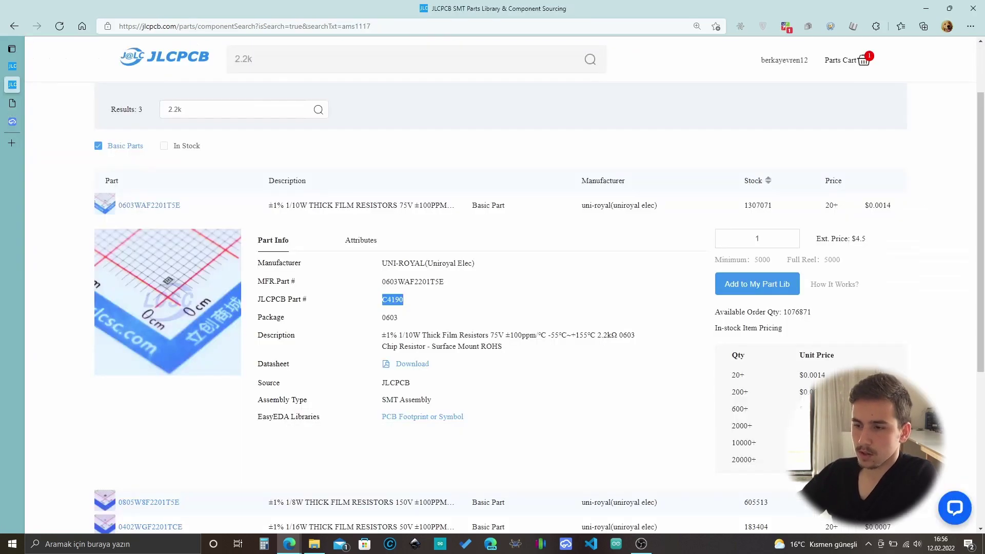
click(263, 61)
key(ctrl+a)
text(0)
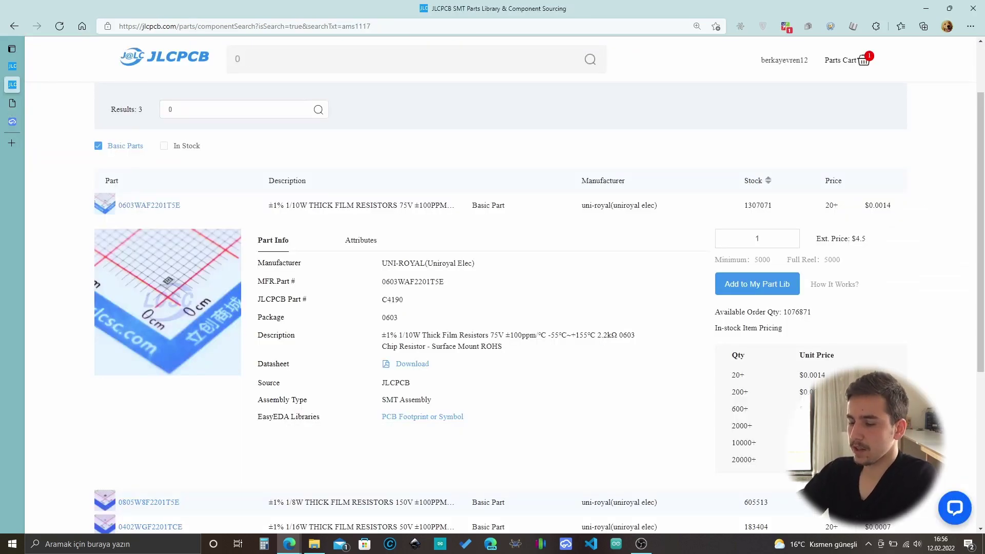
text(.1)
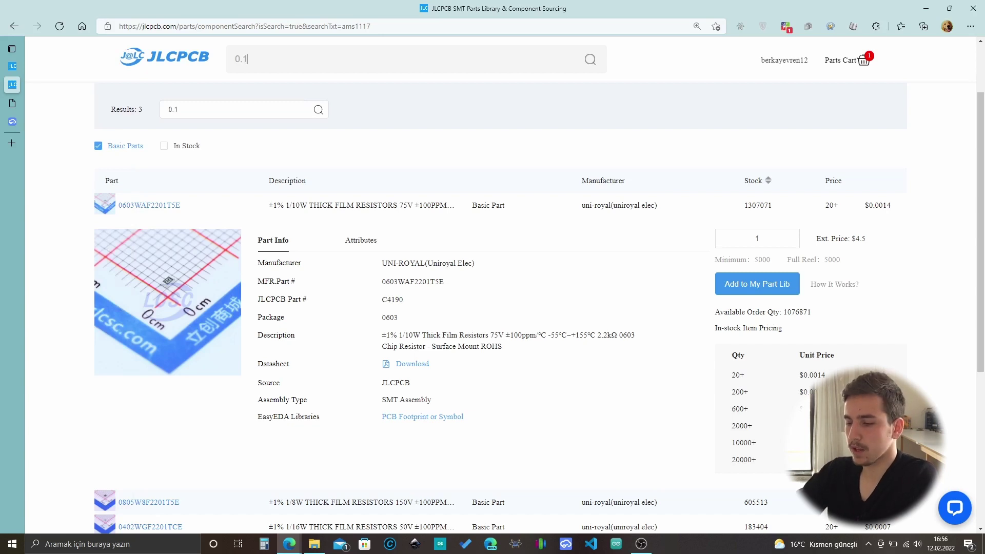
key(BackSpace)
key(BackSpace)
key(BackSpace)
text(100n)
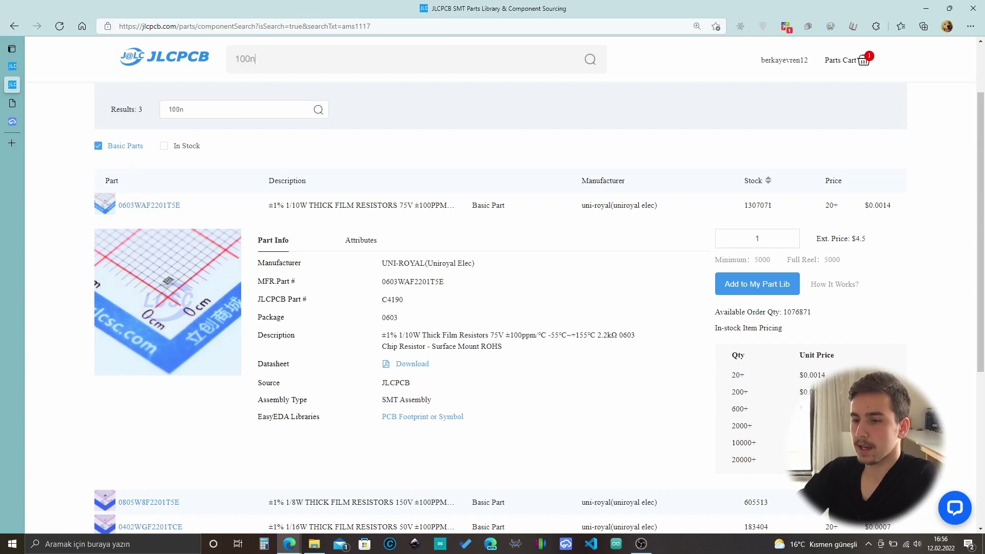
text(f)
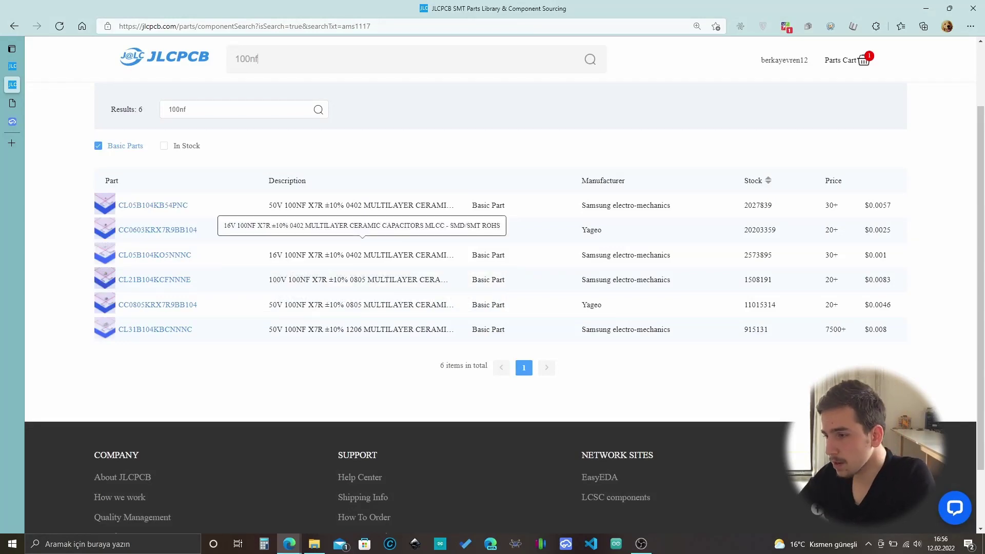
Compare the 100nF capacitors and select Yageo CC0603KRX7R9BB104's part number C14663.
click(359, 255)
mouse_move(198, 315)
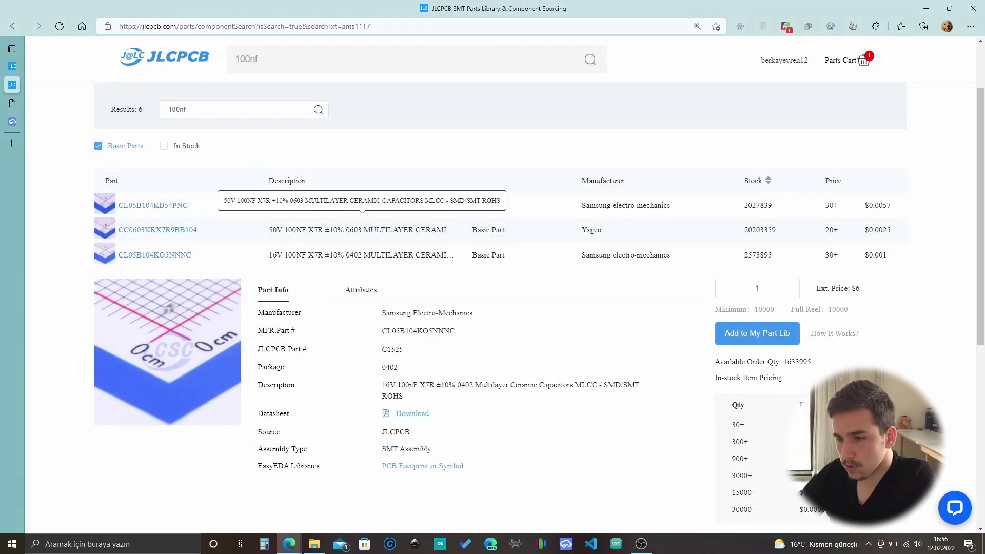
click(359, 230)
mouse_move(168, 306)
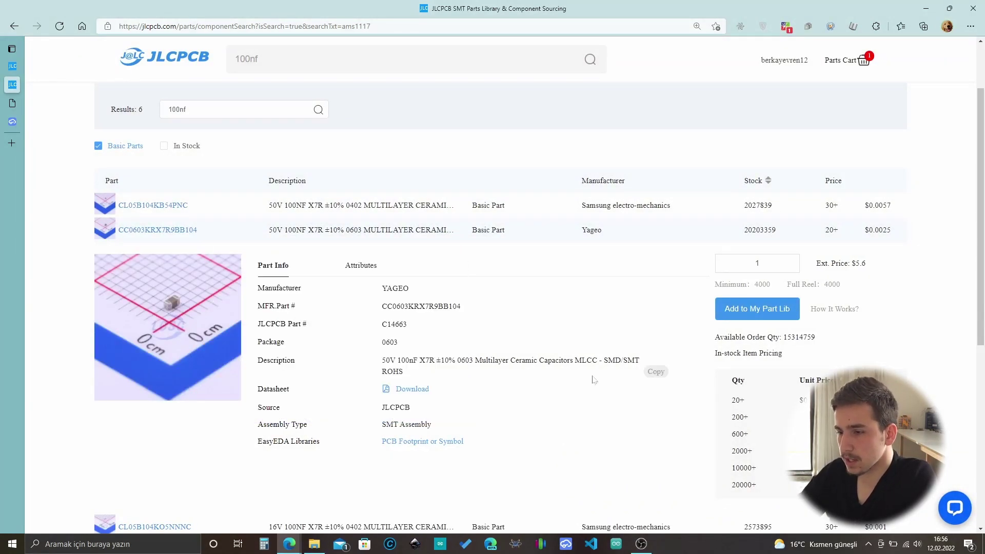
scroll(619, 314, down, 4)
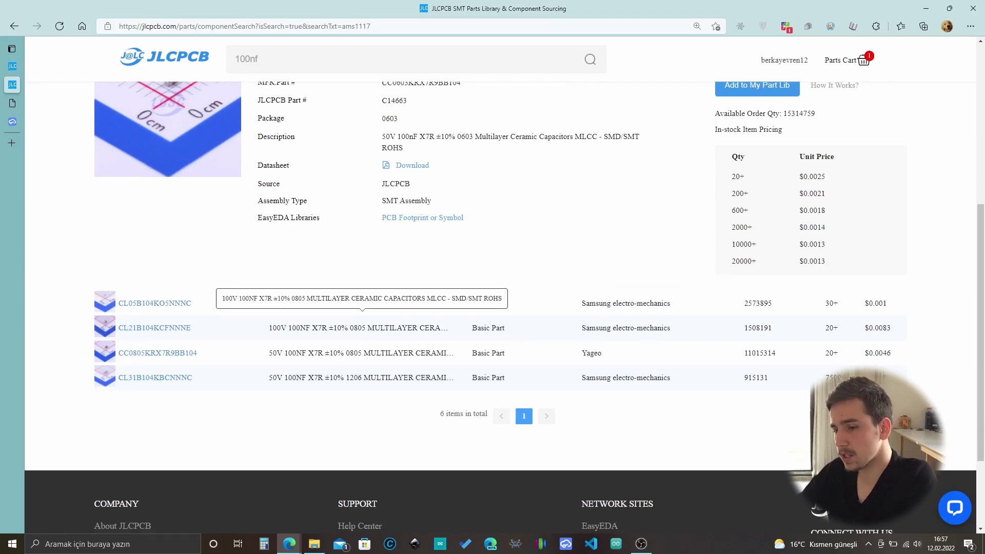
scroll(359, 308, up, 4)
drag(408, 324, 382, 324)
key(ctrl+c)
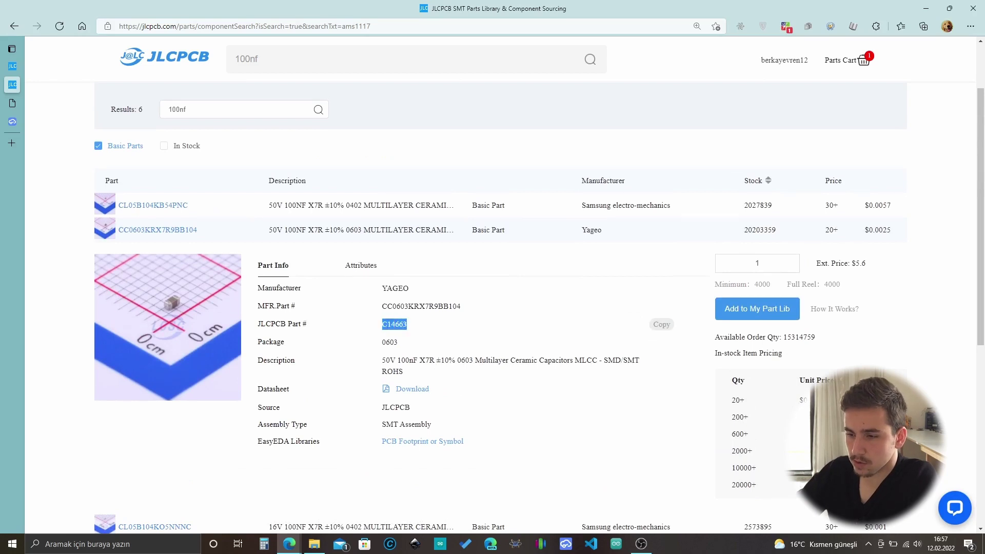
click(13, 127)
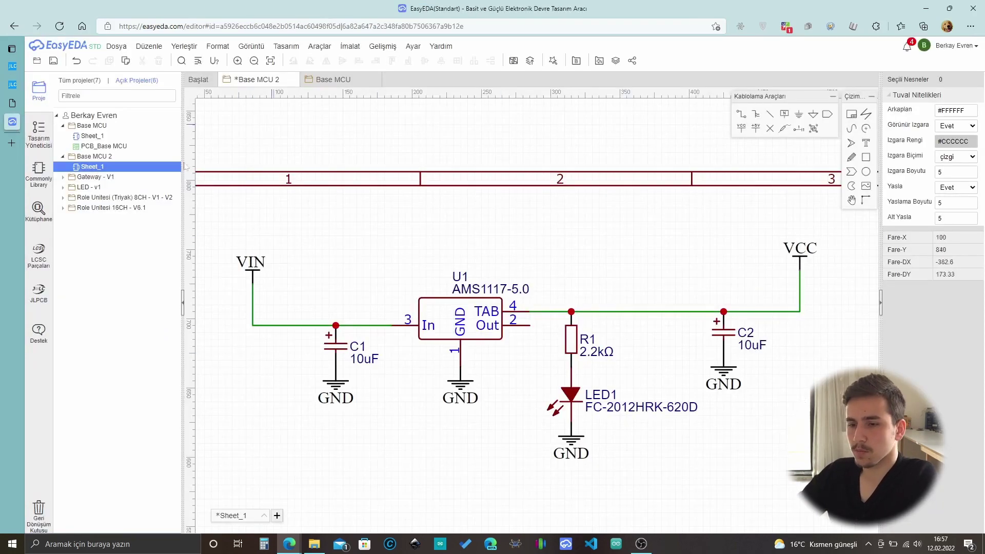
Find C14663 in the library and place the 100nF capacitor C3 on the VCC line.
click(46, 221)
double_click(437, 170)
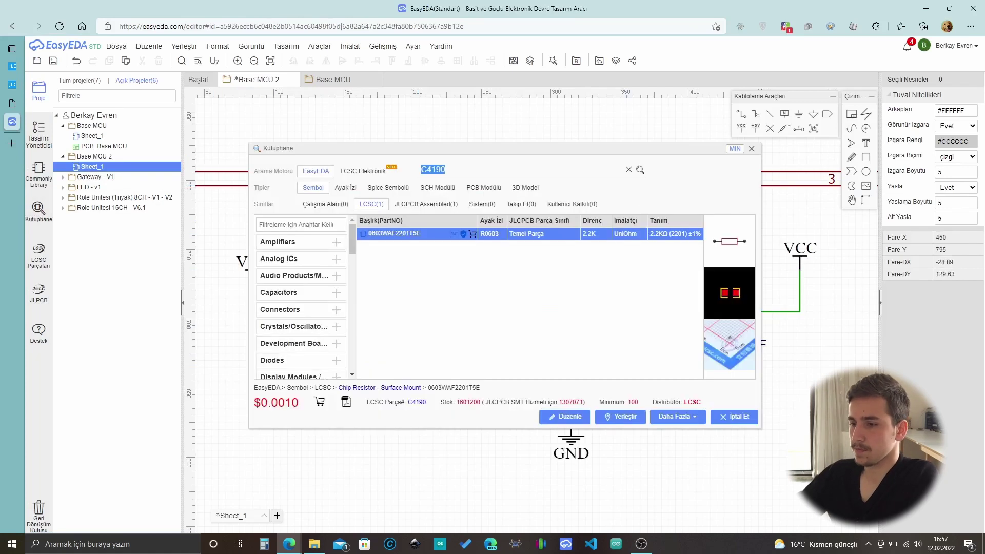
key(ctrl+v)
key(Return)
double_click(446, 234)
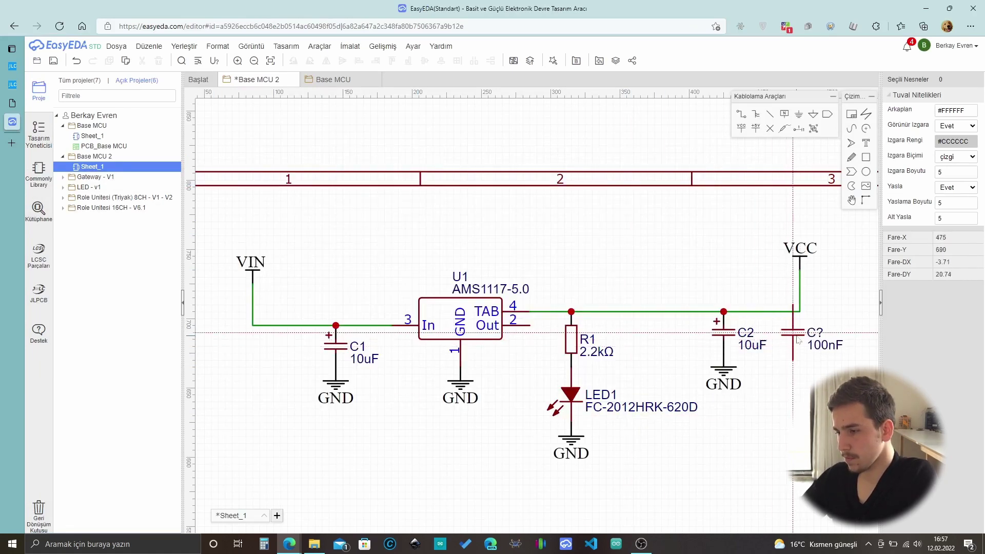
click(802, 339)
key(Escape)
Copy a GND flag under C3, lower C2 and its ground, and wire C2's top pin to VCC.
click(723, 370)
key(ctrl+c)
key(ctrl+v)
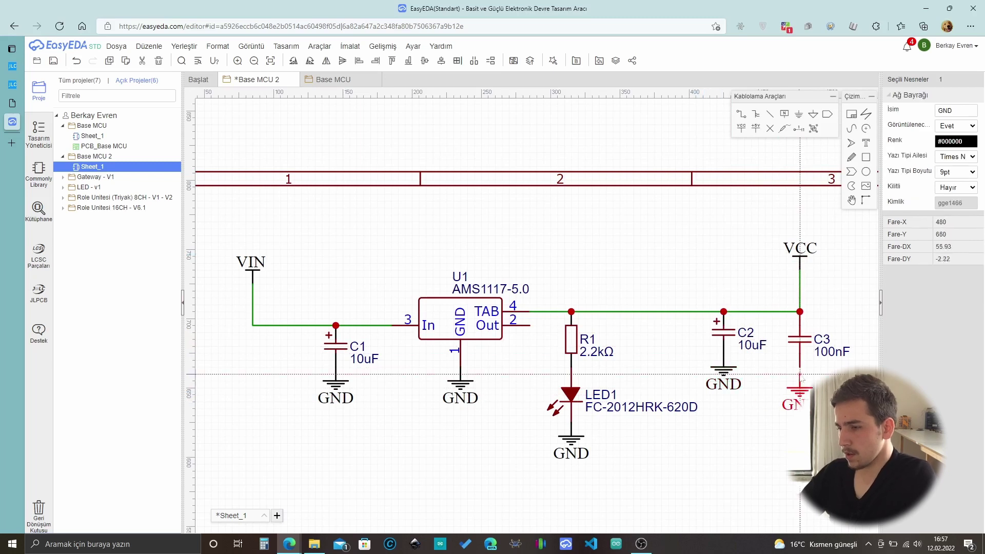
click(802, 369)
drag(723, 369, 723, 383)
drag(723, 325, 723, 333)
key(w)
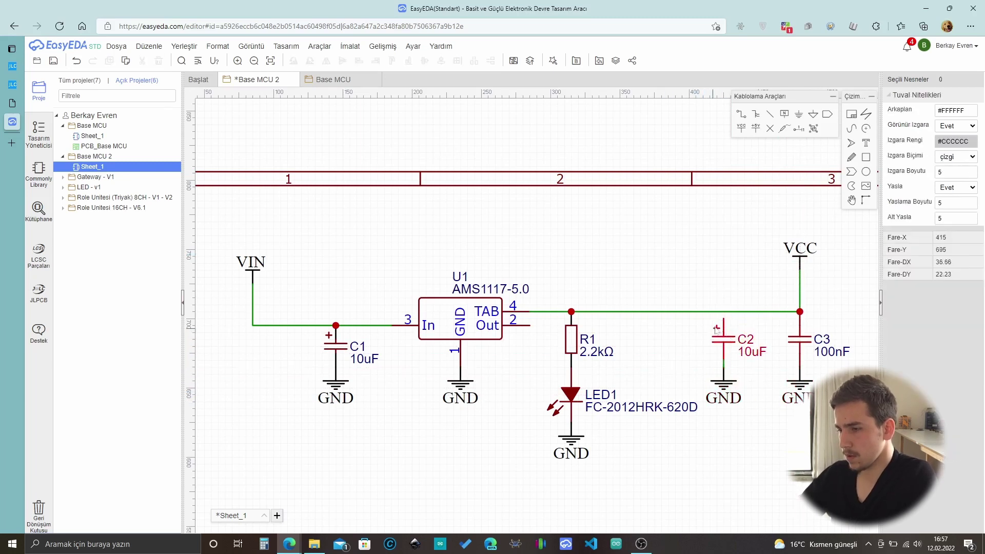
click(723, 311)
key(Escape)
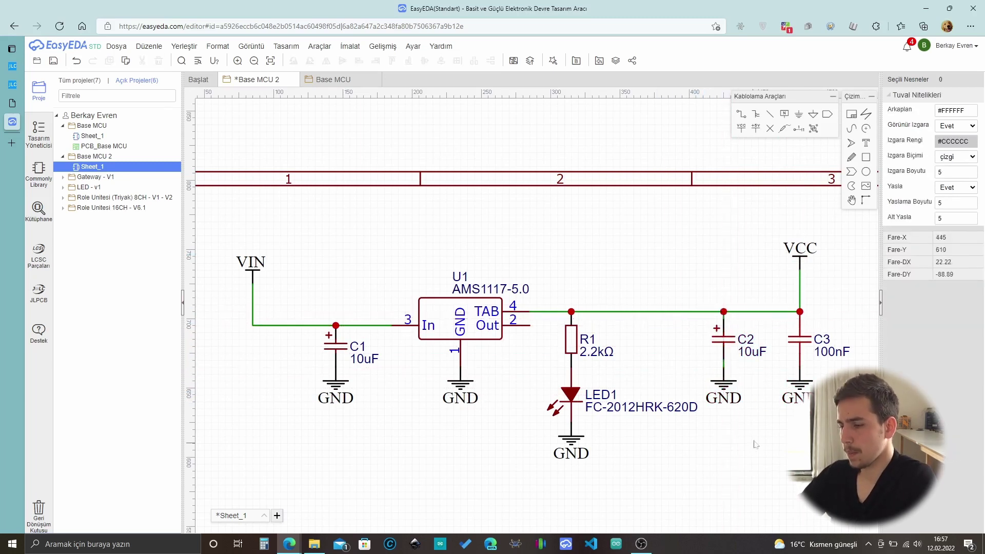
scroll(702, 426, down, 3)
scroll(667, 334, up, 5)
scroll(660, 326, down, 2)
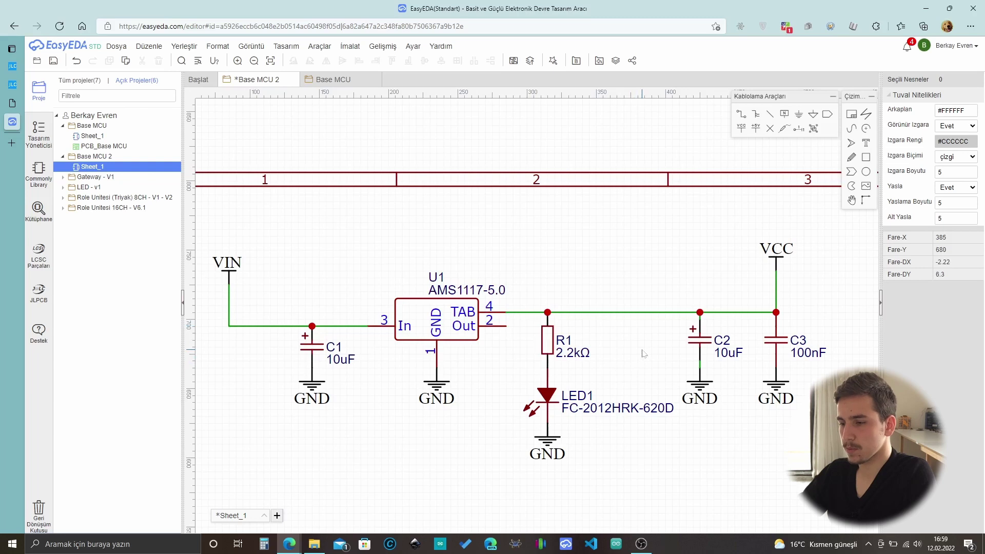
Draw a polyline from the sheet's left border across and up to the top border around the power circuit.
scroll(620, 286, down, 2)
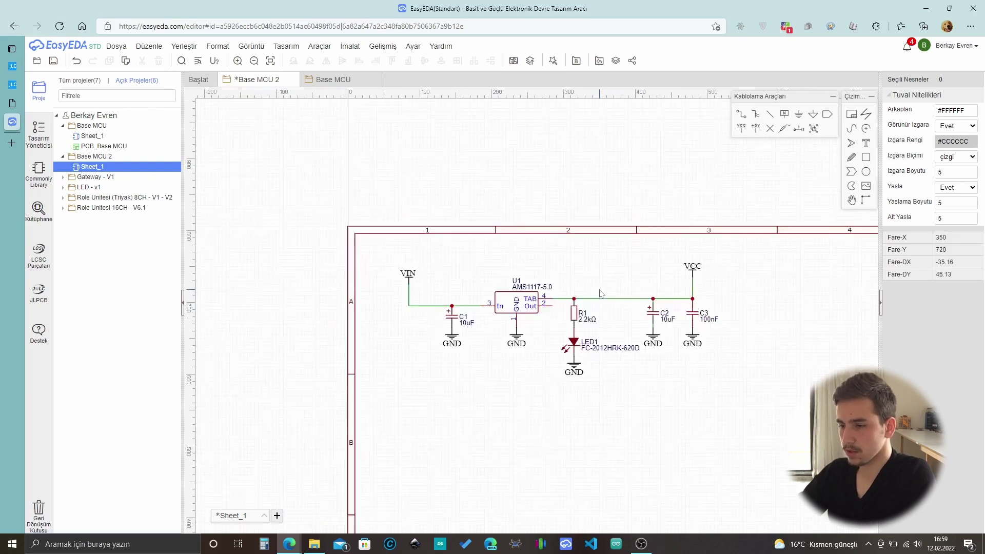
scroll(602, 293, up, 2)
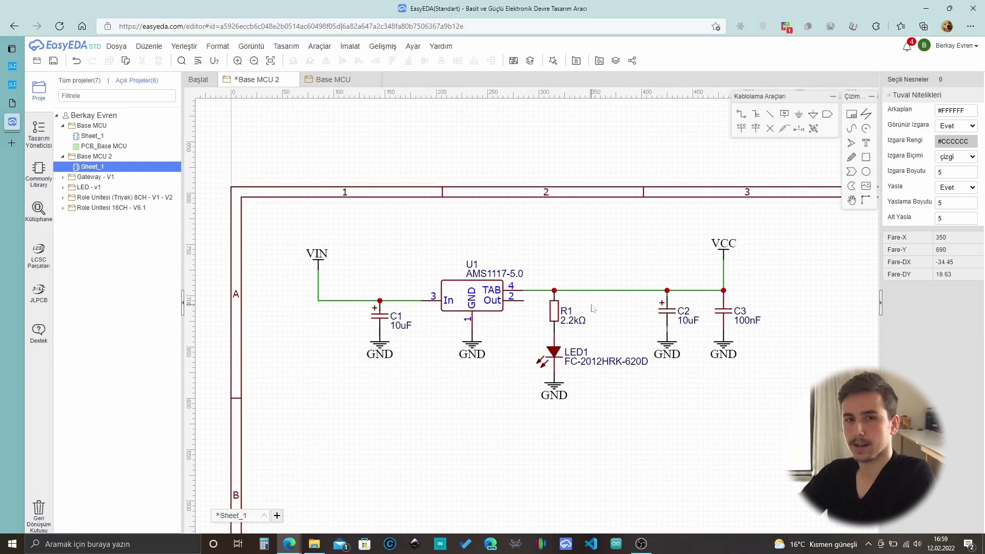
scroll(640, 291, down, 1)
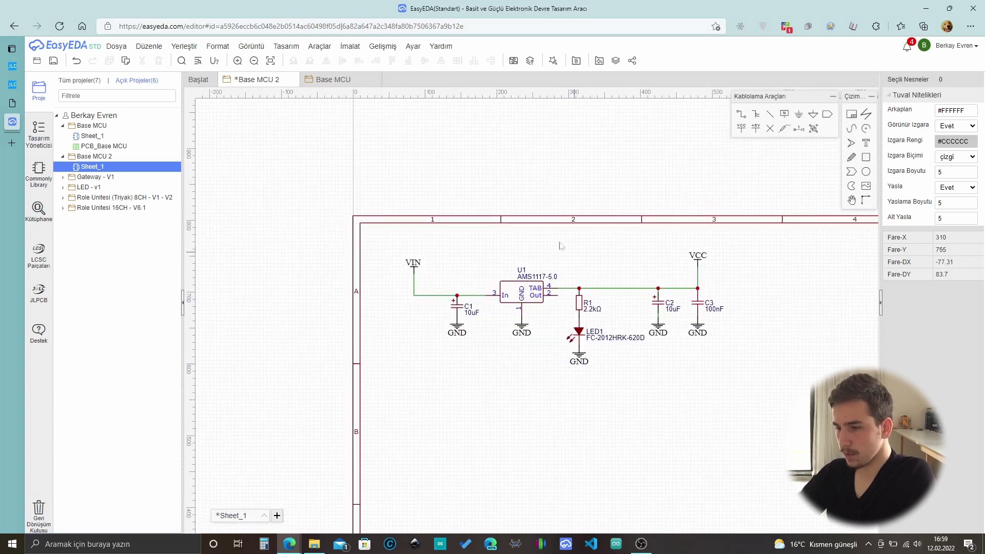
scroll(561, 254, down, 1)
scroll(636, 305, up, 1)
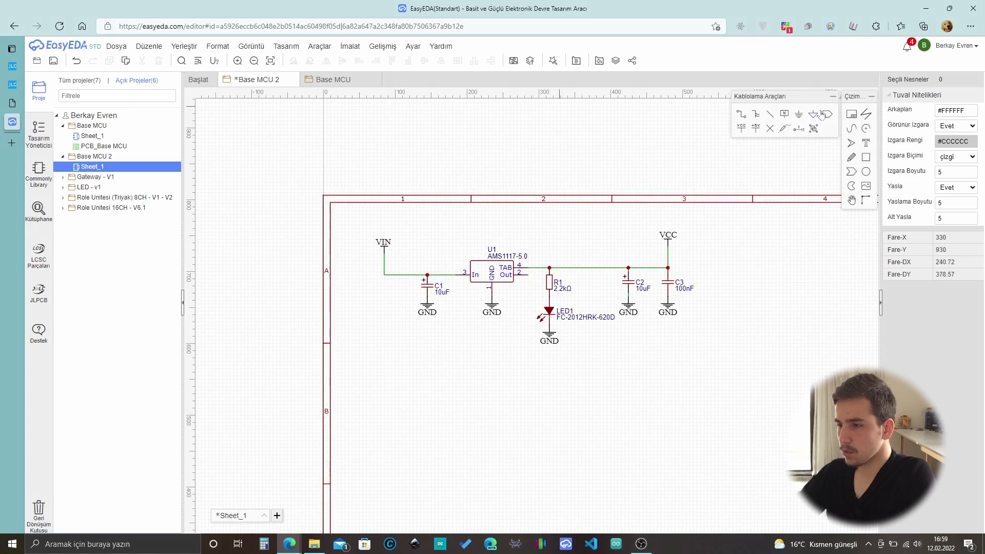
click(769, 113)
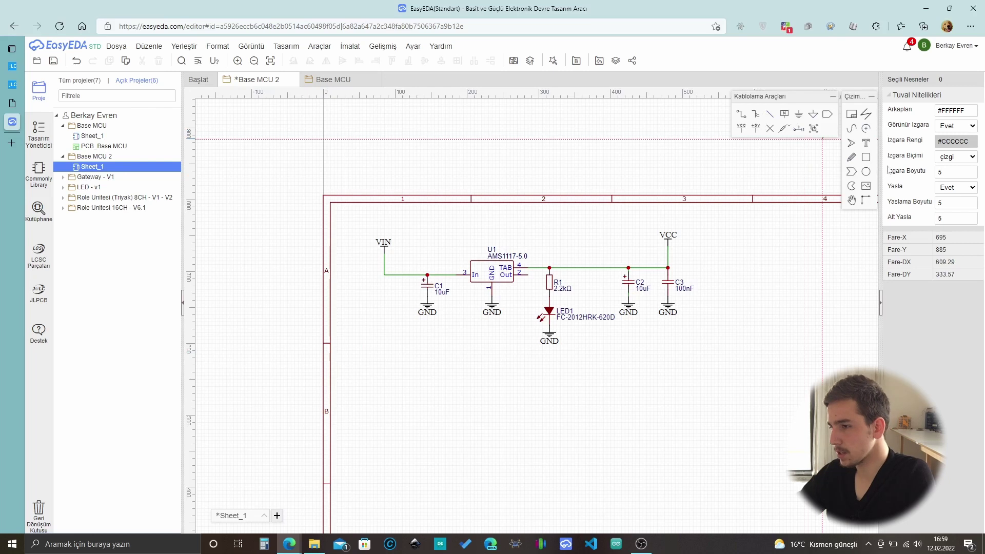
click(864, 115)
click(866, 114)
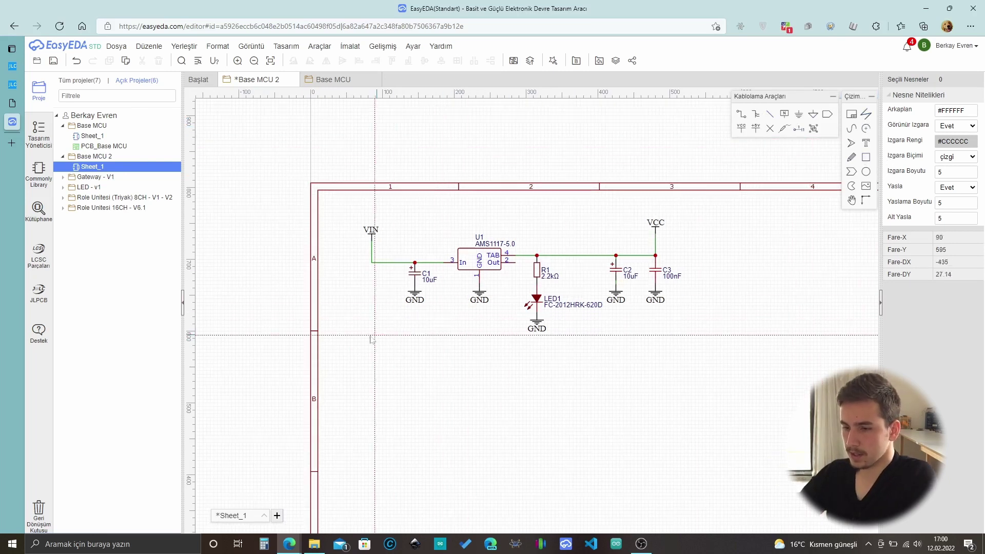
click(318, 364)
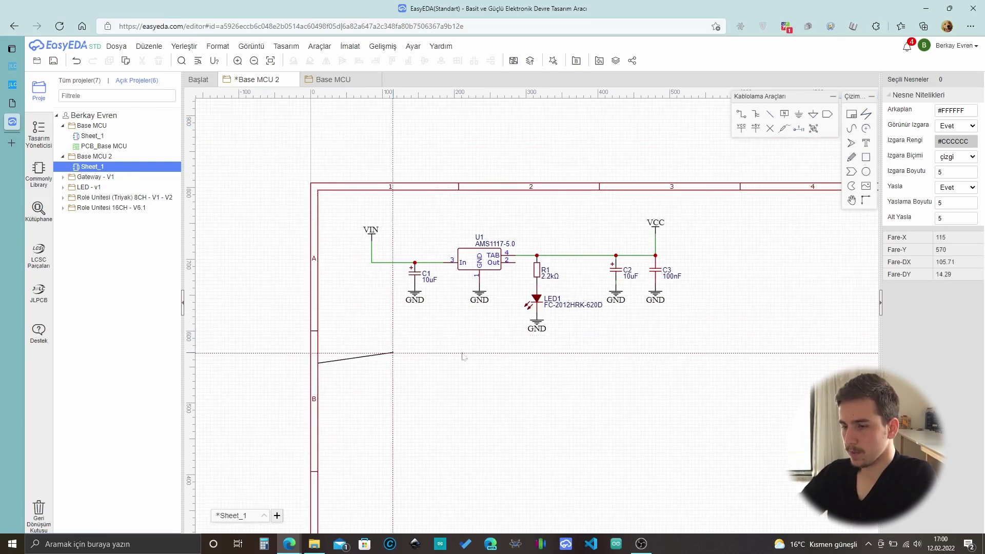
click(719, 364)
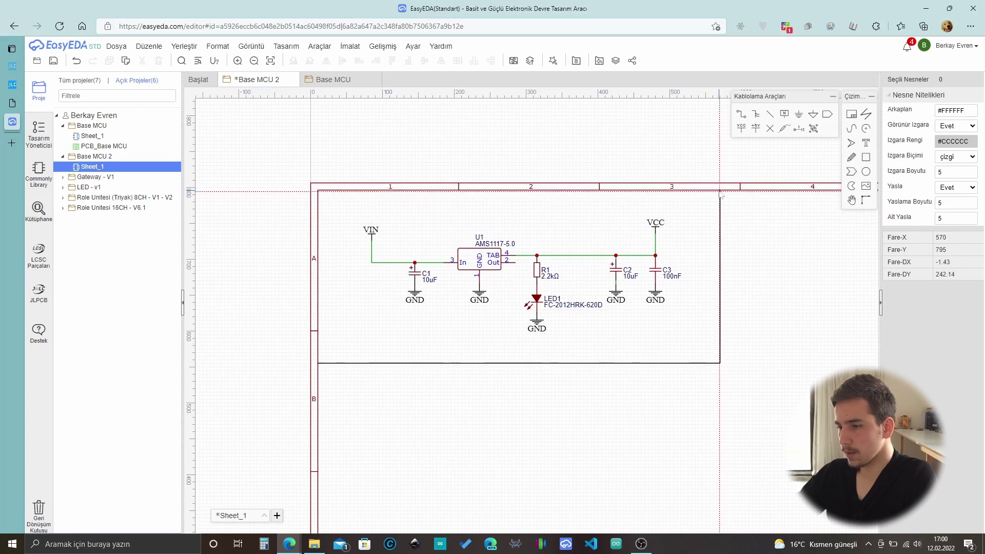
click(719, 191)
right_click(720, 194)
right_click(736, 267)
Set the frame line's stroke style to dashed (kesikli).
drag(746, 325, 681, 391)
click(955, 138)
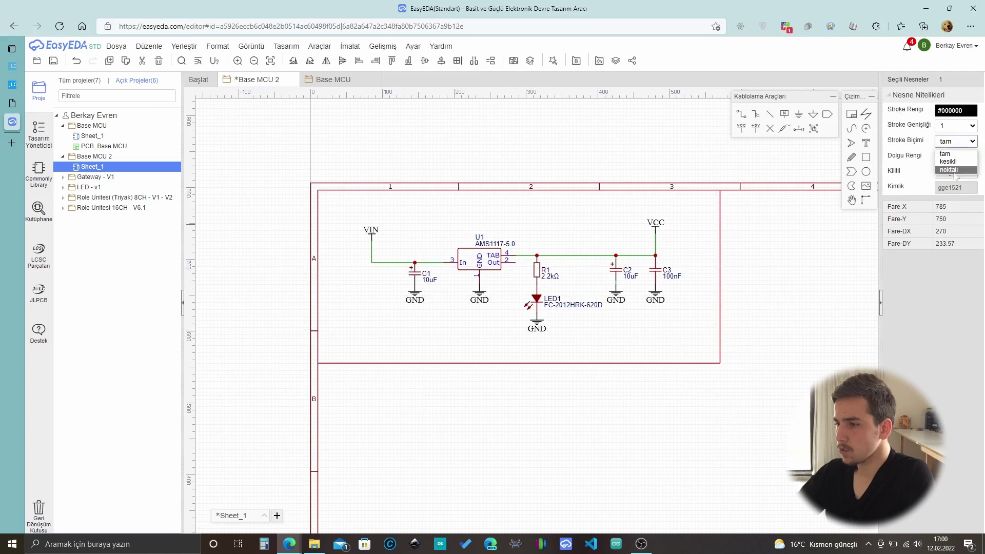
click(957, 170)
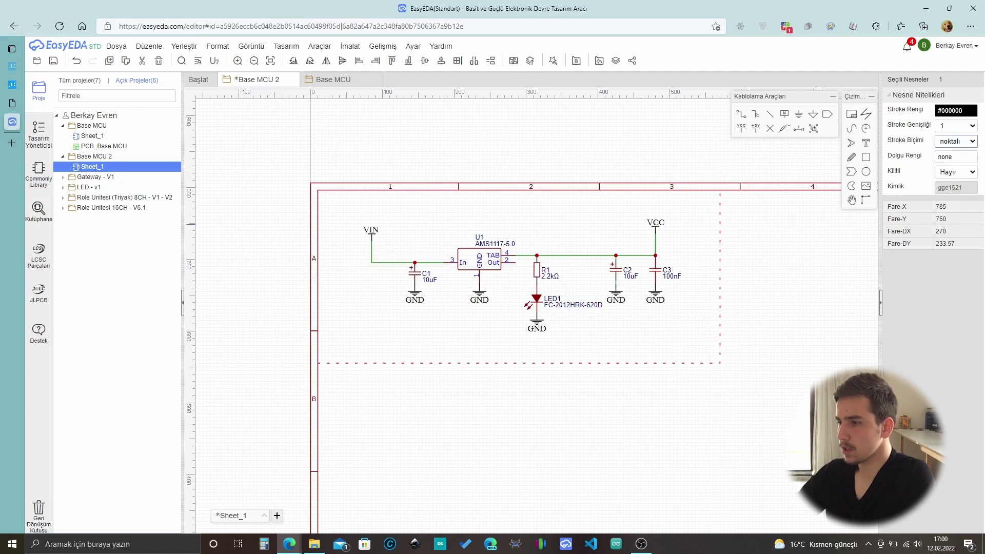
click(955, 141)
click(954, 162)
click(814, 293)
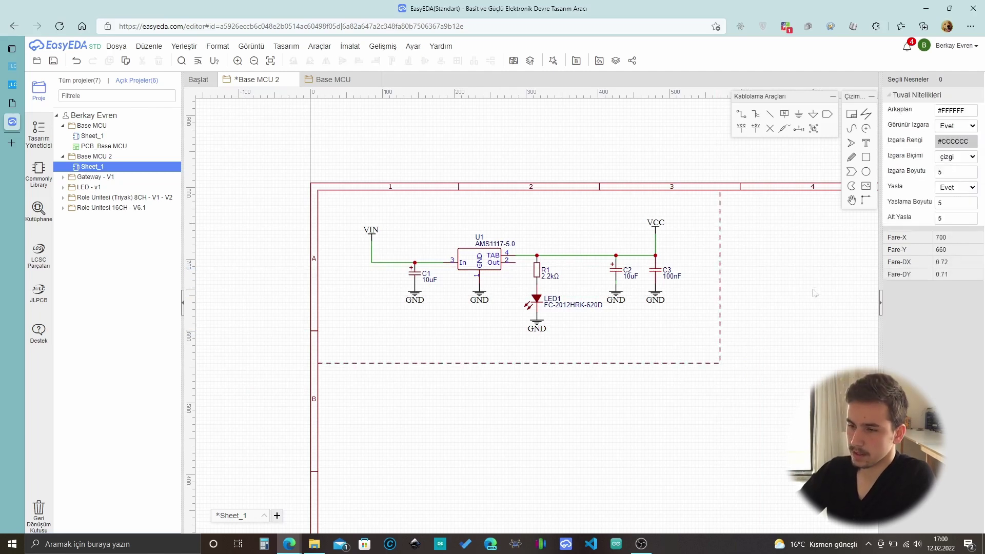
click(866, 144)
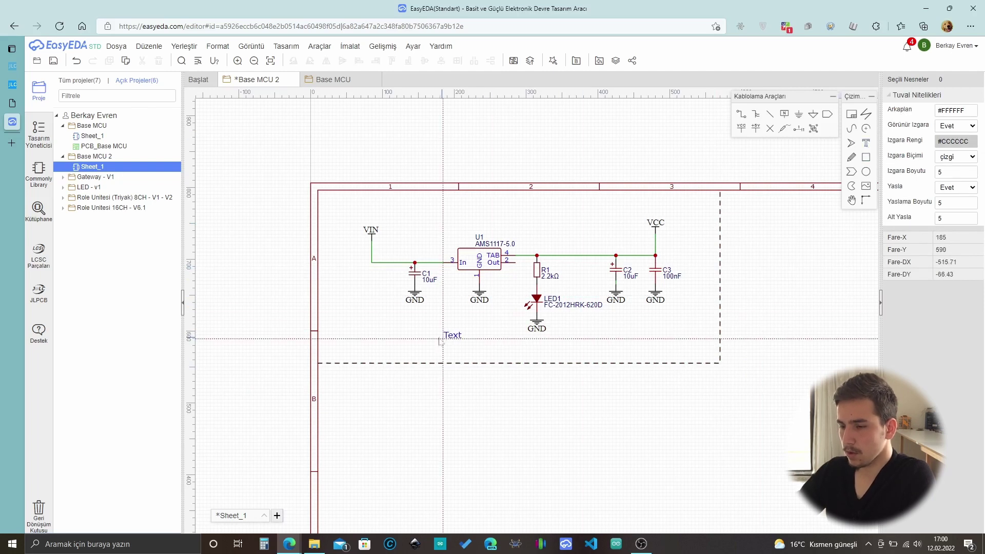
Place a text label below the LED reading 'GÜÇ GİRİŞİ / POWER IN'.
click(506, 360)
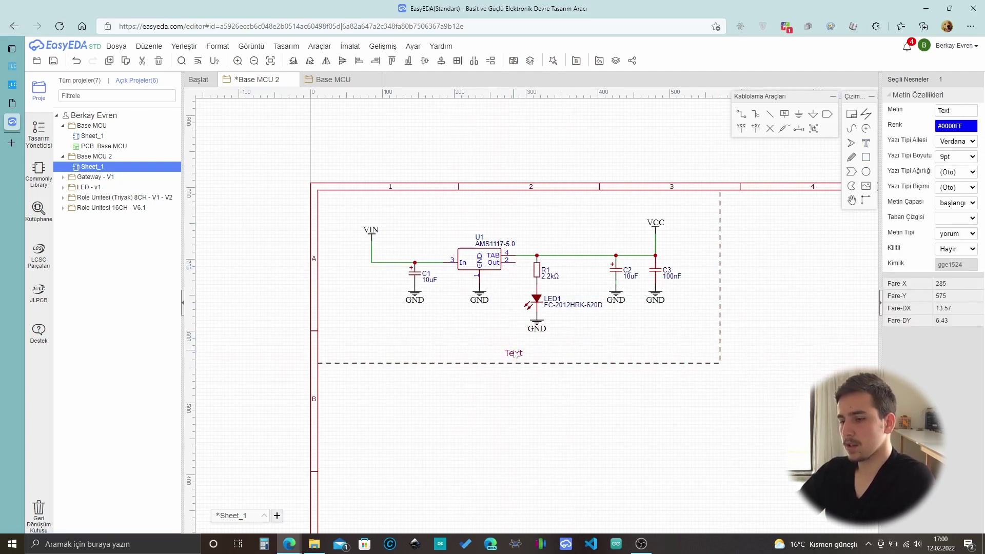
double_click(515, 353)
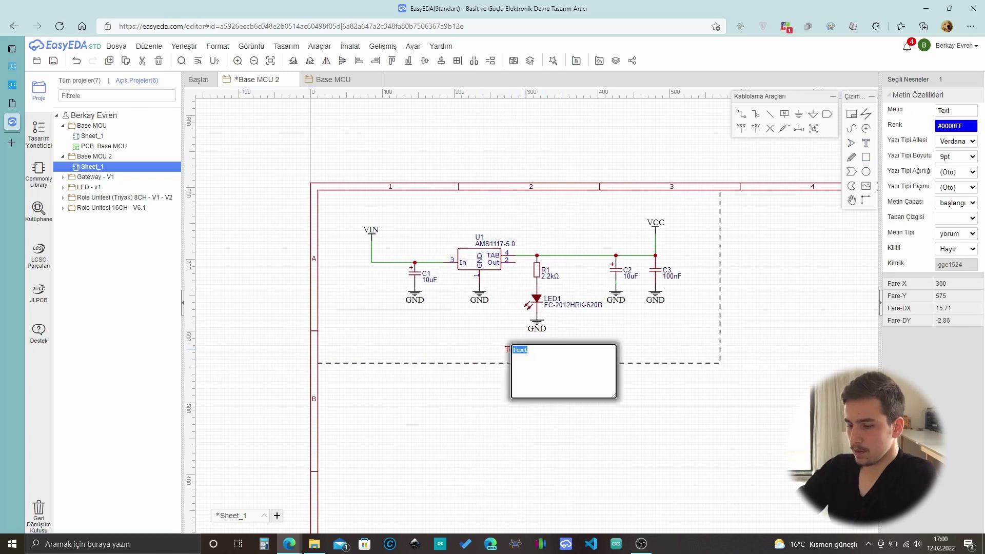
text(GÜÇ GİRİŞİ)
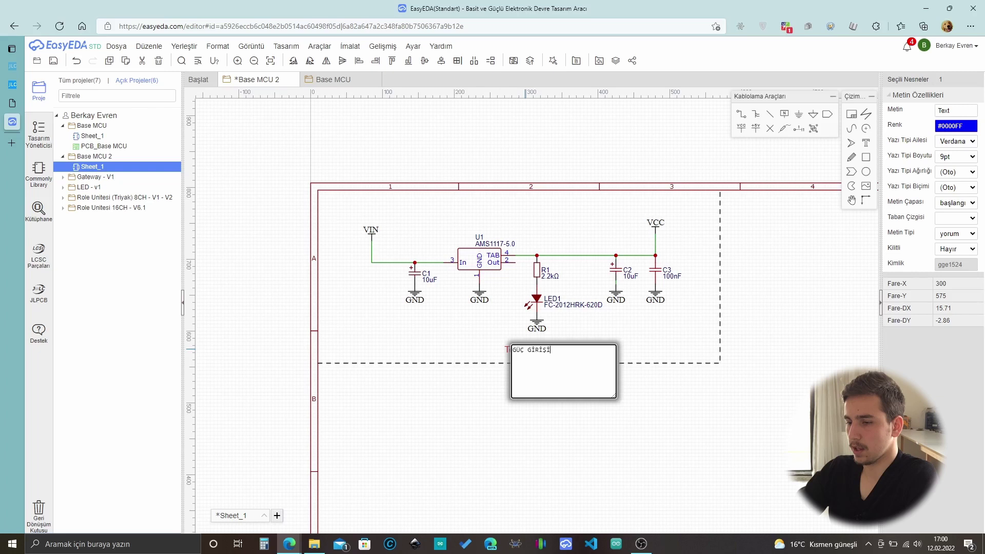
key(Return)
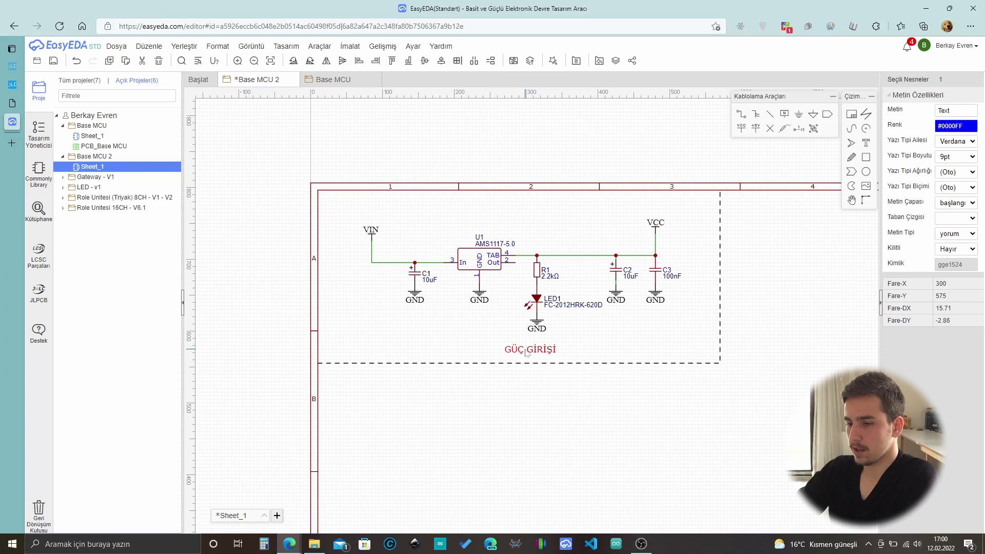
double_click(526, 352)
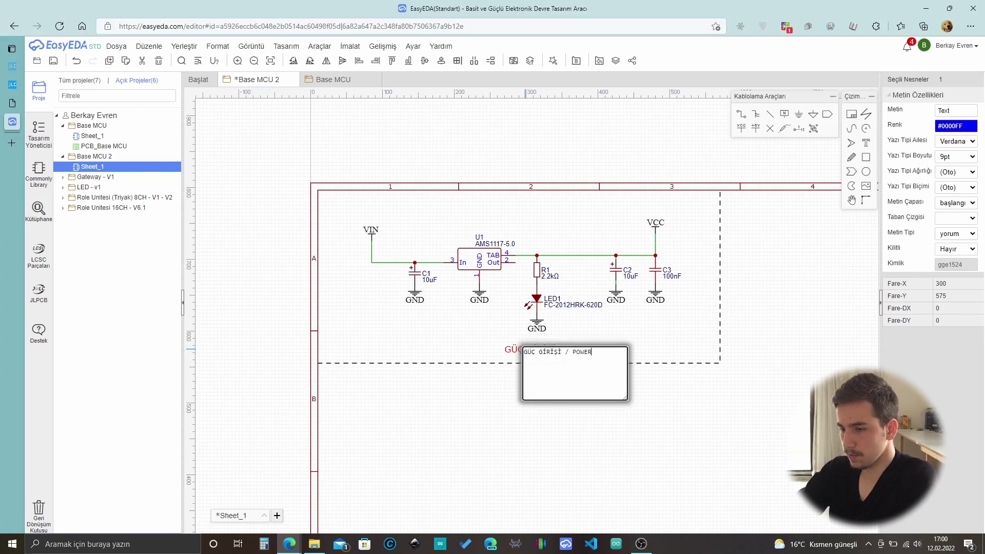
key(Return)
double_click(526, 349)
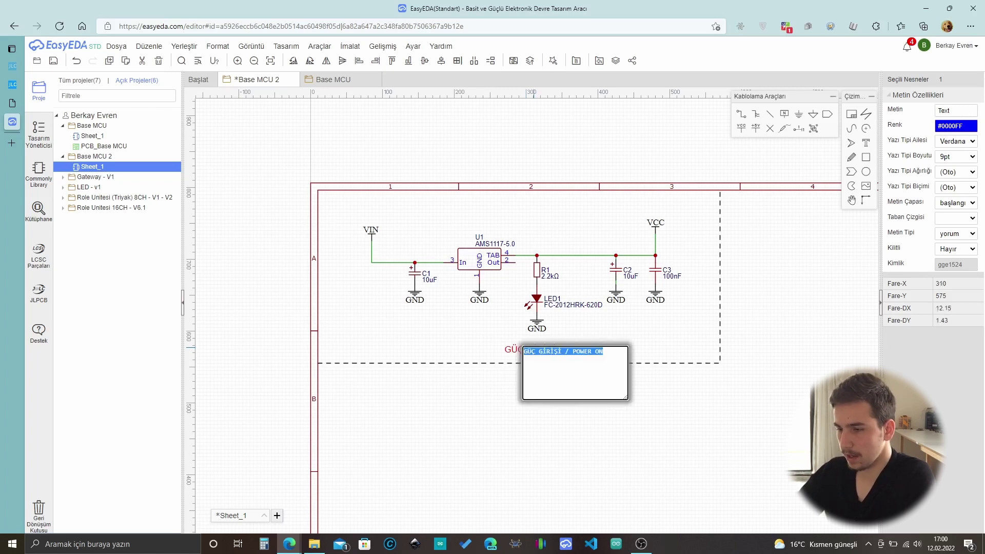
key(Right)
key(BackSpace)
key(BackSpace)
text(IN)
key(Return)
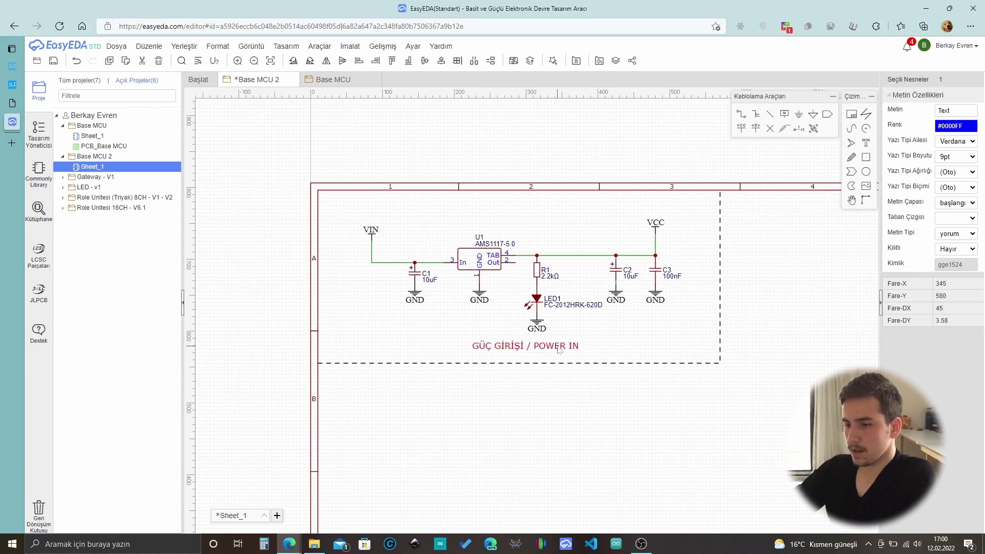
click(578, 402)
scroll(633, 244, down, 3)
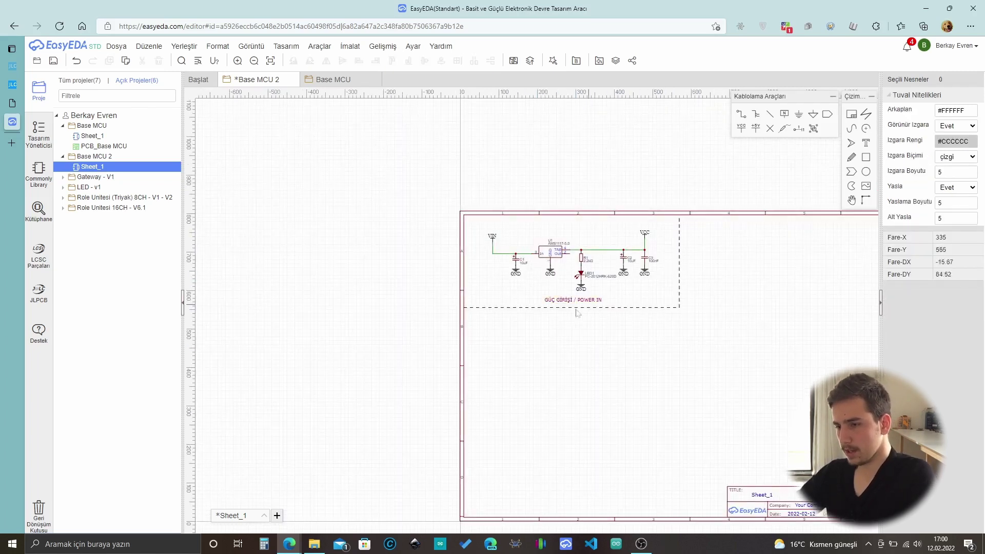
scroll(585, 282, up, 3)
scroll(500, 285, down, 3)
scroll(739, 283, up, 1)
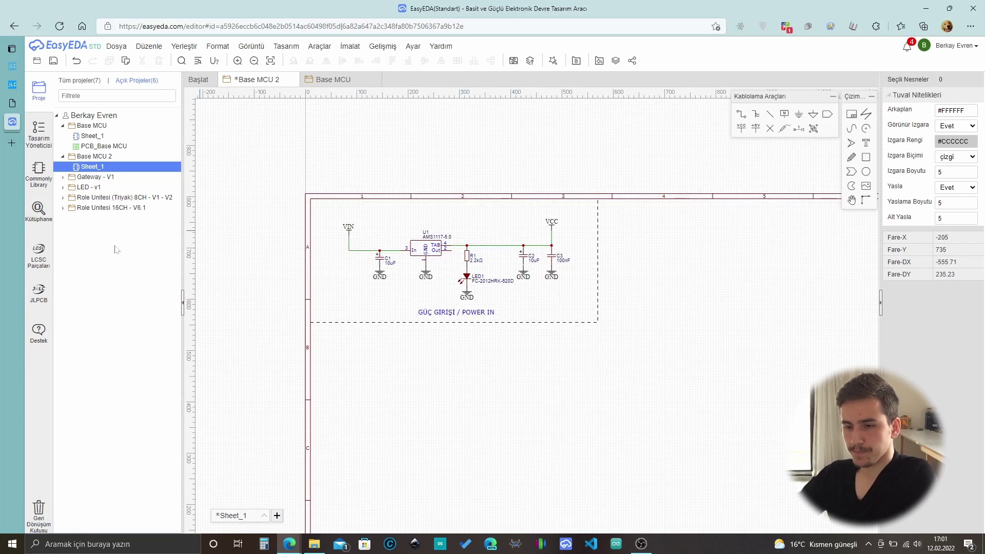
Search JLCPCB for ATMEGA328p, open ATMEGA328P-AU and copy its part number C14877.
mouse_move(12, 103)
click(61, 84)
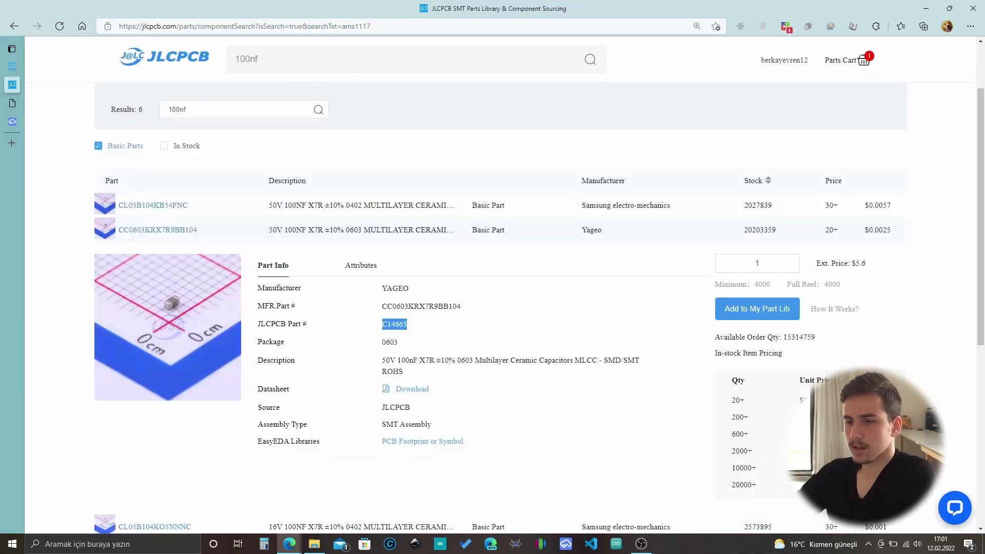
key(ctrl+a)
text(ATME)
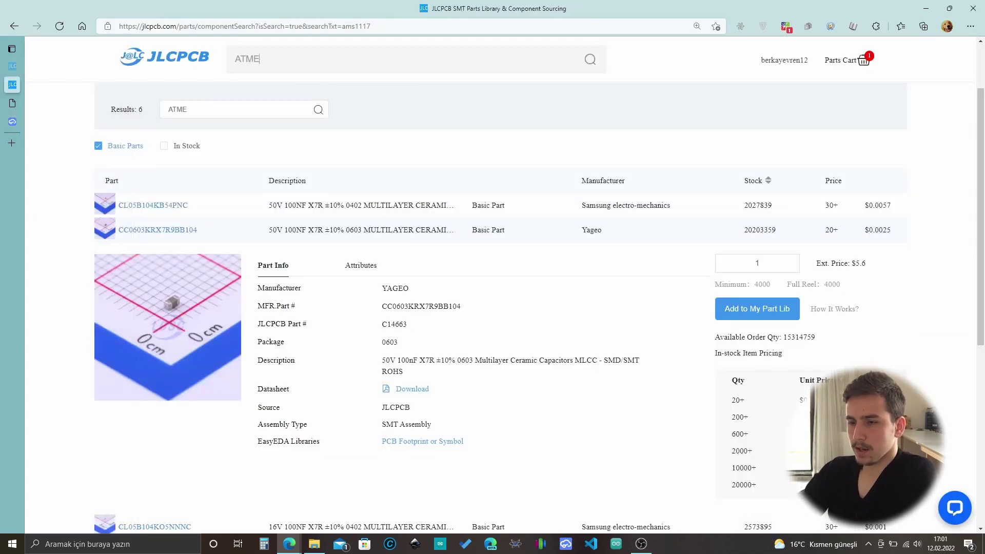
text(GA328)
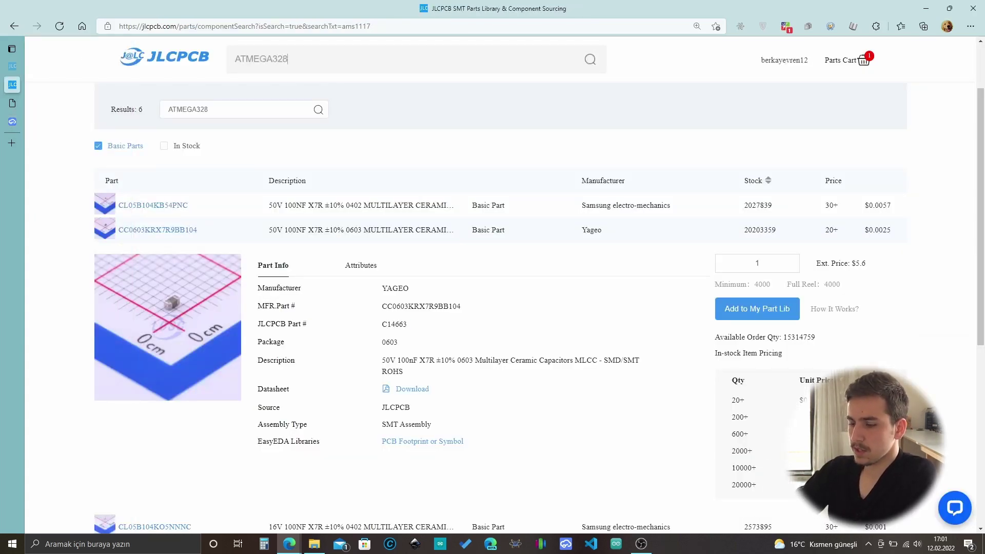
text(p)
key(Return)
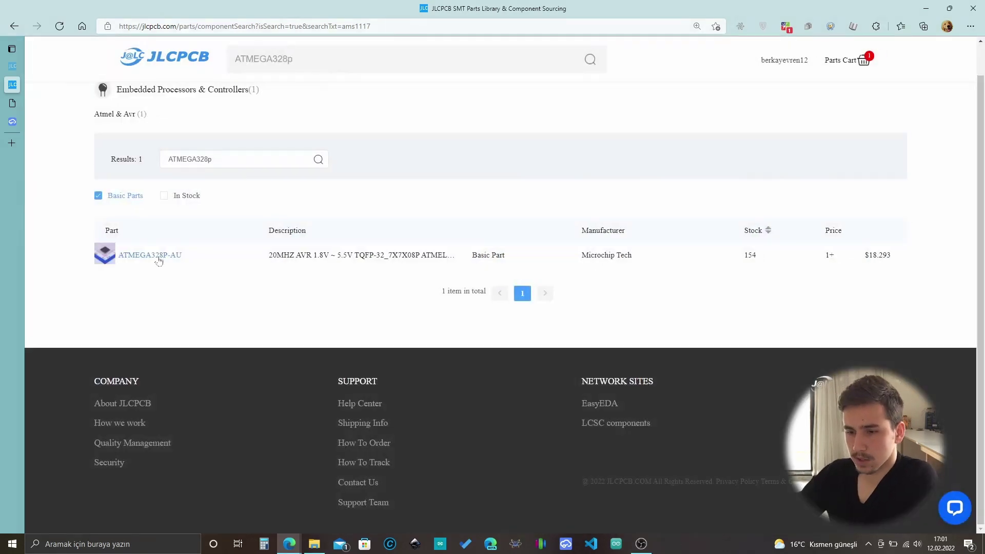
click(218, 261)
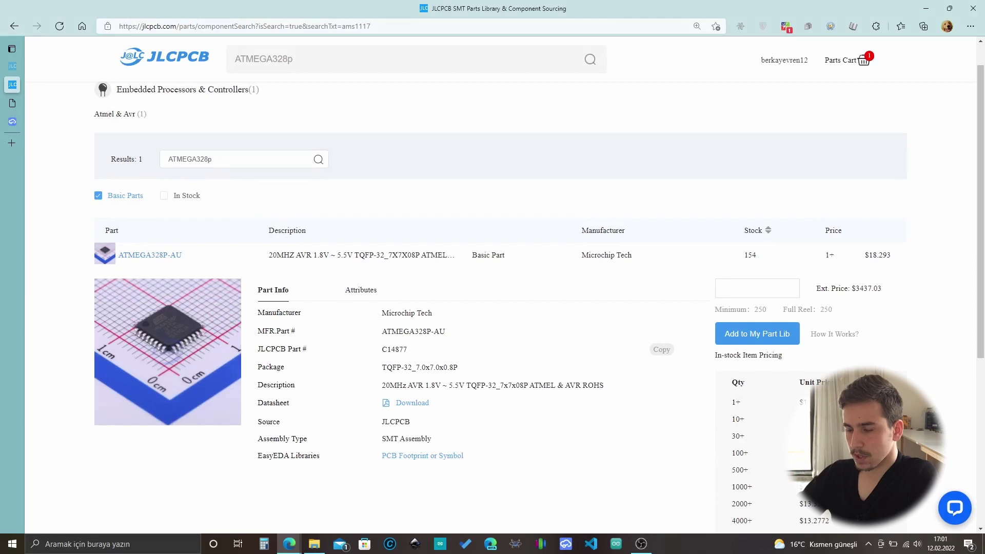
drag(408, 349, 366, 358)
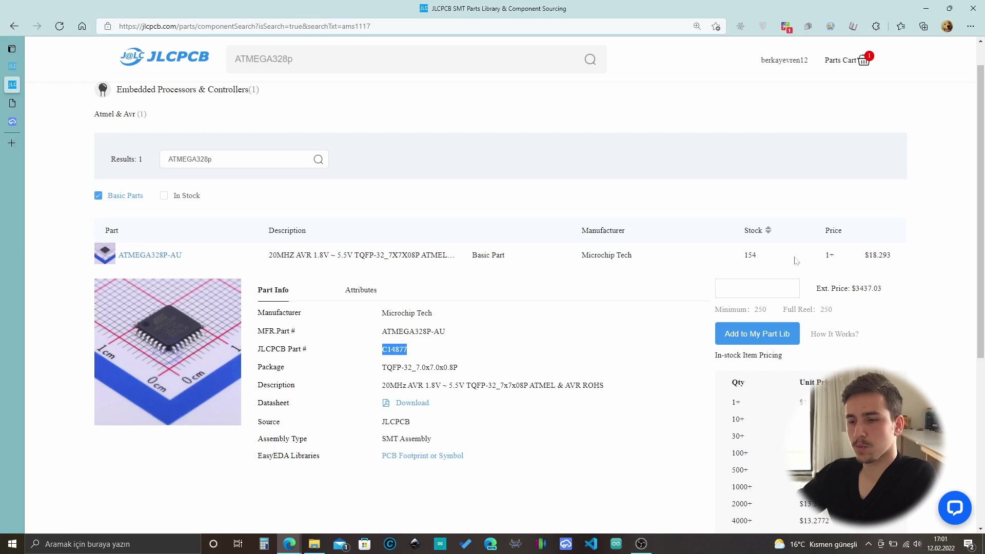
click(13, 122)
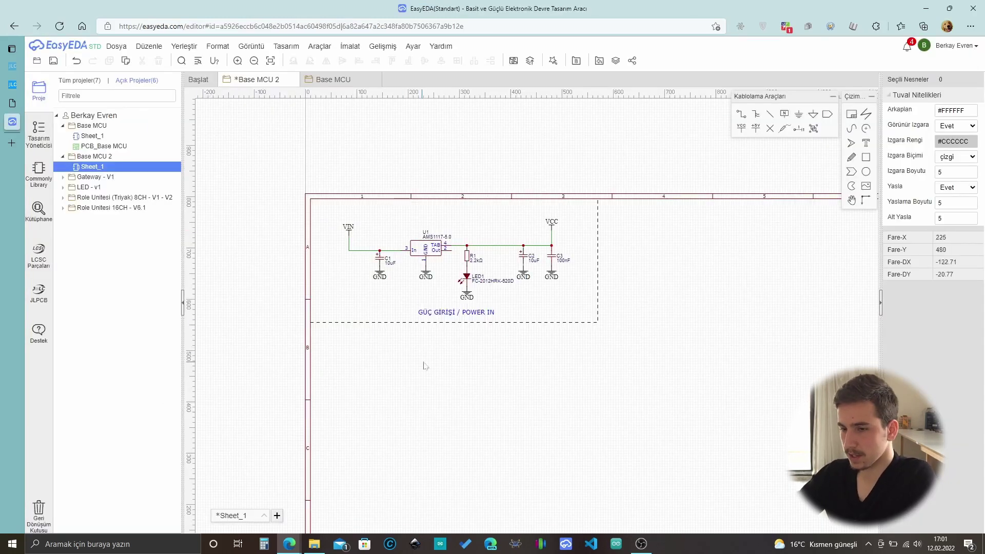
Search the library for C14877 and place the ATMEGA328P-AU below the power frame.
click(38, 211)
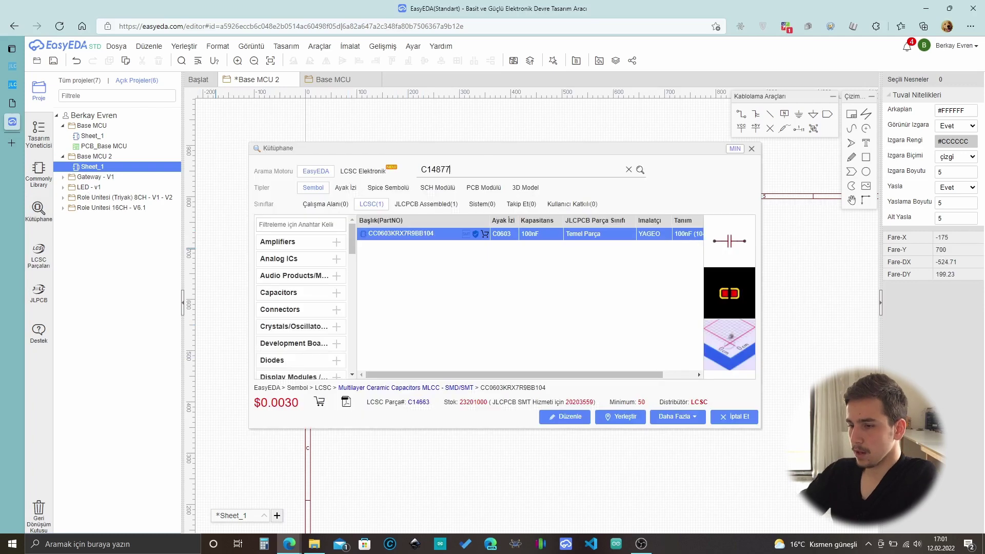
text(C14877)
key(Return)
double_click(510, 233)
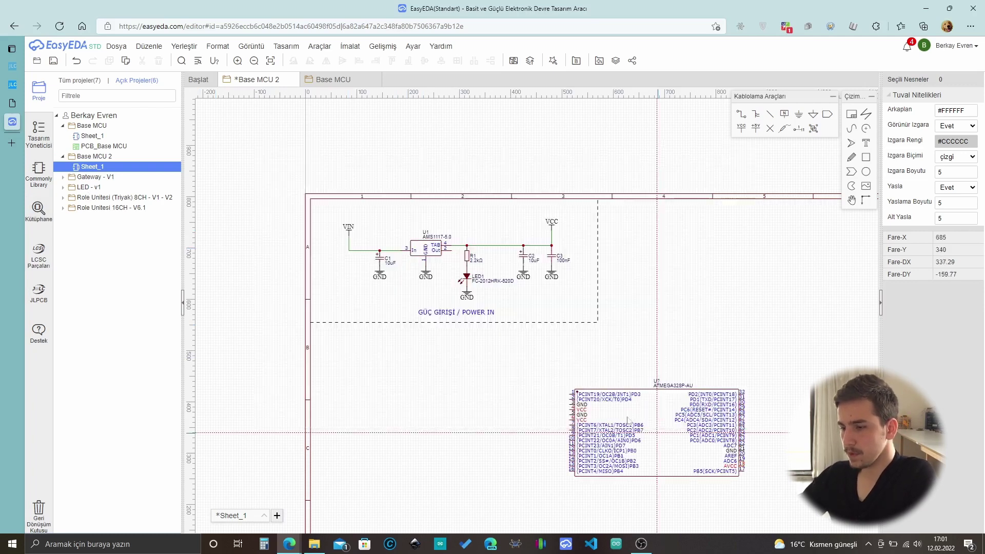
click(626, 419)
scroll(564, 369, down, 5)
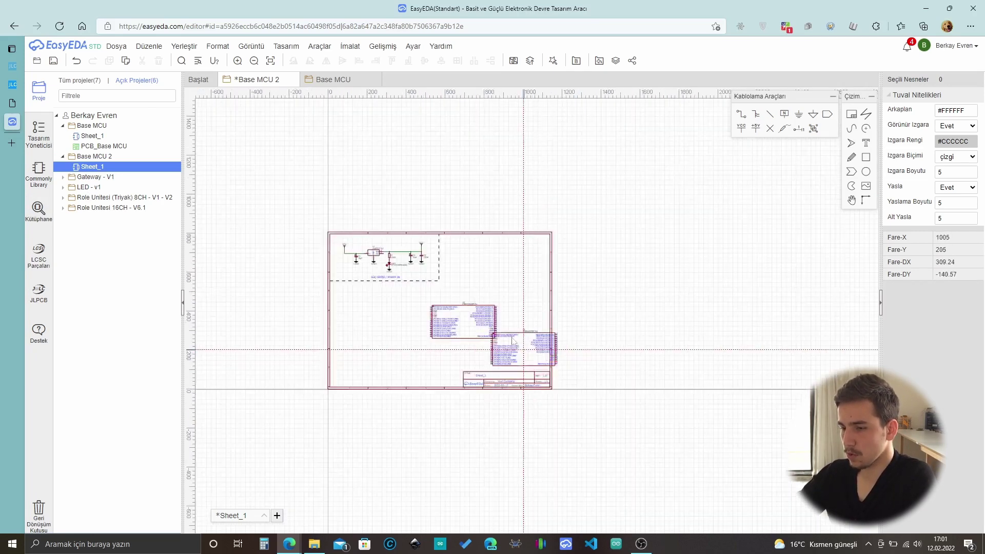
key(Escape)
scroll(513, 341, up, 3)
scroll(439, 297, down, 2)
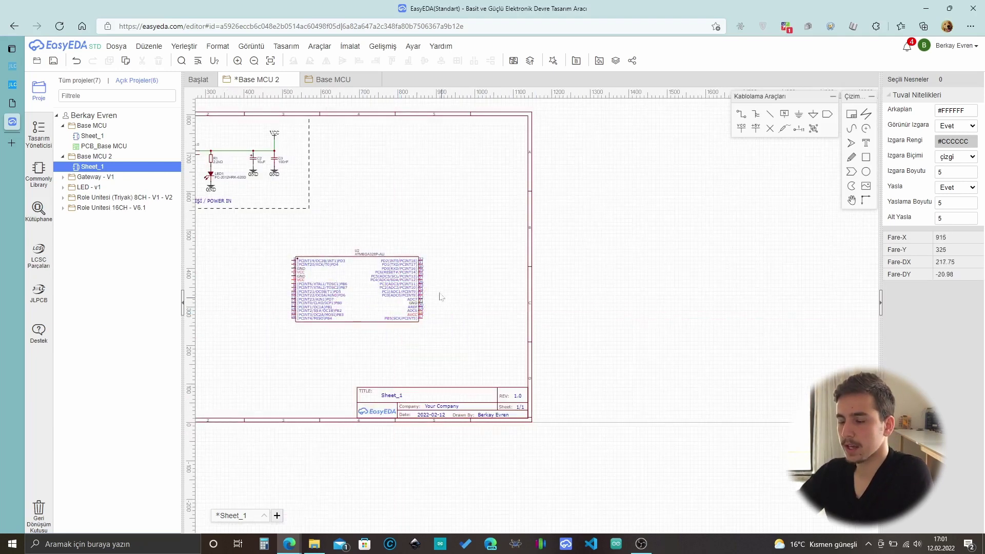
Select the placed chip U2 to check its properties, then deselect it.
click(417, 295)
scroll(418, 295, down, 1)
scroll(421, 294, up, 5)
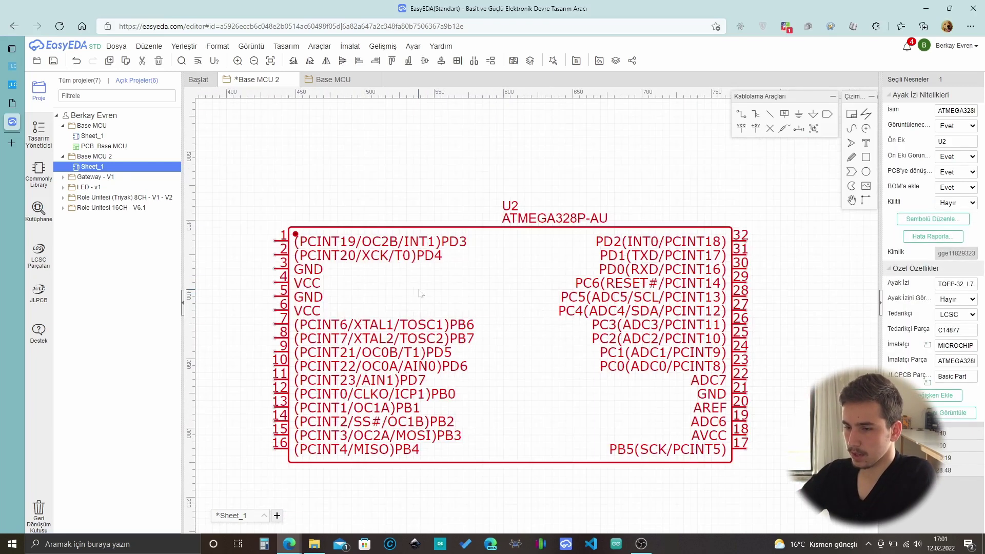
click(511, 173)
scroll(619, 324, down, 3)
scroll(546, 288, up, 4)
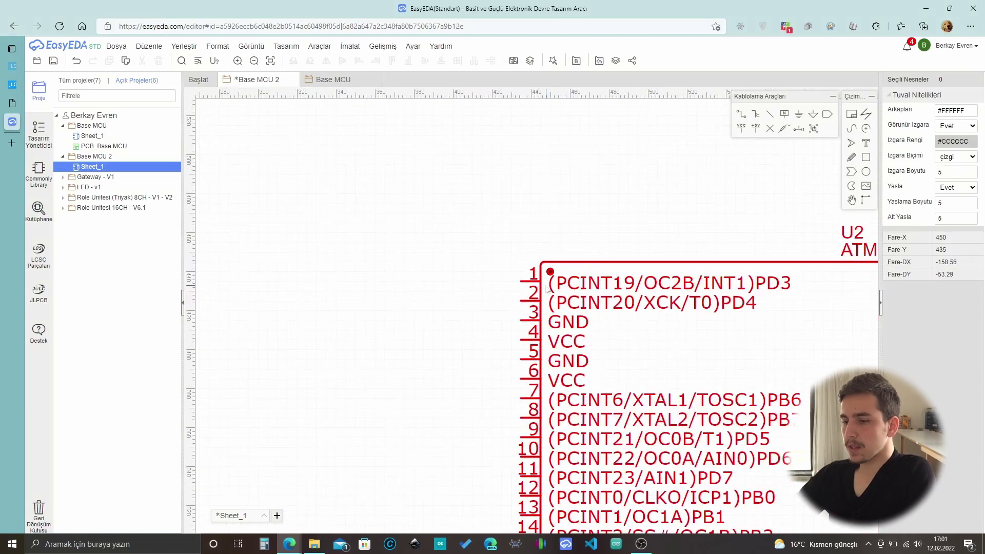
Draw a short wire stub leftward from pin 1 of U2.
click(757, 114)
scroll(521, 281, up, 2)
click(521, 281)
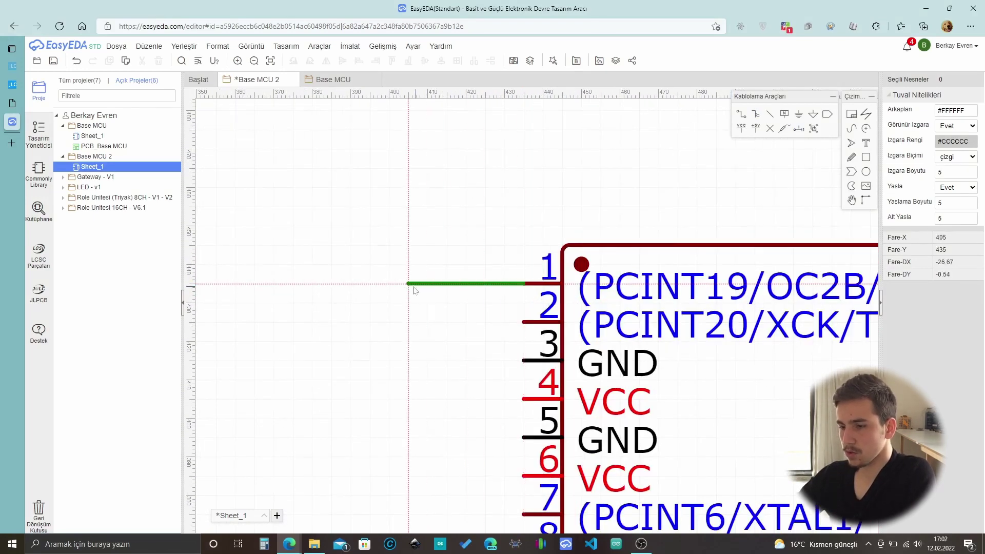
double_click(369, 283)
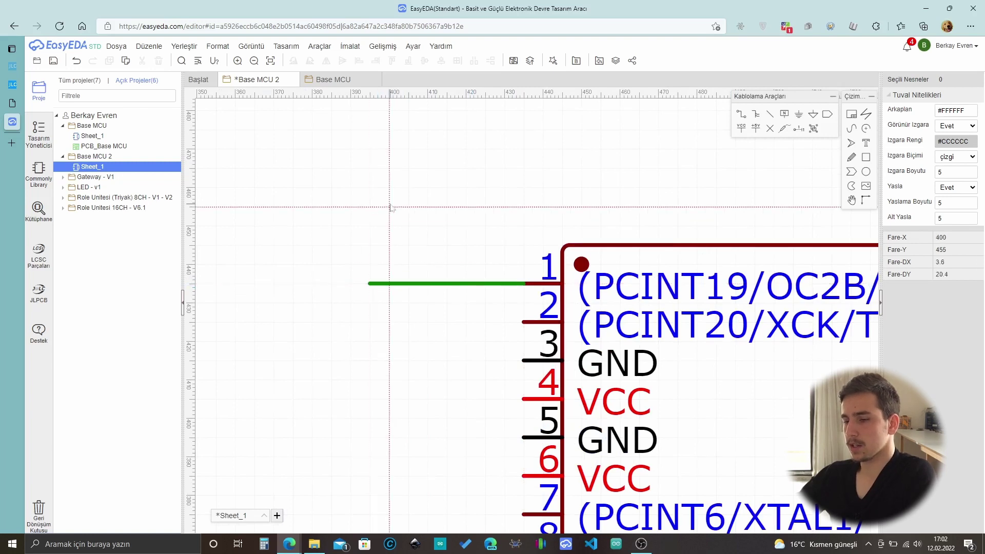
Place a net label on the wire's end and rename it D3.
click(785, 115)
click(369, 283)
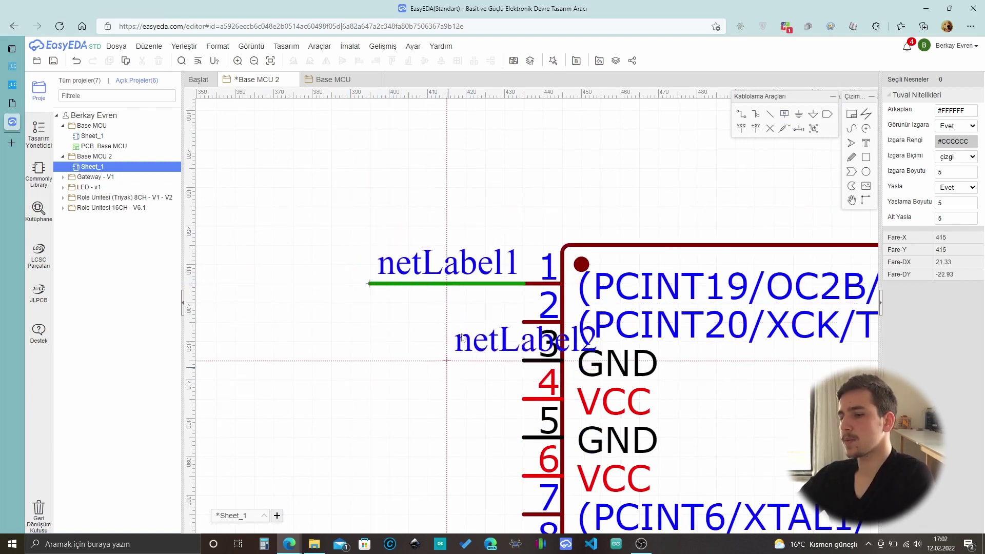
key(Escape)
double_click(464, 271)
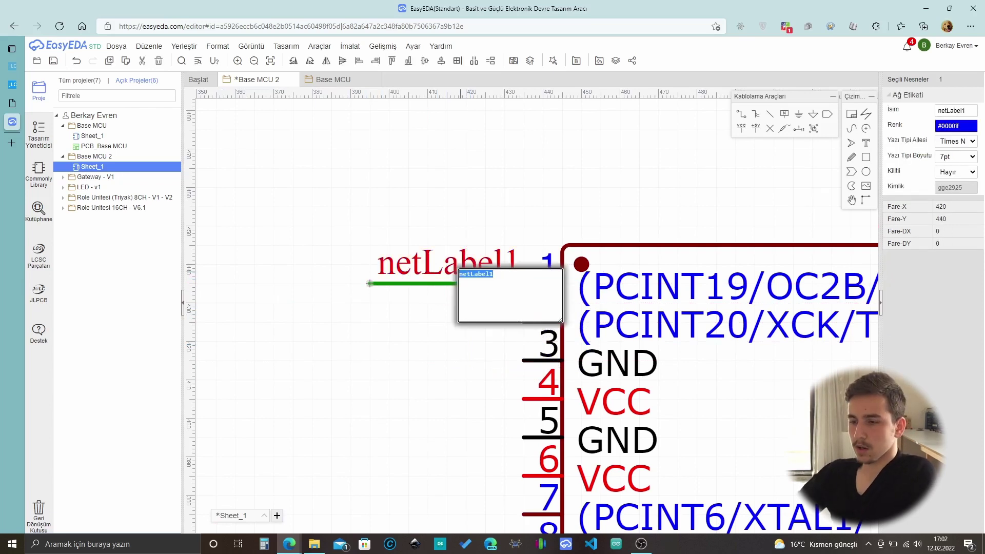
scroll(328, 326, down, 1)
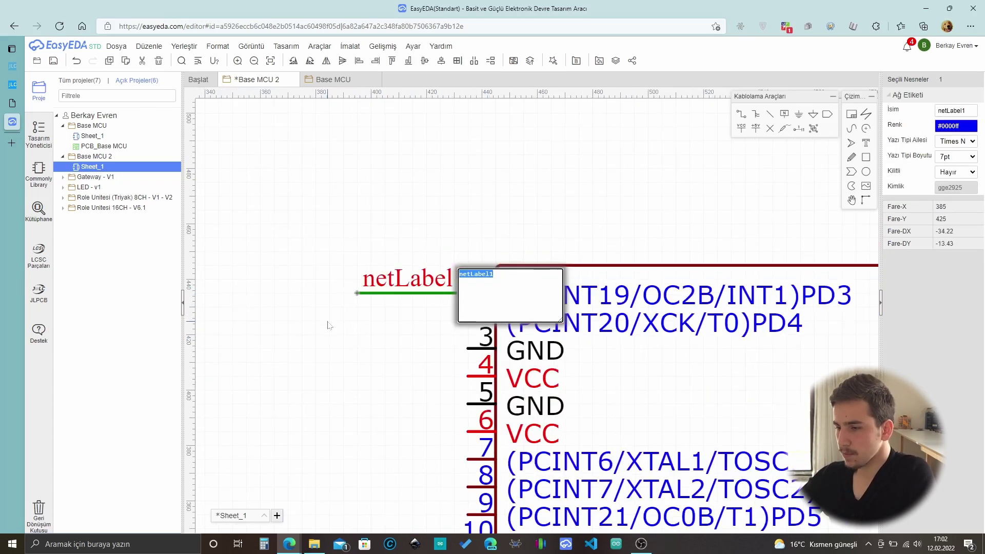
text(d)
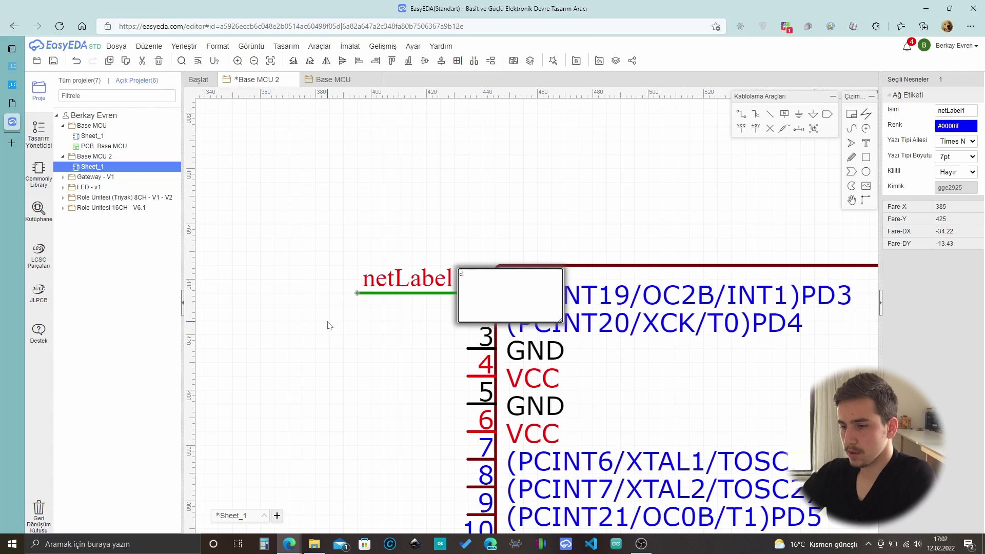
text(3)
key(Return)
scroll(328, 325, down, 2)
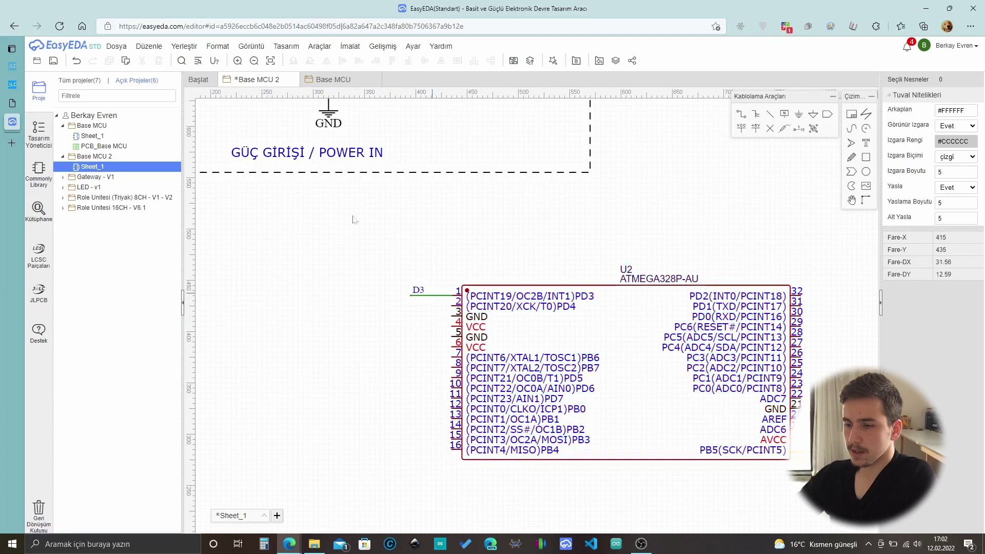
scroll(333, 254, down, 1)
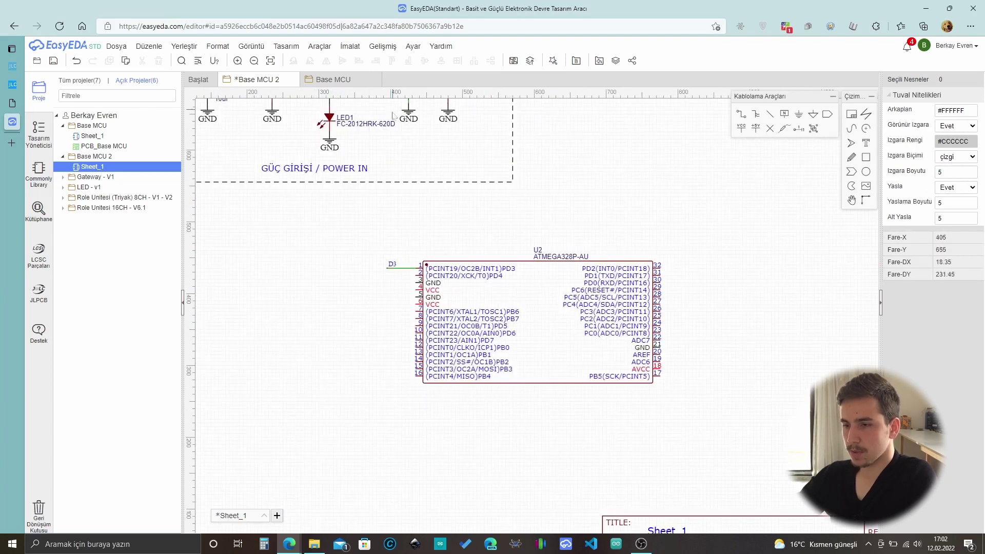
scroll(350, 118, down, 2)
scroll(350, 118, up, 2)
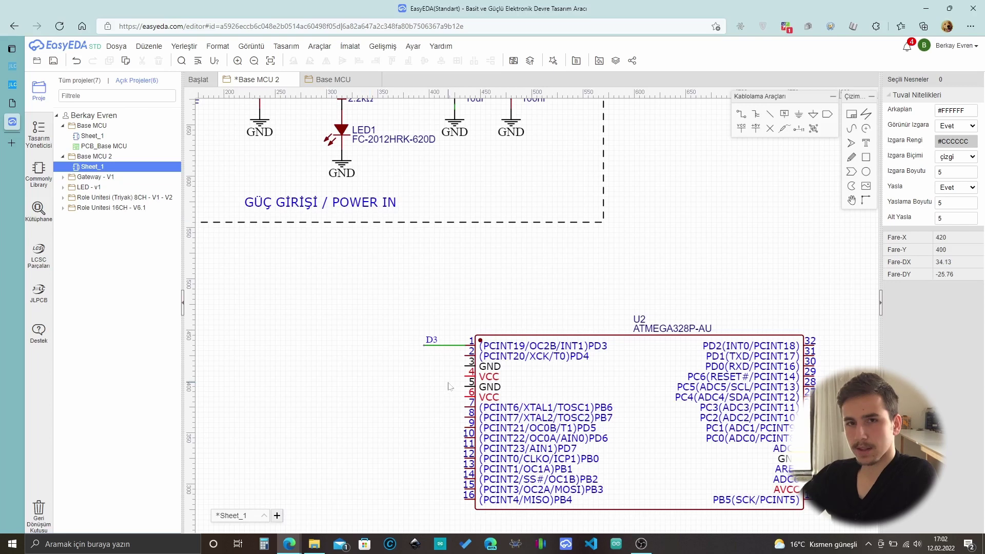
scroll(436, 353, up, 5)
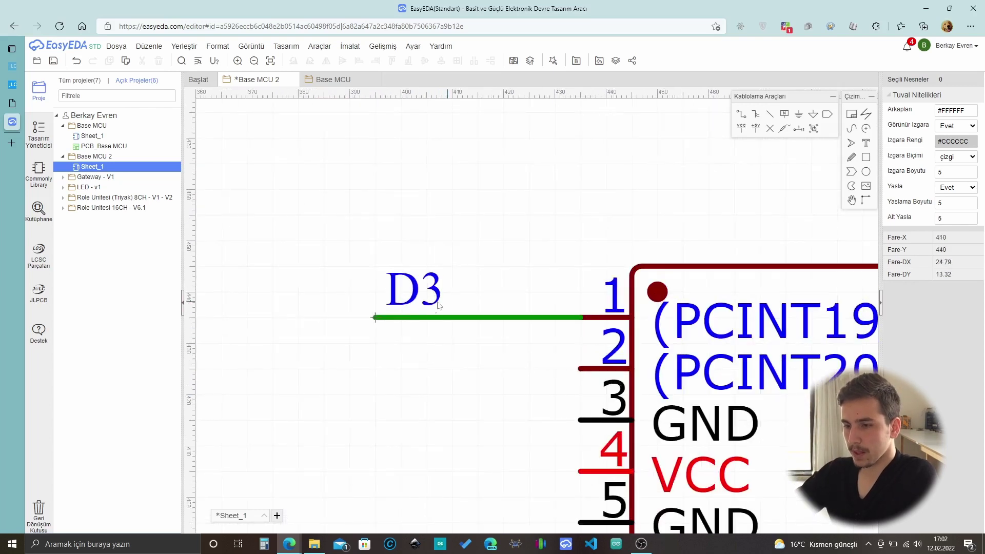
scroll(429, 305, down, 1)
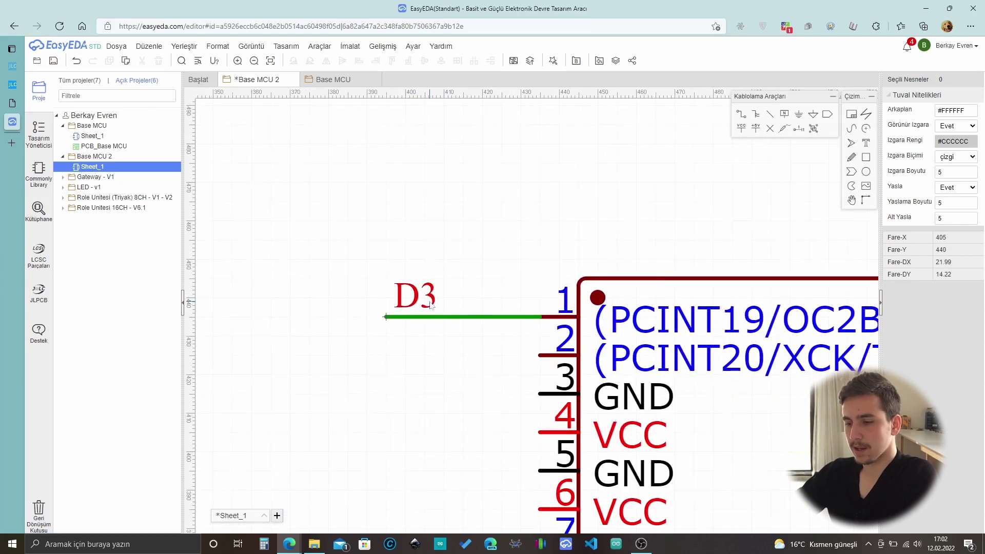
scroll(447, 339, down, 1)
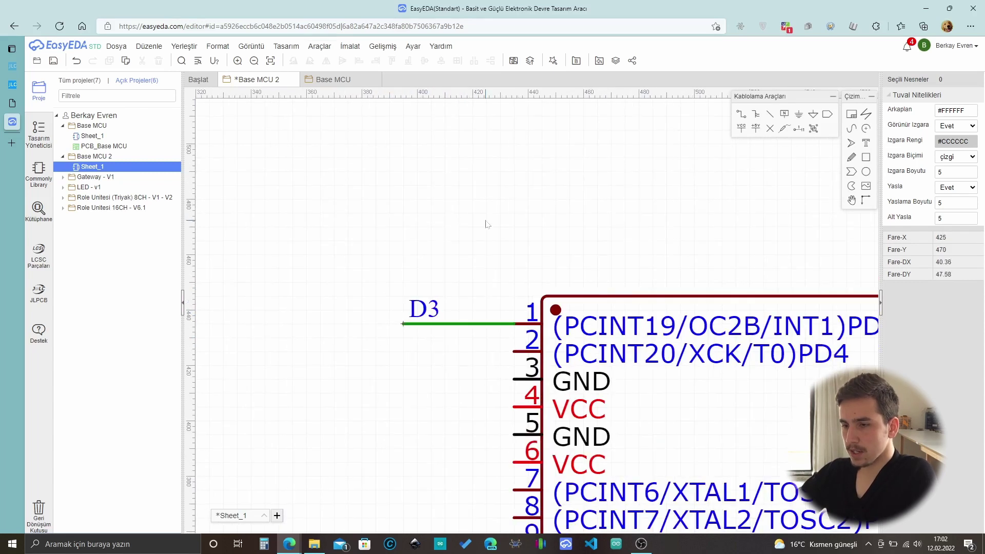
scroll(496, 306, down, 2)
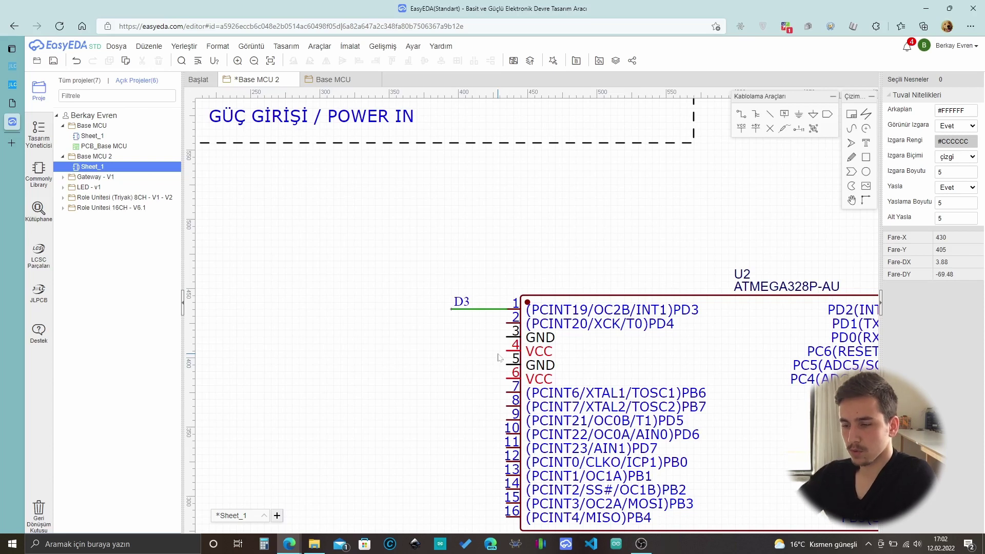
scroll(498, 358, down, 1)
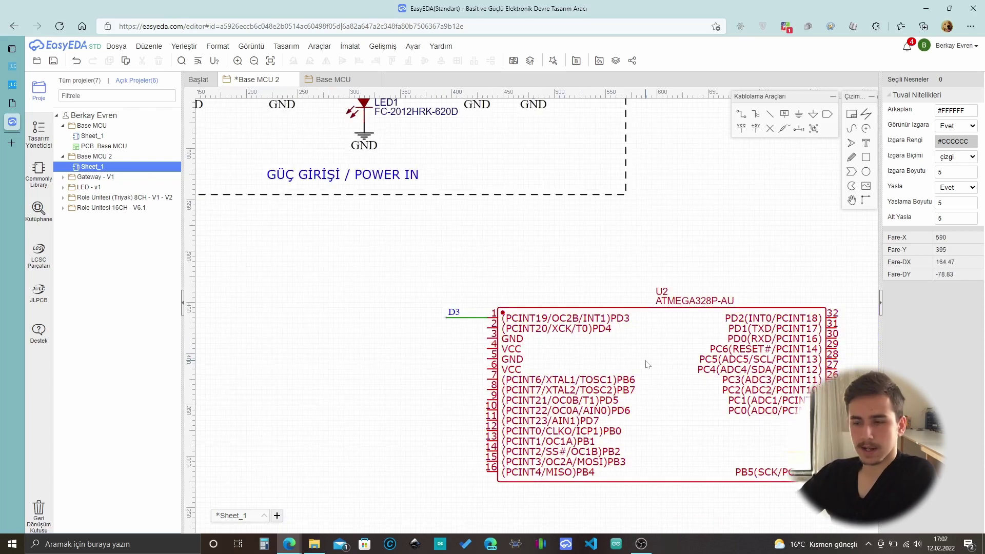
click(464, 317)
scroll(445, 335, up, 2)
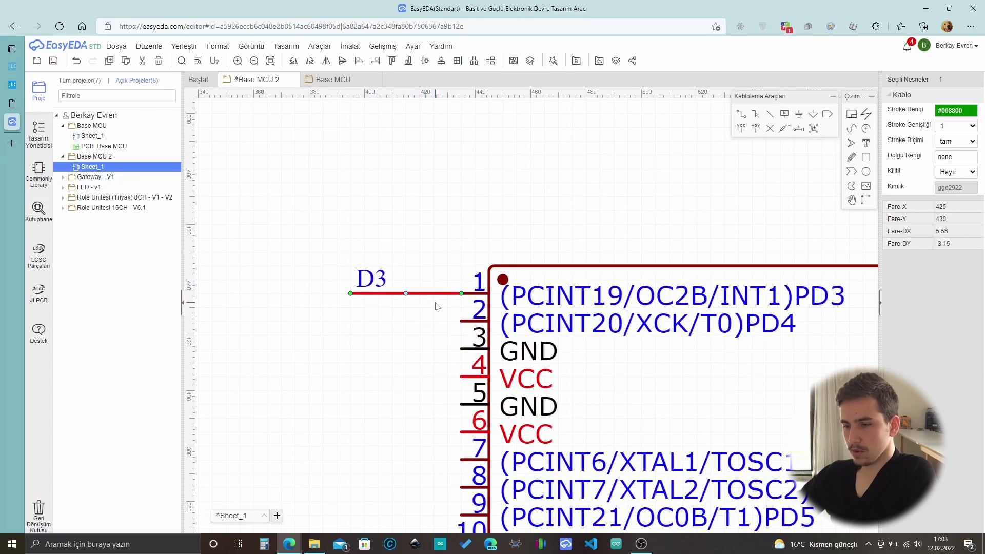
Copy the pin 1 wire and paste stubs onto pins 2 through 16.
key(ctrl+c)
key(ctrl+v)
click(462, 321)
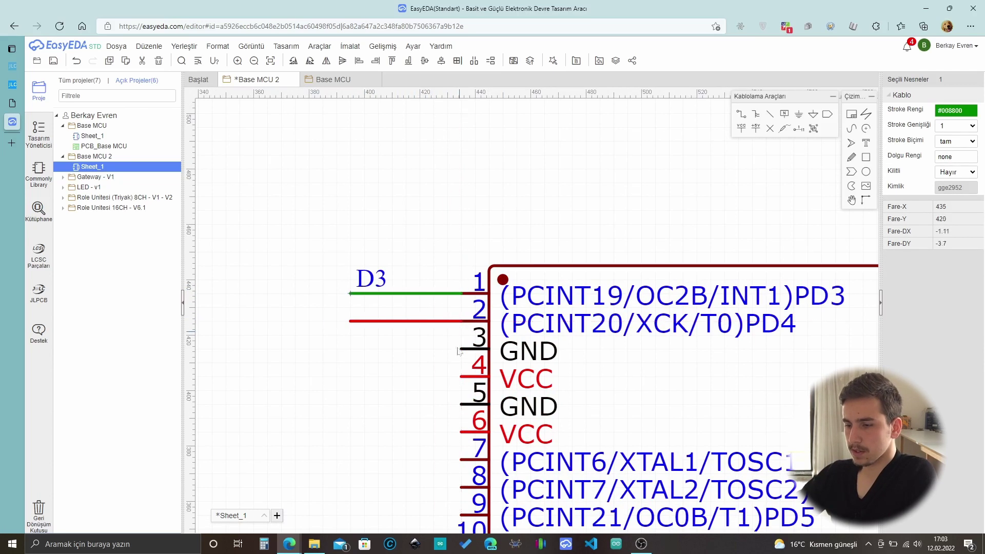
key(ctrl+v)
click(463, 350)
key(ctrl+v)
click(463, 377)
key(ctrl+v)
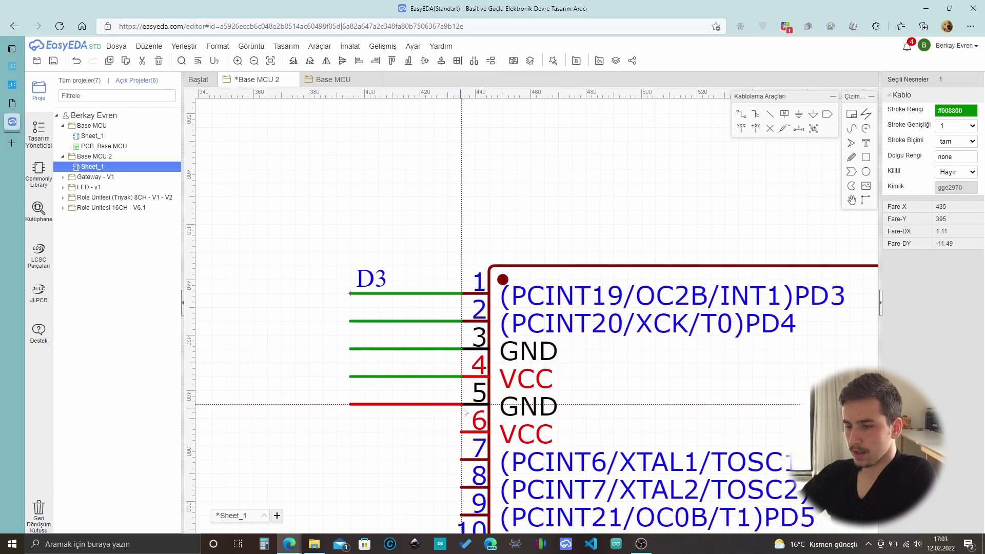
click(464, 405)
key(ctrl+v)
click(463, 433)
key(ctrl+v)
click(463, 460)
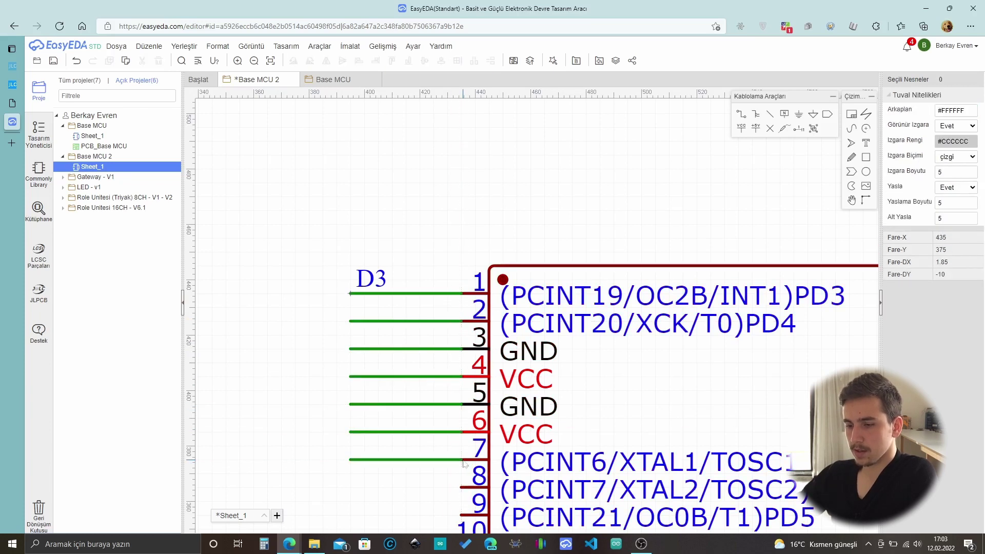
key(ctrl+v)
click(460, 483)
key(ctrl+v)
scroll(456, 482, down, 3)
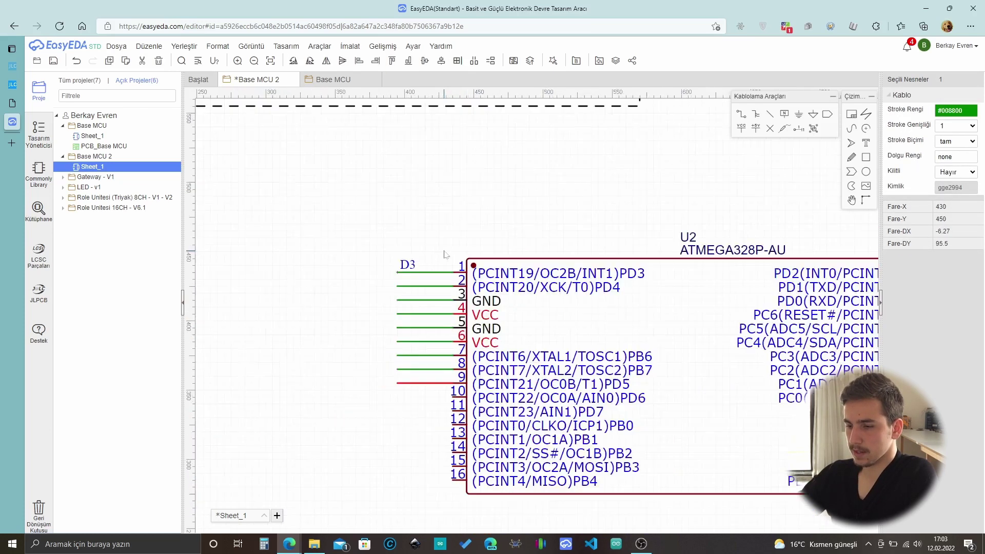
scroll(432, 381, up, 2)
key(ctrl+v)
click(480, 324)
key(ctrl+v)
click(480, 352)
key(ctrl+v)
click(480, 379)
key(ctrl+v)
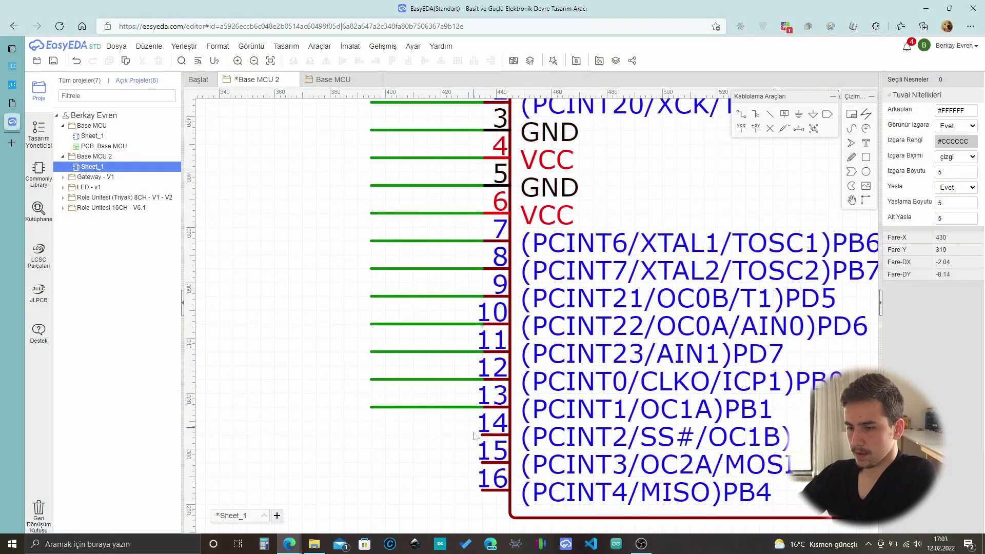
Paste wire stubs onto the right-side pins 32 down to 17, then deselect.
key(ctrl+v)
click(480, 491)
scroll(307, 328, down, 5)
scroll(513, 266, up, 5)
key(ctrl+v)
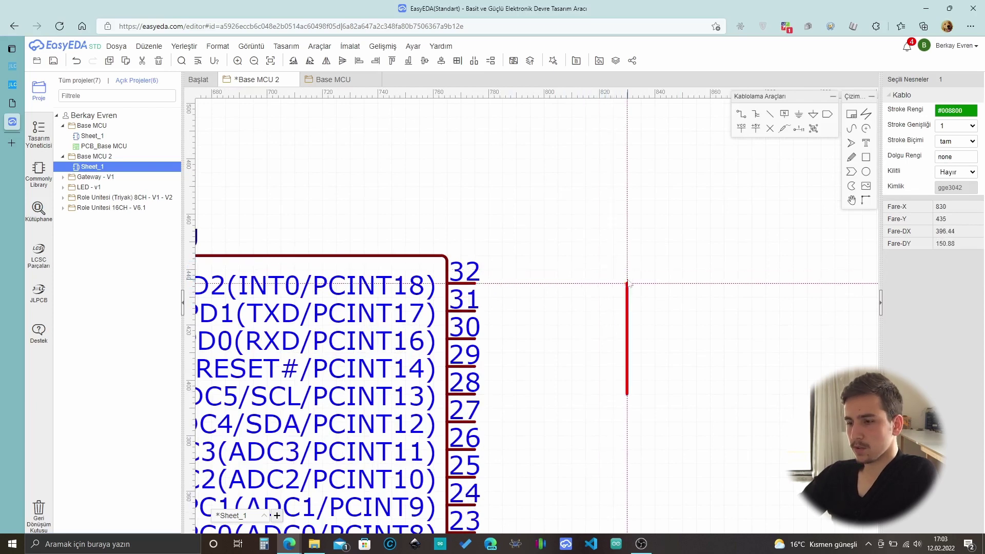
click(480, 283)
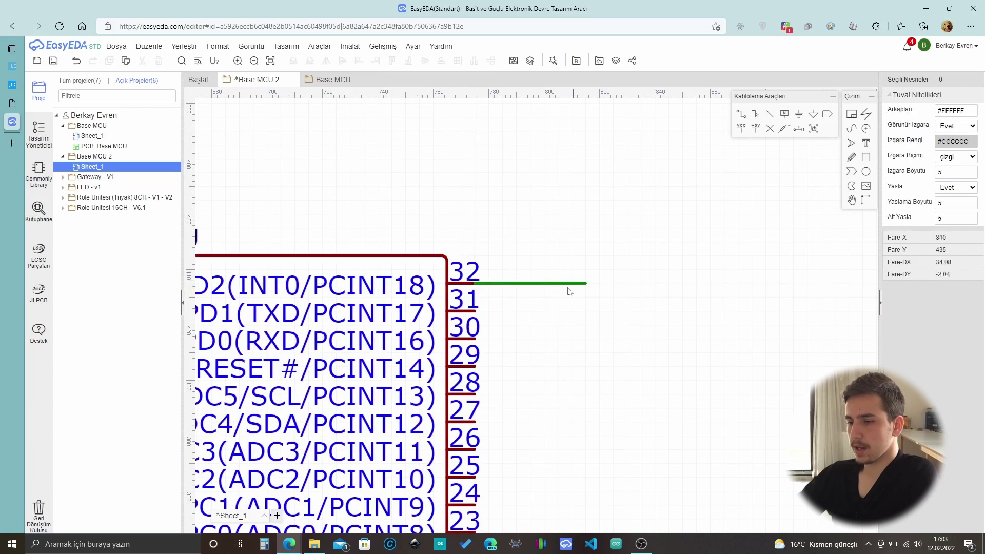
key(ctrl+v)
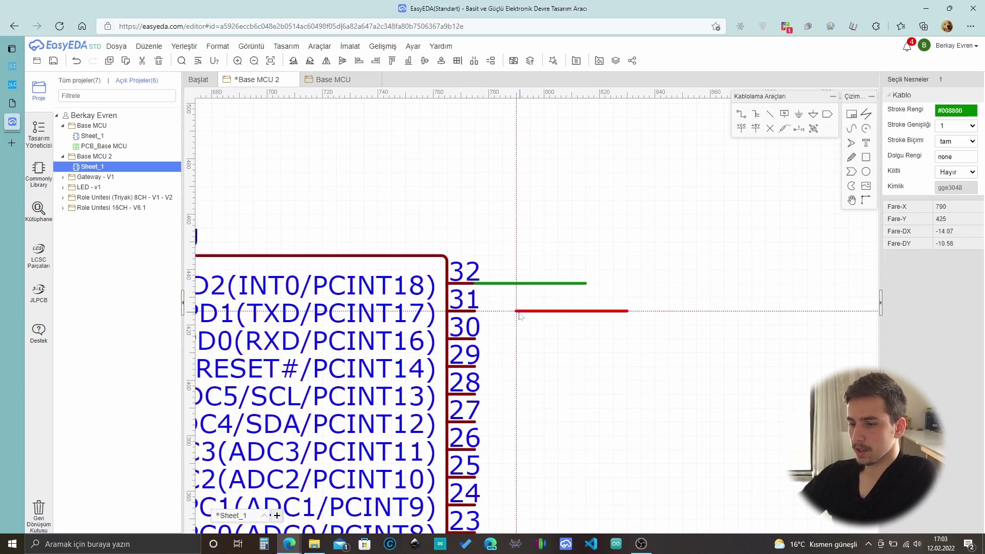
click(476, 310)
key(ctrl+v)
click(475, 338)
key(ctrl+v)
click(475, 367)
key(ctrl+v)
click(476, 394)
key(ctrl+v)
click(476, 421)
key(ctrl+v)
click(476, 449)
key(ctrl+v)
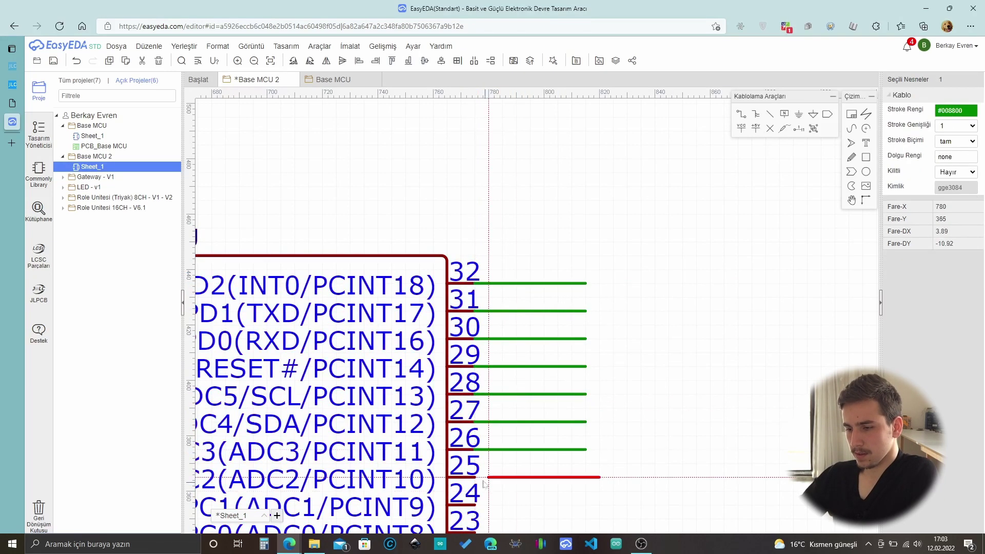
click(437, 433)
key(ctrl+v)
click(437, 471)
scroll(441, 477, down, 1)
key(ctrl+v)
click(441, 361)
key(ctrl+v)
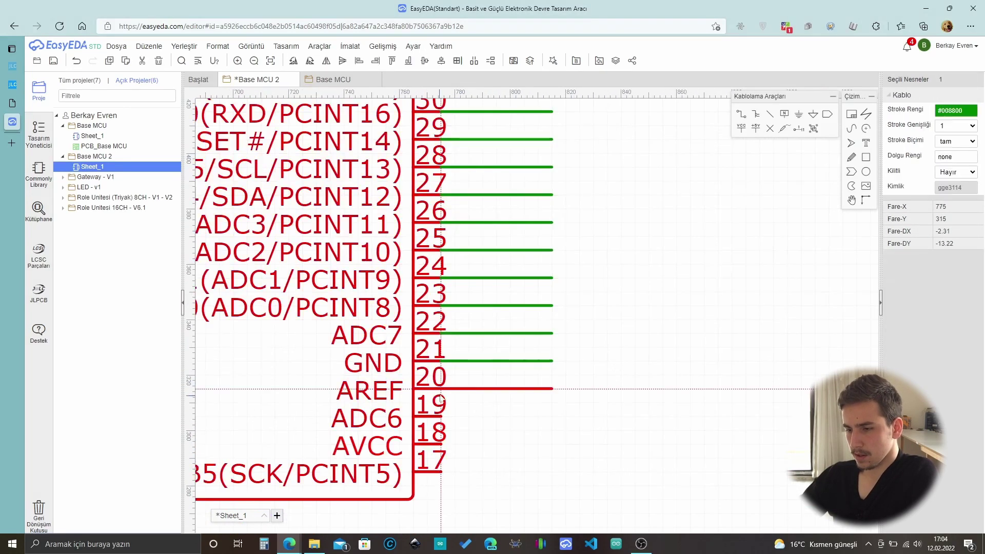
click(441, 388)
click(681, 432)
scroll(681, 421, down, 4)
scroll(488, 338, up, 2)
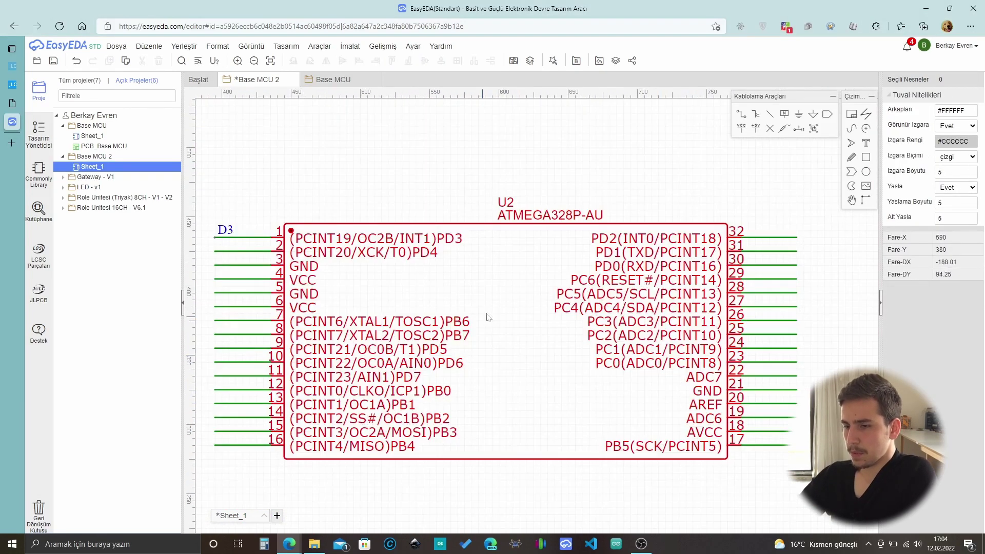
scroll(400, 279, down, 1)
Copy the D3 net label and paste a copy named D4 onto pin 2's wire.
scroll(247, 248, up, 3)
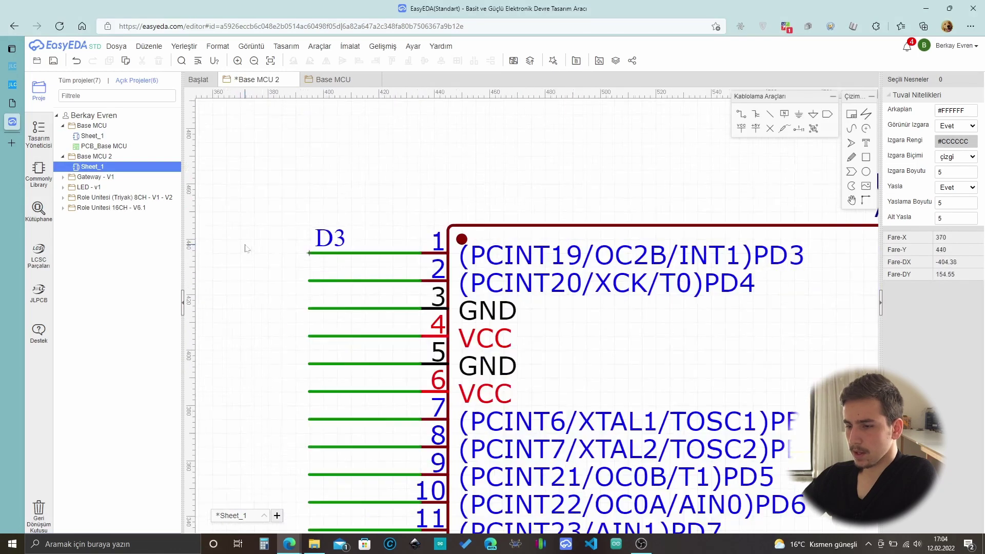
click(325, 240)
key(ctrl+c)
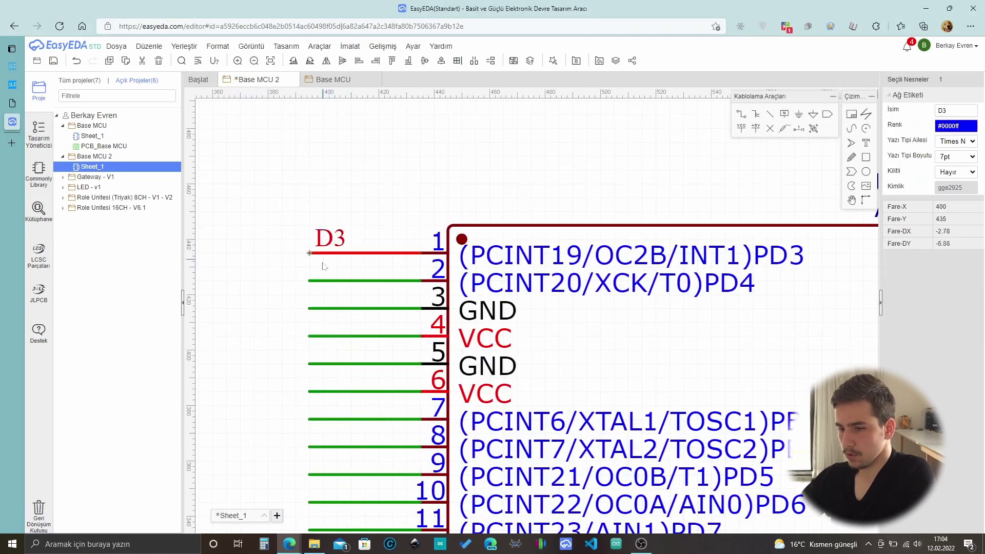
key(ctrl+v)
click(325, 267)
double_click(327, 267)
text(D4)
click(389, 353)
Rename the labels on pins 3–6 to GND, VCC, GND and VCC.
double_click(321, 295)
text(gnd)
double_click(323, 315)
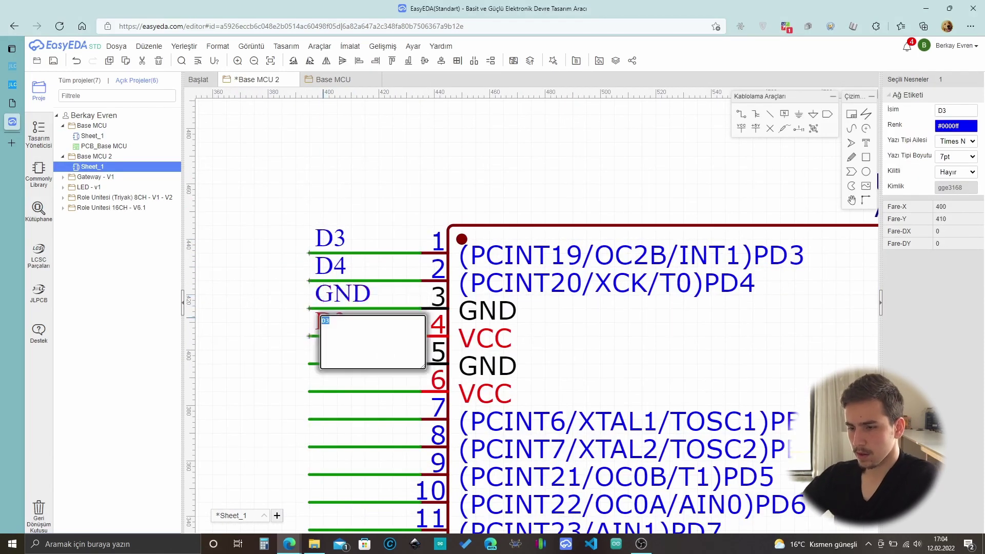
text(vcc)
double_click(329, 347)
text(gnd)
double_click(330, 377)
text(vcc)
Paste a label onto pin 7, then delete the labels from pins 7 and 8.
key(ctrl+v)
click(310, 418)
double_click(321, 409)
text(d6)
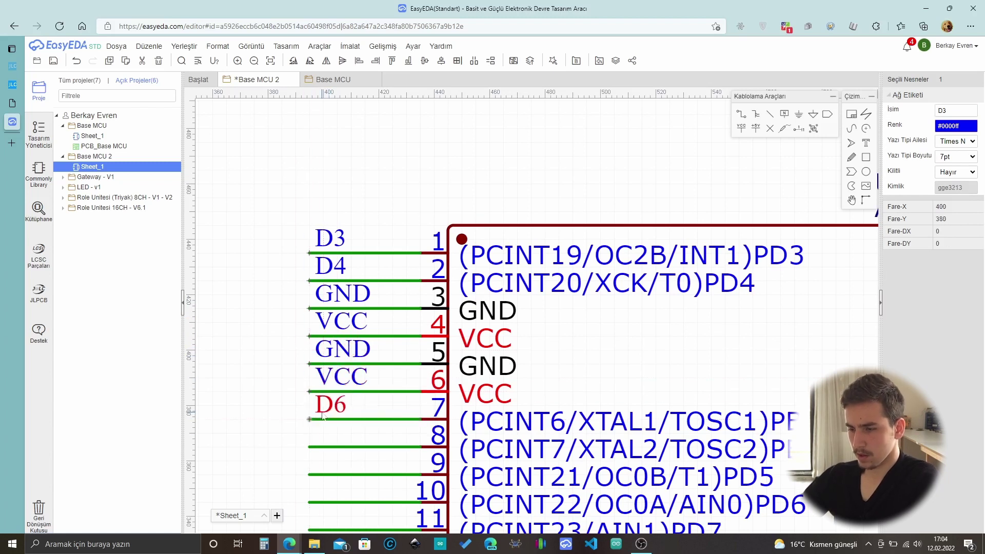
key(ctrl+v)
text(d7)
key(Delete)
click(332, 430)
key(Delete)
Paste labels onto pins 9–11 and rename them D5, D6 and D7.
key(ctrl+v)
right_drag(332, 430, 291, 242)
click(299, 443)
double_click(322, 429)
text(d5)
key(ctrl+v)
double_click(325, 458)
text(d6)
scroll(325, 456, down, 1)
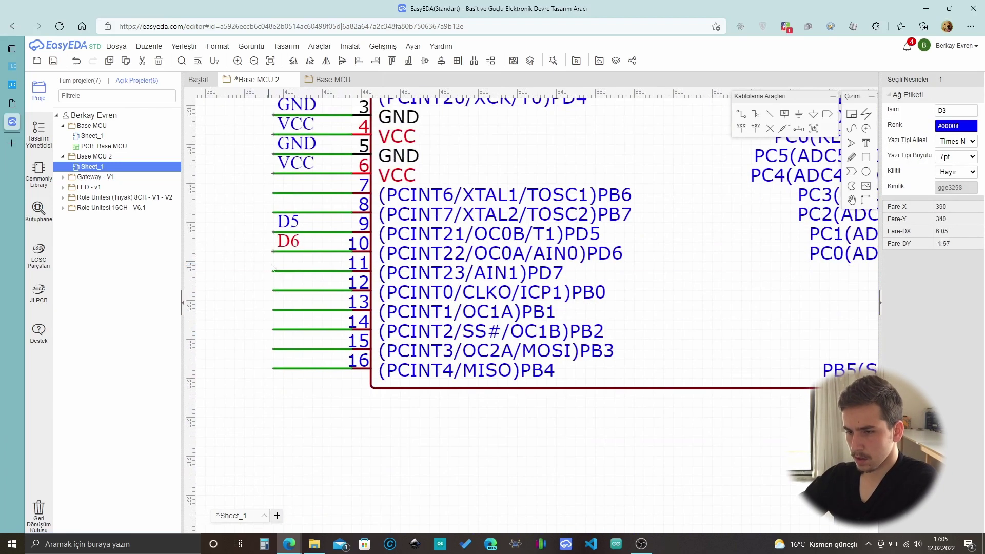
key(ctrl+v)
double_click(287, 259)
text(d7)
key(ctrl+v)
Place net labels on the wires of pins 12 through 16.
click(275, 290)
click(275, 310)
click(275, 330)
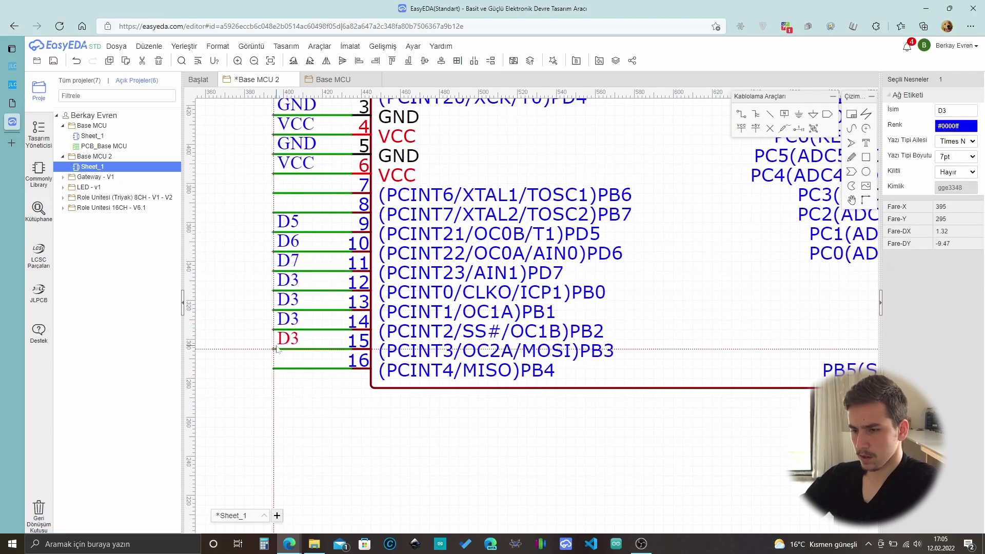
click(275, 349)
click(275, 369)
Rename the pin 13–16 labels to D9, D10, D11 and D12.
double_click(293, 297)
text(D9)
key(Return)
double_click(281, 314)
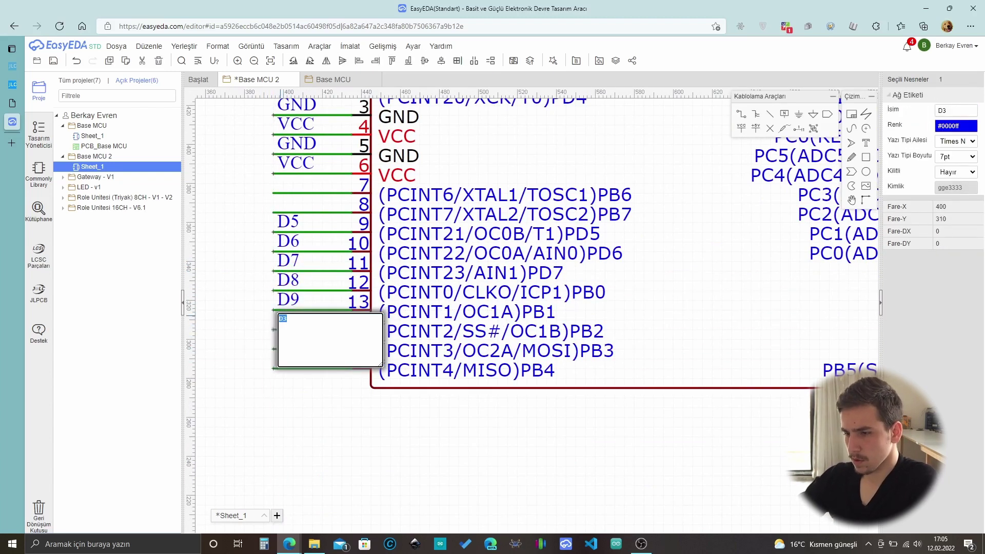
text(D10)
key(Return)
double_click(292, 331)
text(D11)
key(Return)
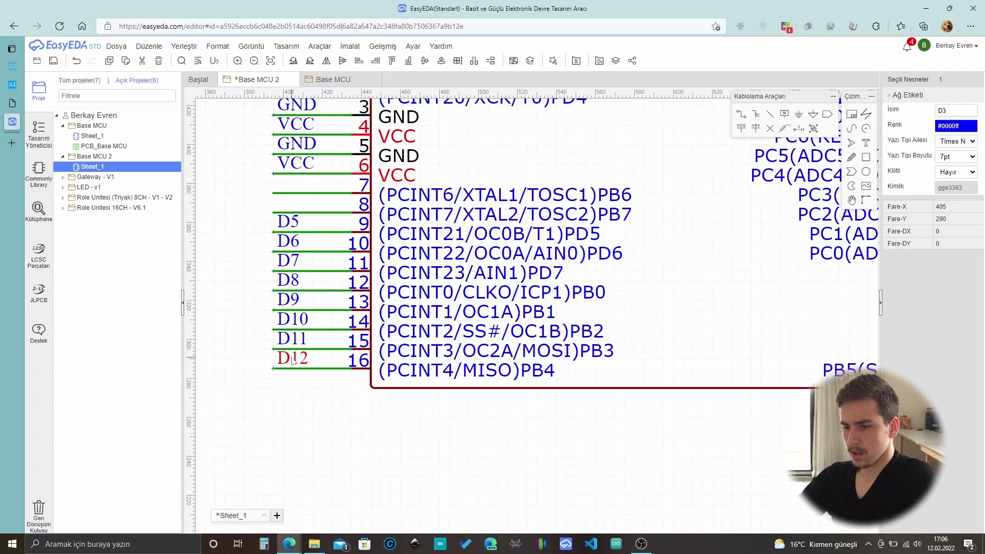
click(307, 386)
click(302, 361)
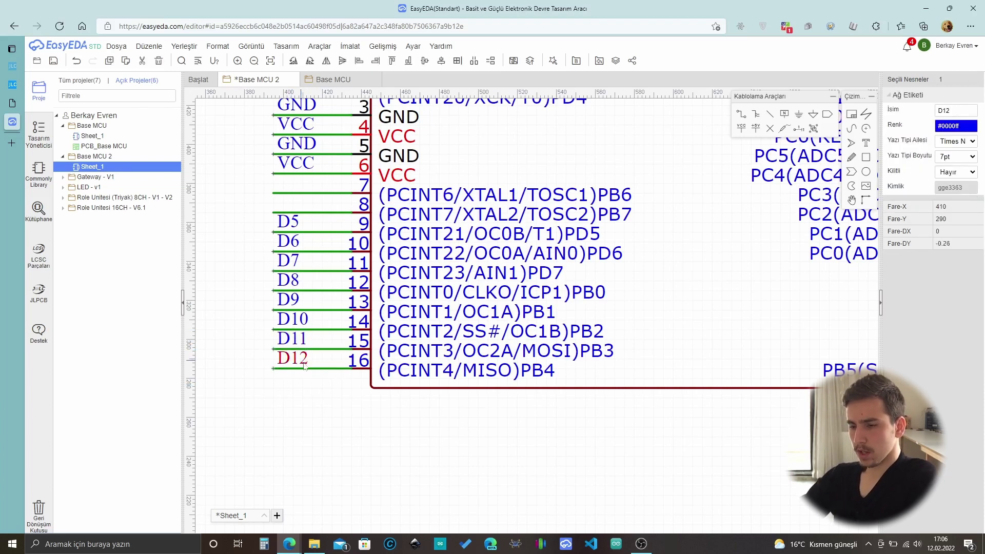
click(347, 407)
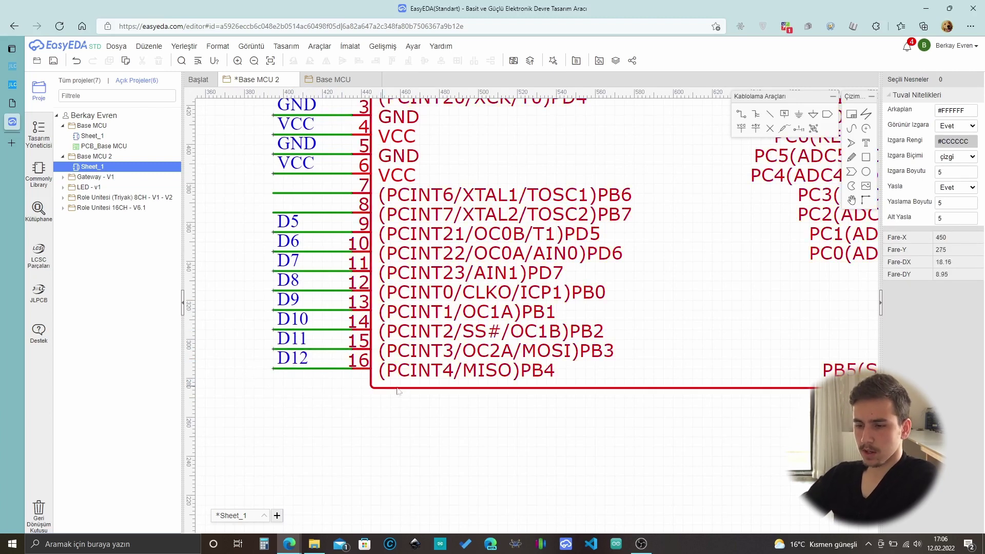
scroll(259, 365, down, 3)
scroll(261, 378, up, 4)
scroll(261, 378, down, 1)
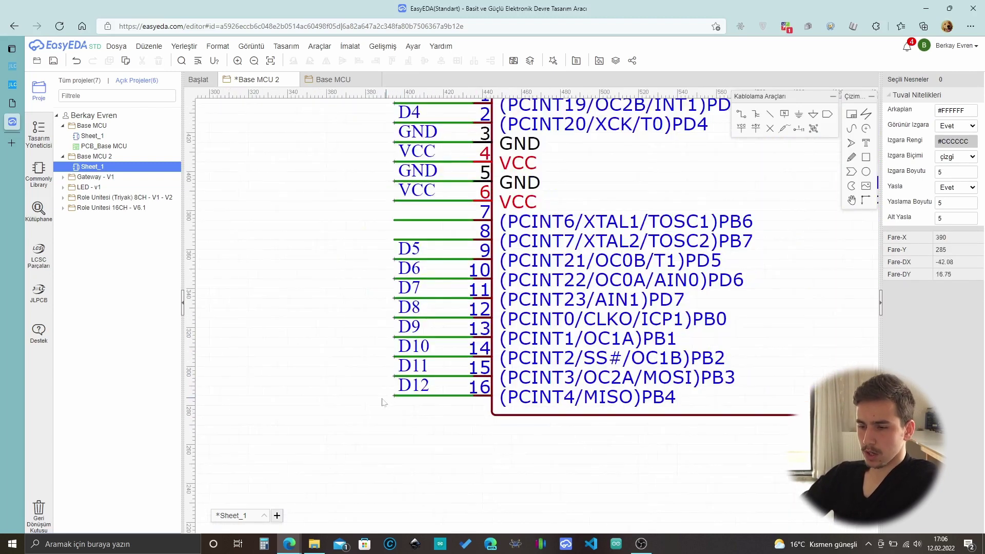
scroll(402, 398, up, 1)
Stretch the pin 16 and pin 15 wires further left.
click(406, 394)
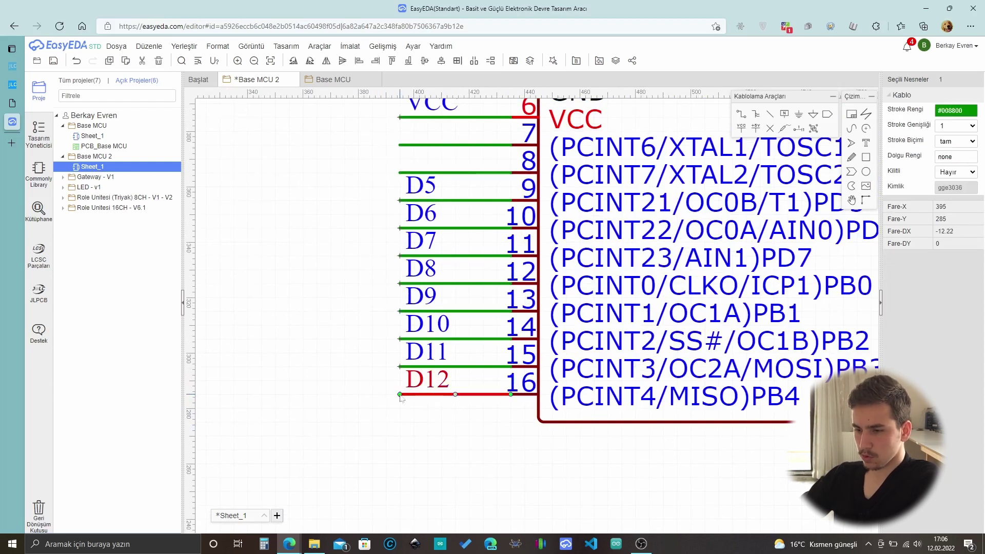
drag(400, 395, 287, 394)
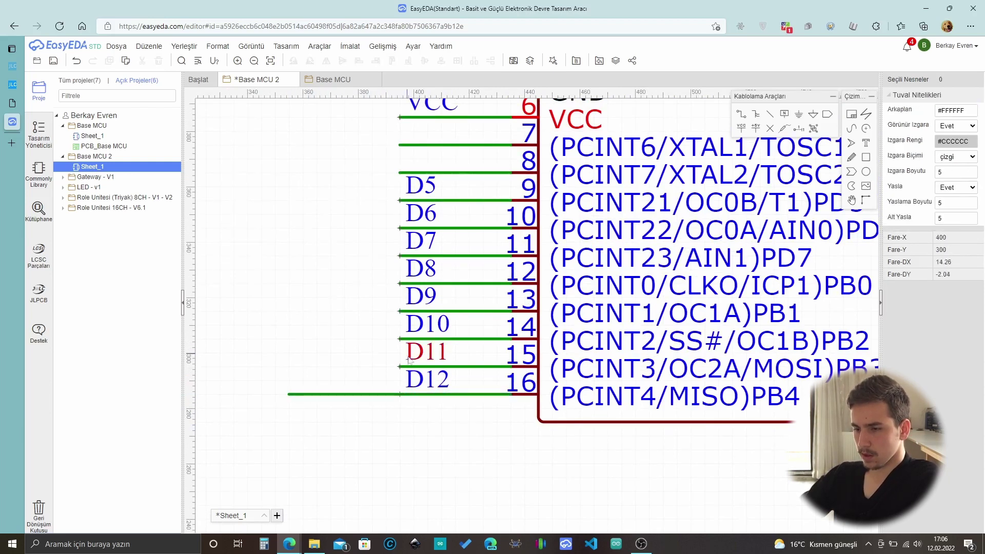
drag(401, 366, 287, 366)
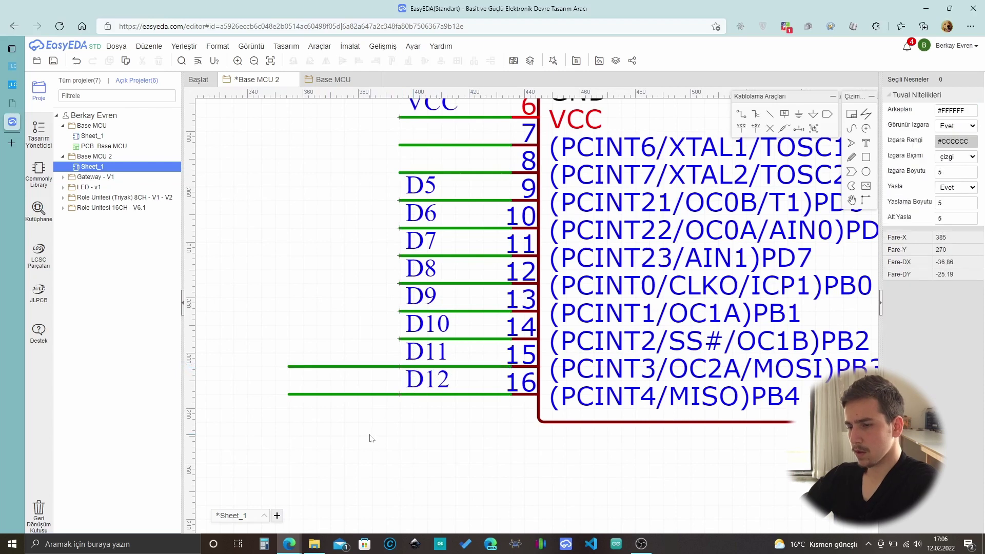
Place net labels at the two new wire ends and name them MOSI and MISO.
key(n)
click(289, 366)
click(290, 394)
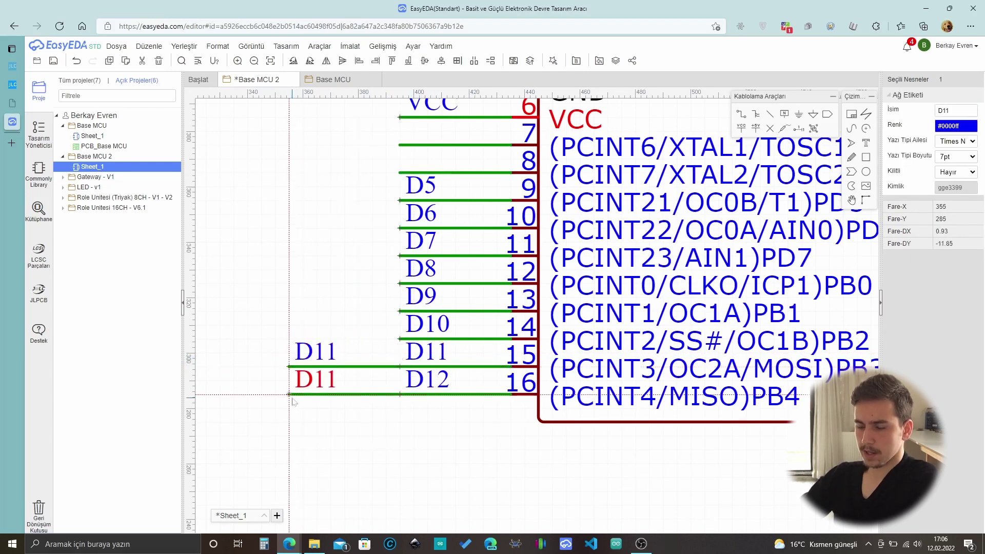
key(Escape)
double_click(317, 344)
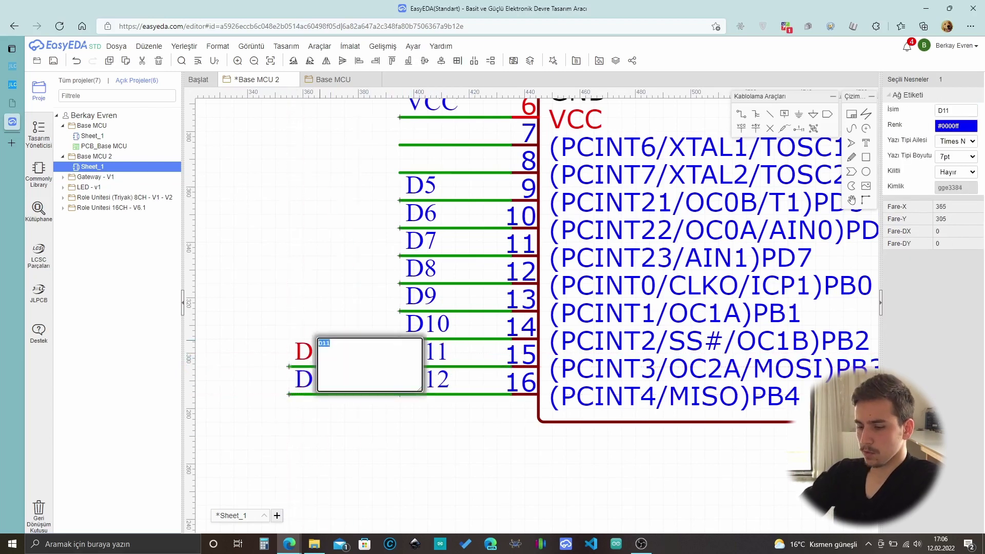
text(MOSI)
key(Return)
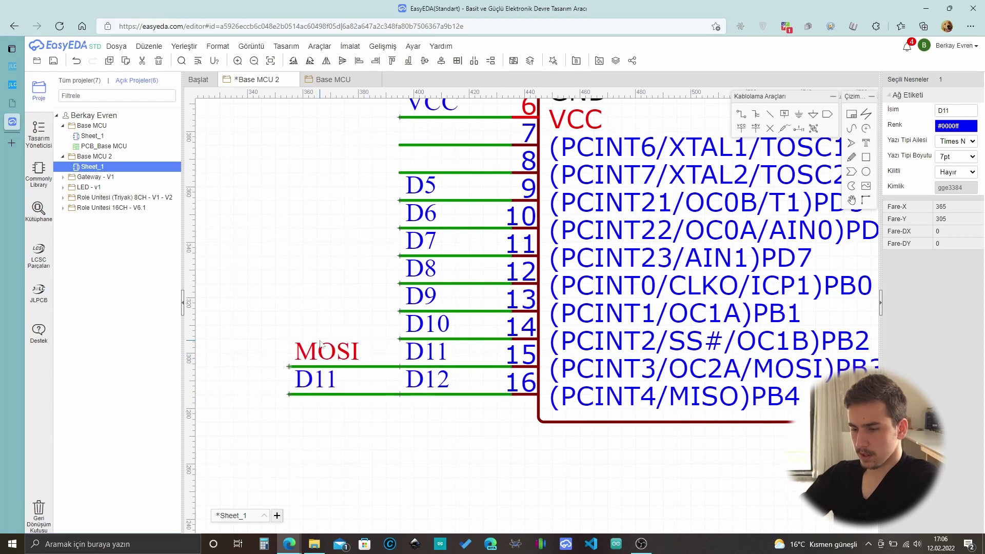
double_click(311, 379)
key(Return)
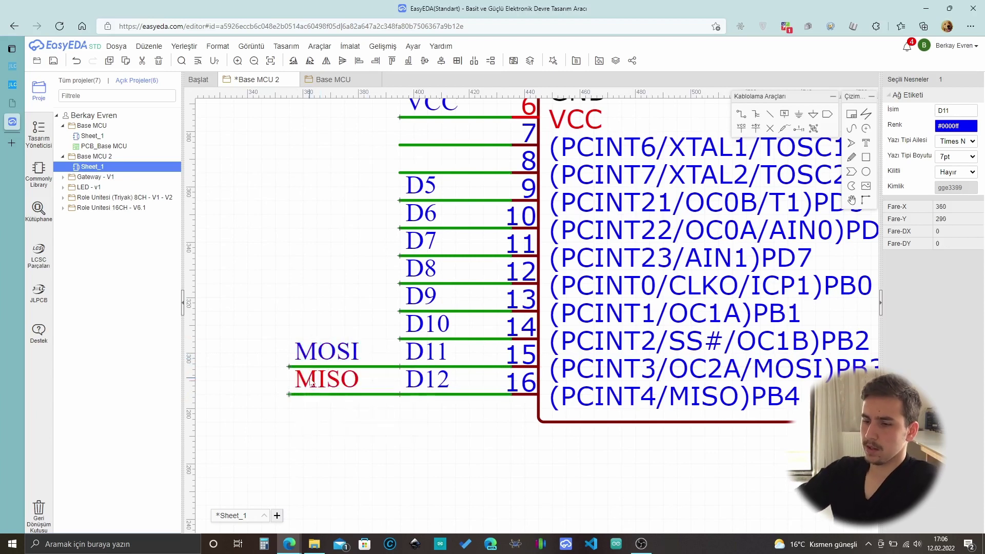
click(375, 471)
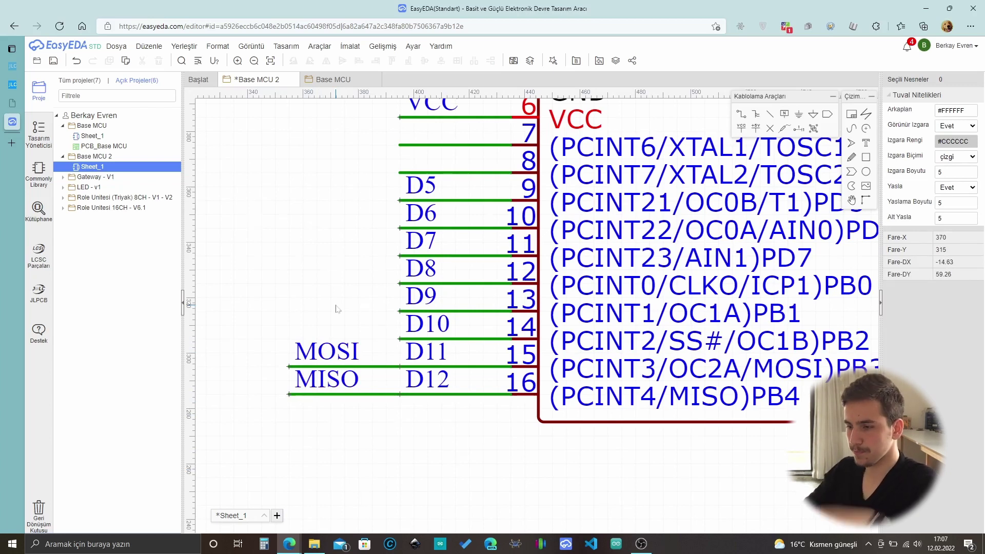
Paste a net label onto the pin 32 wire and name it D2.
scroll(336, 308, down, 5)
scroll(545, 246, up, 6)
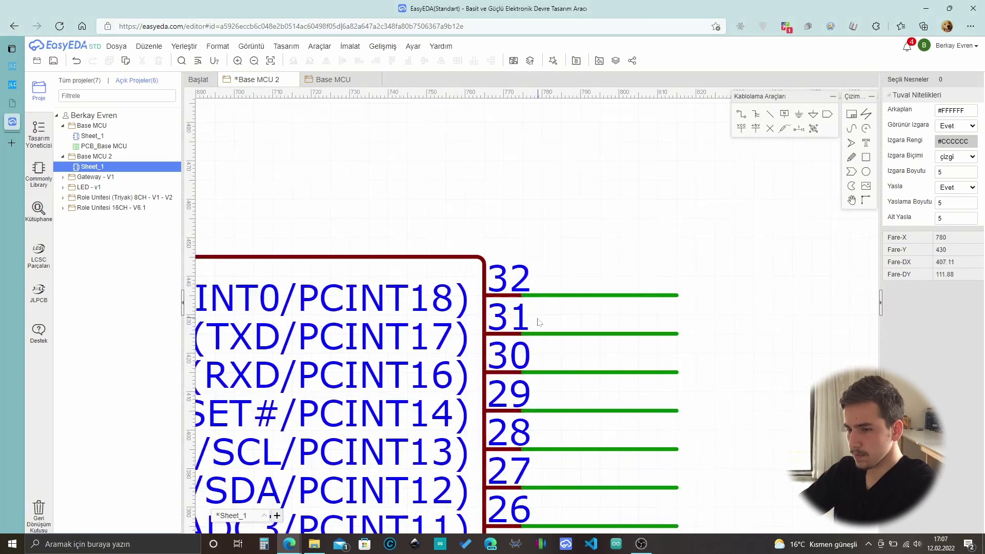
scroll(538, 322, down, 1)
key(ctrl+v)
click(582, 302)
double_click(611, 292)
text(D2)
key(Return)
Add labels on the pin 31 and pin 30 wires named TX and RX.
key(ctrl+v)
click(582, 329)
double_click(608, 320)
text(D1)
key(Return)
key(ctrl+v)
click(582, 357)
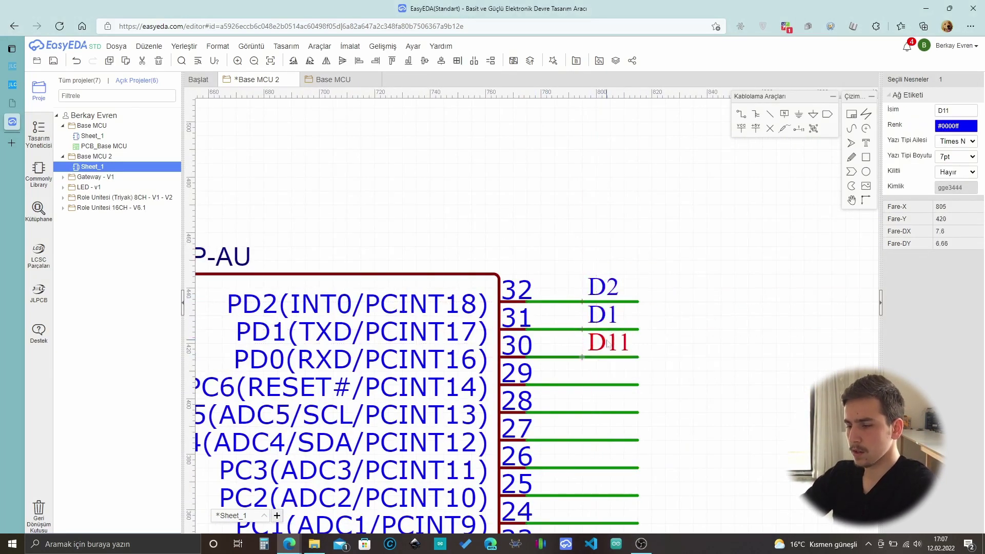
double_click(609, 347)
key(Return)
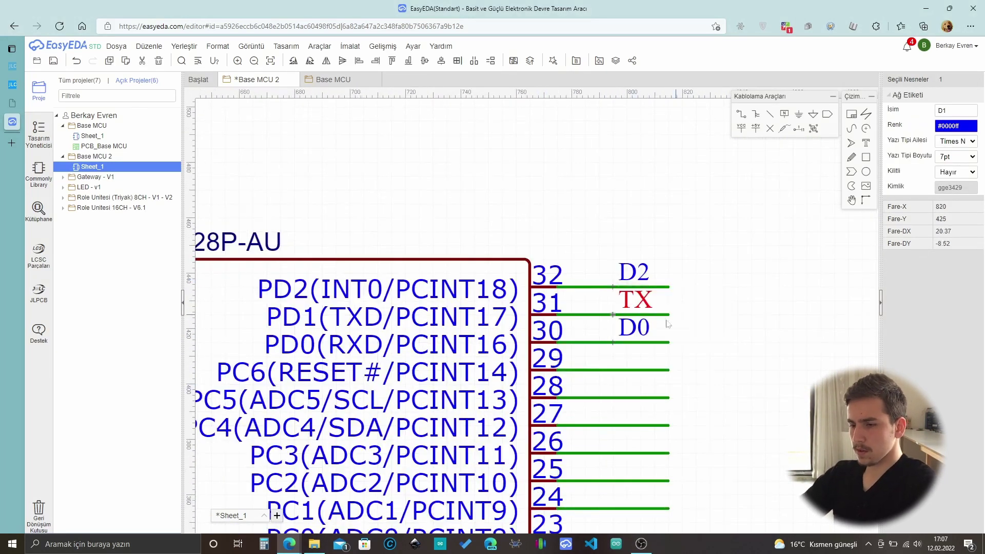
double_click(638, 328)
text(RX)
key(Return)
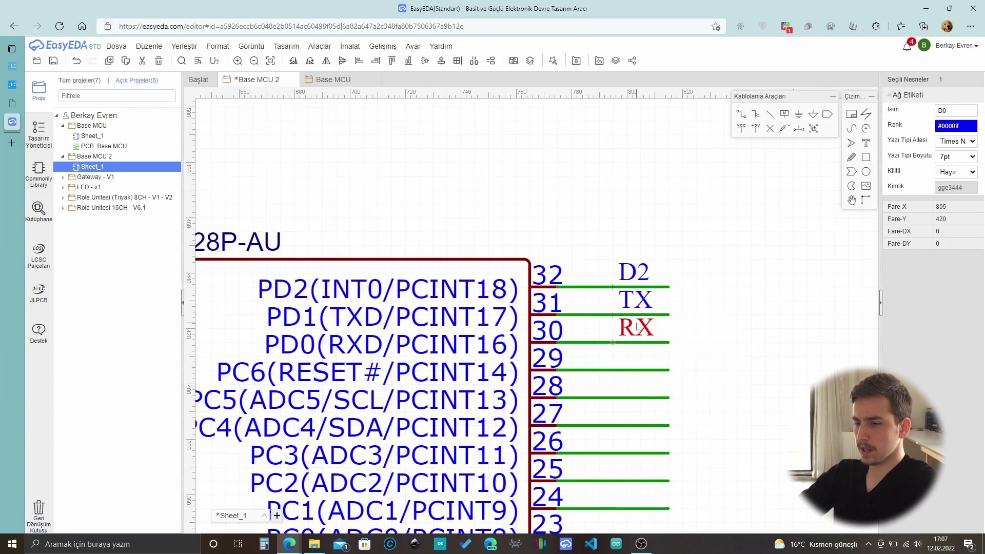
click(757, 321)
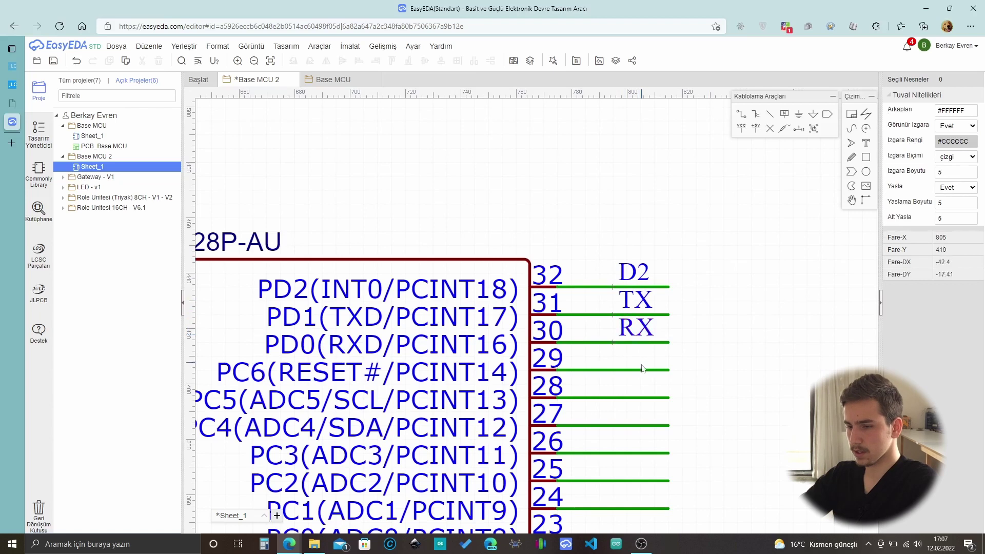
Place a net label on the pin 29 wire and name it RESET.
key(n)
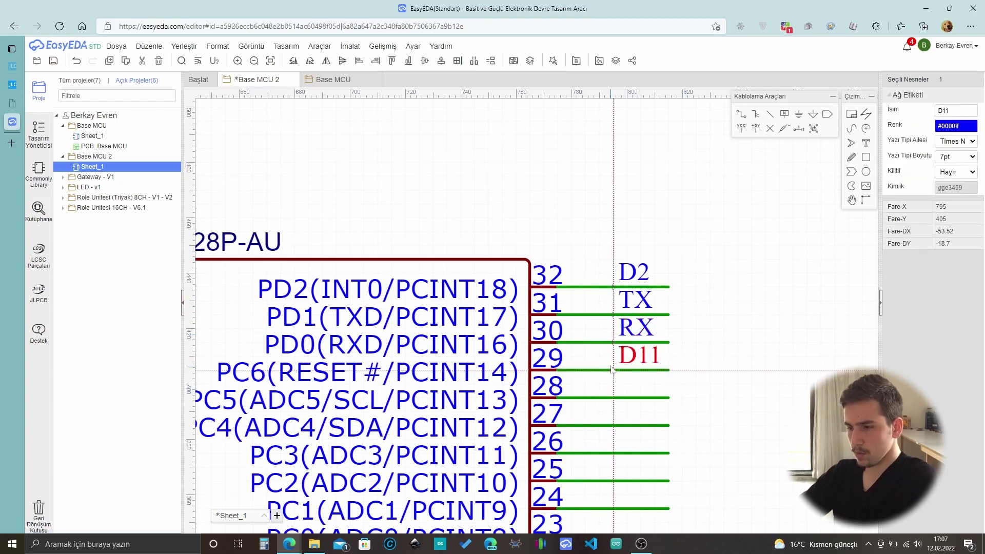
click(613, 369)
right_click(612, 370)
double_click(640, 352)
text(RESET)
key(Return)
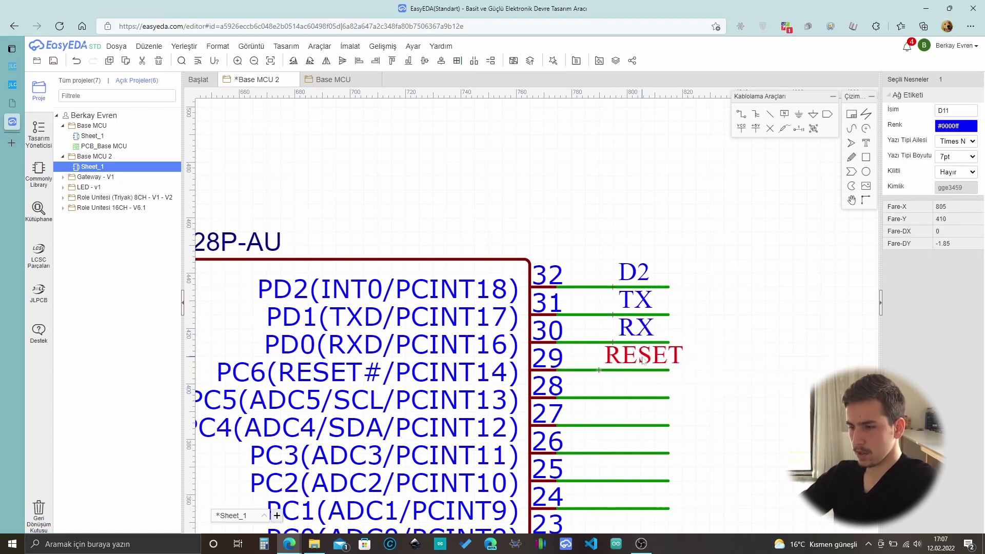
click(691, 353)
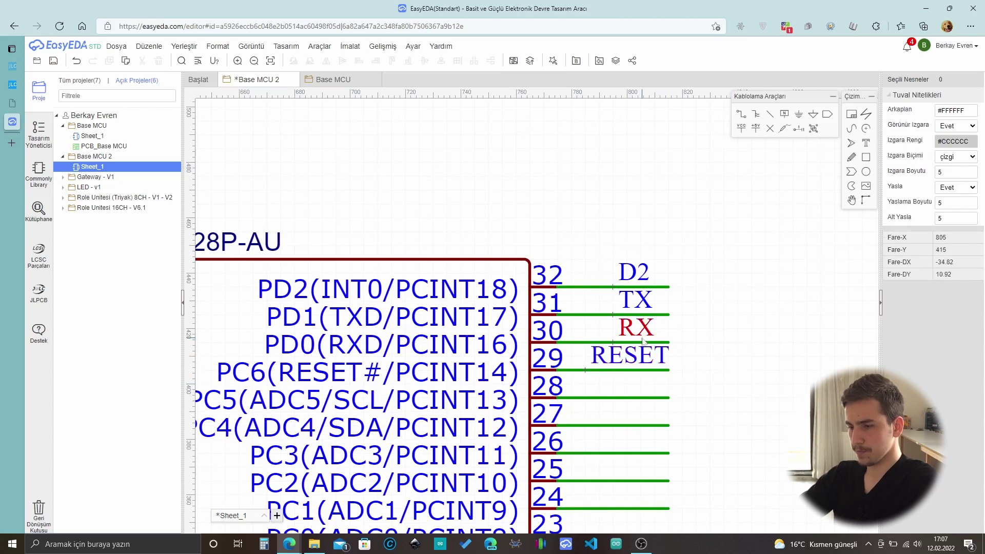
Shift the RX, TX and D2 labels left so they line up.
drag(635, 327, 597, 307)
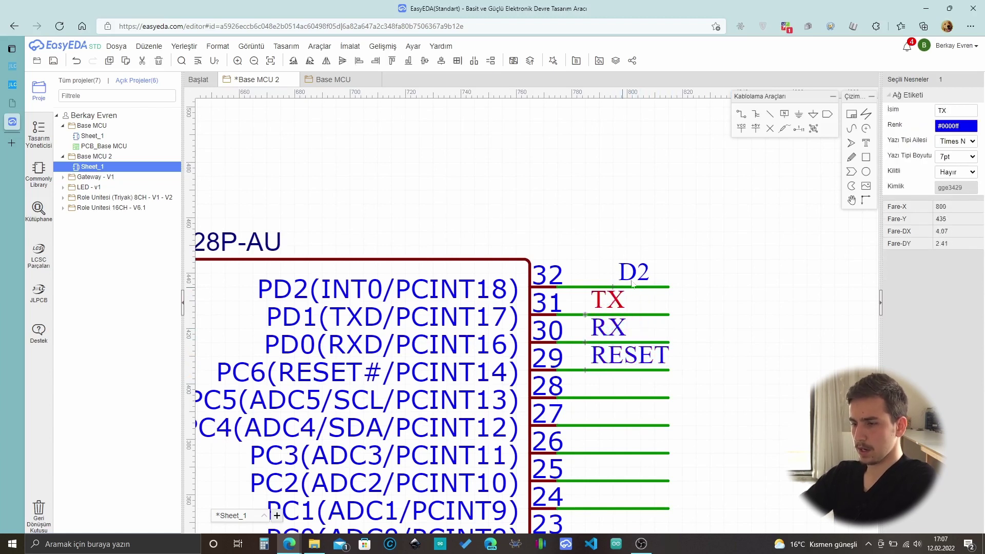
drag(644, 279, 617, 279)
click(669, 255)
scroll(672, 206, down, 1)
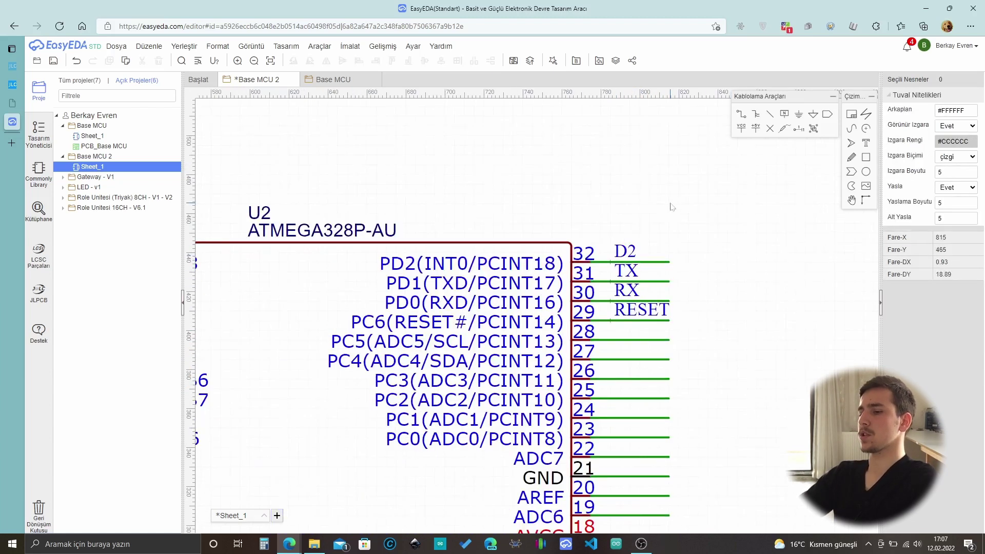
scroll(658, 398, up, 1)
scroll(638, 356, down, 3)
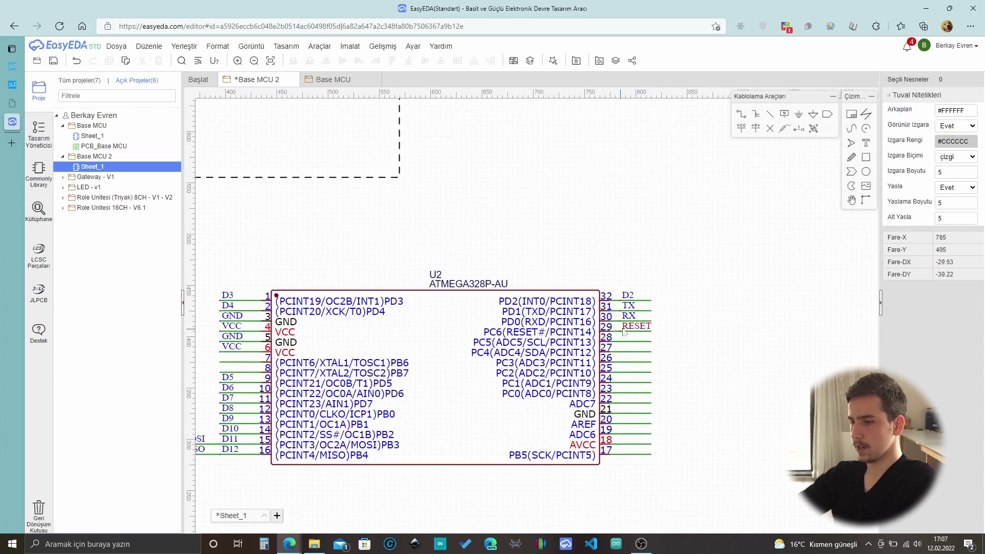
Label the pin 28 and pin 27 wires A5 and A4.
scroll(659, 332, up, 2)
scroll(660, 333, up, 2)
key(n)
click(593, 350)
double_click(607, 336)
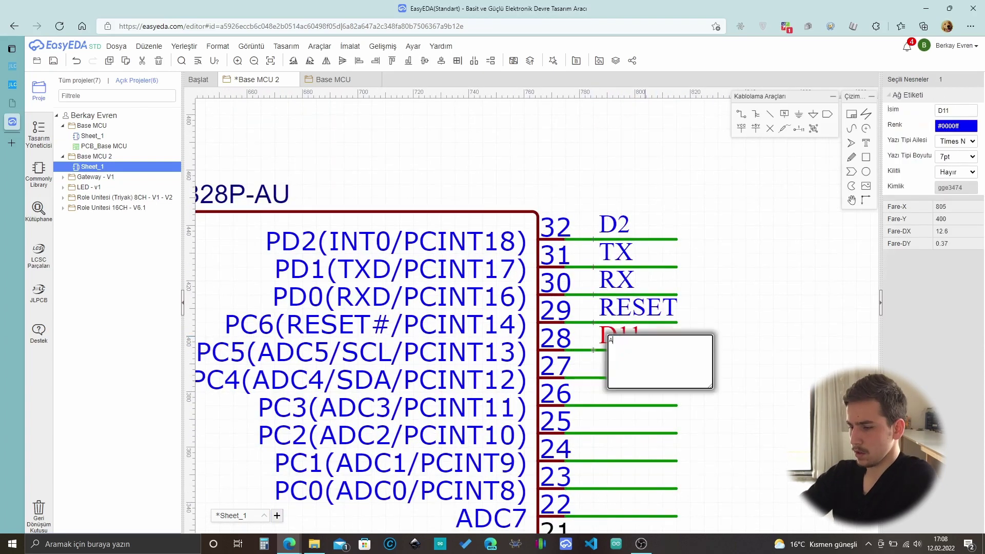
text(A5)
click(593, 377)
double_click(607, 366)
text(A4)
Place labels A3, A2, A1 and A0 on pins 26 down to 23.
click(617, 393)
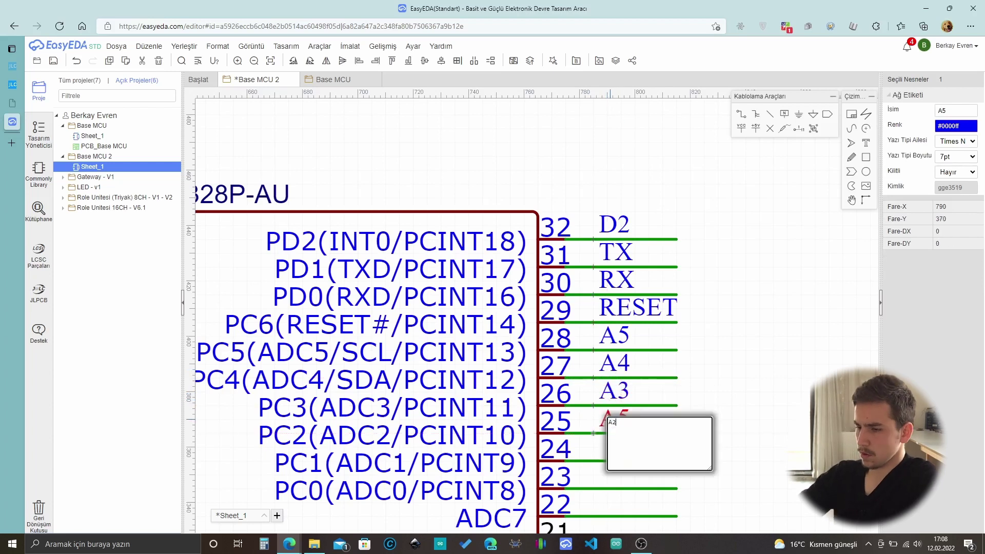
click(617, 419)
click(617, 447)
right_drag(636, 524, 649, 487)
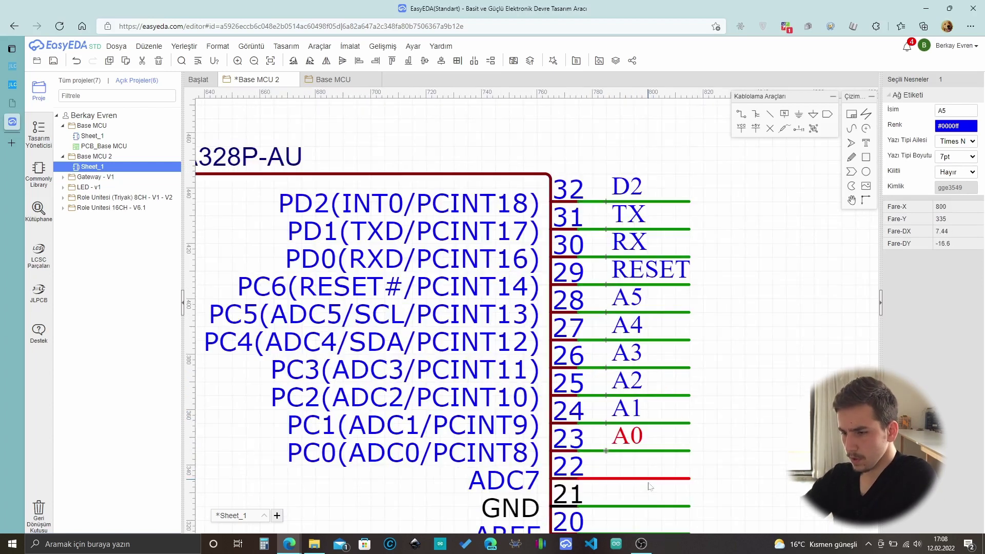
click(762, 424)
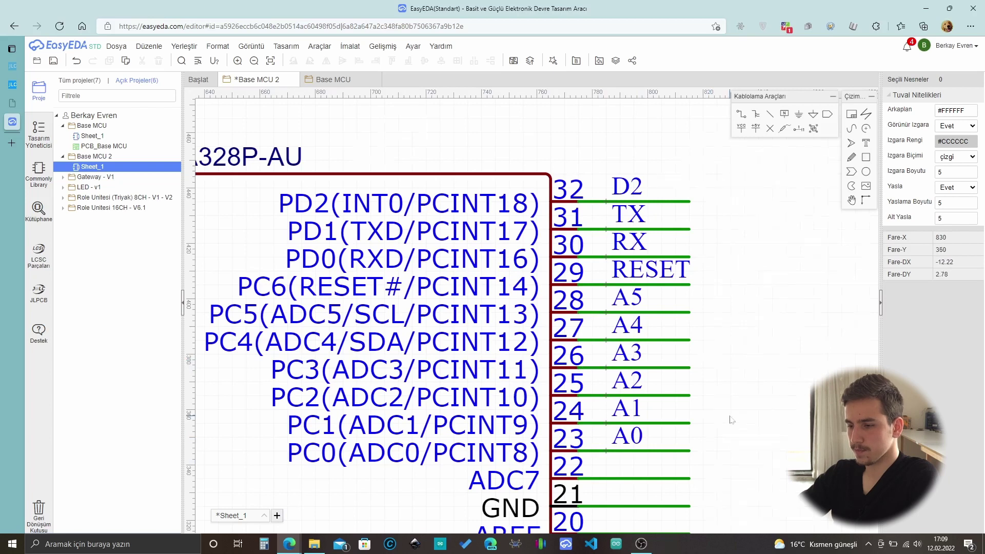
scroll(731, 418, down, 2)
right_drag(732, 417, 669, 301)
scroll(669, 301, up, 2)
Place net labels on pins 22, 19 and 21, naming the pin 21 label GND.
key(ctrl+v)
click(554, 359)
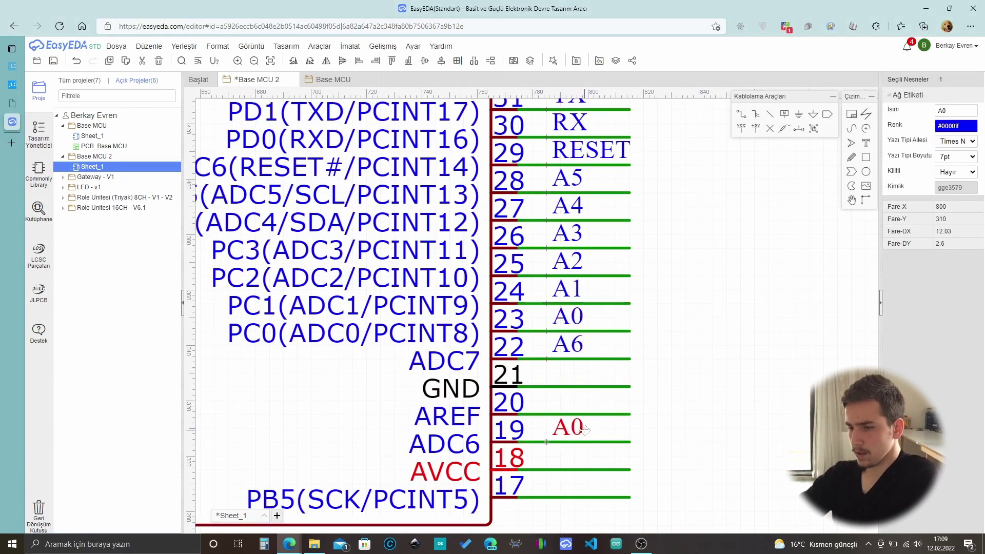
click(554, 442)
key(Escape)
key(ctrl+v)
click(552, 386)
text(GND)
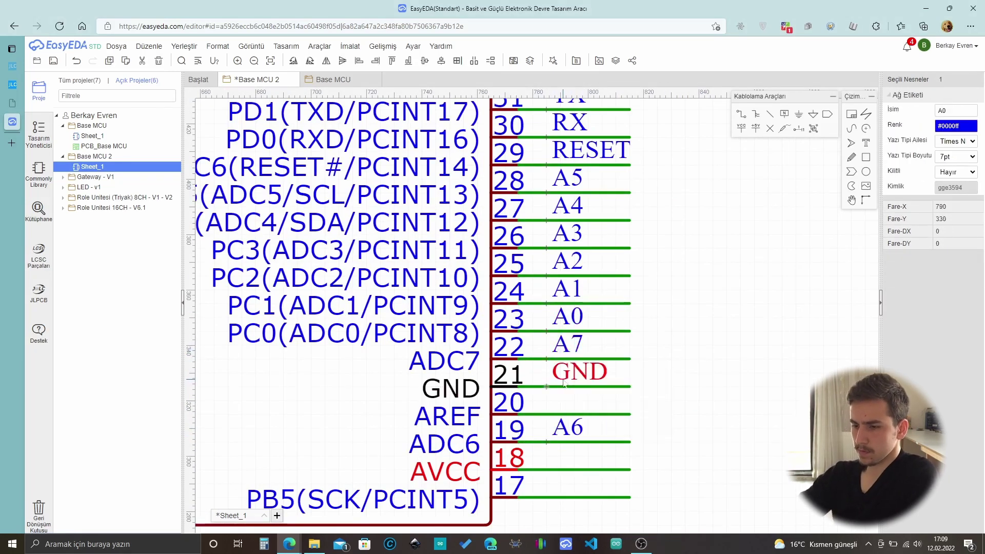
click(687, 390)
Add an AREF label on pin 20 and a VCC label on pin 18.
key(ctrl+v)
click(552, 414)
text(AREF)
click(723, 405)
key(n)
click(554, 469)
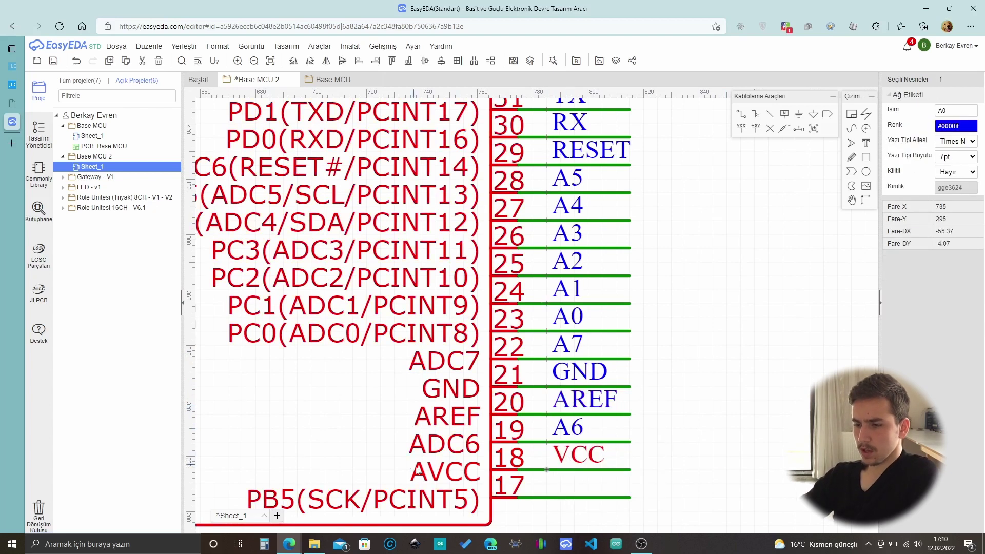
key(Escape)
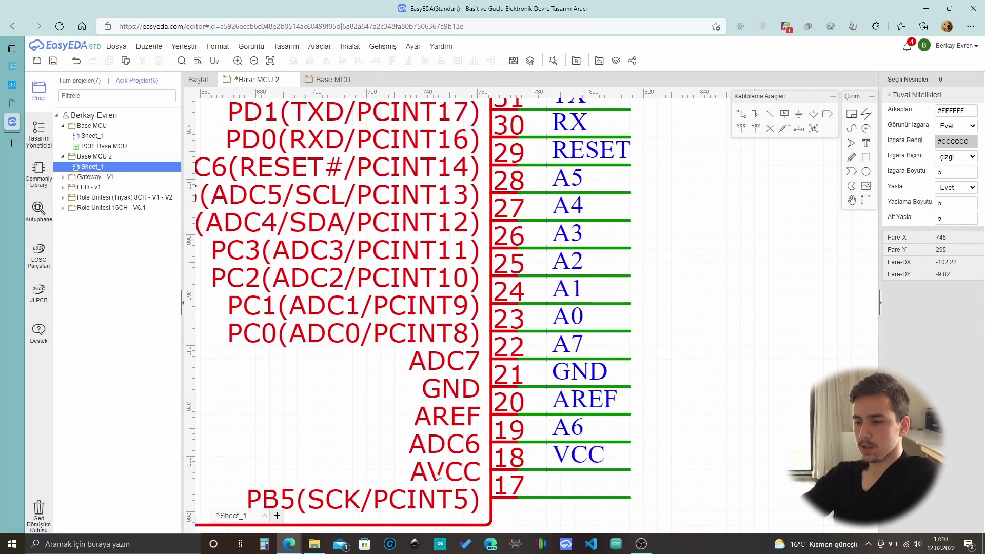
click(693, 446)
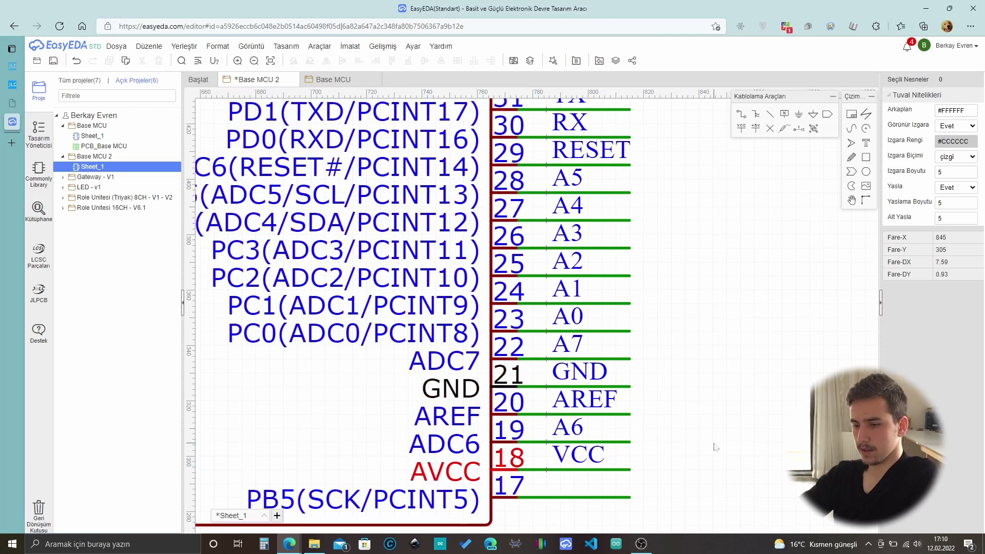
Extend U2's pin 17 wire further to the right.
scroll(717, 447, down, 3)
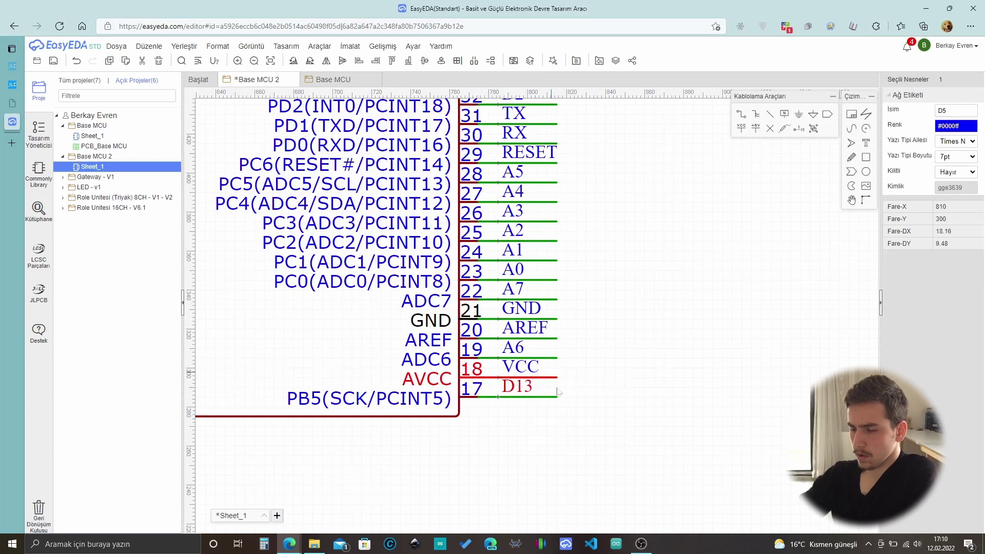
click(558, 397)
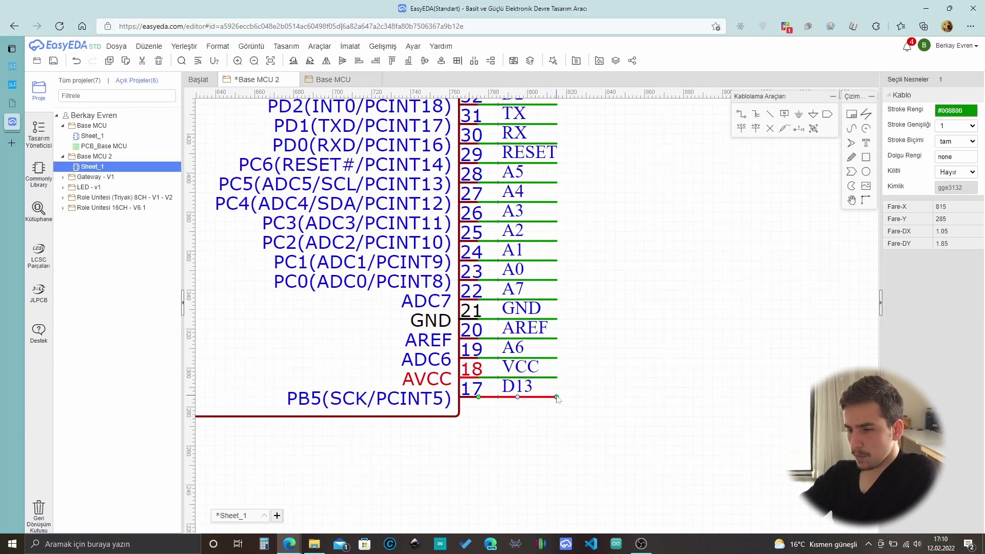
drag(557, 397, 636, 395)
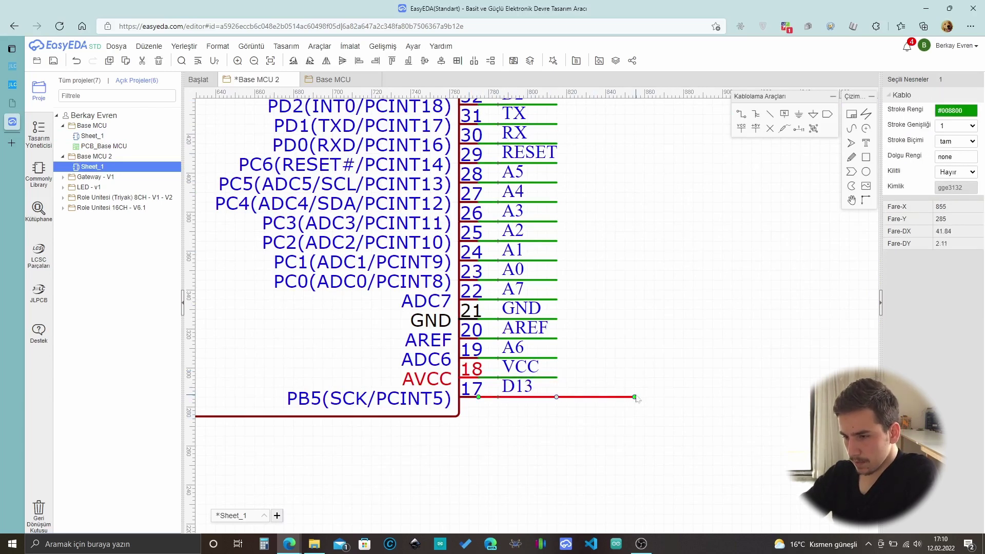
click(527, 411)
Place a net label at the pin 17 wire's end and name it SCK.
key(ctrl+v)
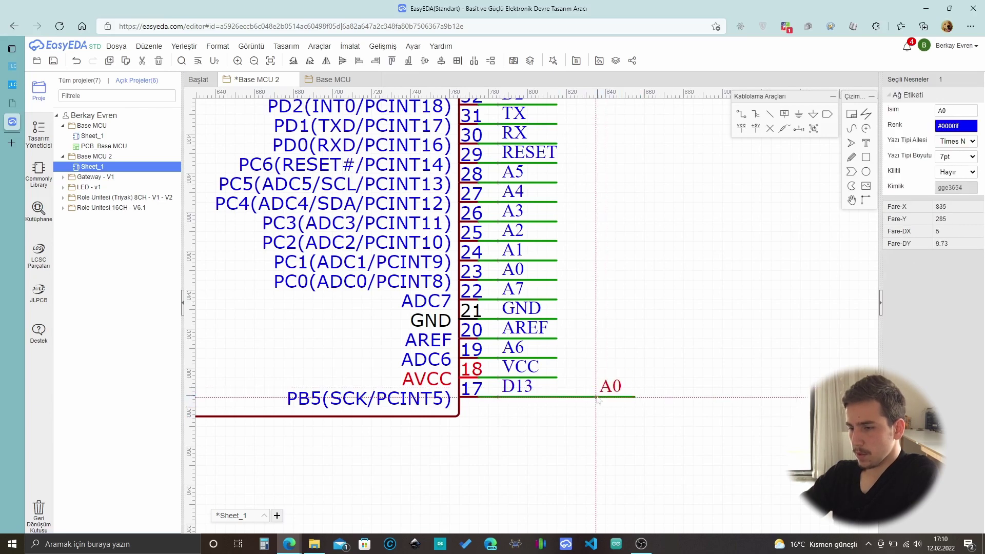
click(587, 396)
double_click(602, 388)
text(s)
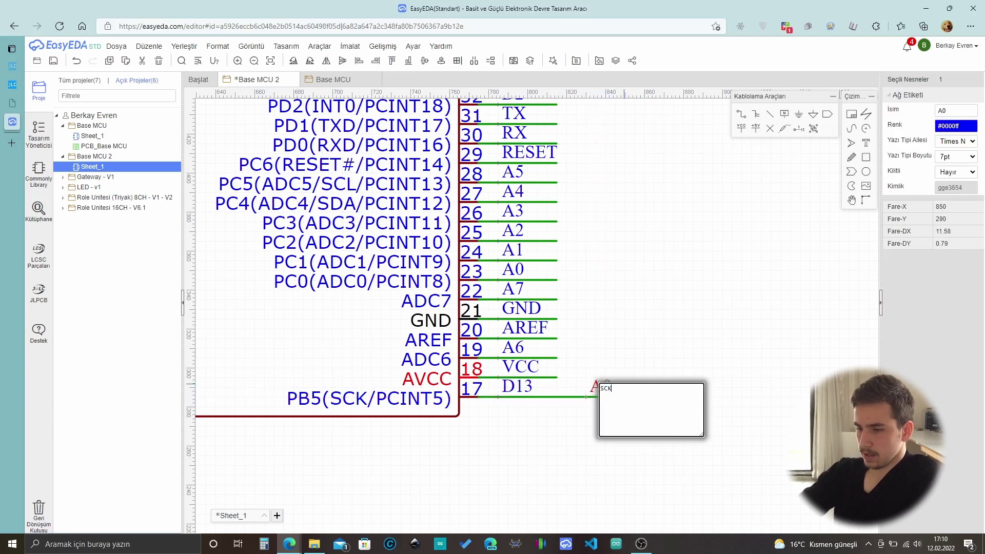
key(Return)
click(692, 379)
scroll(658, 423, down, 3)
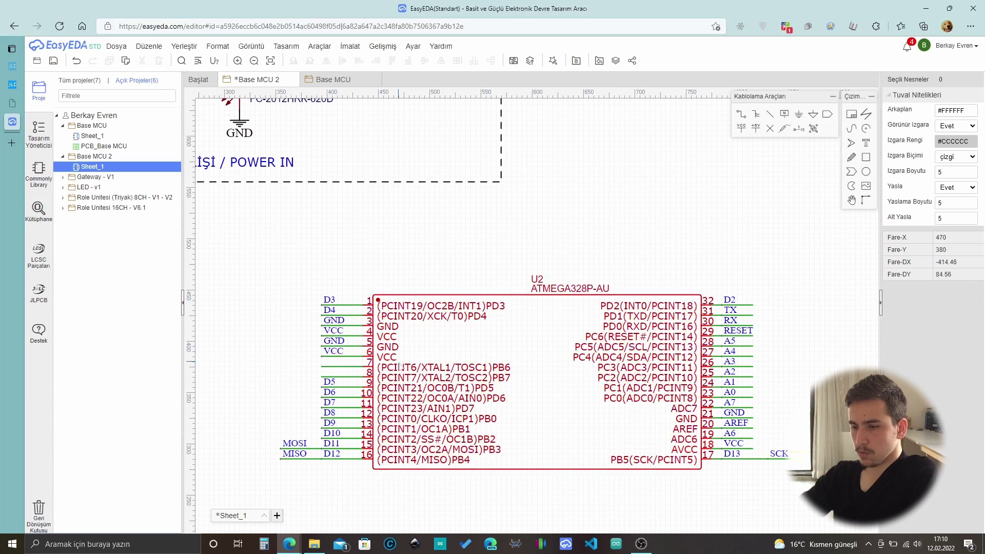
scroll(338, 366, up, 3)
scroll(562, 378, down, 1)
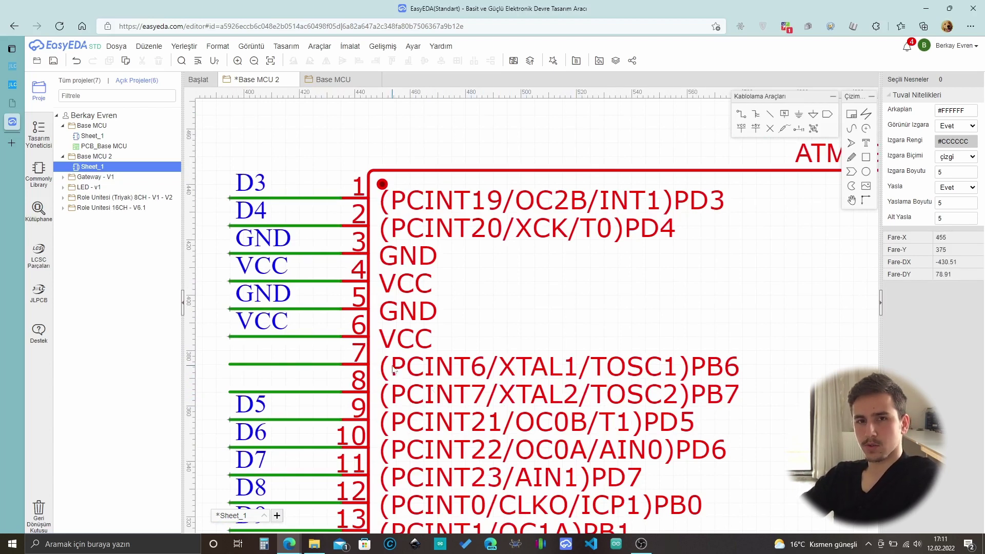
scroll(444, 384, down, 2)
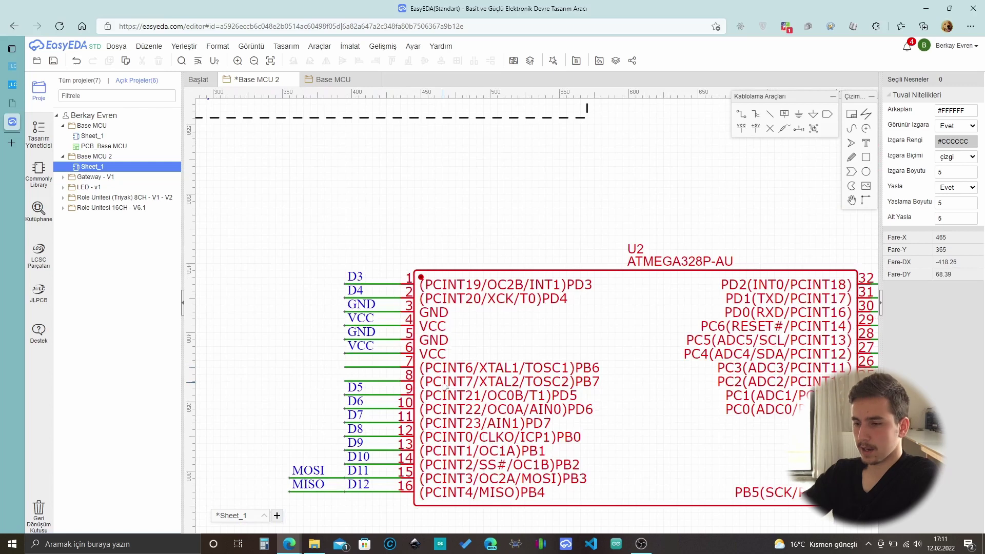
click(10, 85)
click(12, 122)
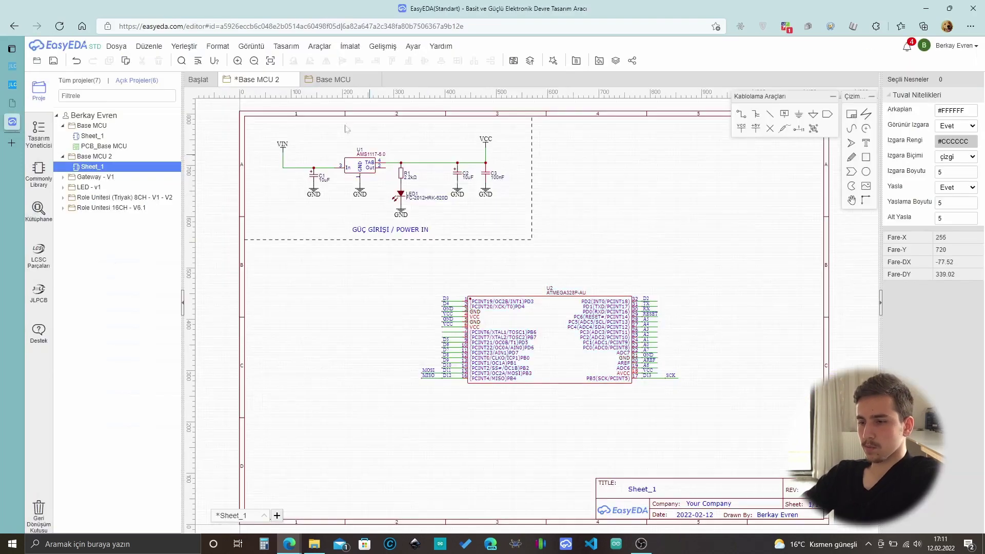
scroll(414, 198, up, 2)
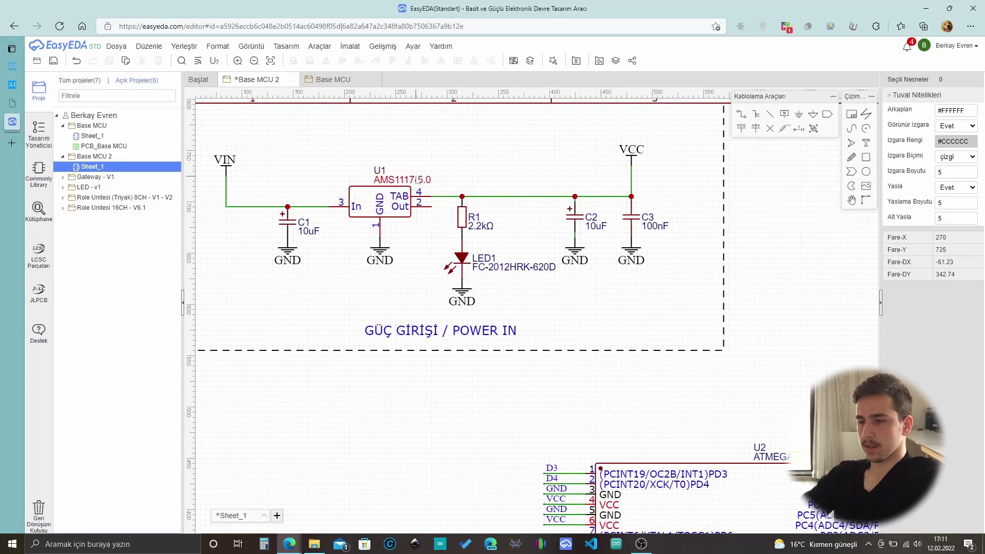
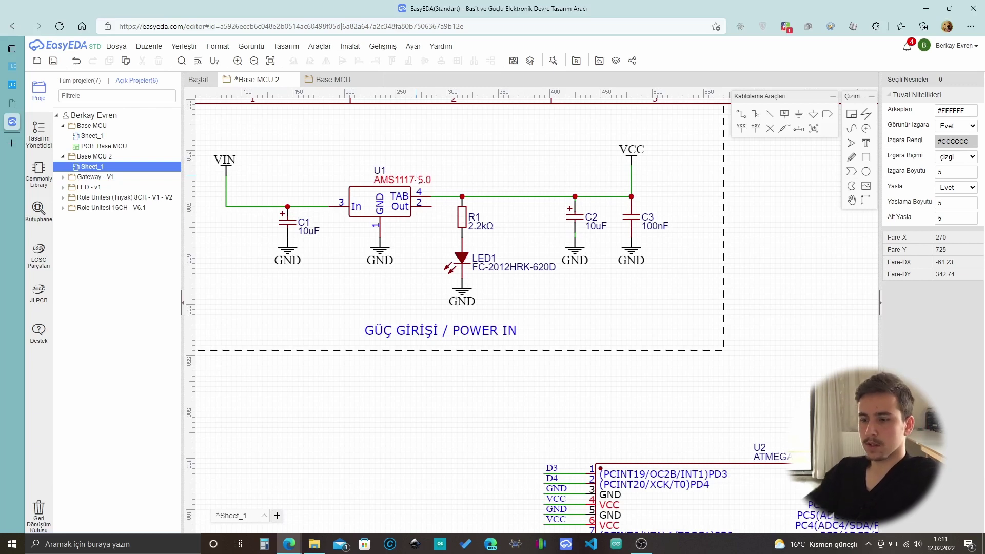
Search JLCPCB Parts Library for 16MHZ and copy crystal X322516MLB4SI's part number C13738.
click(13, 84)
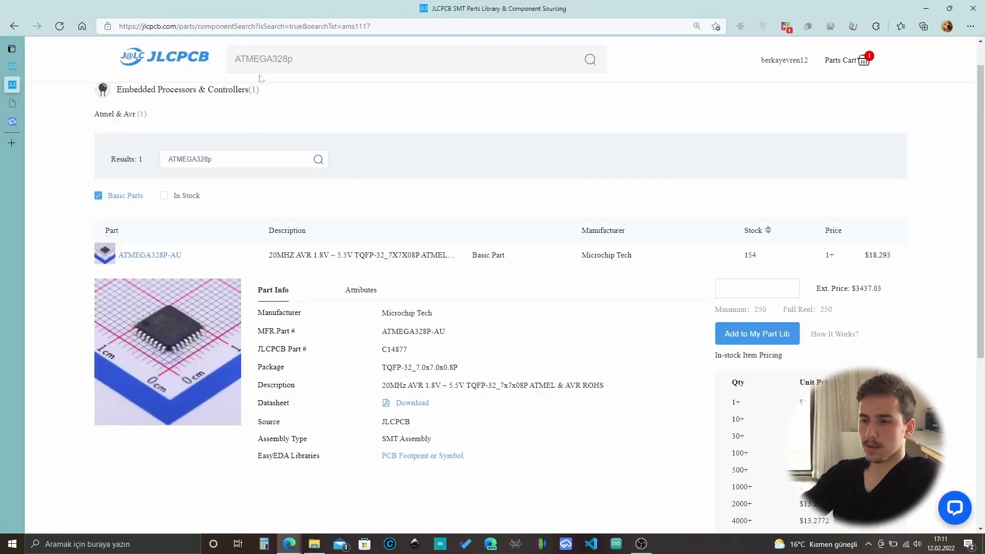
double_click(263, 59)
text(16MHZ)
key(Return)
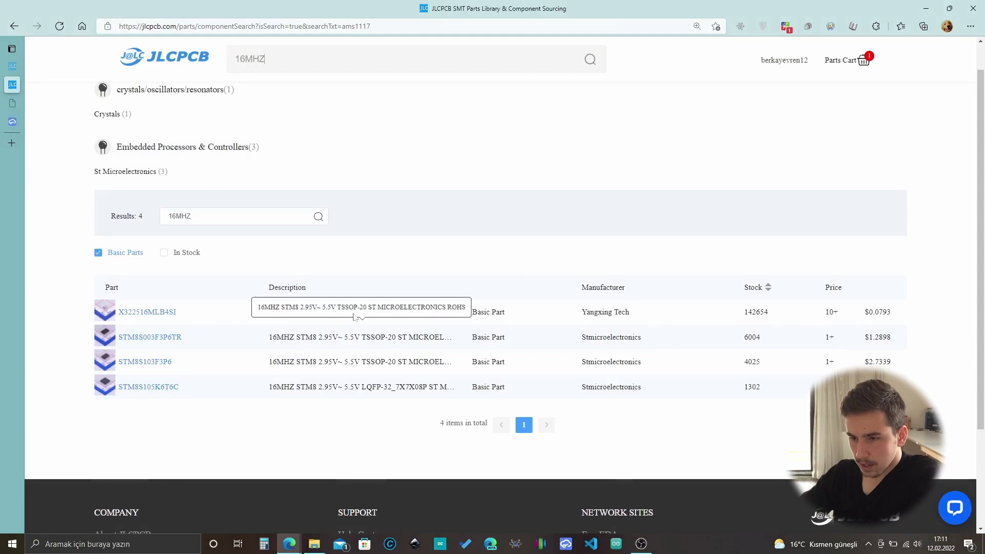
click(198, 312)
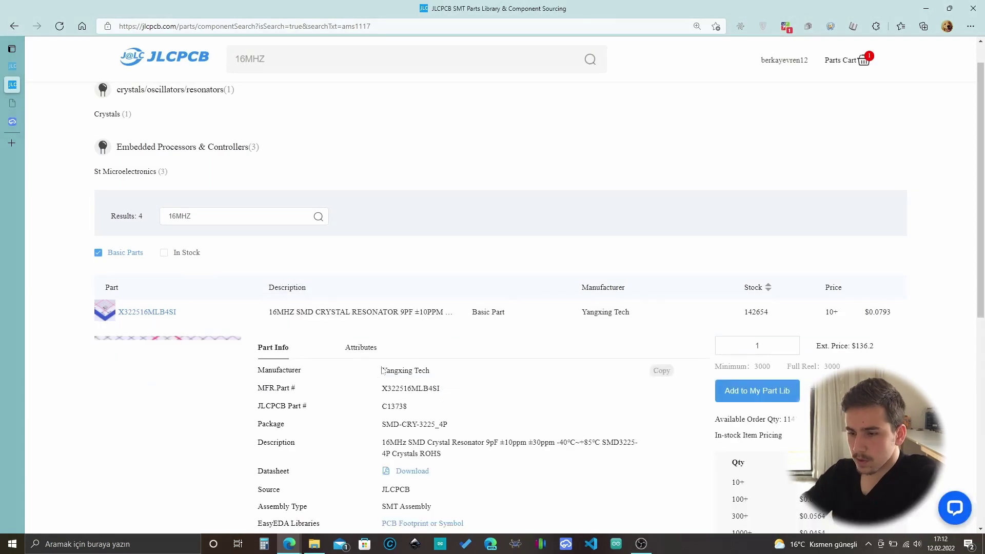
scroll(349, 355, down, 2)
double_click(394, 332)
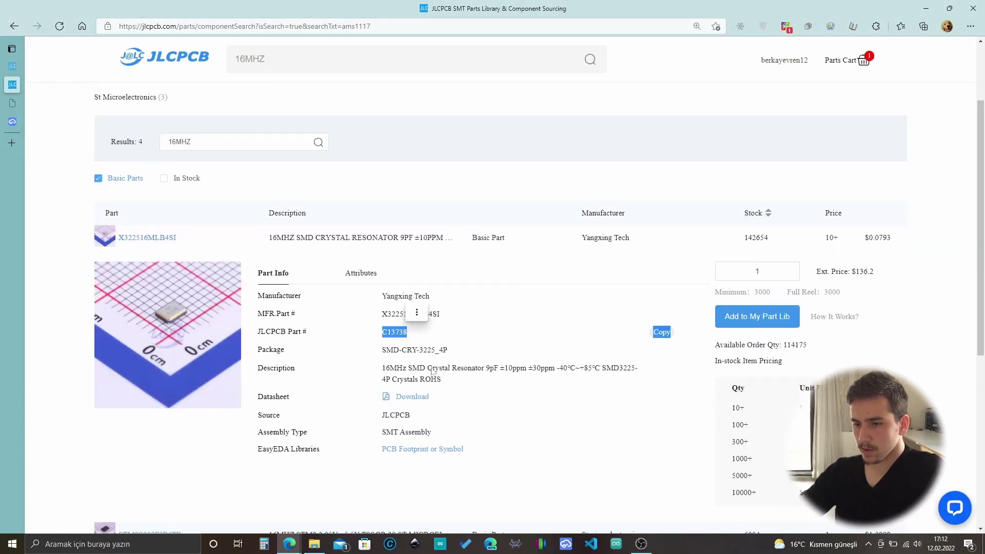
Paste C13738 as the search term in EasyEDA's component library.
click(12, 122)
click(39, 210)
double_click(435, 169)
text(C13738Copy)
key(Return)
Search the library for C13738 and place the 16MHz crystal X1 left of the ATmega.
key(BackSpace)
key(BackSpace)
key(BackSpace)
key(BackSpace)
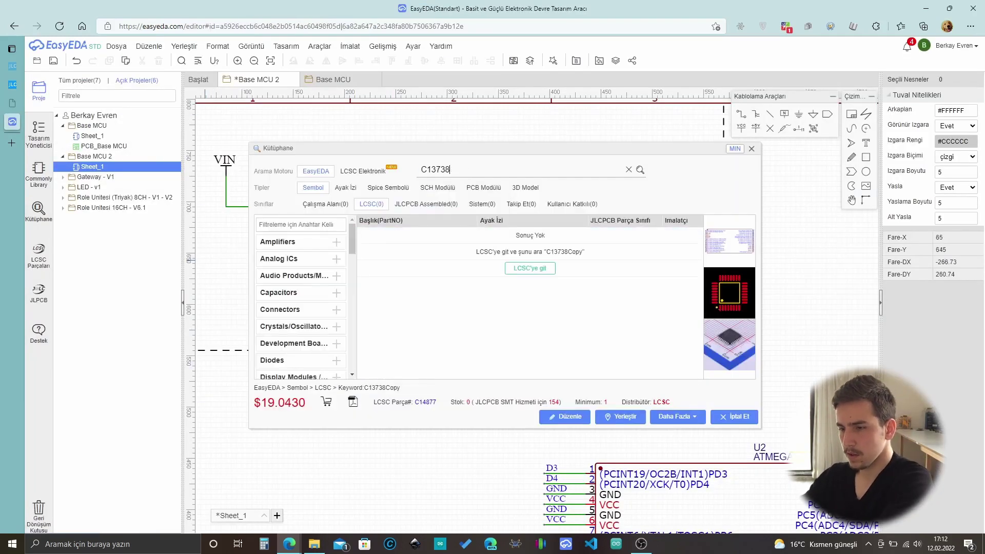
key(Return)
click(621, 416)
scroll(601, 420, up, 3)
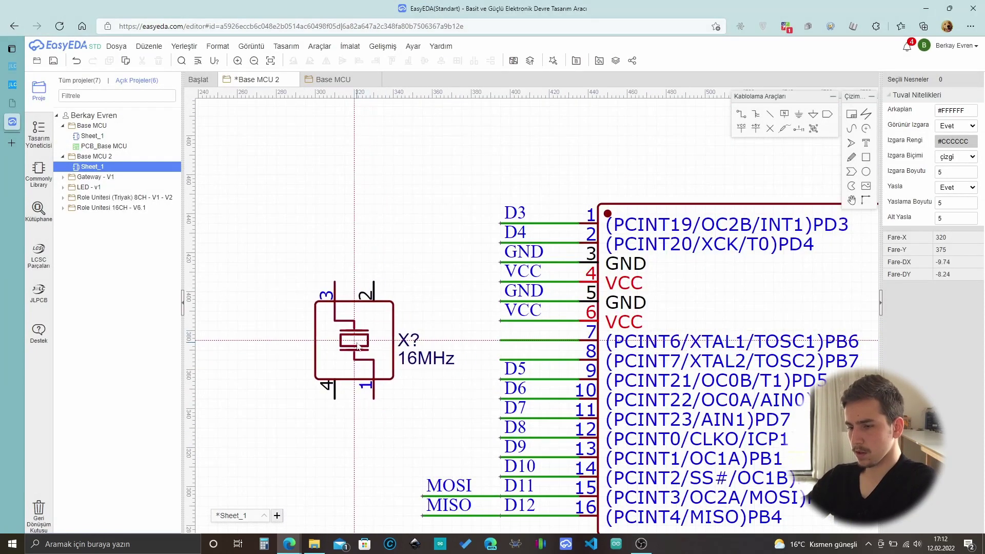
click(354, 340)
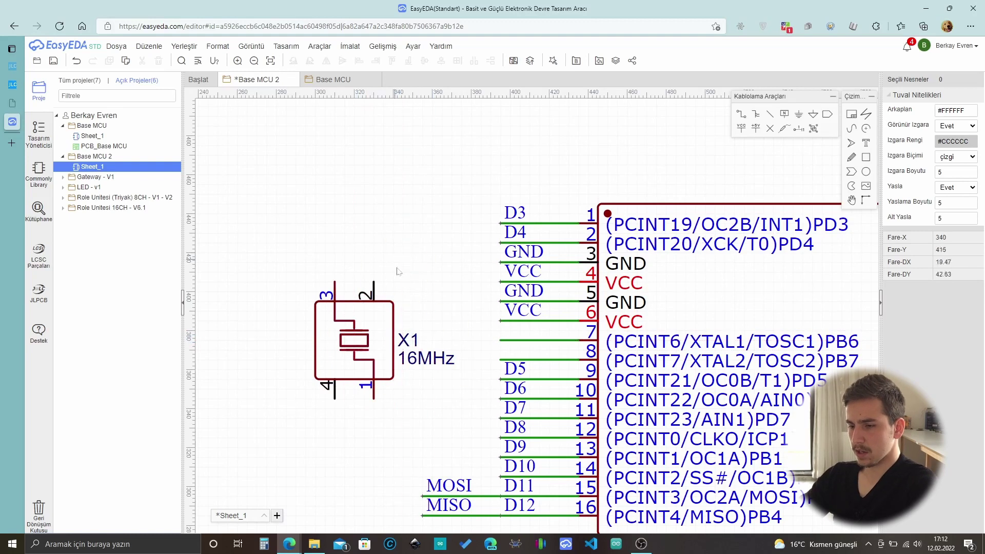
Wire crystal pin 3 to ATmega pin 7 and route a wire from pin 8 toward the crystal.
key(w)
click(334, 281)
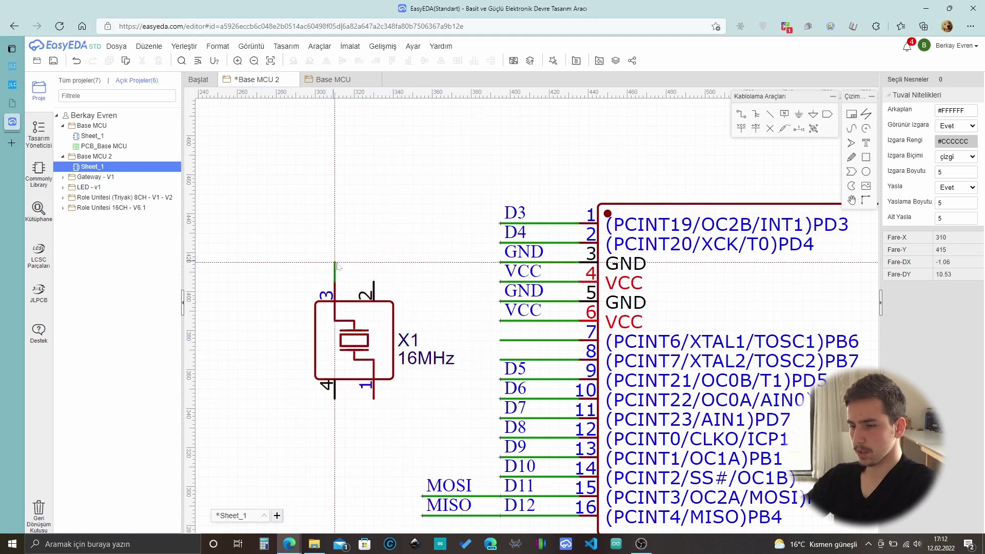
click(471, 272)
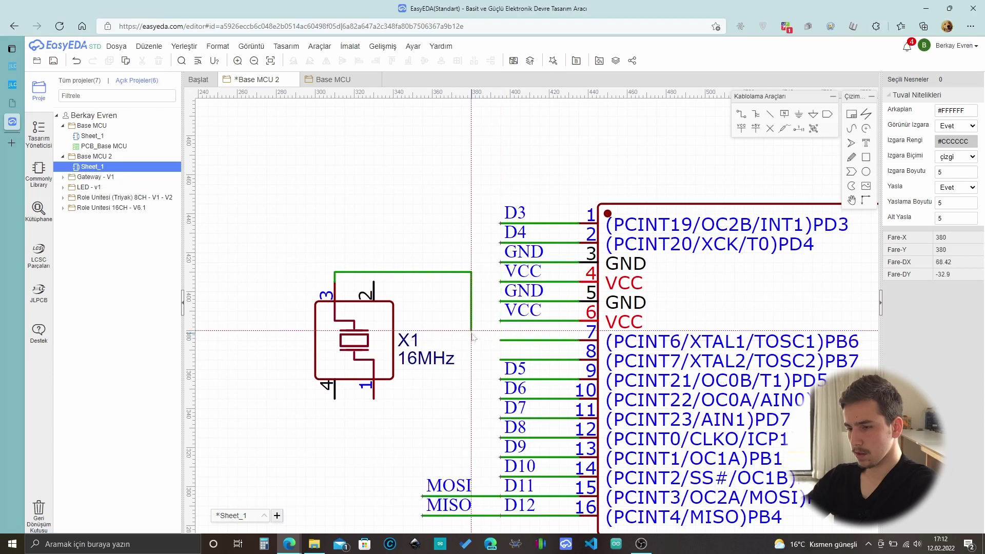
click(500, 340)
click(500, 359)
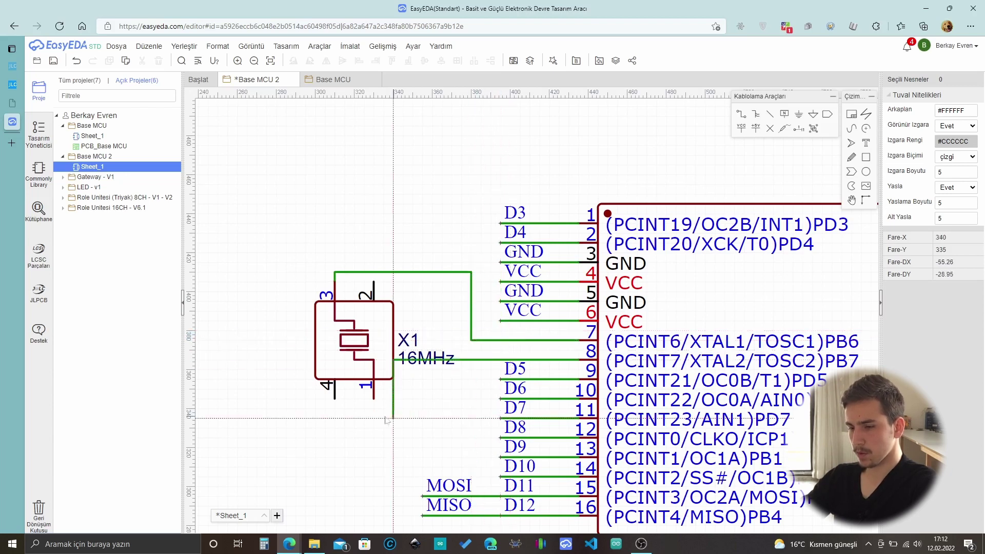
click(471, 409)
click(334, 399)
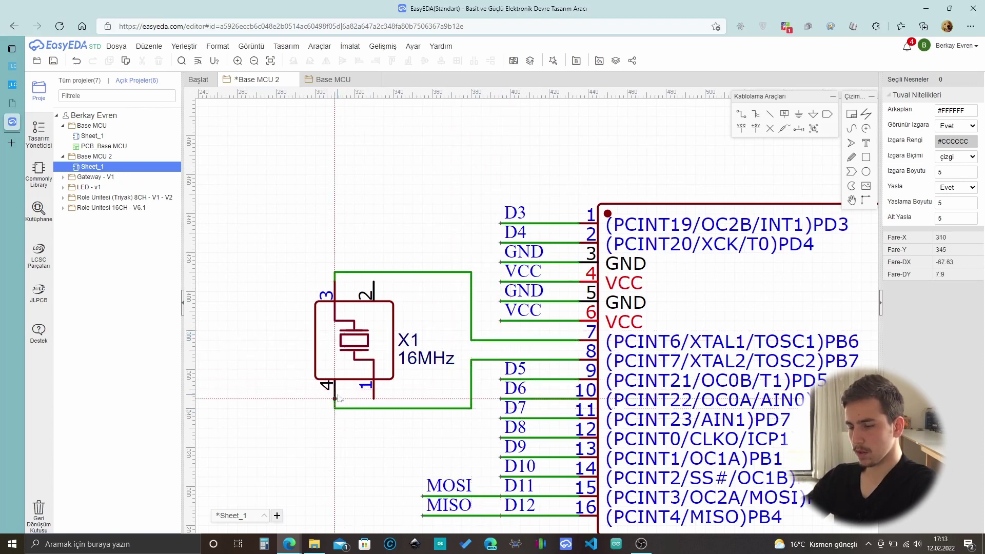
scroll(501, 353, down, 3)
scroll(502, 353, up, 4)
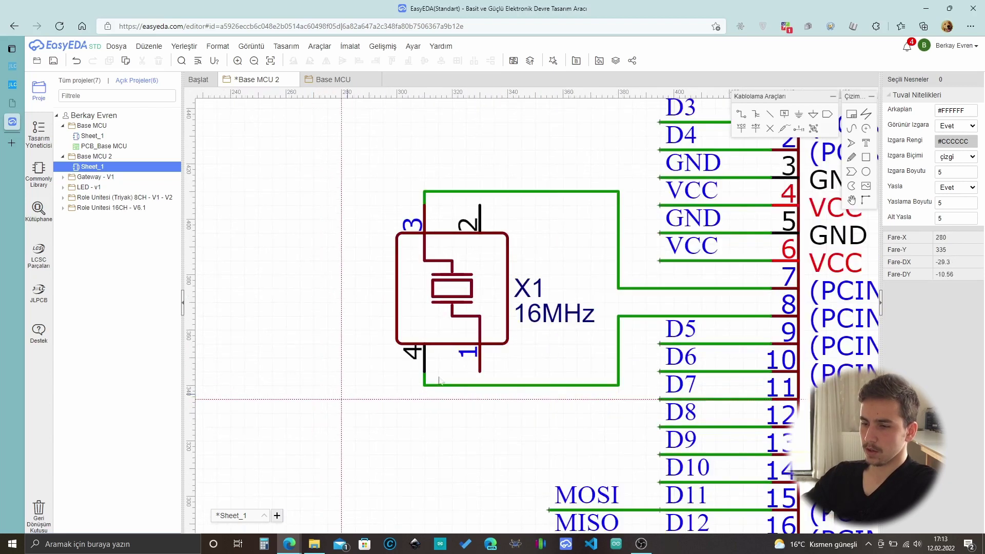
scroll(504, 352, down, 4)
scroll(506, 352, up, 3)
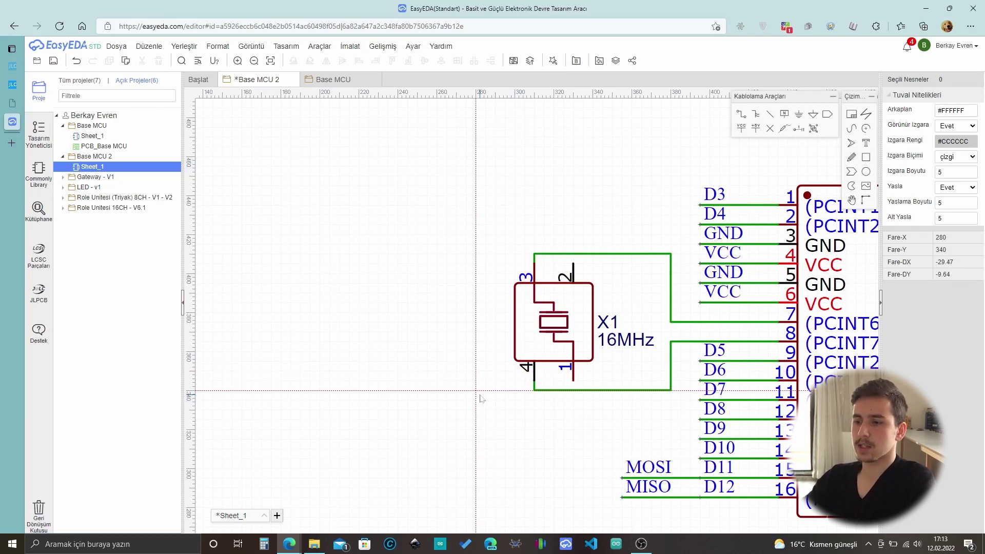
Delete the misrouted pin 8 wire and rewire crystal pin 1 to ATmega pin 8.
right_click(544, 395)
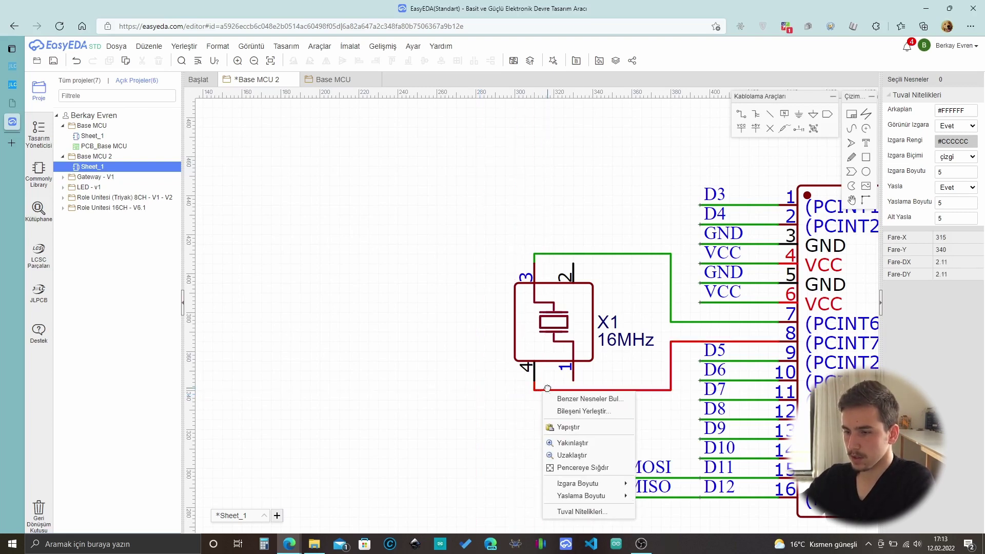
click(544, 391)
key(Delete)
click(574, 383)
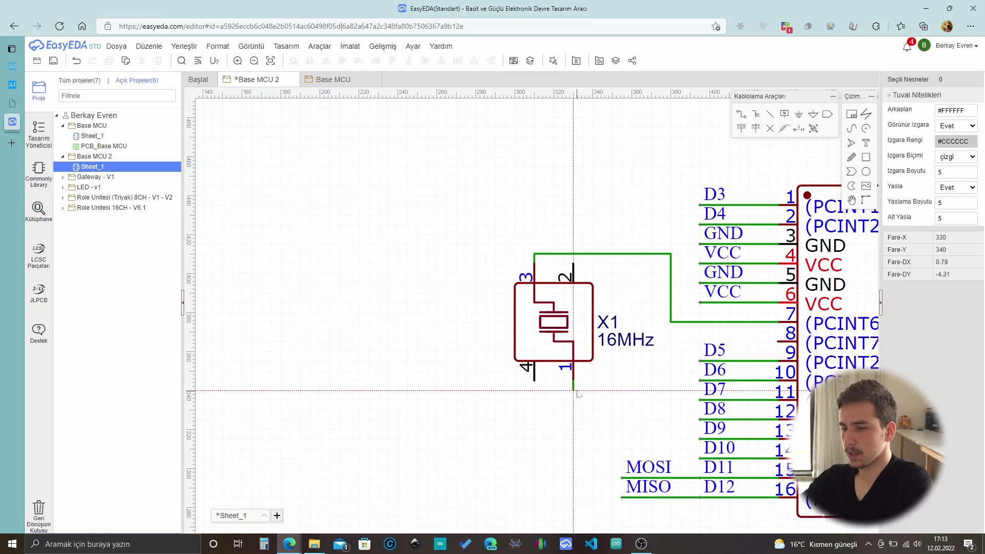
click(671, 342)
click(778, 342)
right_click(719, 323)
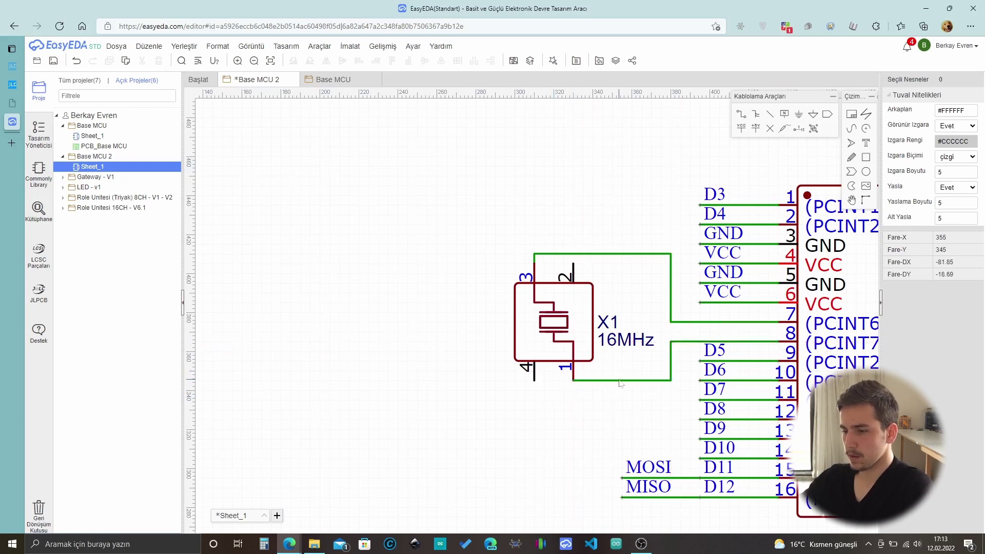
drag(619, 381, 621, 391)
click(622, 421)
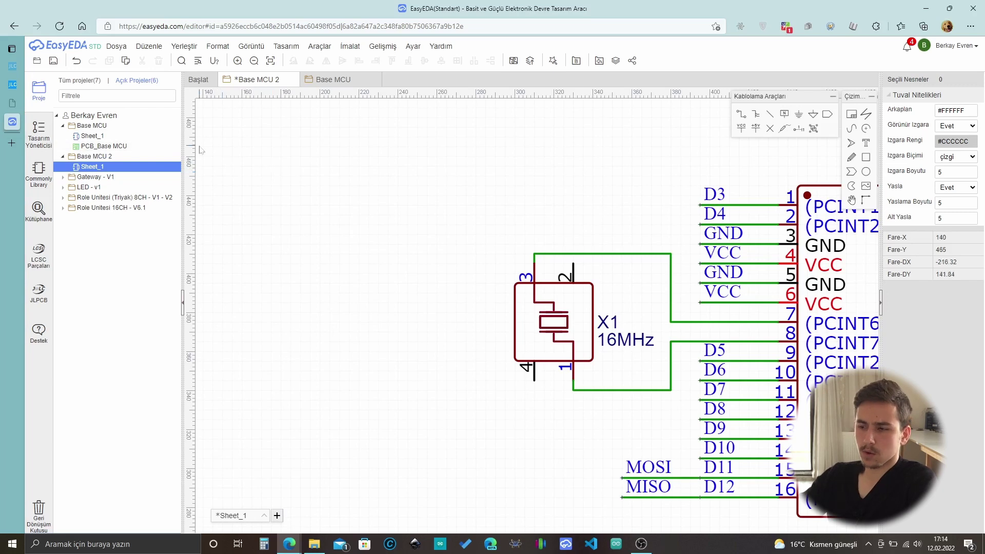
Read the 10pF/20pF load capacitance in the crystal's datasheet, then return to EasyEDA.
click(31, 84)
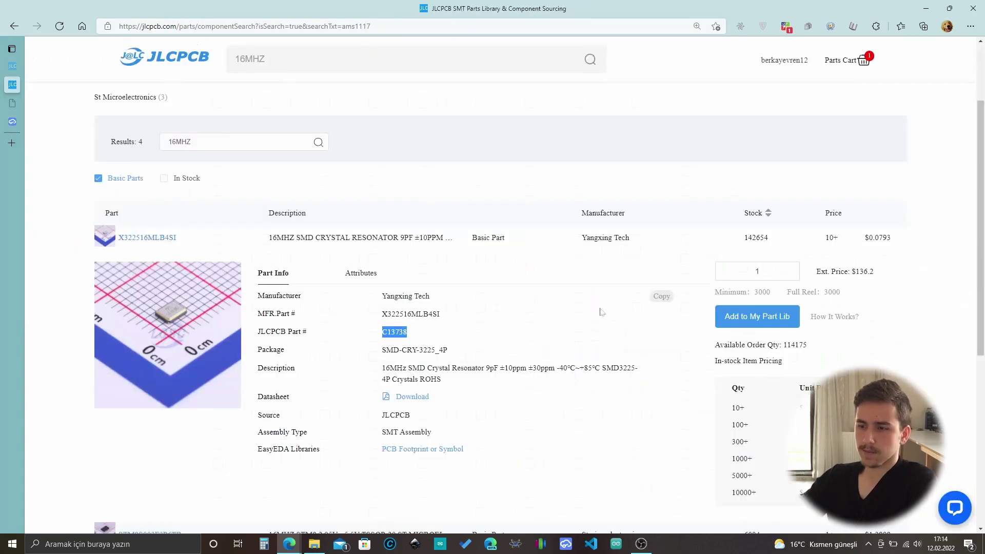
click(414, 397)
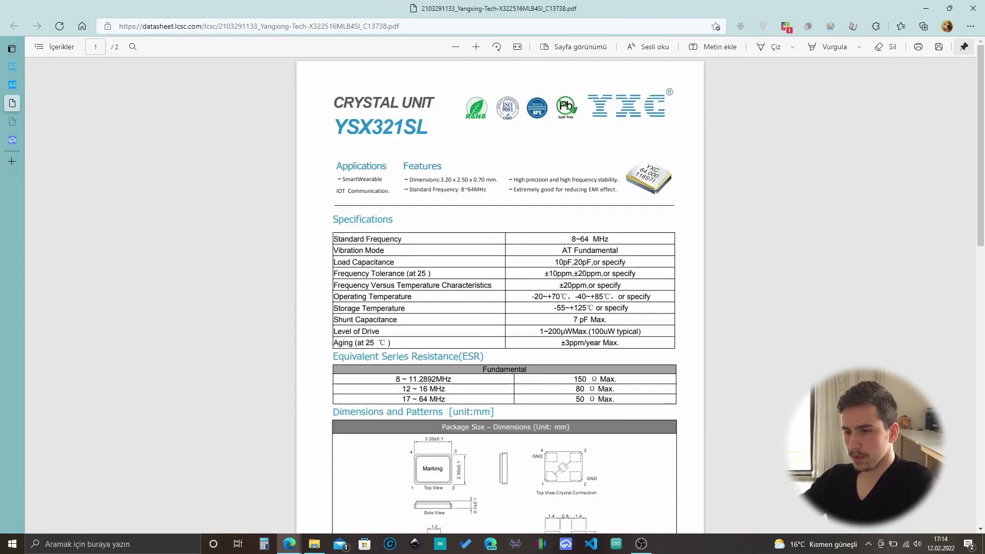
double_click(341, 262)
double_click(373, 262)
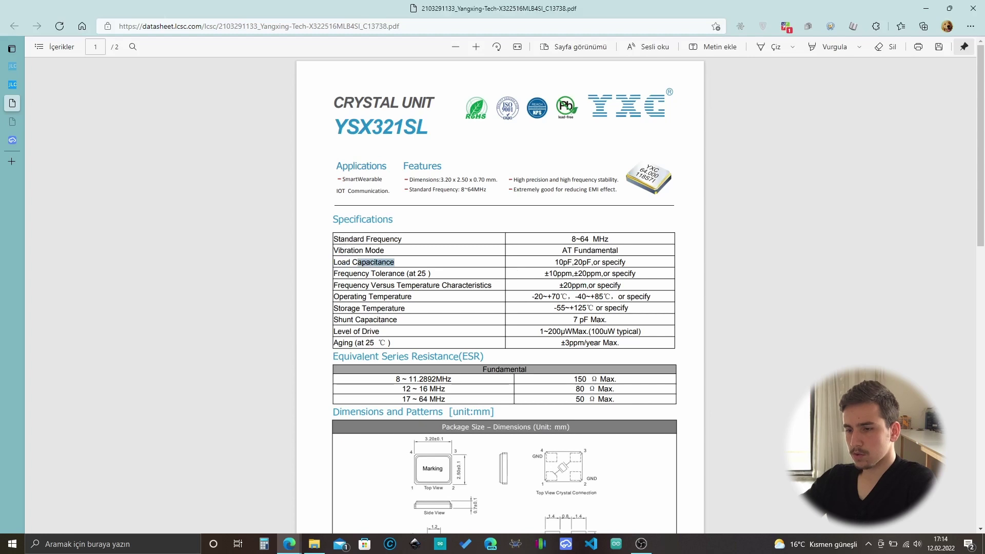
click(373, 262)
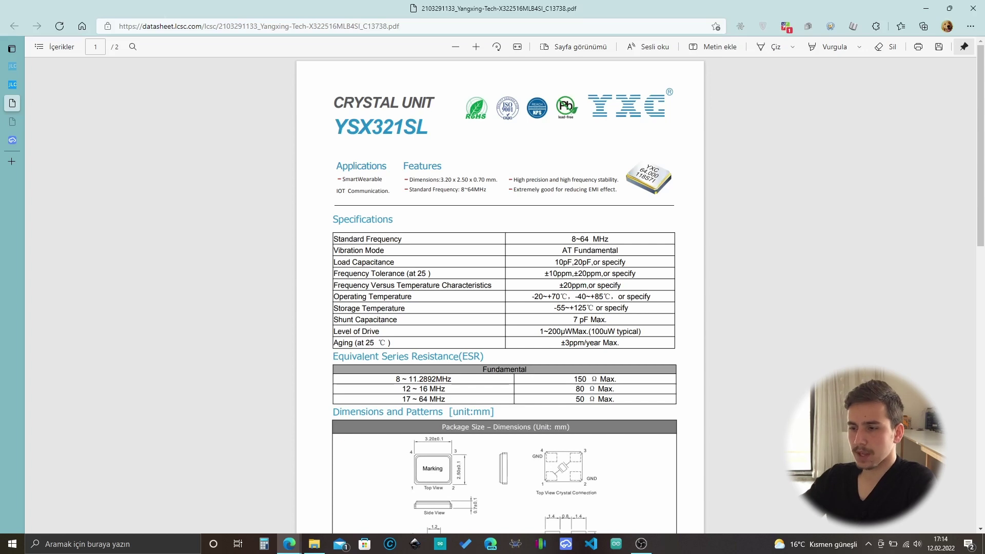
click(12, 140)
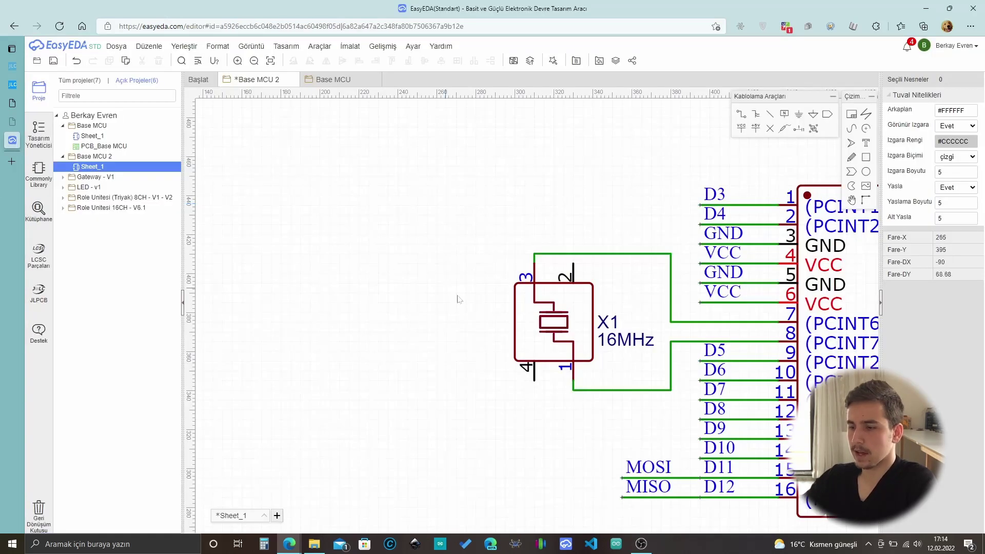
Search JLCPCB for 22pf and copy capacitor CL10C220JB8NNNC's part number C1653.
click(13, 85)
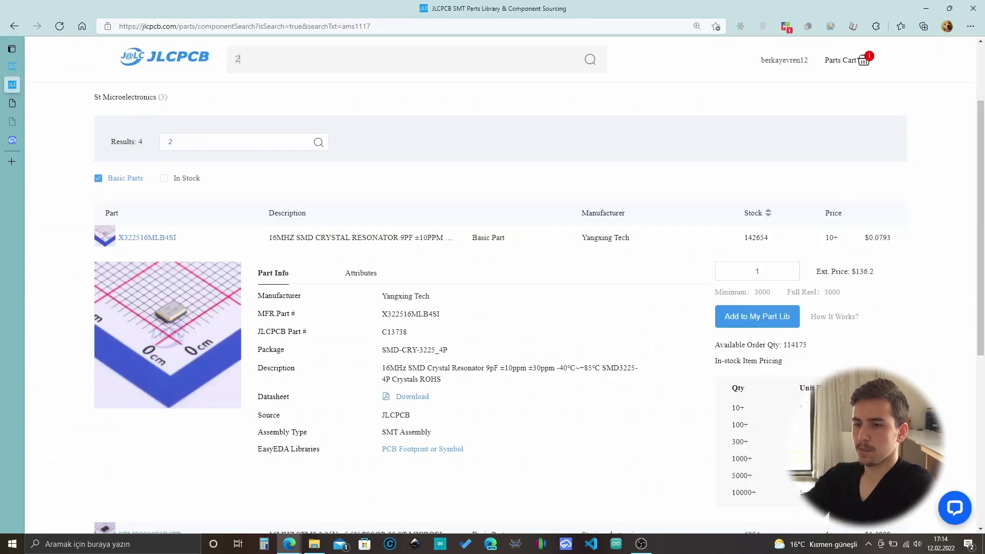
text(22pf)
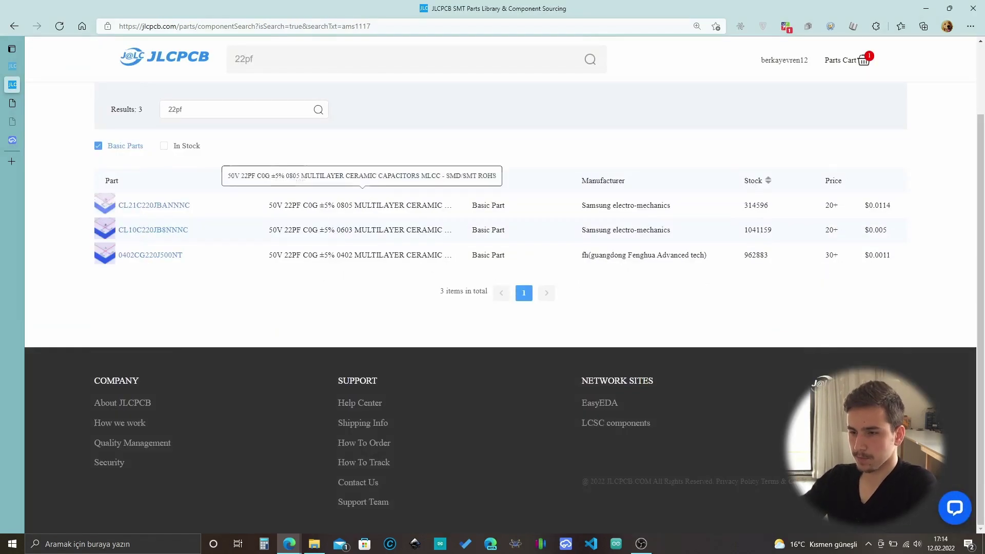
click(380, 223)
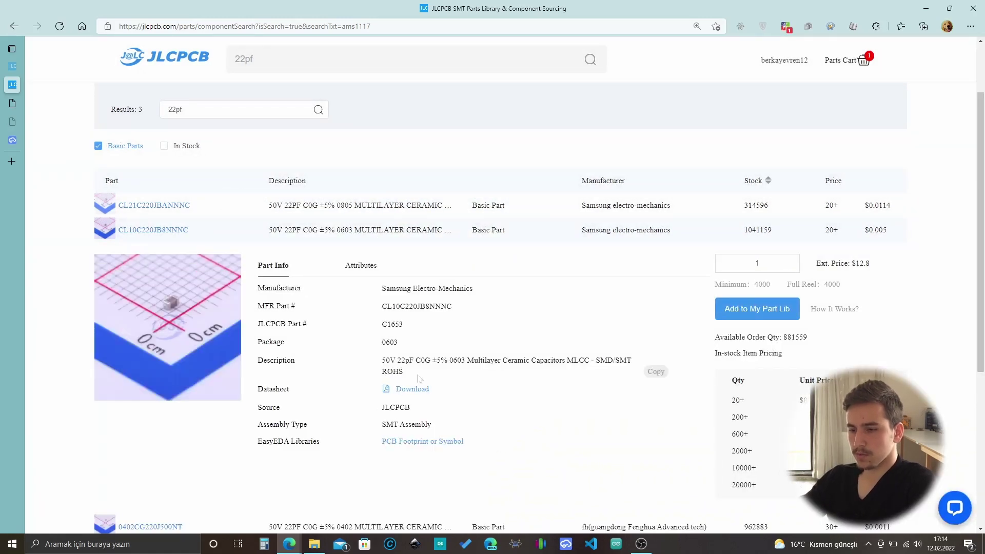
drag(404, 324, 382, 324)
key(ctrl+c)
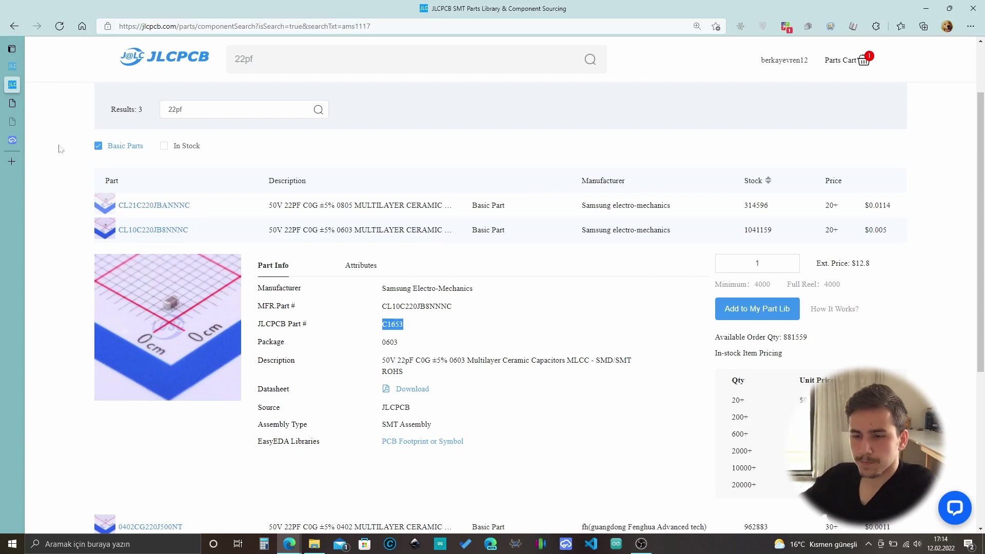
Search EasyEDA's library for C1653 and place the 22pF capacitor.
click(12, 140)
click(38, 211)
key(ctrl+v)
key(Return)
click(618, 415)
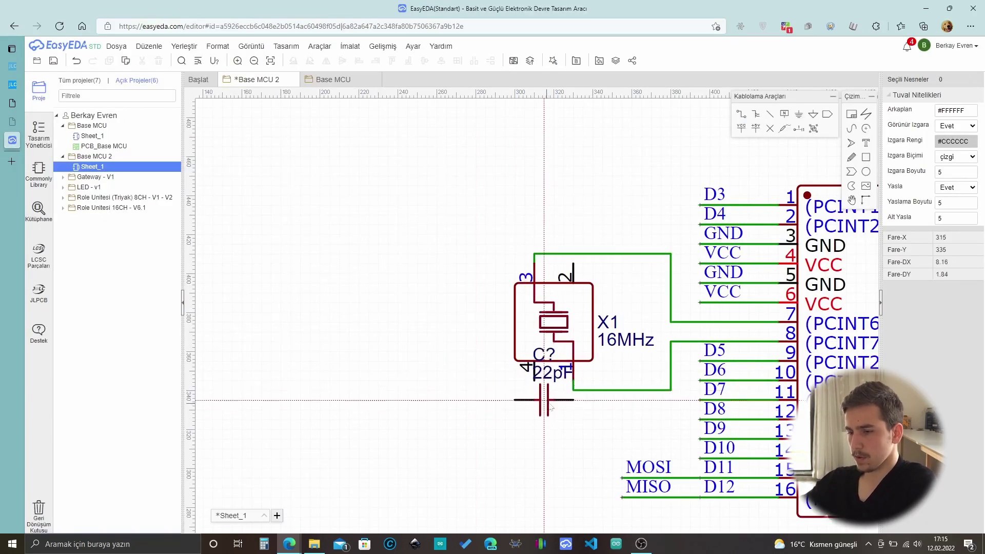
Place 22pF capacitors C4 and C5 and wire their right pins to the crystal's two pins.
click(452, 405)
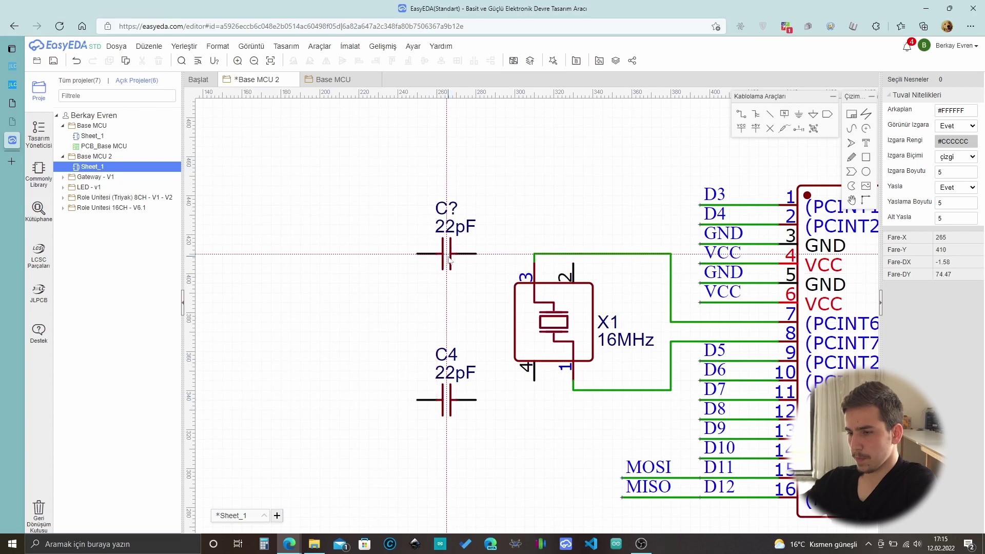
click(453, 261)
key(Escape)
key(w)
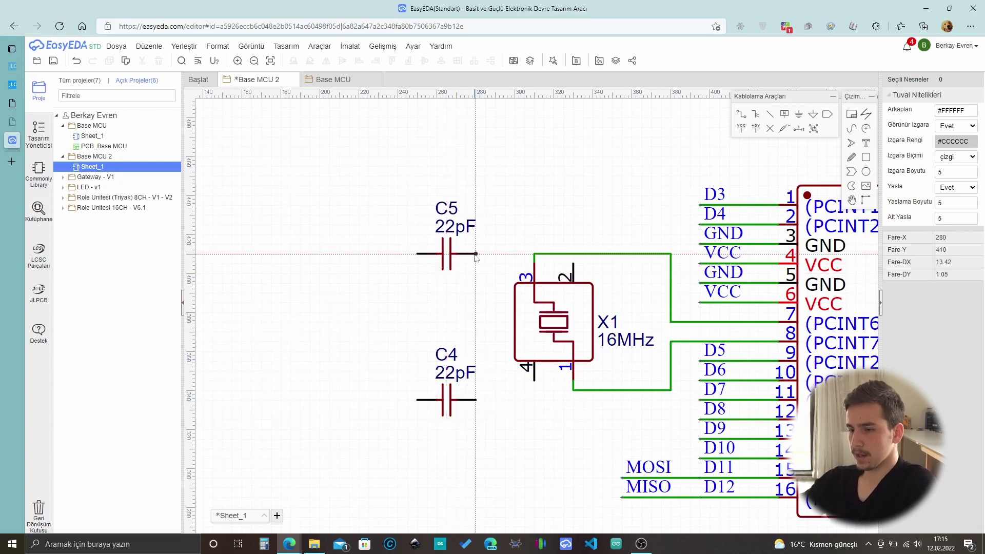
click(476, 253)
click(534, 253)
click(476, 400)
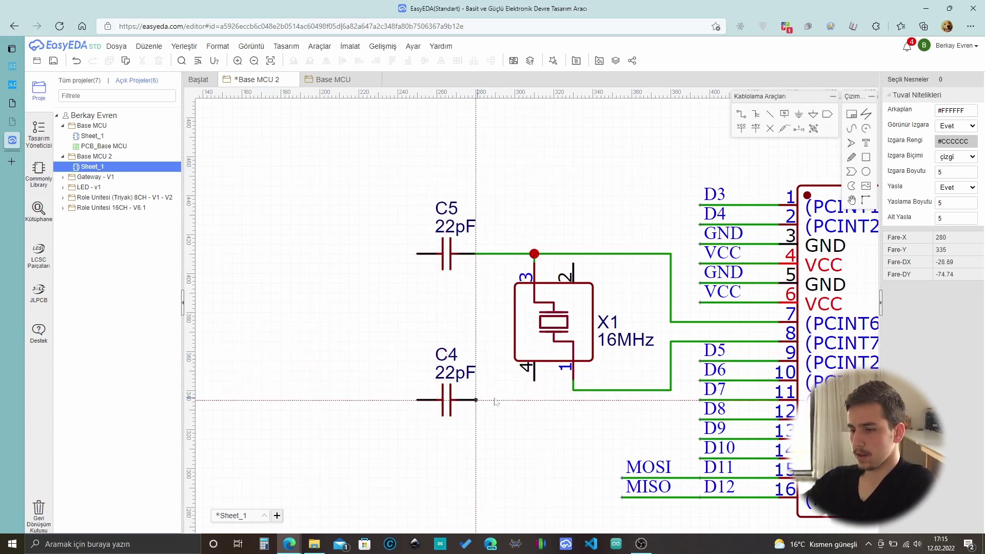
click(572, 391)
Move C4 level with the crystal wire and join C5's left pin to C4's.
click(446, 401)
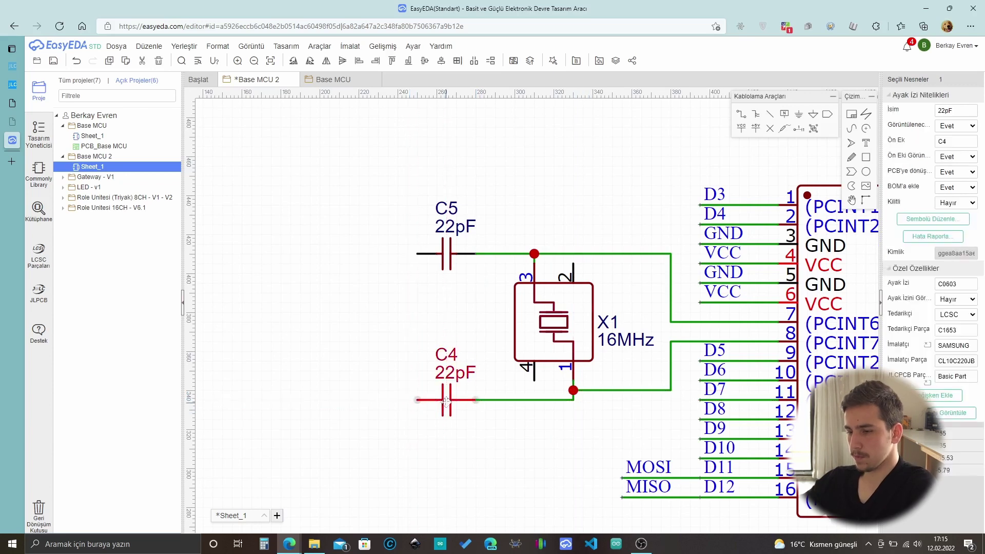
drag(445, 401, 445, 392)
key(w)
click(416, 254)
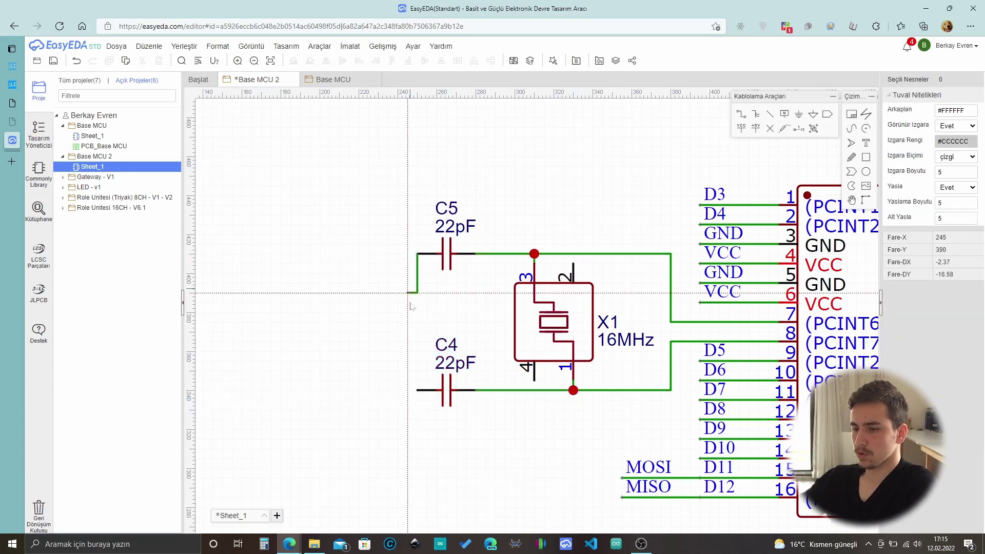
click(417, 390)
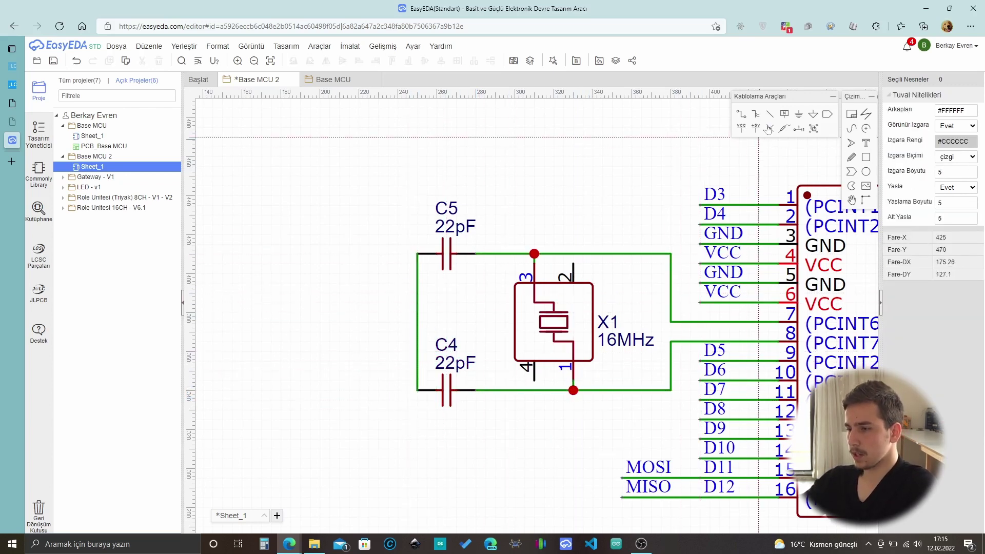
Add a GND symbol left of the capacitors and wire it to their joined pins.
click(799, 114)
click(358, 321)
key(w)
click(359, 322)
click(417, 322)
scroll(353, 378, down, 3)
right_drag(469, 241, 394, 223)
scroll(358, 198, down, 1)
scroll(416, 246, up, 1)
right_drag(683, 443, 480, 442)
scroll(656, 380, up, 3)
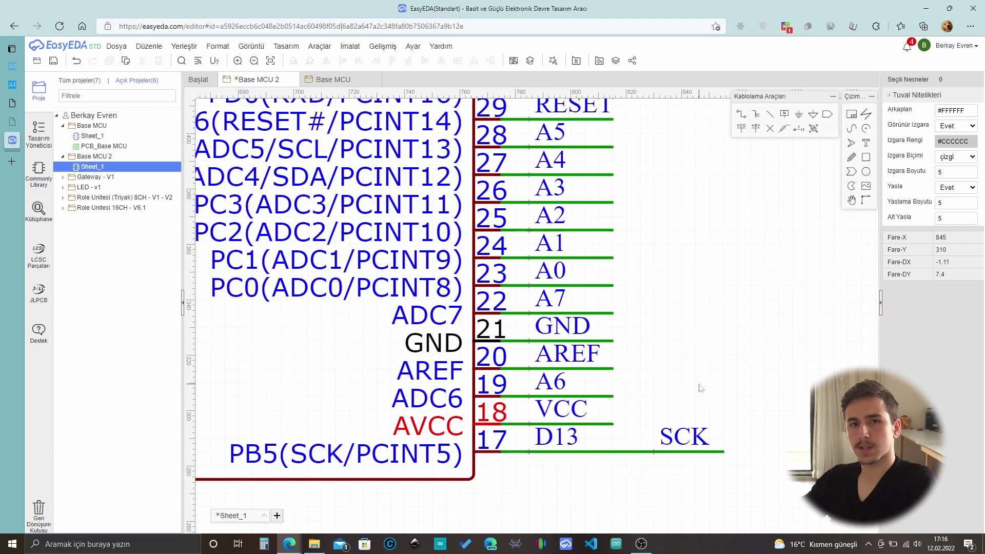
Look over the schematic and the JLCPCB parts page before adding the AREF capacitor.
scroll(701, 389, down, 5)
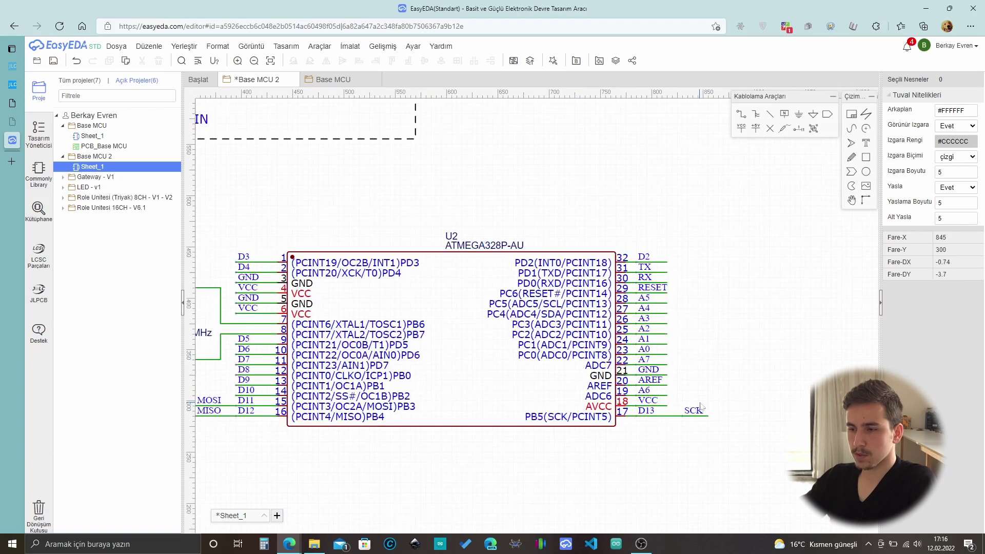
scroll(542, 213, up, 5)
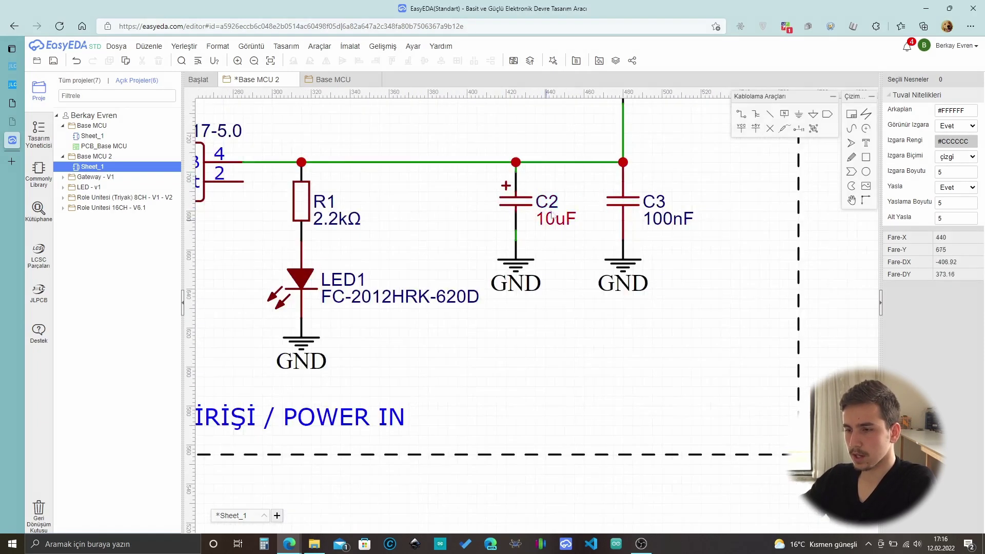
scroll(493, 231, down, 2)
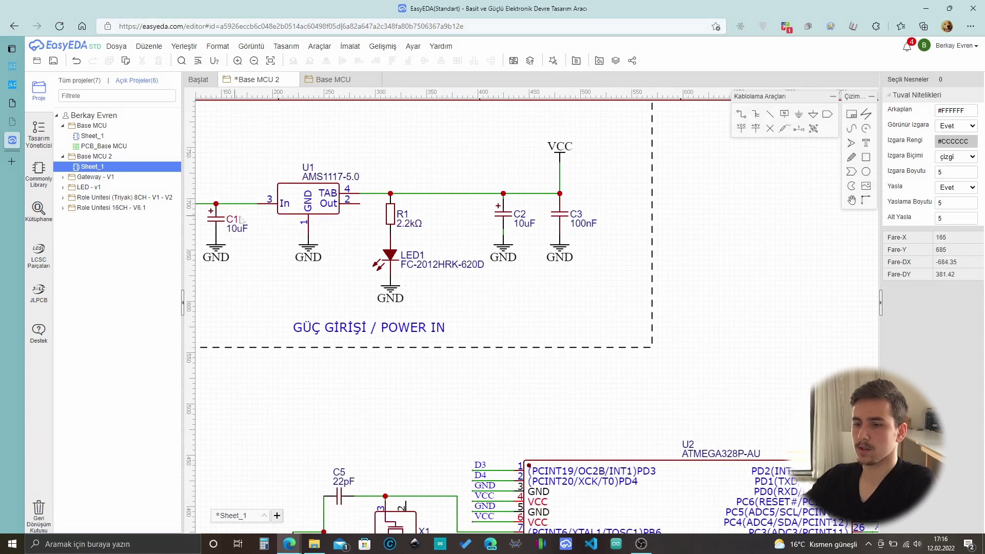
scroll(211, 229, down, 2)
scroll(605, 401, up, 5)
scroll(615, 400, up, 2)
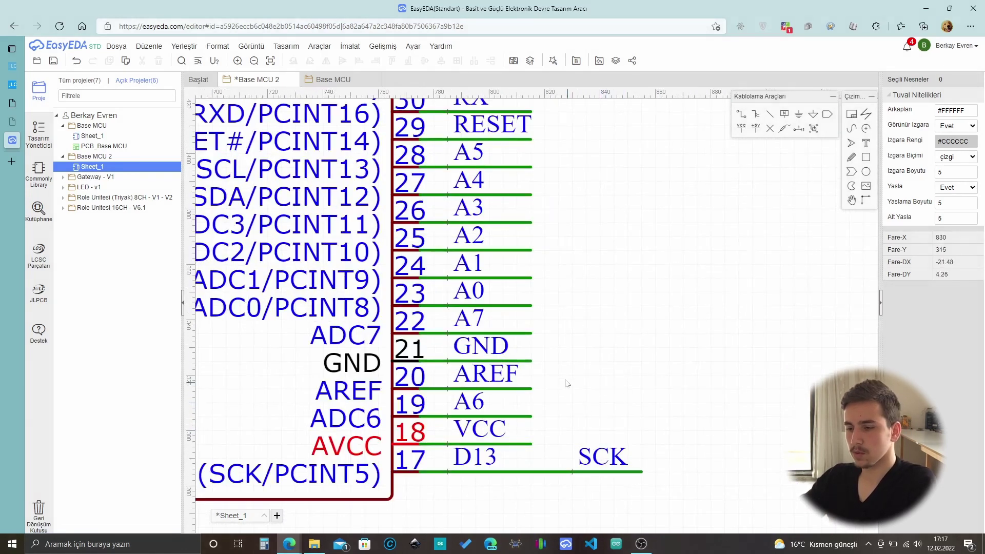
click(11, 87)
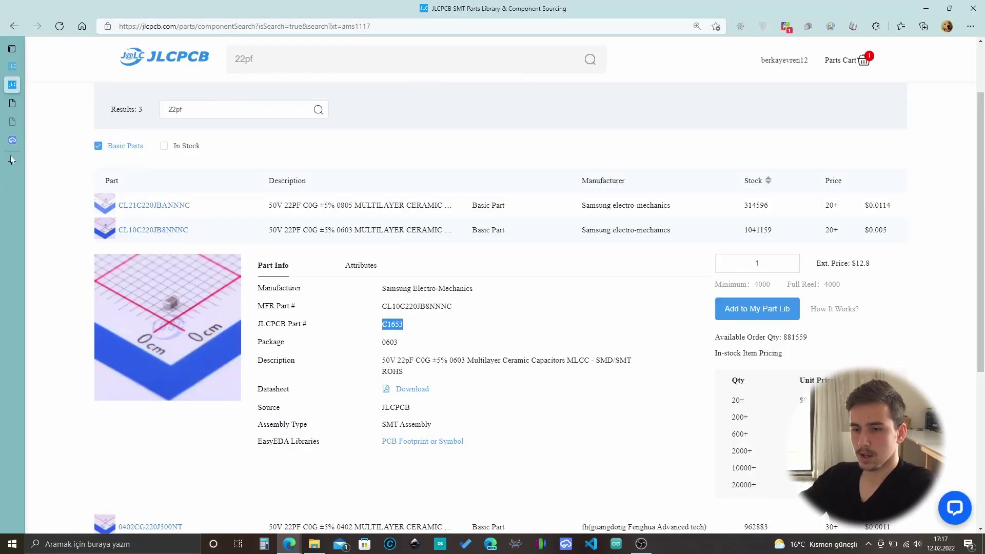
click(12, 139)
scroll(586, 431, down, 5)
scroll(500, 283, up, 8)
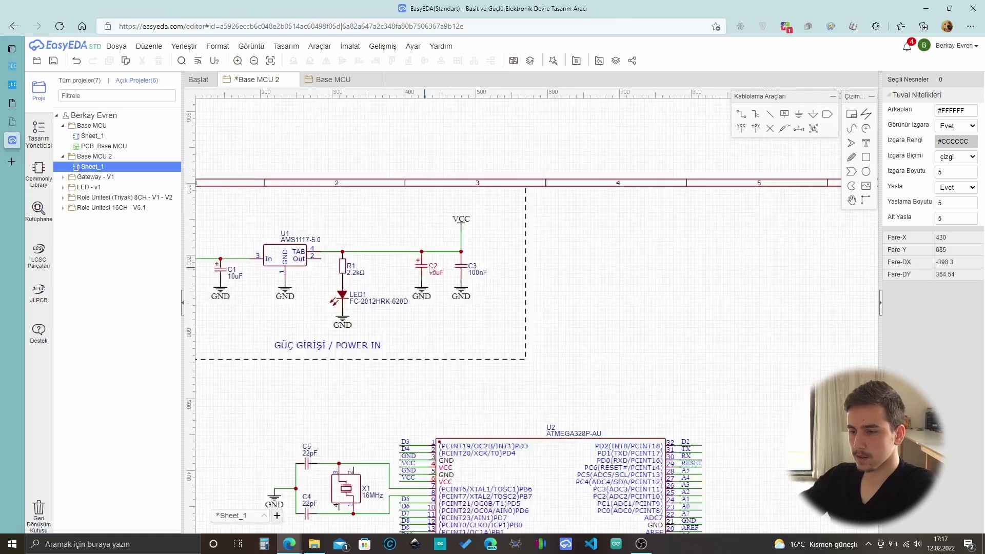
Copy 100nF capacitor C3 and place a rotated copy, C6, on the AREF wire.
click(500, 283)
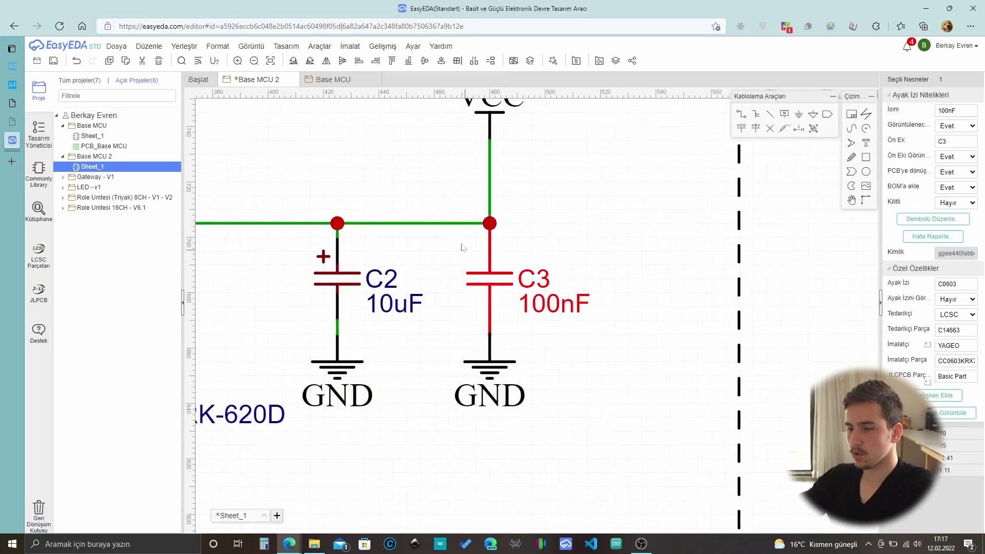
scroll(464, 248, down, 5)
scroll(600, 384, up, 5)
scroll(600, 384, up, 4)
key(ctrl+v)
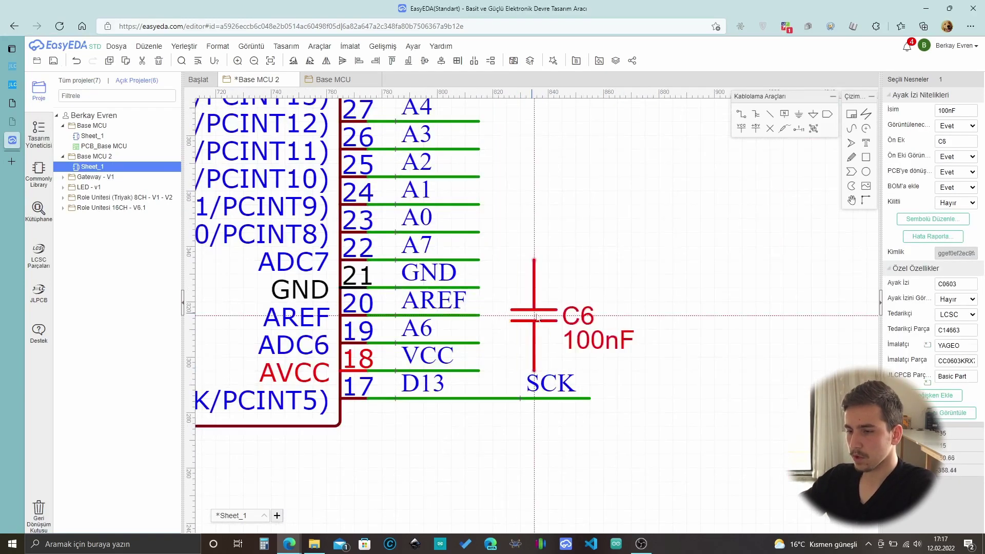
key(space)
click(651, 348)
click(639, 342)
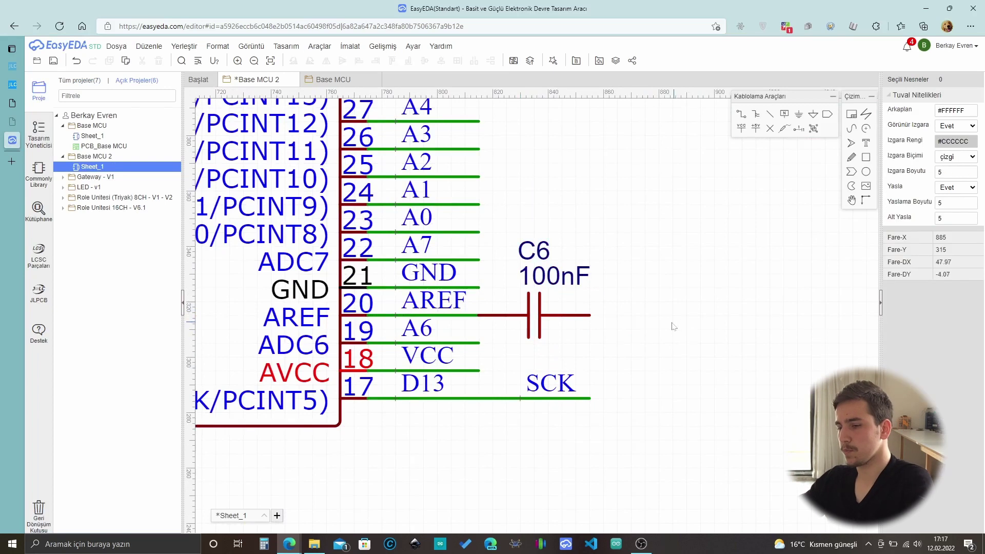
Add a GND symbol right of C6 and wire C6 to it.
click(798, 114)
click(672, 319)
key(w)
click(597, 316)
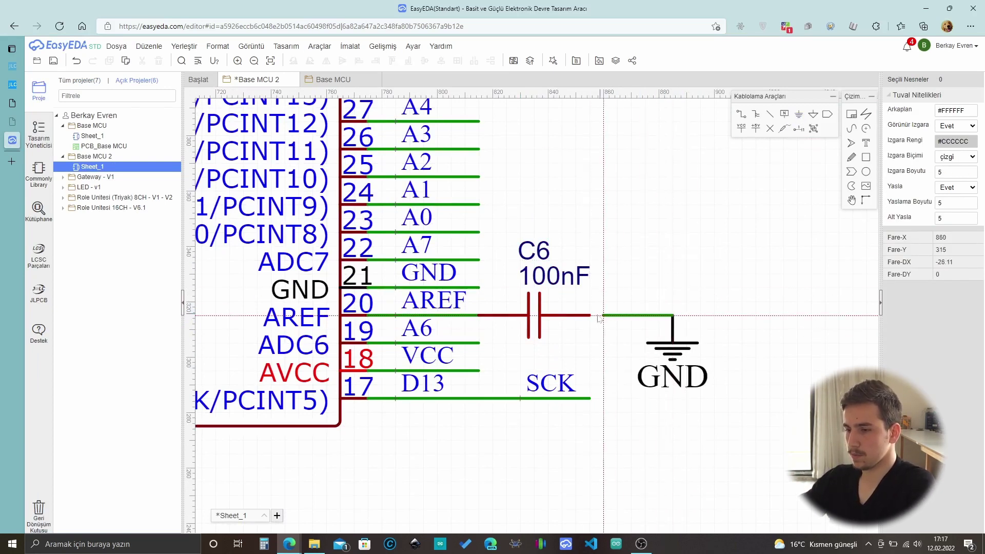
scroll(425, 365, down, 4)
scroll(425, 365, up, 2)
scroll(704, 311, up, 4)
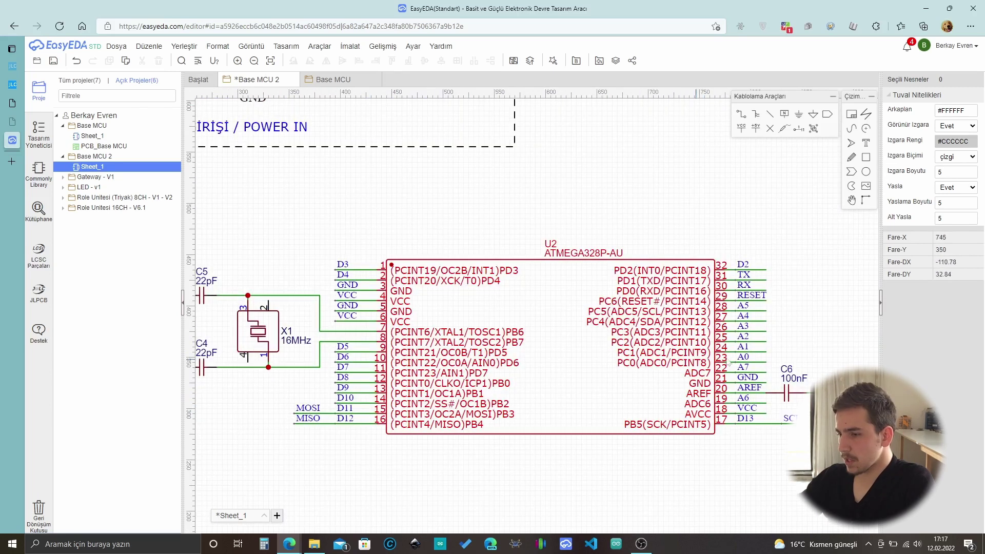
scroll(704, 310, up, 1)
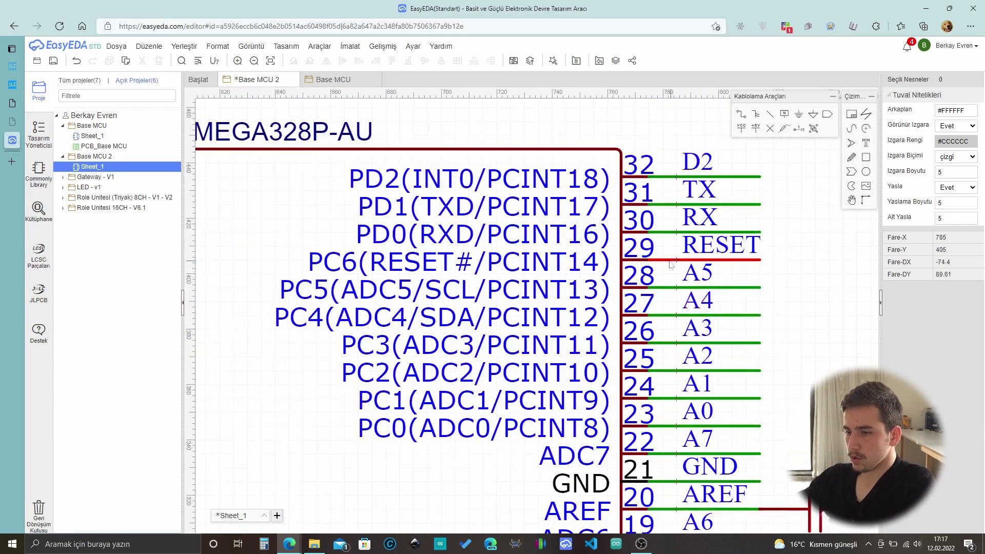
click(730, 289)
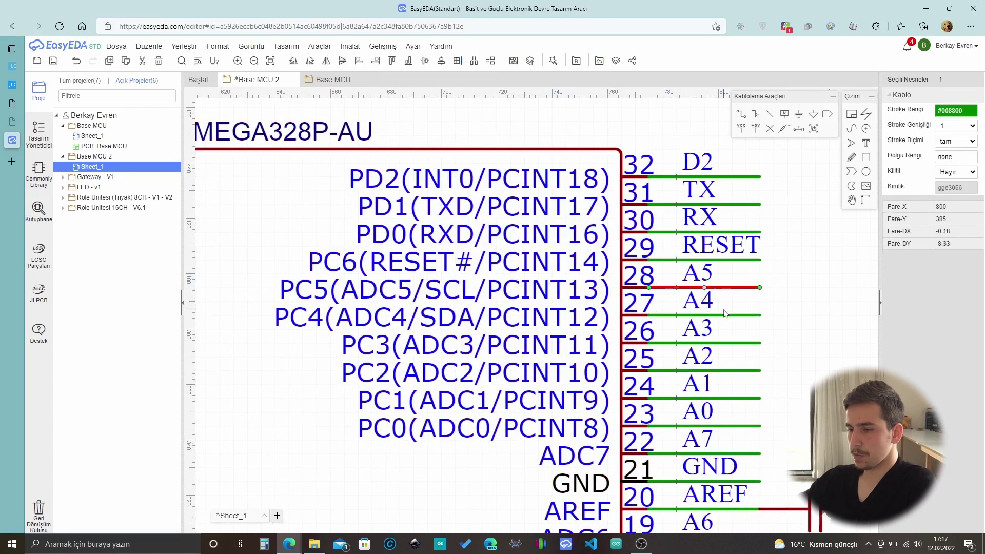
click(733, 322)
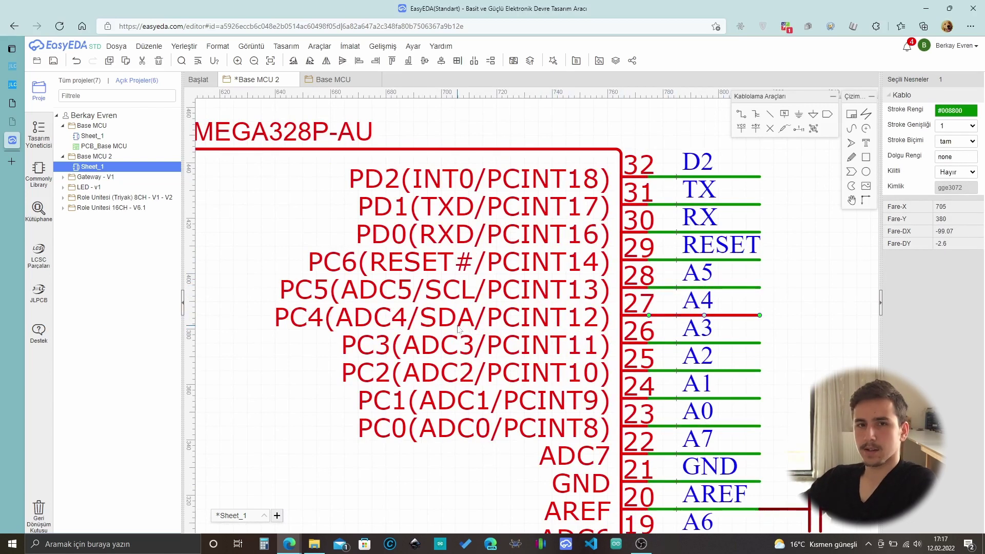
click(812, 310)
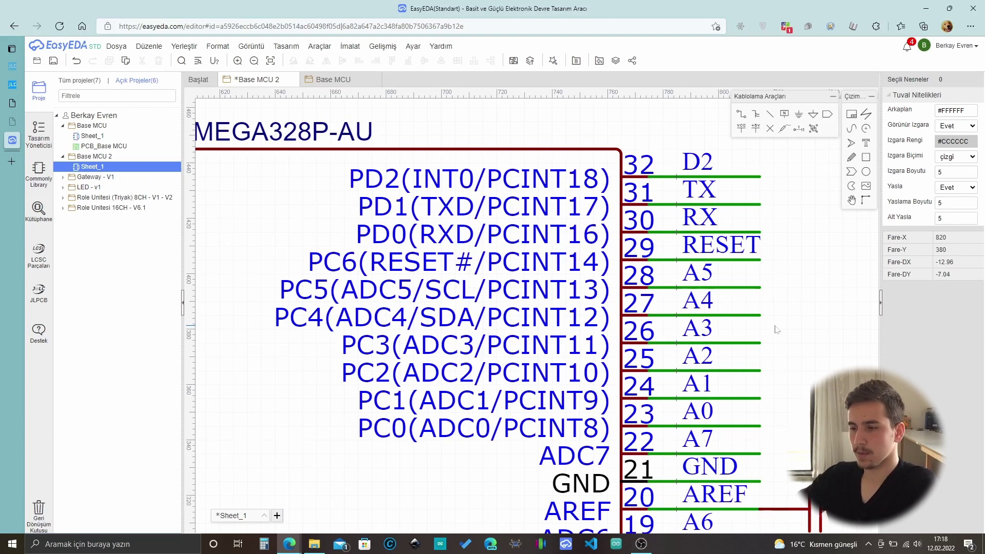
scroll(776, 330, down, 1)
scroll(723, 336, up, 3)
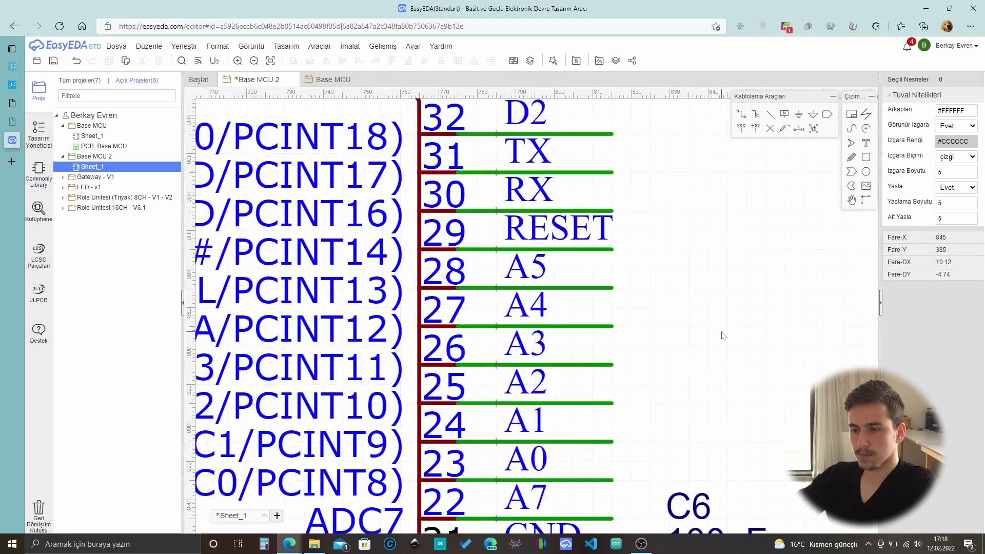
scroll(723, 336, down, 1)
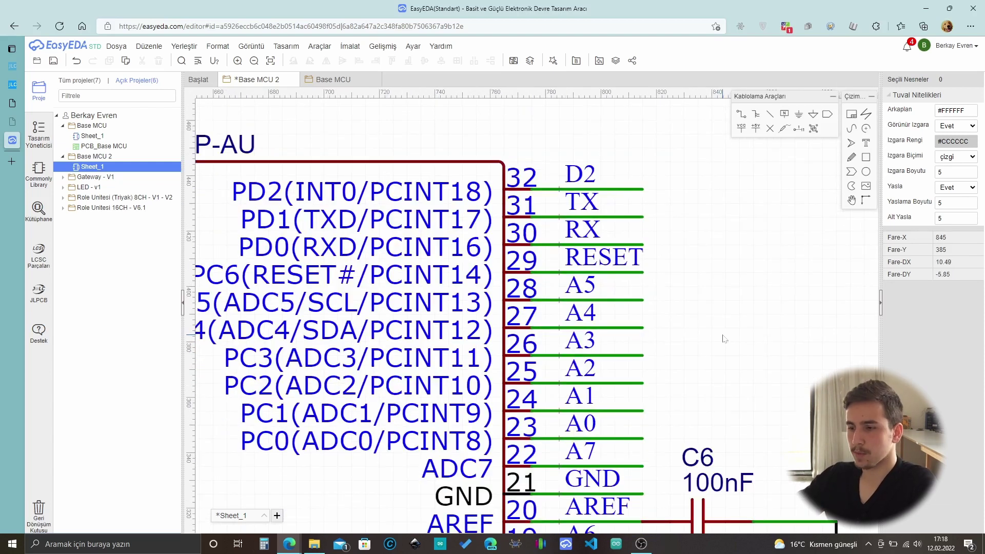
scroll(723, 338, down, 2)
scroll(632, 344, up, 2)
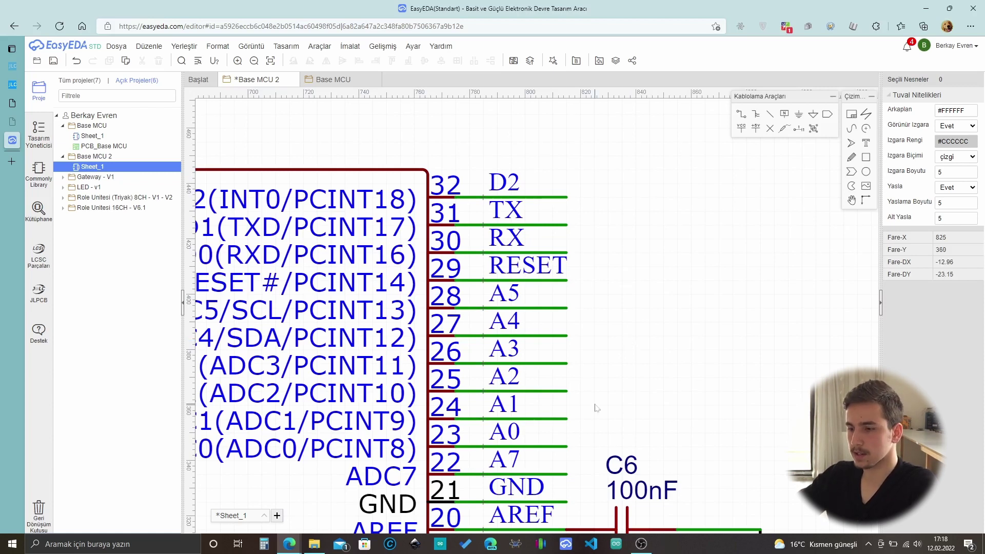
scroll(717, 337, down, 5)
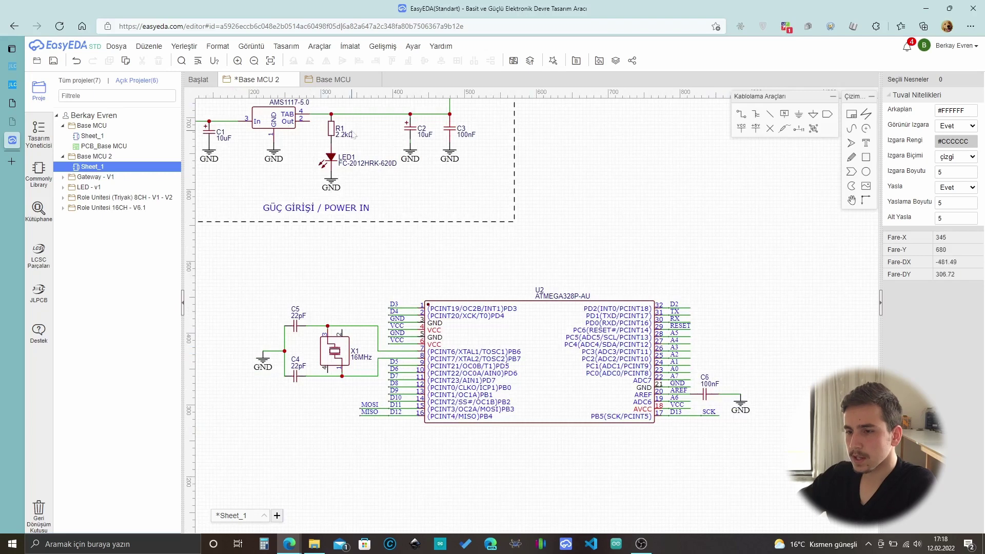
scroll(344, 132, up, 5)
Copy 2.2kΩ resistor R1 and place copies R2 beside A5 and R3 beside A4.
click(319, 152)
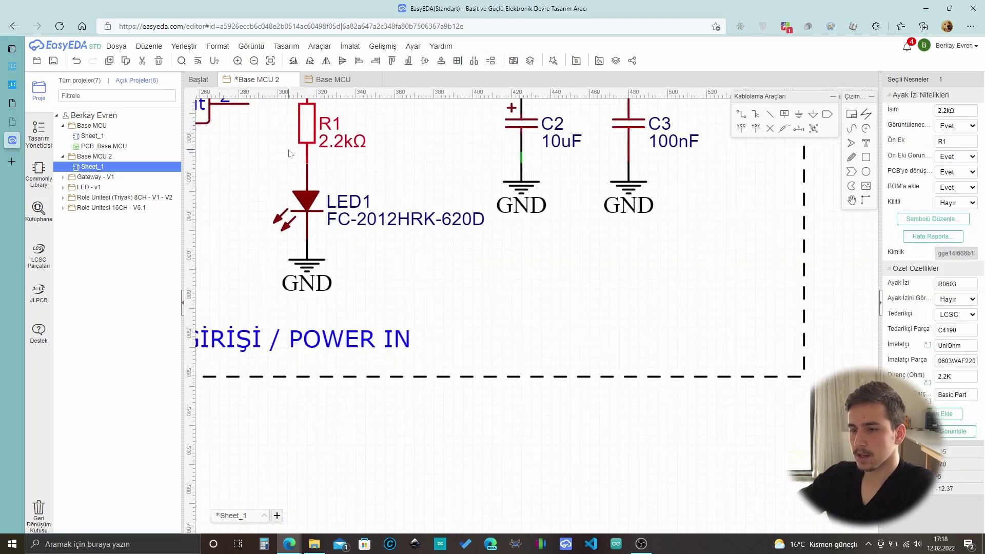
scroll(461, 230, down, 4)
scroll(668, 322, up, 2)
scroll(668, 322, up, 4)
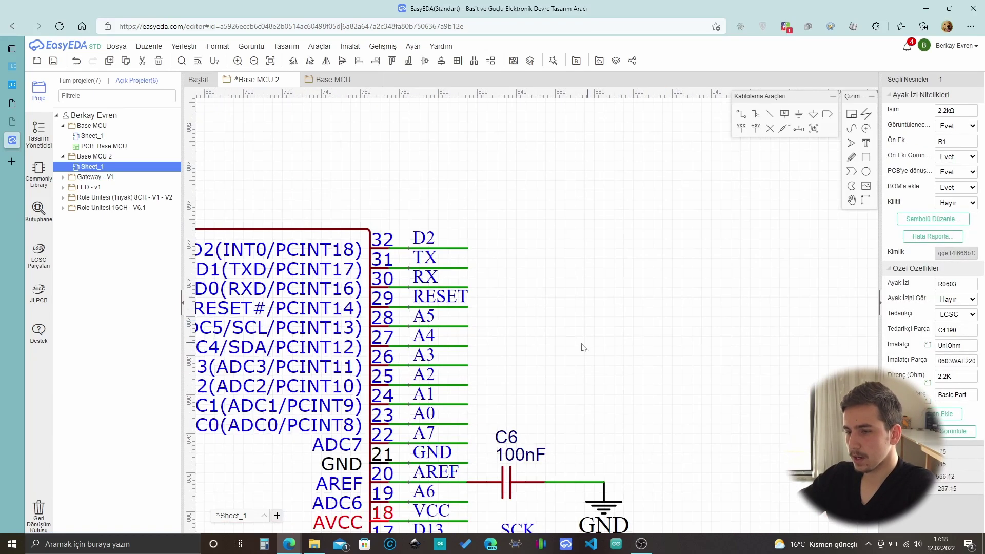
scroll(561, 344, up, 2)
key(ctrl+c)
key(ctrl+v)
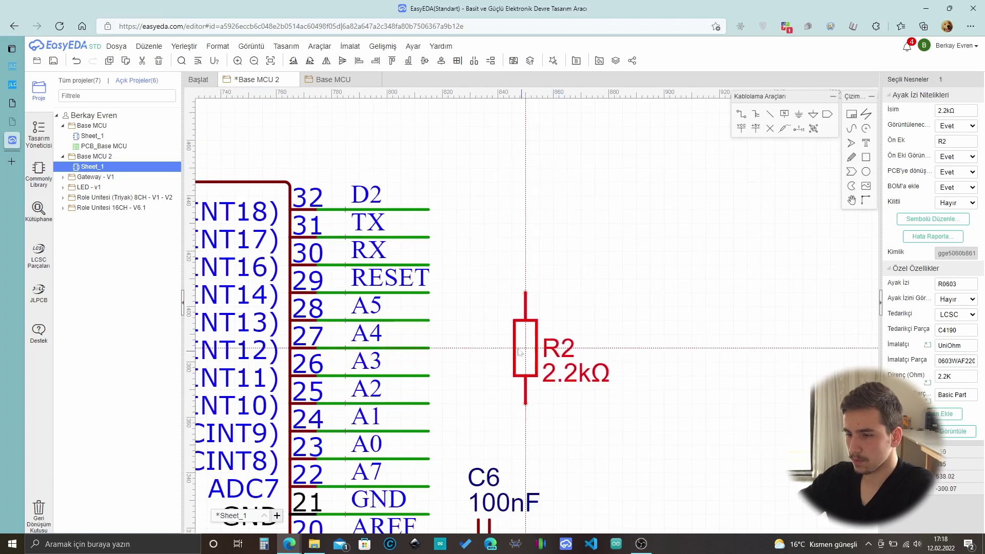
click(525, 293)
key(ctrl+v)
key(space)
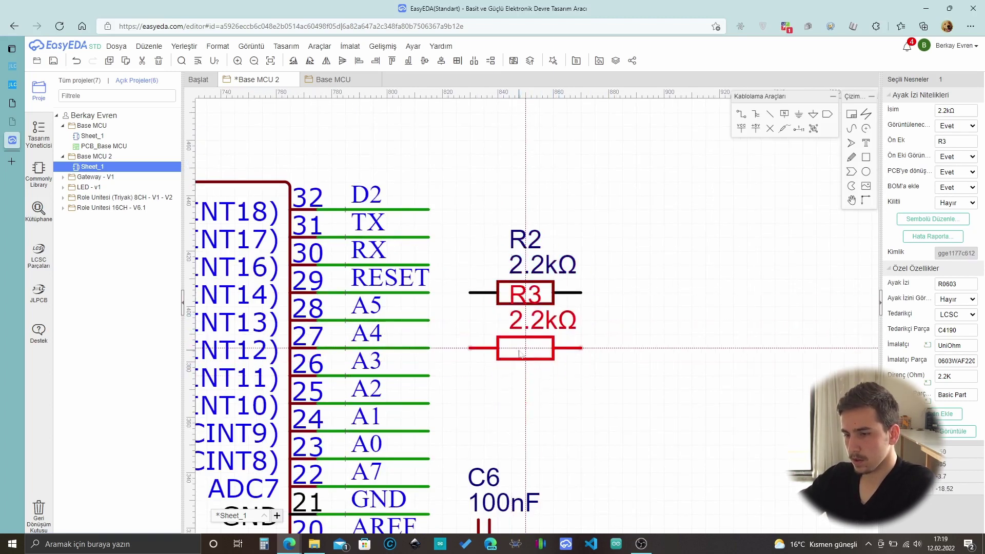
click(524, 375)
Wire the A5 pin to R2 and the A4 pin to R3.
key(w)
click(430, 320)
click(470, 292)
click(429, 347)
click(470, 375)
right_click(582, 294)
Place a VCC symbol and wire the right ends of R2 and R3 to it.
click(786, 114)
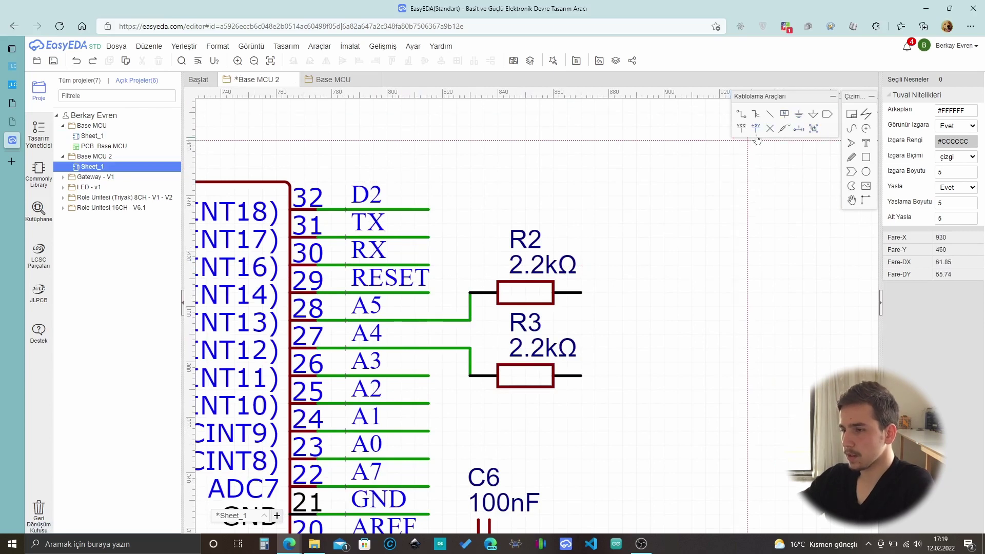
click(741, 129)
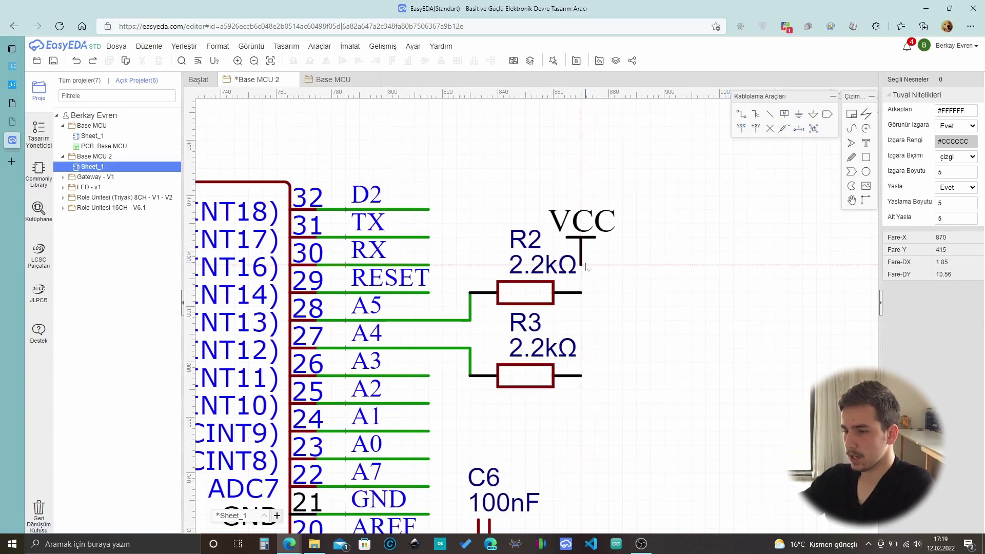
click(622, 265)
key(w)
click(581, 293)
click(581, 376)
click(581, 334)
click(623, 265)
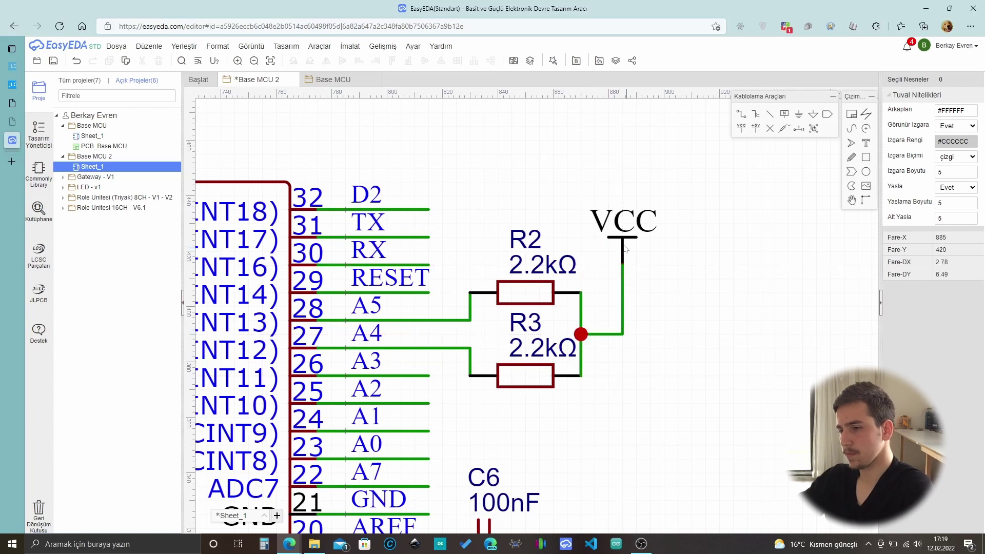
drag(623, 251, 650, 320)
right_drag(769, 272, 731, 302)
Draw a rectangle enclosing R2, R3 and the VCC symbol.
click(865, 157)
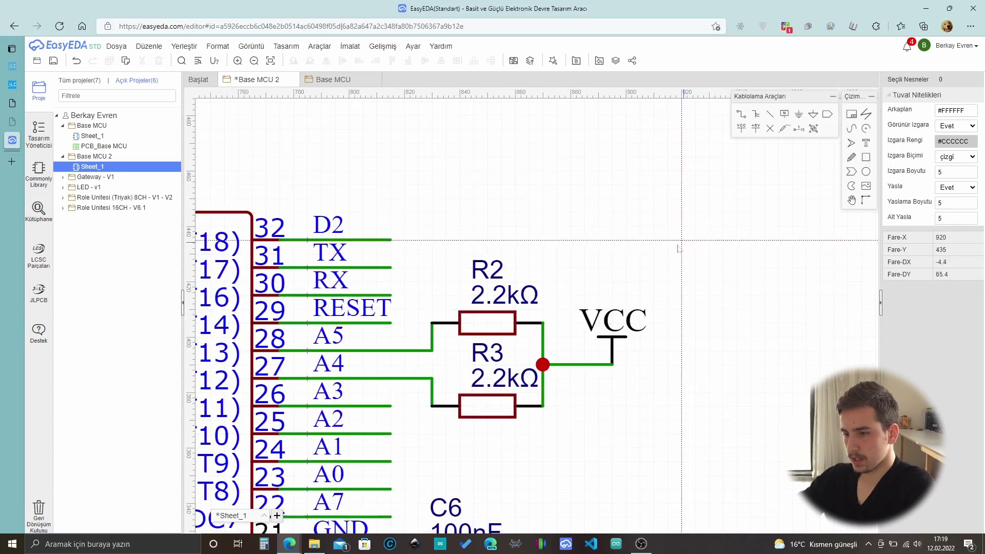
click(454, 396)
right_click(667, 226)
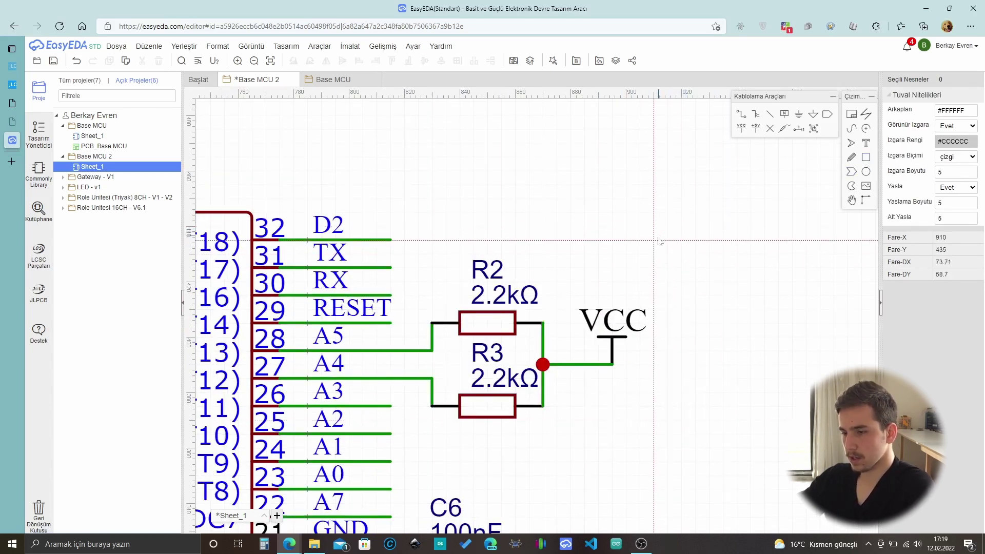
click(667, 239)
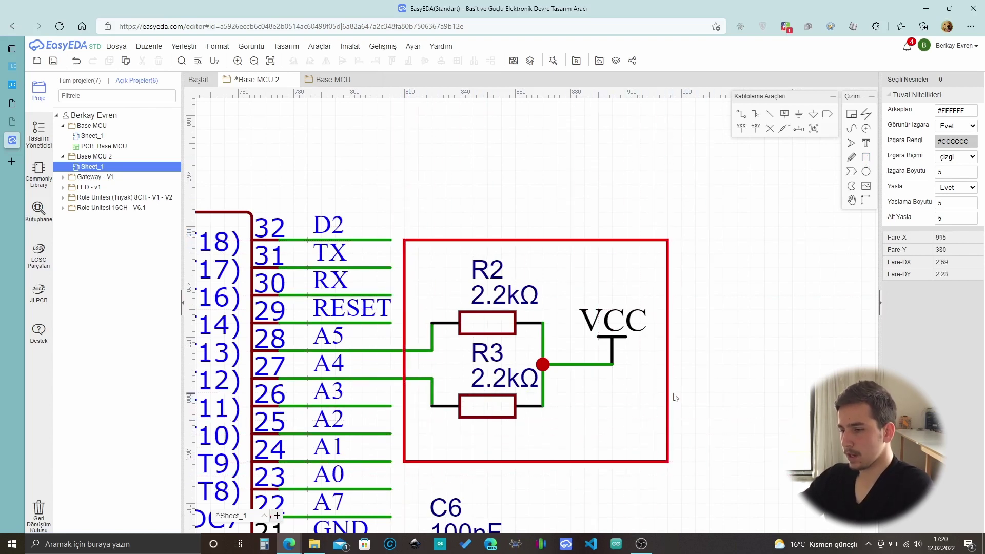
Change the outline of the rectangle around R2 and R3 to a dashed stroke.
click(667, 408)
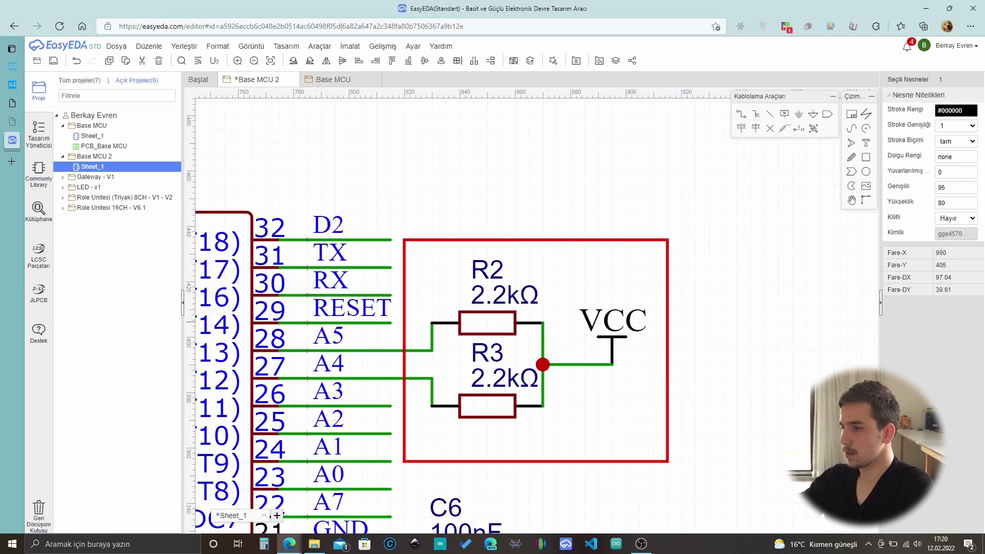
click(956, 146)
click(955, 162)
click(768, 335)
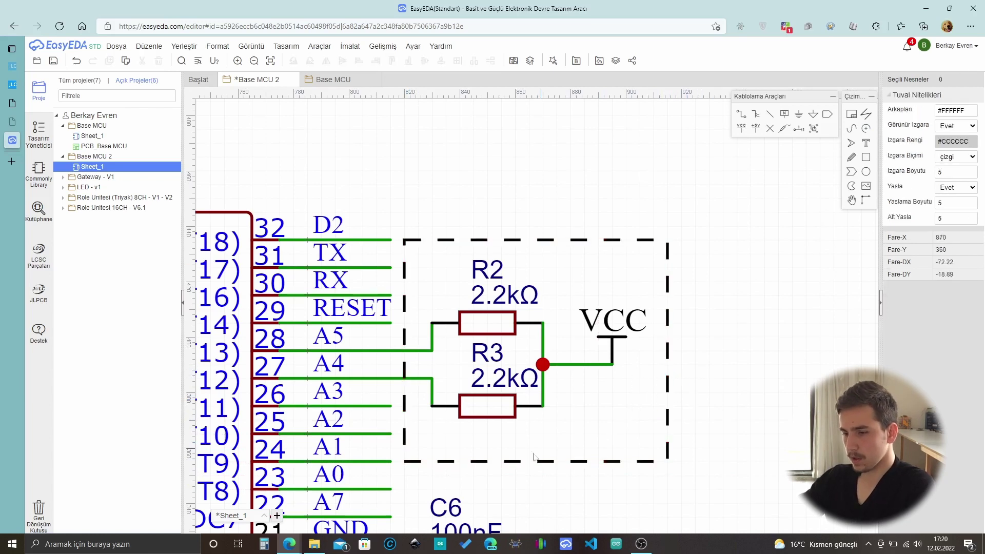
Copy the POWER IN label, retype it as 'I2C PULLUP' at the box's bottom, and stretch the box to fit.
click(867, 147)
click(418, 448)
double_click(526, 439)
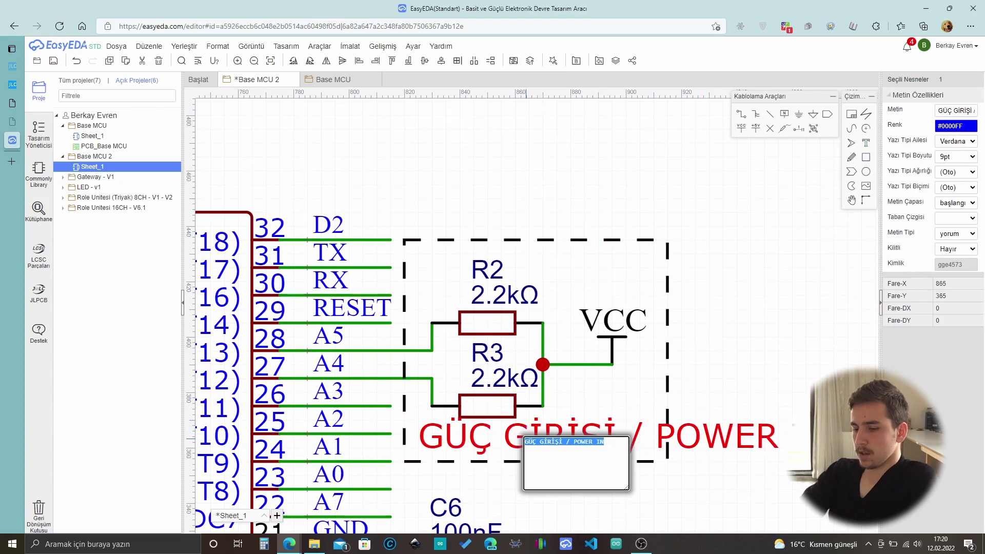
text(I2C PULLU)
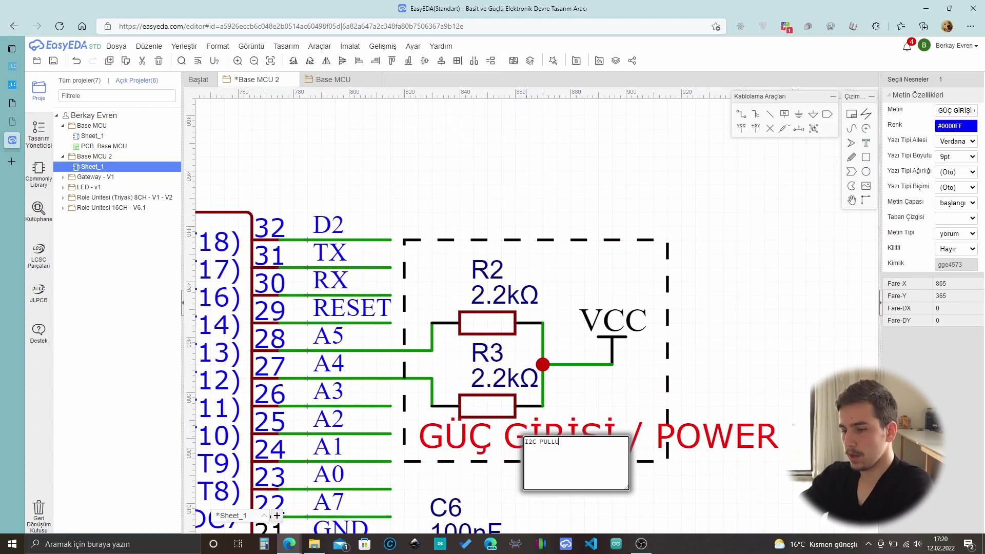
text(P)
key(Return)
drag(526, 439, 539, 451)
drag(640, 462, 640, 469)
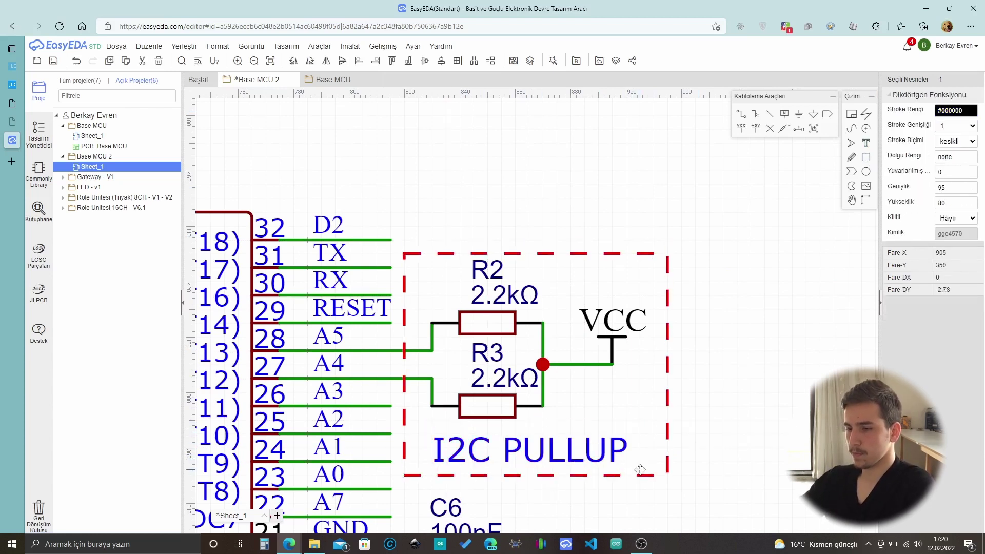
click(723, 454)
scroll(723, 454, down, 6)
scroll(682, 476, up, 3)
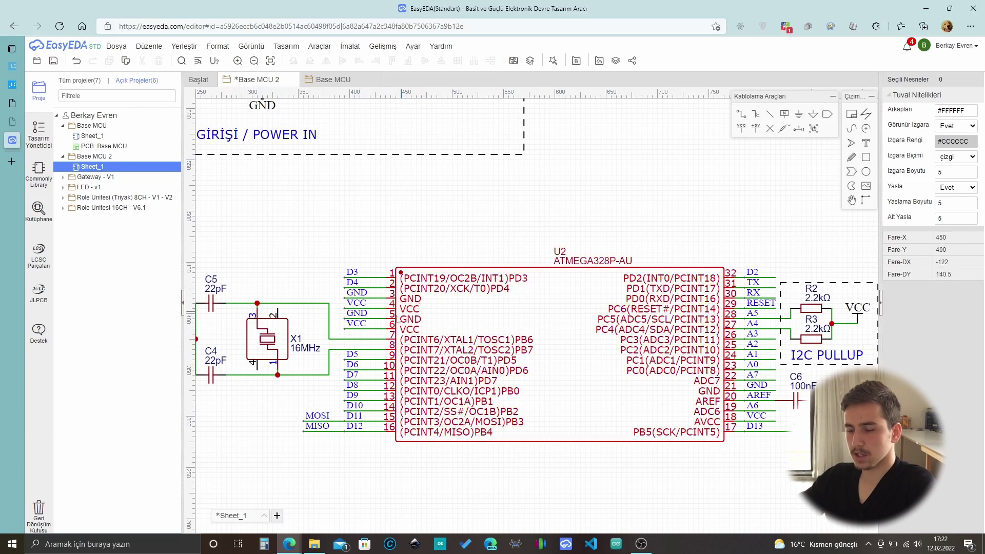
Duplicate capacitor C3 as the 100nF capacitor C7 right of the power section.
scroll(513, 160, down, 3)
scroll(513, 160, up, 2)
right_drag(512, 157, 542, 280)
scroll(542, 280, up, 1)
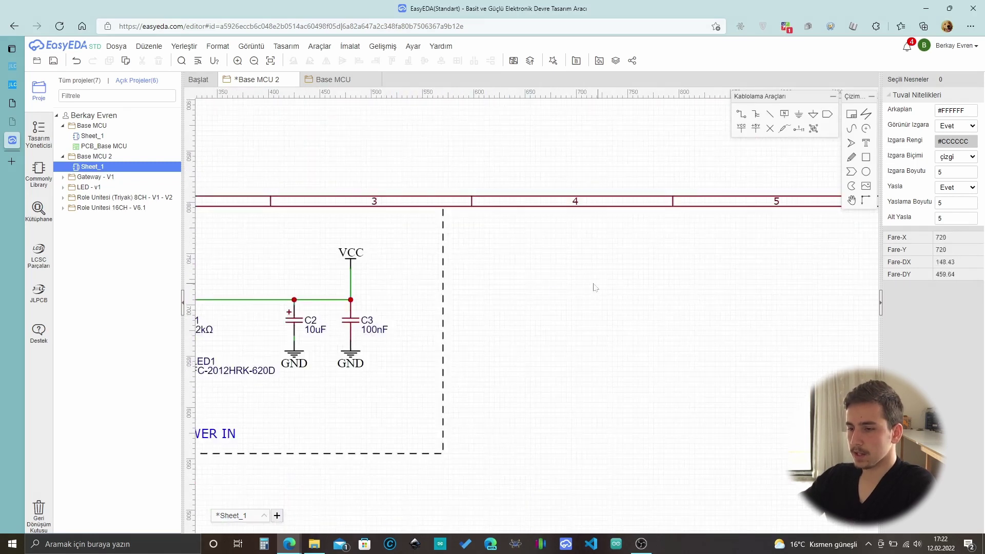
scroll(544, 330, down, 2)
scroll(481, 458, up, 1)
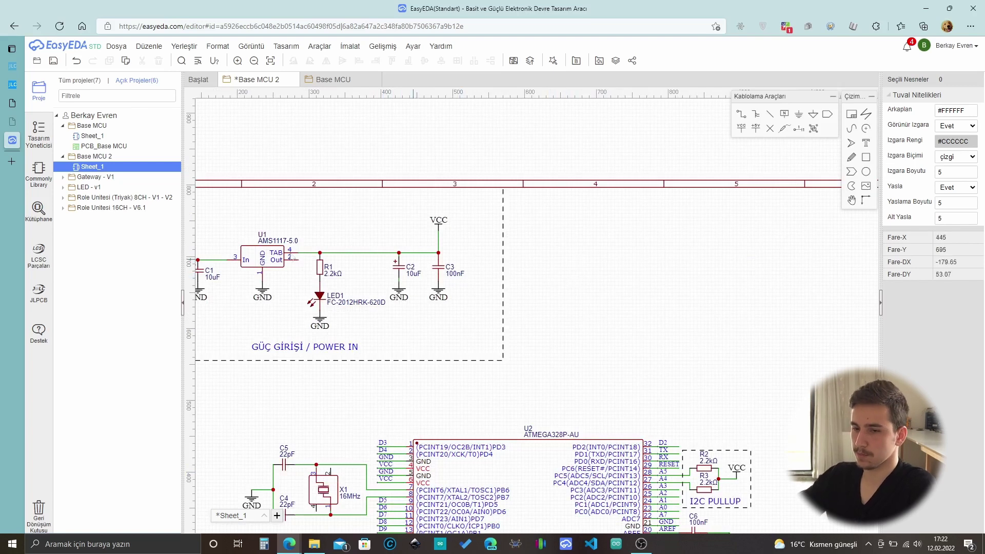
scroll(412, 276, up, 1)
scroll(459, 272, up, 1)
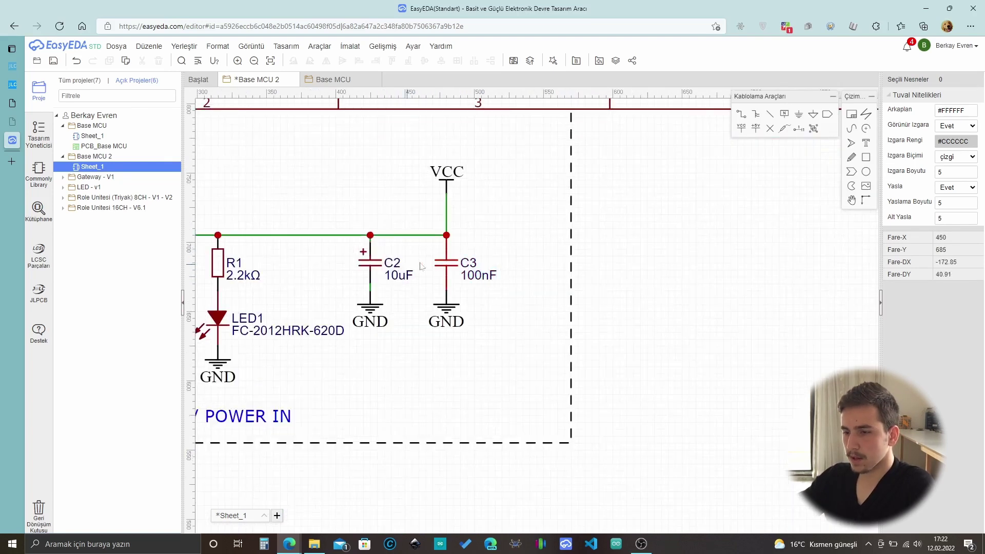
click(449, 264)
key(ctrl+c)
key(ctrl+v)
scroll(378, 295, down, 2)
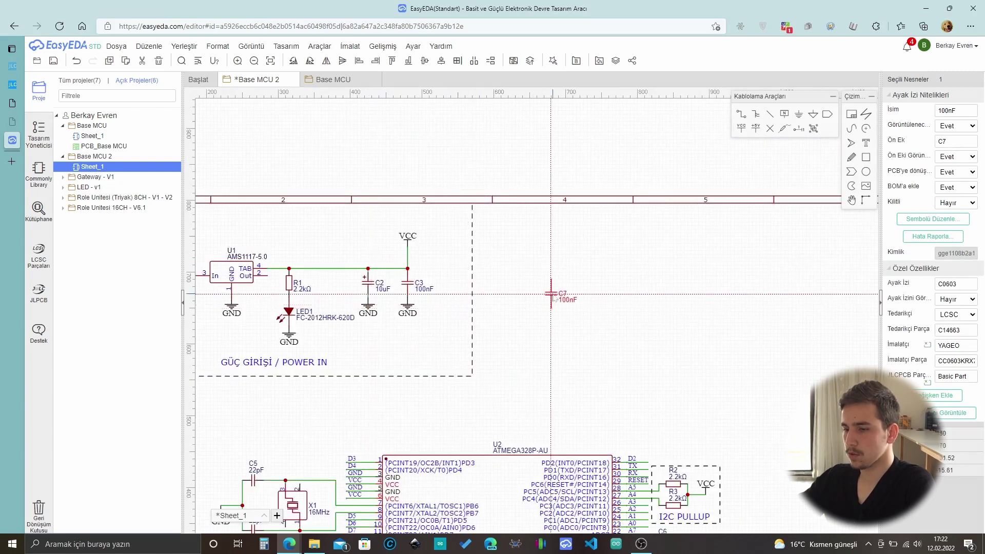
scroll(510, 290, up, 1)
click(510, 289)
Add a VCC flag above C7 and a GND flag below, then shift the group right.
click(741, 128)
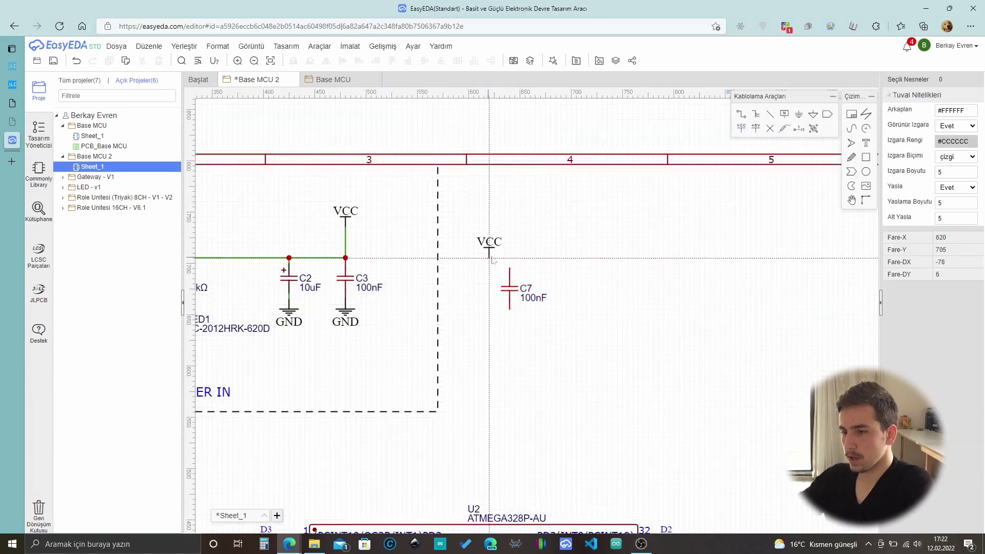
click(511, 269)
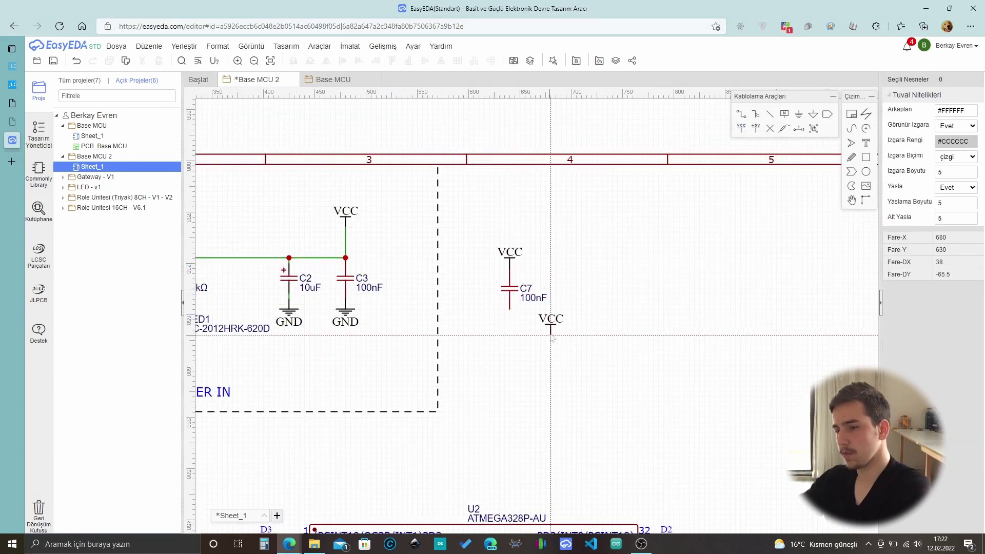
key(Escape)
click(800, 116)
click(509, 320)
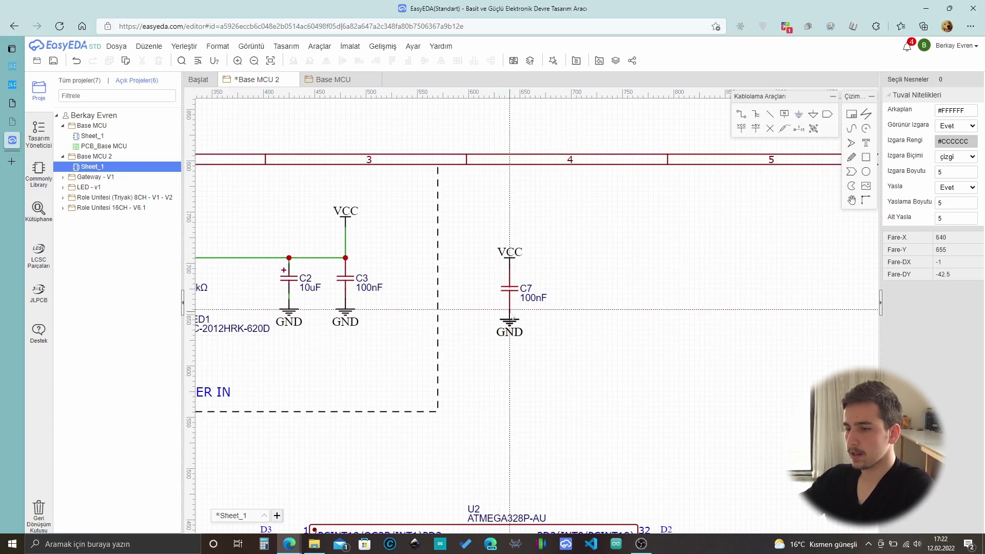
key(Escape)
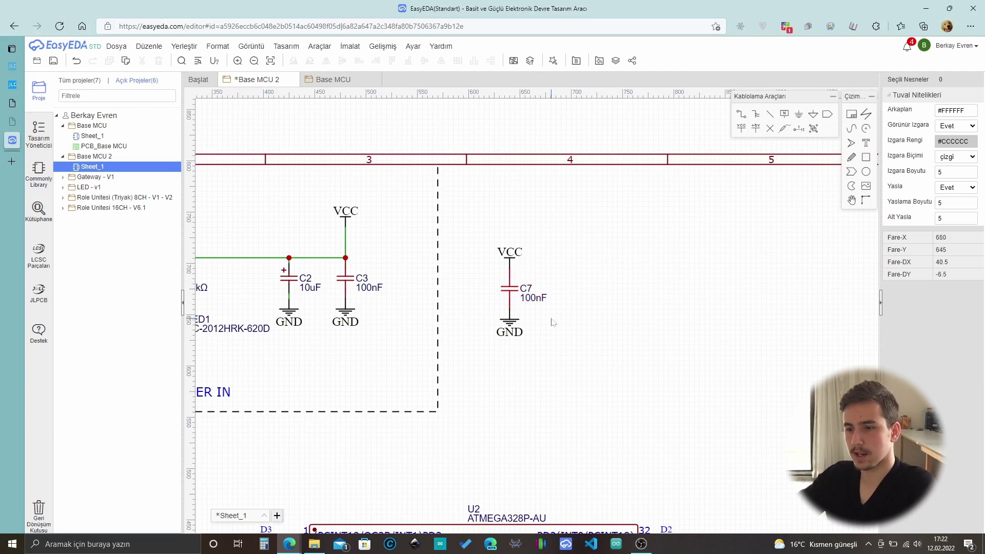
drag(507, 332, 507, 338)
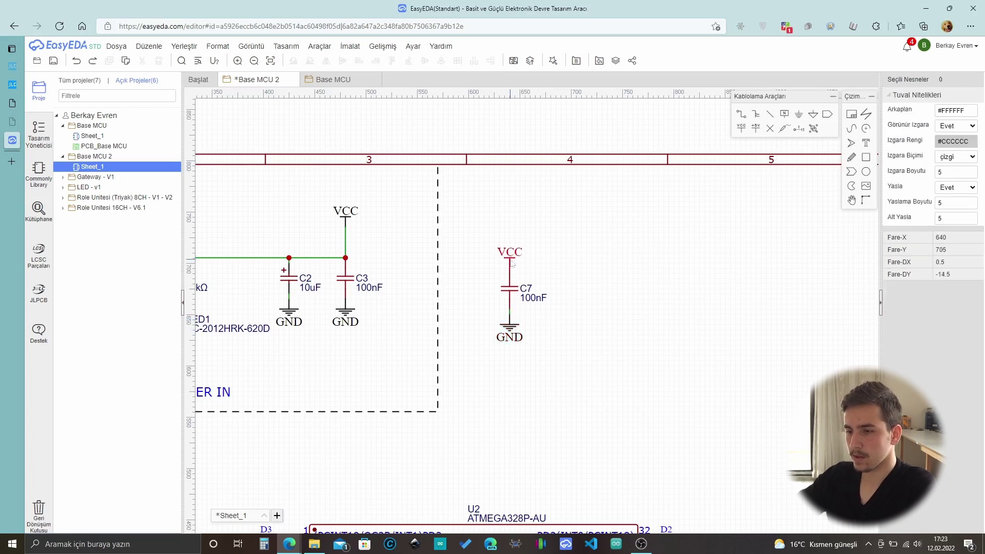
drag(517, 254, 516, 248)
drag(559, 228, 466, 351)
drag(509, 288, 524, 288)
click(580, 284)
Draw a vertical dashed divider line separating C7 from the POWER IN section.
key(l)
click(439, 412)
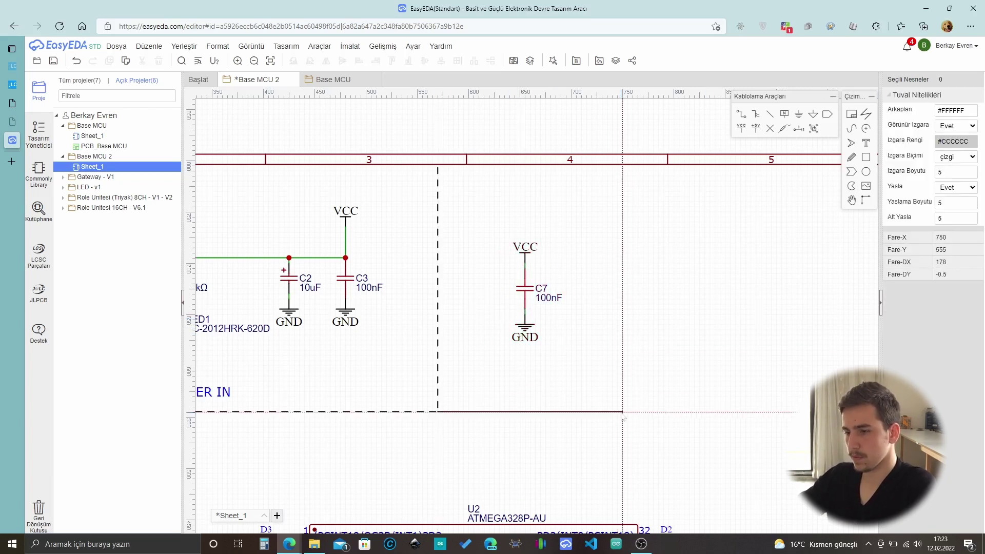
click(618, 413)
click(618, 167)
right_click(618, 167)
click(617, 370)
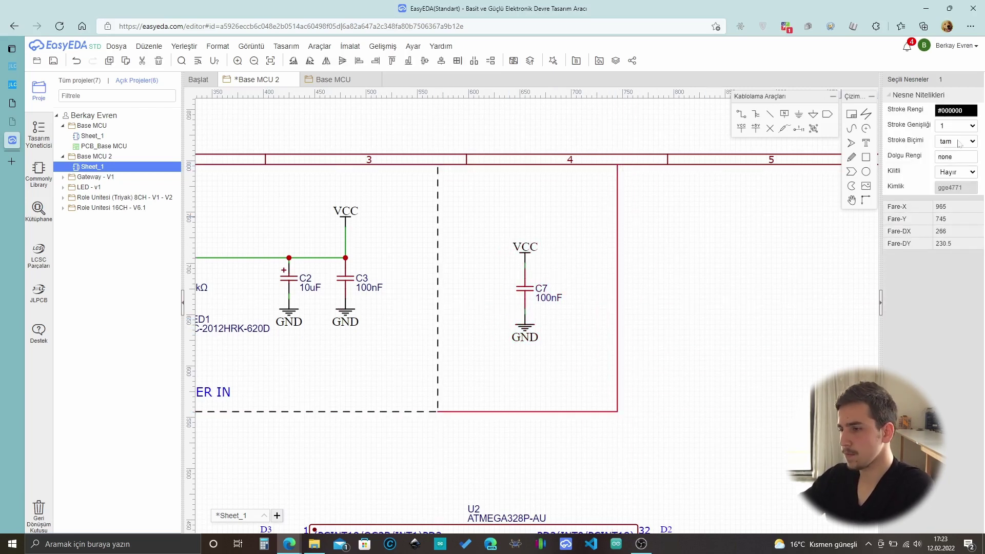
click(957, 142)
click(954, 161)
Copy the POWER IN label and retype it as 'DECOUPLING CAP.' at the bottom of C7's section.
click(223, 392)
key(ctrl+c)
key(ctrl+v)
click(453, 401)
double_click(501, 396)
text(DECOUPLING CAP.)
click(736, 398)
mouse_move(516, 398)
mouse_down()
mouse_move(545, 404)
mouse_move(534, 393)
mouse_up()
click(671, 362)
scroll(647, 319, down, 5)
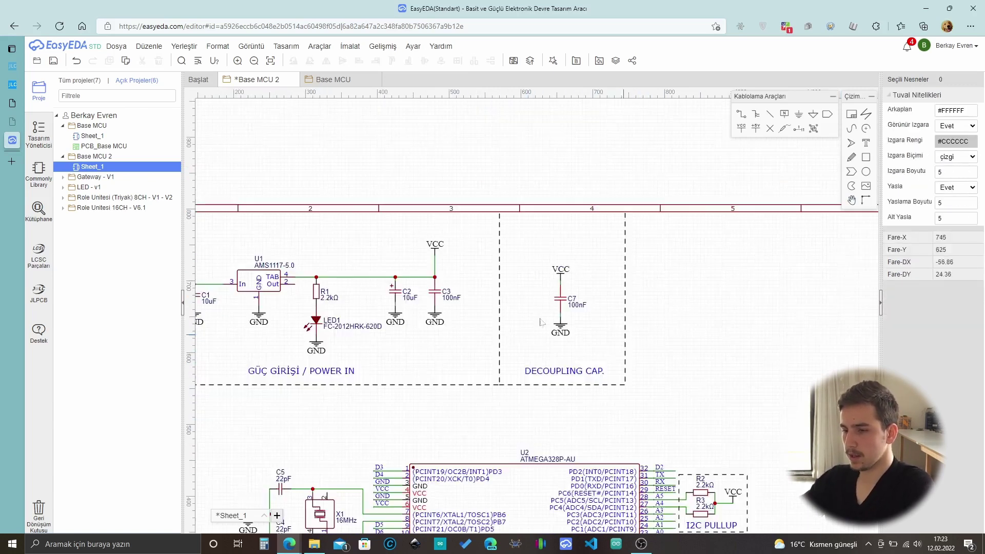
Zoom out to the whole sheet, then zoom in on the empty area right of the DECOUPLING CAP block.
scroll(568, 409, up, 5)
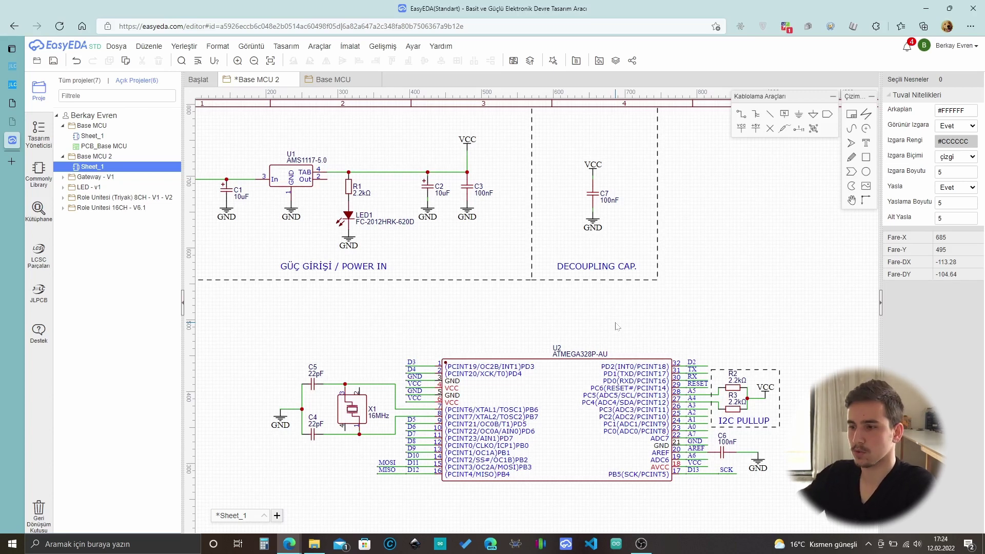
scroll(481, 450, up, 2)
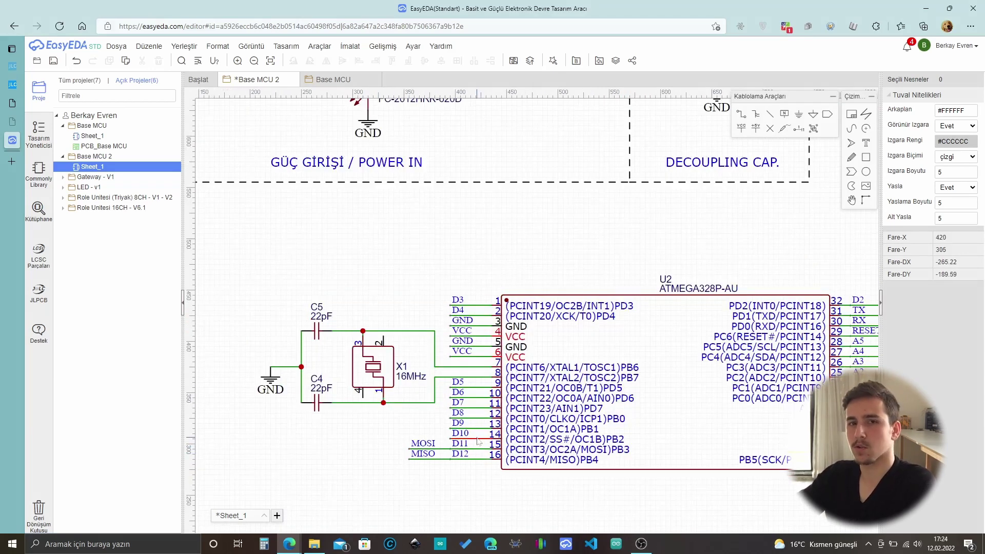
scroll(406, 443, down, 3)
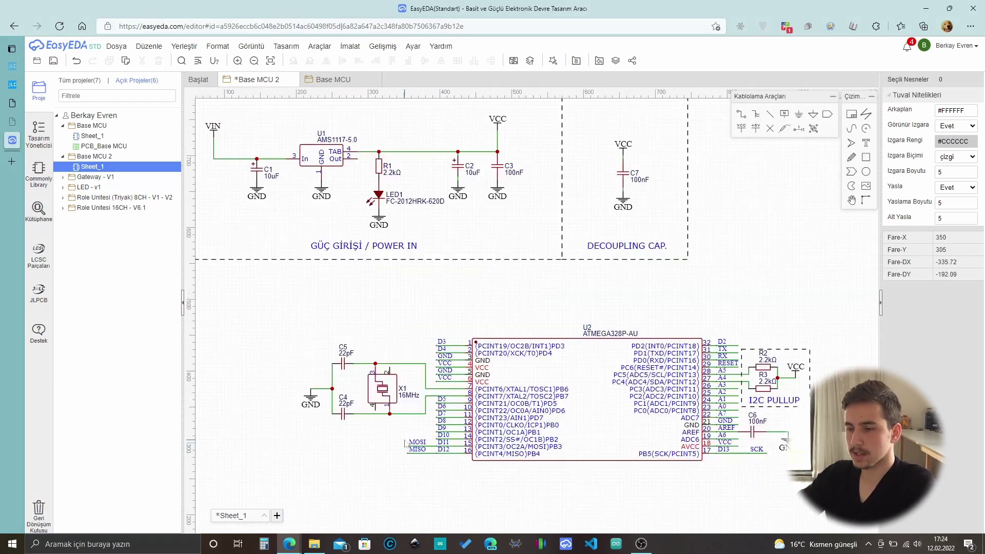
scroll(501, 415, up, 4)
scroll(502, 415, up, 1)
scroll(492, 359, down, 3)
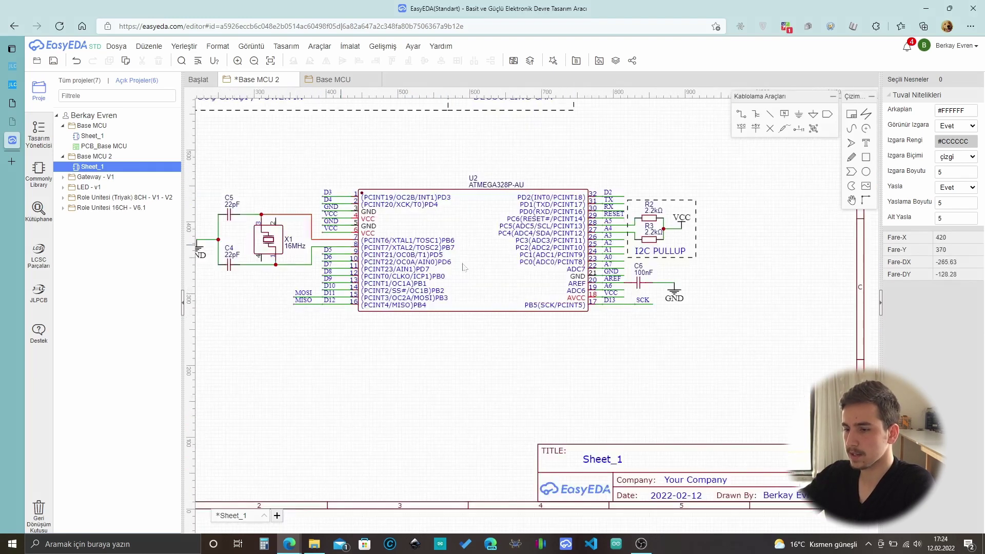
scroll(491, 285, up, 3)
scroll(490, 261, up, 2)
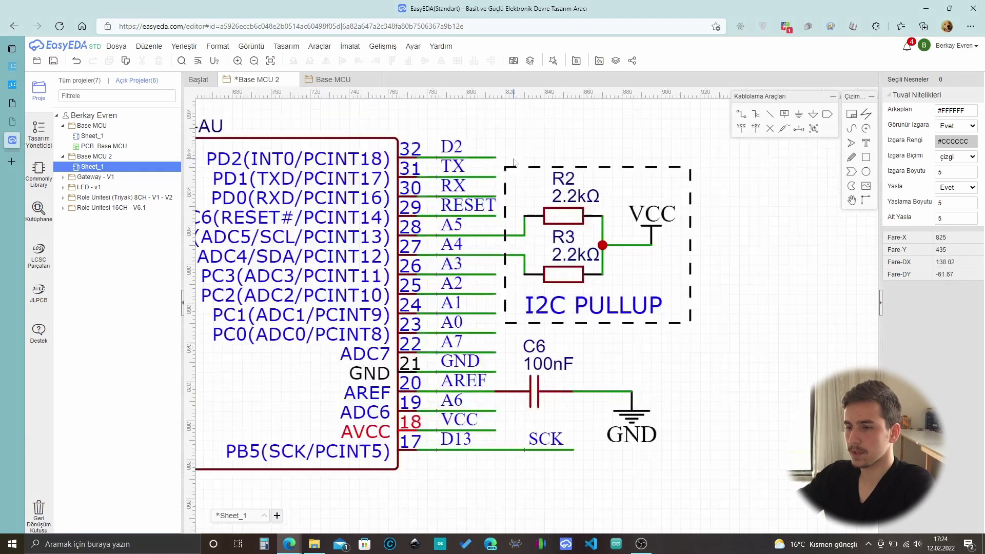
scroll(488, 248, down, 2)
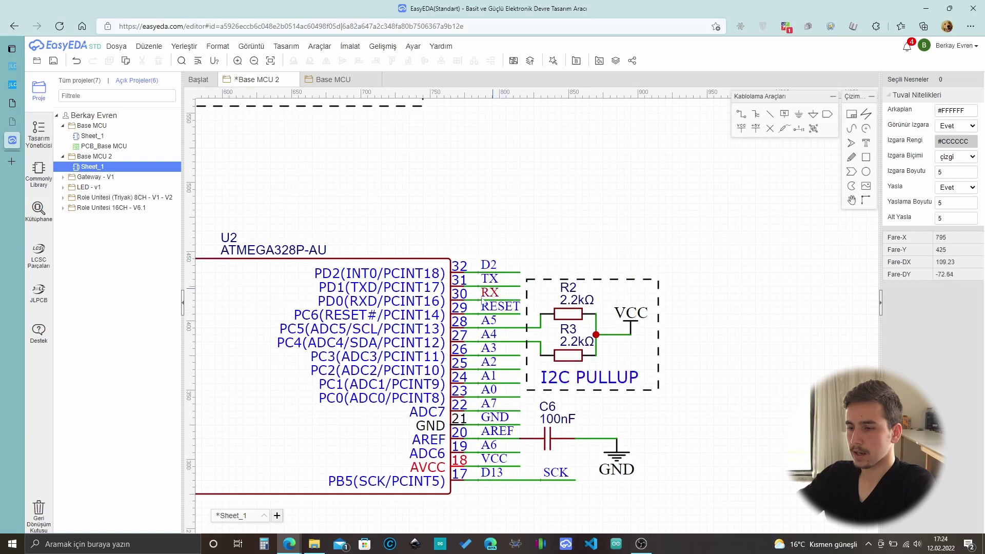
scroll(499, 392, down, 3)
scroll(544, 267, up, 3)
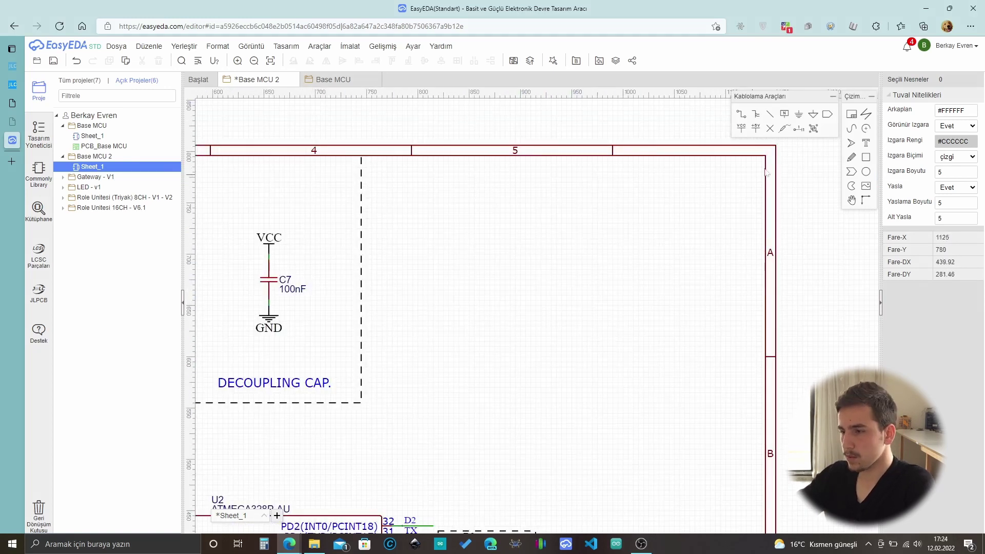
Place a net port beside the decoupling block and label it RESET.
click(828, 115)
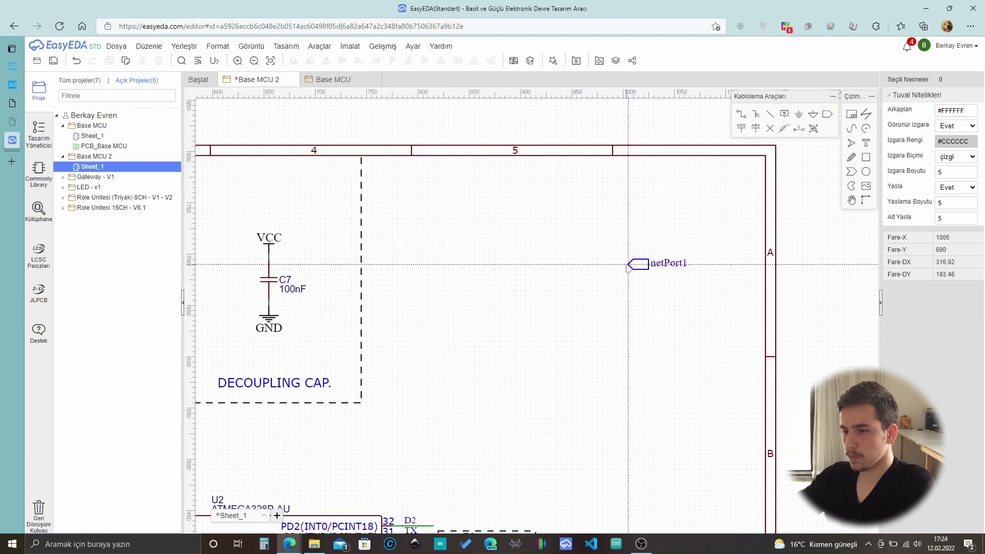
click(631, 266)
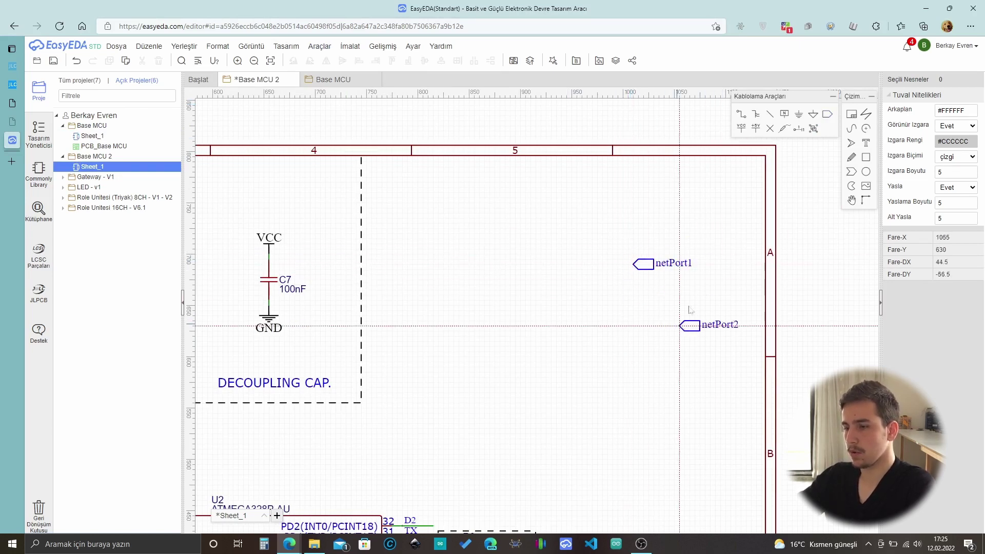
key(Escape)
double_click(675, 263)
text(RESET)
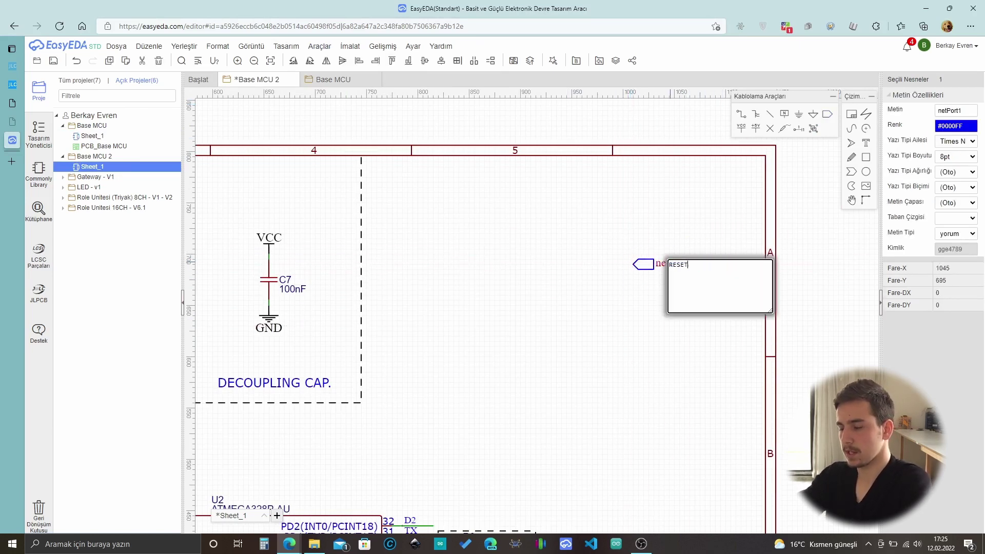
key(Return)
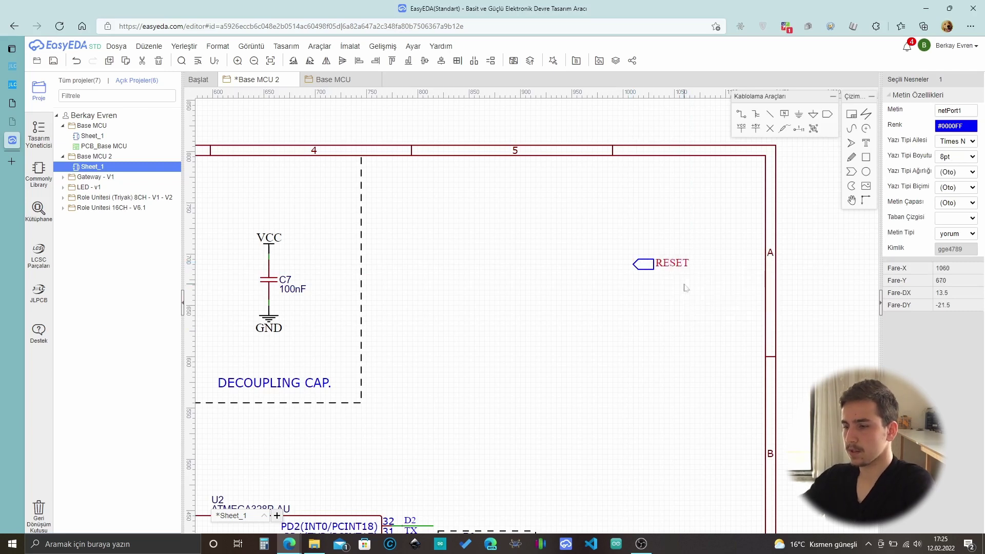
click(683, 283)
click(671, 266)
click(665, 314)
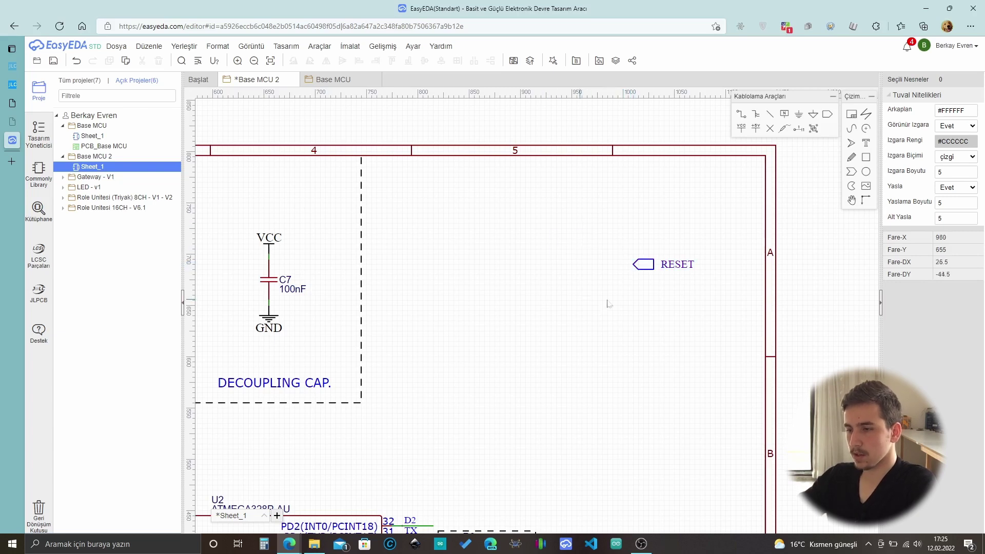
Place a right-facing net port to the left of RESET and label it DTR.
click(827, 114)
key(space)
key(space)
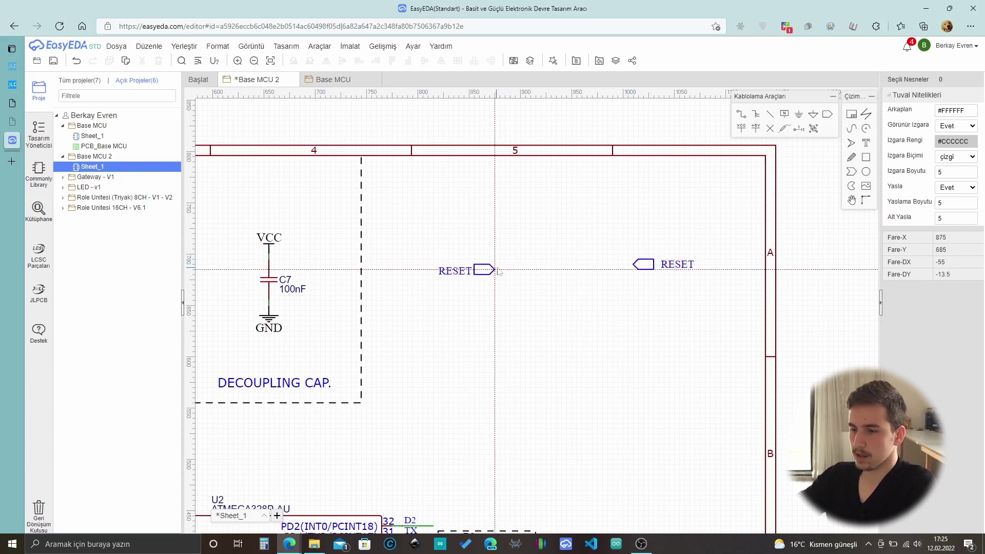
click(509, 267)
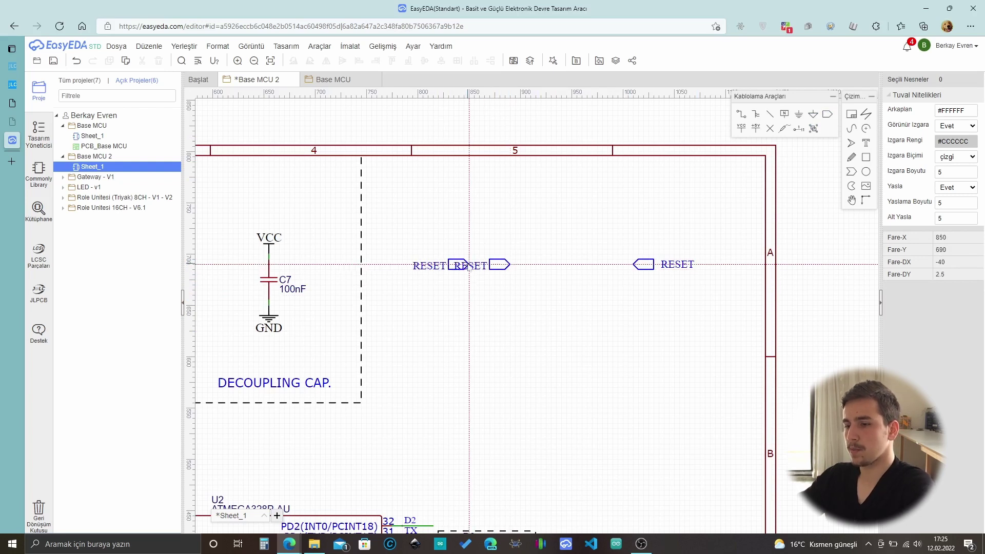
key(Escape)
double_click(470, 266)
text(DTR)
key(Return)
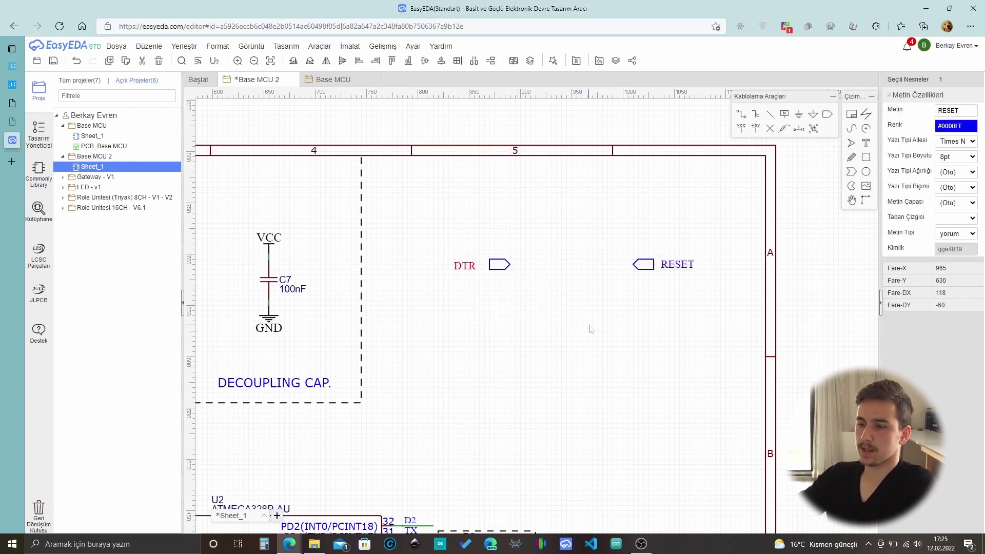
click(570, 263)
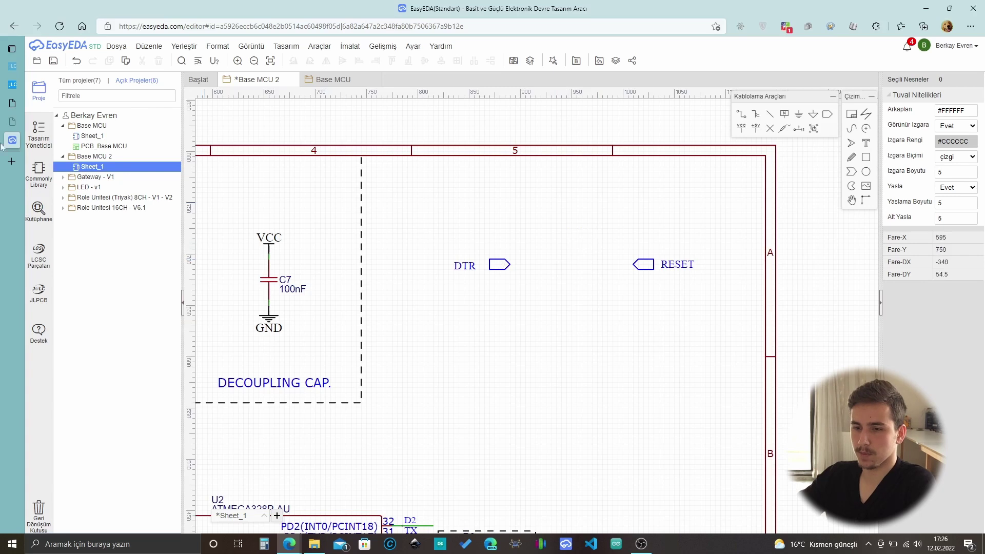
Search JLCPCB parts for '10k' and select resistor 0805W8F510KT5E's part number C17724.
click(12, 85)
click(244, 59)
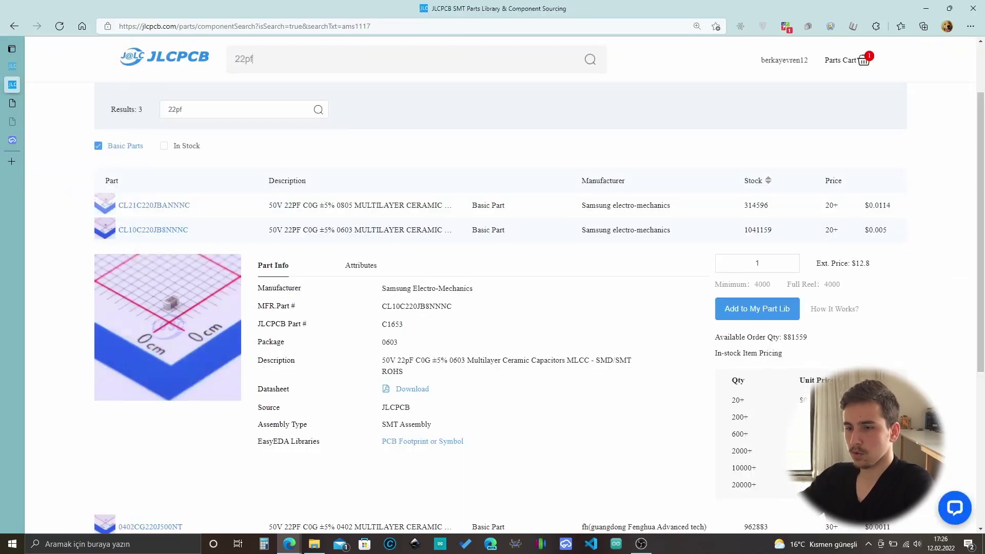
key(ctrl+a)
key(BackSpace)
text(10K)
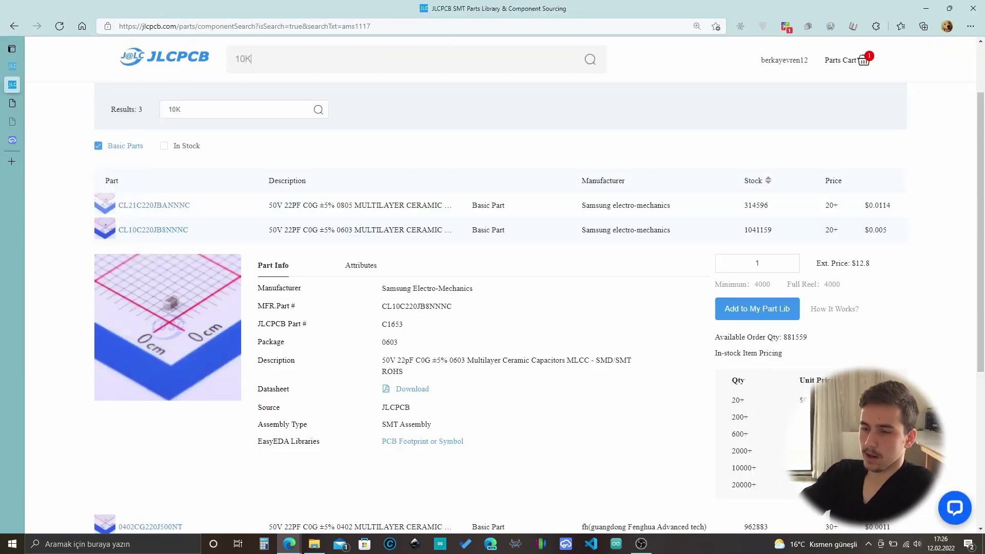
key(BackSpace)
text(k)
key(Return)
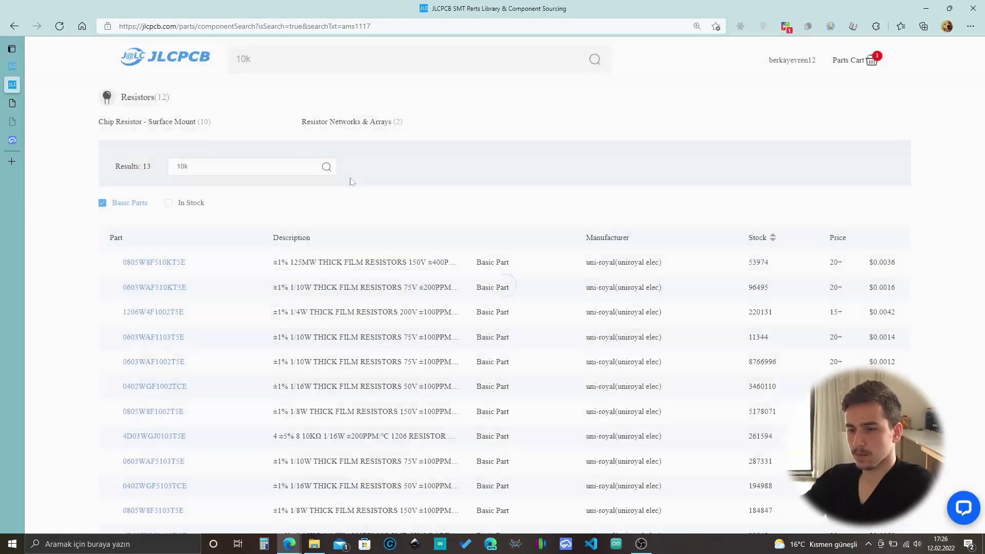
click(234, 262)
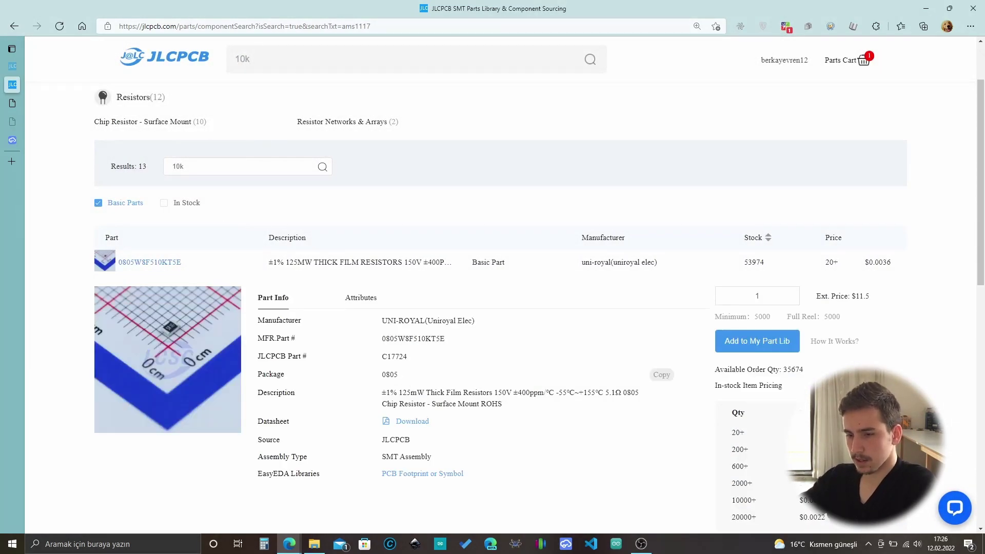
drag(405, 357, 382, 357)
click(414, 361)
Place library part C17724 as resistor R4 above the DTR/RESET row with a VCC flag on top.
key(BackSpace)
key(BackSpace)
key(BackSpace)
text(7724)
key(Return)
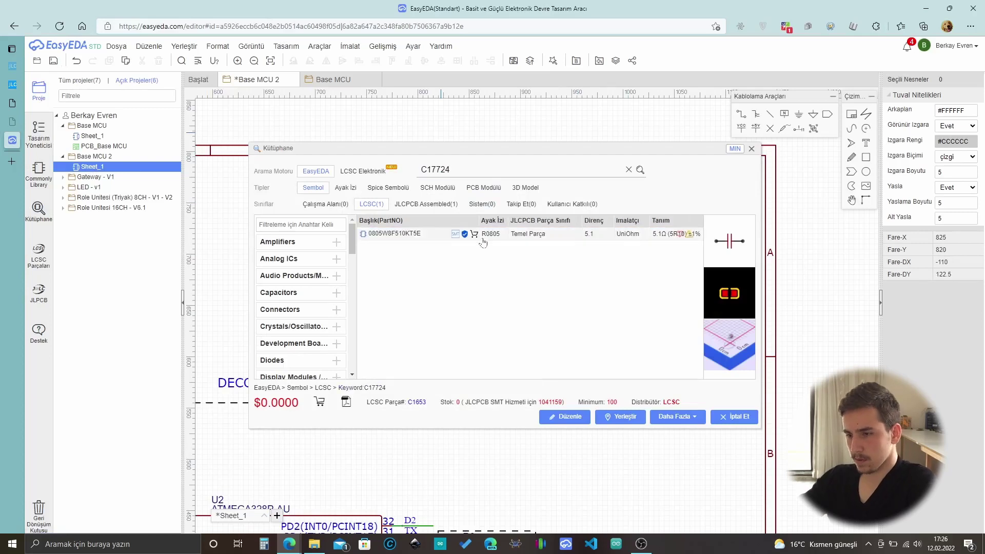
click(484, 236)
click(620, 417)
click(571, 236)
key(Escape)
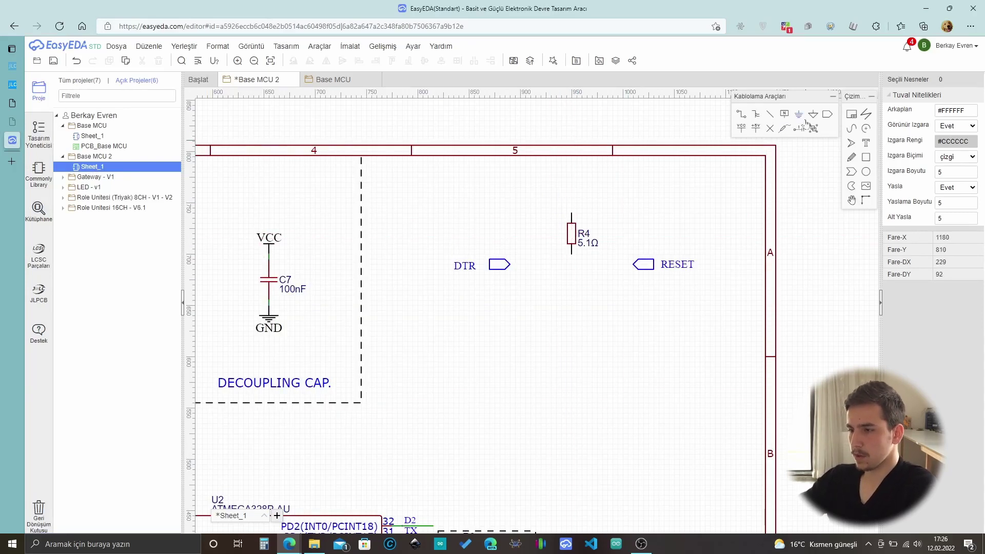
click(744, 132)
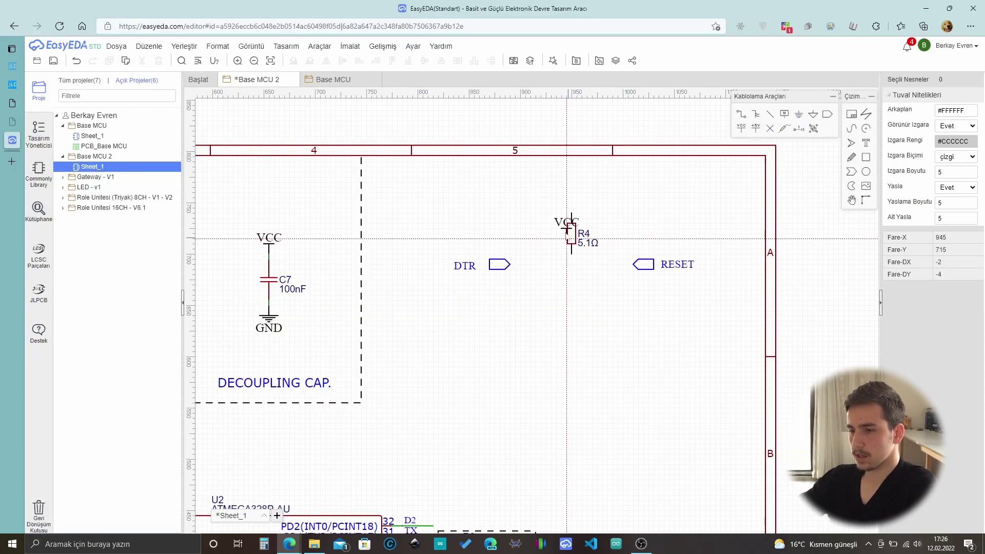
click(571, 203)
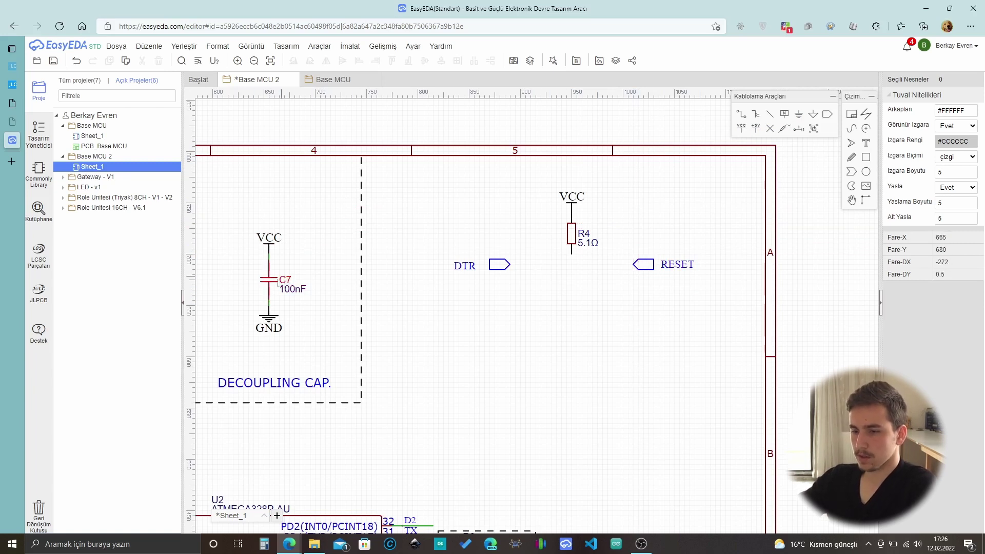
Duplicate C7 as capacitor C8, turned horizontal, between the DTR and RESET ports.
click(268, 280)
key(ctrl+c)
key(ctrl+v)
key(space)
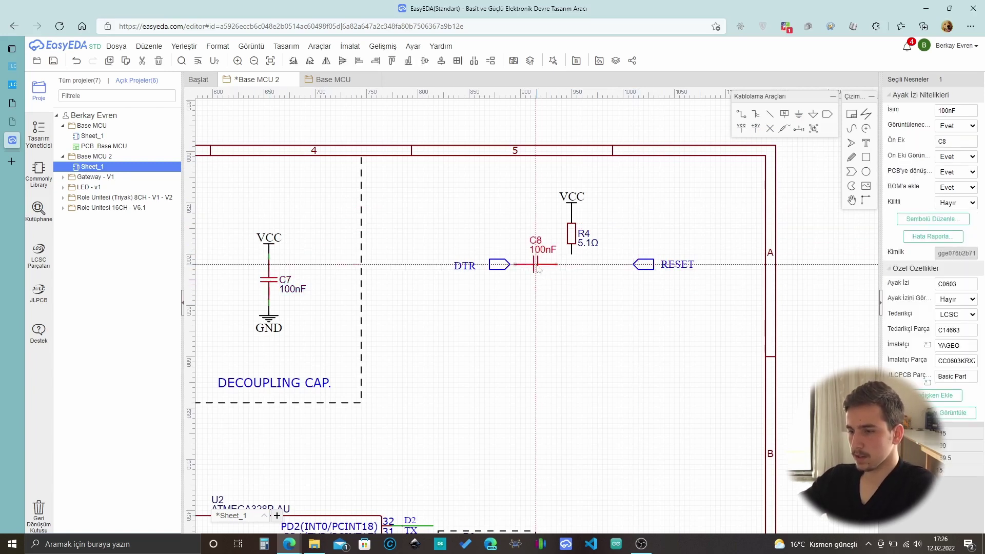
key(space)
key(space)
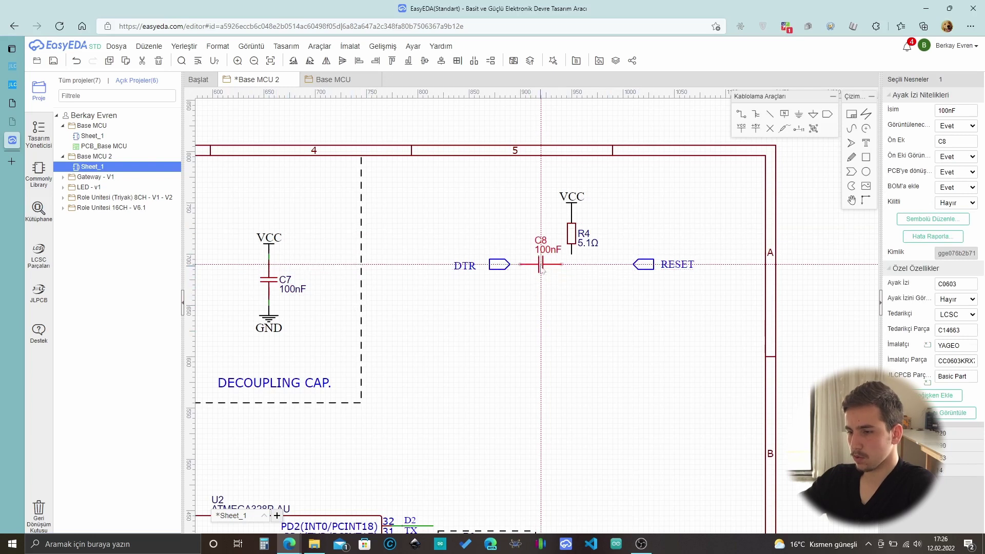
click(542, 268)
Wire DTR to C8, C8 to RESET, and R4's bottom pin onto the RESET line.
click(511, 264)
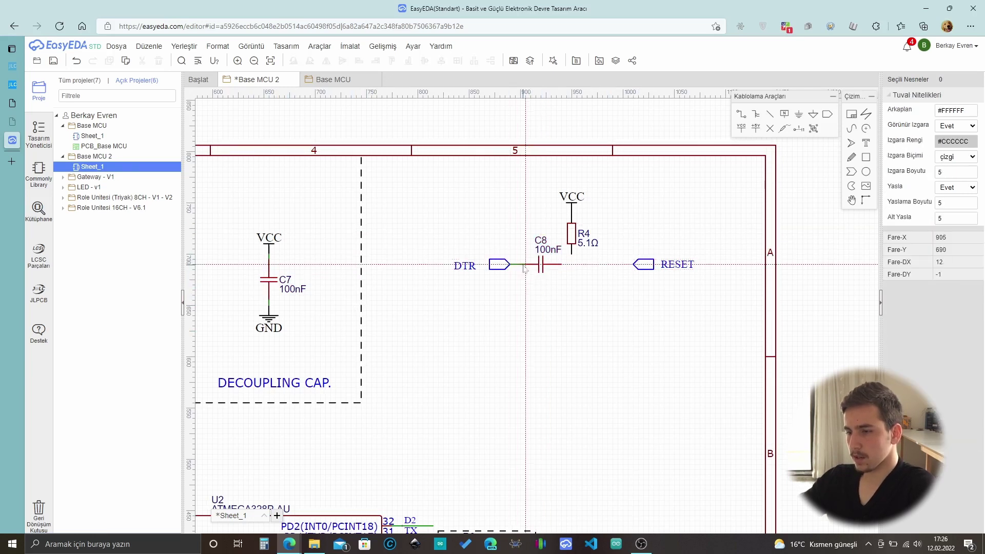
click(519, 264)
click(561, 264)
click(633, 264)
click(571, 253)
click(571, 264)
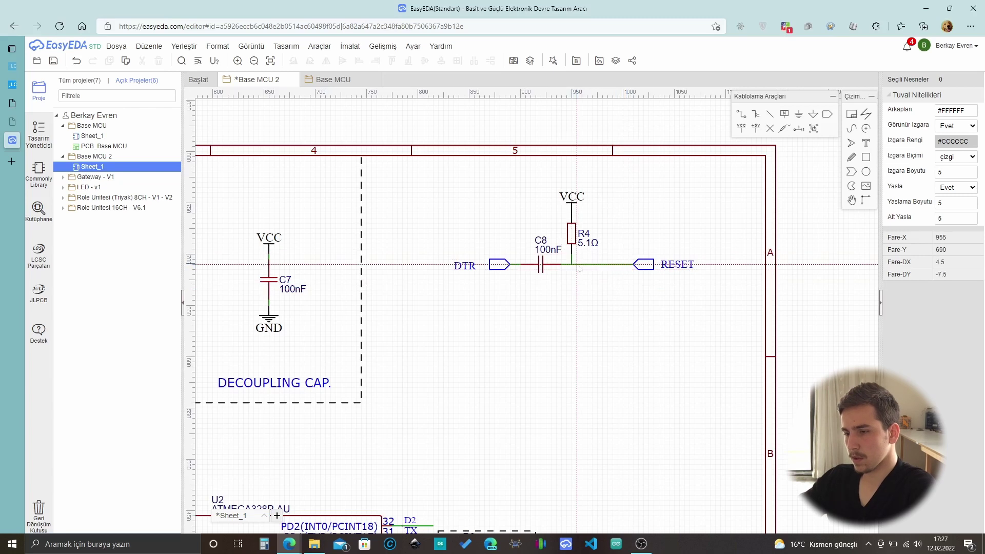
click(576, 264)
right_click(646, 293)
Shift R4 and its VCC flag right over the junction and redraw its wire.
drag(626, 257, 551, 188)
drag(571, 233, 577, 234)
key(w)
click(576, 254)
click(580, 264)
right_click(604, 298)
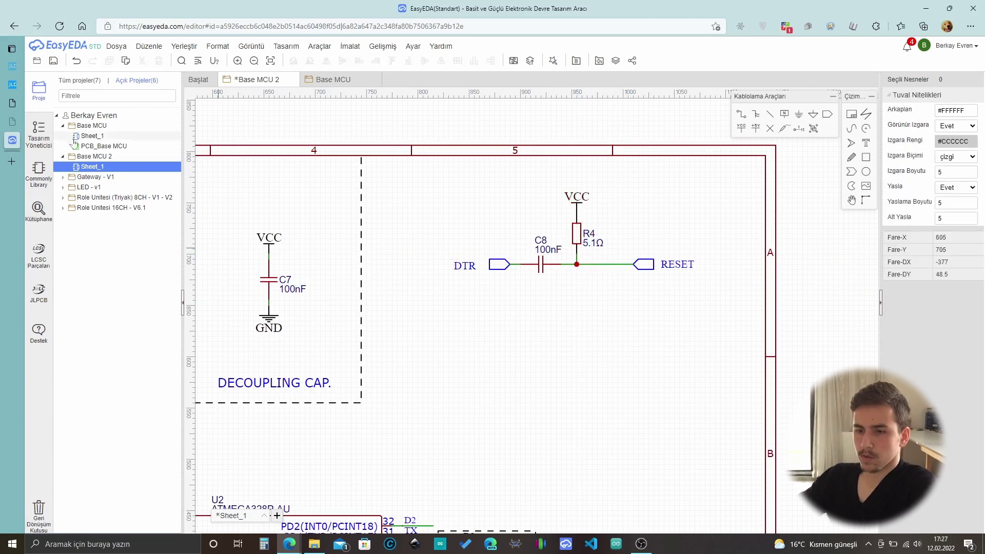
Search JLCPCB parts for 'switch' and open the TS-1187A-B-A-B switch's details.
click(12, 85)
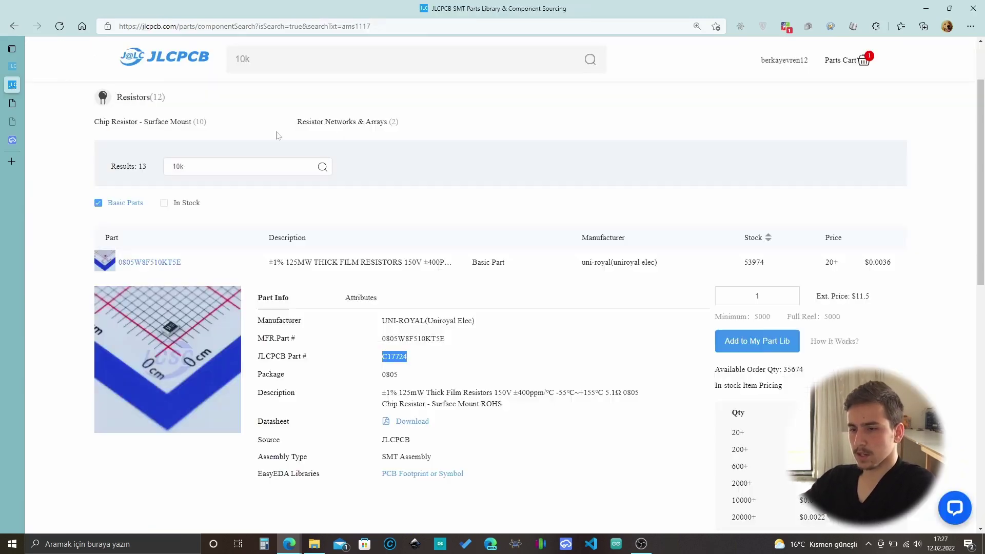
click(362, 76)
text(switc)
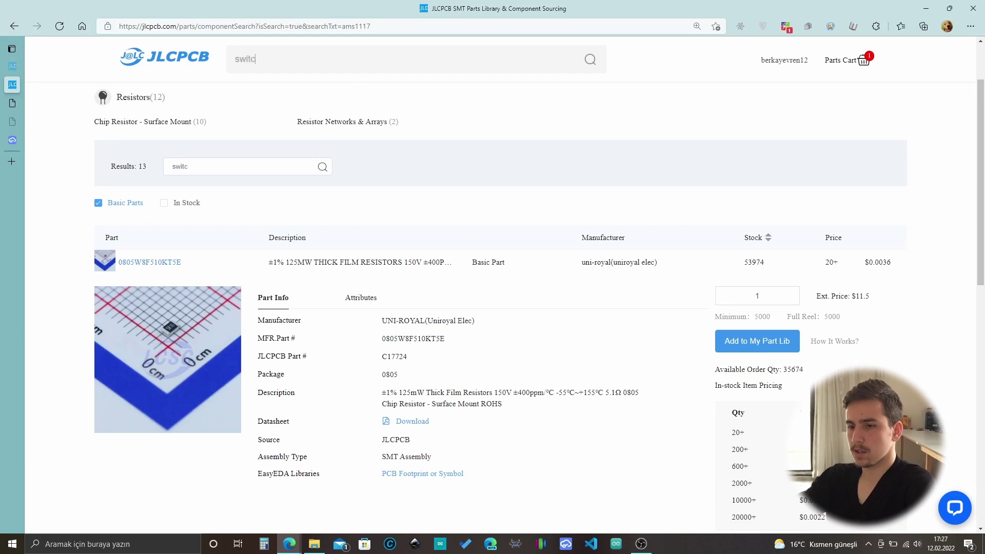
text(h)
key(Return)
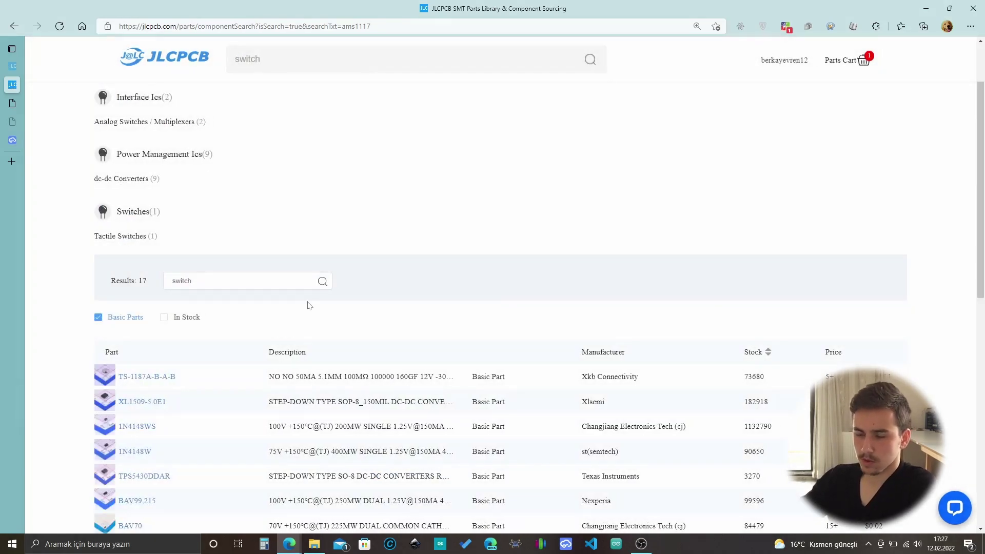
click(259, 377)
mouse_move(185, 295)
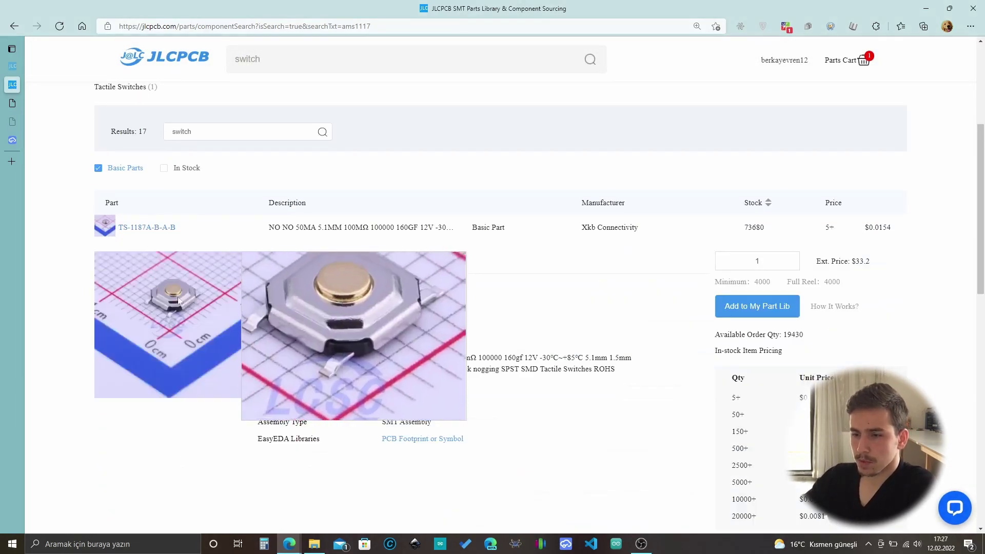
scroll(331, 326, up, 1)
Search 'button', expand TS-1187A-B-A-B and copy its part number C318884 back to EasyEDA.
double_click(249, 59)
text(button)
key(Return)
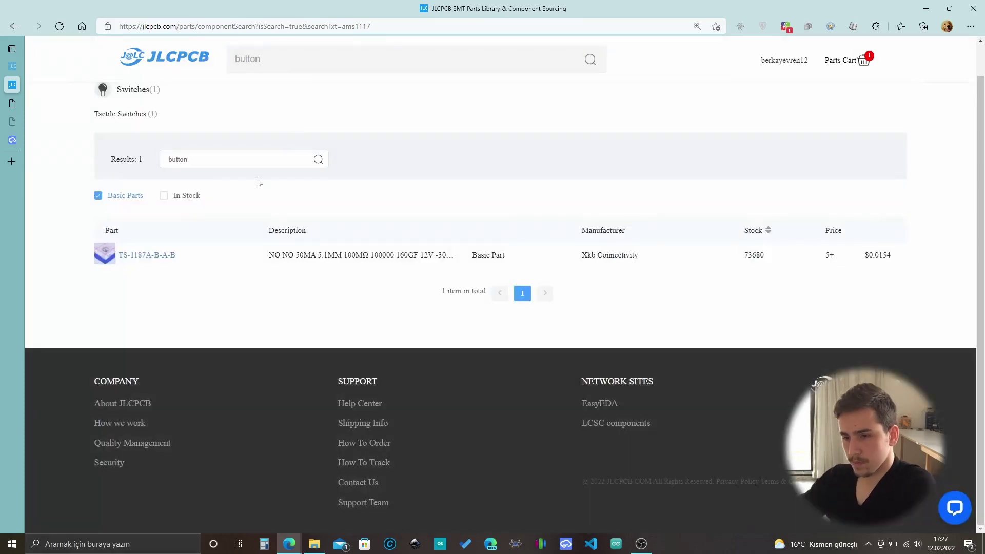
click(192, 261)
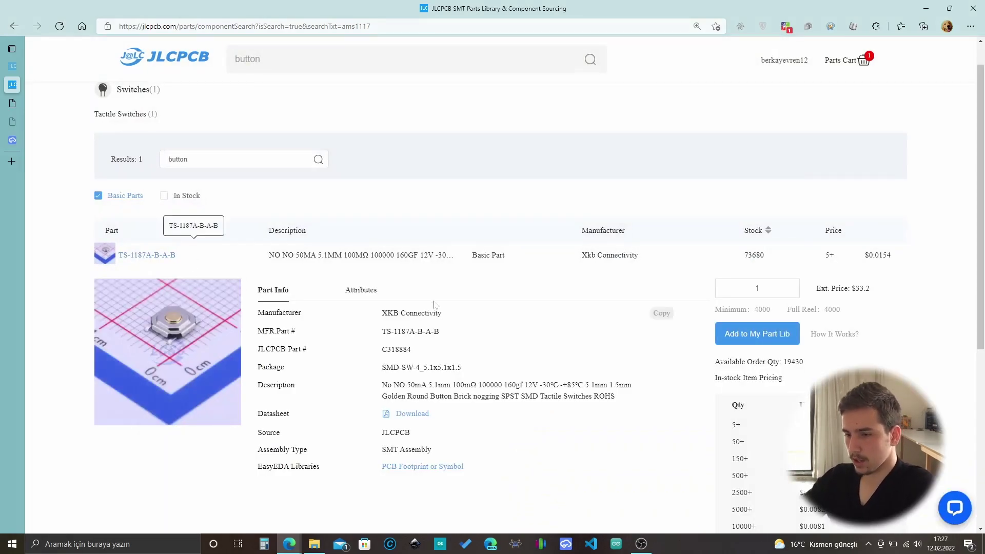
scroll(405, 318, down, 2)
drag(412, 275, 387, 275)
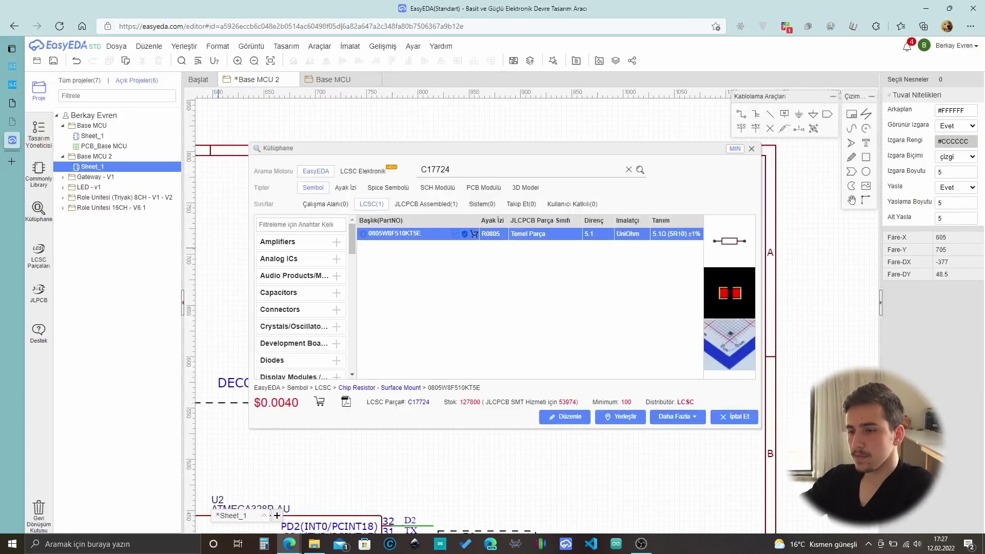
key(ctrl+v)
key(Return)
Place switch C318884 below the DTR–RESET net and position its SW1 and part-name labels.
click(659, 417)
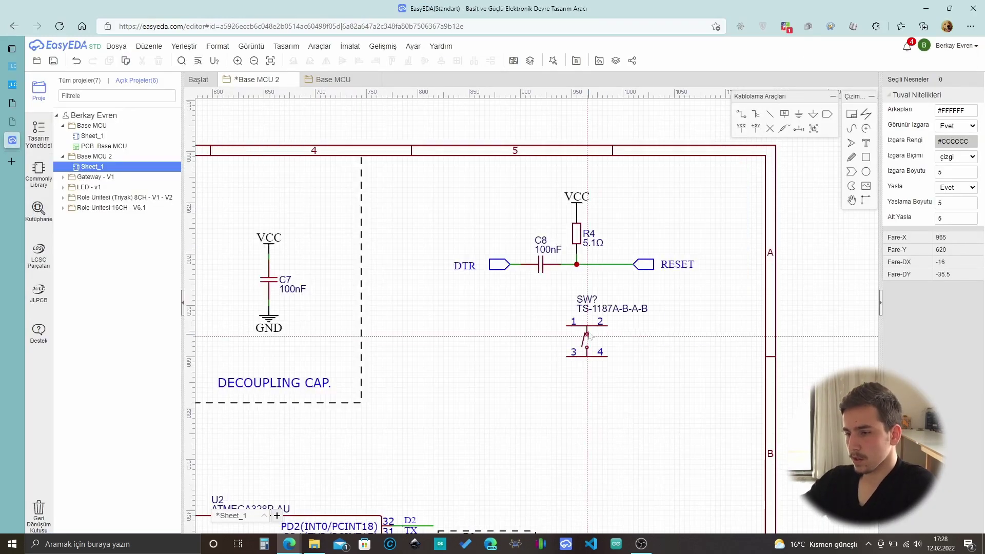
click(577, 317)
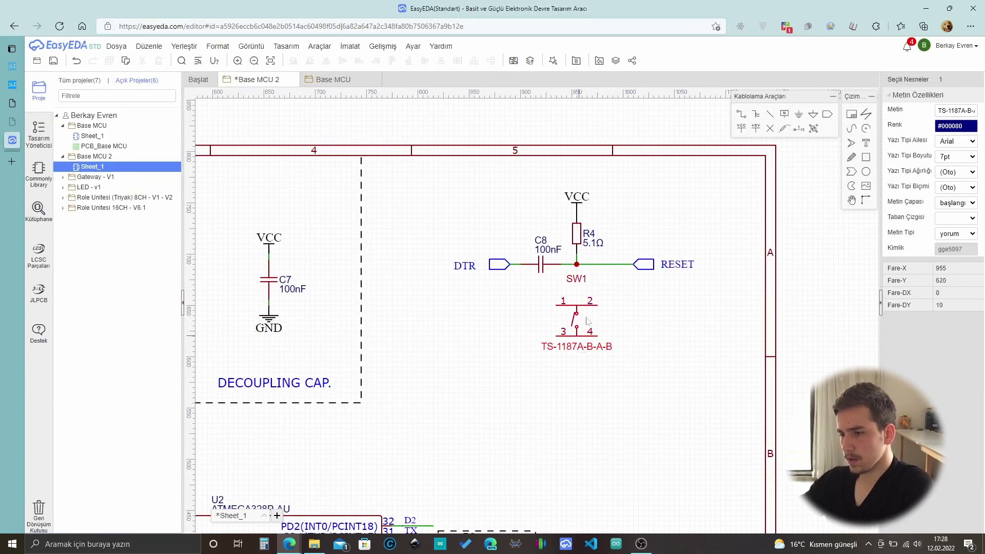
drag(597, 352, 602, 354)
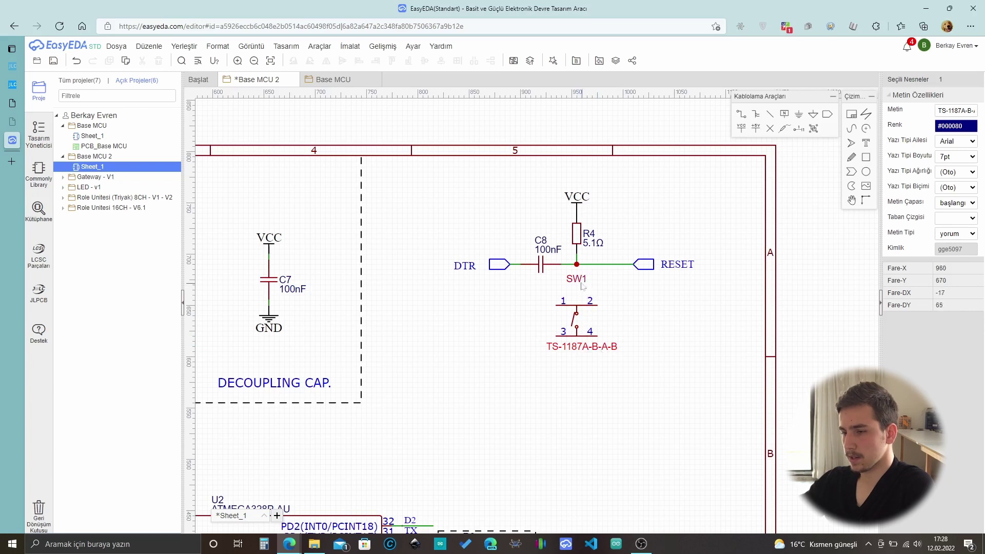
drag(578, 282, 577, 293)
Wire SW1 pin 2 to the RESET net and connect pin 4 to a GND symbol.
key(w)
click(596, 305)
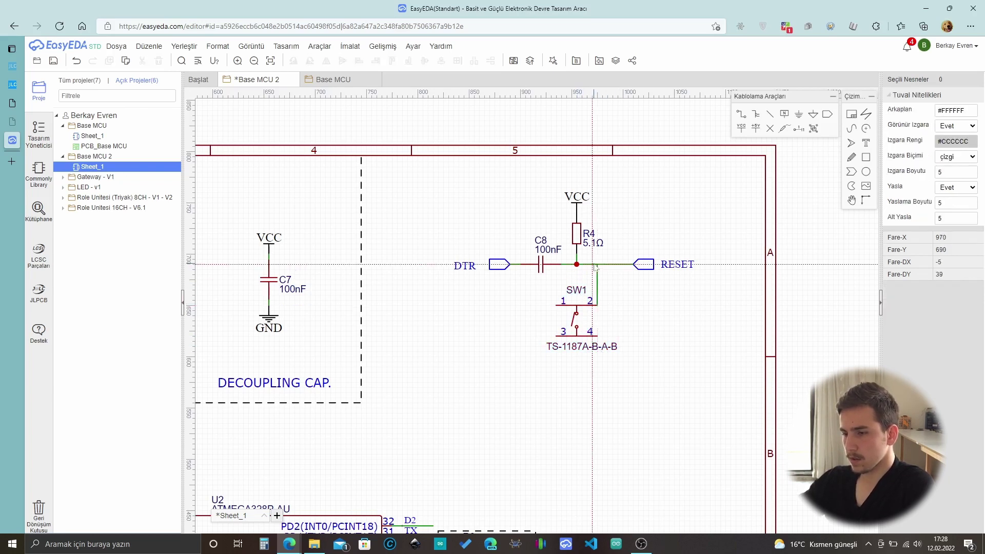
click(597, 264)
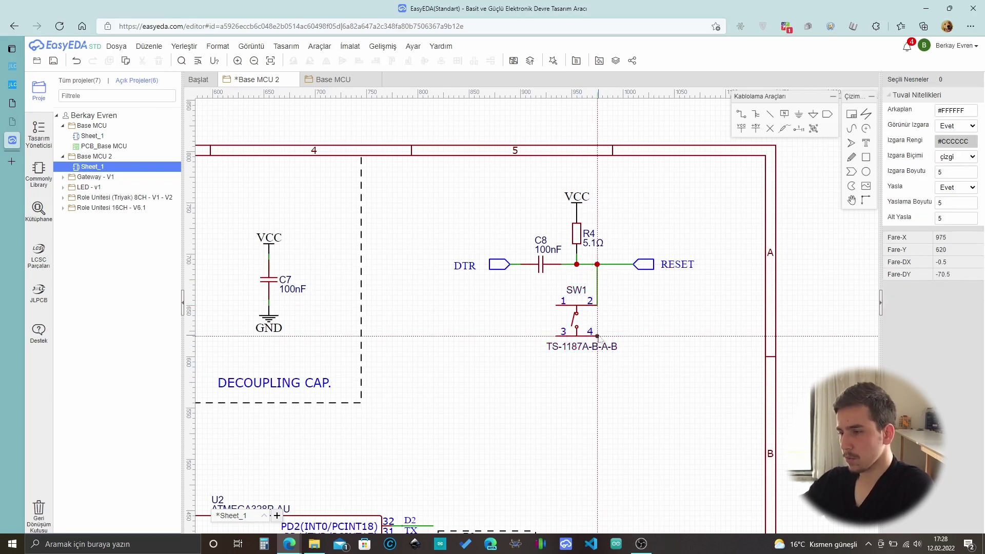
click(798, 114)
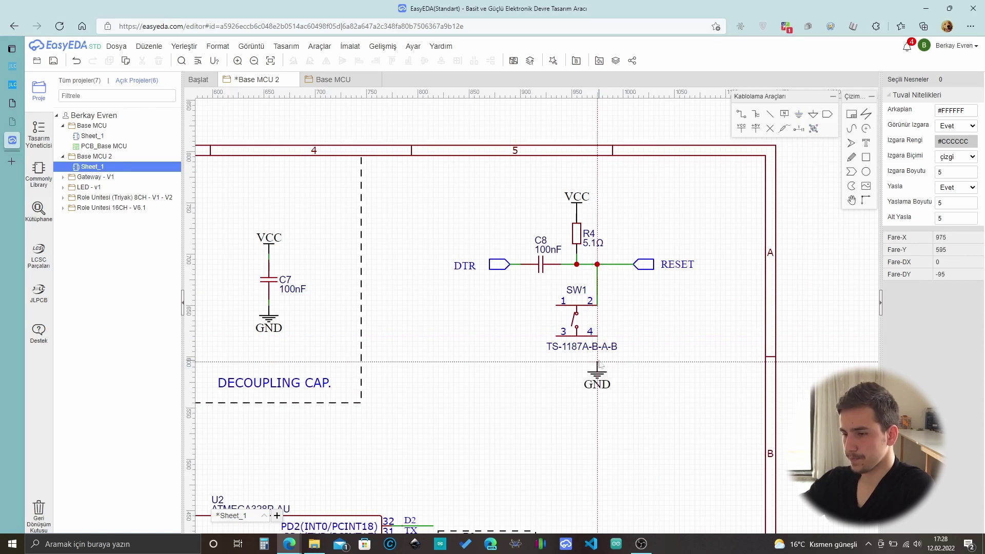
click(597, 336)
click(597, 367)
key(Escape)
Shift the reset circuit up, moving the switch together with its ground wire and GND.
drag(703, 196, 436, 386)
key(Up)
key(Up)
key(Up)
key(Up)
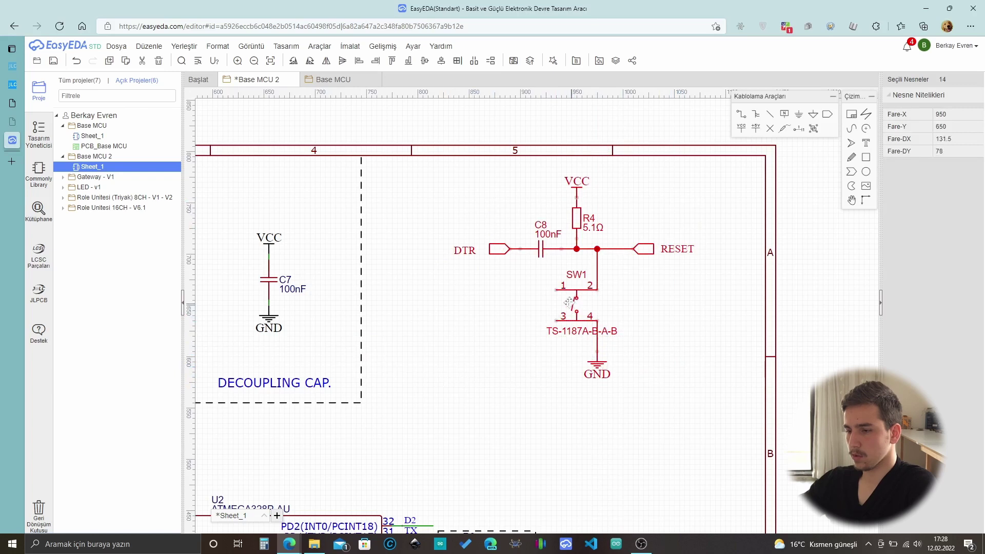
click(669, 283)
drag(670, 284, 534, 378)
click(603, 360)
drag(602, 359, 600, 349)
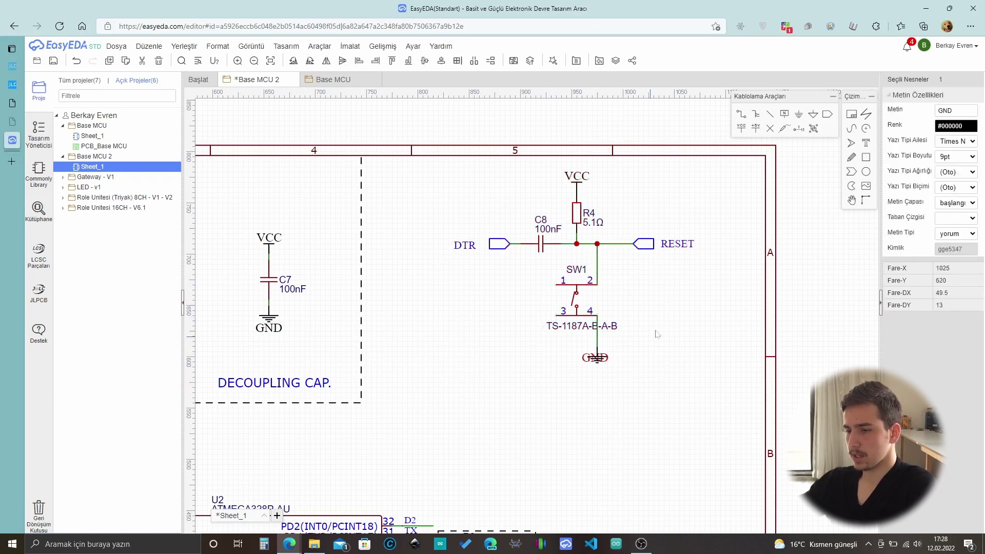
key(ctrl+z)
drag(645, 286, 525, 362)
drag(594, 356, 594, 346)
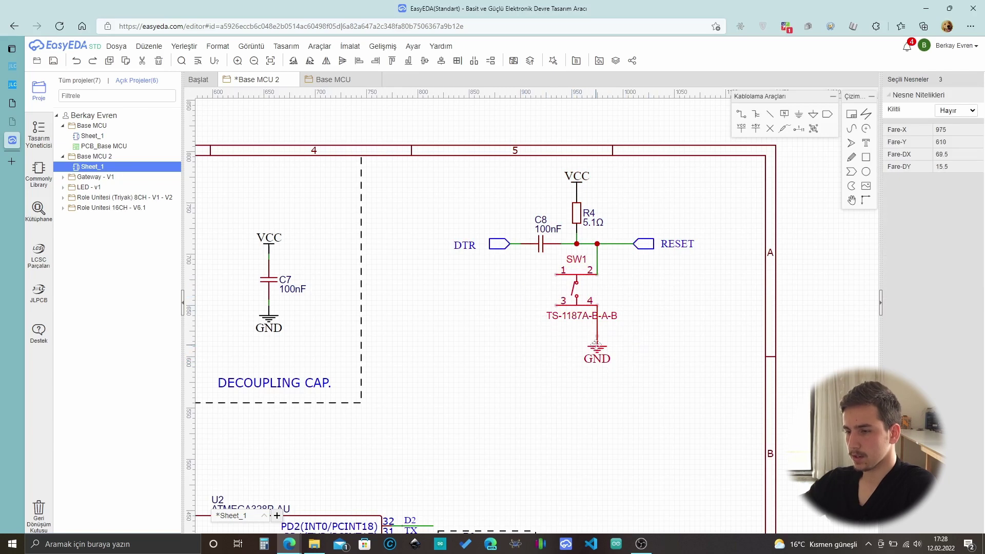
click(637, 276)
Draw a dashed divider line from the decoupling section's corner to the right border.
key(l)
click(361, 403)
click(765, 403)
key(Escape)
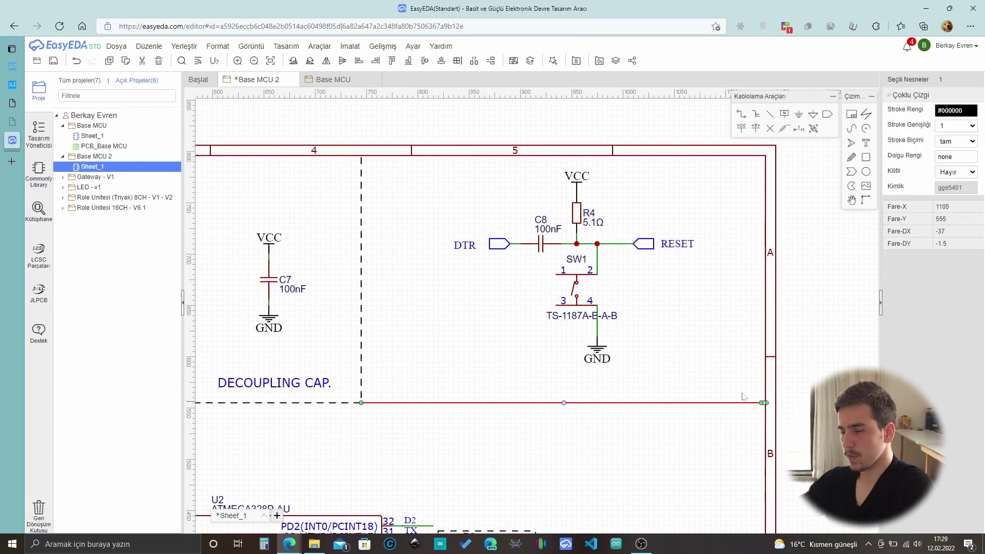
click(967, 144)
click(954, 162)
click(599, 452)
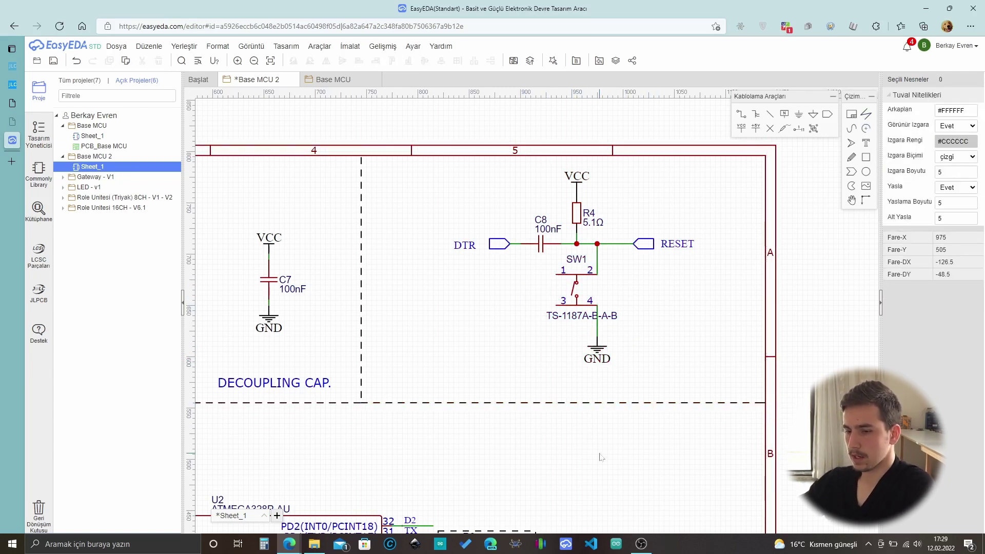
scroll(593, 320, down, 2)
scroll(594, 320, down, 1)
scroll(442, 384, up, 4)
Check the new dashed divider and scroll around the schematic.
click(608, 303)
click(556, 353)
scroll(556, 353, down, 6)
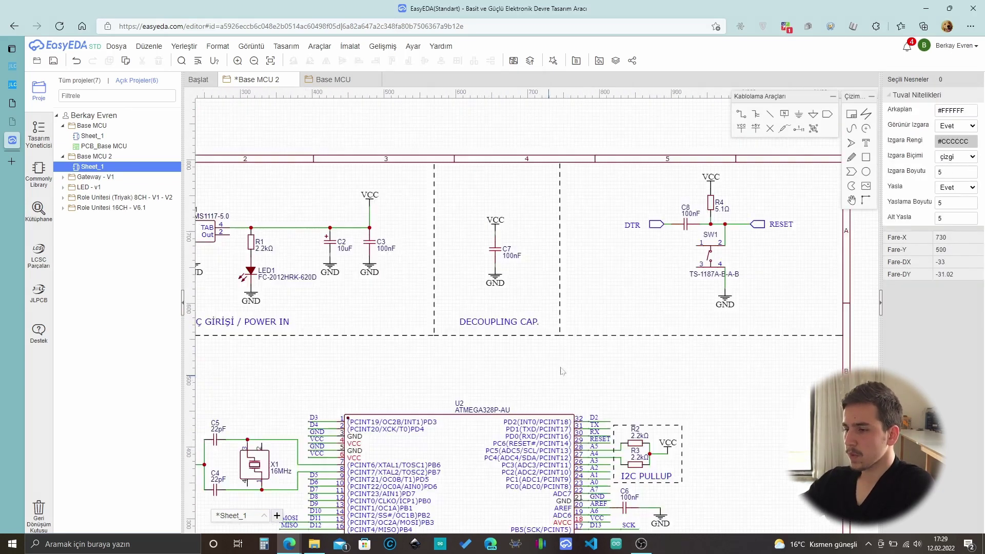
scroll(603, 446, up, 2)
scroll(664, 418, down, 4)
scroll(640, 369, up, 4)
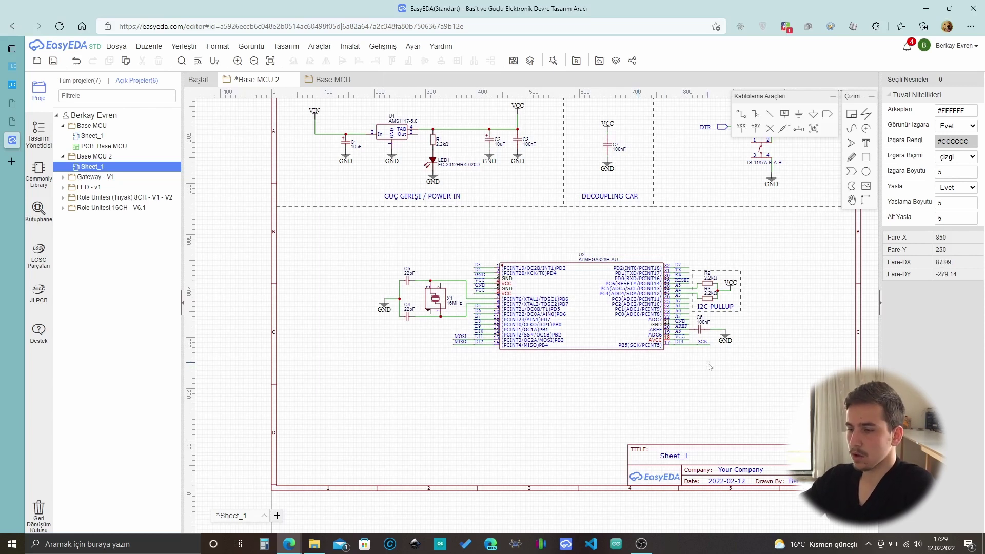
scroll(708, 366, up, 4)
scroll(711, 364, down, 2)
scroll(713, 363, up, 2)
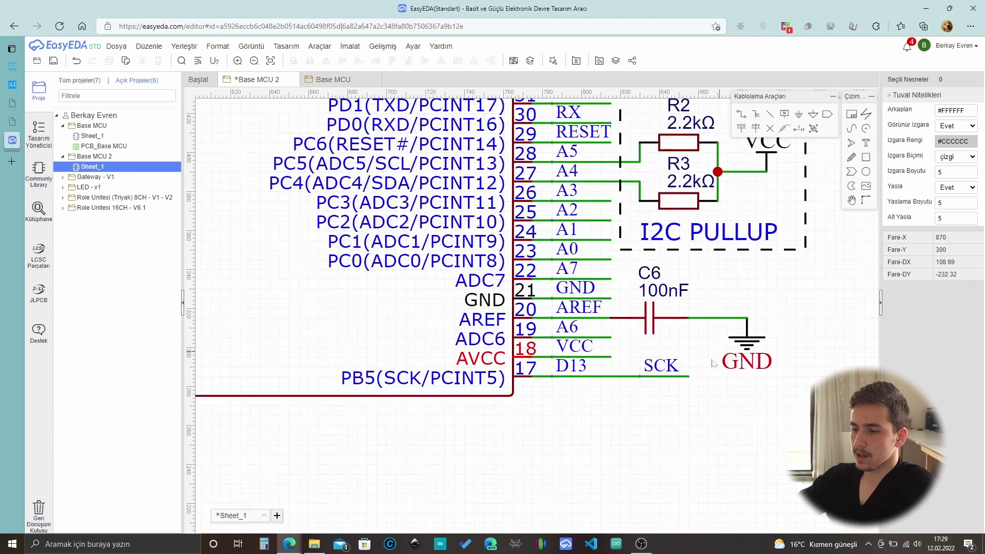
scroll(674, 382, up, 2)
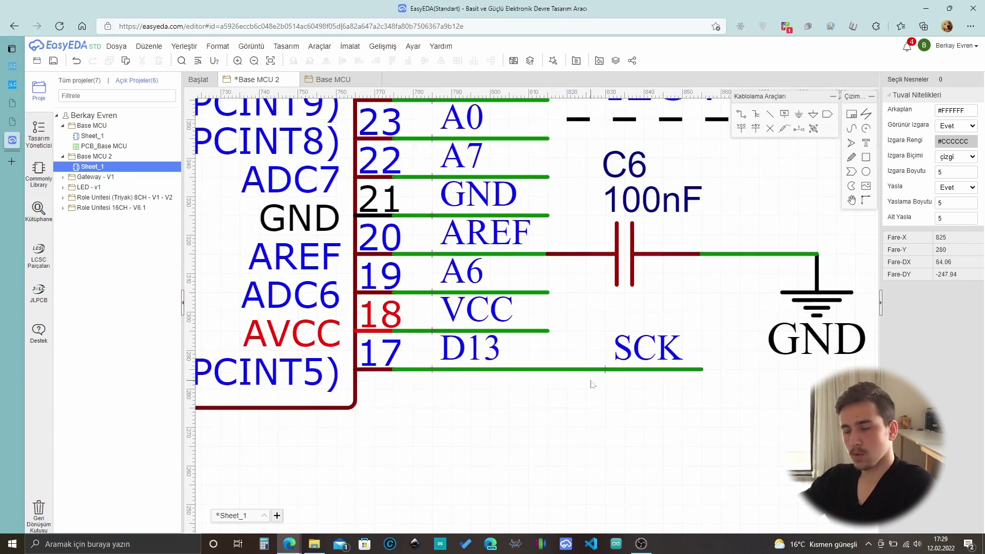
scroll(635, 435, down, 6)
scroll(353, 220, up, 4)
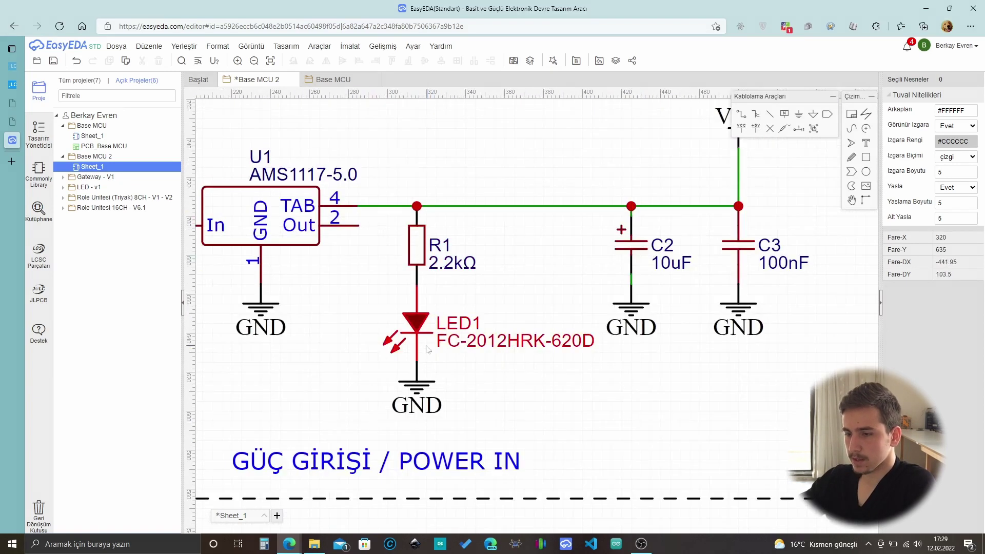
Duplicate LED1 with Ctrl+C/Ctrl+V and place the copy, LED2, below the SCK line.
click(417, 336)
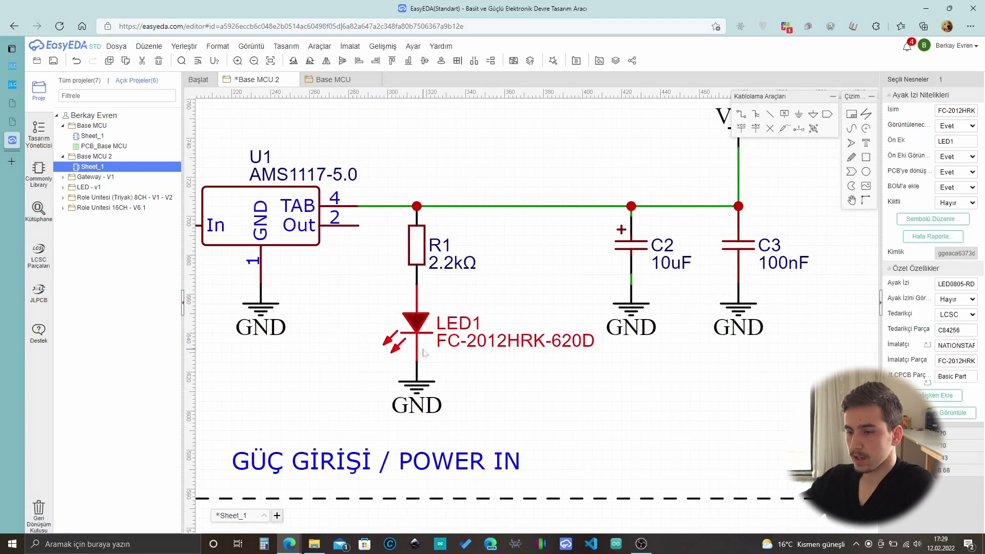
key(k)
scroll(523, 370, up, 5)
key(ctrl+c)
key(ctrl+v)
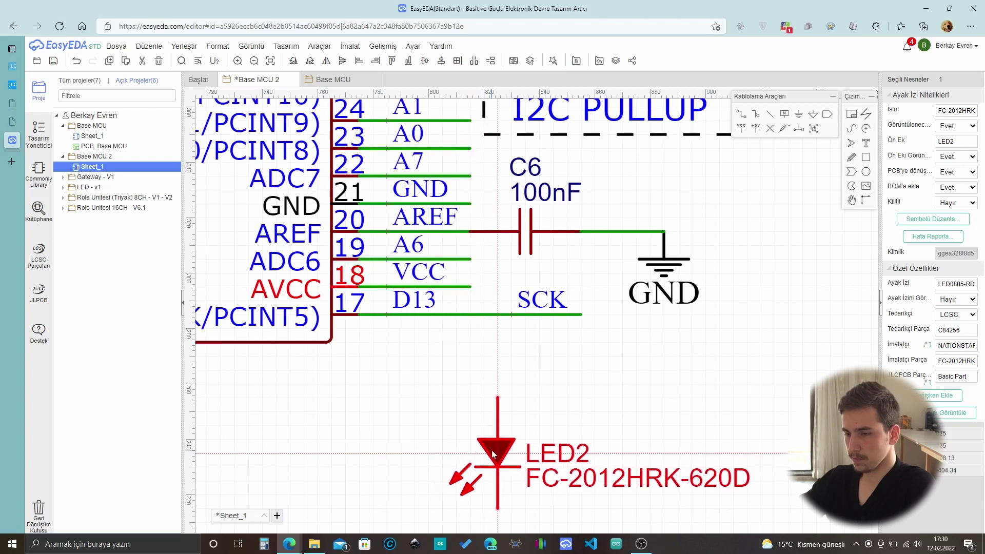
click(488, 492)
right_drag(502, 508, 526, 330)
scroll(526, 330, down, 1)
scroll(504, 426, up, 1)
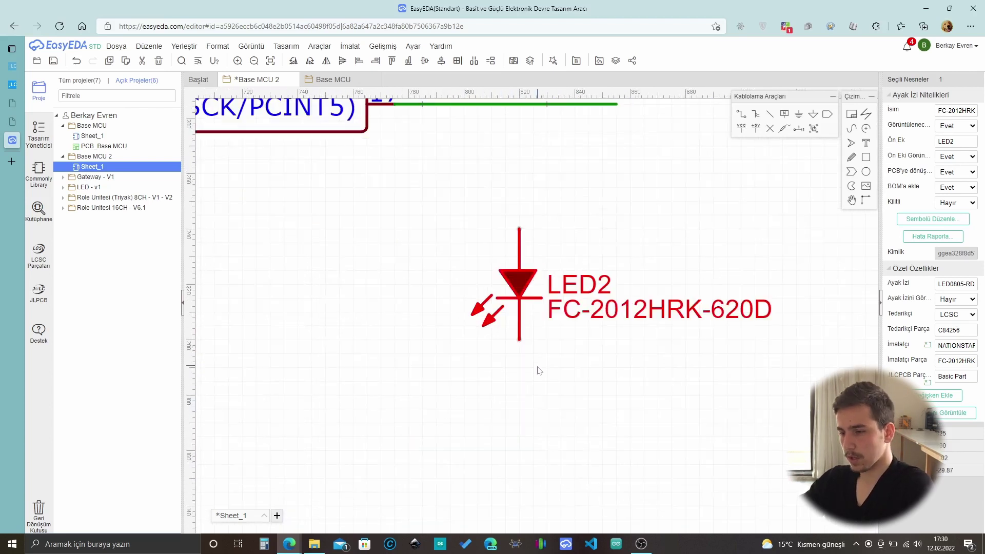
click(535, 371)
right_drag(536, 363, 536, 412)
scroll(536, 411, down, 2)
Search the JLCPCB parts for 330 and copy the 0805 33Ω resistor's part number C17634.
click(12, 84)
double_click(248, 60)
text(330)
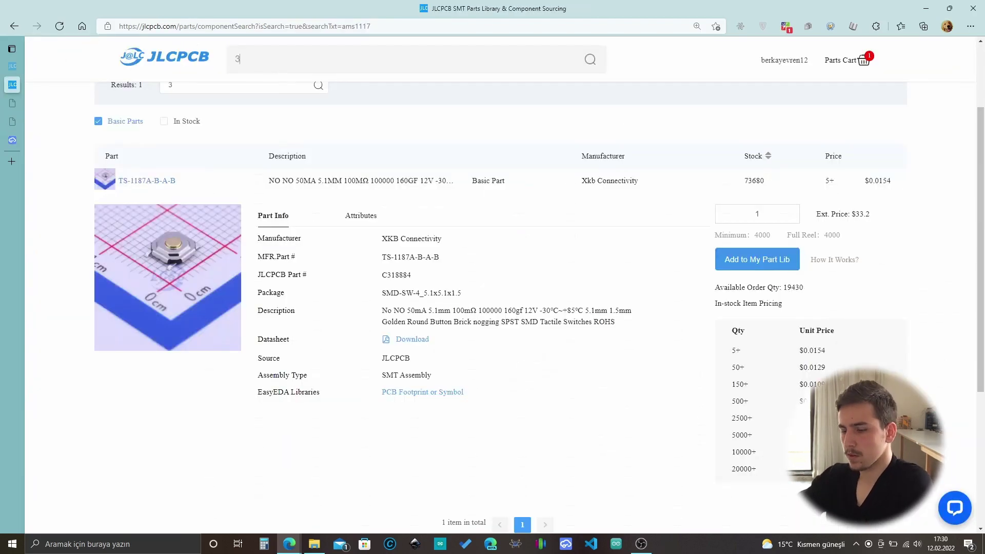
key(Return)
click(248, 394)
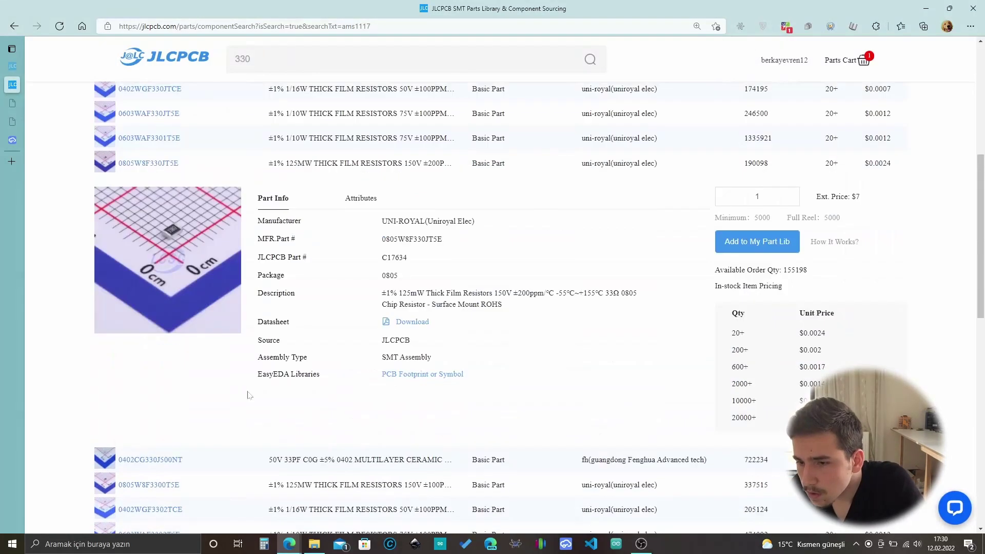
double_click(397, 258)
click(12, 140)
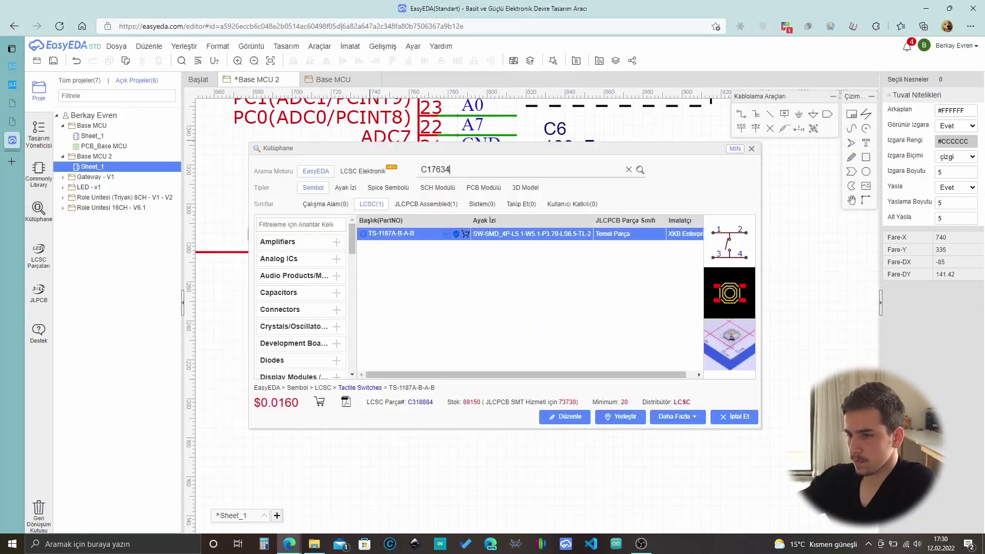
Place the 33Ω resistor R5 upright near LED2 and move the ATmega circuit down-left.
click(682, 413)
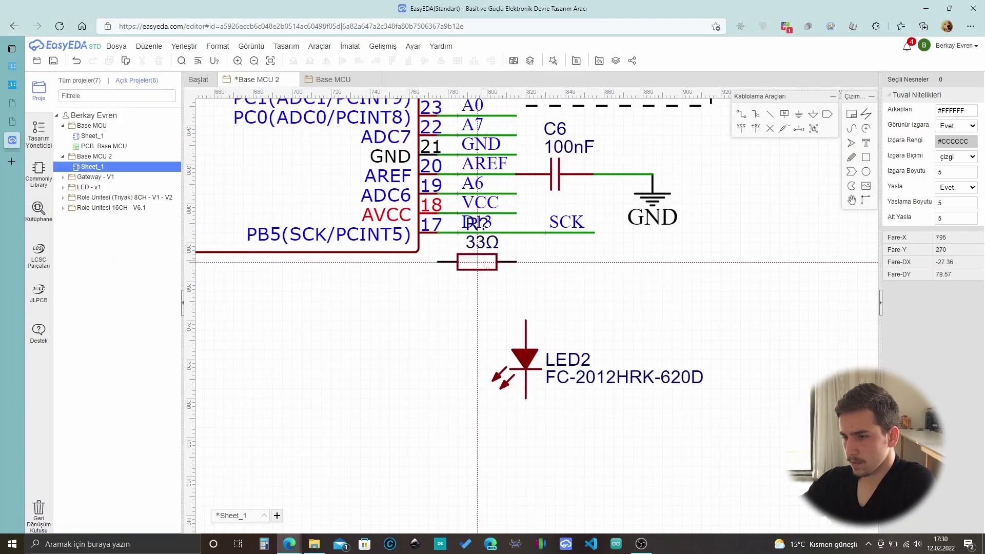
key(space)
click(525, 272)
scroll(518, 362, down, 4)
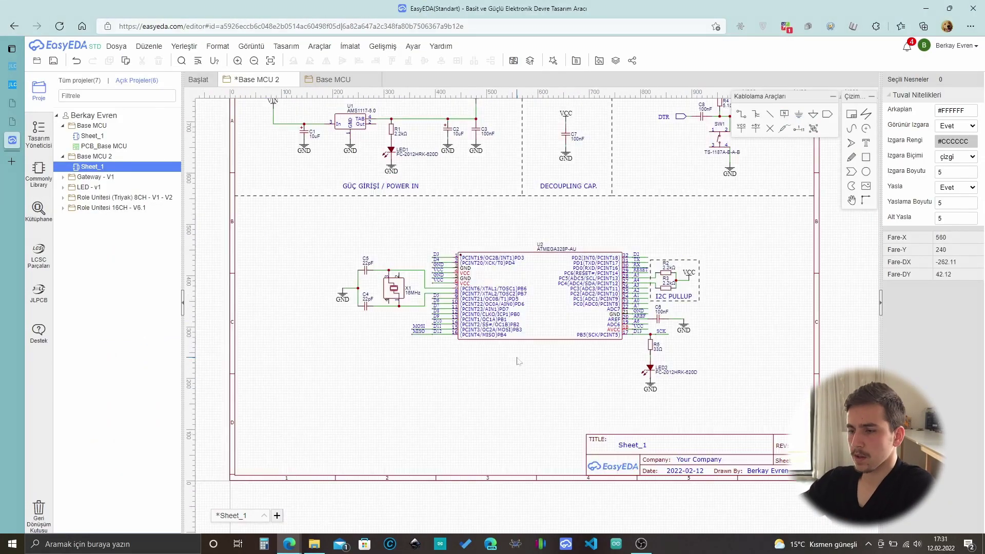
scroll(518, 362, down, 1)
scroll(517, 303, up, 1)
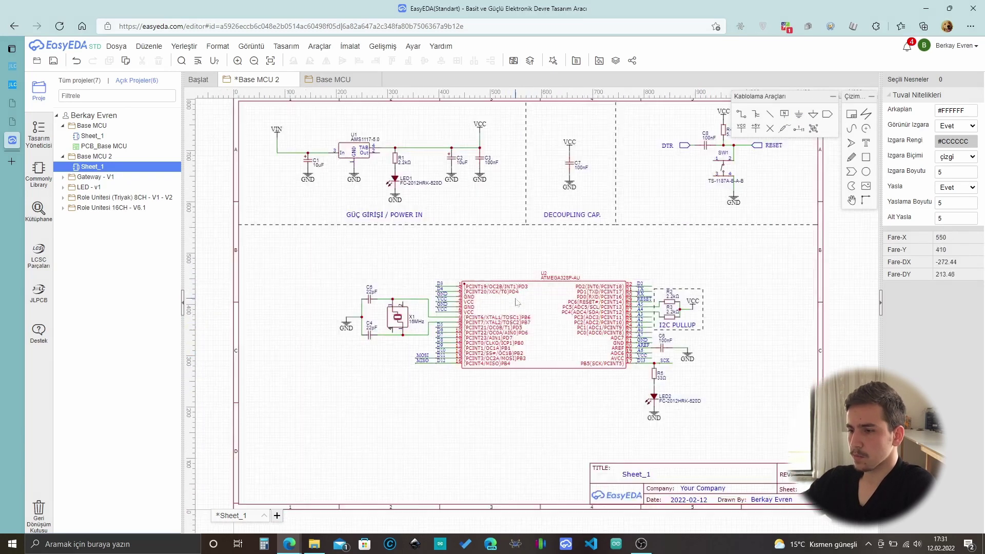
scroll(714, 306, down, 1)
drag(703, 287, 373, 440)
drag(546, 348, 524, 368)
Lay R5, LED2 and GND out horizontally in a row, deleting the old connecting wire.
scroll(645, 446, up, 5)
drag(679, 396, 519, 449)
drag(558, 387, 690, 361)
drag(559, 345, 606, 360)
key(space)
click(660, 344)
key(Delete)
drag(725, 338, 664, 417)
key(space)
drag(684, 373, 648, 368)
Wire R5's left end to the D13 line.
drag(734, 324, 642, 392)
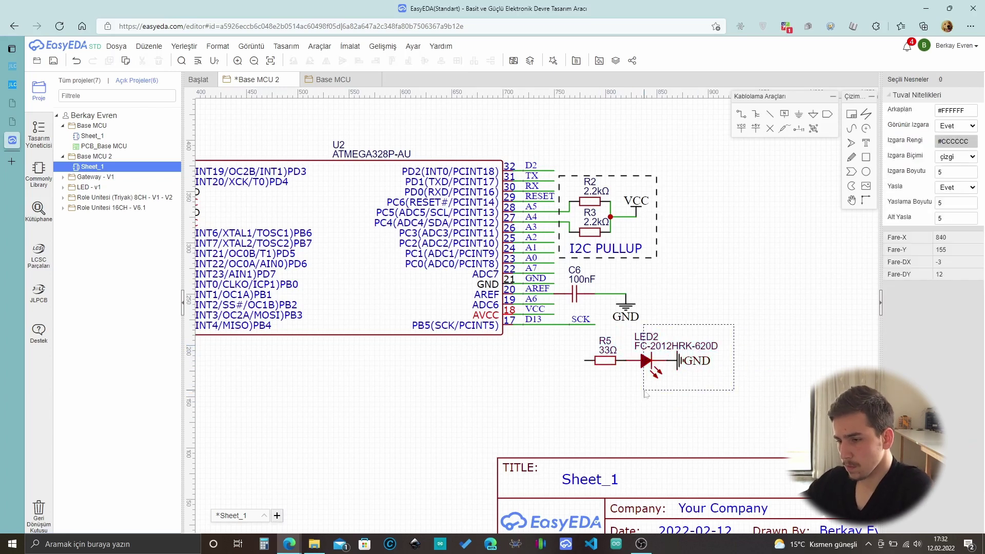
drag(689, 360, 574, 398)
click(693, 347)
key(Delete)
click(585, 360)
Shift the whole ATmega circuit slightly down-left.
click(553, 325)
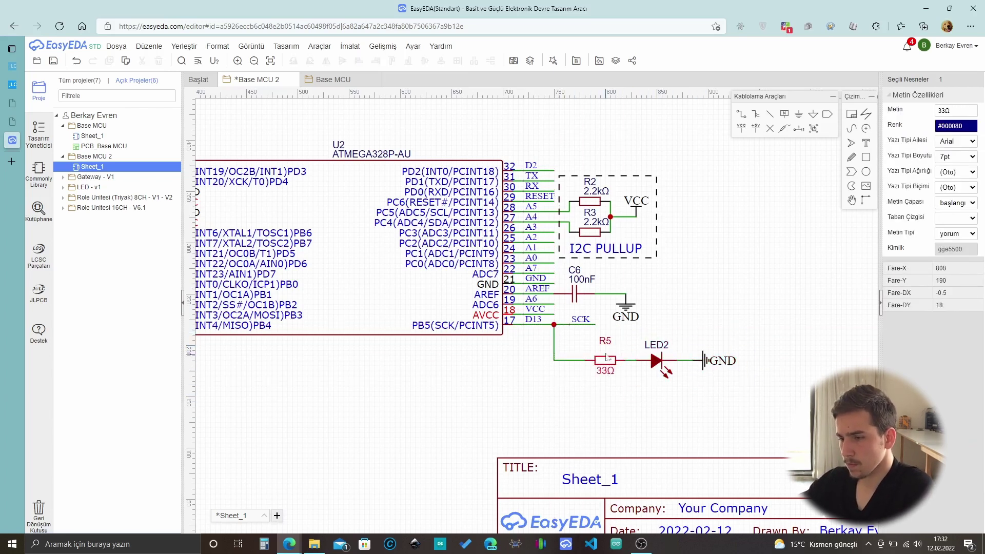
scroll(564, 400, down, 4)
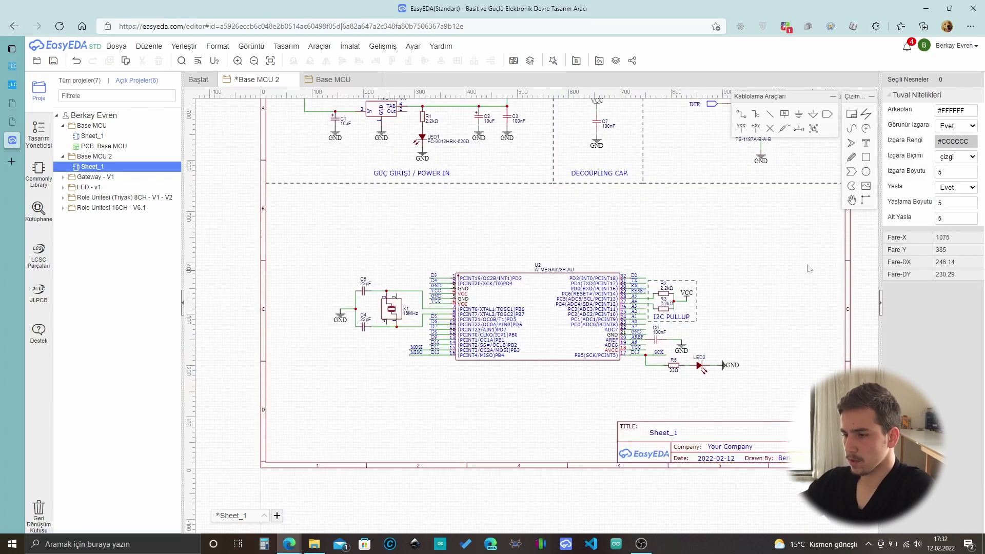
drag(772, 260, 322, 411)
drag(523, 315, 534, 336)
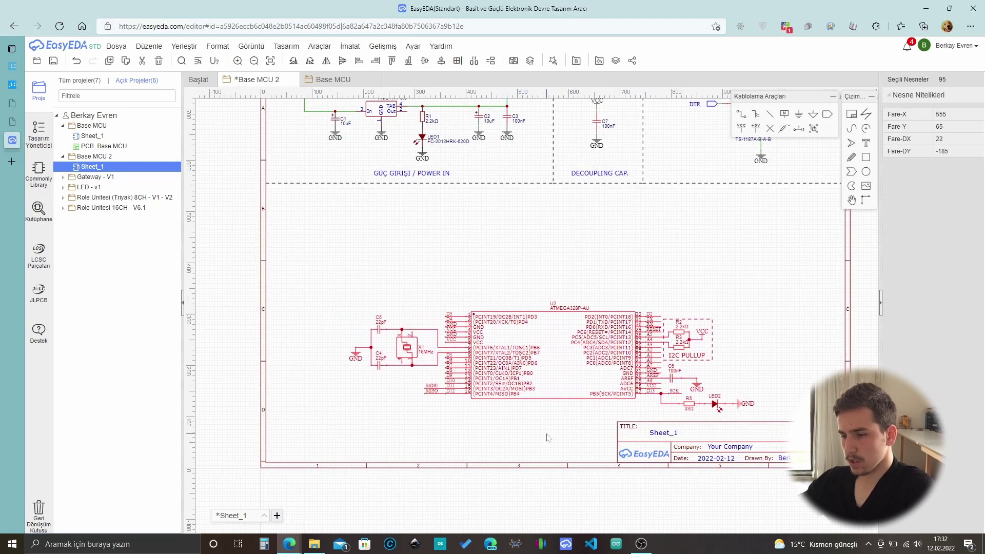
Add a text label reading MCU below the MCU circuit.
click(546, 435)
click(865, 145)
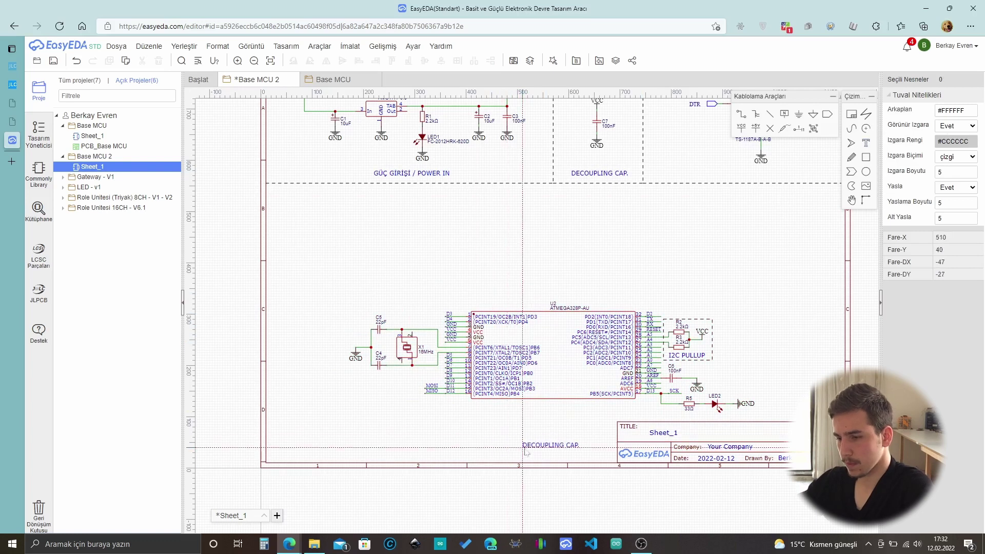
click(554, 449)
double_click(553, 449)
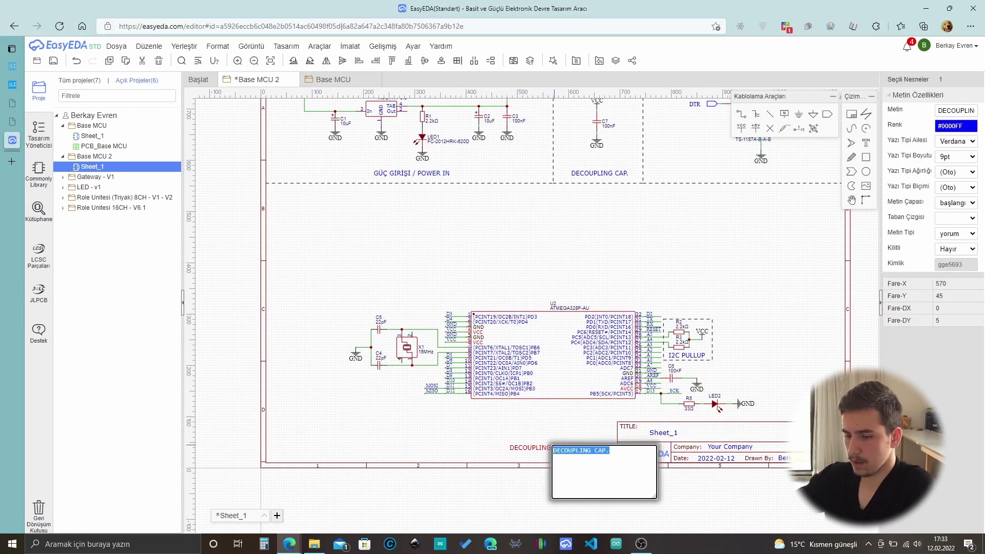
text(mcu)
key(Return)
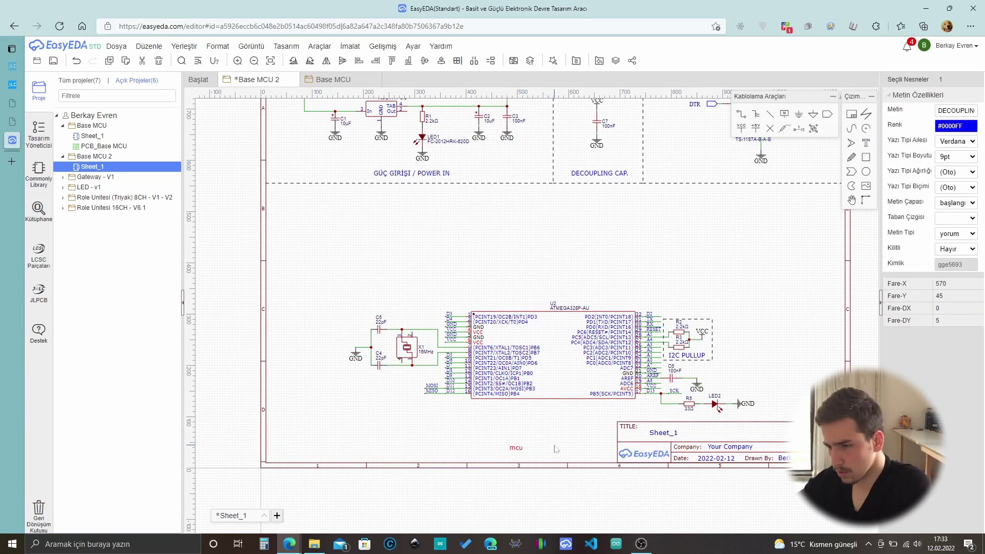
double_click(517, 447)
text(MCU)
key(Return)
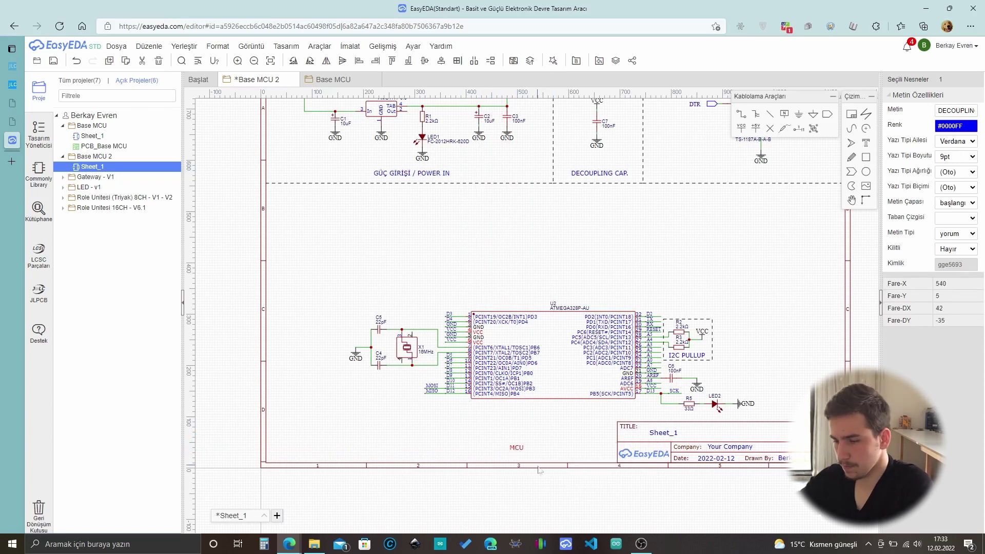
click(582, 492)
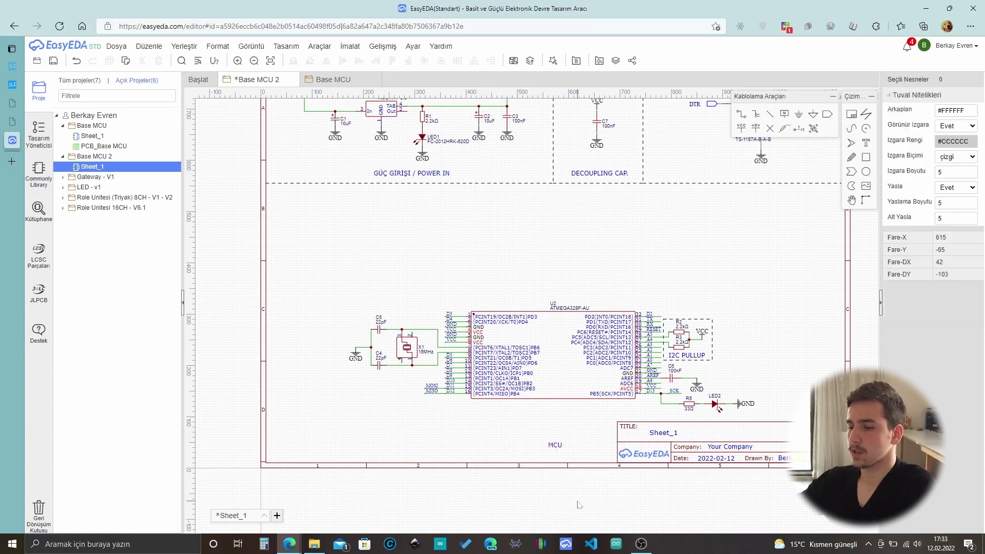
Set the sheet frame's height (Yükseklik) to 650.
scroll(584, 379, down, 3)
scroll(580, 195, up, 2)
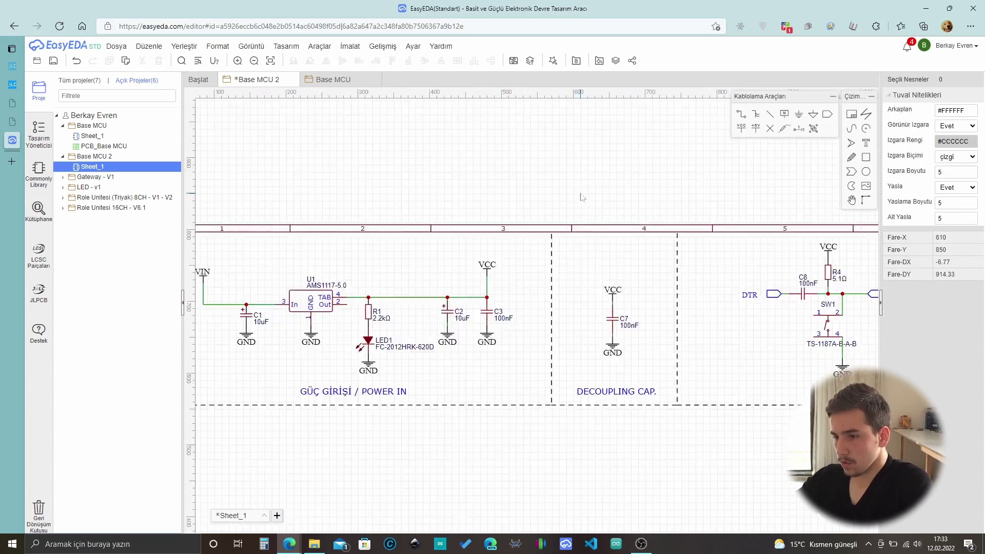
scroll(580, 195, down, 3)
scroll(588, 243, up, 1)
click(587, 408)
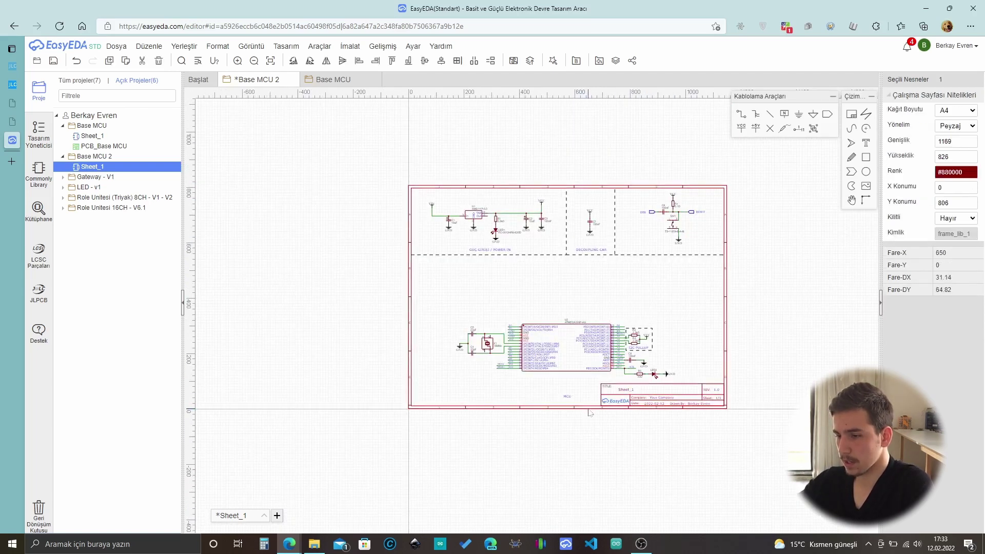
click(957, 156)
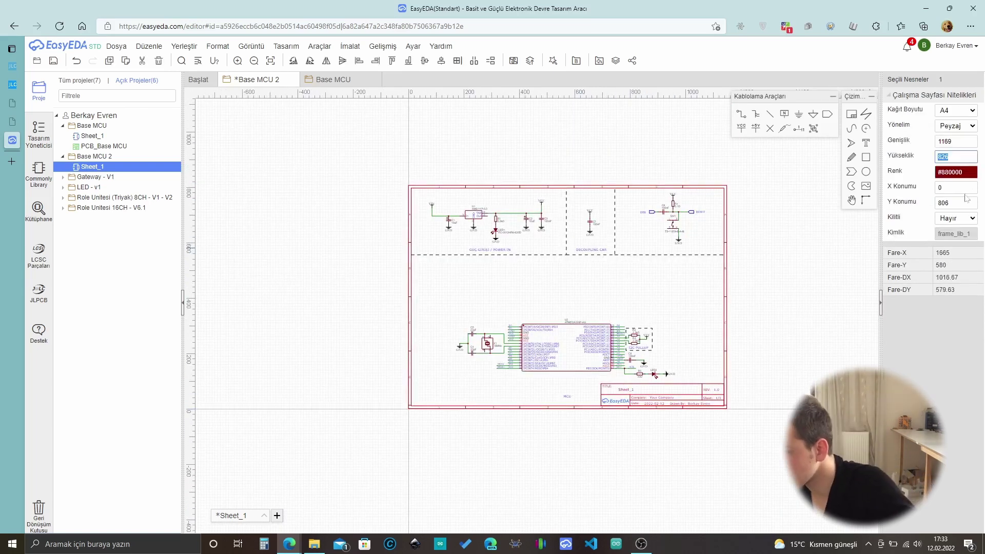
text(760)
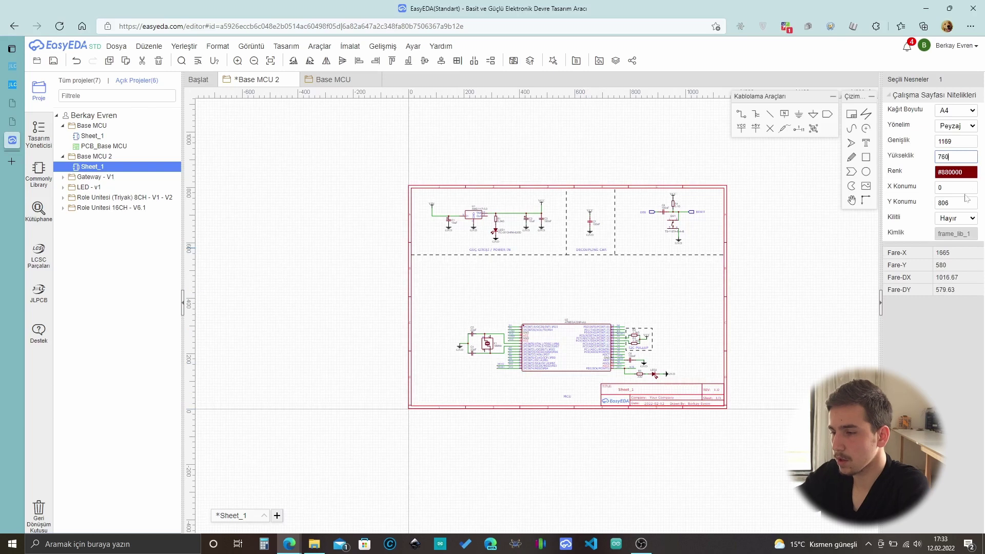
key(Return)
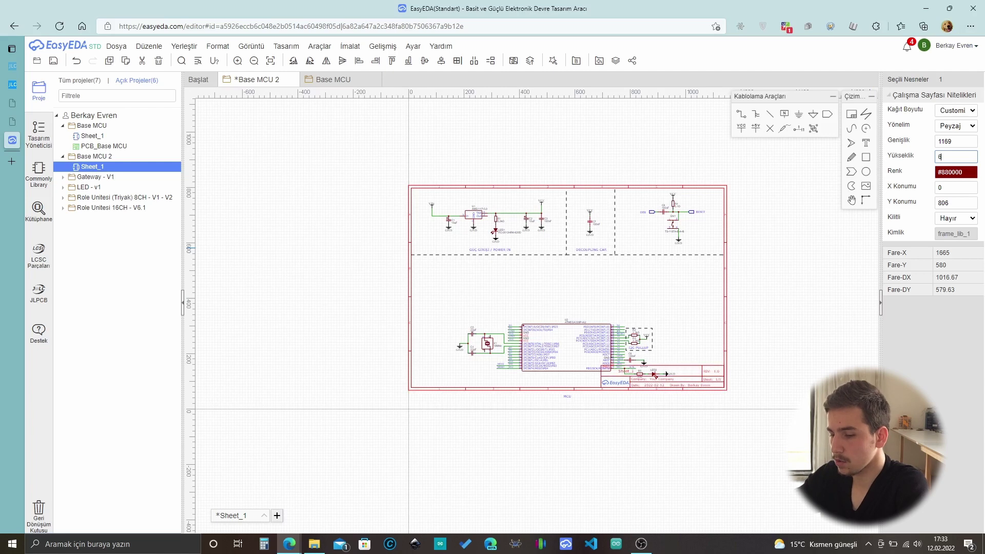
text(0)
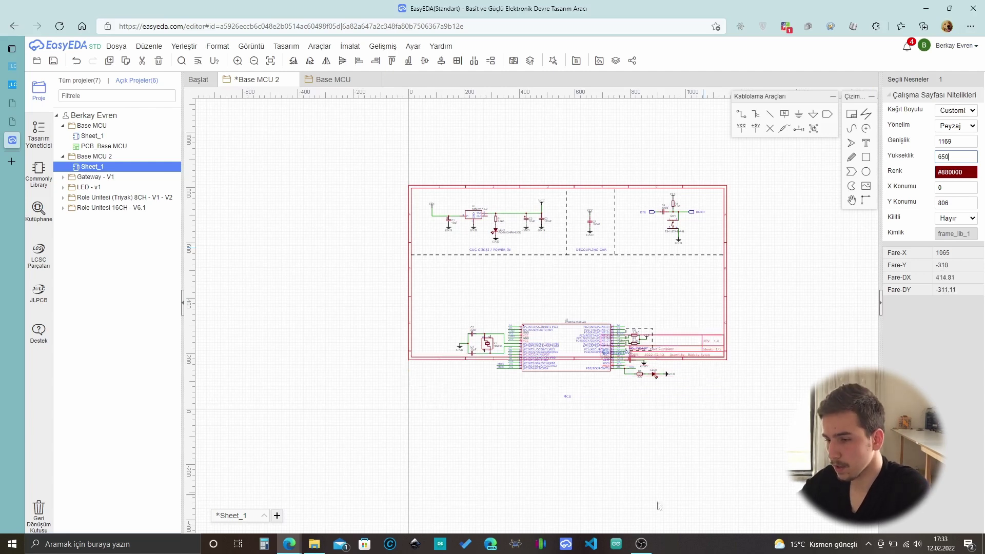
Move the MCU circuit up inside the frame, then move the whole sheet to the origin.
scroll(604, 403, up, 3)
drag(740, 213, 331, 435)
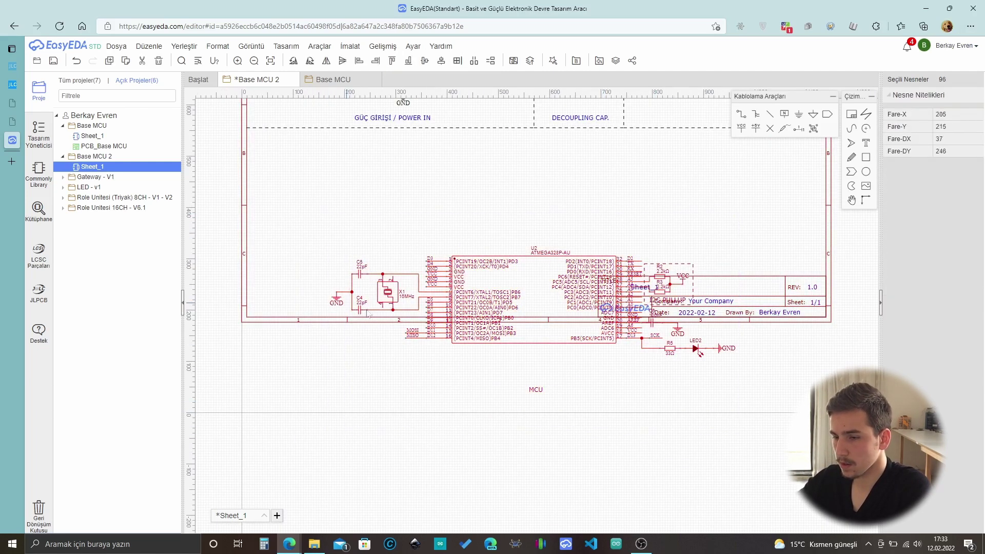
drag(493, 307, 508, 215)
click(615, 429)
scroll(644, 464, down, 3)
scroll(649, 420, down, 2)
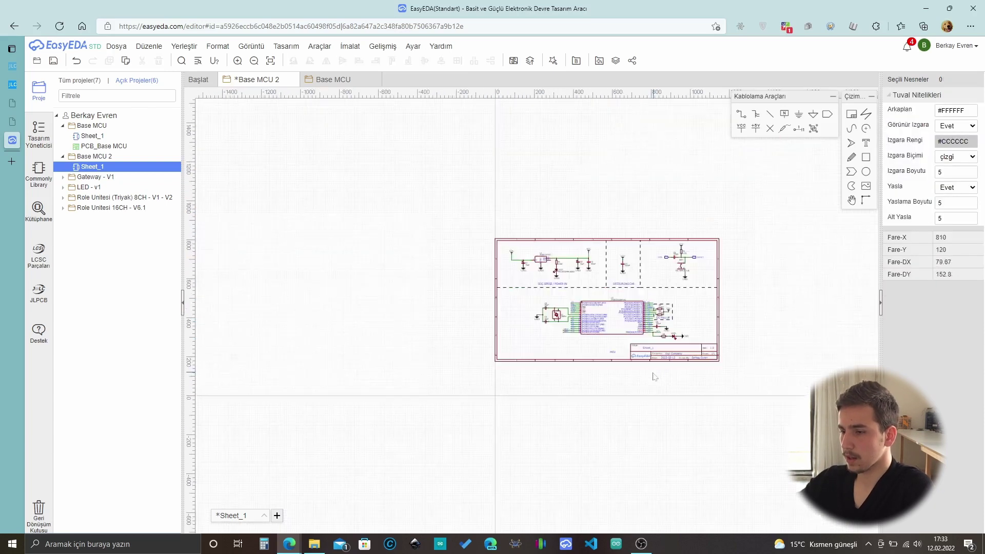
scroll(661, 390, up, 1)
key(ctrl+a)
drag(594, 359, 593, 408)
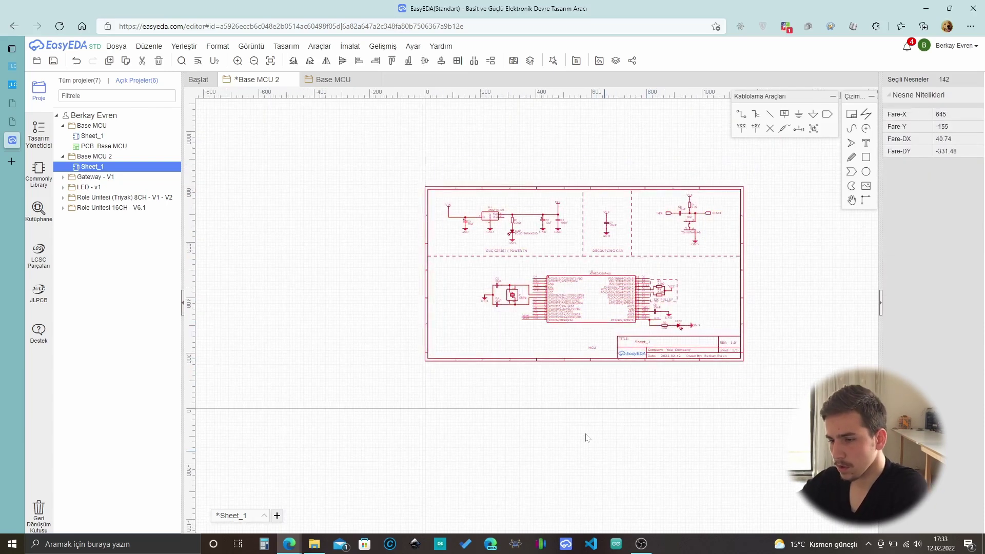
scroll(463, 408, up, 3)
scroll(354, 446, down, 2)
Set the sheet title to BASE MCU and the company field to Proje 777.
click(430, 466)
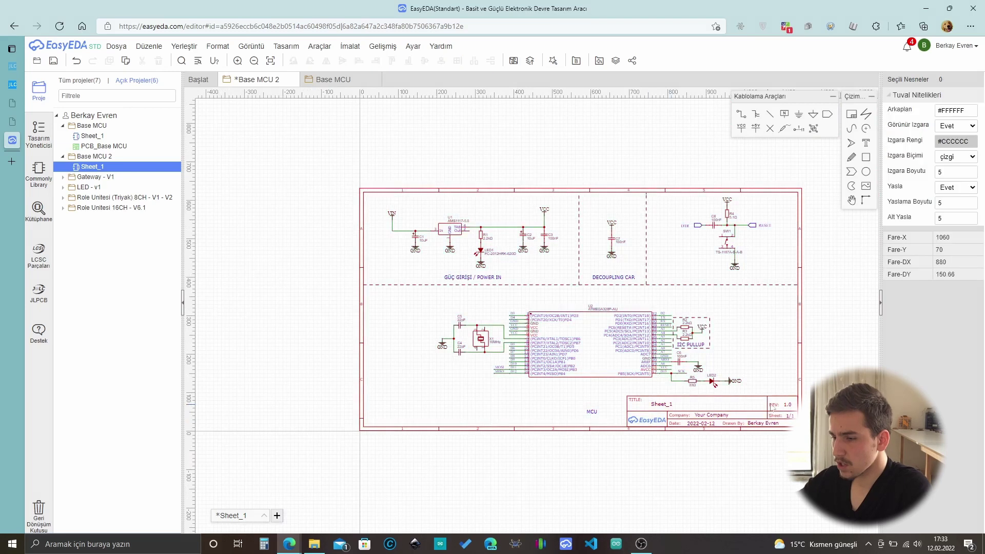
scroll(690, 410, up, 2)
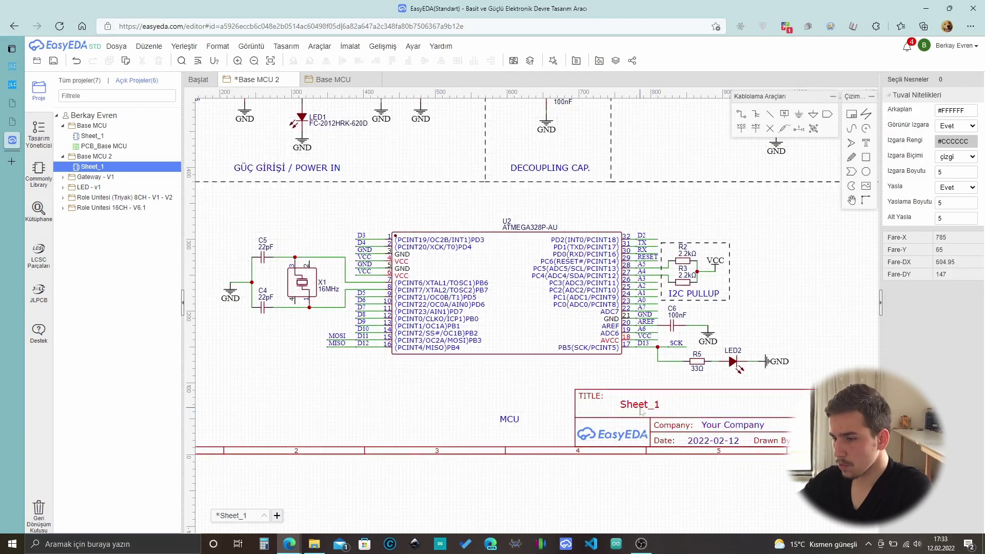
double_click(621, 408)
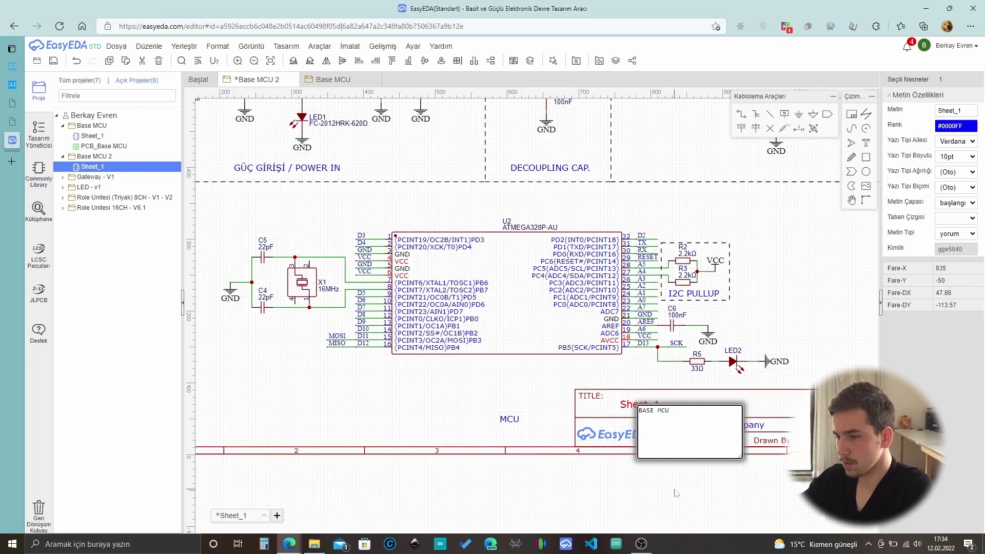
double_click(710, 425)
text(p)
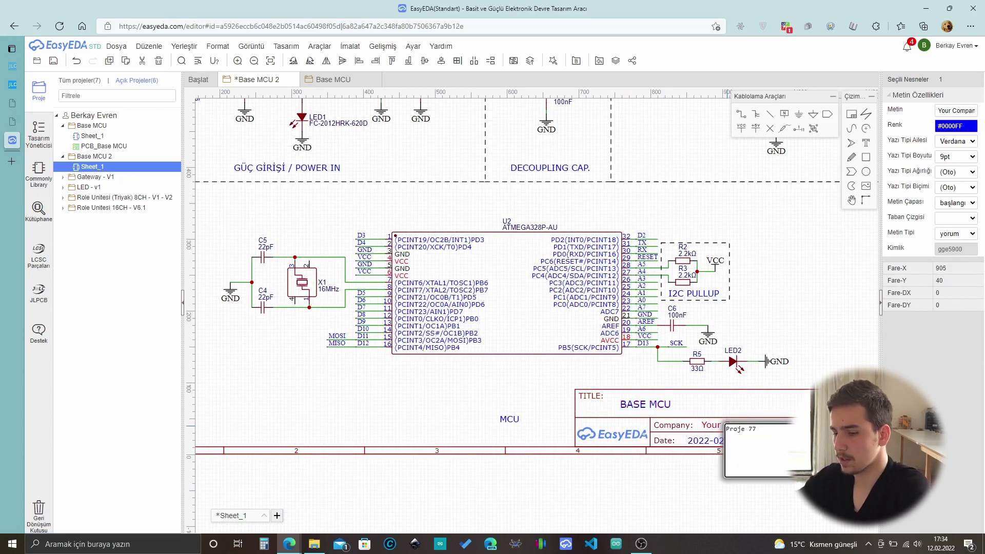
key(Return)
Save the schematic with Ctrl+S.
scroll(542, 494, down, 1)
scroll(826, 437, up, 1)
scroll(790, 447, down, 1)
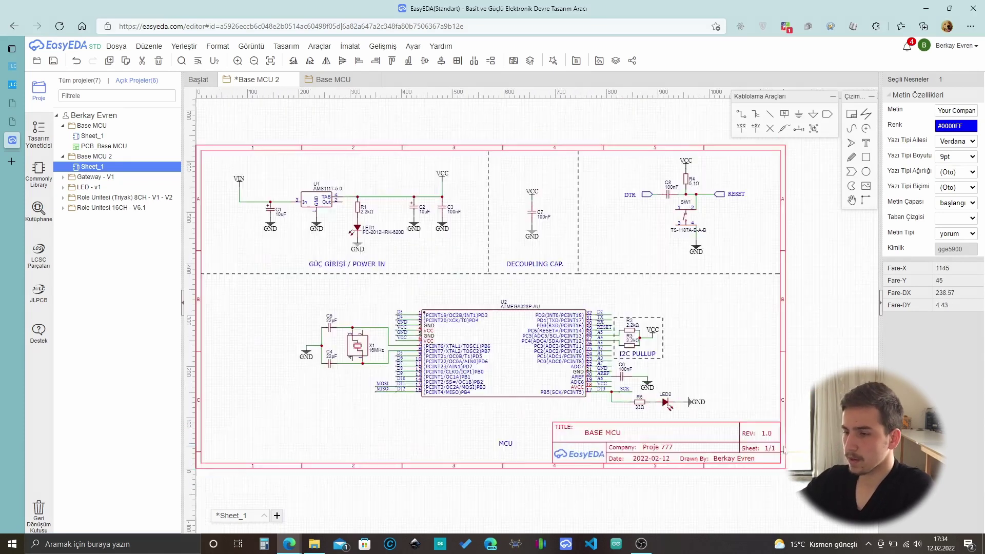
scroll(552, 295, down, 1)
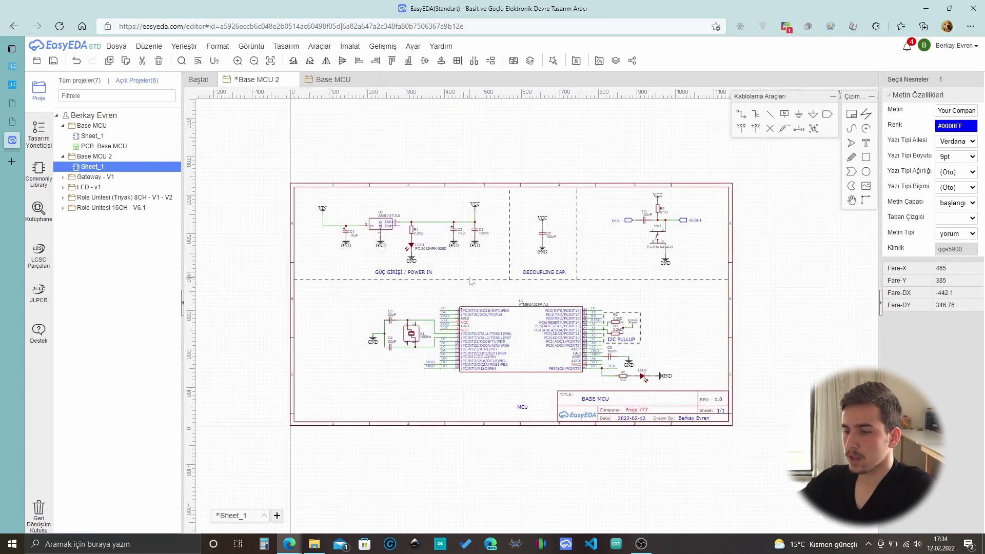
scroll(525, 284, up, 1)
click(508, 301)
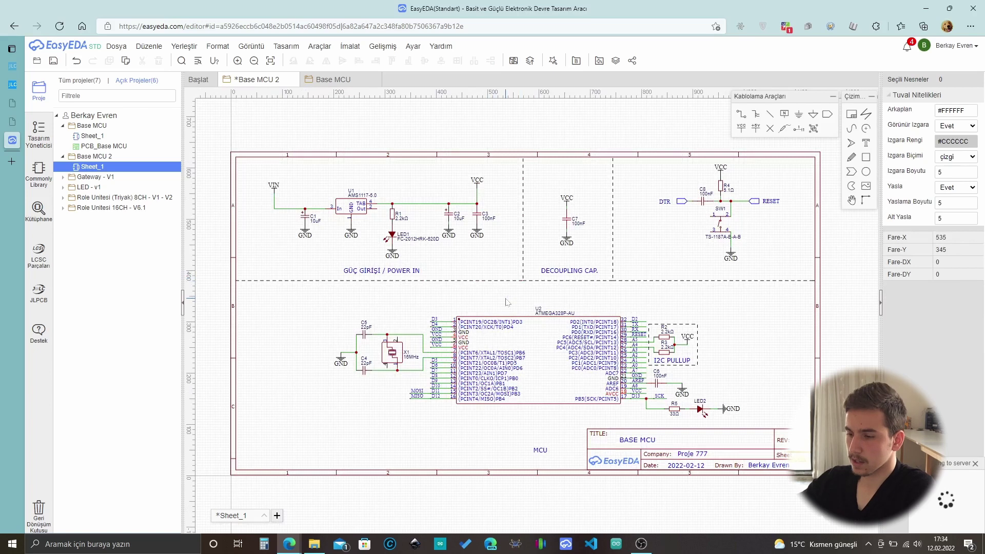
key(ctrl+s)
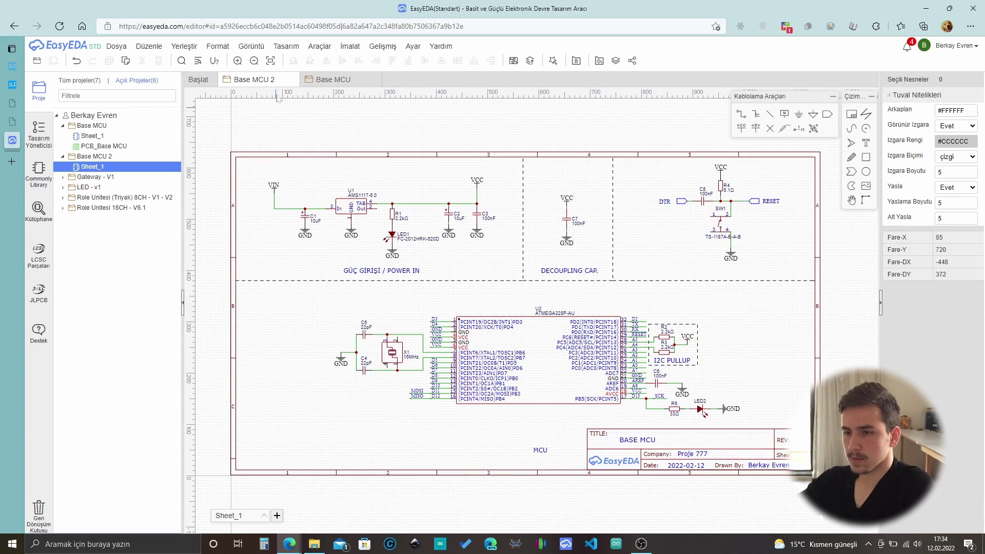
Convert the schematic to a new PCB via Tasarım, choosing 'Hayır, Devam Et' to skip the net check.
mouse_move(291, 47)
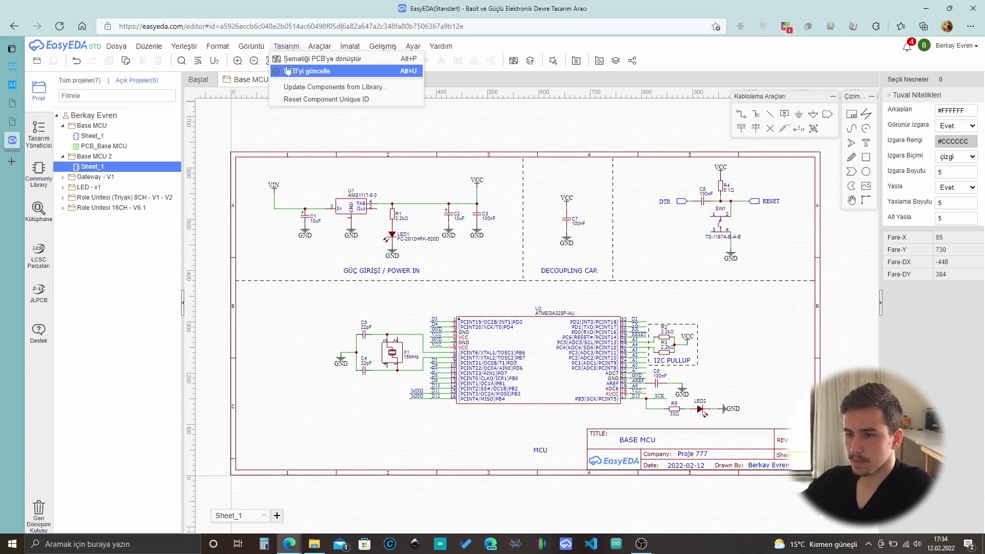
click(343, 61)
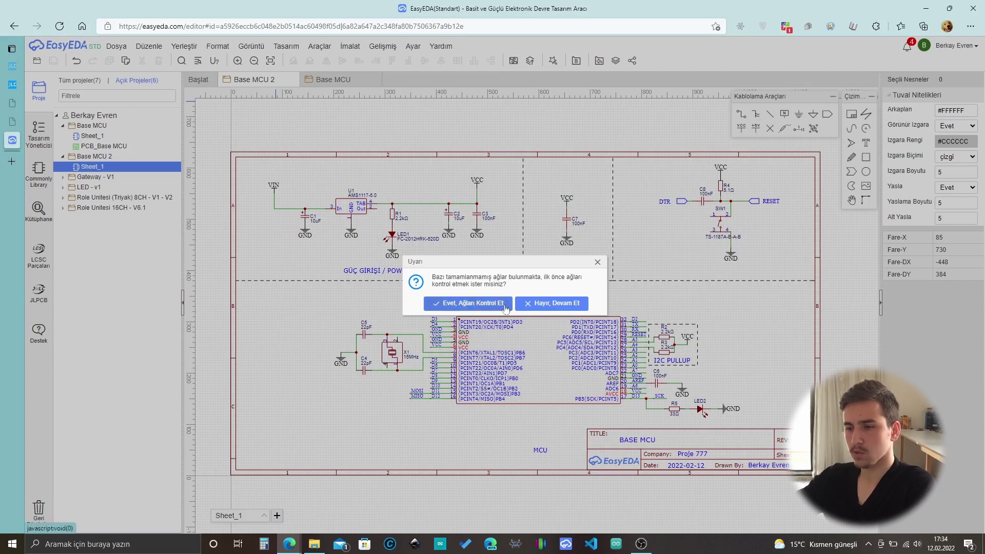
click(550, 304)
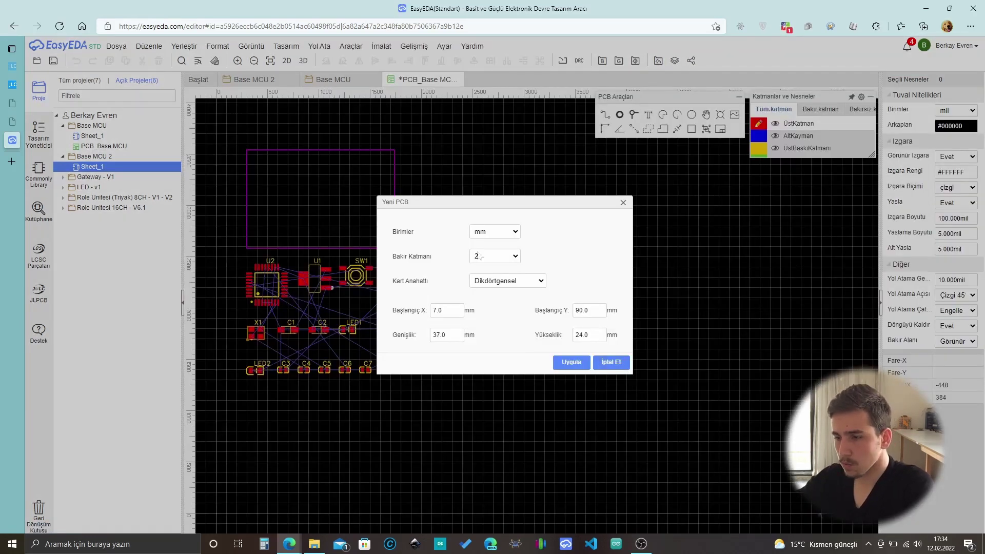
Change the New PCB dialog's Birimler setting from mm to mil.
click(508, 234)
click(499, 250)
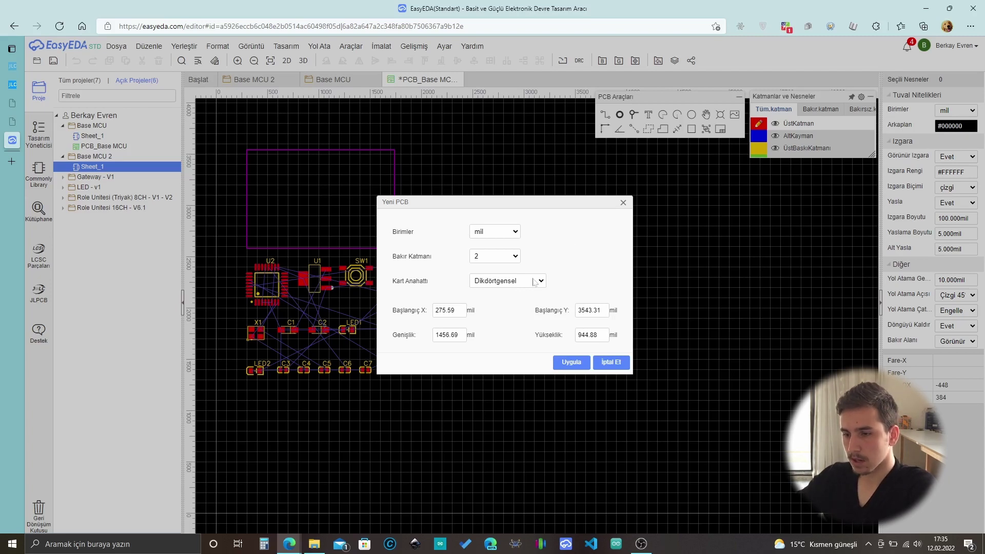
Apply the new board outline settings and zoom around the board.
click(574, 363)
scroll(513, 369, down, 2)
scroll(502, 338, up, 5)
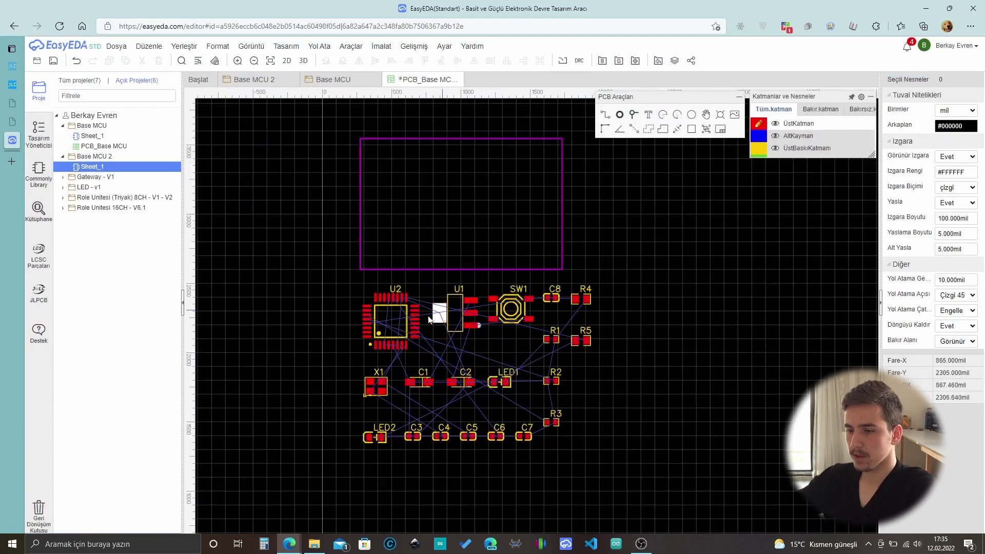
scroll(504, 337, down, 1)
scroll(504, 337, down, 2)
scroll(510, 329, up, 2)
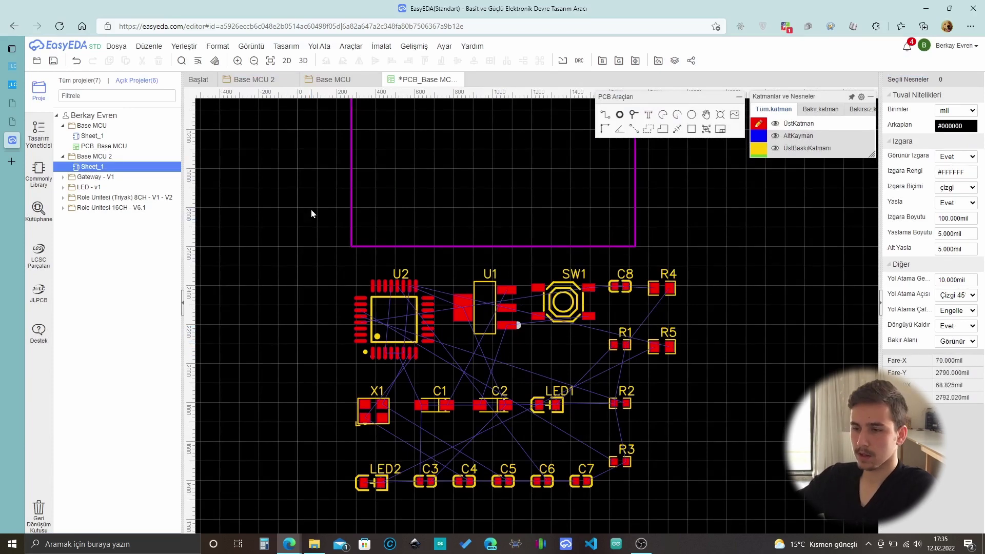
scroll(555, 322, down, 2)
scroll(454, 210, up, 2)
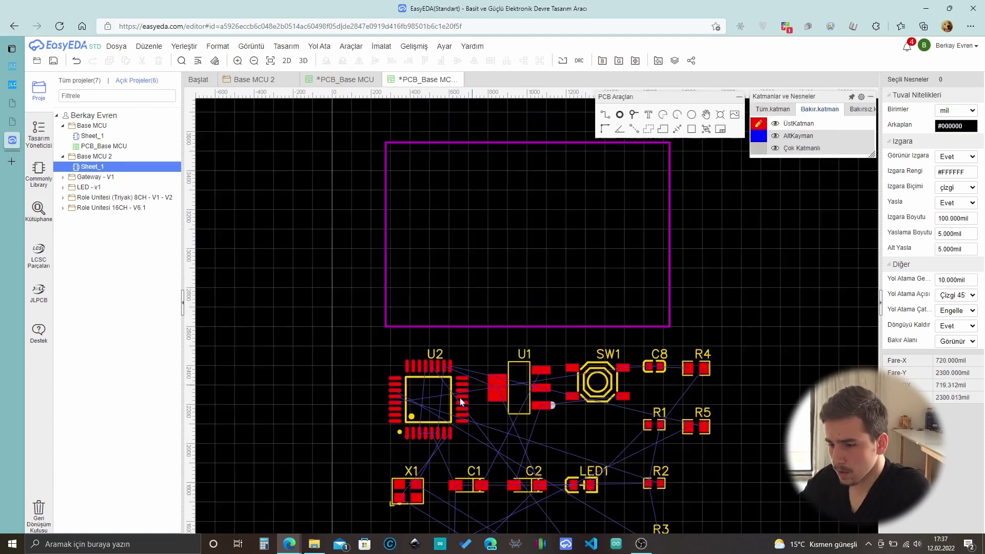
Move the U2 microcontroller into the board outline, rotated to 270°.
click(435, 403)
drag(437, 391, 522, 229)
key(space)
key(space)
key(space)
click(478, 125)
scroll(516, 212, up, 4)
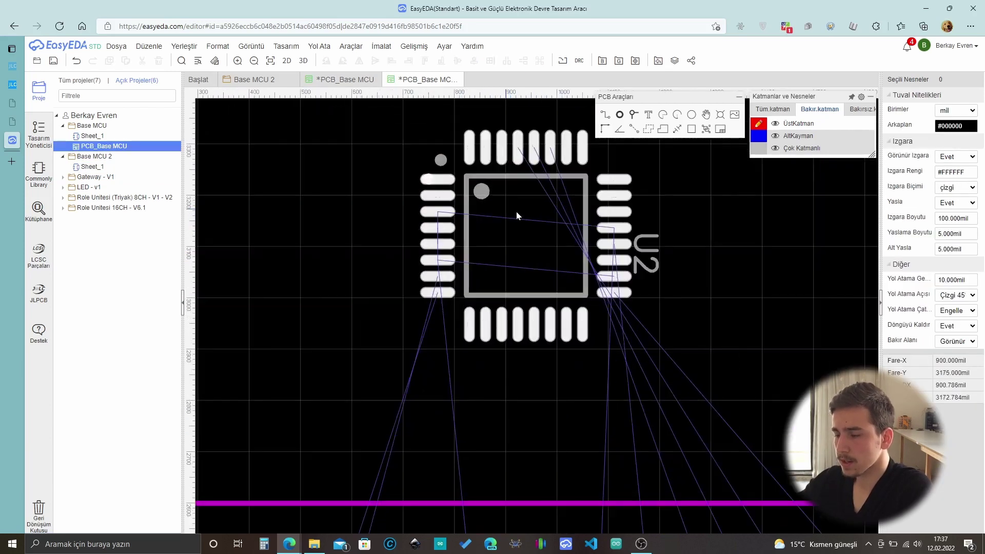
scroll(570, 308, down, 3)
scroll(575, 310, up, 5)
Check U2's placement properties, then nudge it slightly right and down.
click(575, 308)
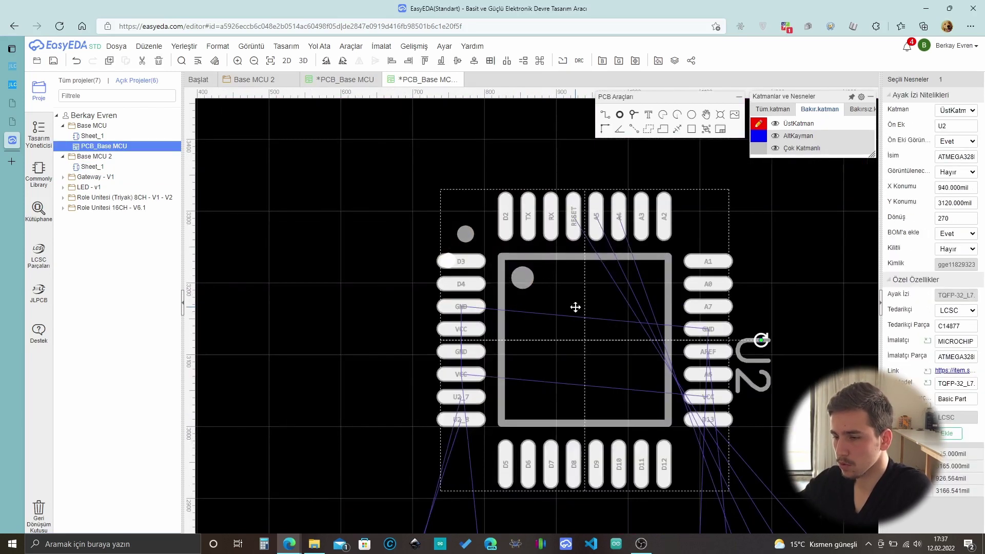
scroll(534, 282, up, 2)
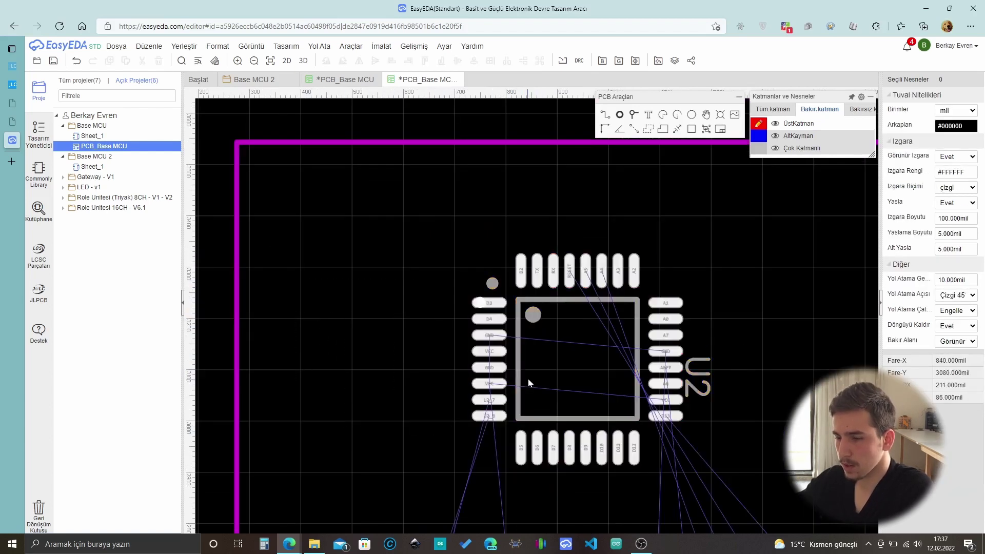
scroll(492, 375, up, 3)
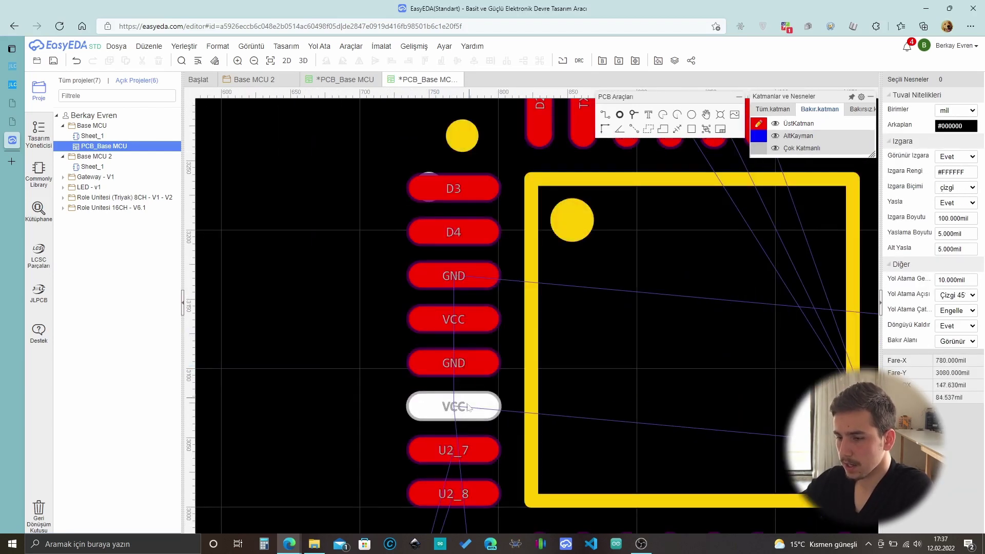
scroll(453, 305, down, 2)
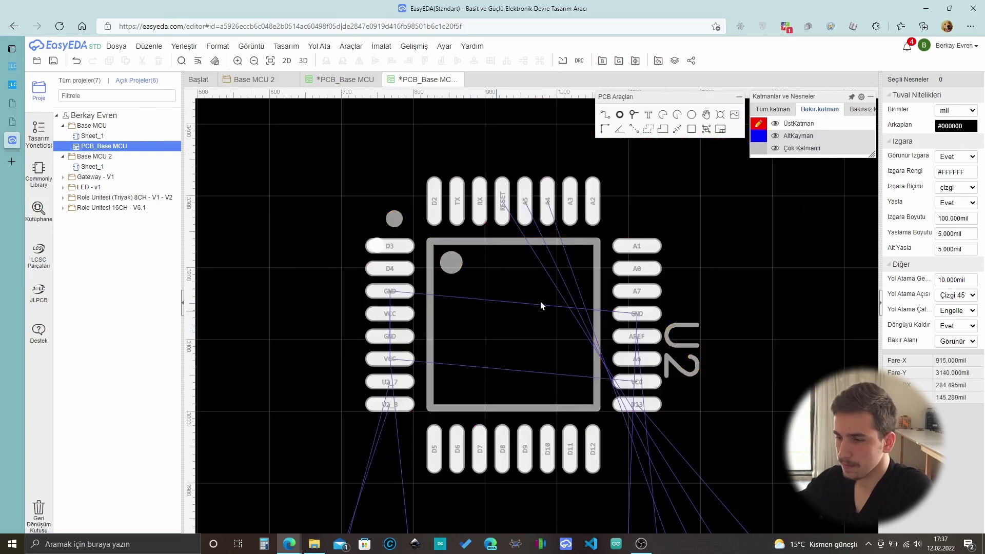
scroll(610, 273, up, 2)
scroll(610, 273, down, 2)
scroll(509, 180, up, 2)
scroll(509, 180, down, 3)
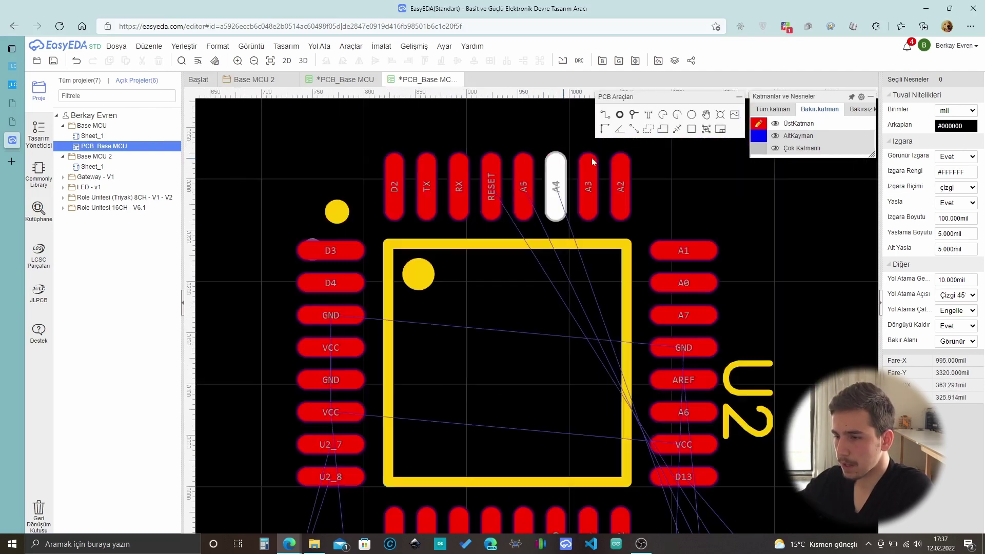
scroll(550, 438, up, 3)
scroll(550, 424, down, 2)
scroll(615, 328, up, 3)
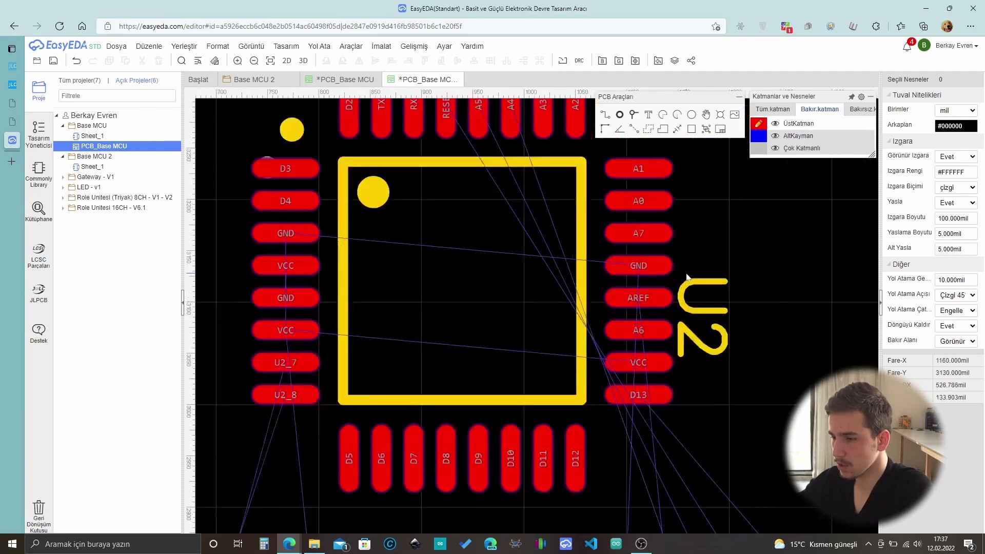
scroll(622, 338, down, 2)
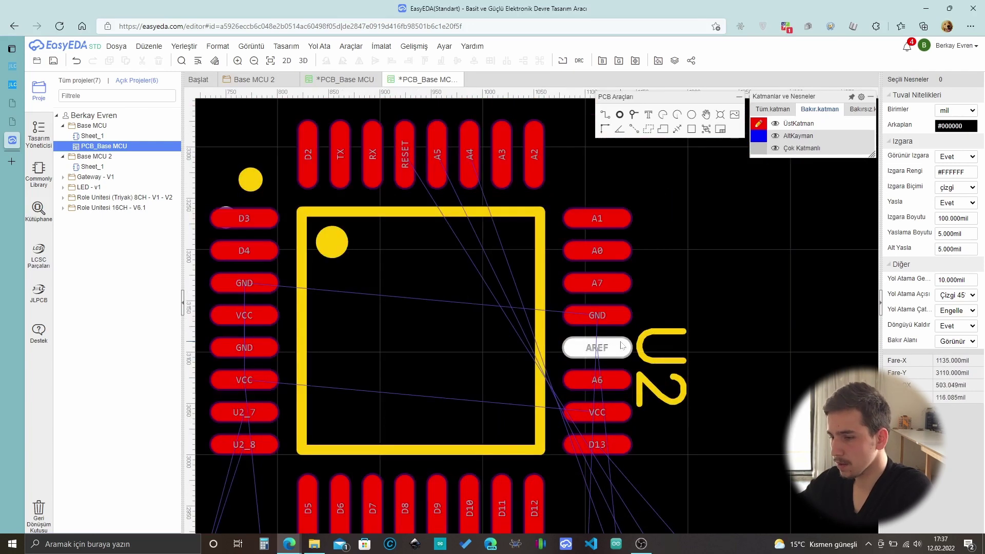
scroll(622, 345, down, 4)
scroll(649, 338, up, 1)
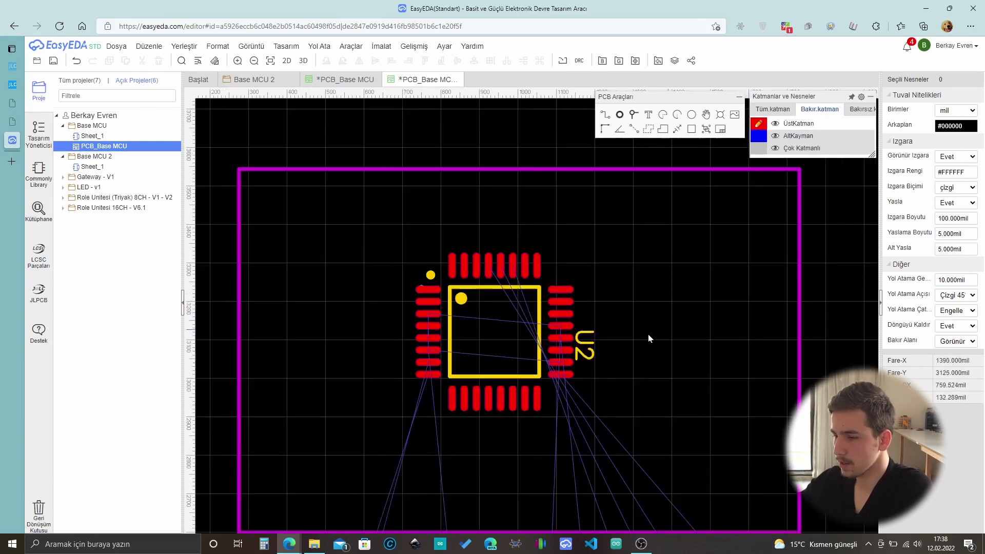
scroll(557, 335, down, 1)
drag(515, 334, 533, 344)
scroll(546, 336, down, 2)
Place regulator U1 on the board to the left of U2.
scroll(540, 444, up, 2)
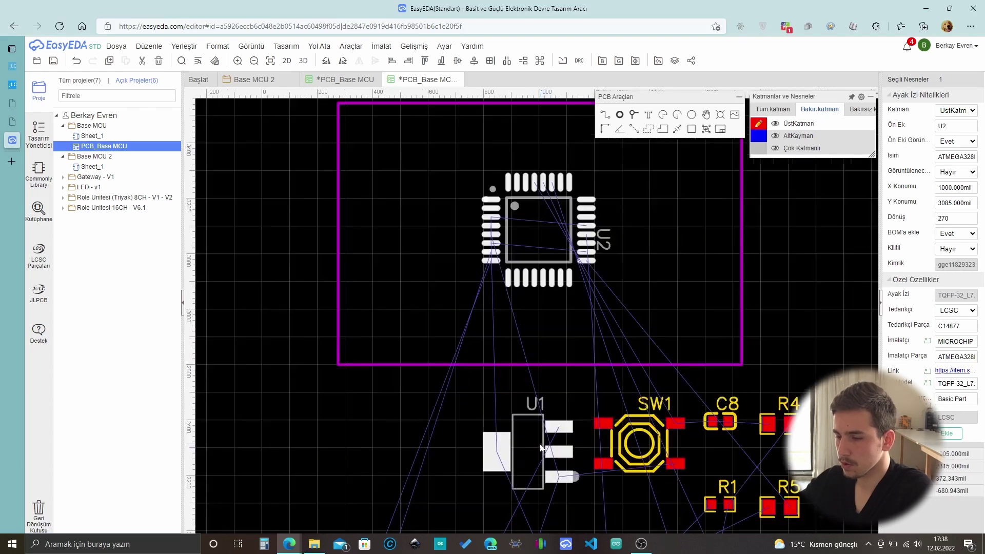
drag(541, 447, 390, 241)
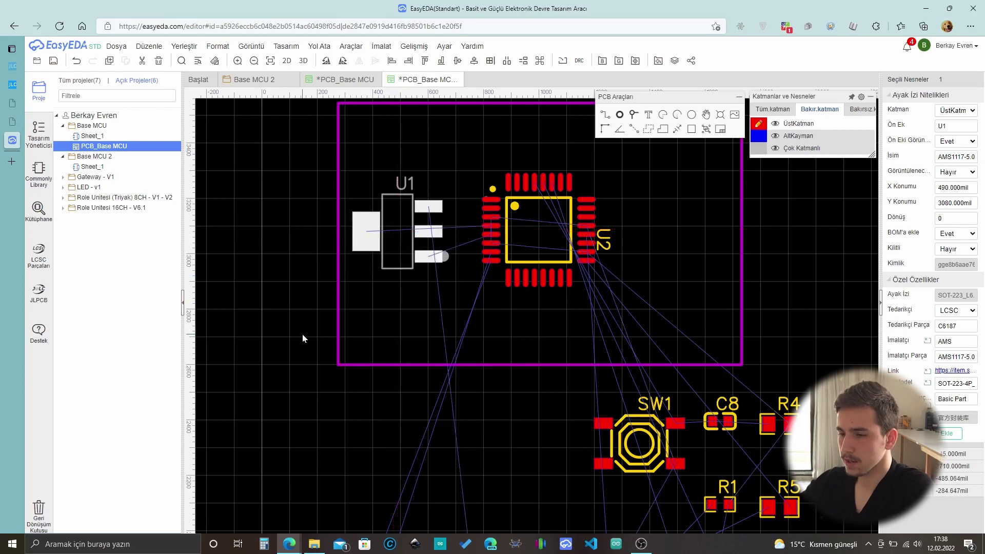
click(303, 334)
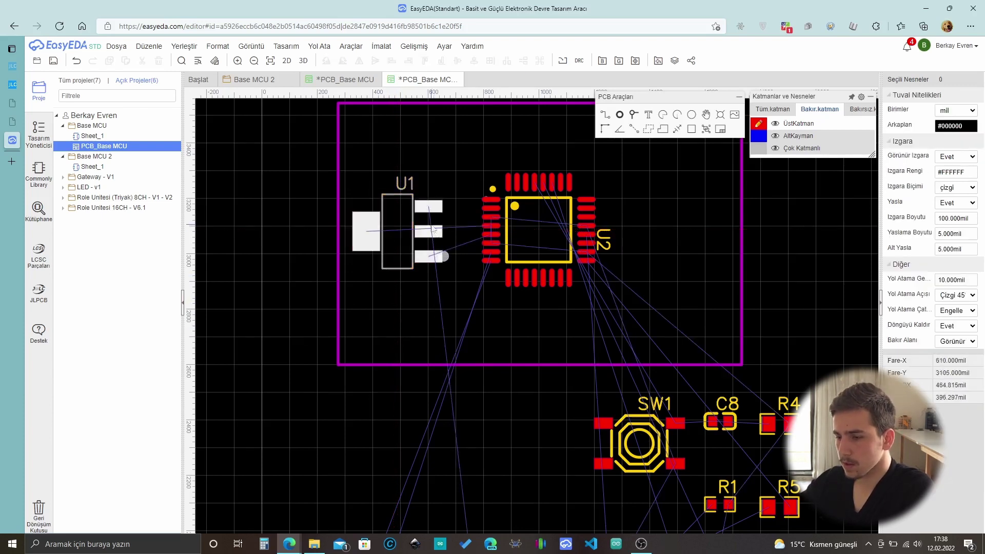
scroll(452, 386, down, 4)
scroll(407, 482, up, 4)
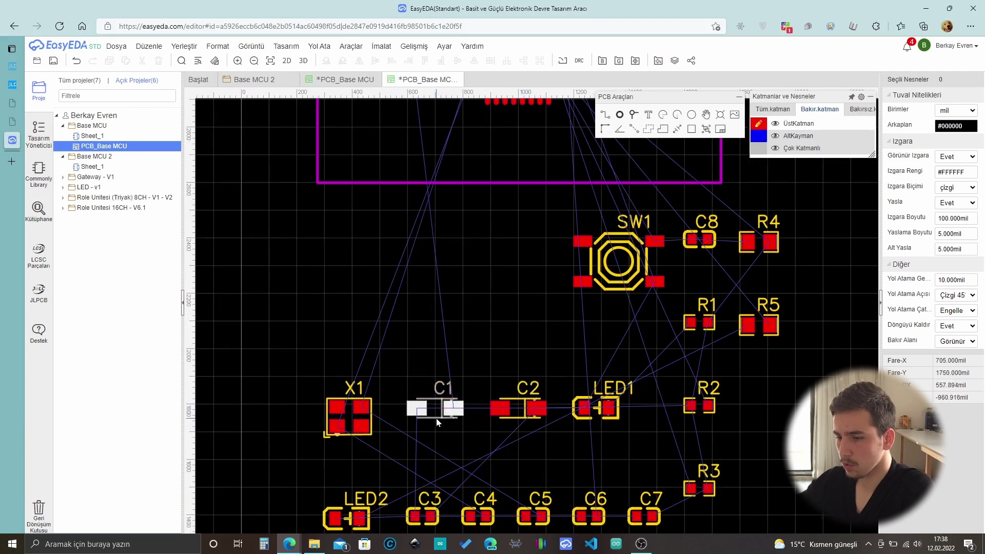
Place capacitor C1 on the board just above U1.
drag(437, 418, 488, 311)
scroll(506, 488, down, 2)
scroll(428, 210, up, 3)
scroll(480, 307, up, 3)
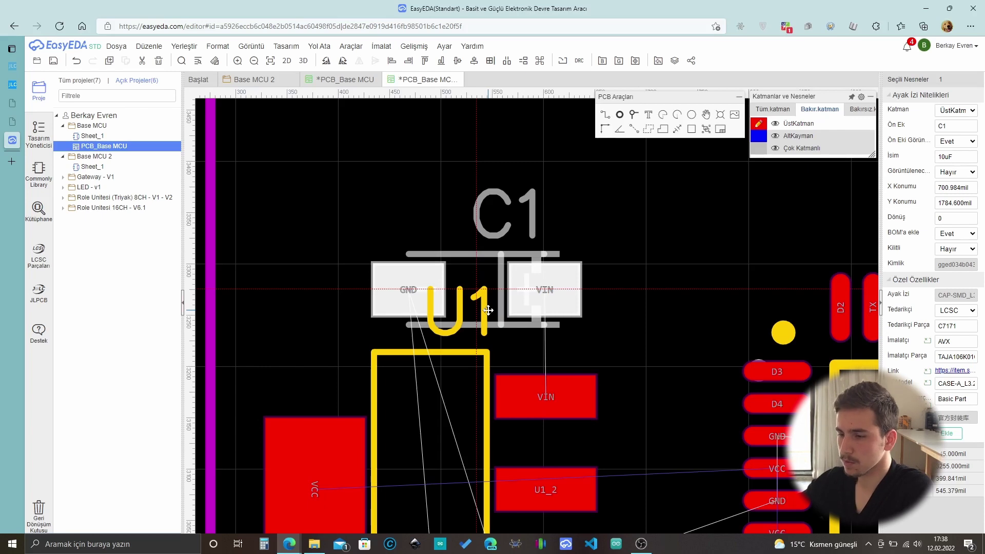
drag(488, 309, 488, 310)
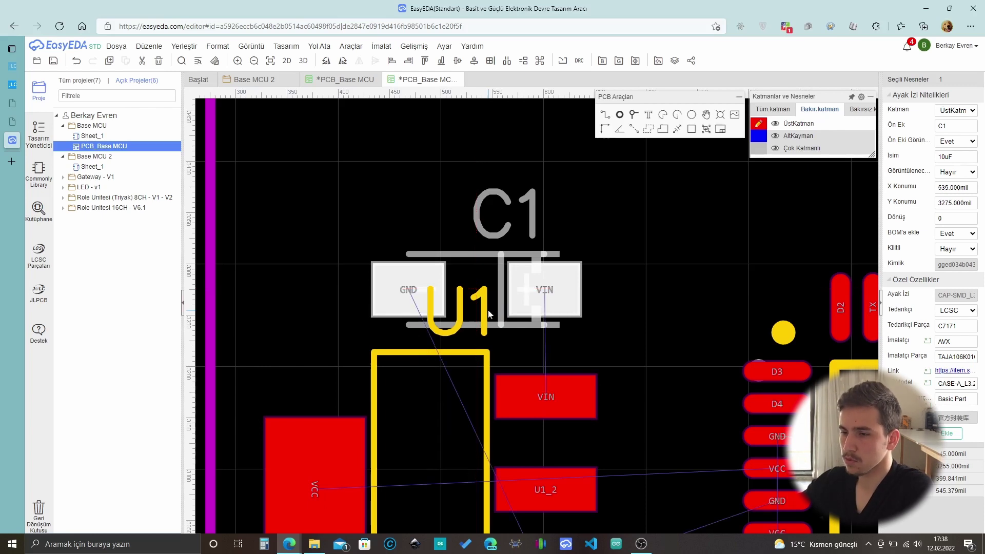
click(299, 159)
Move U1's label left of its outline and set C1's label height to 25 mil.
scroll(437, 259, down, 2)
drag(454, 310, 359, 353)
drag(475, 235, 460, 231)
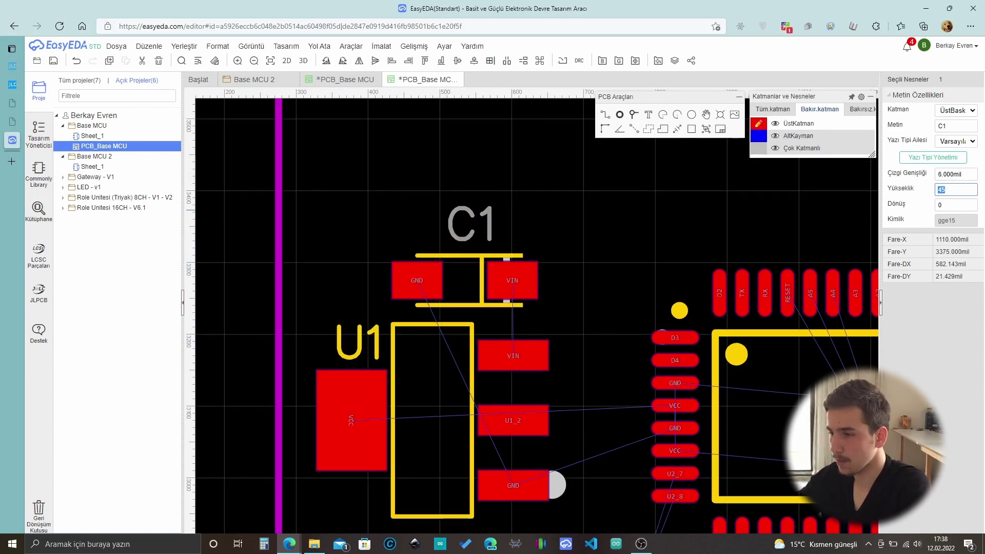
key(Return)
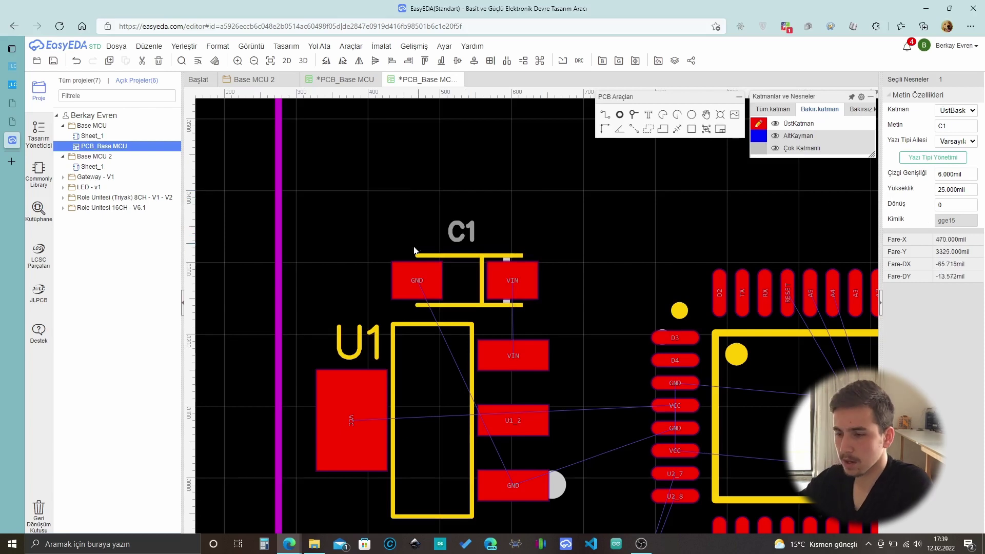
click(510, 233)
Place capacitor C2 beside U1, rotated 90 degrees.
scroll(510, 233, down, 3)
scroll(487, 217, up, 1)
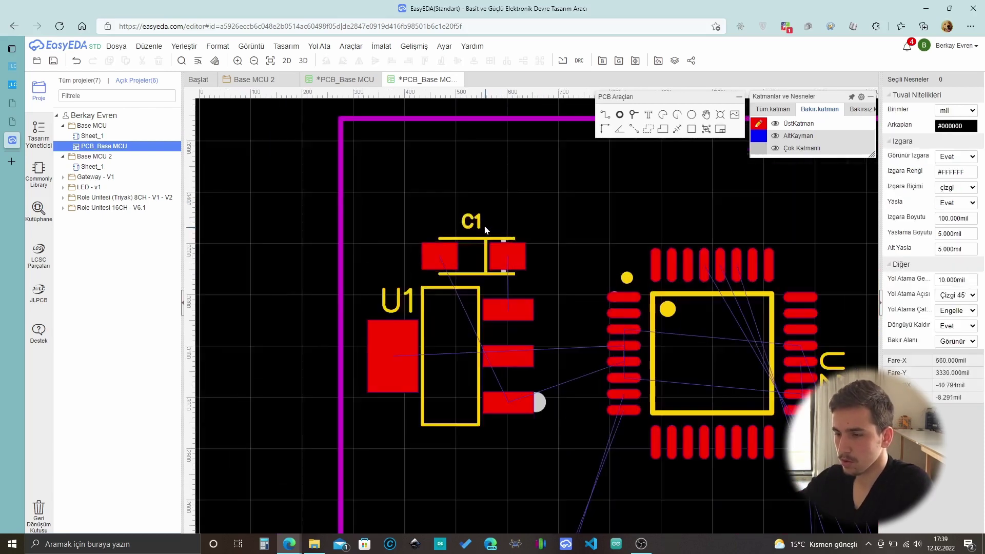
scroll(484, 225, down, 1)
scroll(521, 257, up, 1)
scroll(505, 218, down, 2)
scroll(564, 333, up, 1)
drag(540, 453, 594, 336)
scroll(447, 154, up, 4)
key(space)
key(space)
key(space)
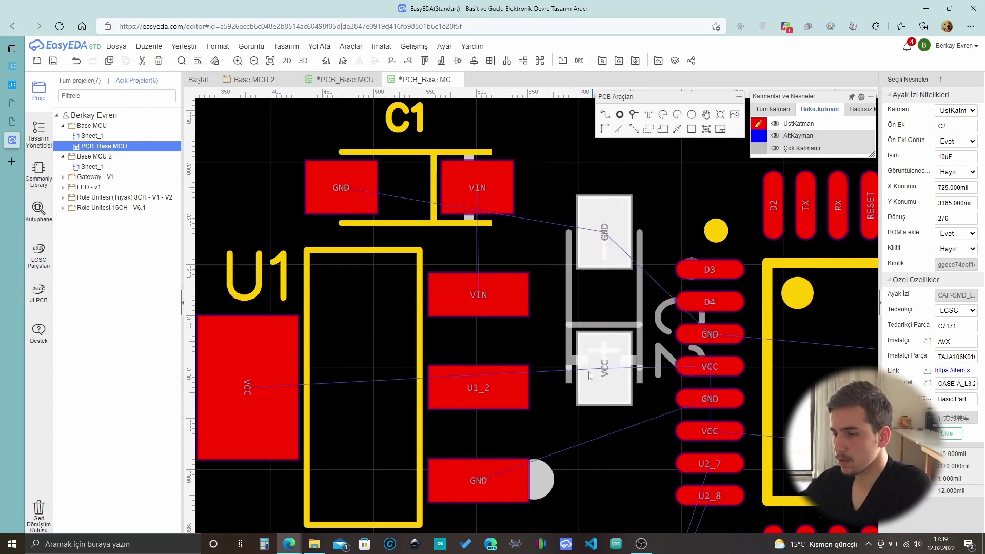
click(611, 456)
Put C2's label above its footprint, reading horizontally, at 25 mil height.
drag(667, 334, 577, 208)
key(space)
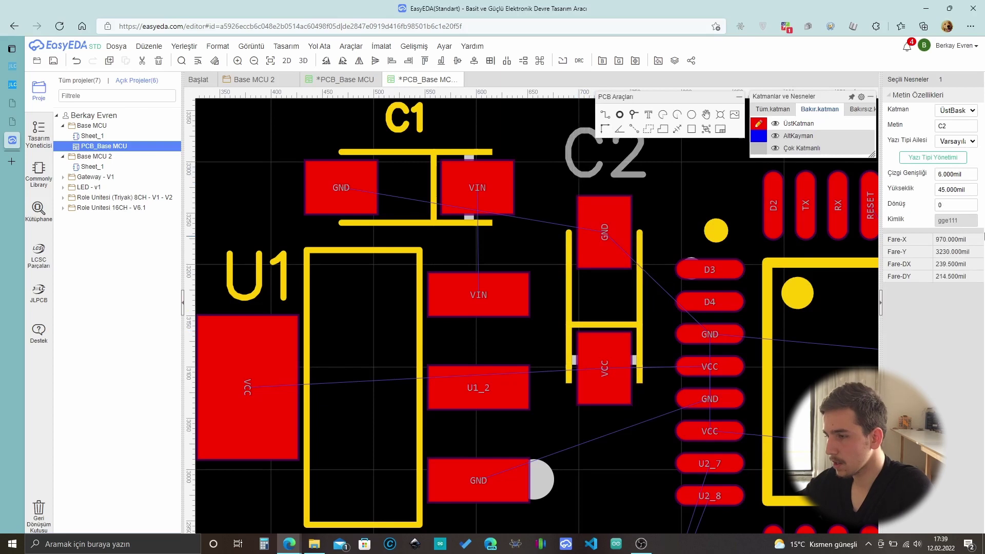
text(2)
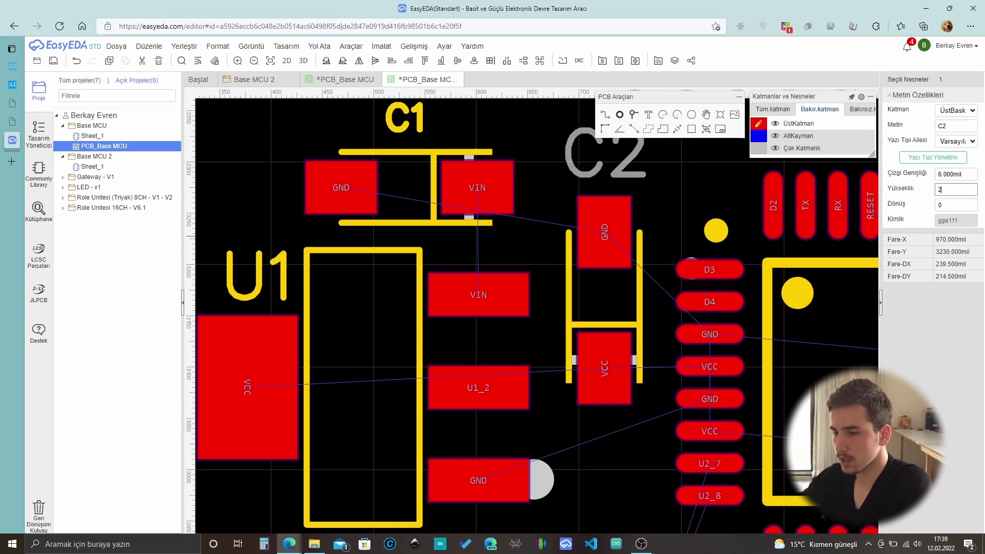
text(5)
key(Return)
scroll(557, 217, down, 2)
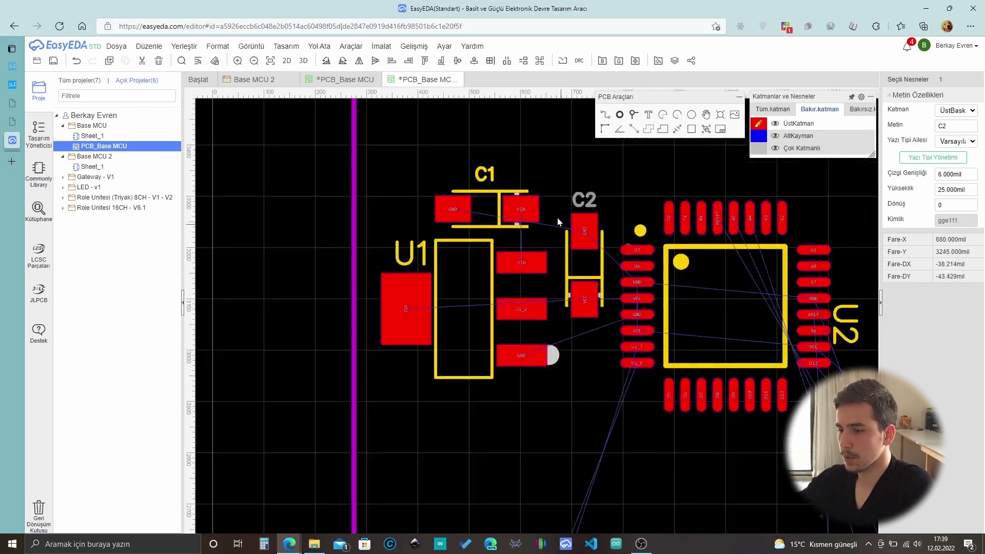
scroll(549, 208, down, 6)
scroll(731, 448, up, 4)
click(611, 478)
Select the remaining designator labels, including C4–C7 and X1, and set their height to 25 mil.
click(584, 474)
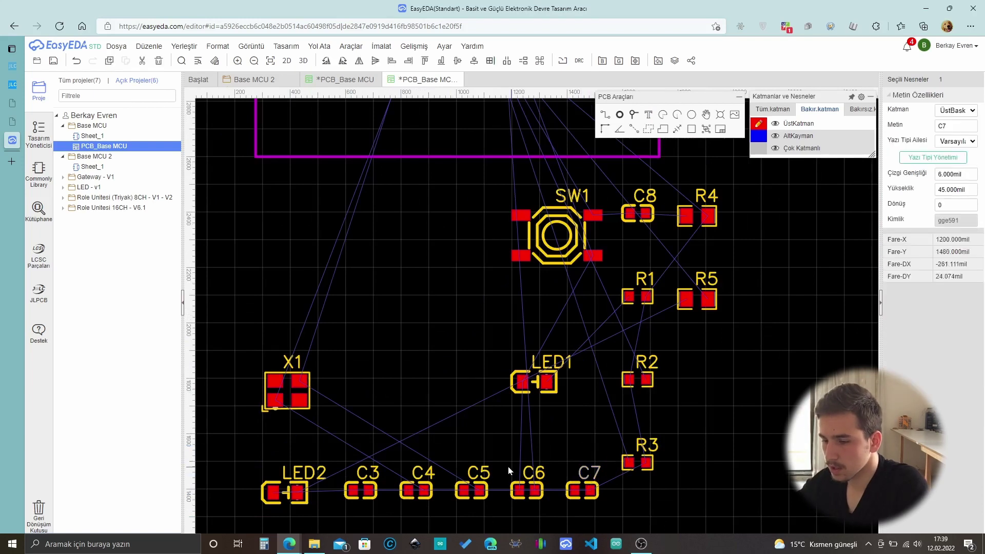
ctrl+click(527, 470)
ctrl+click(472, 470)
ctrl+click(419, 471)
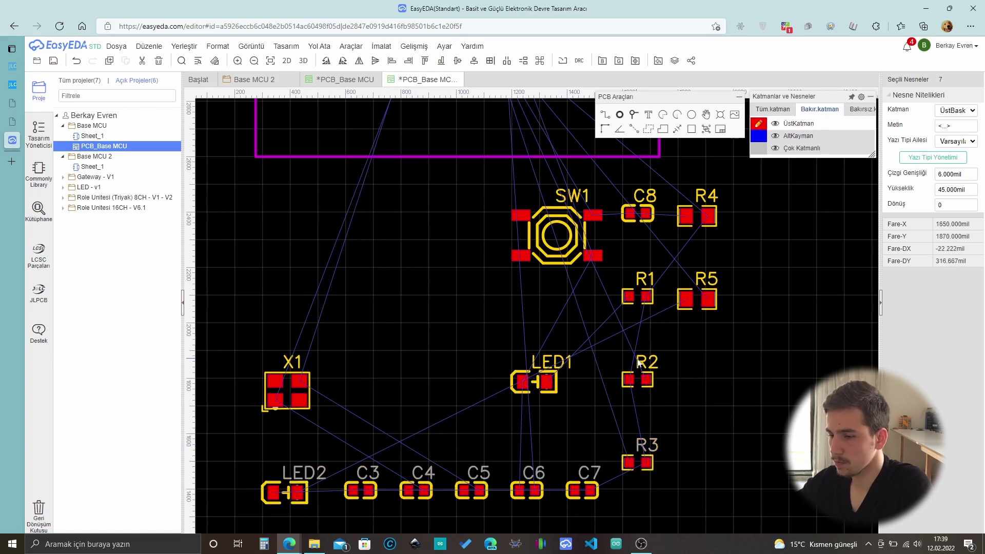
ctrl+click(293, 364)
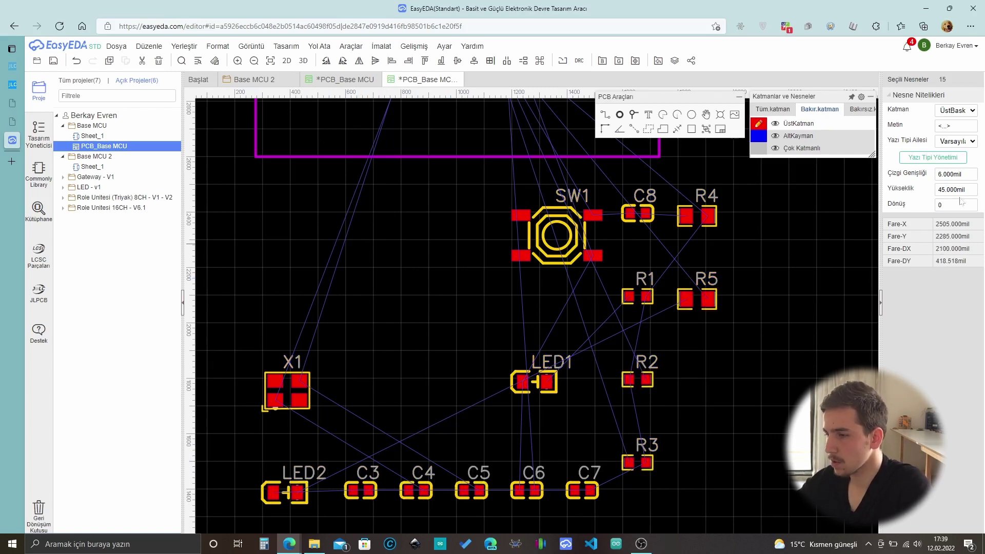
click(958, 192)
text(25)
key(Return)
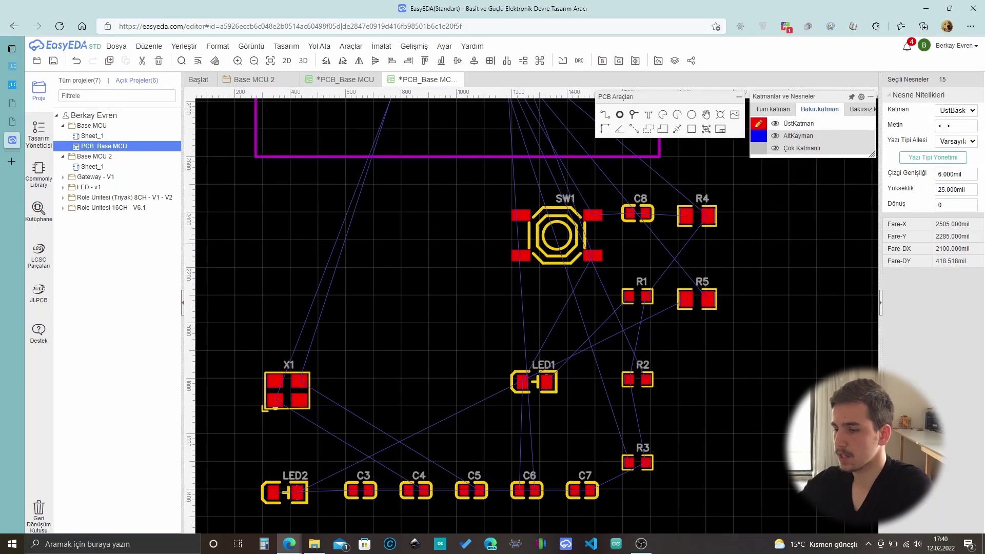
click(794, 335)
scroll(682, 339, down, 3)
scroll(588, 214, up, 3)
scroll(582, 217, up, 5)
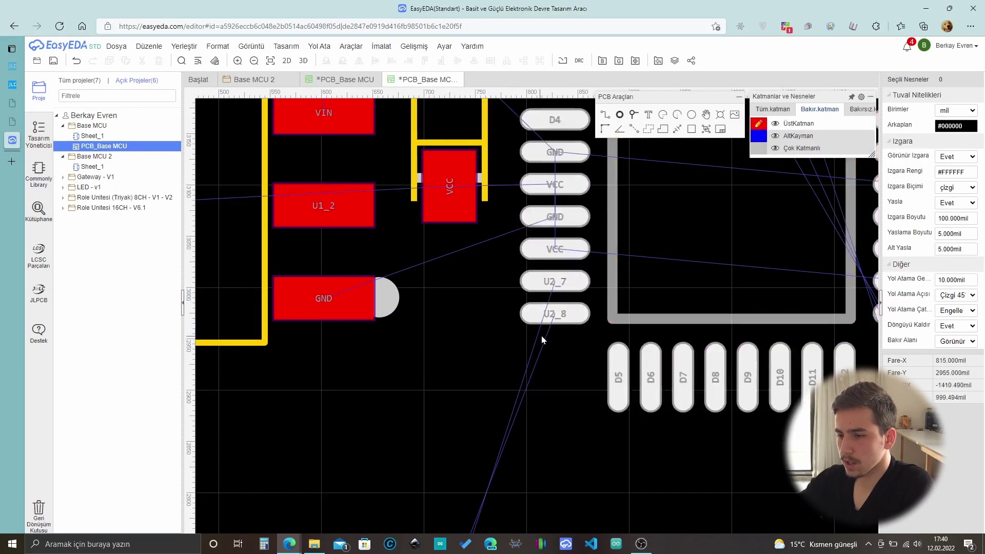
Place crystal X1 on the board between U1 and U2.
scroll(591, 234, down, 3)
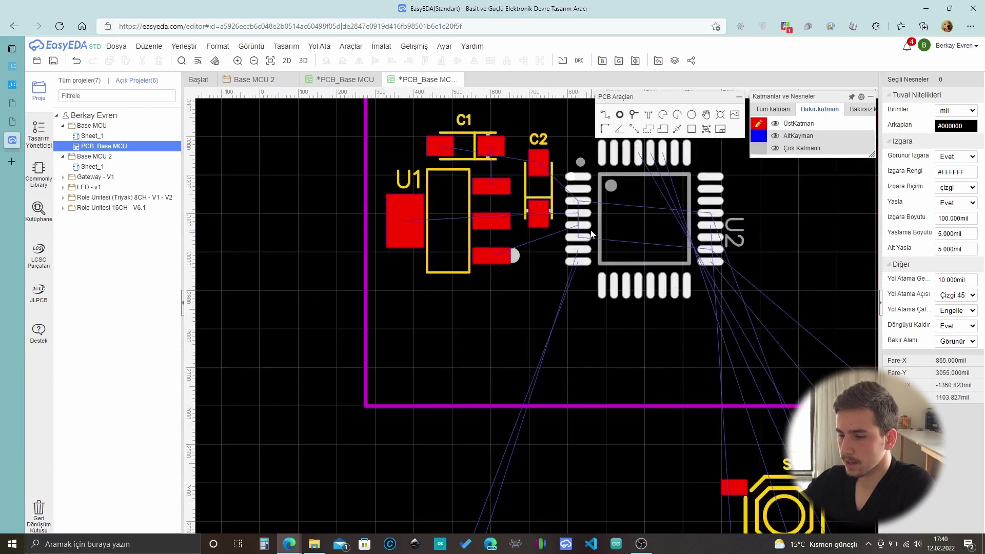
scroll(591, 234, down, 5)
scroll(529, 390, up, 4)
click(543, 440)
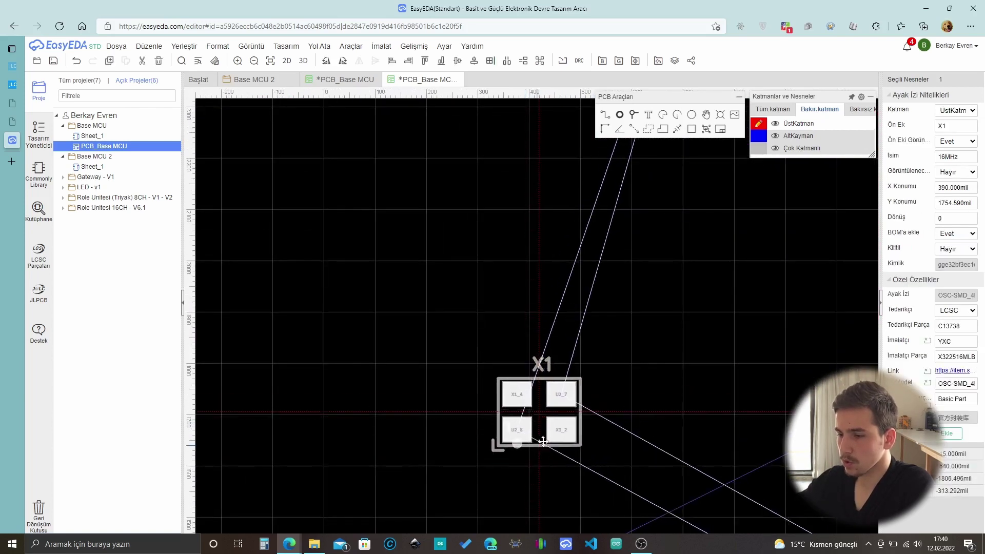
scroll(543, 441, down, 4)
drag(543, 442, 603, 416)
scroll(564, 285, up, 4)
scroll(583, 262, up, 1)
scroll(564, 395, down, 3)
scroll(617, 301, up, 3)
scroll(641, 403, down, 5)
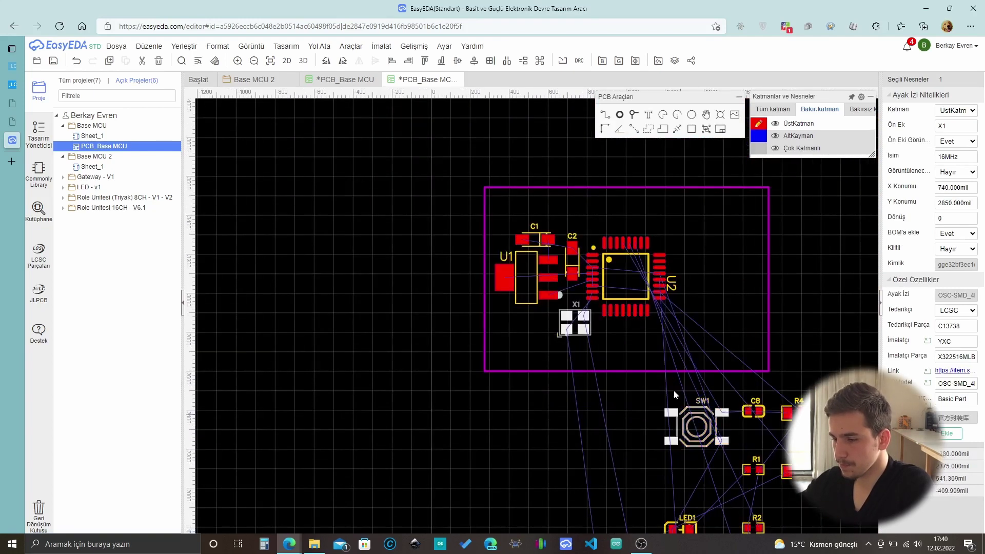
scroll(673, 389, down, 2)
scroll(632, 497, up, 5)
Place capacitor C4 upright on the board beside X1.
drag(607, 493, 586, 349)
scroll(631, 490, down, 5)
scroll(606, 354, up, 2)
scroll(611, 382, up, 5)
scroll(632, 476, down, 5)
scroll(636, 515, up, 8)
key(space)
key(space)
key(space)
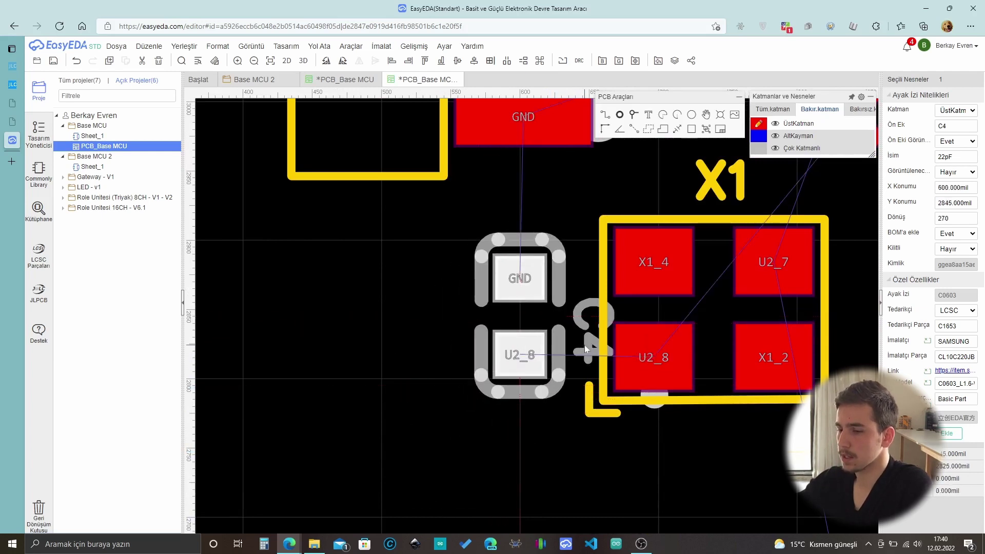
click(508, 215)
scroll(517, 229, down, 5)
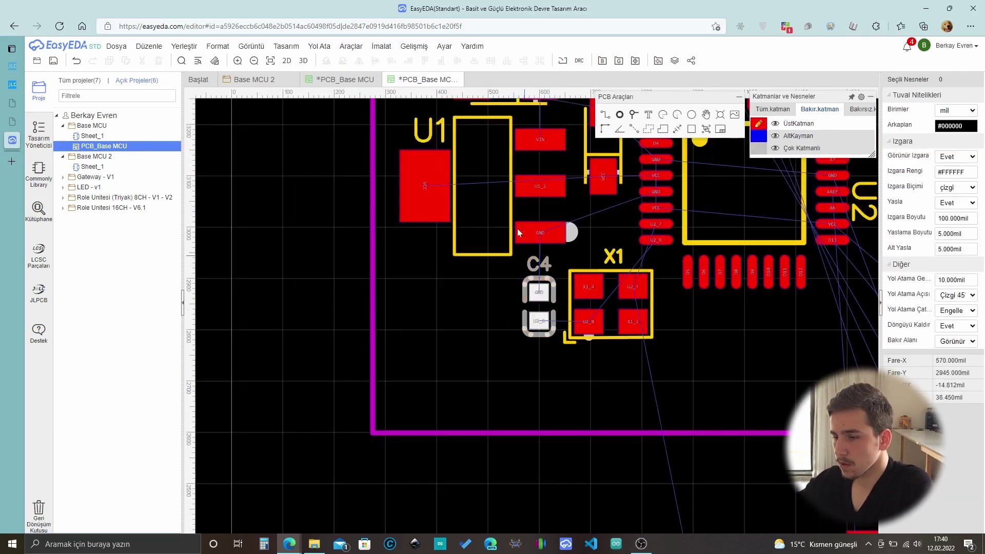
scroll(618, 511, up, 6)
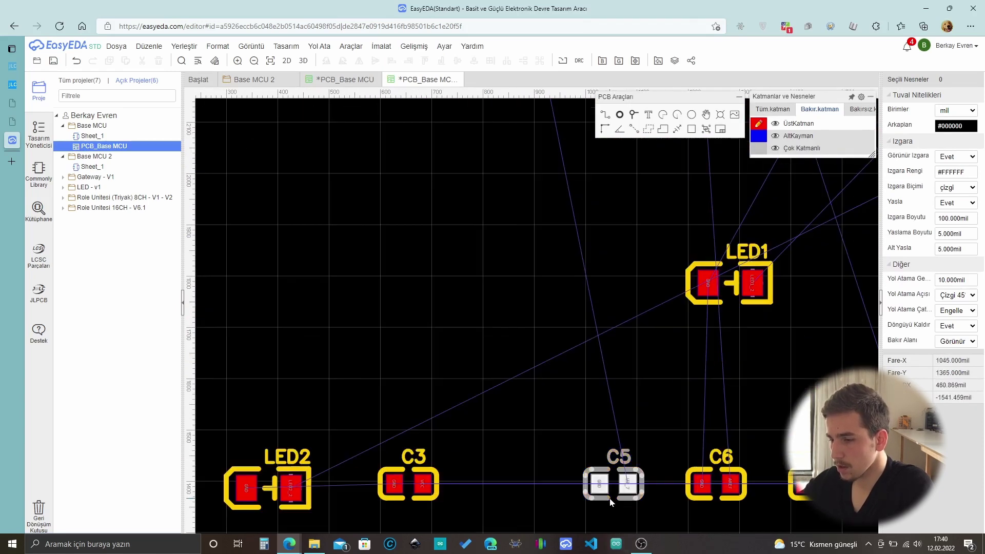
Place C5 upright level with C4, with its label reading horizontally.
click(607, 484)
scroll(608, 486, down, 6)
drag(607, 486, 582, 388)
scroll(524, 264, up, 7)
scroll(580, 426, up, 2)
scroll(587, 425, down, 2)
key(space)
key(space)
key(space)
scroll(590, 398, up, 2)
drag(654, 359, 567, 269)
key(space)
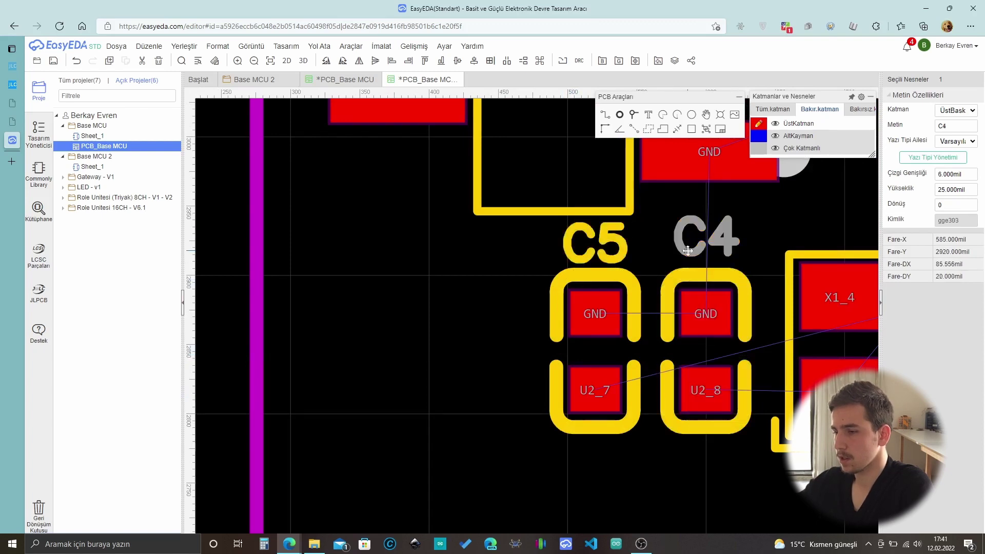
scroll(456, 303, down, 10)
scroll(436, 320, up, 5)
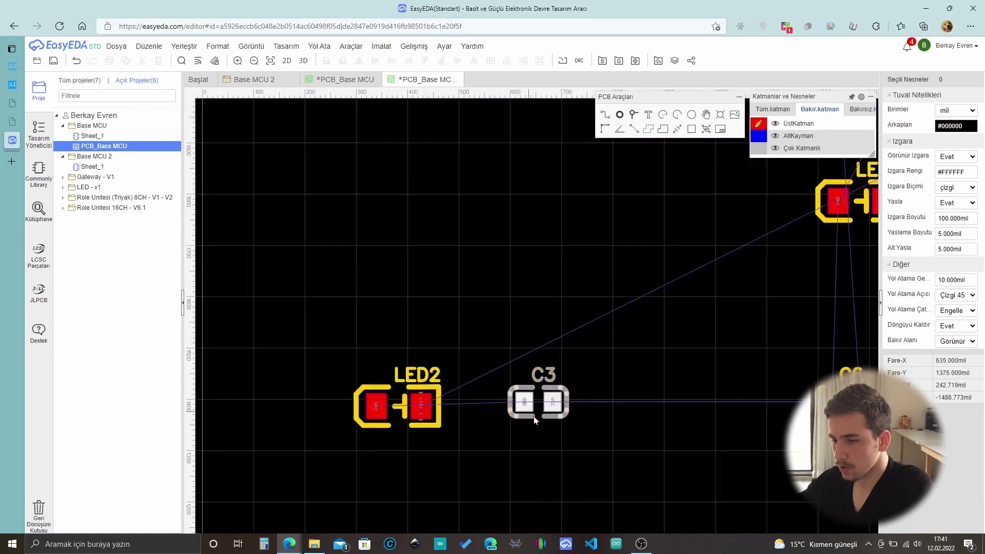
Place C3 upright to the left of C5, with its label upright above it.
click(525, 417)
scroll(534, 451, down, 5)
drag(532, 439, 509, 247)
scroll(512, 267, up, 4)
right_drag(509, 248, 518, 258)
scroll(531, 177, up, 4)
scroll(607, 379, down, 5)
scroll(569, 314, up, 3)
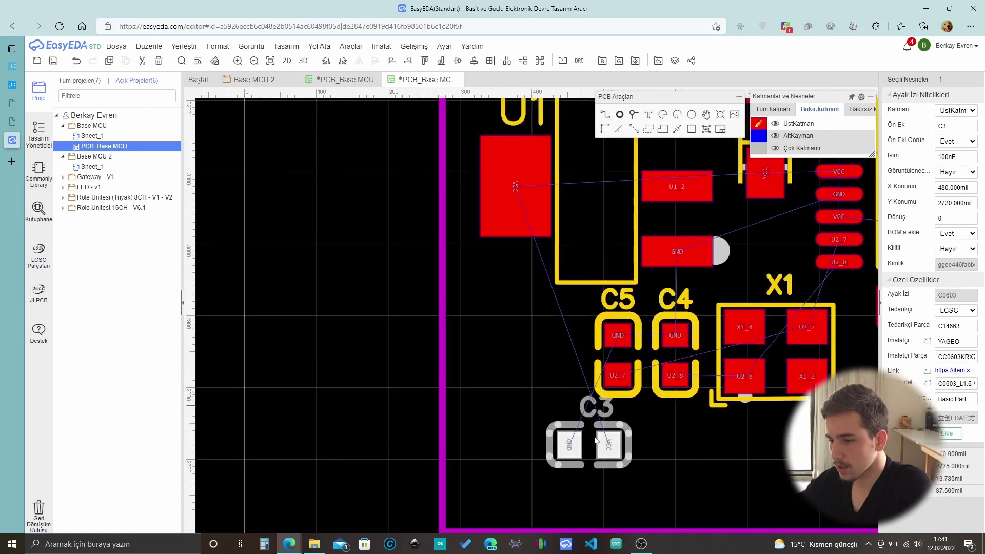
drag(615, 469, 544, 332)
key(space)
scroll(564, 418, down, 1)
key(space)
key(space)
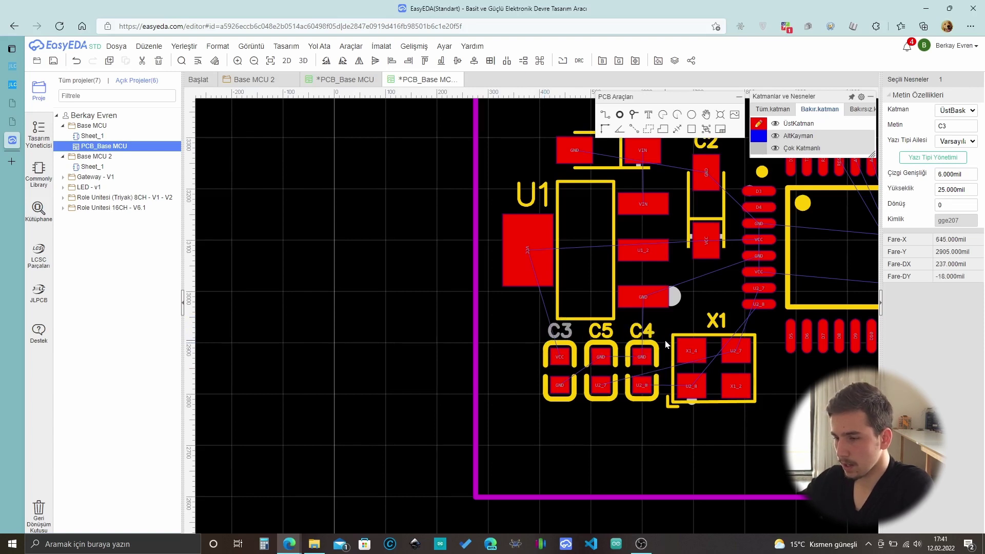
Group-select C3, C5 and C4, then bring LED2 onto the board below them.
drag(664, 340, 543, 407)
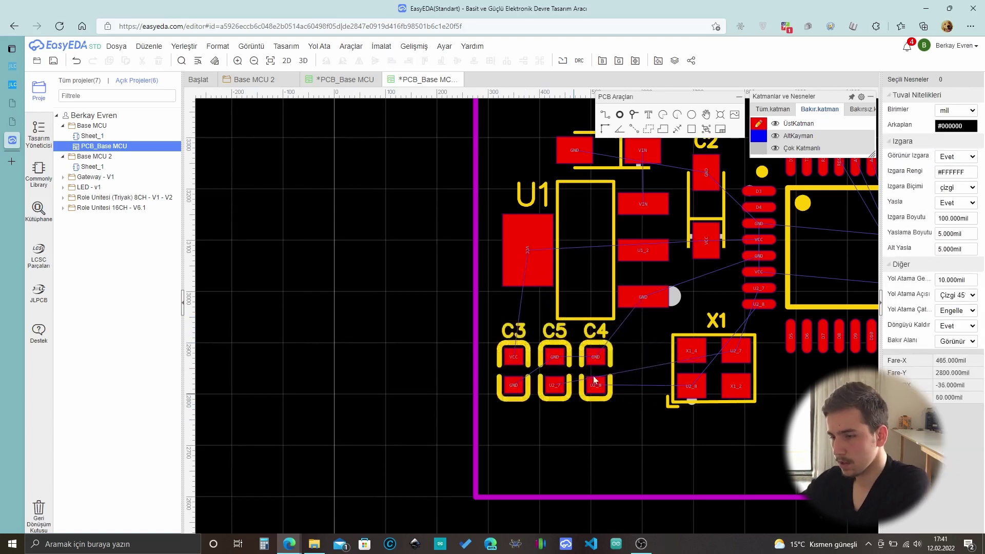
scroll(592, 376, down, 5)
scroll(567, 327, down, 3)
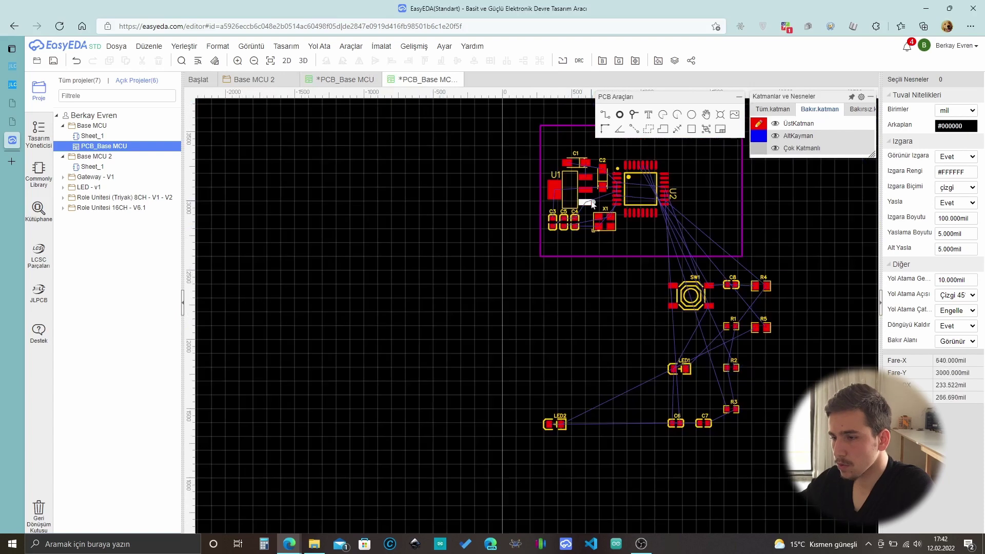
scroll(574, 390, up, 3)
scroll(591, 457, down, 3)
scroll(566, 504, up, 3)
scroll(574, 482, up, 3)
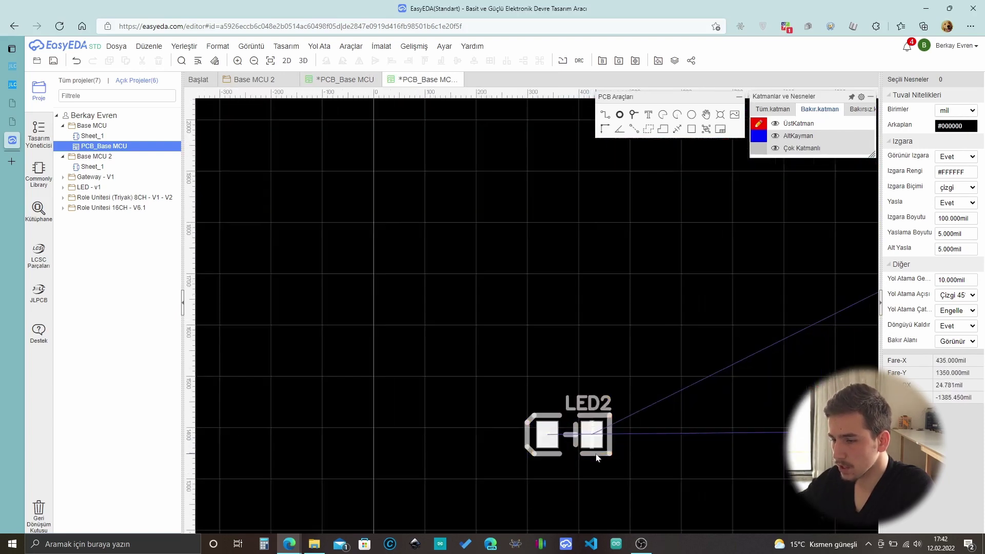
scroll(608, 468, down, 5)
mouse_move(596, 458)
mouse_down()
mouse_move(608, 468)
mouse_move(602, 280)
mouse_move(655, 420)
mouse_move(650, 354)
mouse_move(661, 454)
mouse_move(637, 487)
mouse_move(603, 446)
mouse_up()
scroll(607, 287, up, 5)
scroll(654, 429, down, 1)
scroll(646, 474, up, 3)
scroll(634, 427, down, 1)
Bring R5 onto the board below U2 and rotate it 90° upright.
scroll(604, 446, up, 5)
scroll(604, 446, down, 3)
scroll(566, 380, down, 5)
scroll(546, 353, down, 1)
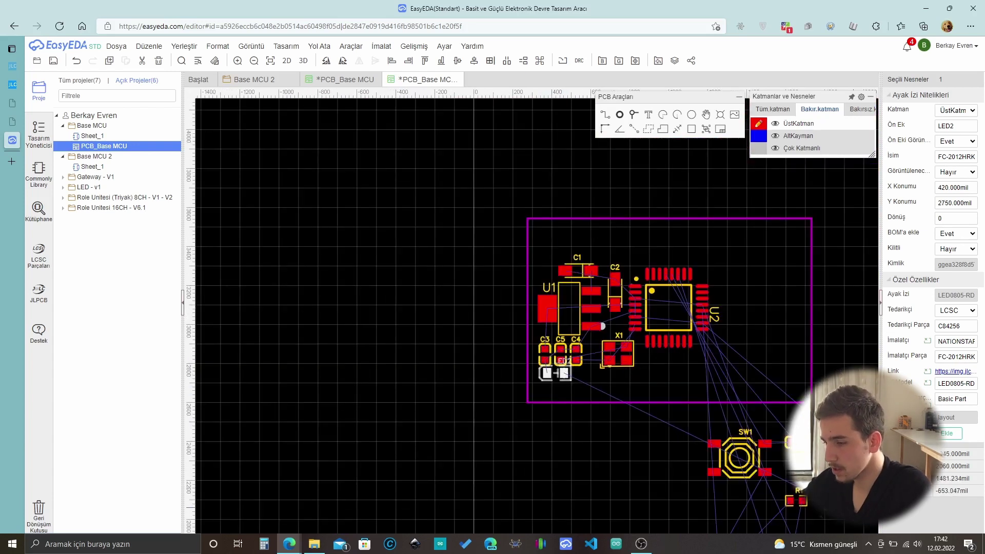
drag(850, 507, 608, 388)
scroll(612, 379, up, 3)
scroll(595, 363, up, 3)
scroll(633, 451, down, 4)
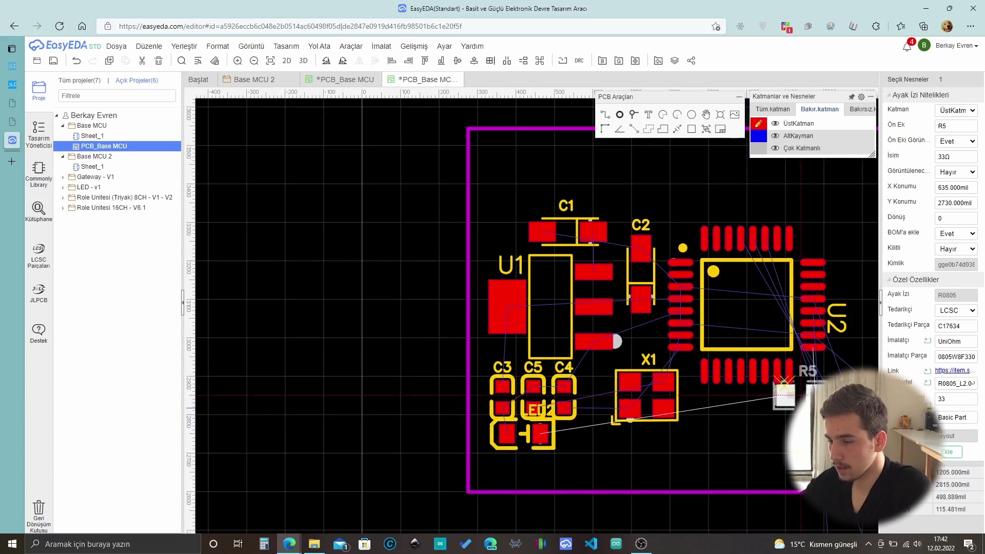
click(823, 430)
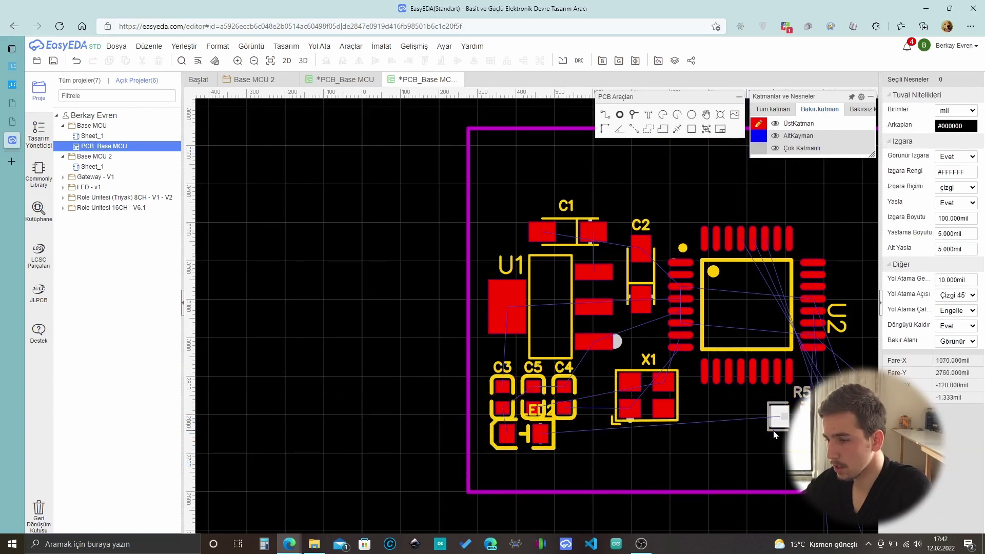
drag(774, 429, 790, 419)
scroll(782, 420, up, 7)
scroll(789, 418, down, 3)
scroll(661, 405, up, 3)
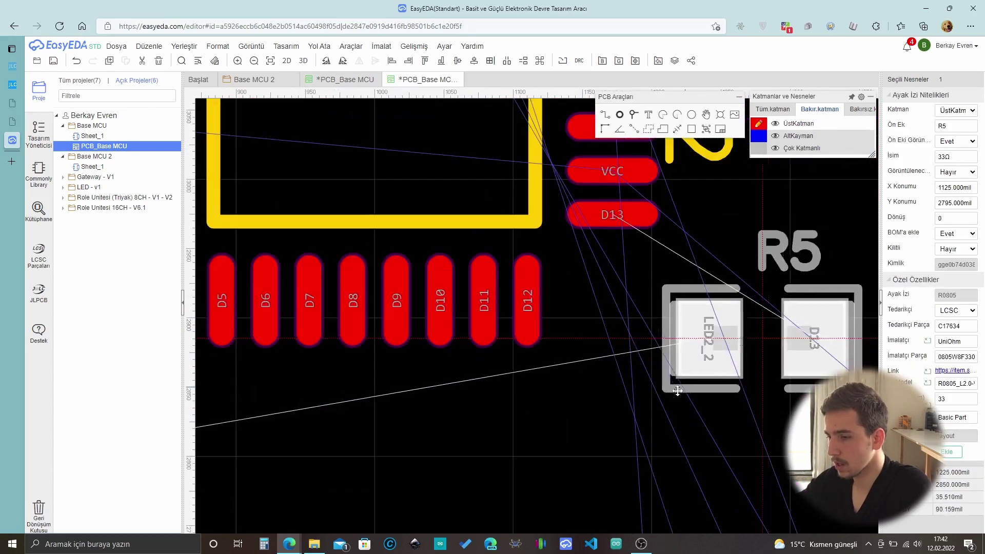
key(space)
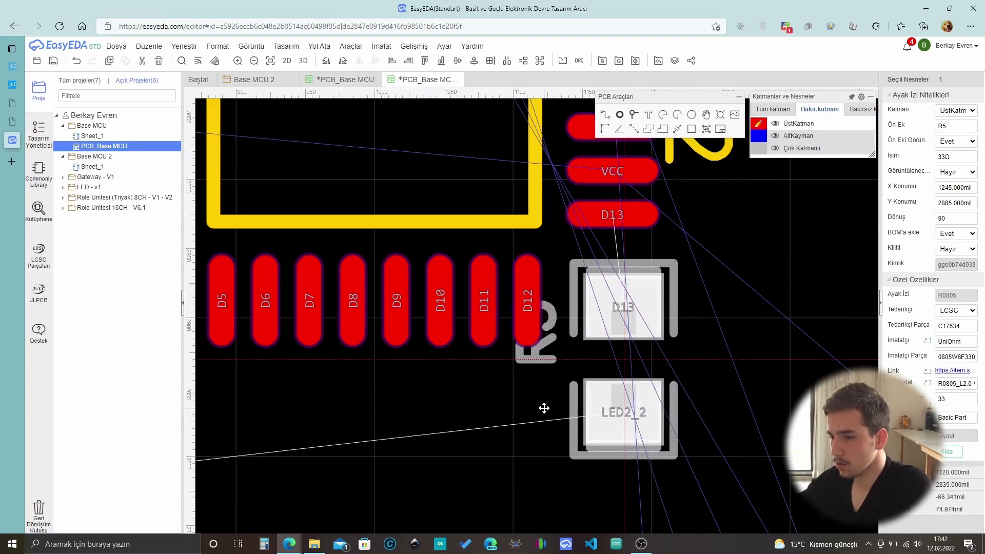
click(545, 411)
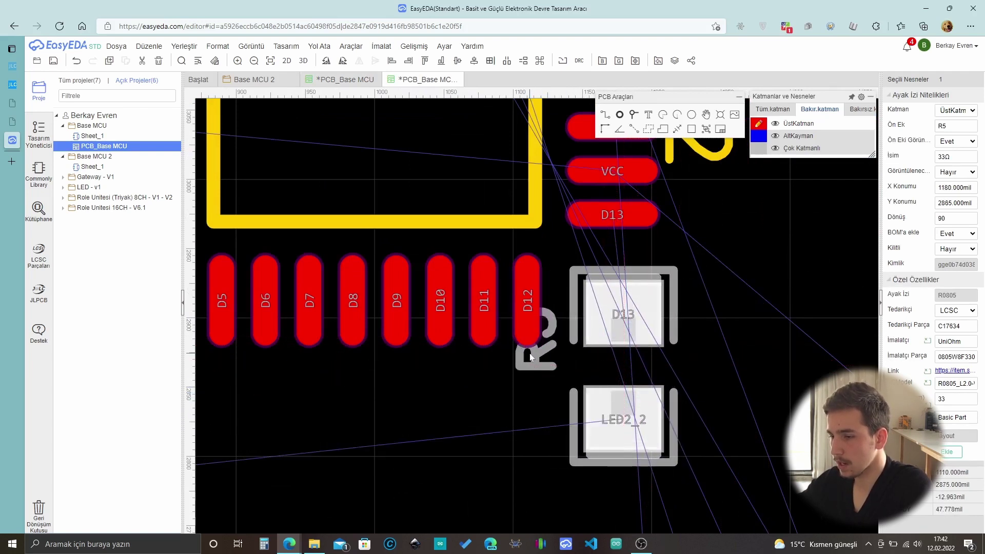
Set R5's designator horizontally above its pads and nudge R5 slightly lower.
click(614, 294)
key(space)
drag(614, 294, 579, 268)
key(space)
key(space)
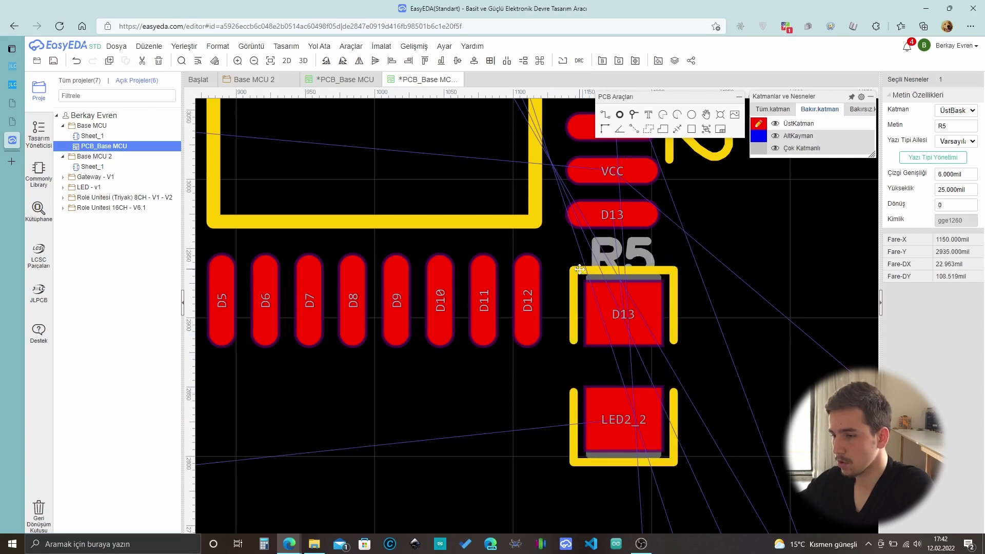
drag(642, 300, 642, 314)
drag(629, 270, 630, 260)
click(714, 250)
Move LED2 beside R5 and rotate it to 180°.
scroll(615, 301, down, 6)
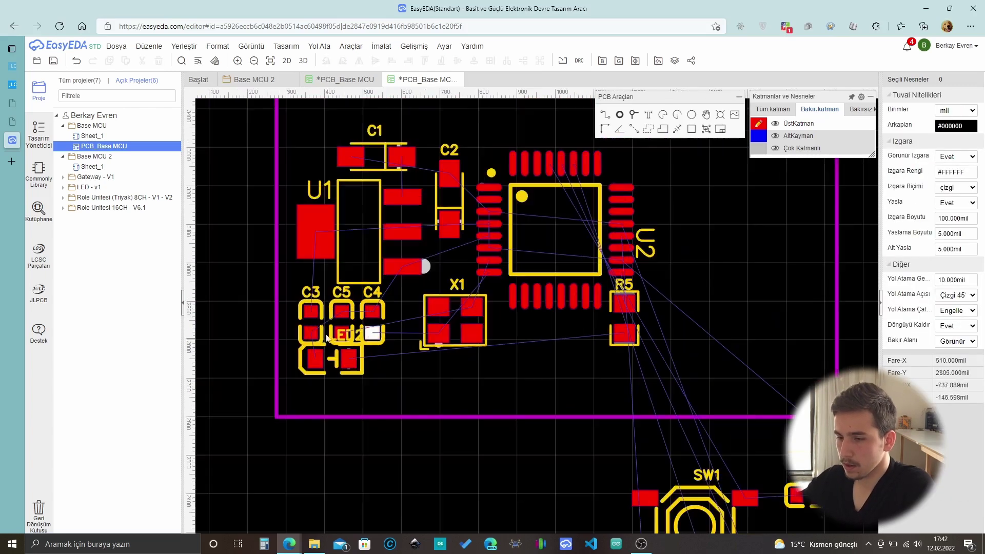
scroll(316, 324, up, 3)
drag(396, 424, 543, 444)
scroll(400, 448, down, 4)
scroll(655, 448, up, 3)
scroll(412, 397, up, 3)
scroll(412, 398, down, 3)
scroll(382, 378, up, 3)
key(space)
scroll(540, 382, down, 1)
scroll(529, 375, down, 3)
scroll(529, 375, up, 4)
key(space)
scroll(611, 354, down, 5)
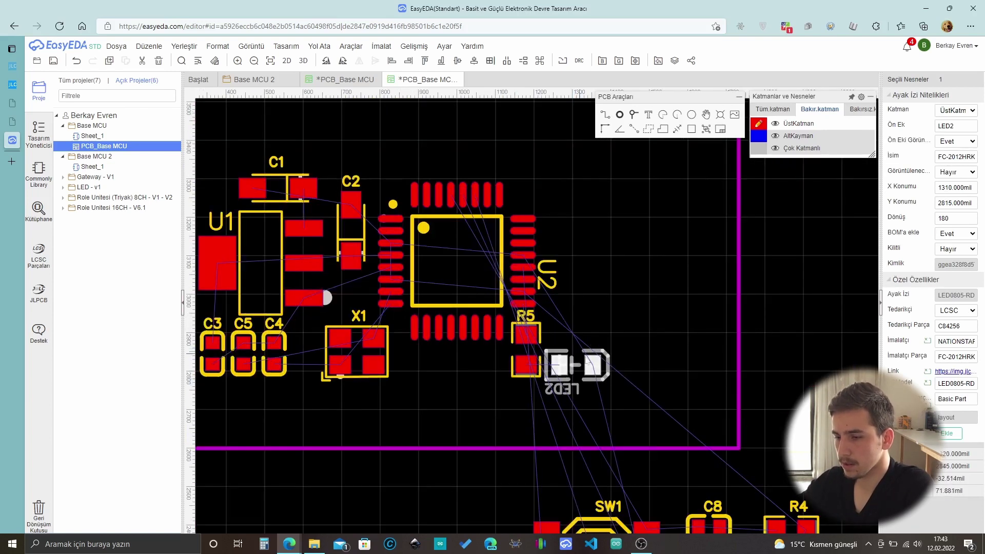
Place R4 just right of U2's AREF/GND pins, directly above R5.
scroll(587, 361, down, 3)
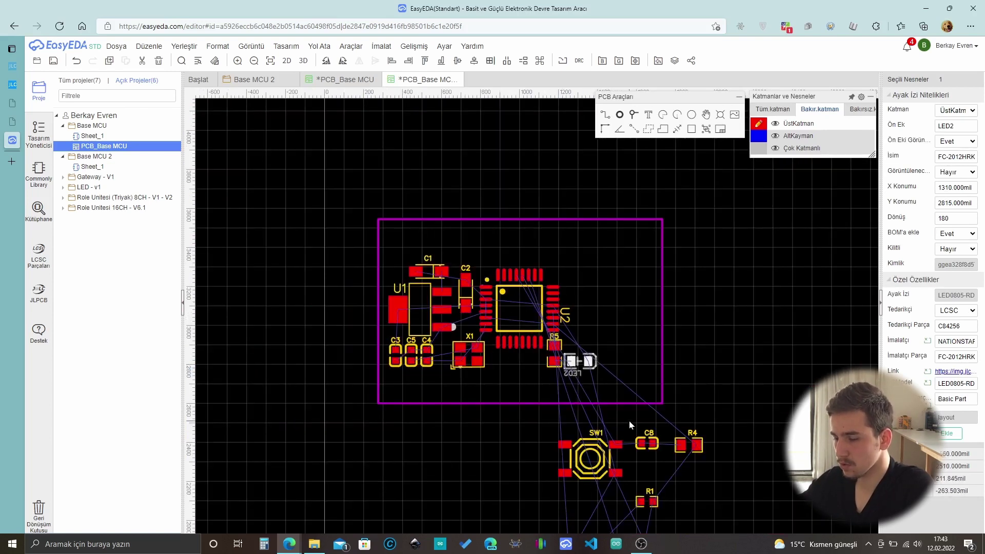
scroll(494, 279, up, 8)
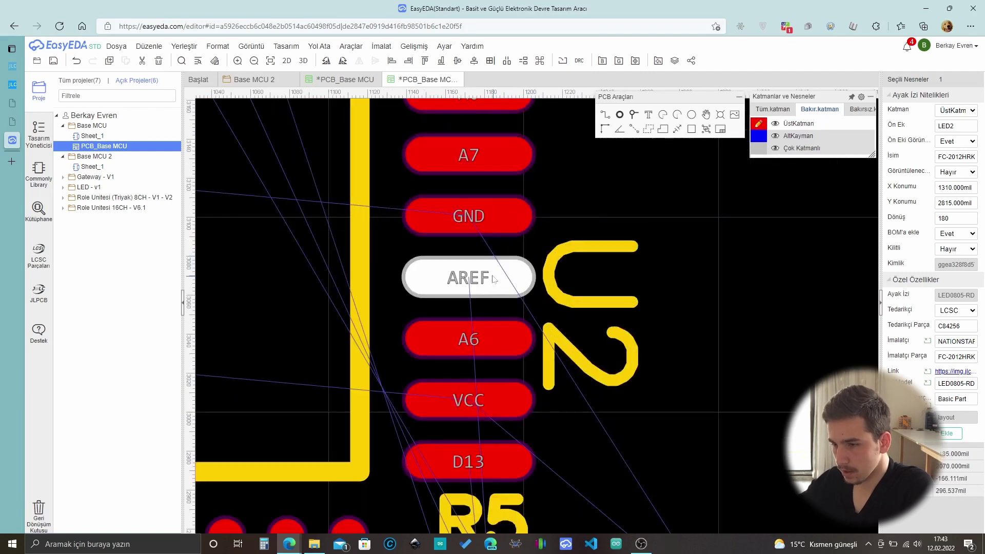
scroll(454, 170, down, 6)
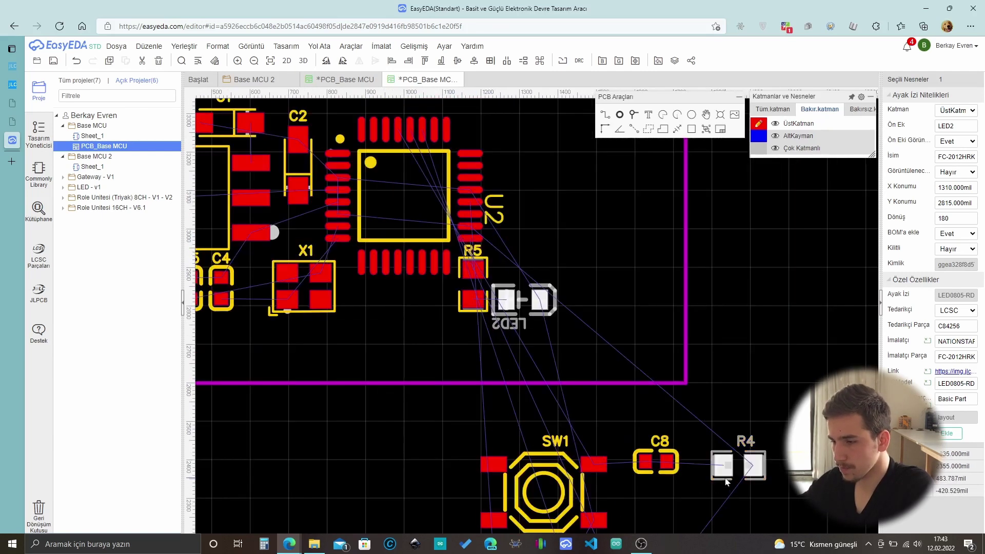
drag(726, 482, 559, 276)
scroll(556, 275, up, 5)
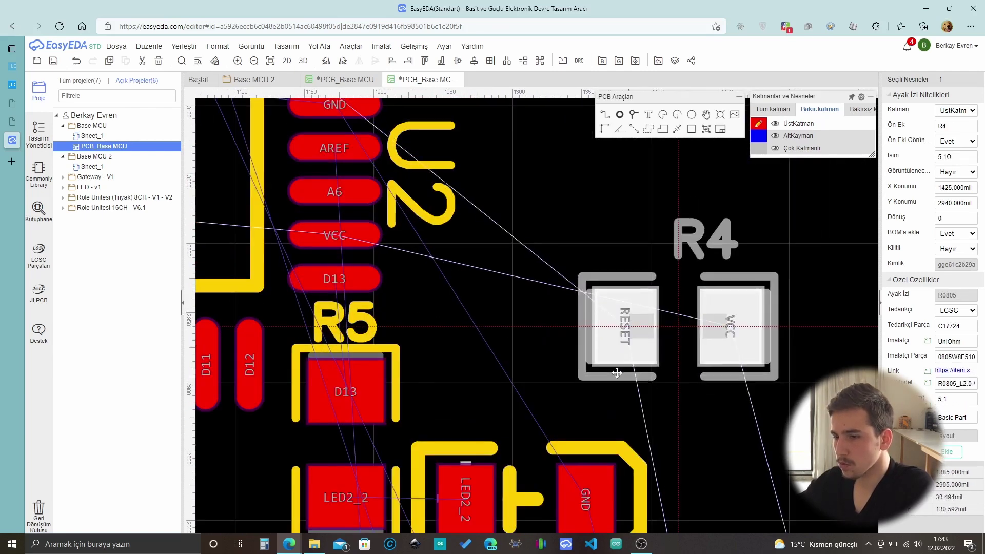
scroll(617, 373, down, 4)
scroll(567, 291, up, 2)
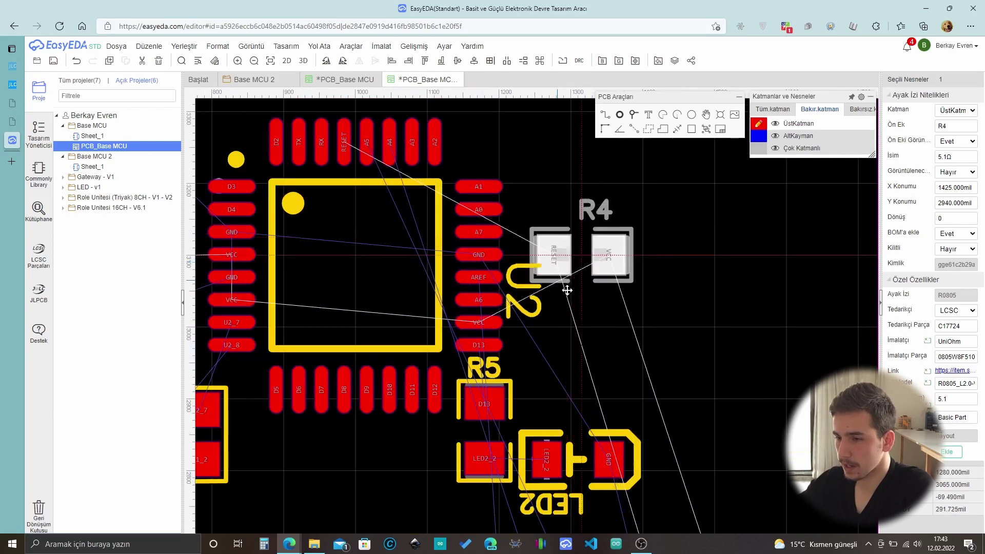
drag(567, 290, 585, 312)
click(635, 317)
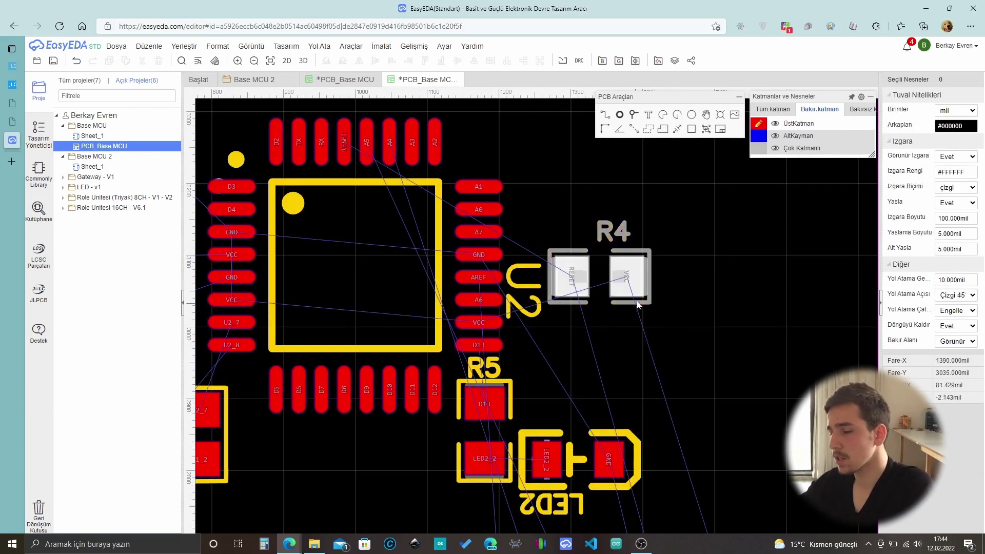
scroll(638, 304, up, 4)
scroll(667, 315, down, 3)
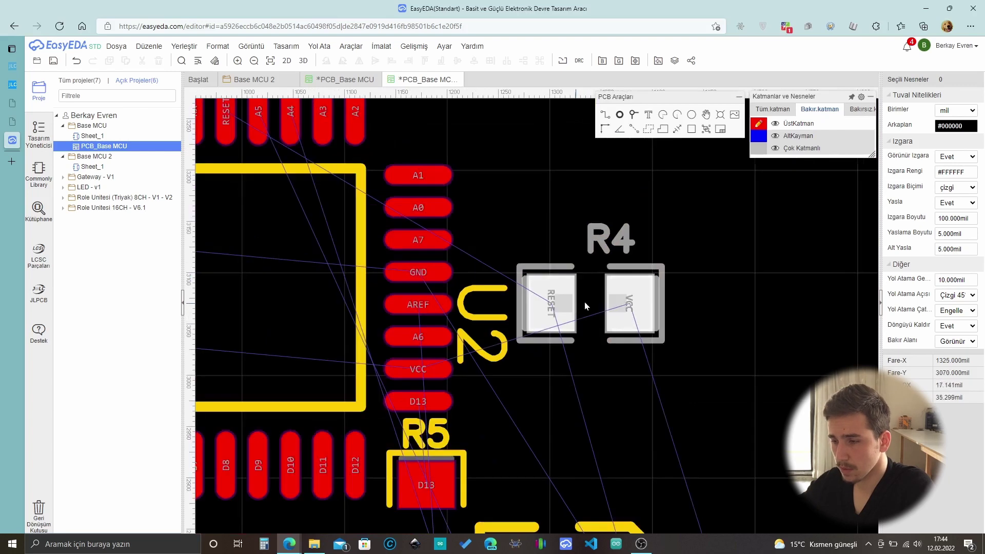
click(630, 271)
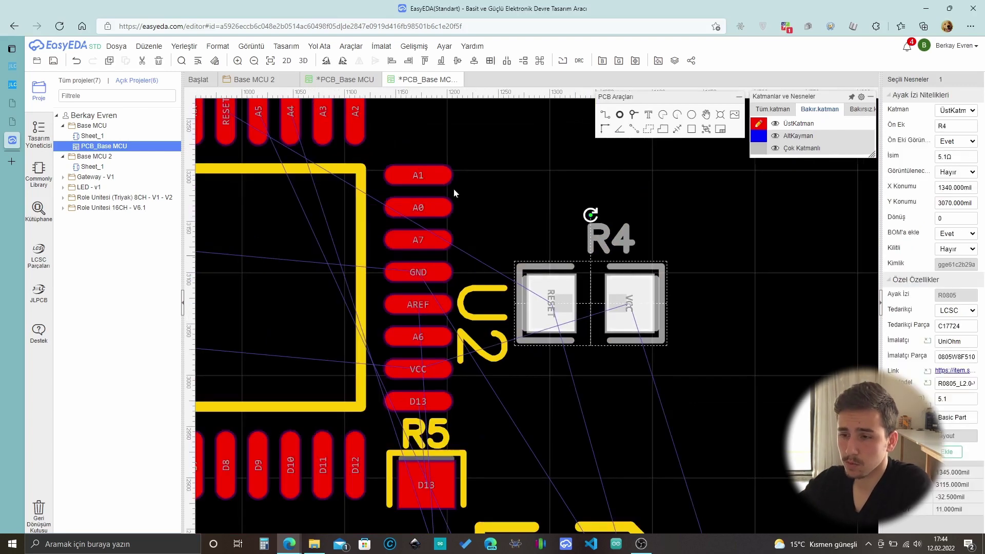
click(618, 205)
Inspect the 5.1Ω reset resistor R4 in the Base MCU 2 schematic, then go to JLCPCB parts search.
click(254, 81)
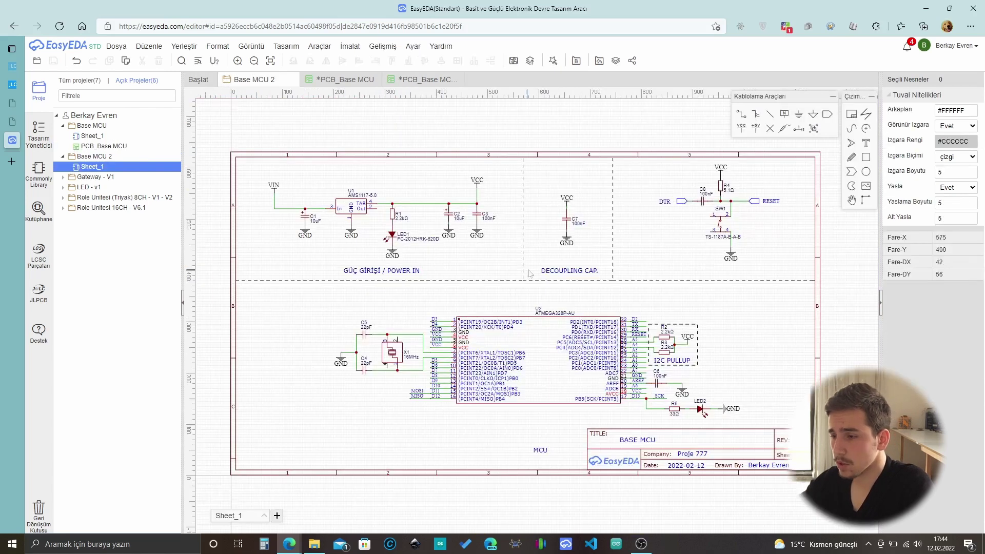
scroll(755, 213, up, 6)
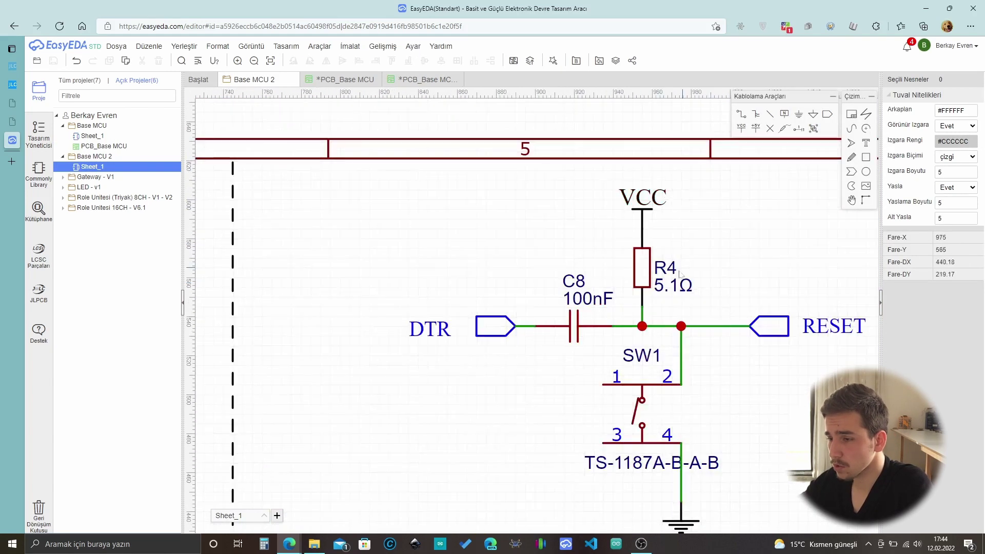
scroll(723, 285, up, 3)
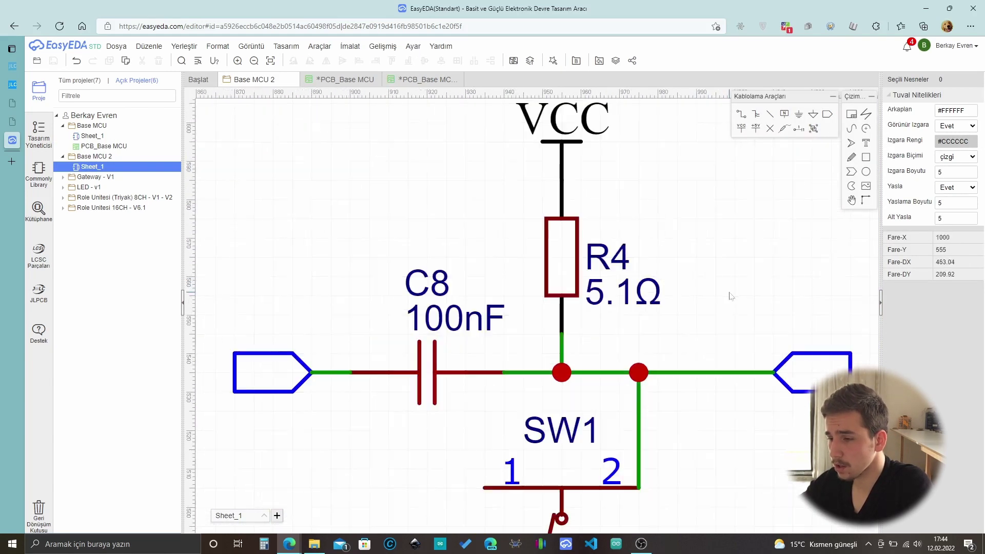
click(605, 289)
click(714, 268)
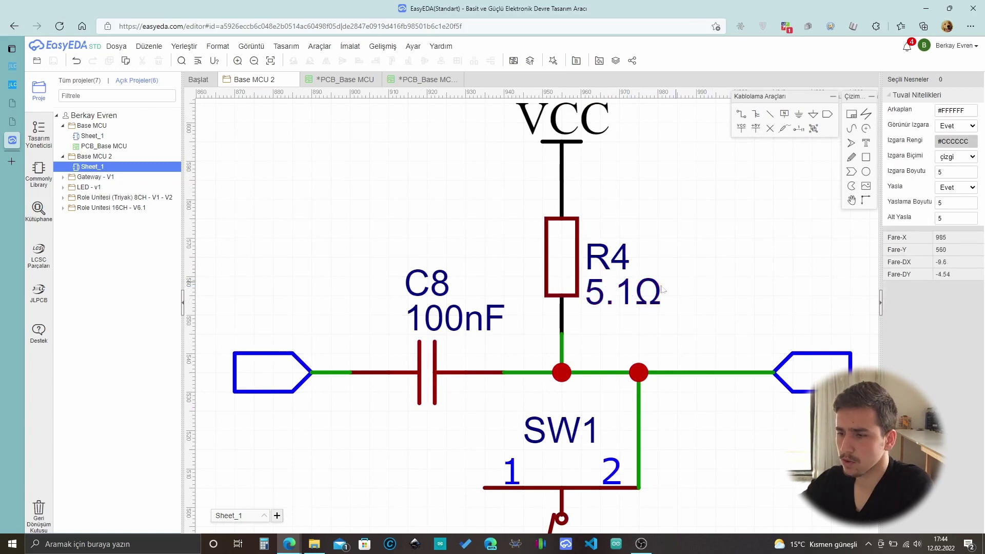
click(588, 265)
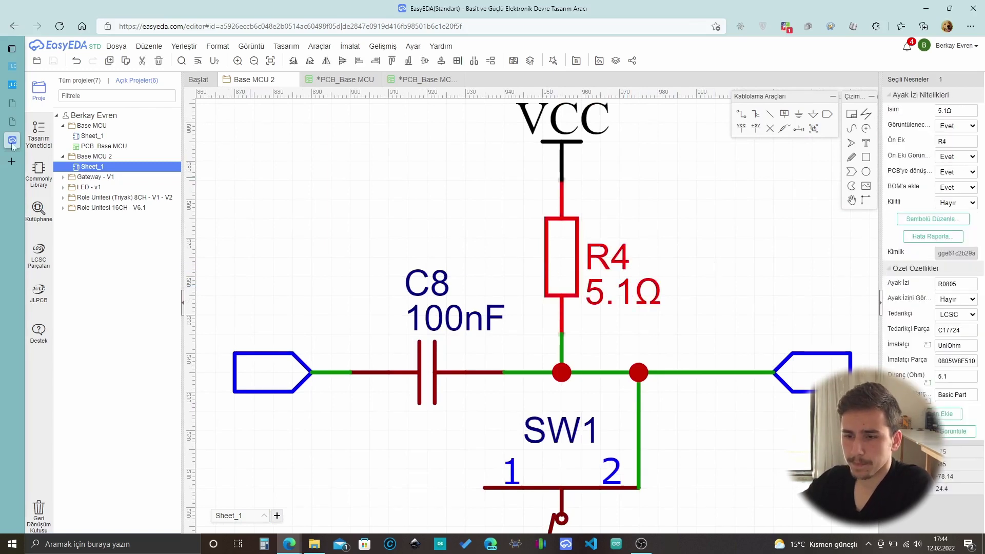
click(13, 84)
scroll(308, 451, up, 10)
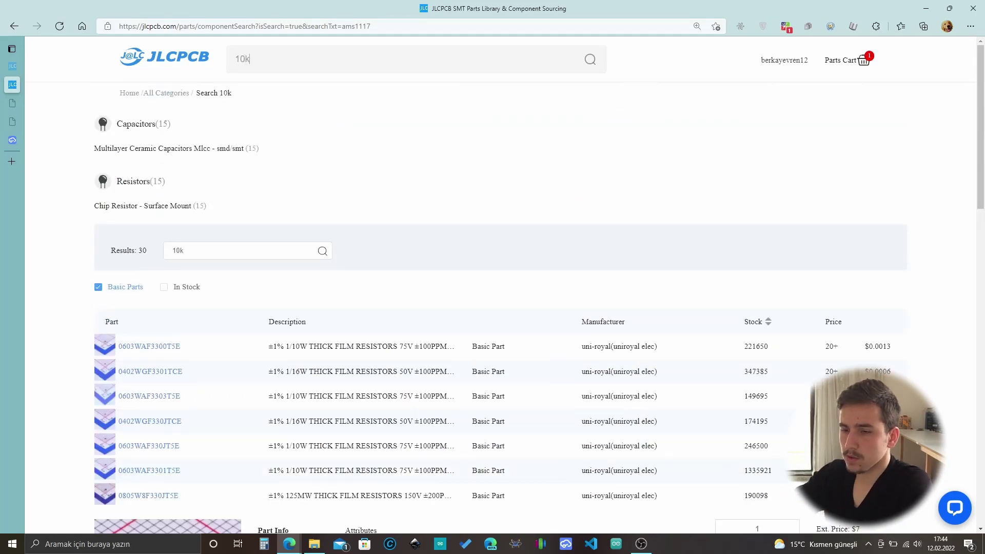
Filter Chip Resistor - Surface Mount results to a 10kΩ resistance.
key(Return)
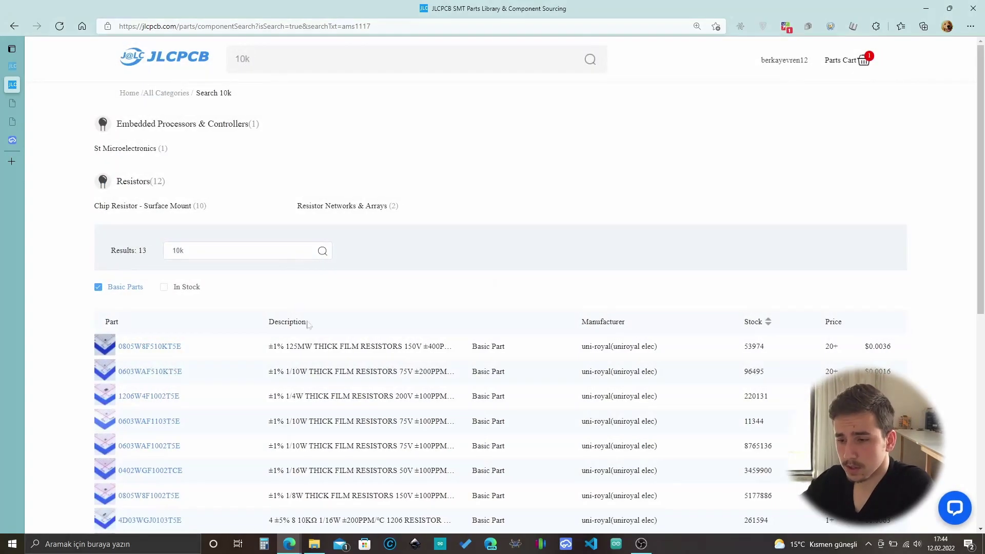
click(180, 211)
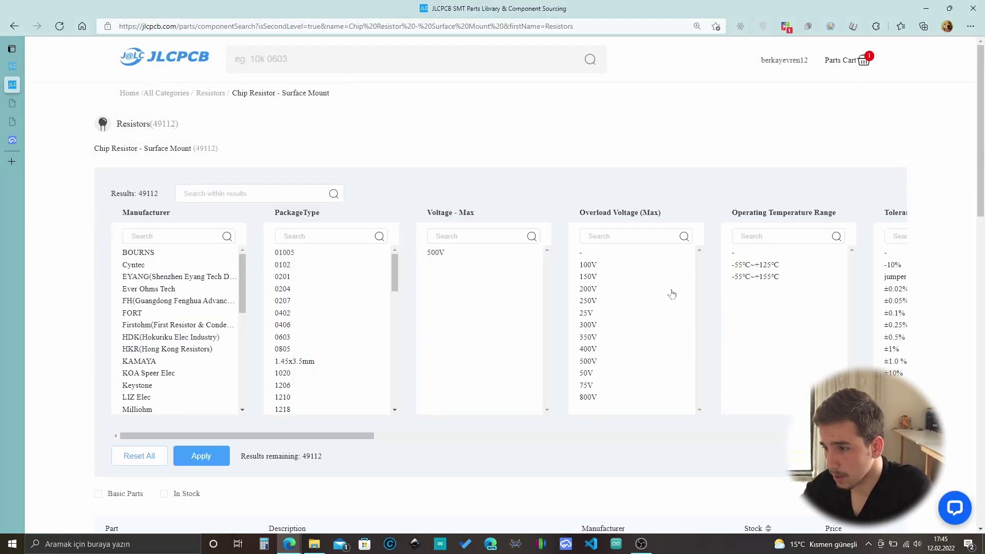
drag(239, 436, 482, 449)
click(534, 236)
text(10)
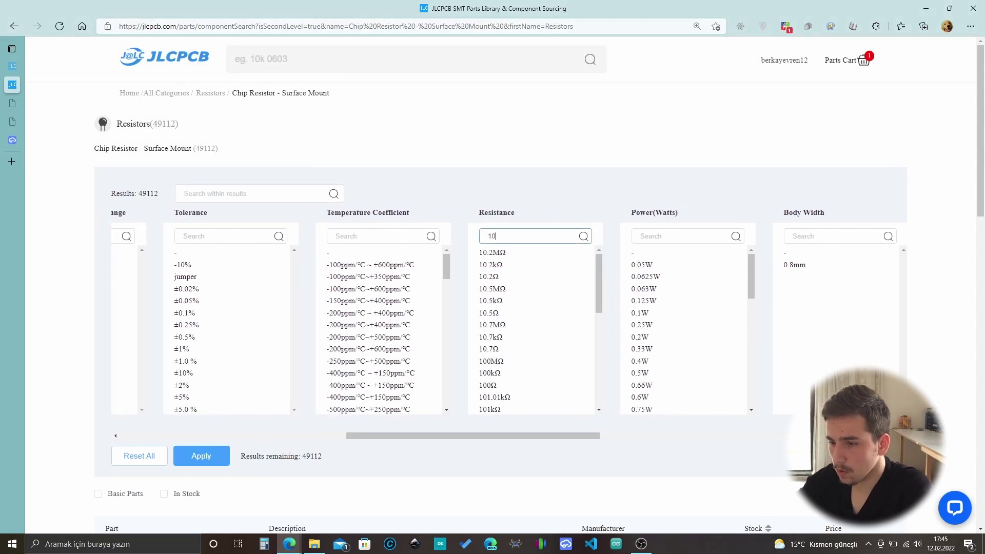
text(k)
click(492, 252)
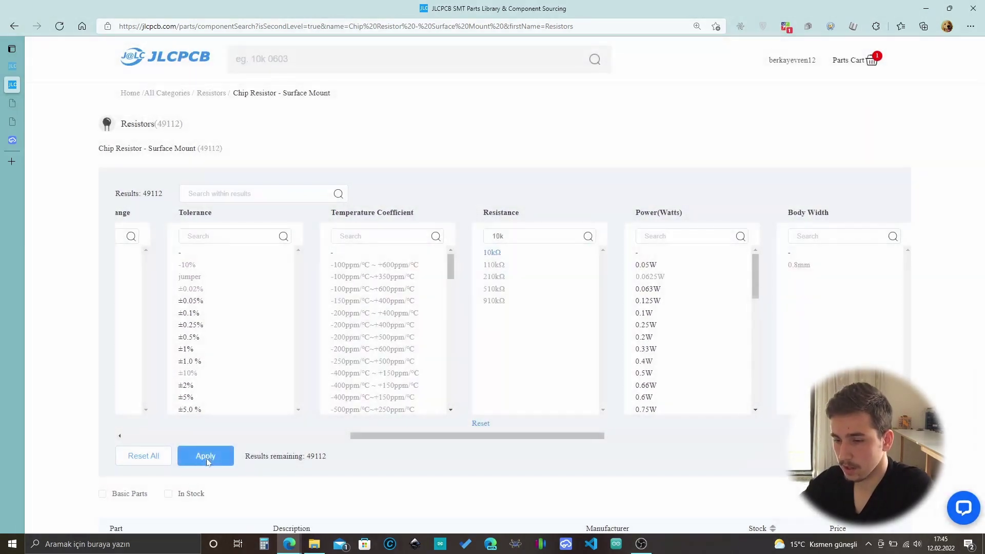
click(205, 456)
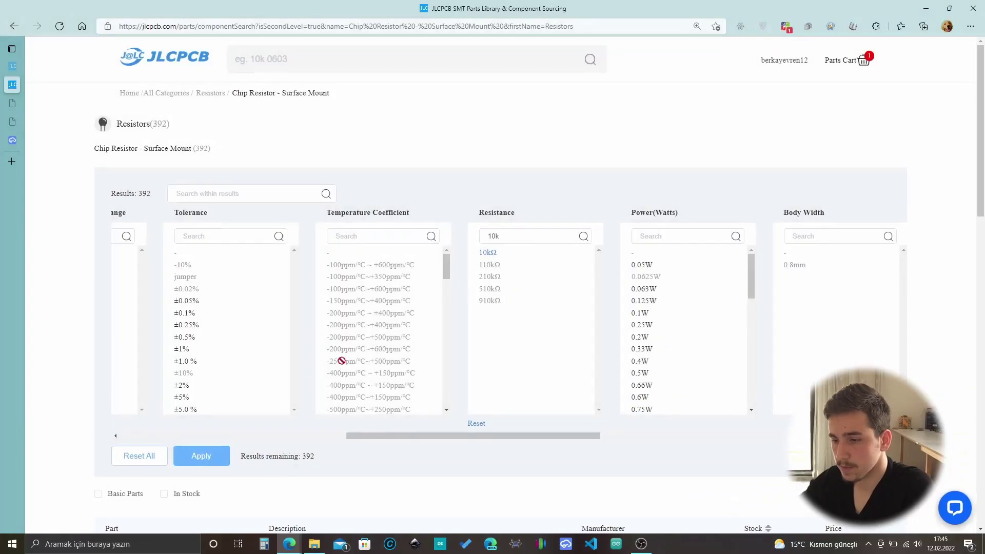
Limit results to Basic Parts and copy 0603WAF1002T5E's part number C25804.
scroll(390, 407, down, 2)
scroll(390, 406, down, 6)
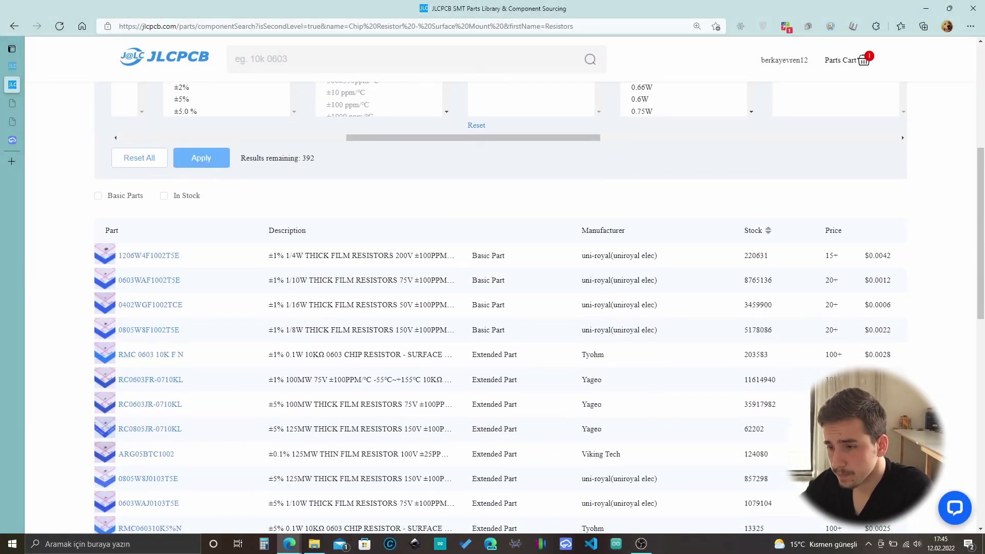
click(124, 196)
click(275, 289)
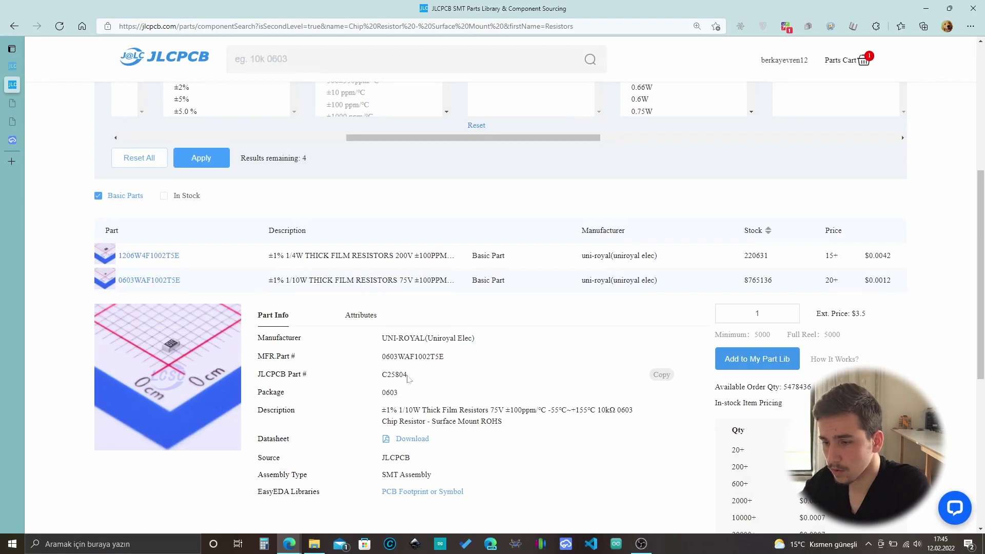
click(661, 374)
Return to EasyEDA and look over the Base MCU 2 board layout.
click(11, 139)
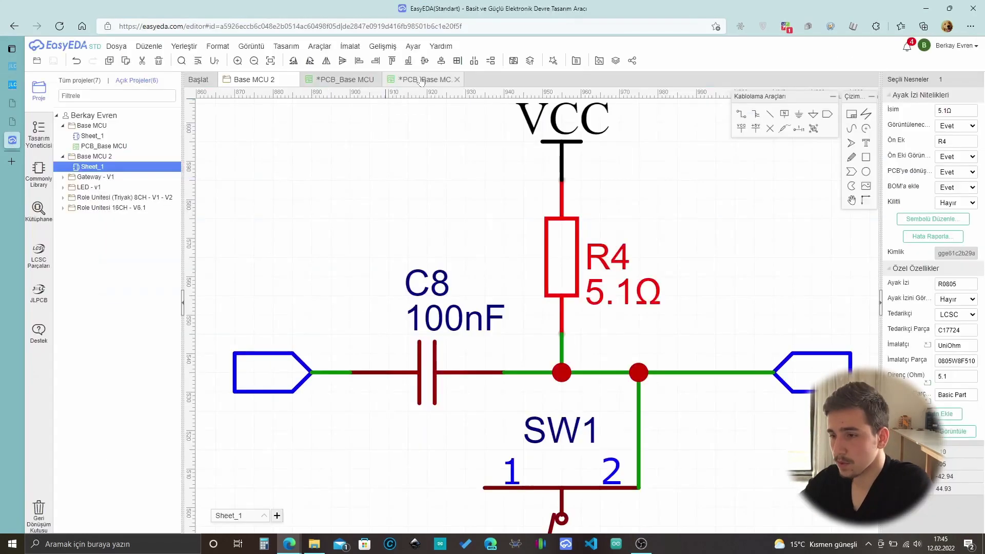
click(420, 79)
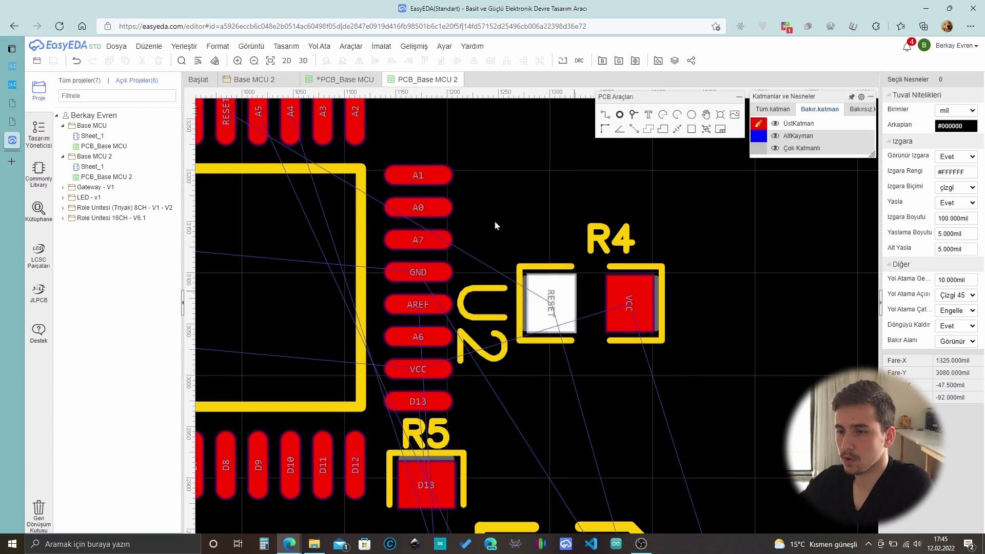
scroll(575, 364, down, 2)
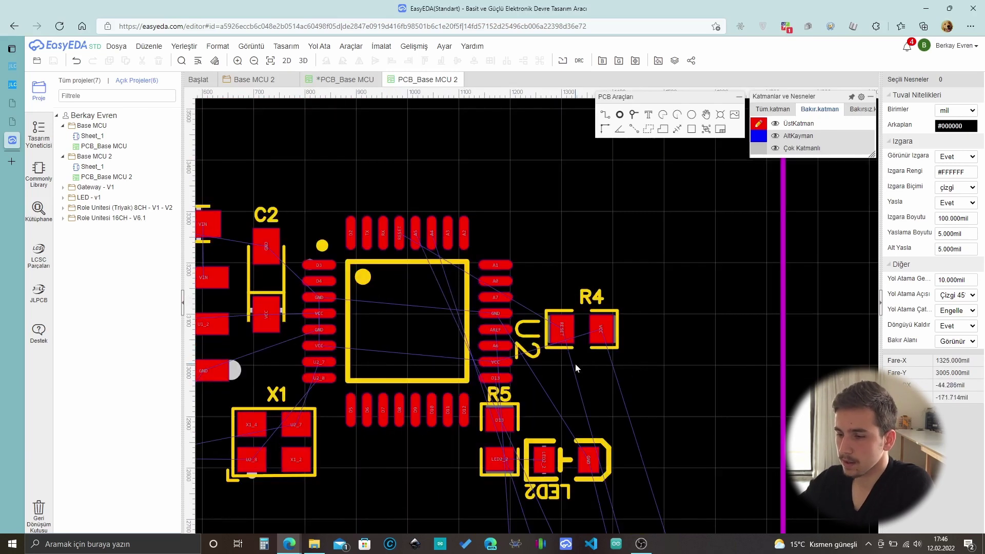
scroll(575, 364, down, 2)
scroll(390, 420, up, 1)
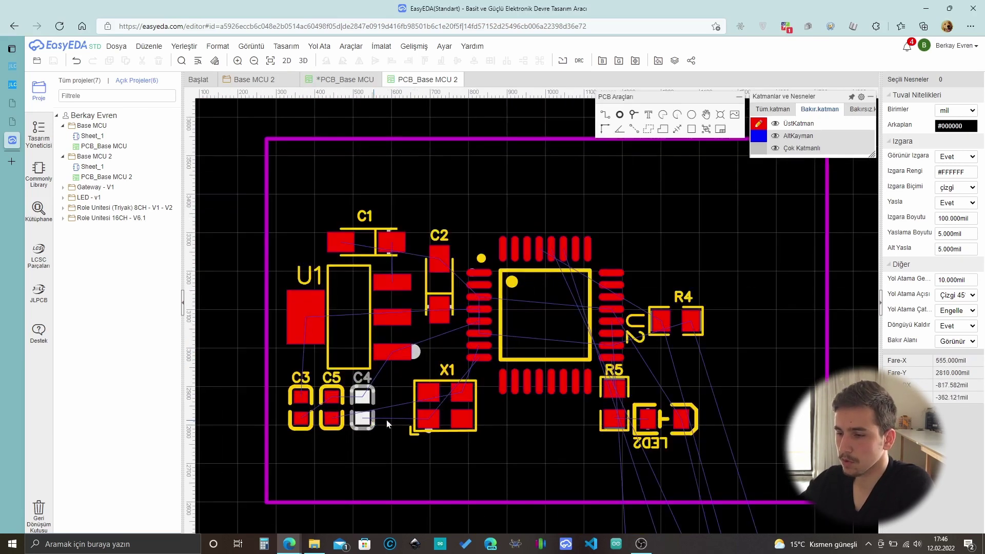
scroll(648, 389, down, 1)
scroll(656, 384, up, 1)
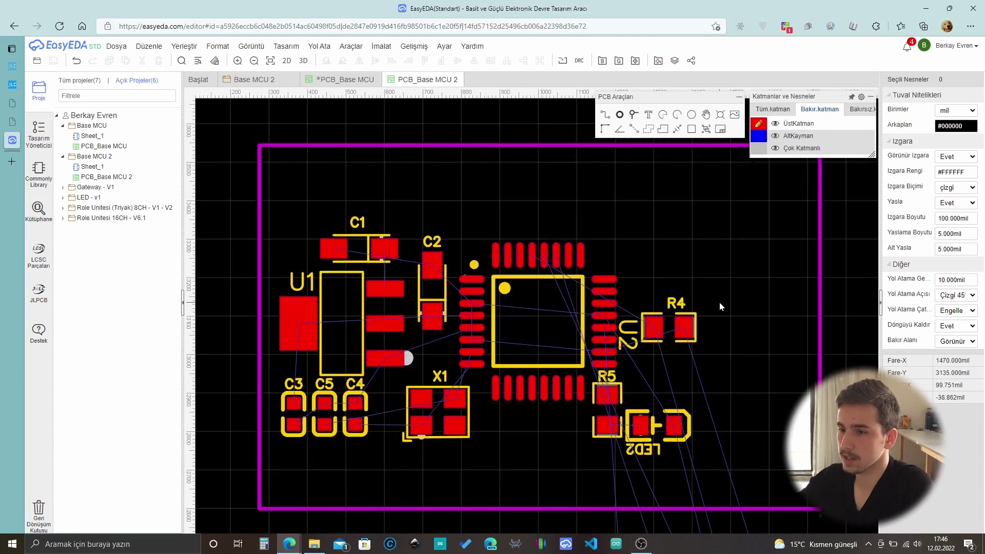
In the schematic, place library part C25804 (10K resistor) where R4 was.
click(254, 80)
click(39, 211)
double_click(436, 170)
text(C25804)
key(Return)
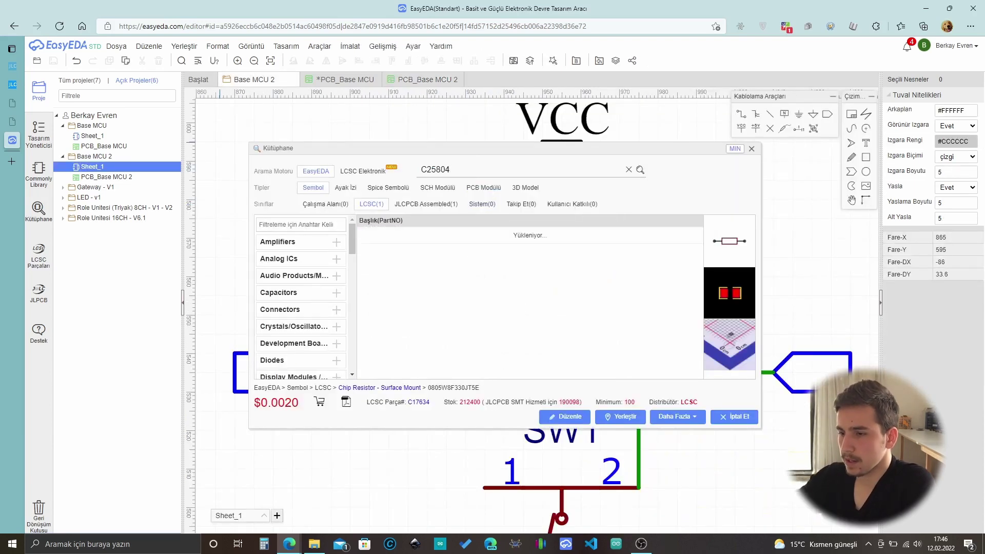
click(505, 238)
click(621, 417)
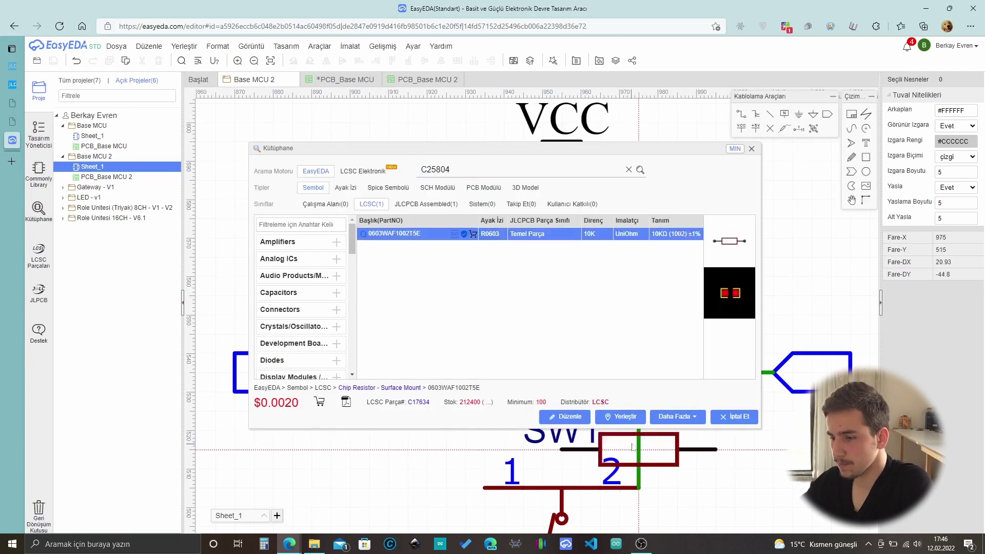
click(776, 256)
right_click(777, 257)
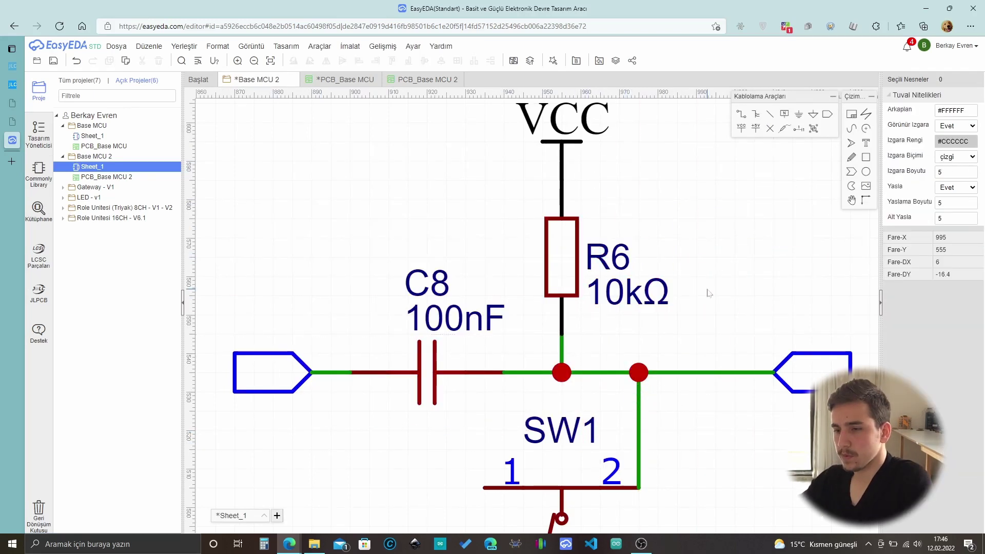
click(319, 46)
mouse_move(286, 46)
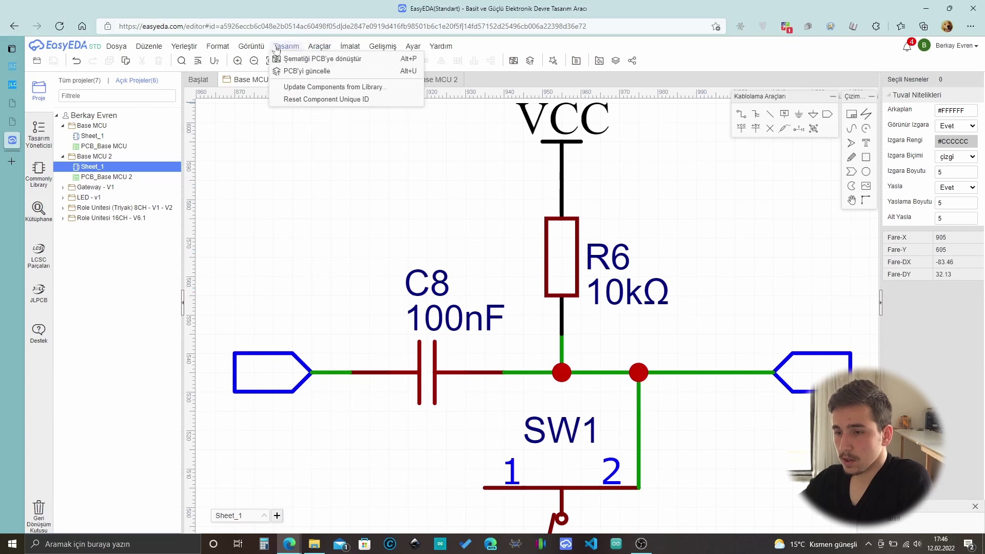
Update the PCB from the schematic, skipping the unfinished-net check and applying the R6/R4 changes.
click(347, 72)
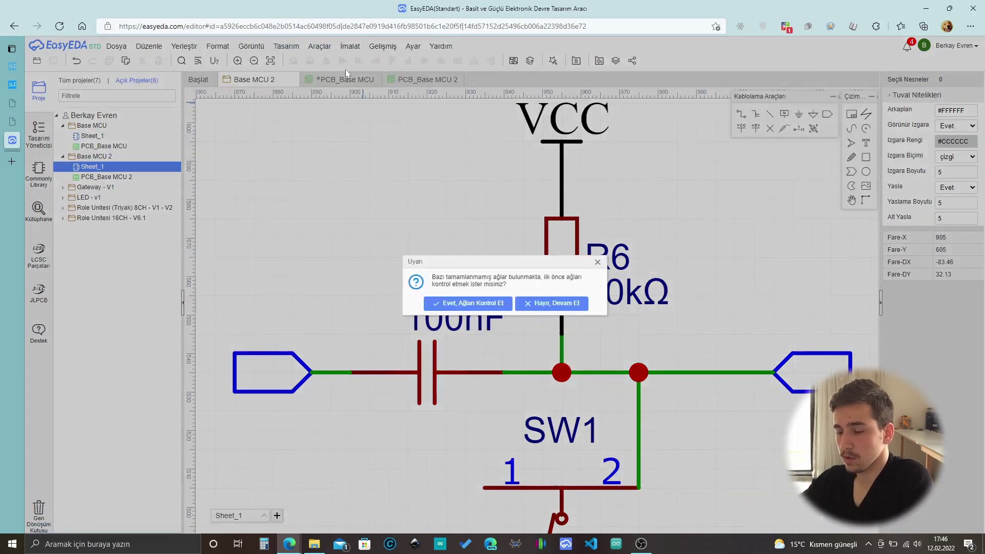
click(544, 304)
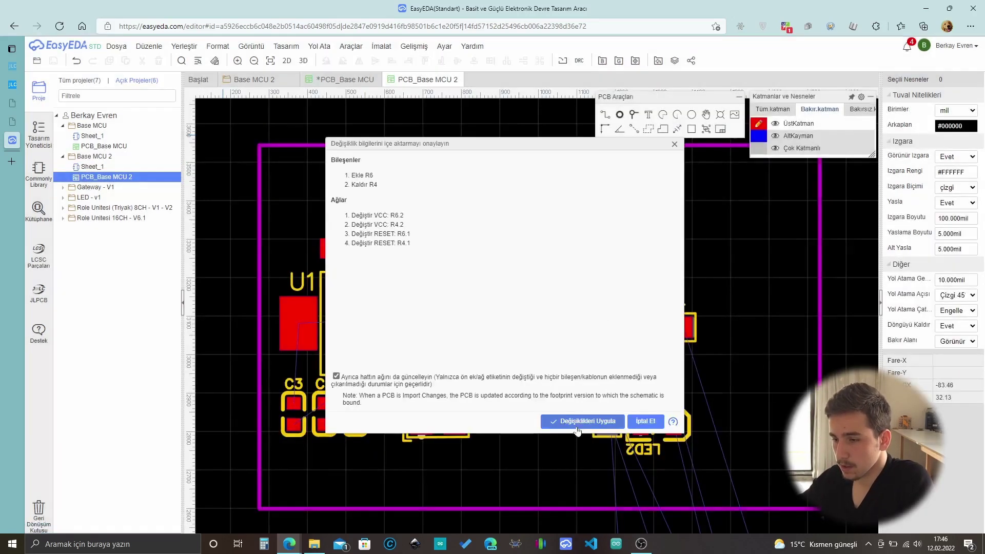
click(577, 423)
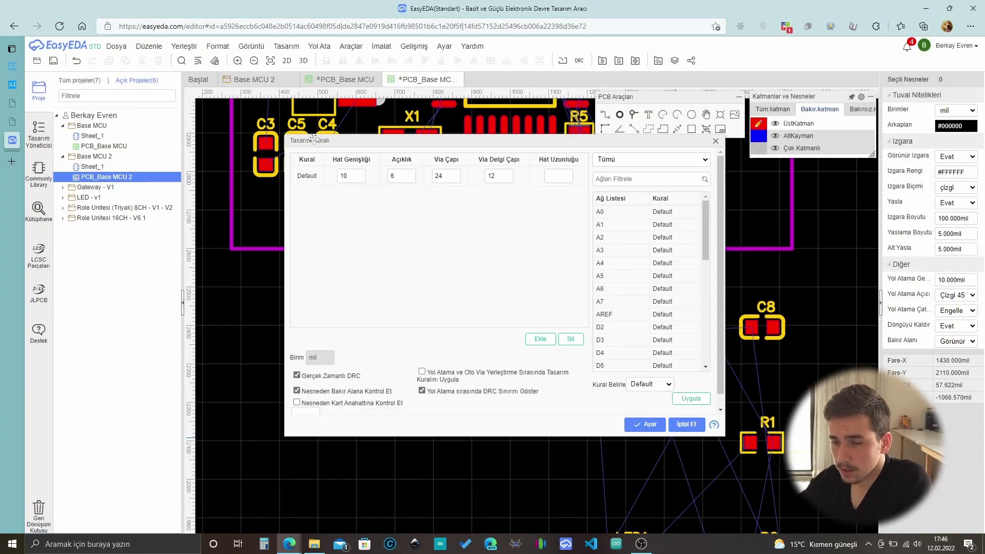
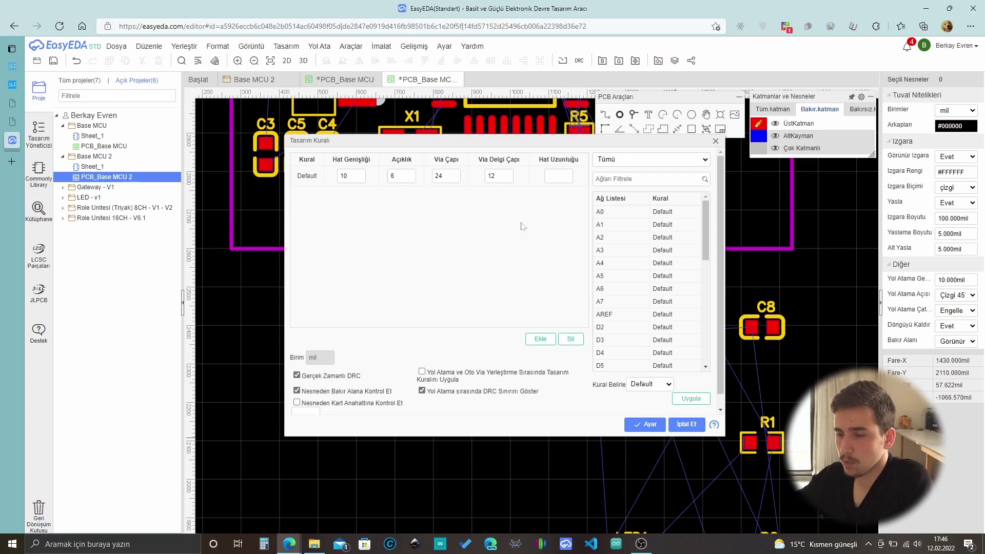
Apply the design rules and set R6's label height to 25 mil.
click(643, 426)
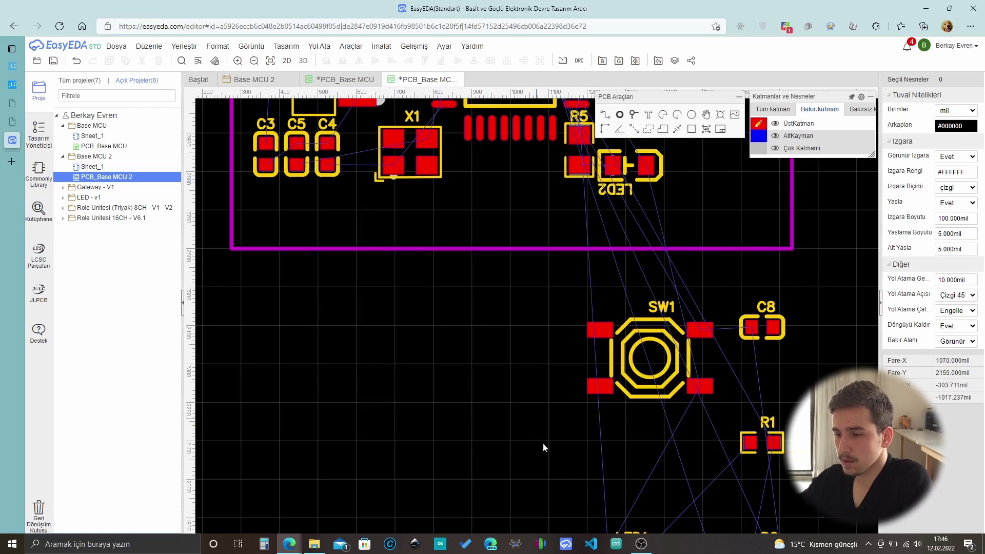
scroll(544, 447, down, 3)
scroll(601, 469, down, 2)
scroll(635, 490, up, 5)
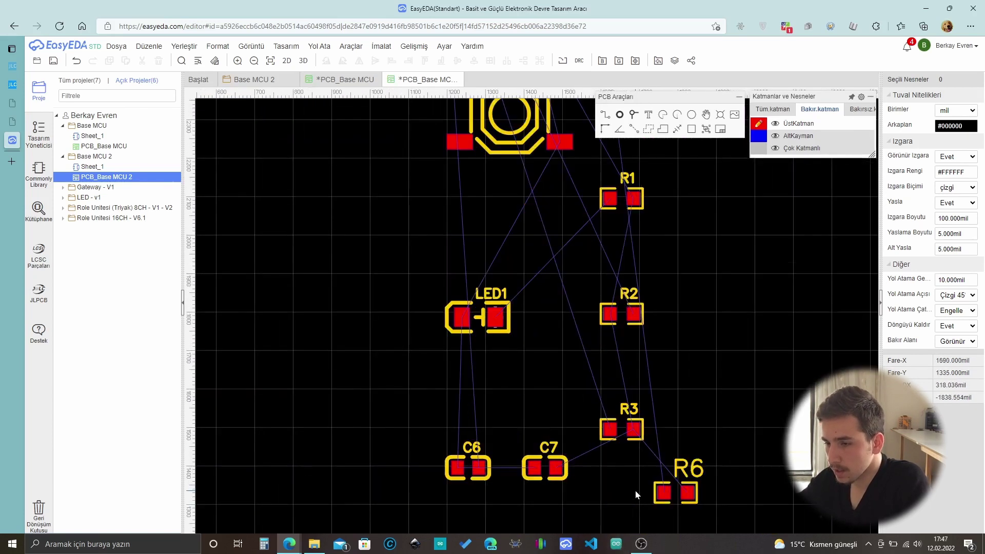
scroll(634, 491, down, 1)
scroll(654, 483, up, 2)
click(688, 469)
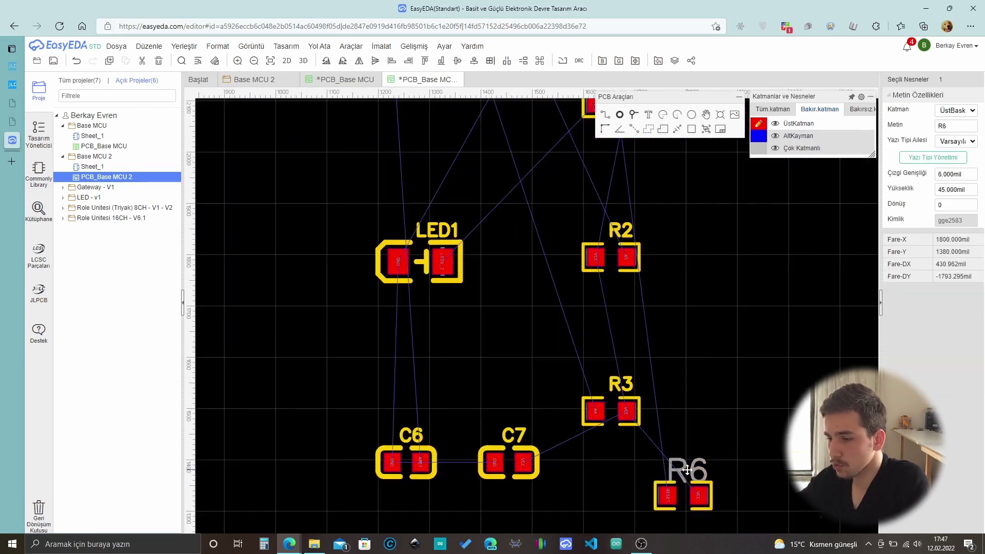
drag(687, 470, 682, 463)
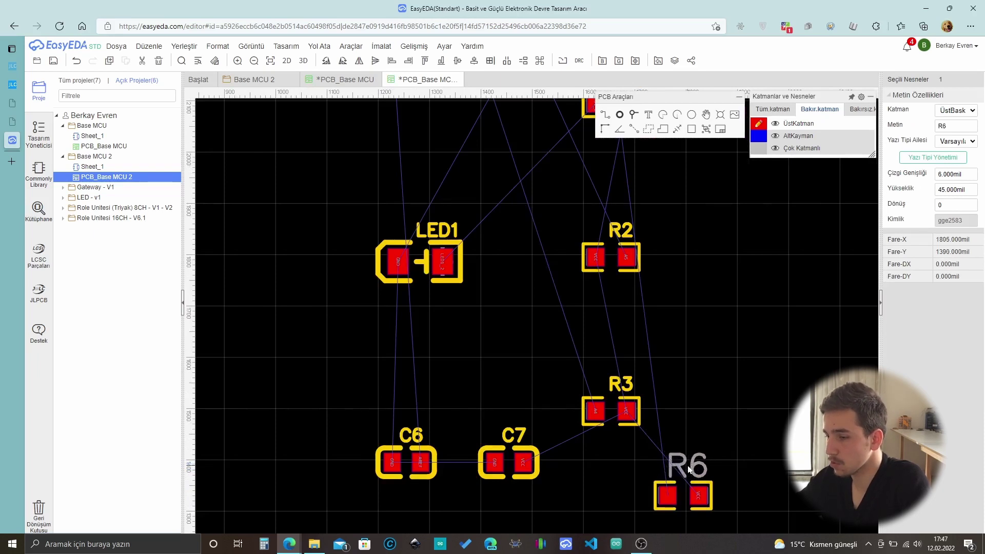
text(25)
key(Return)
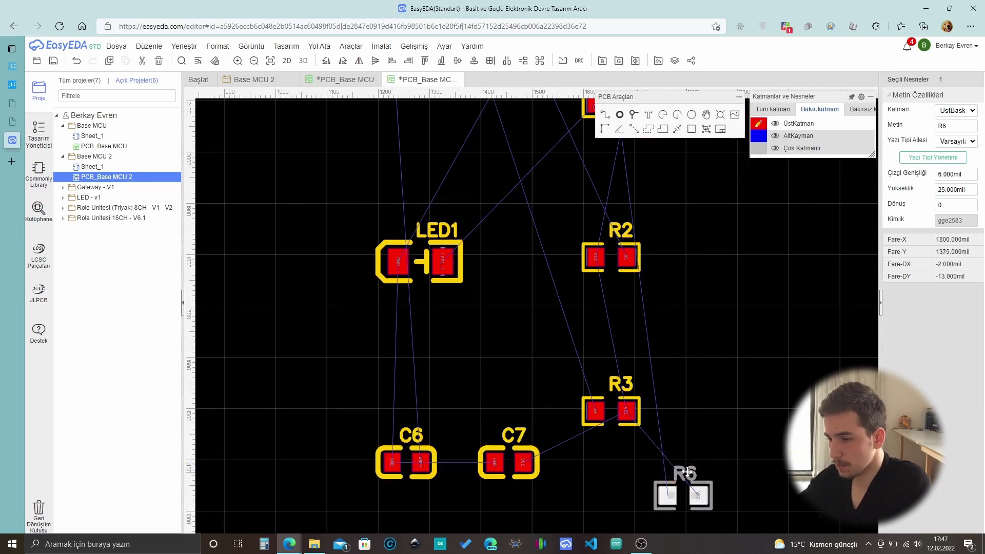
Place R6 beside R5 near U2, rotated 180°.
mouse_move(687, 472)
mouse_down()
mouse_move(720, 485)
mouse_move(611, 370)
mouse_move(668, 409)
mouse_move(687, 485)
mouse_up()
scroll(720, 486, down, 3)
scroll(611, 369, up, 5)
scroll(611, 370, down, 3)
scroll(668, 408, up, 3)
scroll(678, 460, down, 2)
key(space)
key(space)
drag(639, 510, 684, 505)
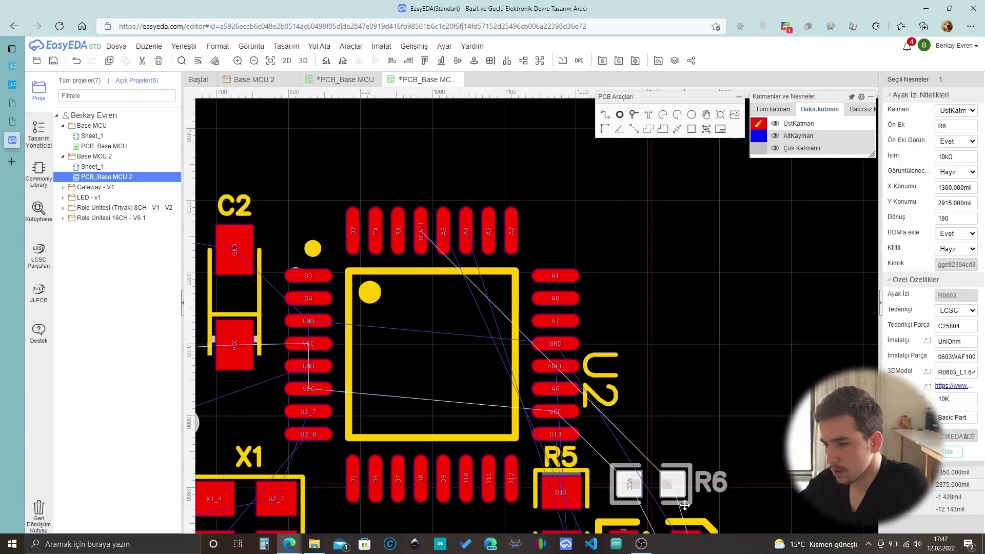
click(690, 380)
scroll(661, 368, down, 2)
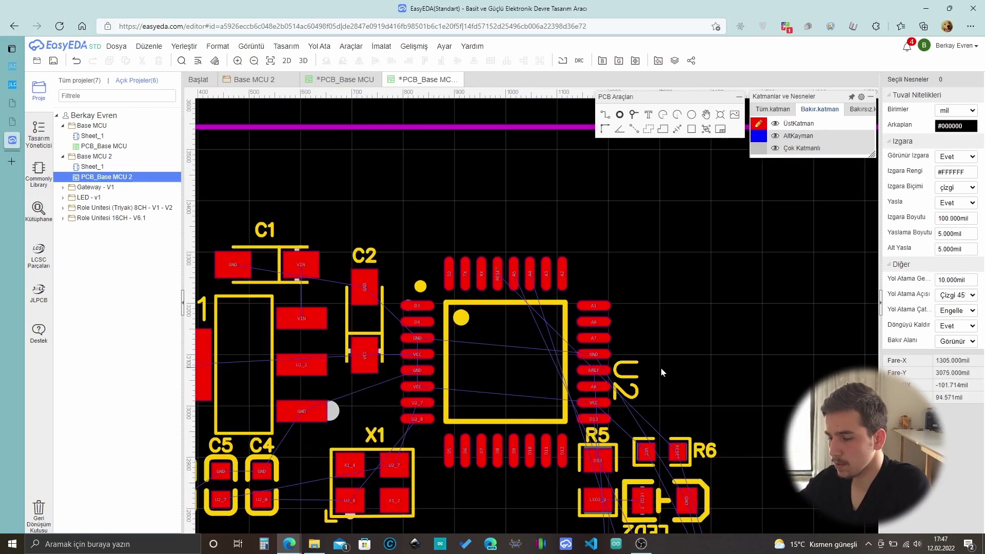
scroll(660, 368, down, 3)
scroll(676, 313, up, 2)
scroll(676, 313, down, 2)
scroll(679, 396, up, 3)
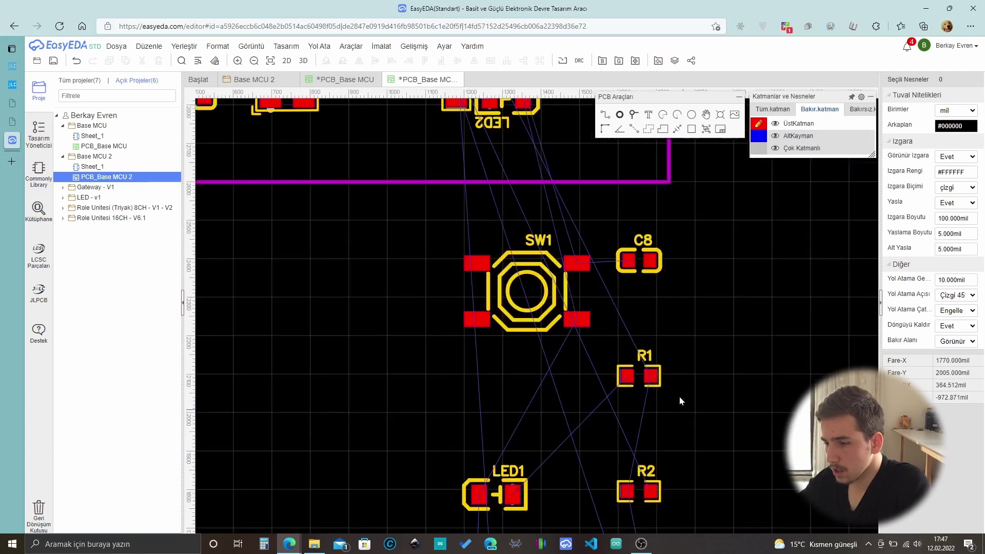
scroll(679, 396, down, 3)
scroll(559, 234, up, 5)
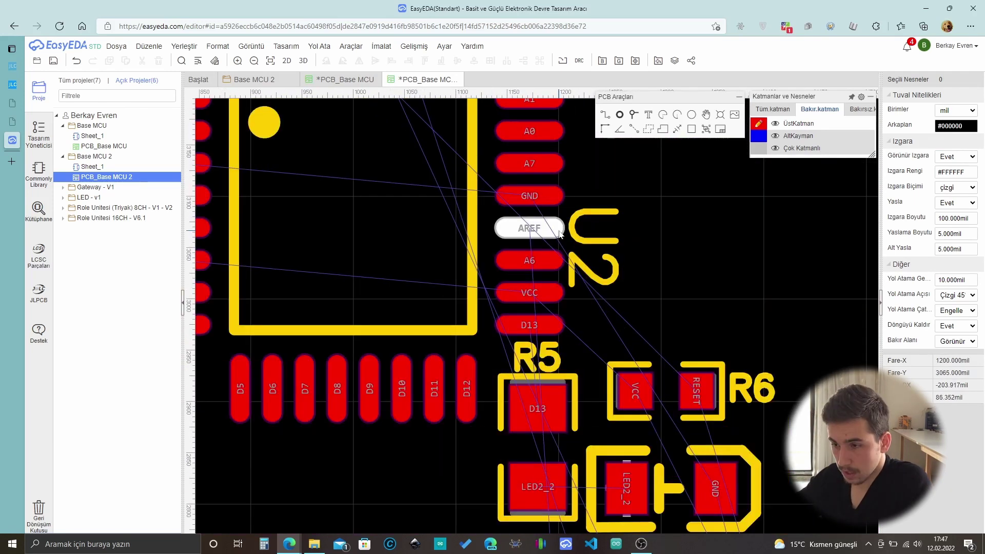
scroll(559, 233, down, 2)
scroll(540, 265, down, 3)
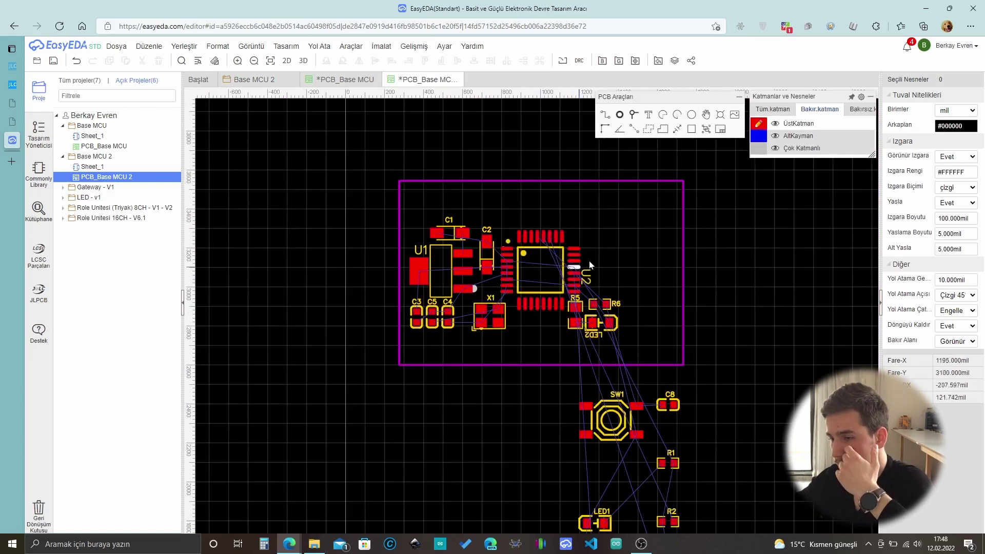
scroll(589, 272, up, 1)
scroll(572, 256, down, 1)
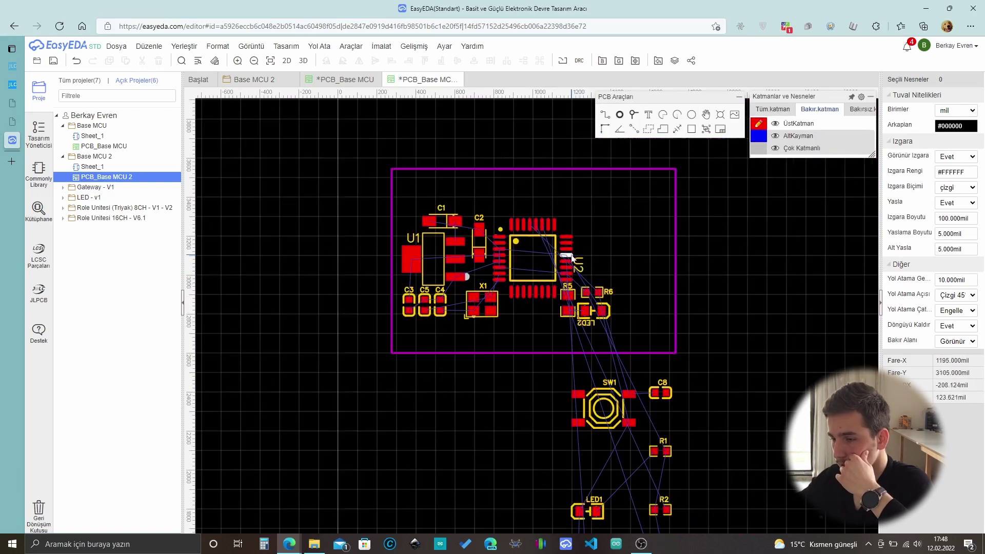
scroll(659, 431, down, 1)
scroll(673, 497, up, 5)
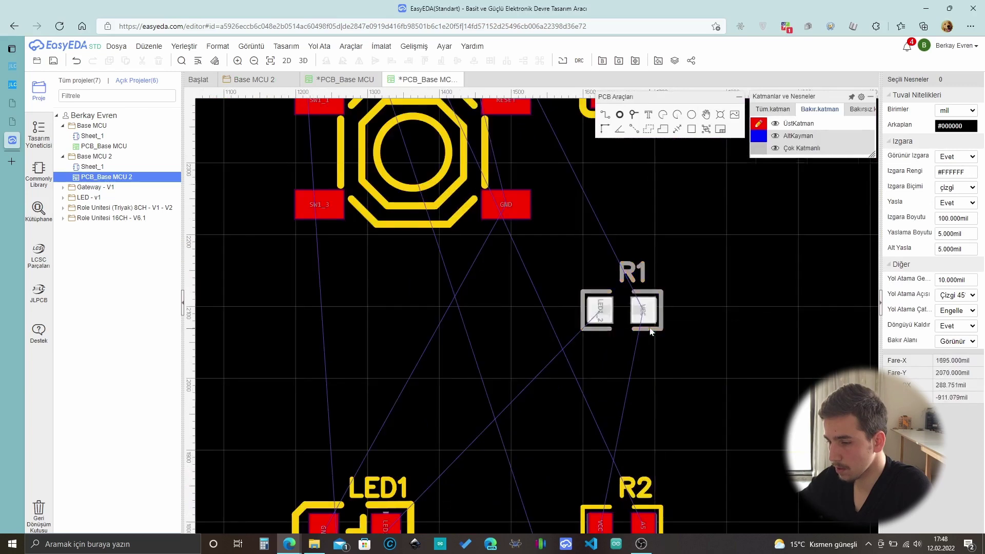
scroll(646, 425, down, 5)
scroll(593, 513, up, 5)
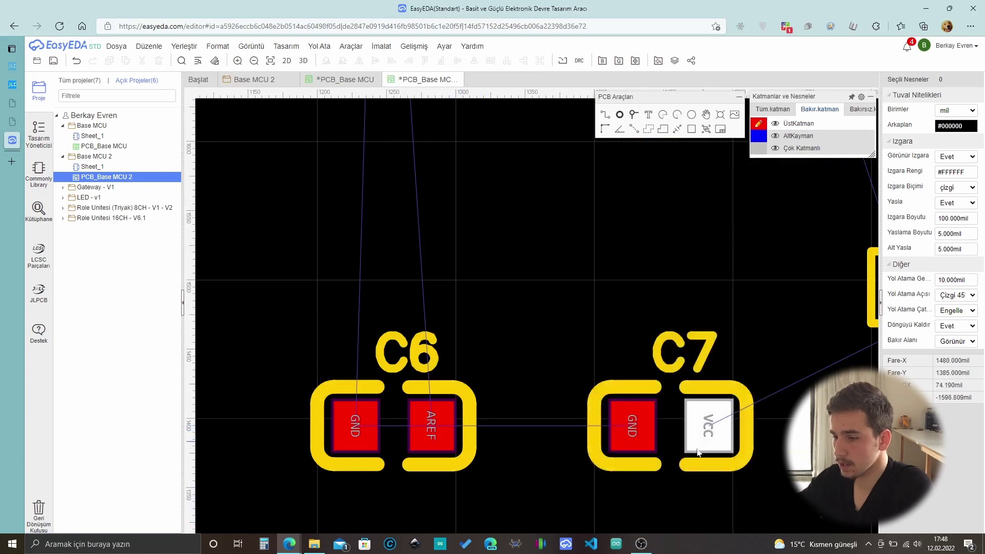
Move C7 beside U2 and rotate it 180° to swap its pads.
drag(636, 464, 685, 499)
scroll(641, 468, down, 7)
scroll(610, 307, up, 4)
scroll(795, 456, up, 6)
click(674, 342)
scroll(673, 342, down, 3)
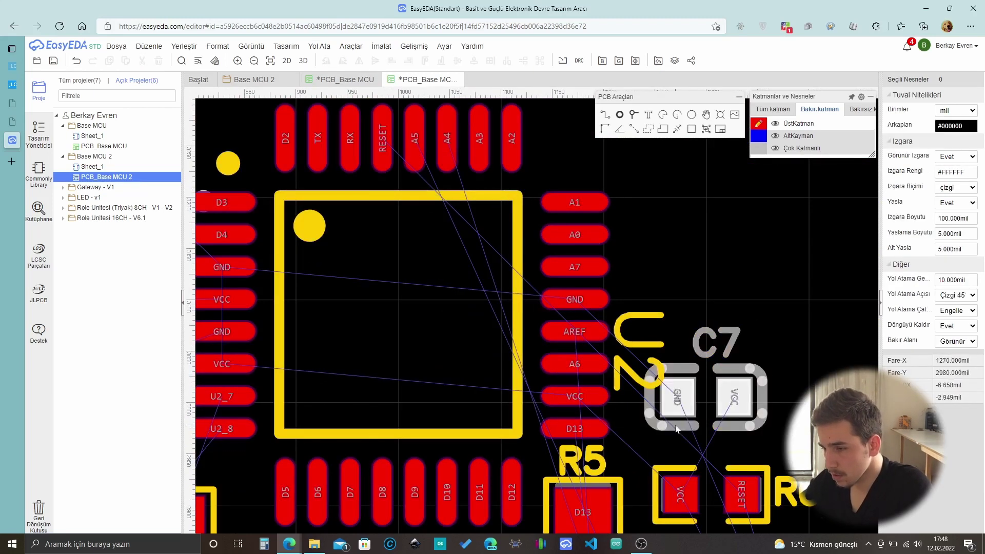
drag(676, 429, 681, 452)
key(space)
Place C6 above C7 beside U2, rotated 180°.
click(798, 341)
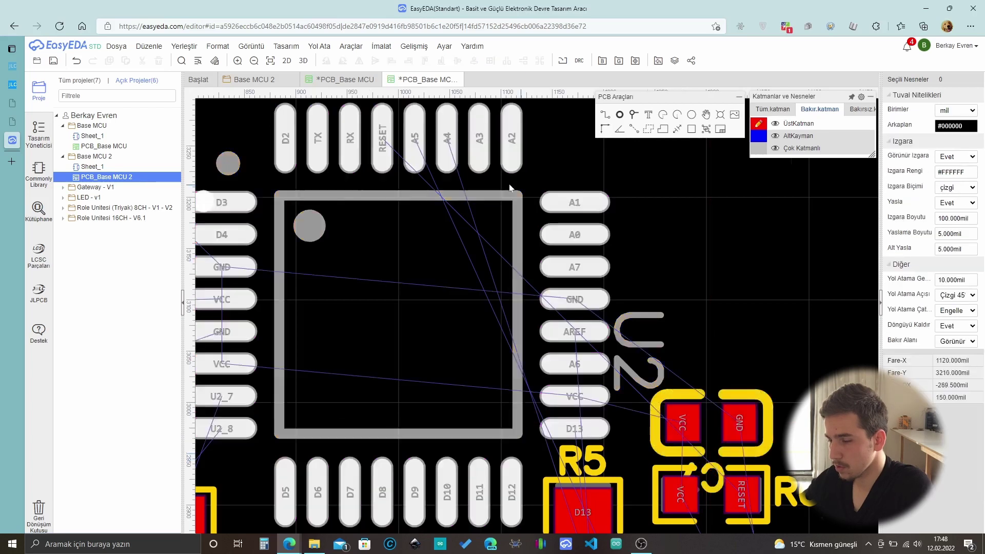
scroll(509, 187, down, 7)
scroll(537, 475, up, 8)
drag(587, 426, 608, 245)
scroll(610, 438, down, 9)
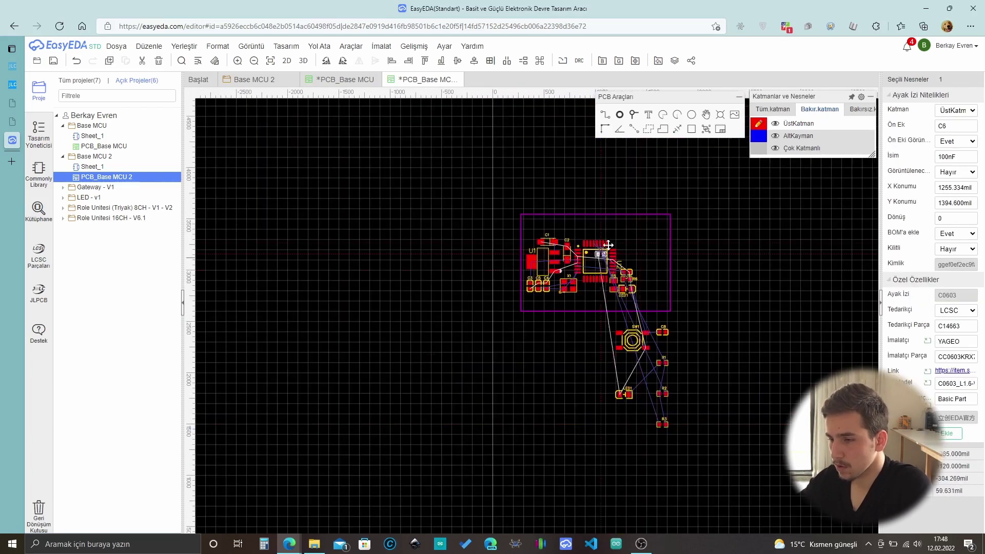
scroll(608, 245, up, 5)
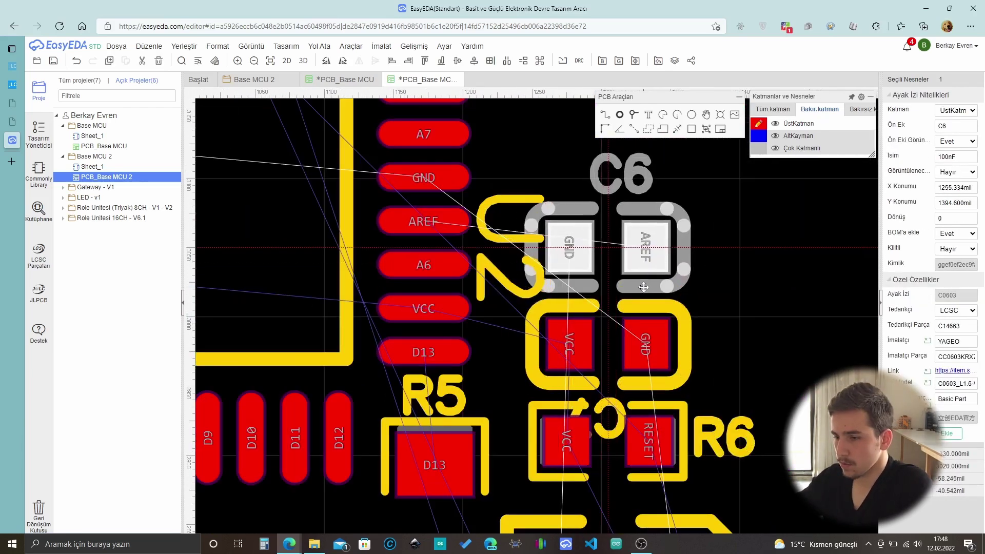
drag(643, 287, 644, 284)
key(space)
key(space)
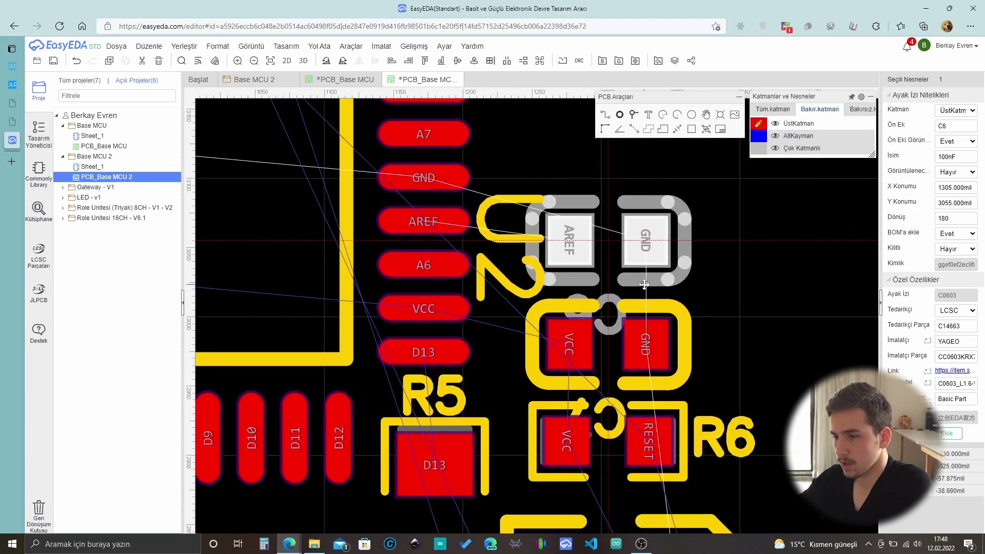
click(731, 275)
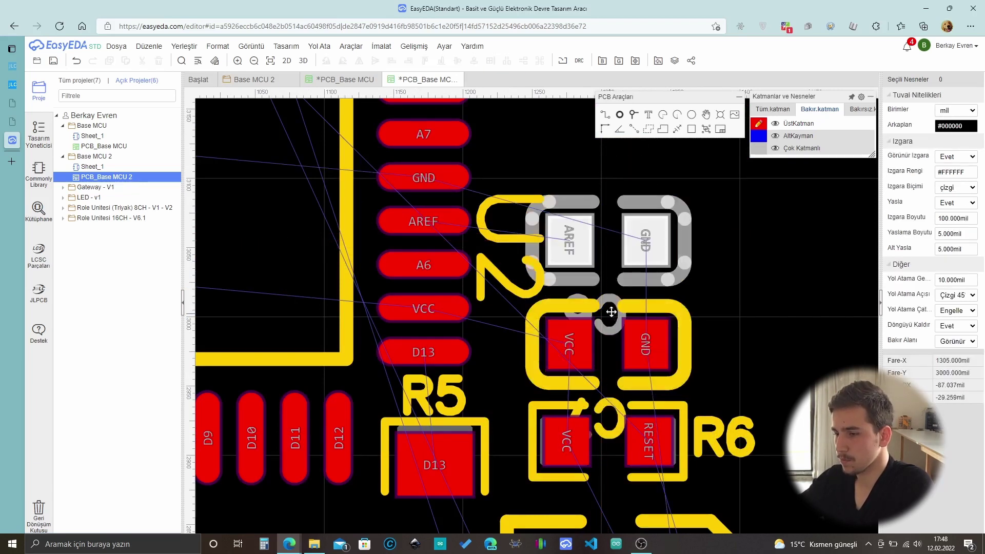
Set the C6 and C7 labels upright and aligned right of their pads, and nudge R6's label right.
drag(611, 312, 691, 277)
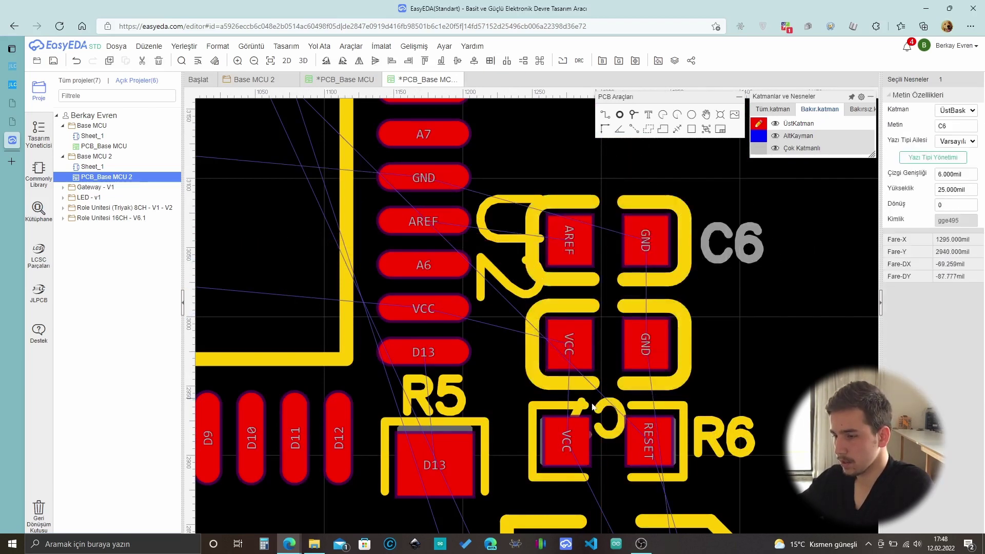
key(space)
key(space)
drag(605, 409, 692, 366)
drag(732, 445, 739, 446)
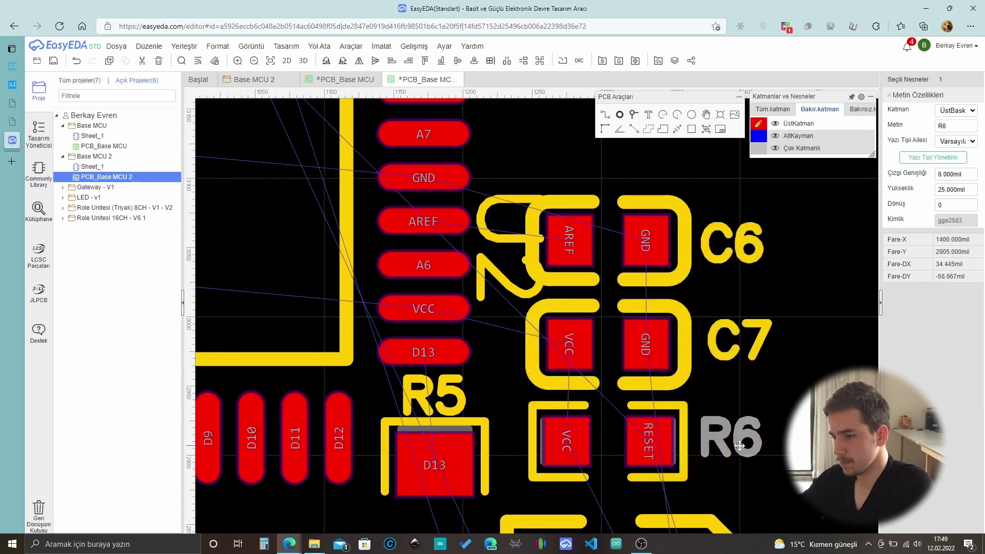
click(688, 359)
drag(739, 342, 730, 342)
Move the U2 label beside the A2 pad.
click(679, 329)
scroll(622, 264, down, 3)
scroll(574, 231, up, 1)
drag(580, 280, 510, 307)
scroll(561, 331, down, 1)
scroll(561, 331, down, 1)
scroll(477, 240, up, 2)
drag(700, 318, 762, 340)
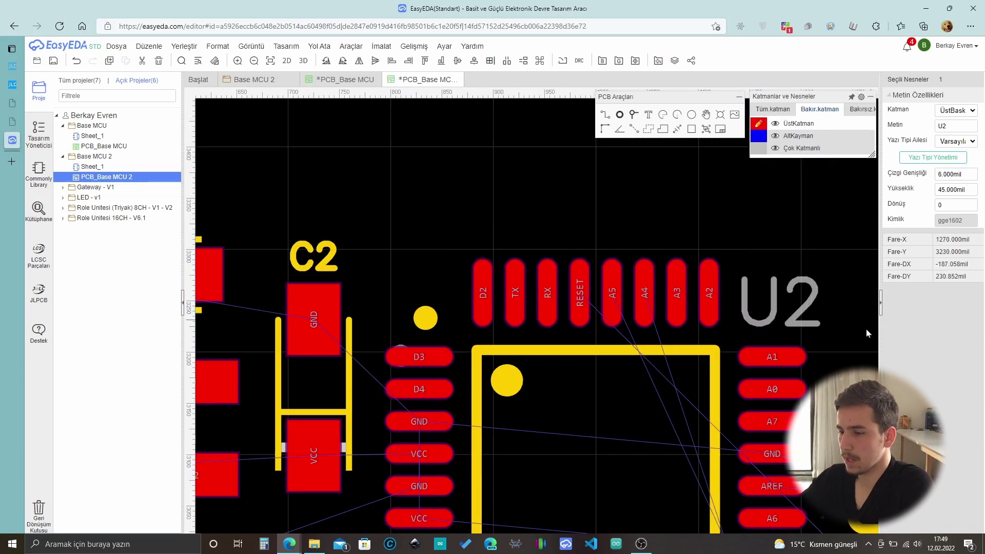
click(842, 340)
scroll(564, 307, down, 5)
Bring LED1 onto the board below capacitors C3–C4.
right_drag(788, 432, 700, 201)
scroll(672, 382, up, 1)
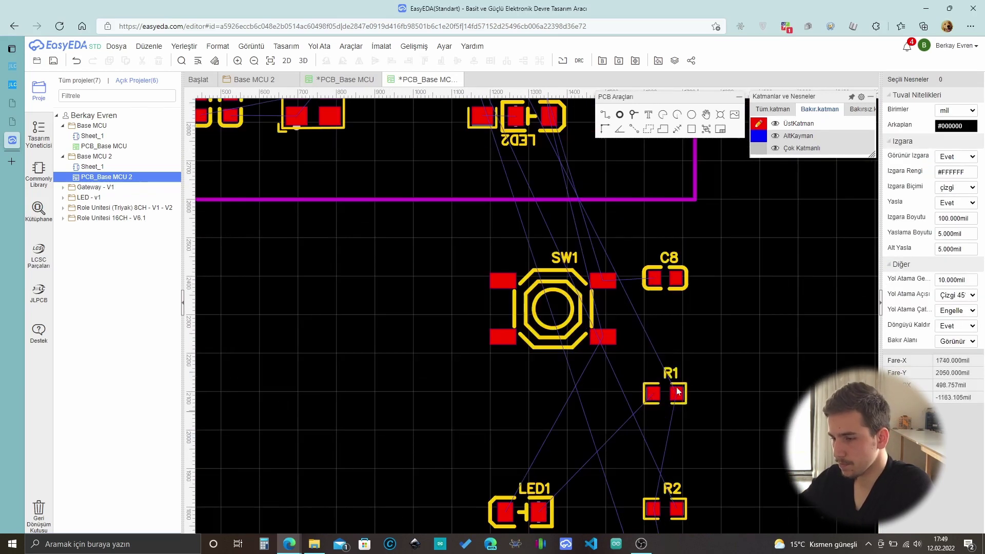
scroll(665, 375, down, 2)
scroll(604, 451, up, 3)
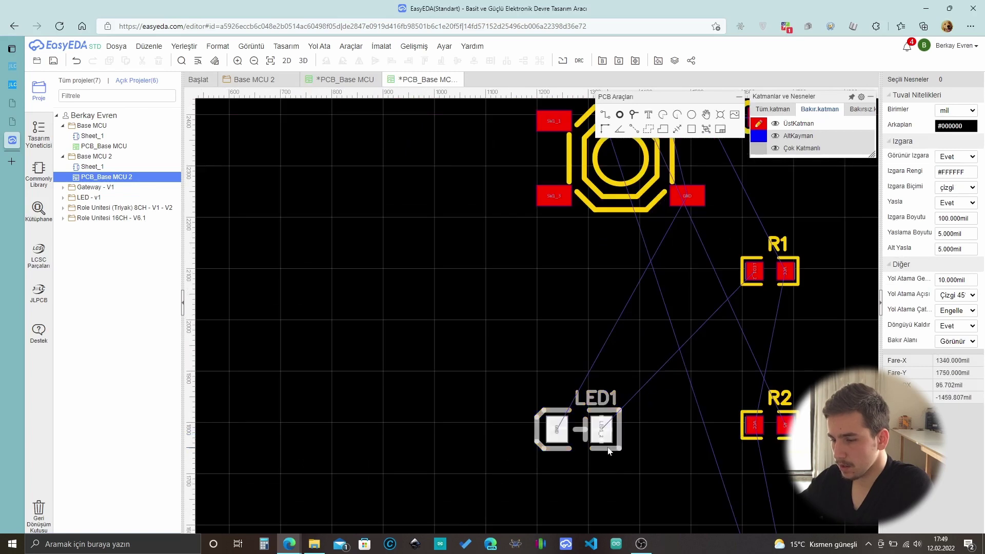
scroll(606, 450, up, 5)
mouse_move(608, 446)
mouse_down()
mouse_move(636, 471)
mouse_move(608, 376)
mouse_move(620, 433)
mouse_move(605, 453)
mouse_up()
scroll(629, 468, down, 5)
scroll(637, 472, down, 2)
scroll(608, 355, up, 3)
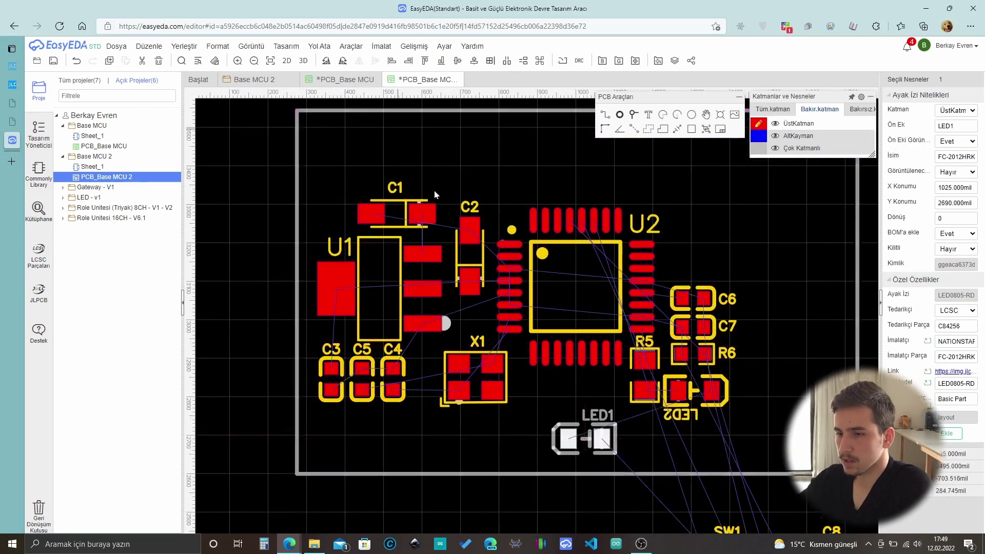
click(654, 476)
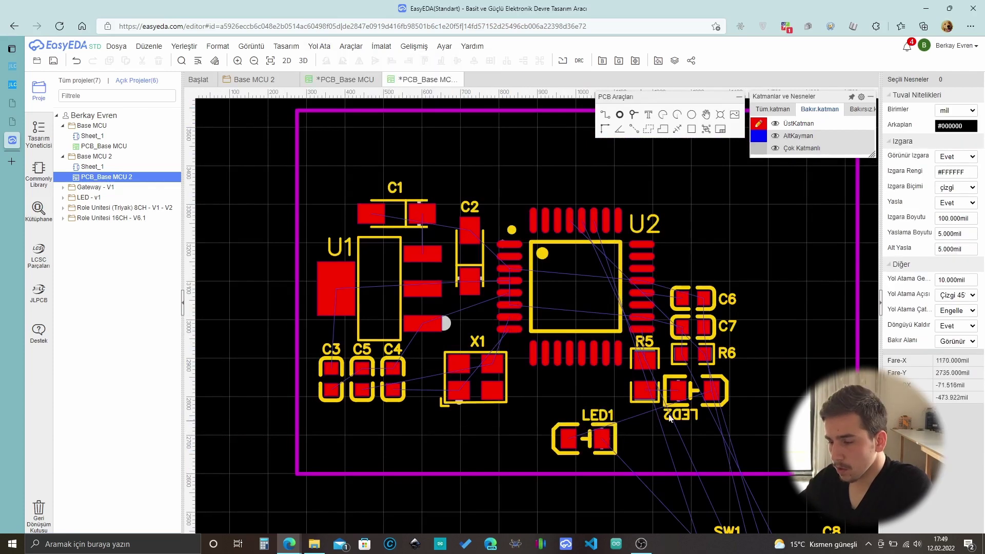
drag(603, 455, 402, 426)
scroll(402, 426, up, 3)
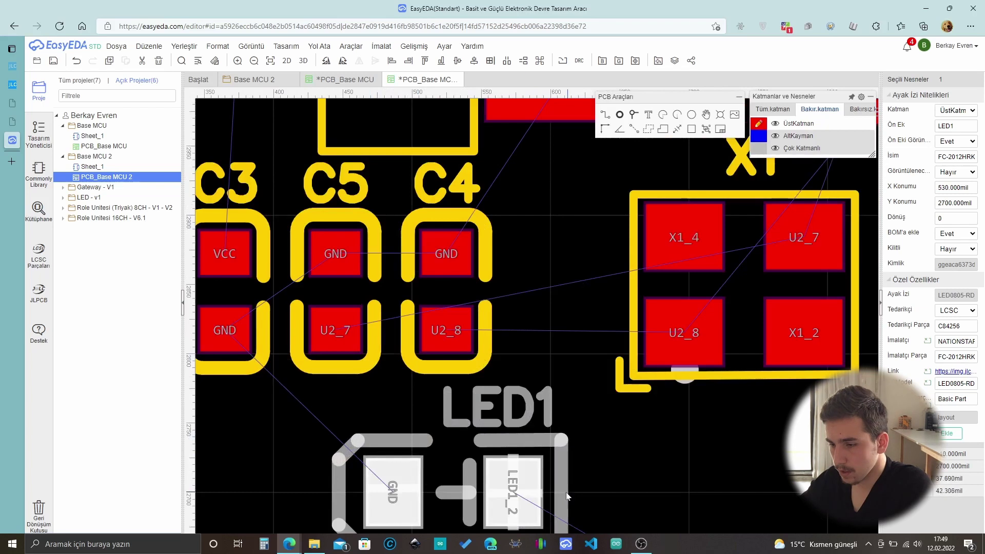
scroll(695, 488, down, 5)
scroll(619, 379, up, 3)
scroll(705, 485, down, 4)
scroll(703, 466, up, 4)
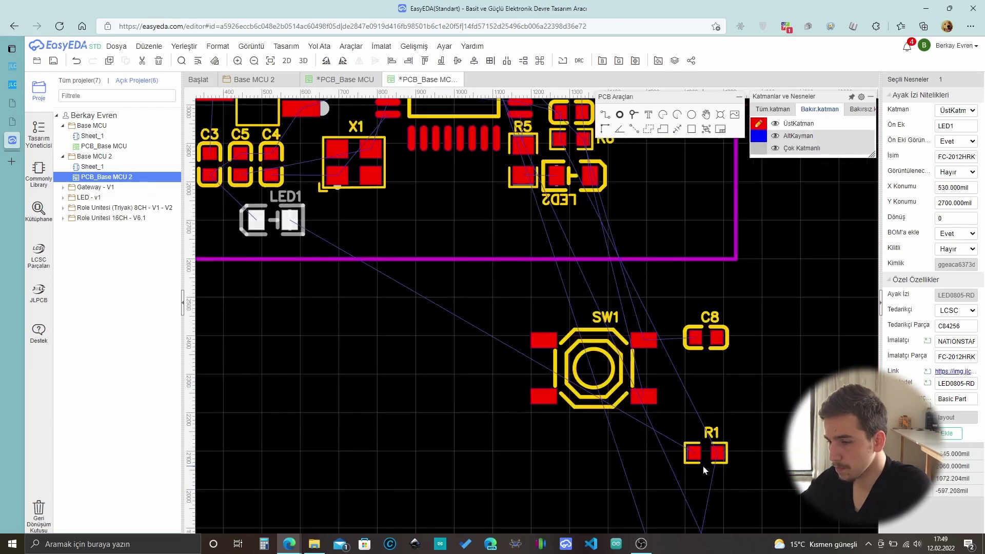
Move R1 next to LED1, then shift both parts out of the way.
drag(695, 466, 323, 228)
scroll(323, 225, up, 4)
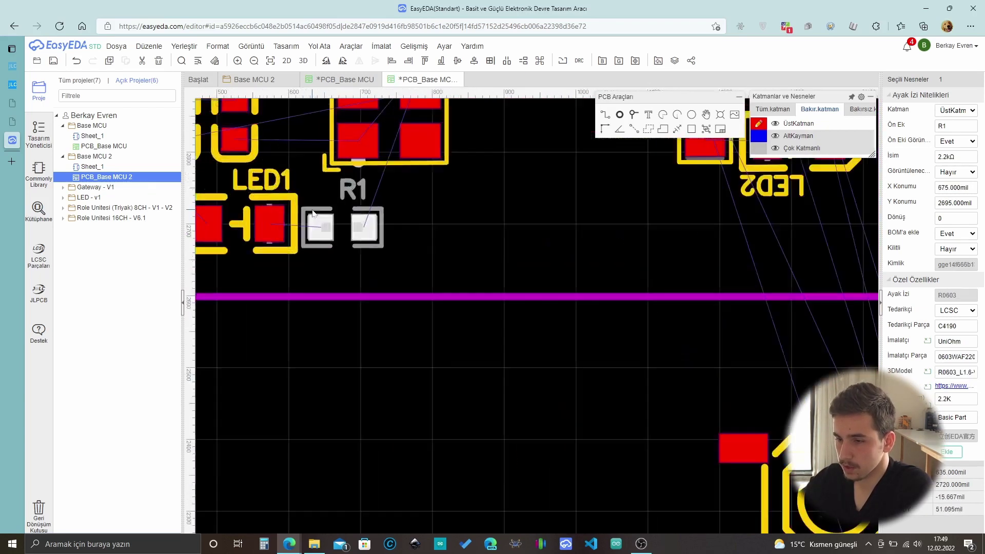
scroll(568, 431, down, 5)
scroll(403, 212, up, 1)
scroll(554, 449, down, 3)
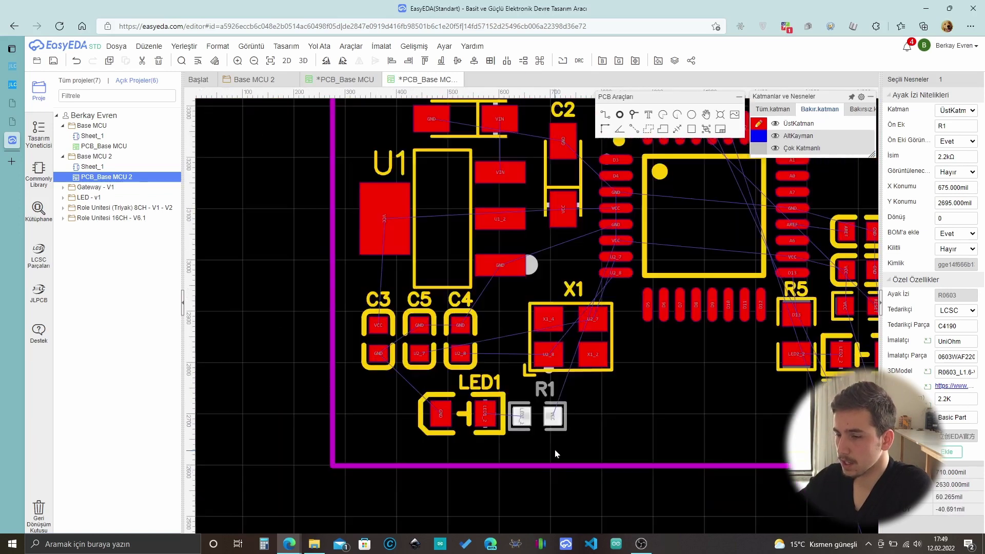
scroll(552, 302, up, 3)
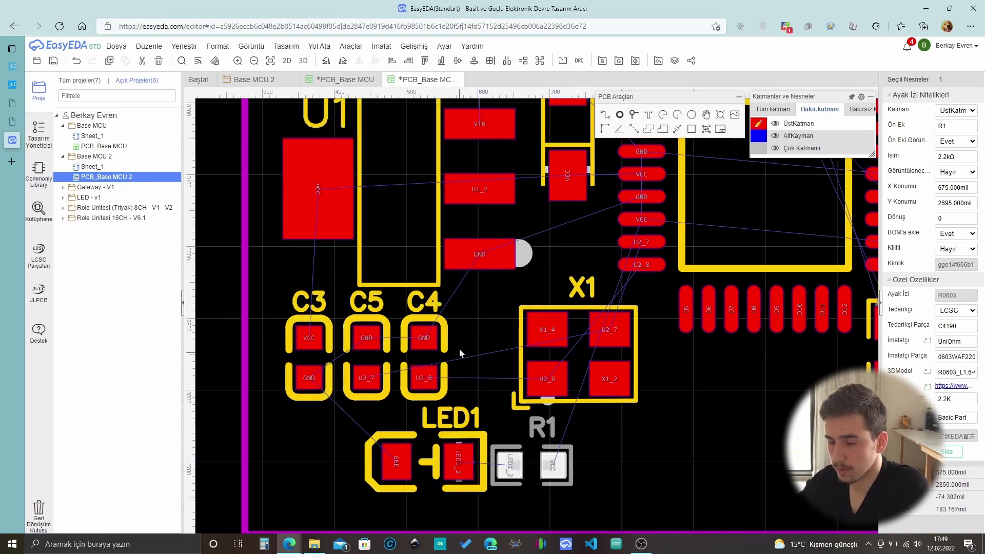
ctrl+click(398, 490)
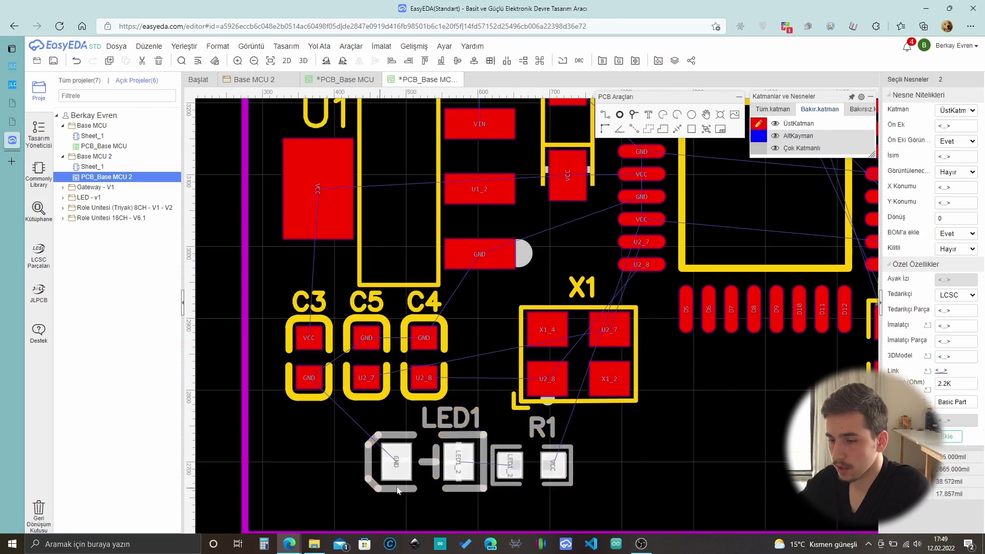
drag(454, 491, 726, 483)
Move C3, C5 and C4 down together and place each label below its capacitor.
drag(472, 314, 287, 428)
drag(439, 316, 439, 381)
click(461, 369)
drag(309, 366, 309, 470)
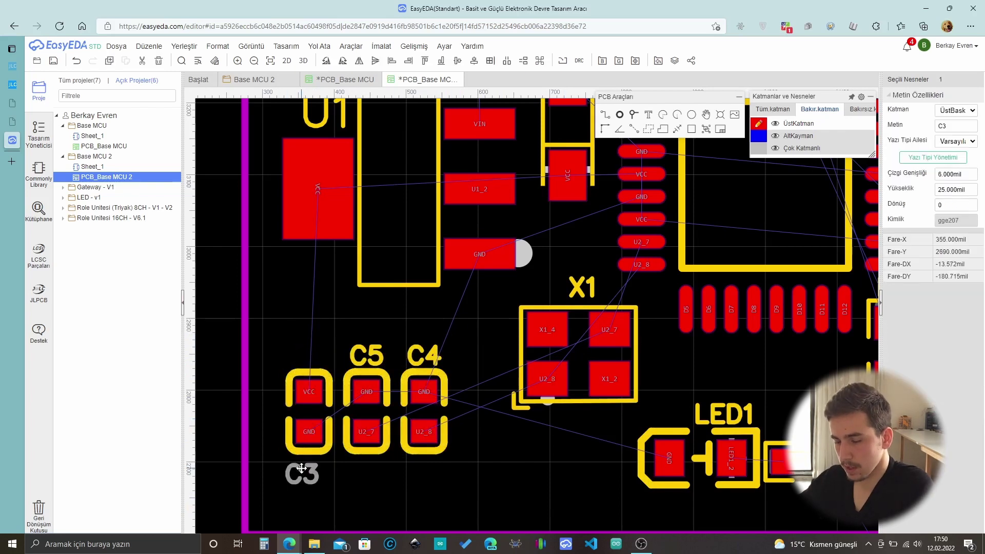
drag(373, 363, 369, 467)
drag(433, 355, 433, 470)
Place LED1 and R1 above the capacitors, rotated 180°.
drag(810, 405, 318, 349)
scroll(320, 323, up, 2)
scroll(323, 287, down, 3)
scroll(323, 252, up, 5)
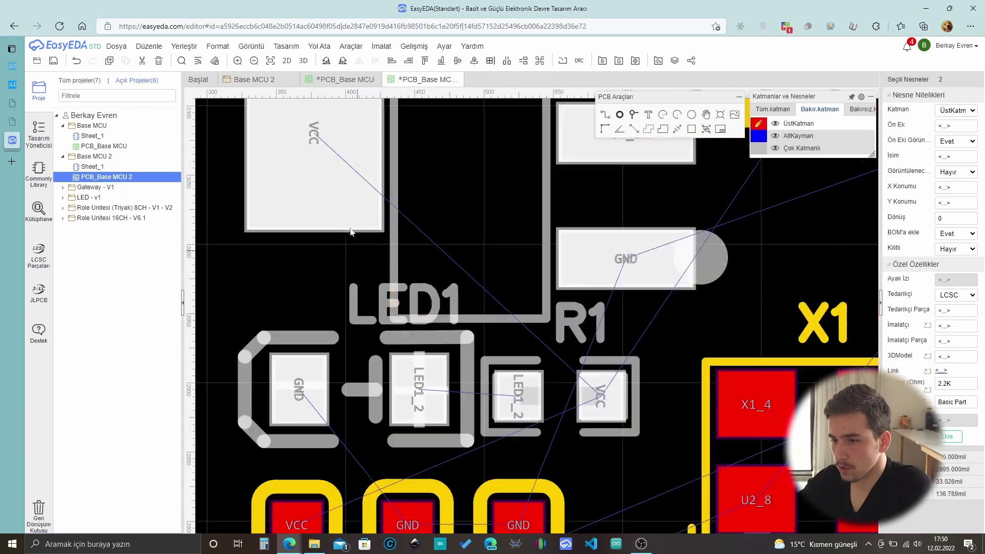
key(space)
key(space)
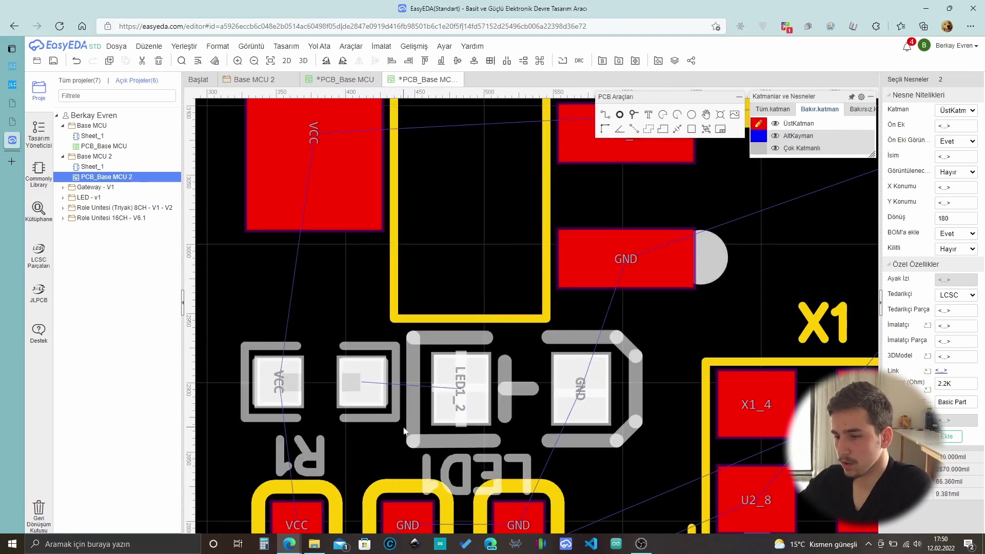
Position R1 beside LED1 with its label upright above it.
click(373, 448)
drag(354, 421, 338, 419)
right_drag(402, 424, 492, 412)
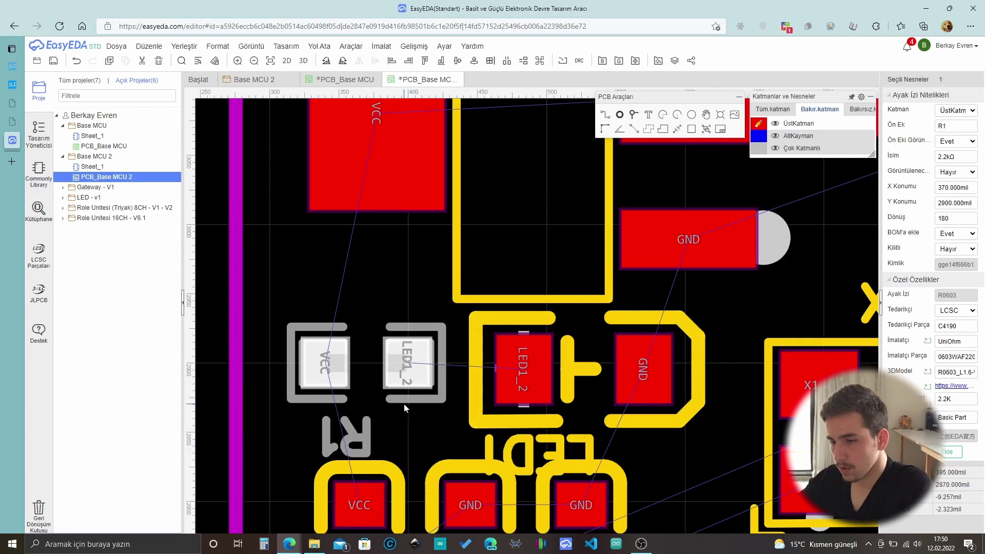
drag(404, 405, 410, 410)
drag(363, 442, 340, 333)
key(space)
key(space)
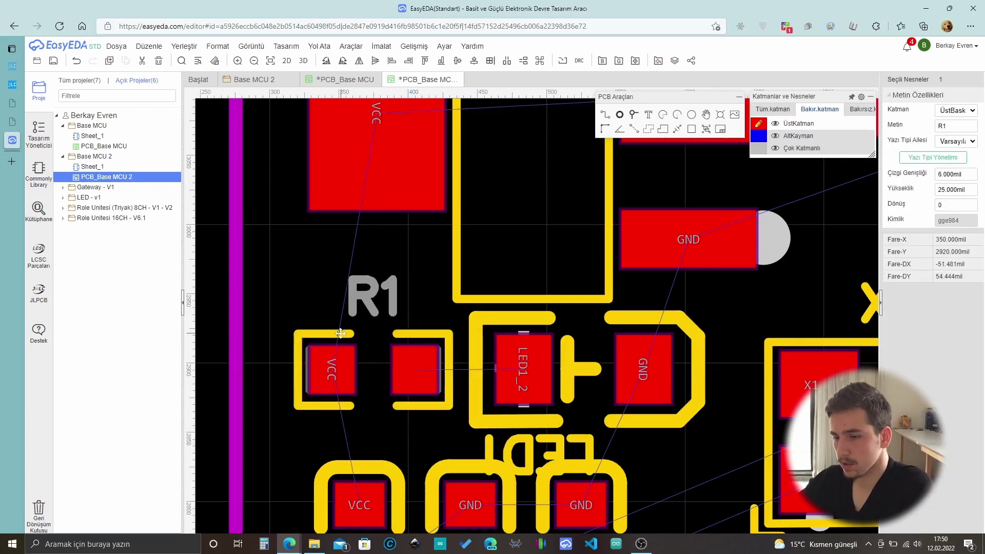
scroll(456, 369, down, 2)
Move X1 beside LED1, place the LED1 and X1 labels, and fine-tune LED1's position.
drag(667, 454, 659, 472)
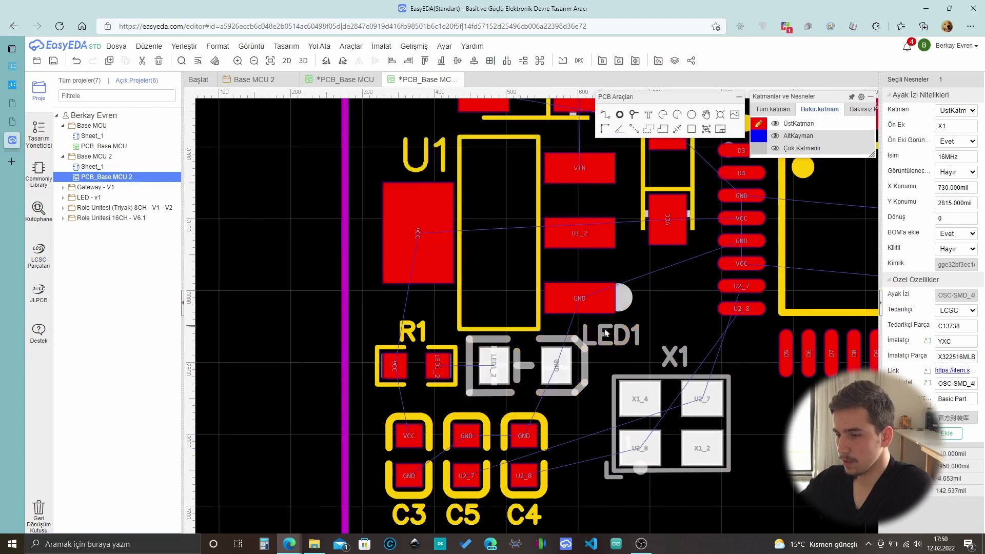
drag(609, 337, 620, 347)
drag(674, 356, 716, 360)
drag(642, 353, 638, 359)
click(697, 349)
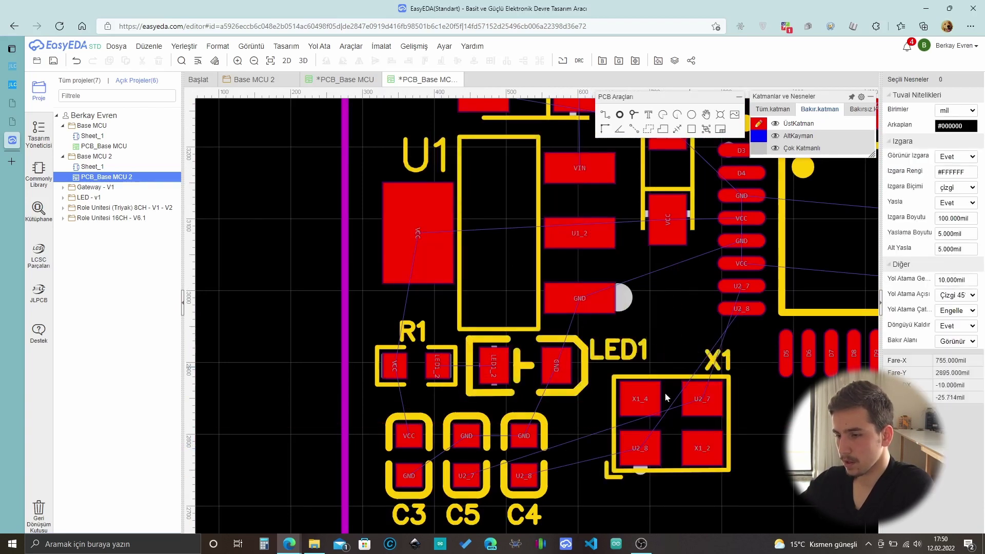
right_drag(665, 398, 630, 398)
drag(482, 366, 485, 374)
click(415, 388)
scroll(517, 305, down, 8)
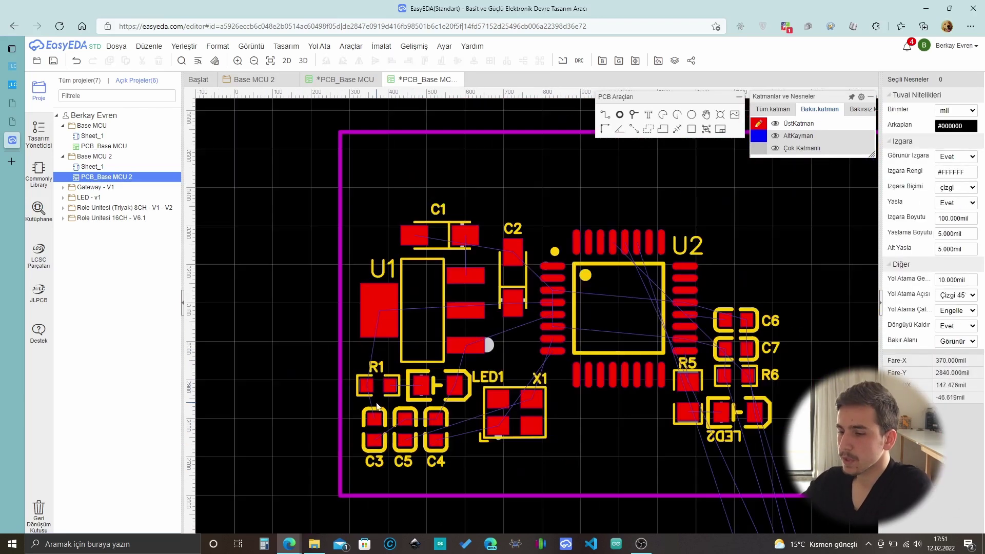
scroll(670, 498, up, 10)
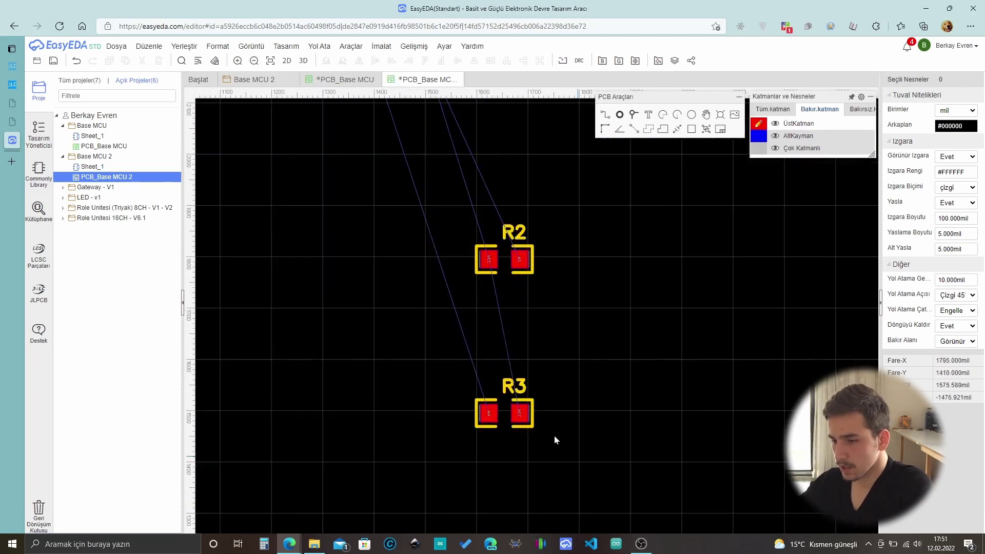
Move R3 and R2 above U2's A5/A4 pins and turn both upright side by side.
drag(473, 461, 581, 268)
scroll(499, 474, down, 6)
scroll(492, 313, up, 3)
scroll(505, 394, down, 3)
scroll(511, 362, up, 5)
key(space)
scroll(464, 472, down, 3)
scroll(430, 386, up, 5)
key(space)
key(space)
scroll(581, 268, down, 5)
scroll(645, 498, down, 4)
drag(647, 496, 710, 349)
scroll(566, 356, up, 4)
scroll(564, 354, up, 4)
key(space)
key(space)
key(space)
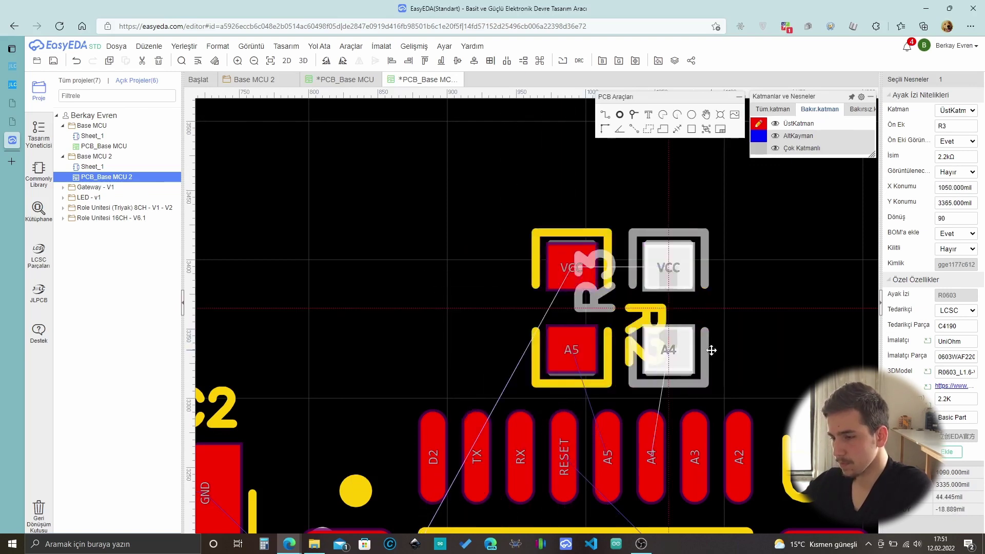
Drag the R3 and R2 labels above their pads, making the R3 label horizontal.
key(space)
drag(616, 264, 645, 176)
drag(639, 334, 551, 224)
key(space)
click(480, 268)
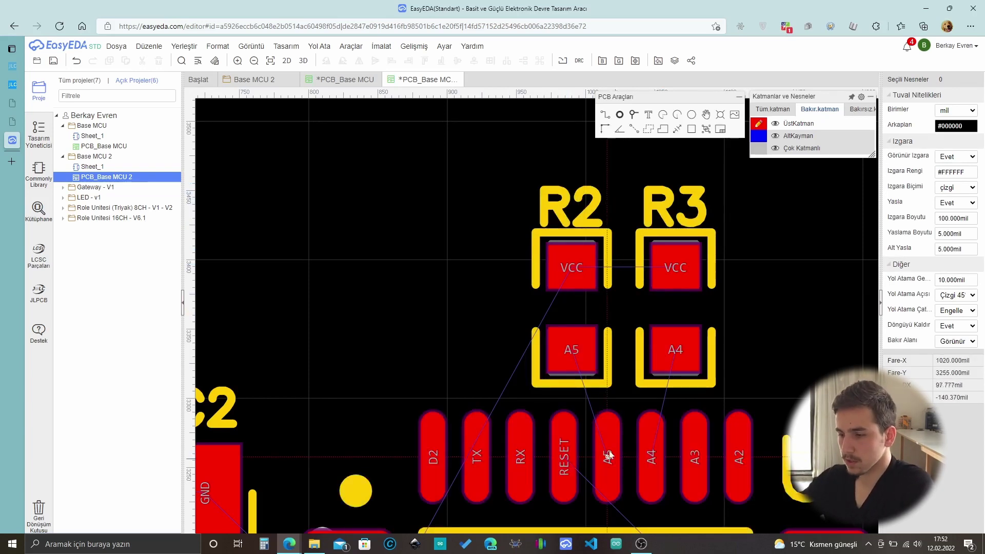
scroll(750, 334, down, 3)
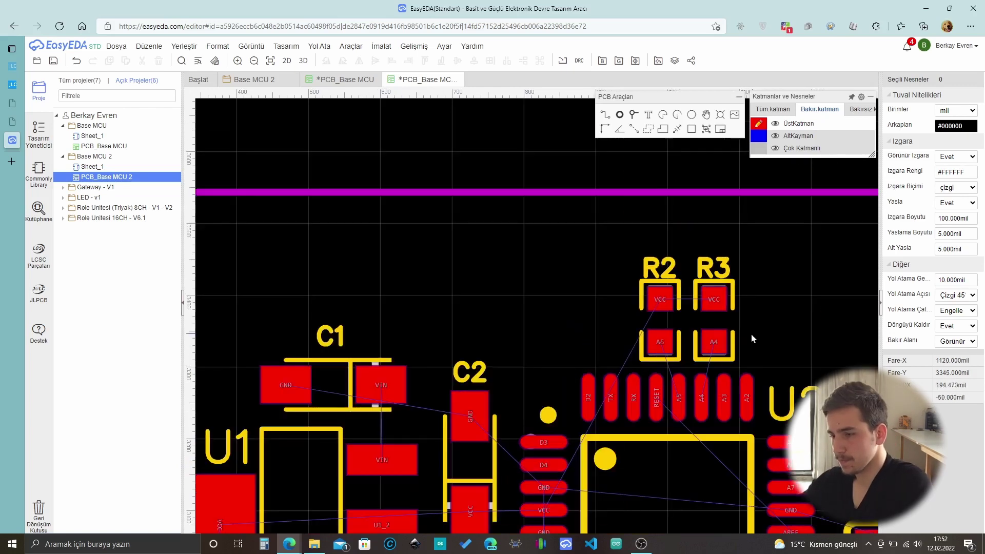
scroll(577, 303, up, 3)
scroll(615, 308, down, 3)
scroll(645, 311, up, 2)
scroll(502, 340, up, 2)
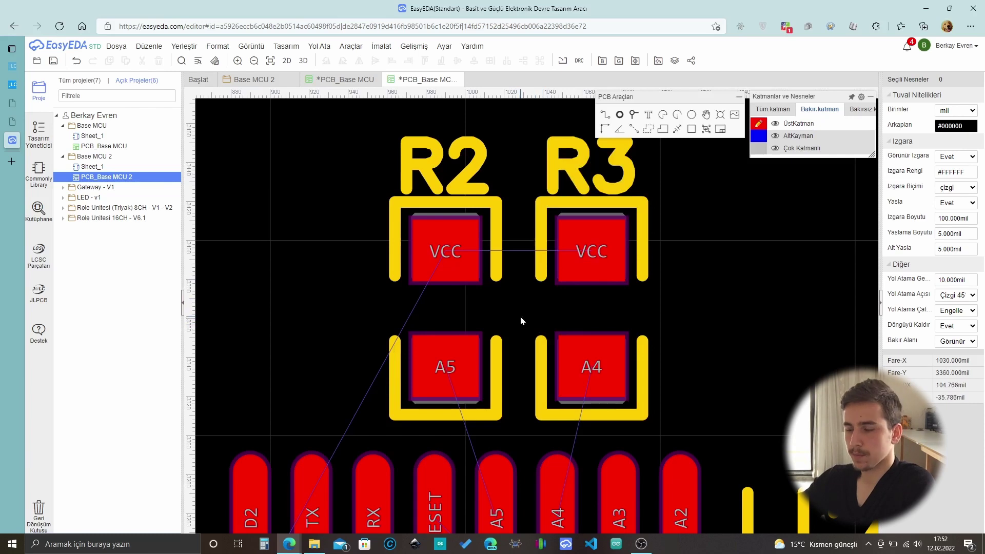
scroll(521, 311, down, 4)
scroll(508, 359, down, 2)
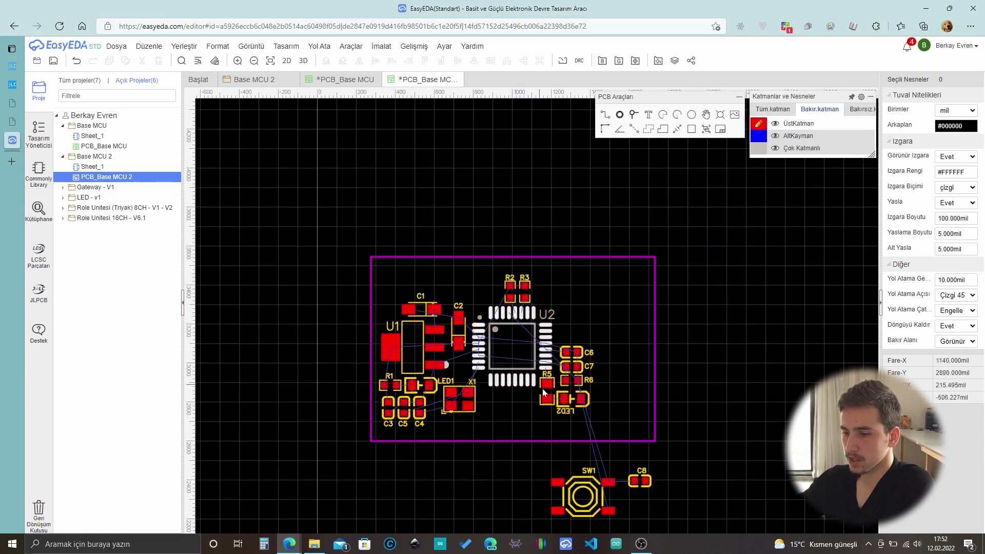
scroll(490, 164, up, 2)
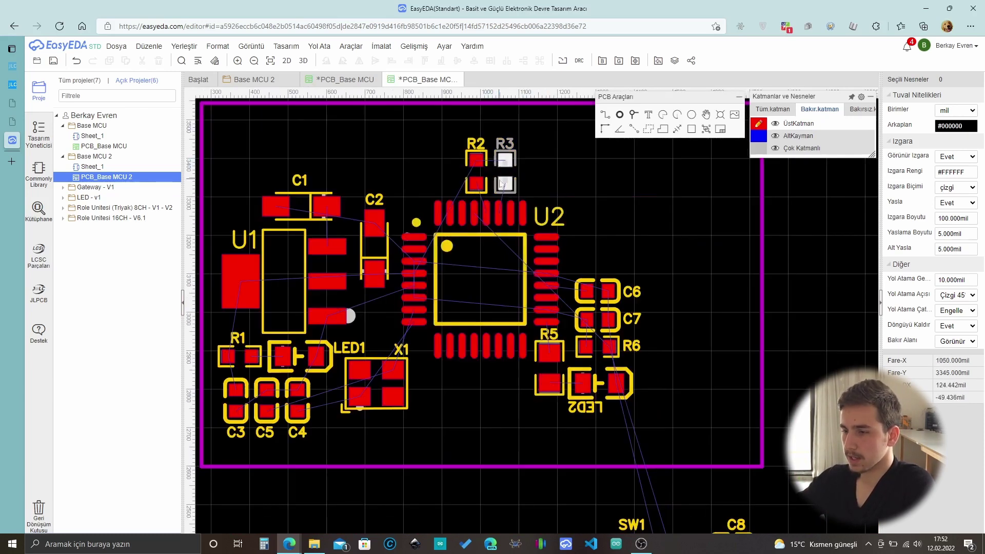
scroll(610, 325, down, 1)
scroll(578, 257, up, 1)
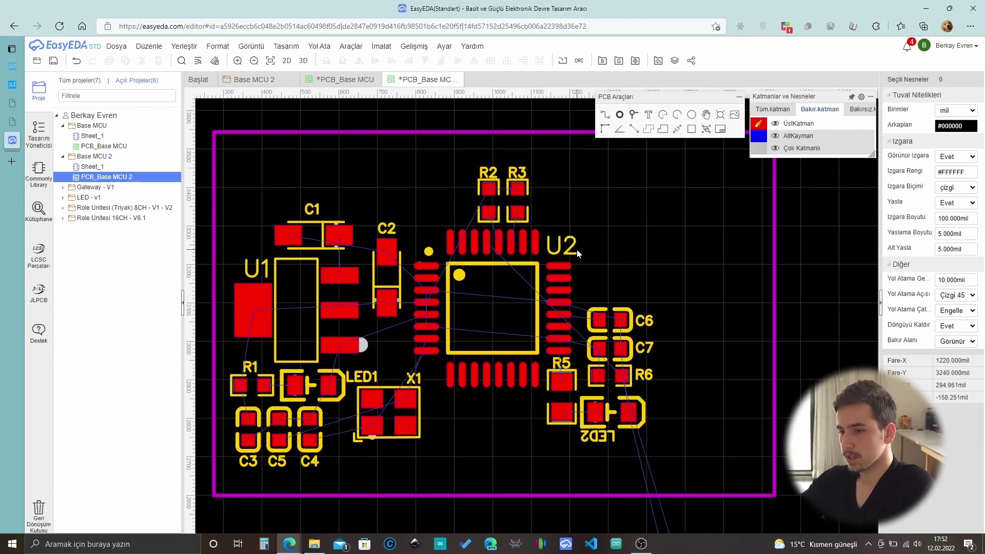
scroll(600, 311, down, 3)
scroll(661, 394, up, 5)
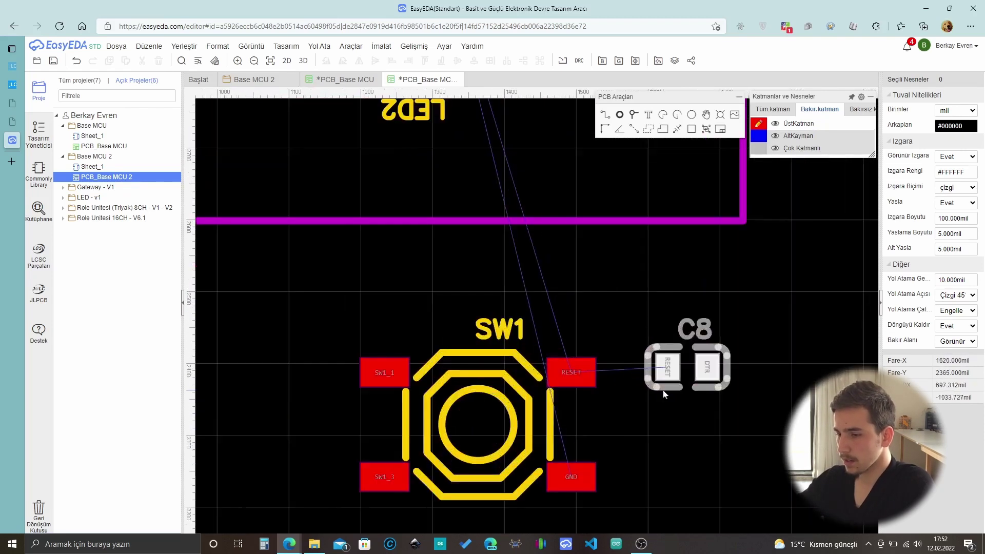
Carry C8 toward C7 and R6 and rotate it 90 degrees.
drag(663, 393, 642, 460)
scroll(642, 457, down, 4)
scroll(573, 230, up, 4)
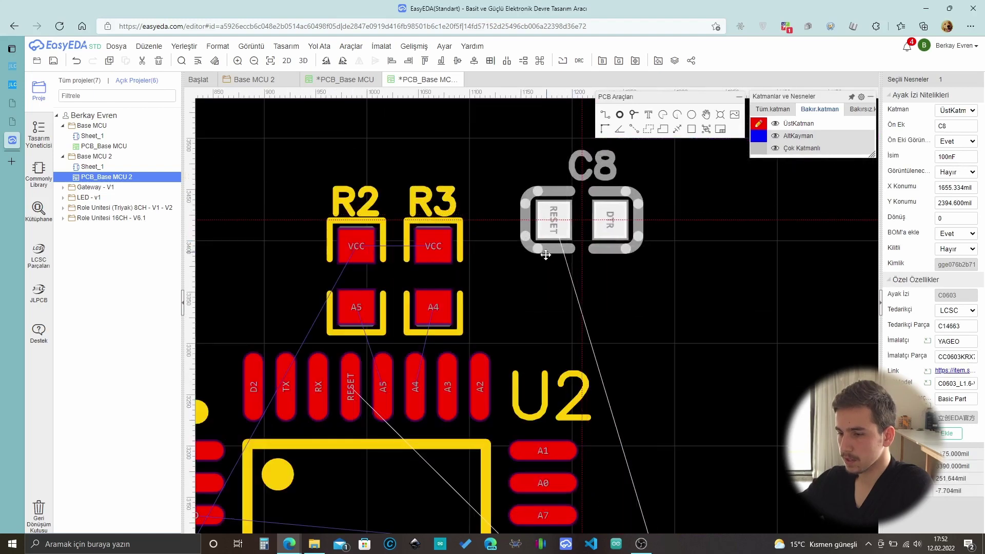
scroll(582, 266, down, 2)
scroll(584, 272, up, 3)
drag(593, 298, 532, 467)
scroll(608, 354, down, 4)
scroll(676, 432, up, 3)
scroll(641, 410, up, 2)
key(space)
key(space)
key(space)
key(space)
click(555, 476)
Move SW1 inside the board next to U2.
scroll(638, 295, down, 3)
scroll(627, 256, down, 3)
scroll(585, 405, up, 3)
drag(600, 429, 587, 401)
scroll(602, 429, down, 6)
scroll(618, 353, up, 4)
scroll(616, 383, down, 2)
scroll(614, 390, up, 3)
scroll(669, 411, down, 3)
scroll(673, 505, up, 2)
click(674, 510)
scroll(672, 506, up, 2)
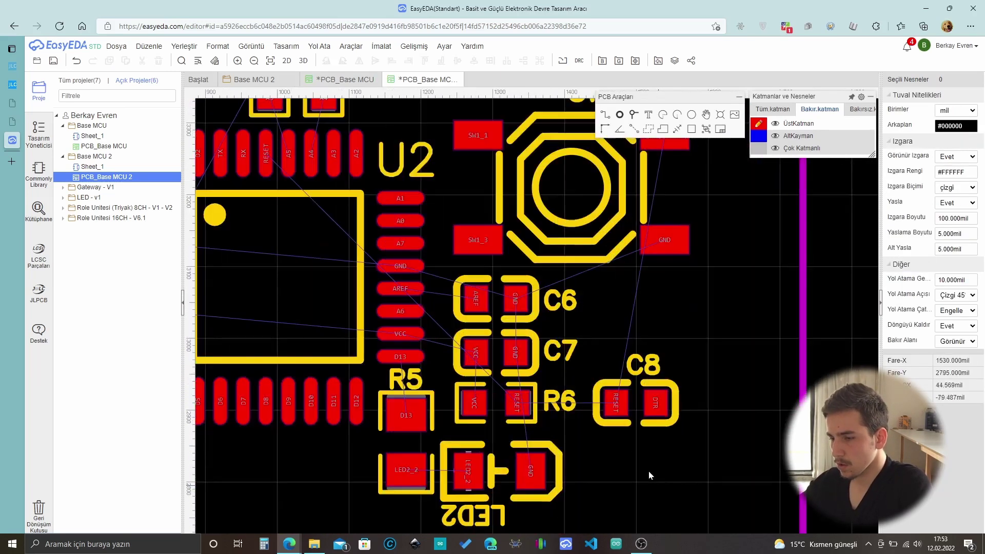
Turn C8 vertical, fine-tune it beside R6 and C7, and make its label horizontal.
click(614, 427)
scroll(615, 425, up, 2)
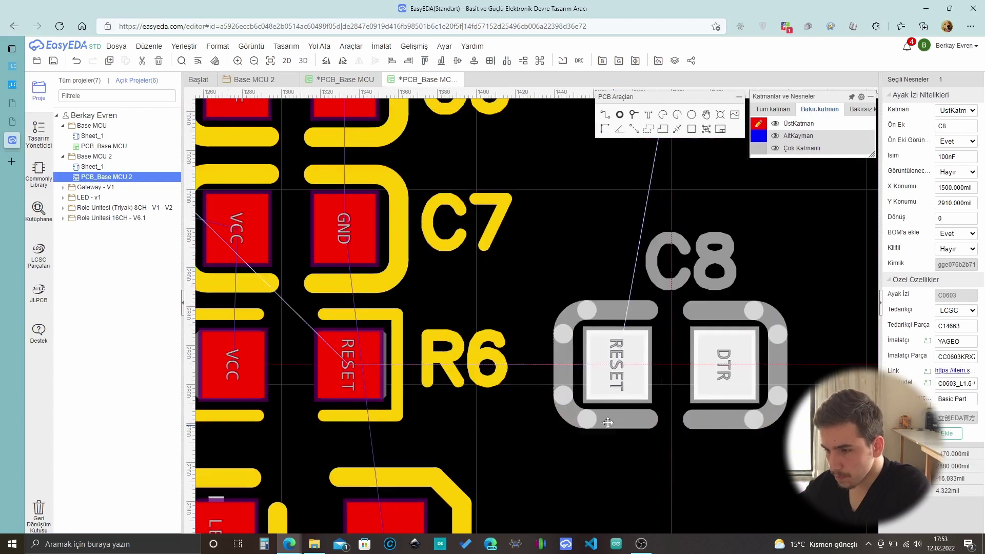
key(space)
drag(615, 425, 517, 357)
drag(482, 268, 503, 137)
key(space)
Rotate SW1 to 45 then 315 degrees and move it into the board's upper right corner.
scroll(553, 316, down, 6)
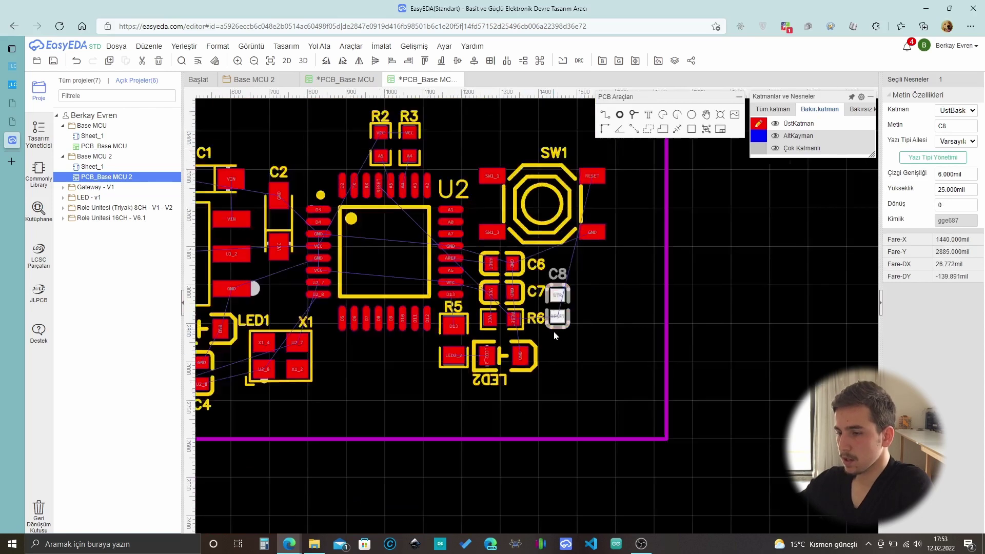
scroll(551, 313, up, 1)
scroll(547, 303, down, 2)
scroll(454, 215, up, 2)
drag(601, 361, 653, 290)
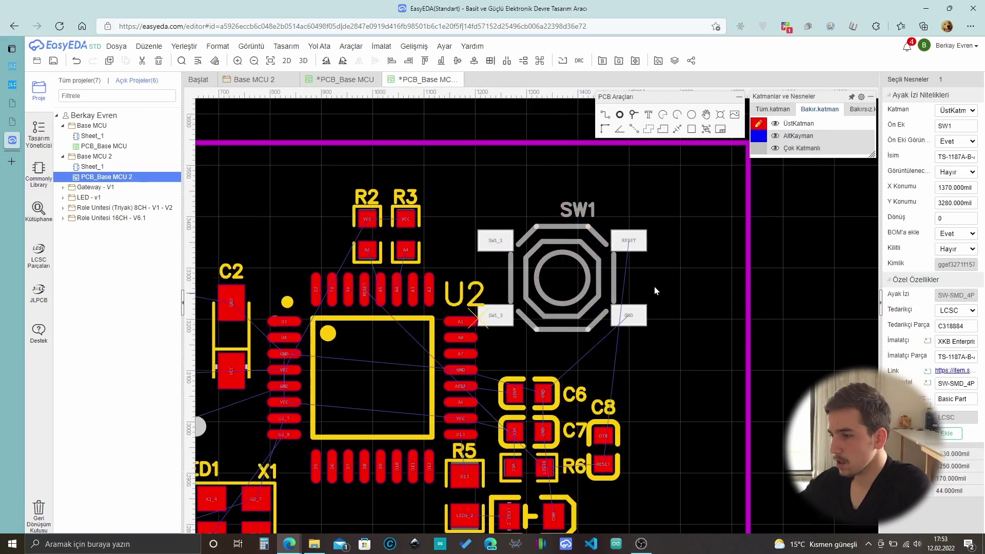
key(Return)
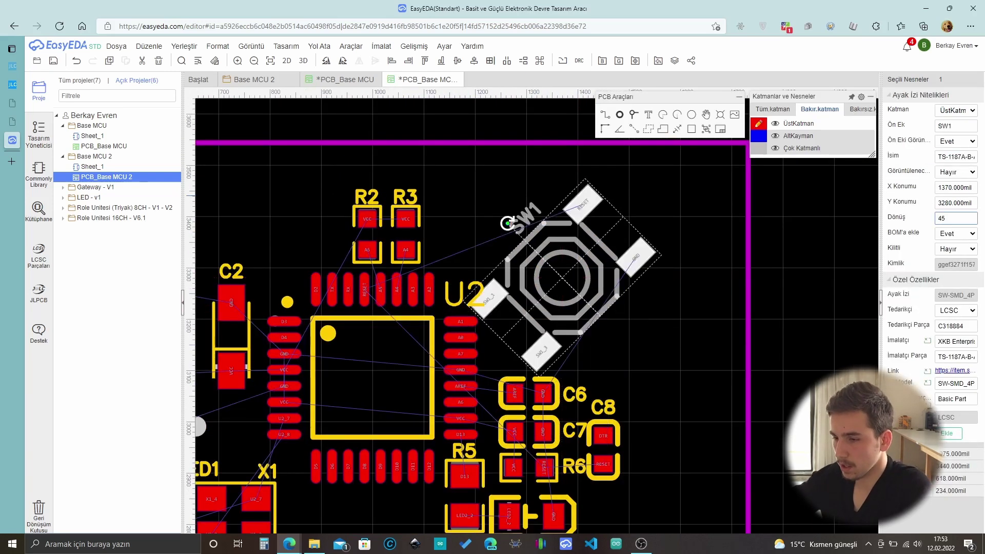
scroll(551, 399, up, 2)
key(space)
drag(581, 239, 536, 265)
scroll(541, 272, down, 4)
scroll(541, 264, up, 2)
scroll(533, 392, up, 1)
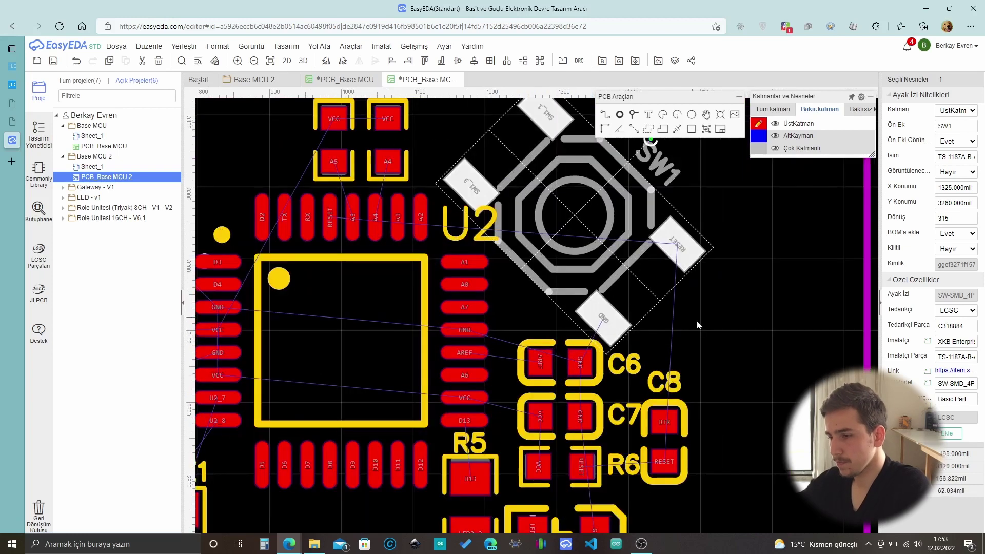
click(697, 321)
scroll(696, 321, down, 5)
Box-select U1, C1, R1, LED1, C3, C4 and C5 and nudge them upward.
drag(404, 196, 285, 396)
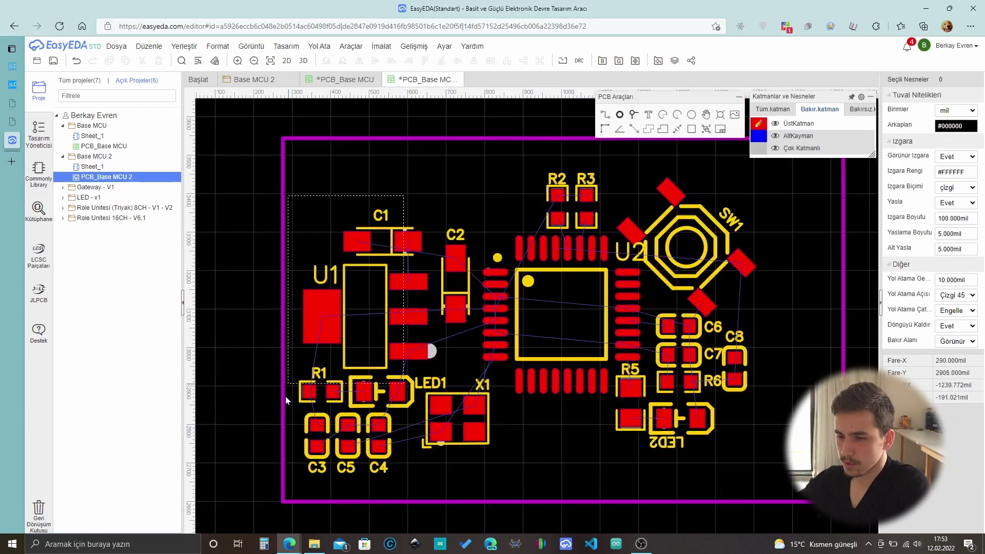
drag(292, 466, 293, 474)
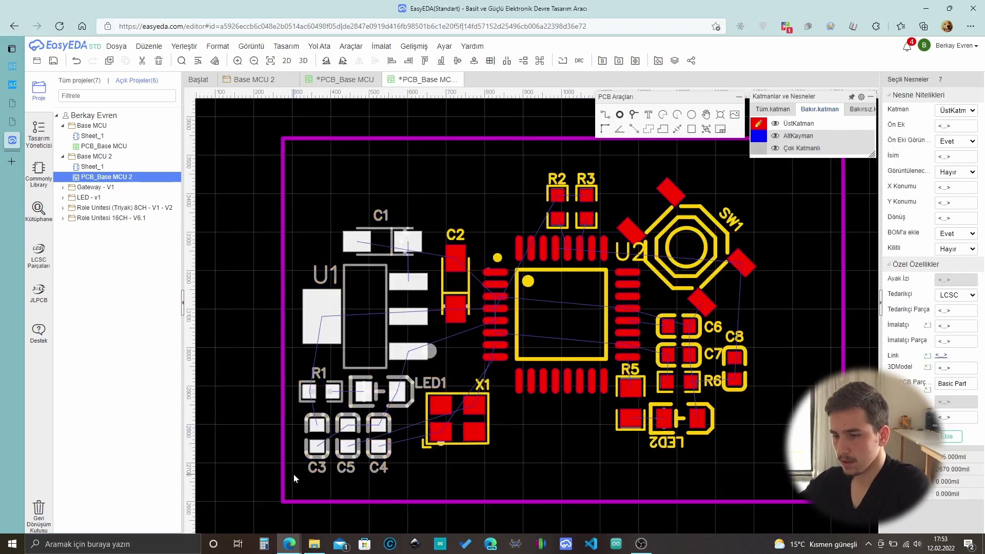
key(Up)
key(Up)
key(Up)
key(Up)
key(Up)
key(Up)
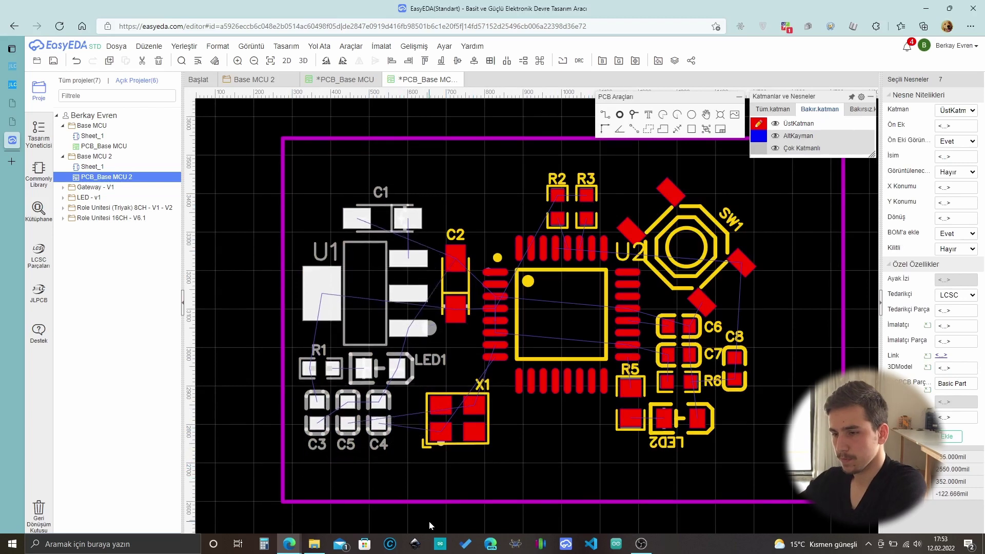
click(550, 468)
click(554, 355)
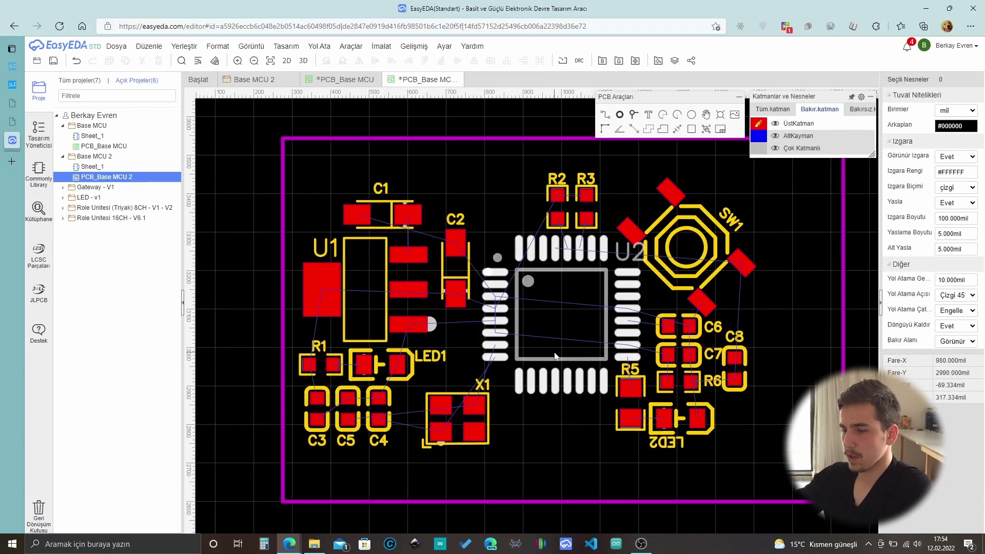
scroll(576, 347, down, 3)
scroll(589, 413, up, 3)
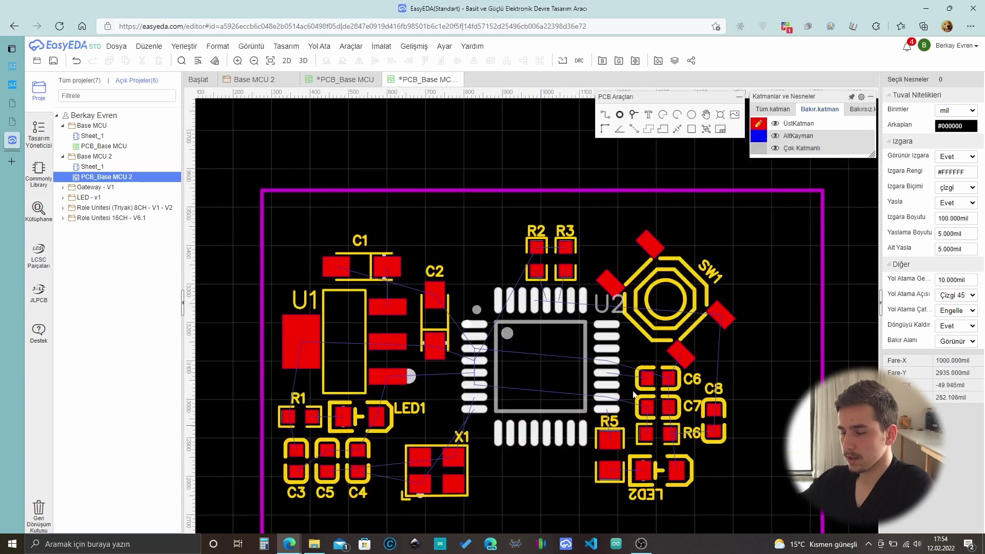
scroll(562, 435, down, 3)
scroll(562, 435, up, 2)
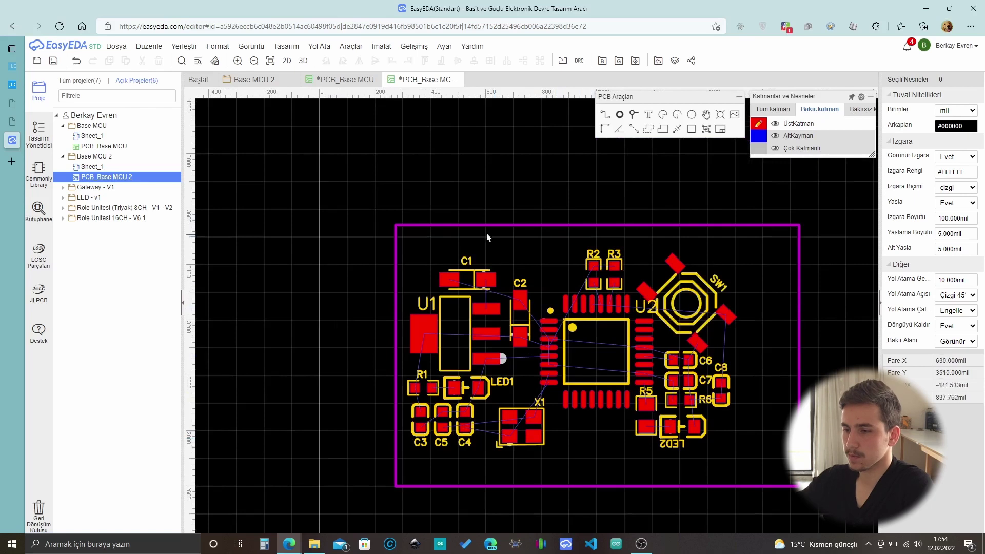
scroll(423, 247, up, 3)
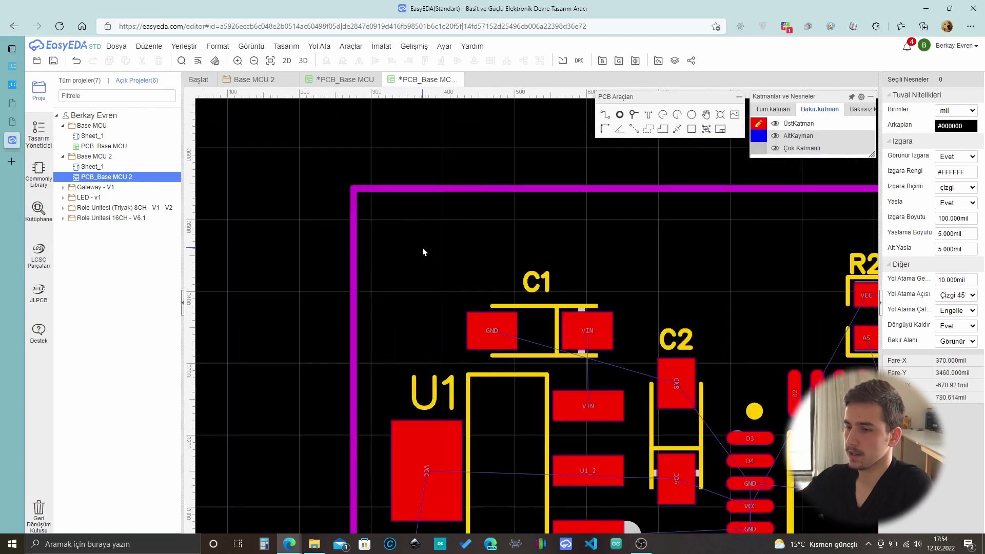
Place a pad near the board's top-left corner and make it multi-layer.
click(620, 115)
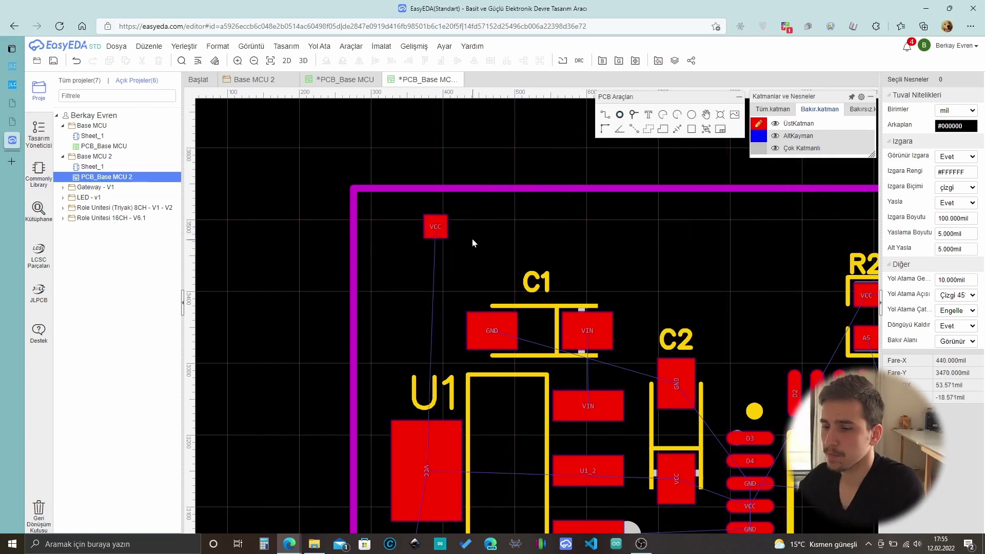
click(435, 226)
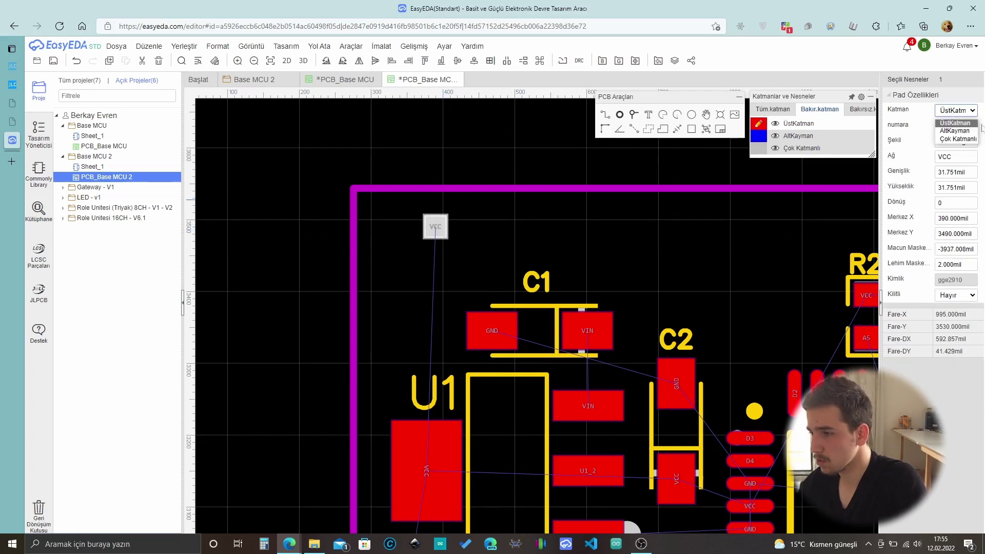
click(957, 139)
click(466, 240)
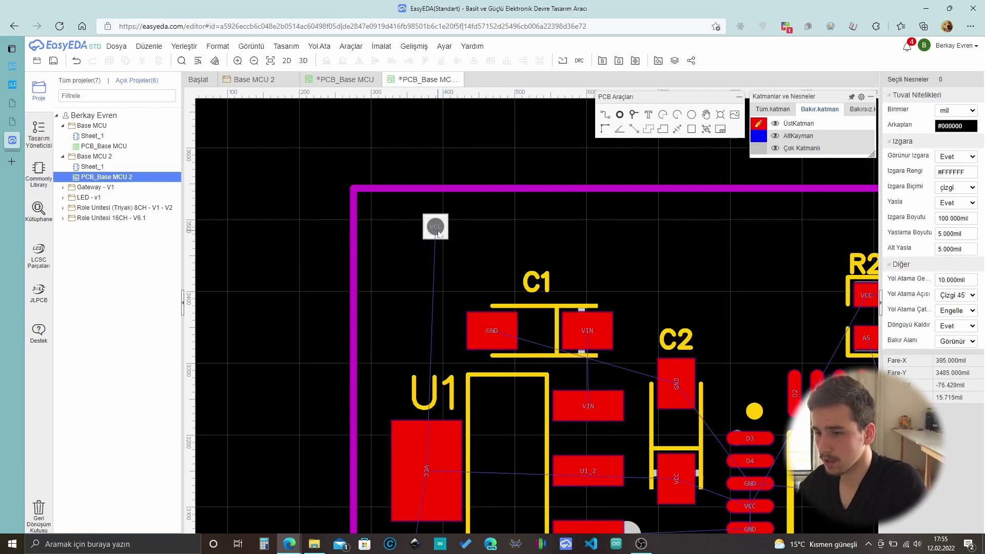
Set the VCC pad's hole diameter to 36 mil.
click(444, 234)
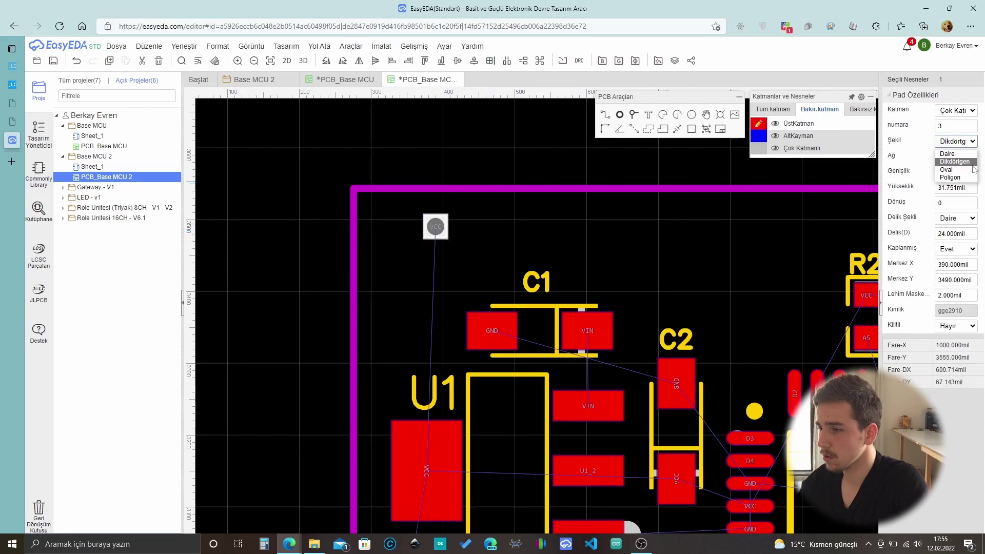
click(499, 258)
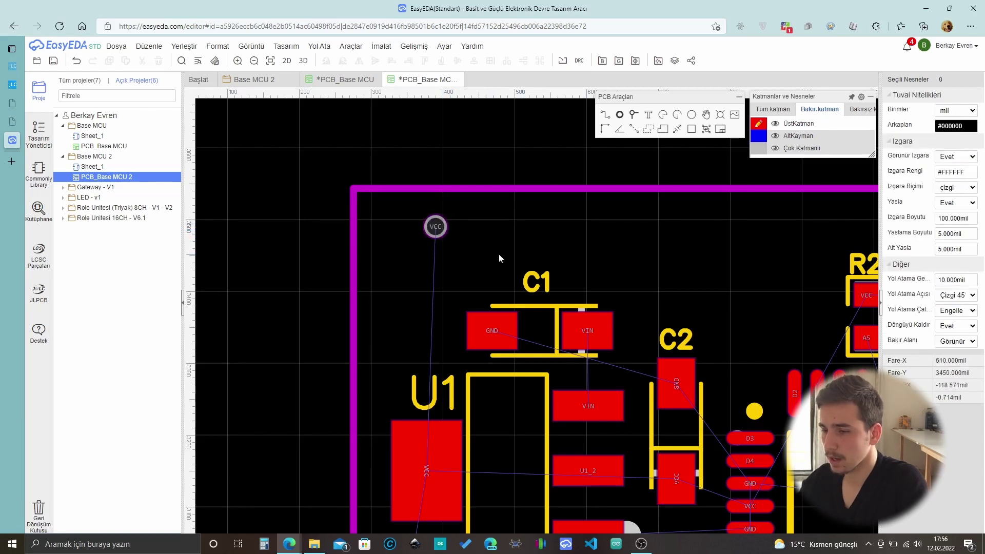
click(444, 228)
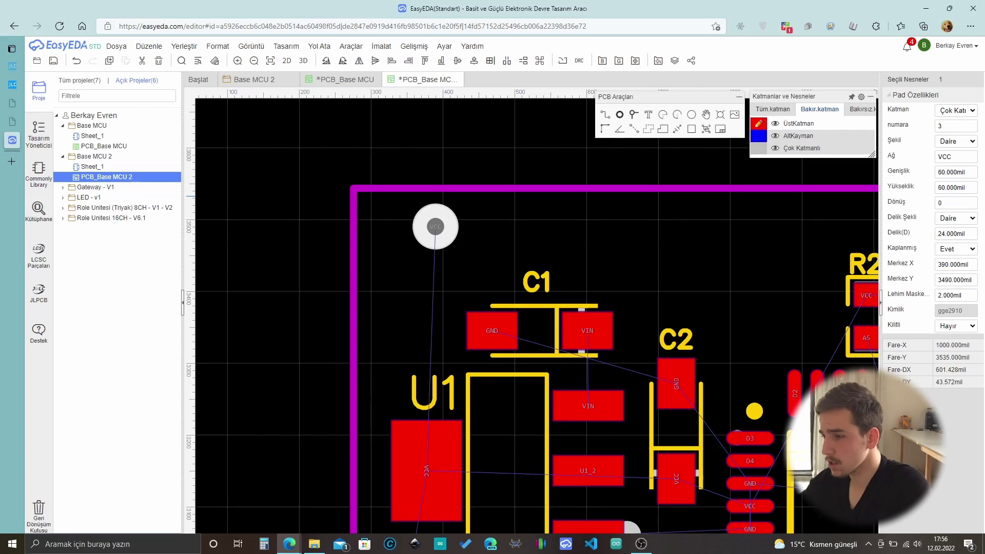
click(956, 234)
text(36)
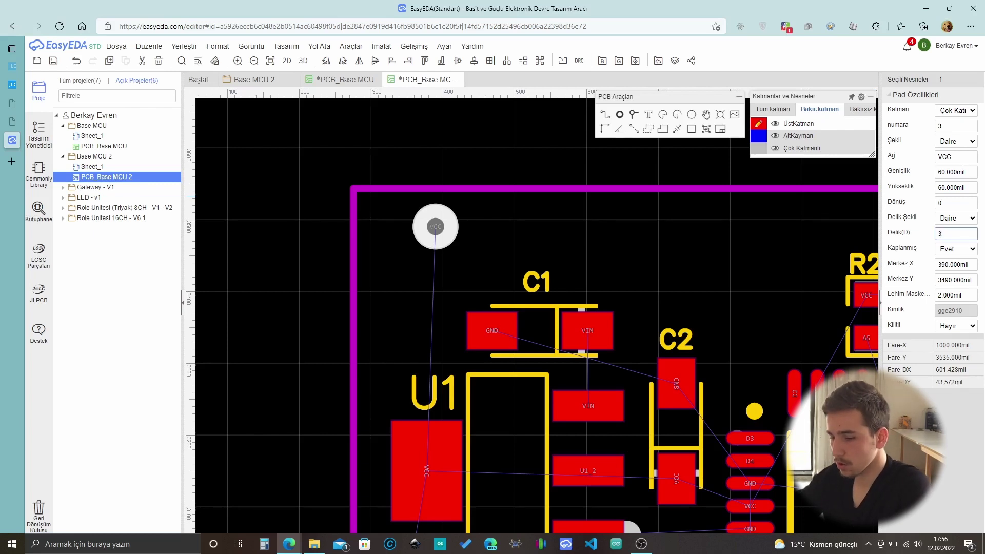
key(Return)
Drag the VCC pad into position near the board's top-left corner.
click(580, 259)
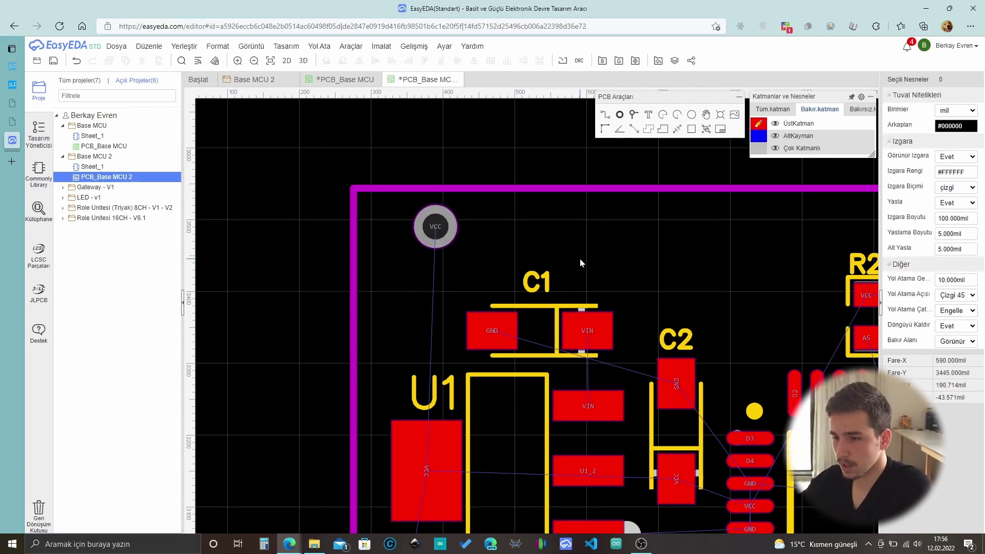
mouse_move(449, 235)
mouse_down()
mouse_move(428, 239)
mouse_move(464, 245)
mouse_move(393, 237)
mouse_move(457, 237)
mouse_move(452, 245)
mouse_up()
right_drag(450, 241, 471, 247)
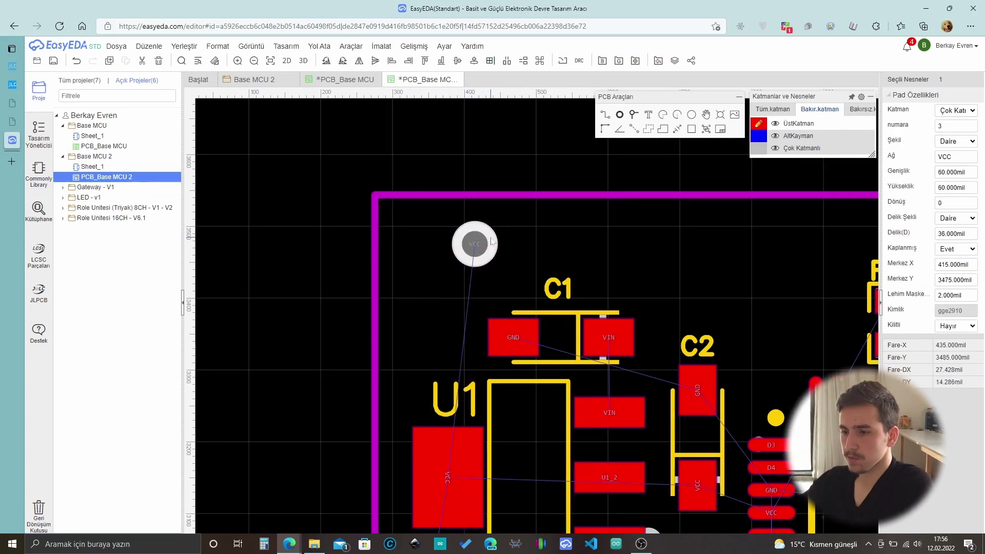
drag(475, 237, 450, 237)
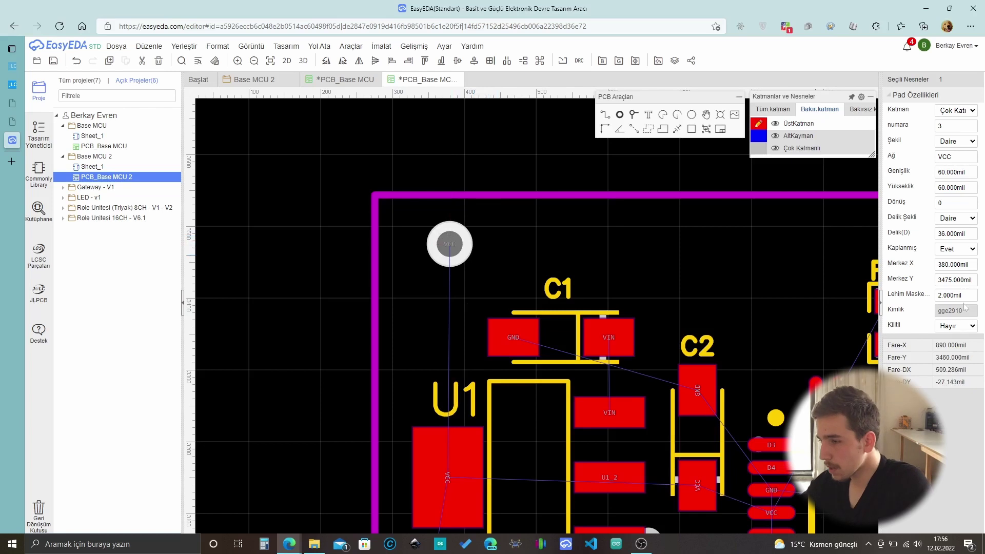
click(610, 274)
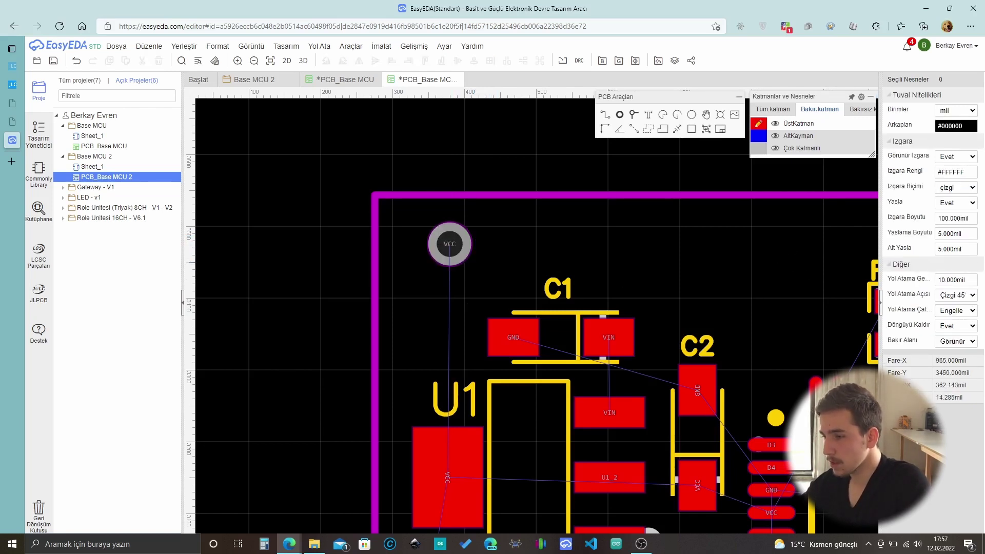
Set the snap size to 100 mil and place the VCC pad at 400, 3500 mil.
click(955, 234)
text(100)
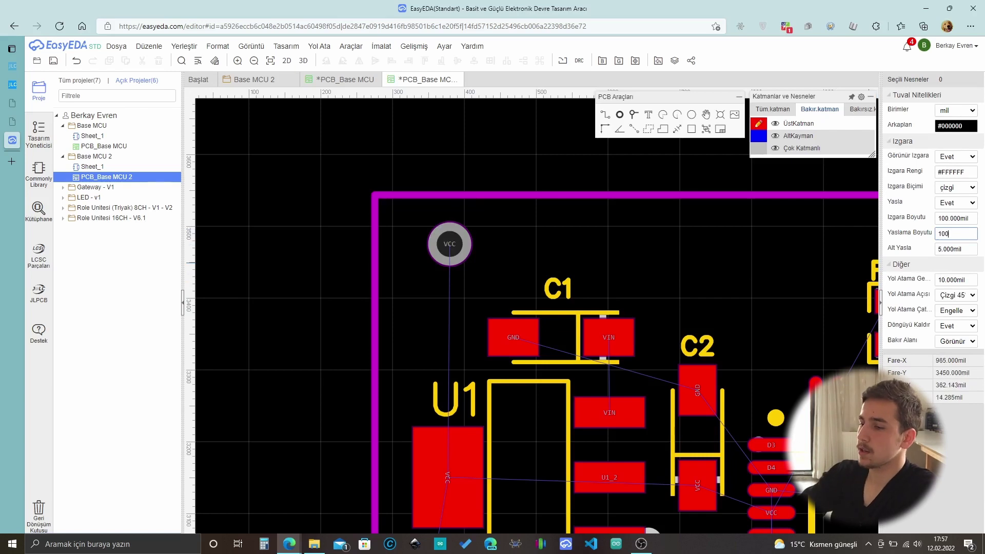
key(Return)
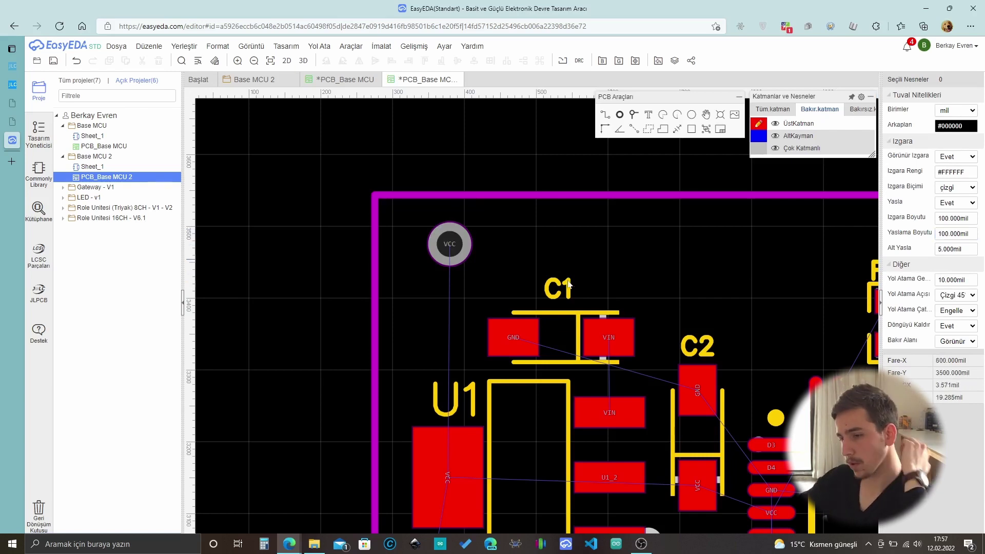
mouse_move(433, 246)
mouse_down()
mouse_move(459, 223)
mouse_move(530, 292)
mouse_move(459, 224)
mouse_move(394, 288)
mouse_move(532, 288)
mouse_move(602, 221)
mouse_move(532, 288)
mouse_move(432, 240)
mouse_up()
scroll(375, 292, down, 3)
scroll(457, 258, up, 2)
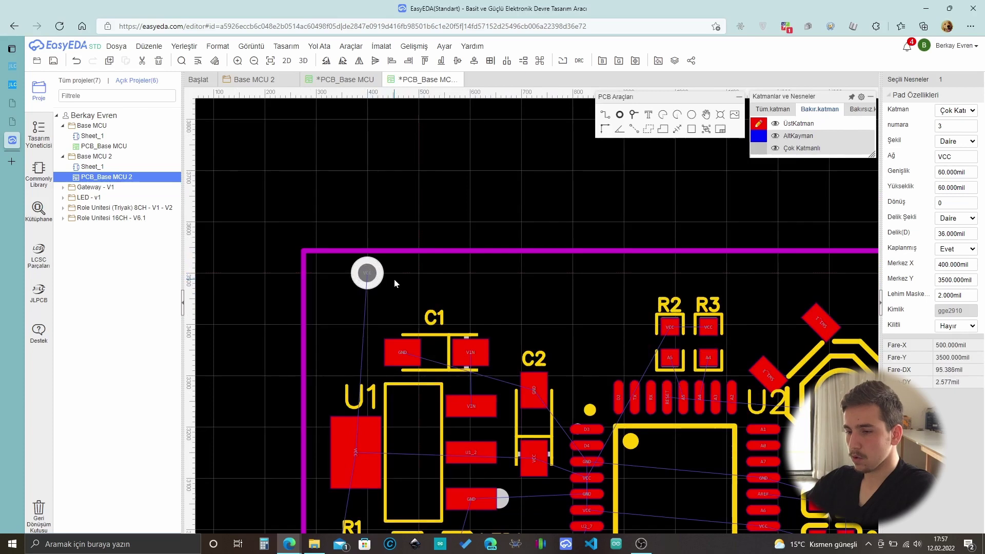
Copy the VCC pad and paste copies at 100 mil steps into a 13-pad top row.
key(ctrl+c)
click(366, 273)
key(ctrl+v)
click(418, 272)
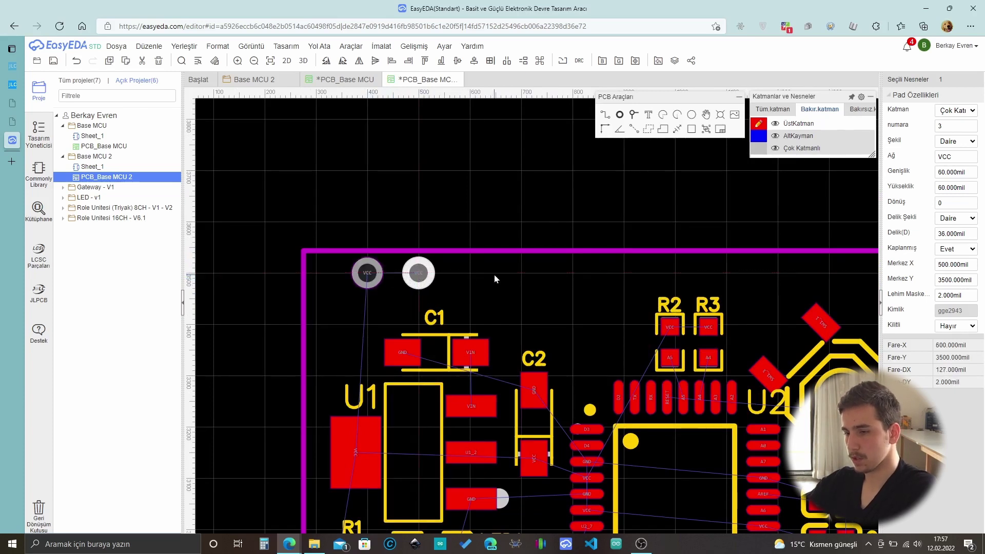
key(ctrl+v)
click(470, 272)
key(ctrl+v)
click(521, 274)
key(ctrl+v)
click(572, 275)
right_drag(828, 279, 726, 282)
click(777, 277)
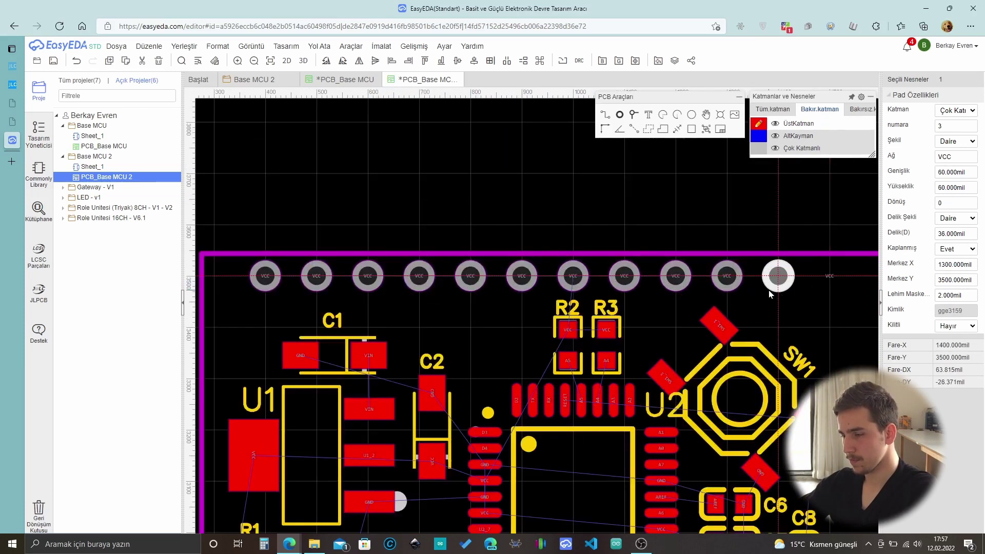
scroll(561, 301, down, 3)
click(710, 290)
scroll(460, 303, up, 2)
key(ctrl+v)
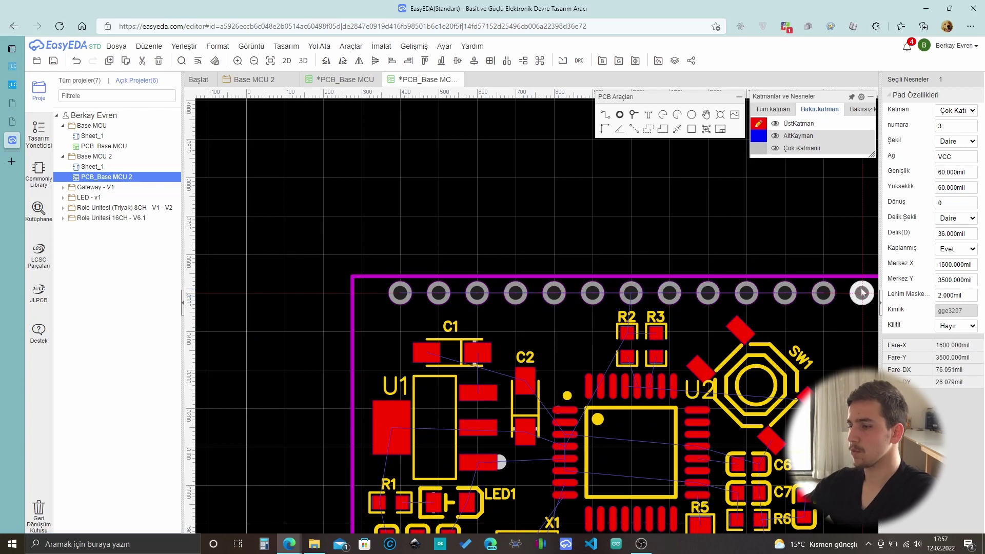
click(861, 293)
scroll(459, 240, down, 1)
scroll(647, 267, down, 2)
scroll(540, 390, up, 2)
scroll(540, 388, down, 1)
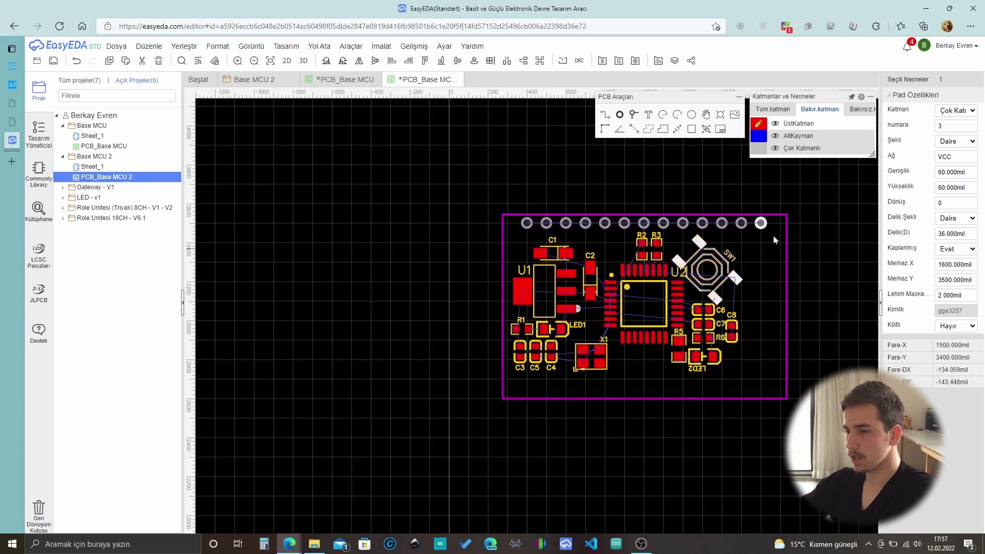
scroll(774, 233, up, 2)
click(754, 227)
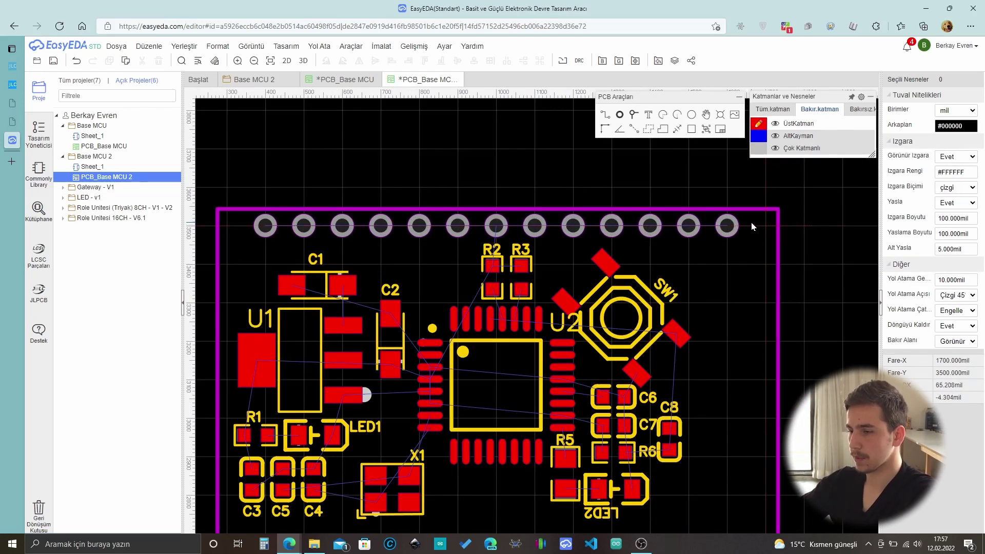
Copy the top row of pads and paste it along the bottom edge.
drag(745, 223, 243, 241)
key(ctrl+c)
scroll(367, 225, down, 2)
key(ctrl+v)
scroll(324, 389, up, 1)
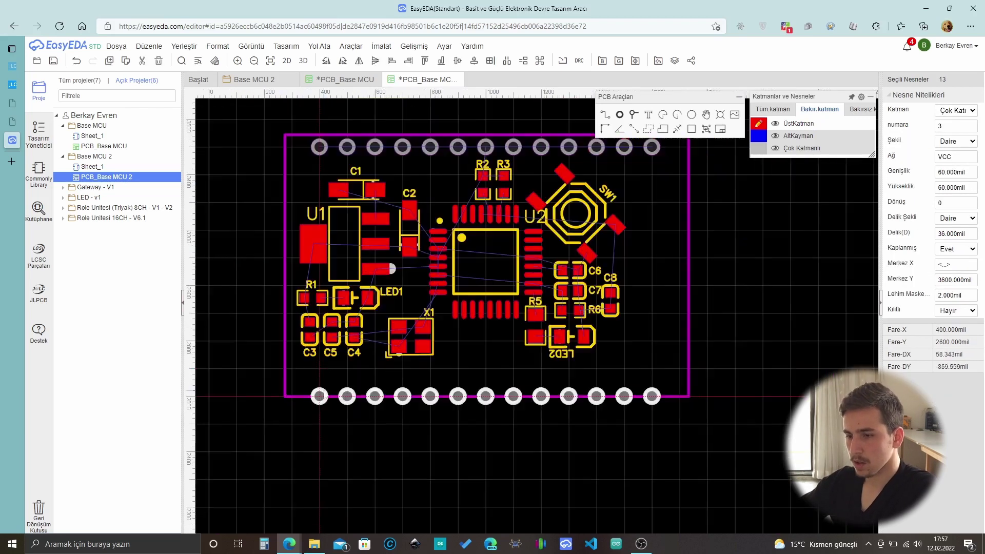
click(326, 387)
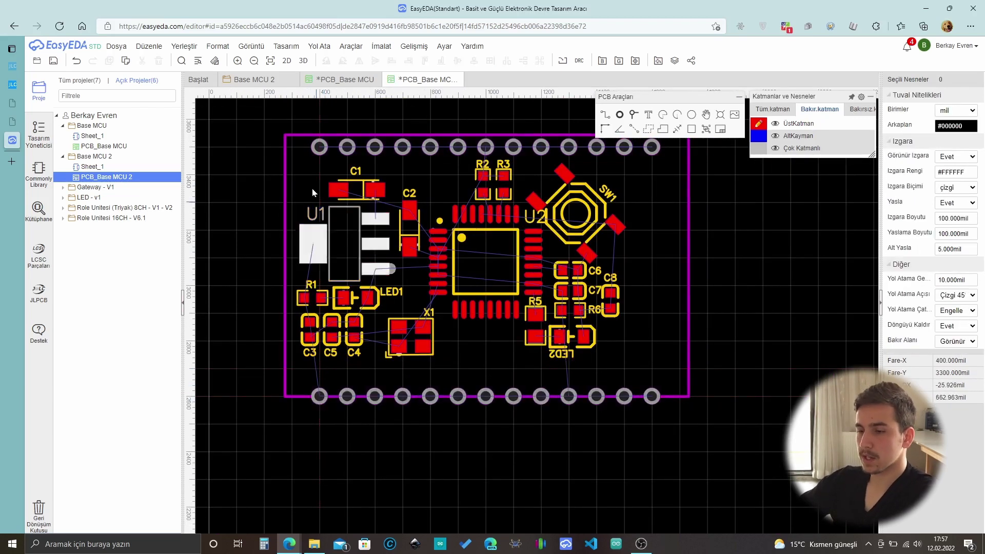
Measure the 900 mil spacing from the top-left pad down to the bottom row.
click(216, 61)
click(319, 147)
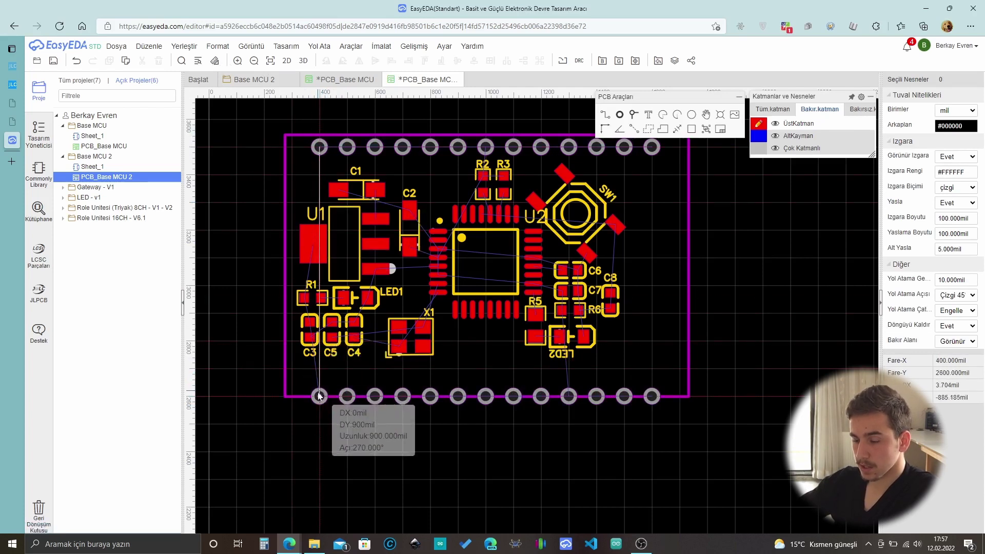
scroll(319, 395, up, 3)
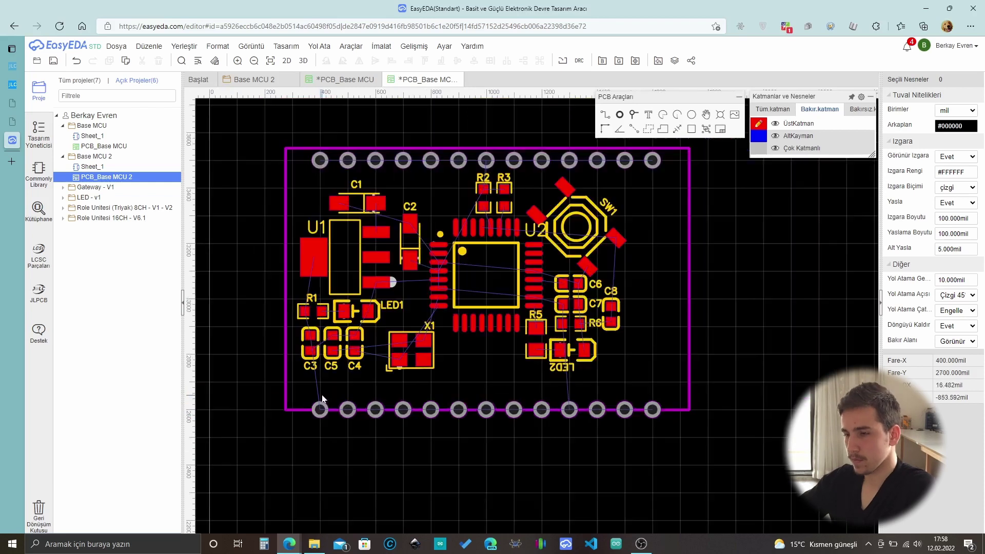
Select only the bottom pad row, drag it up inside the board outline, then select the outline.
scroll(319, 405, down, 2)
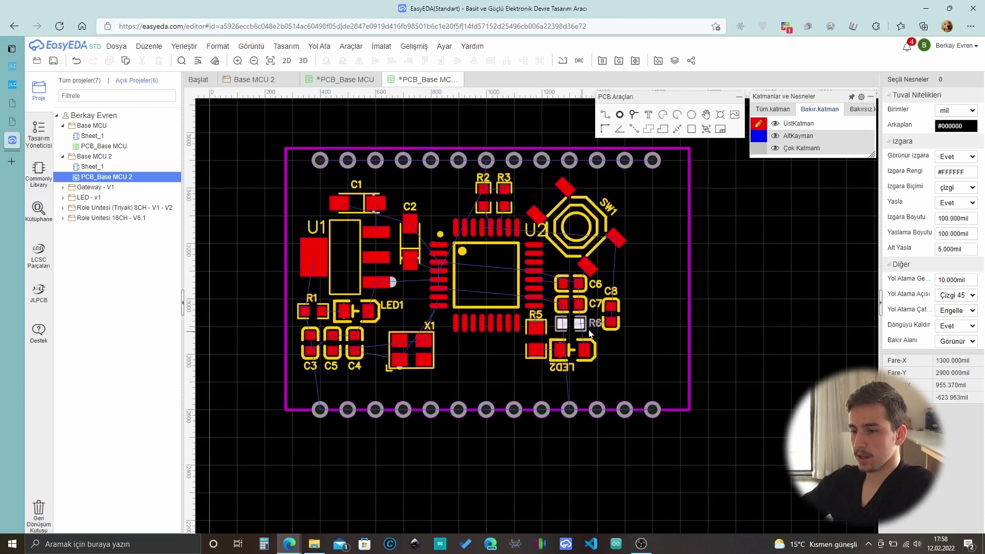
drag(666, 398, 309, 435)
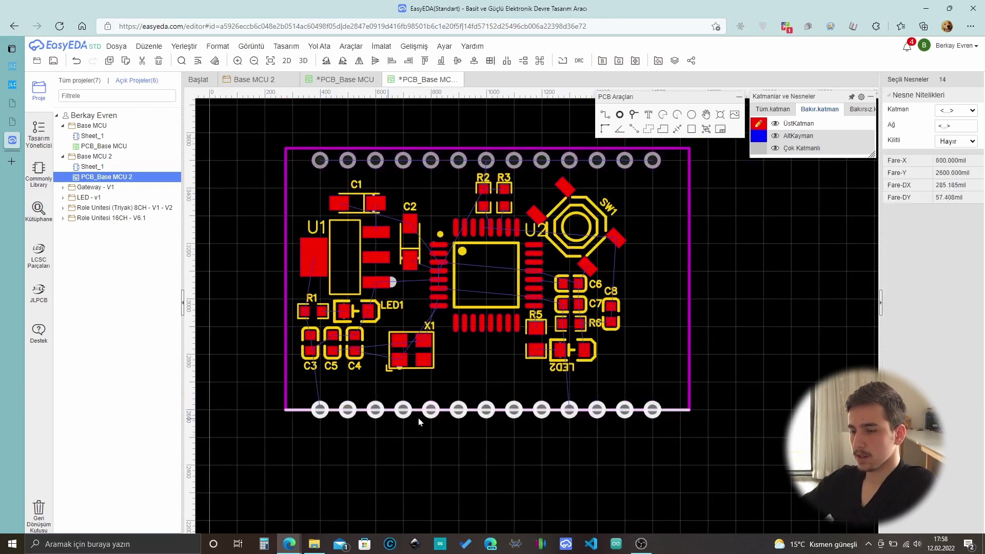
drag(305, 392, 652, 393)
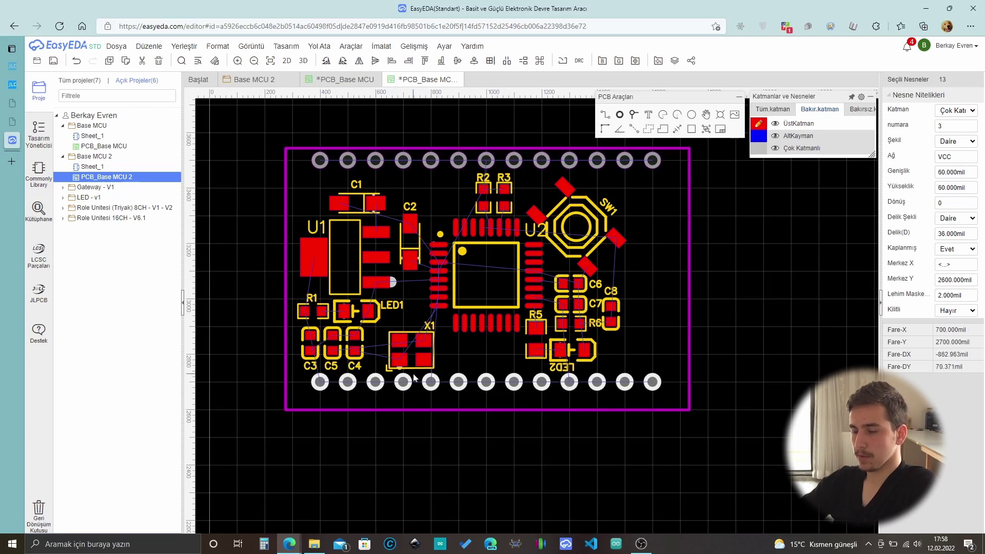
click(619, 412)
click(612, 410)
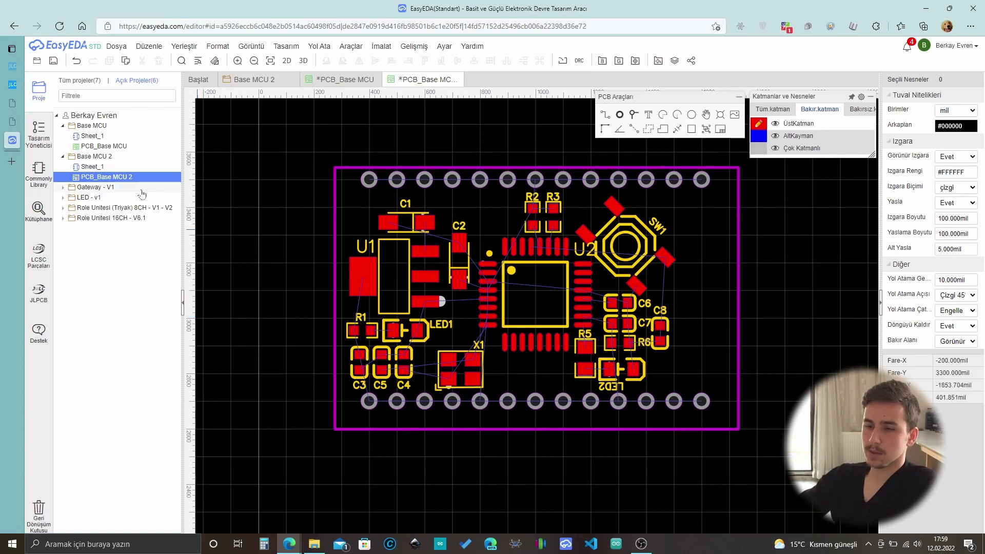
Search Google in a new tab for 'ftdi pinout'.
click(11, 161)
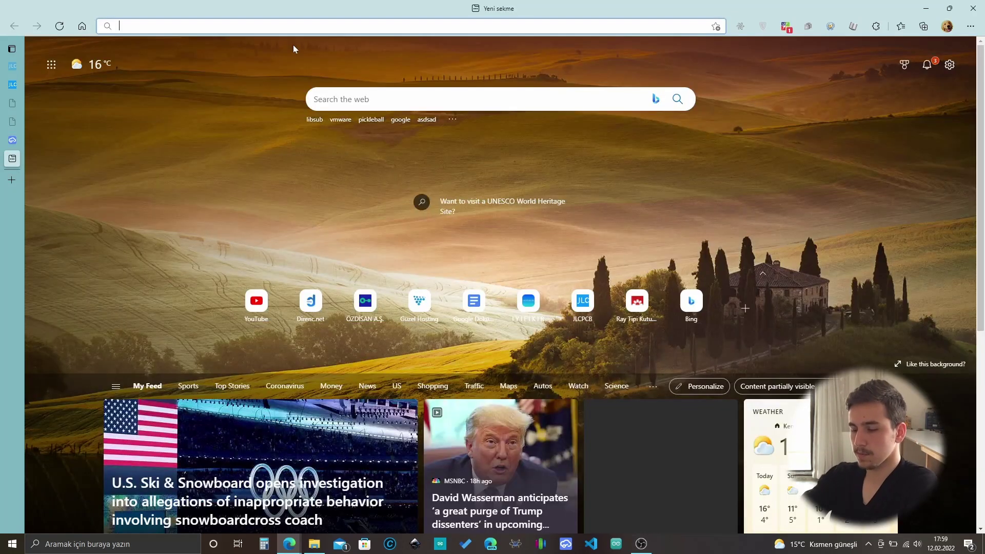
text(ftdi)
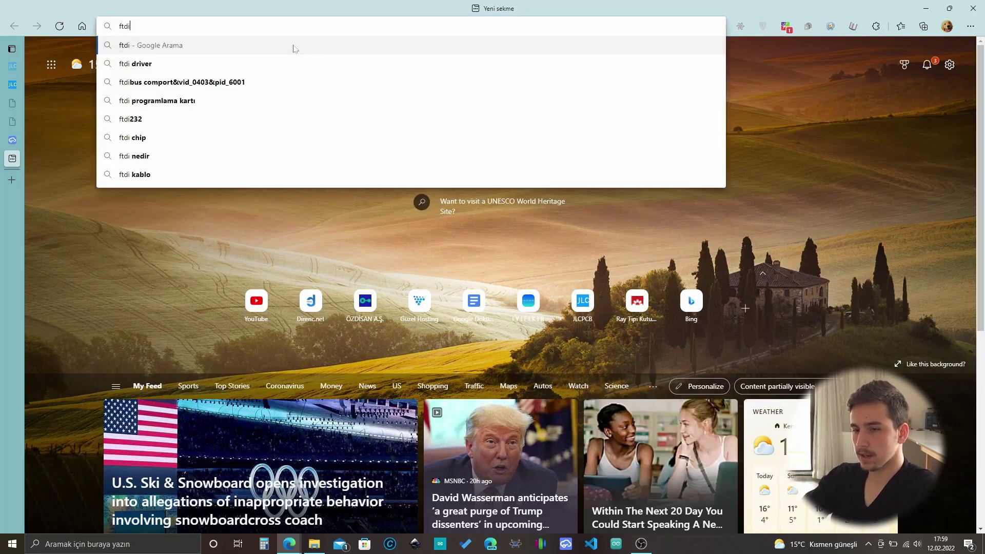
click(294, 45)
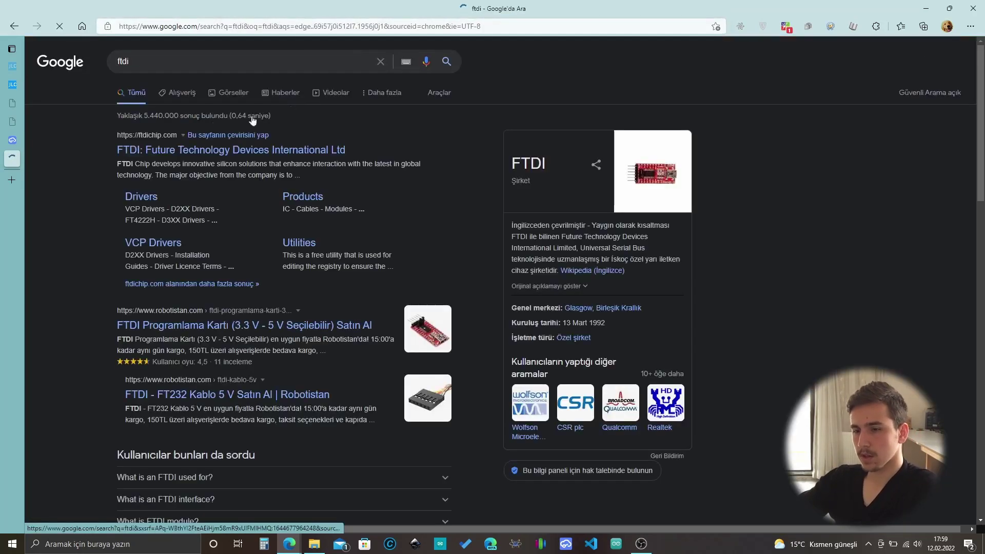
click(246, 61)
text(pn)
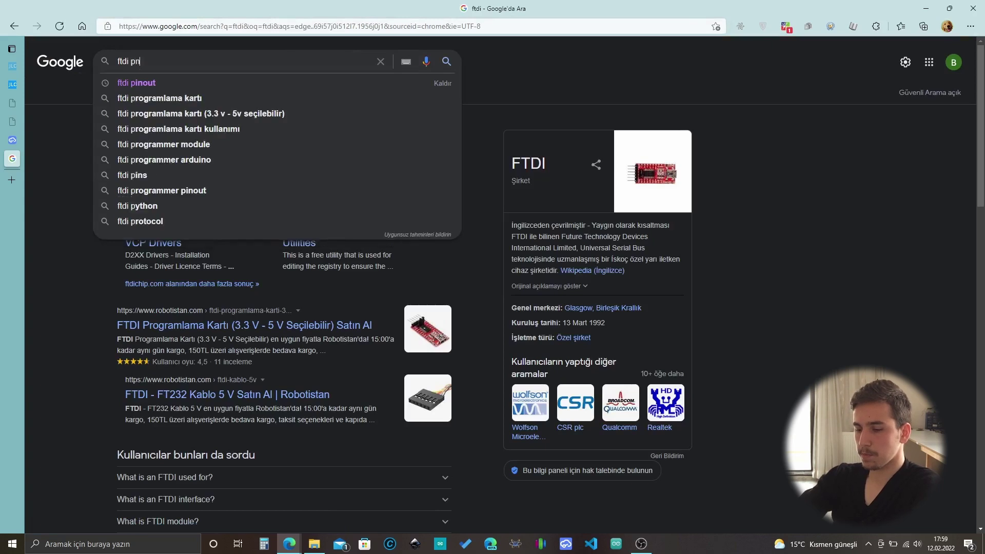
key(BackSpace)
text(inoutü)
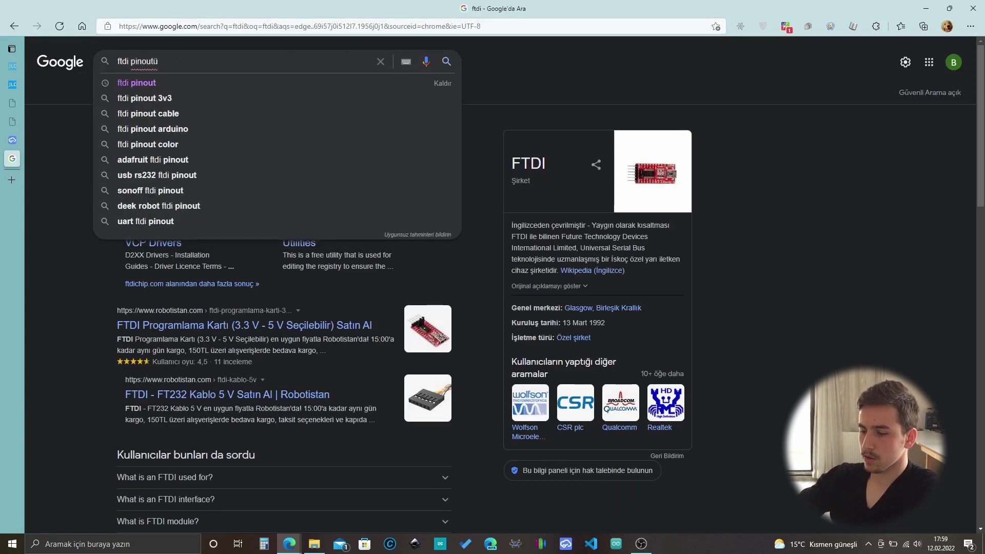
key(BackSpace)
key(Return)
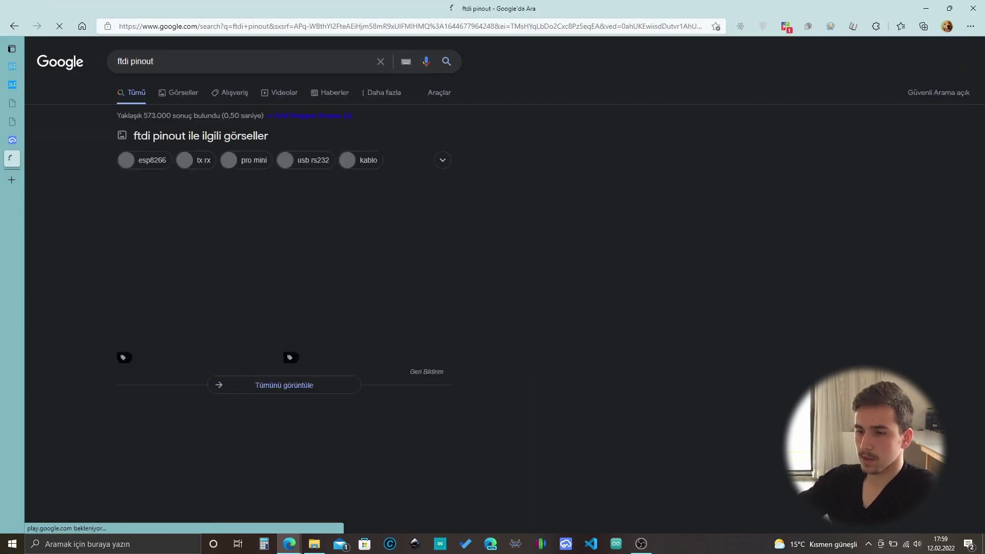
Preview the microcontrollerslab FTDI pinout image from the image results, then return to EasyEDA.
click(183, 93)
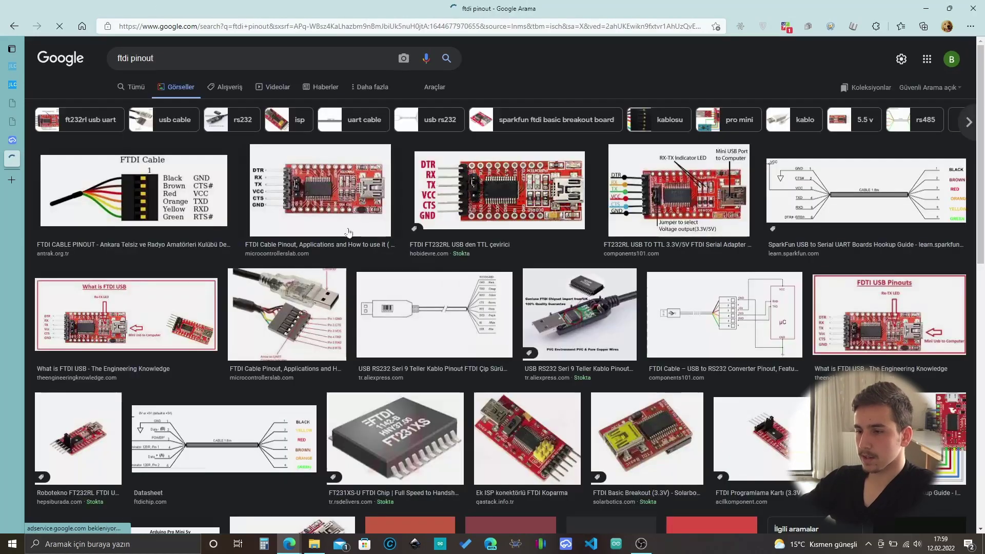
click(330, 190)
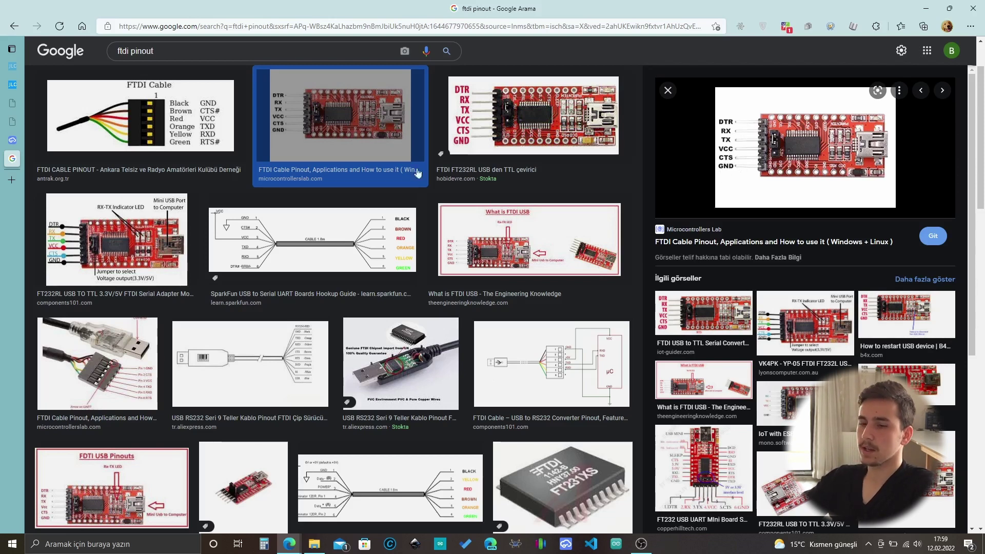
click(6, 142)
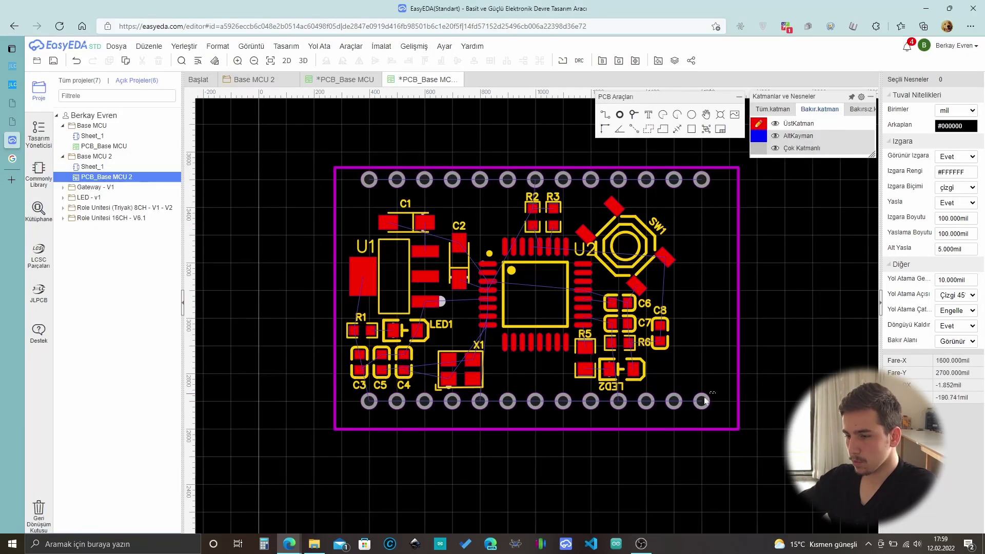
Copy the six rightmost bottom-row pads and place them rotated as a vertical column on the right edge.
drag(715, 392, 553, 414)
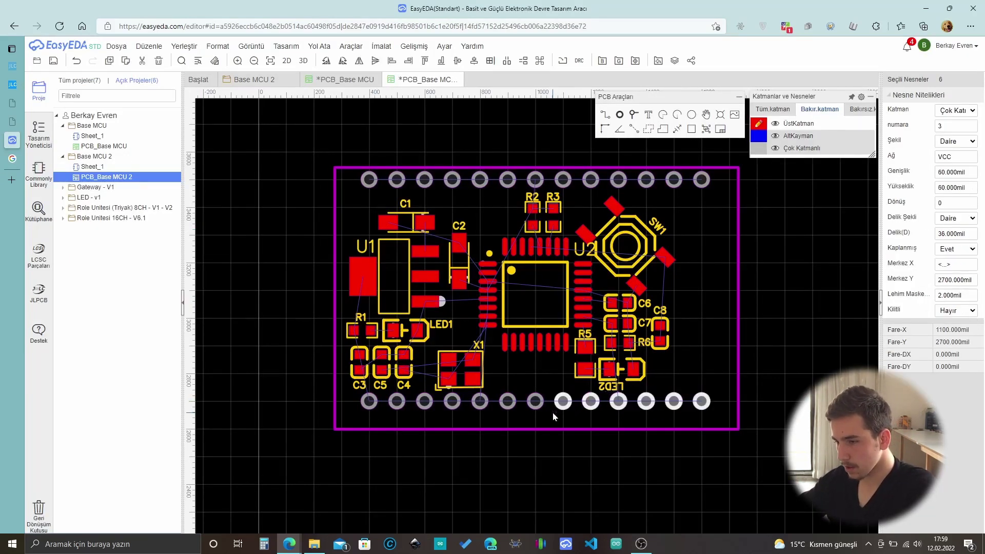
key(ctrl+c)
key(ctrl+v)
key(space)
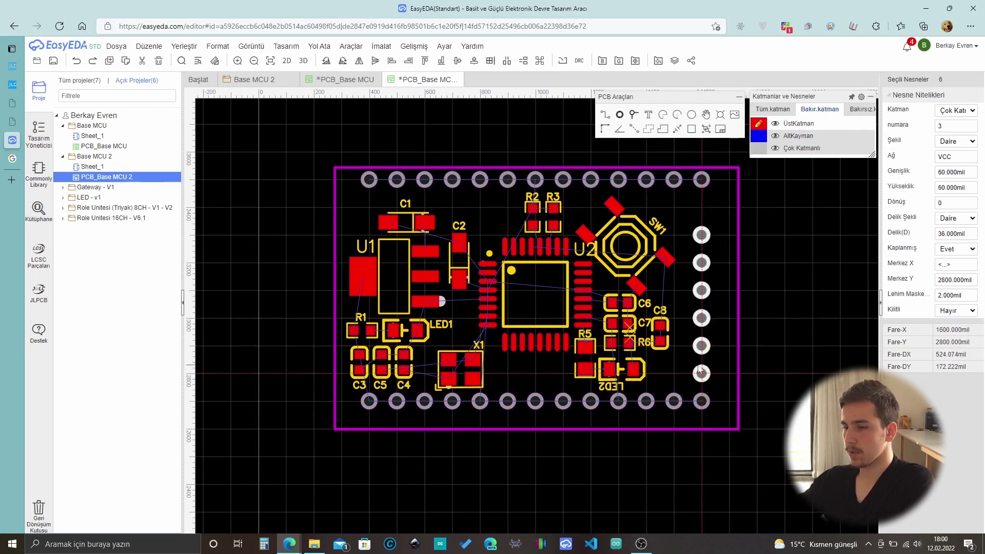
drag(702, 353, 697, 376)
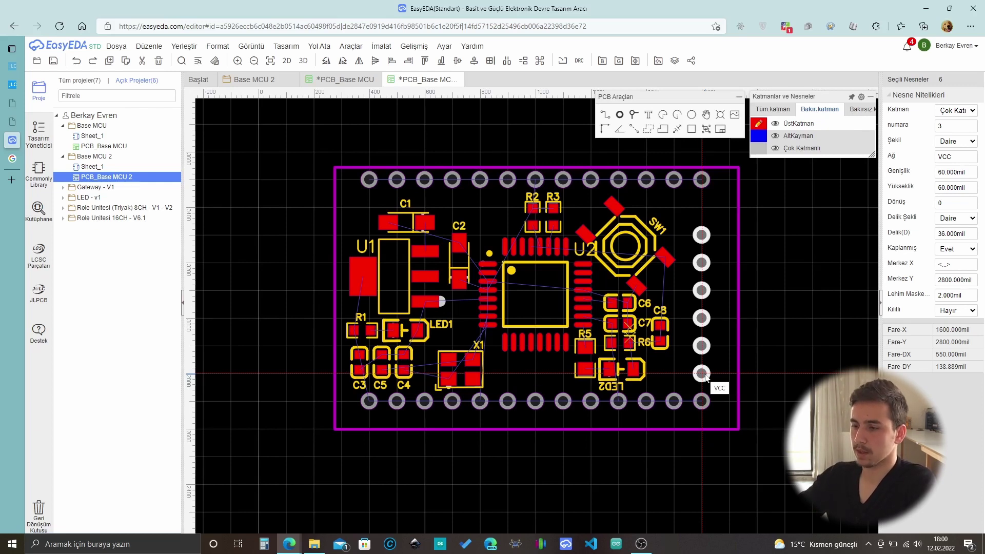
click(732, 342)
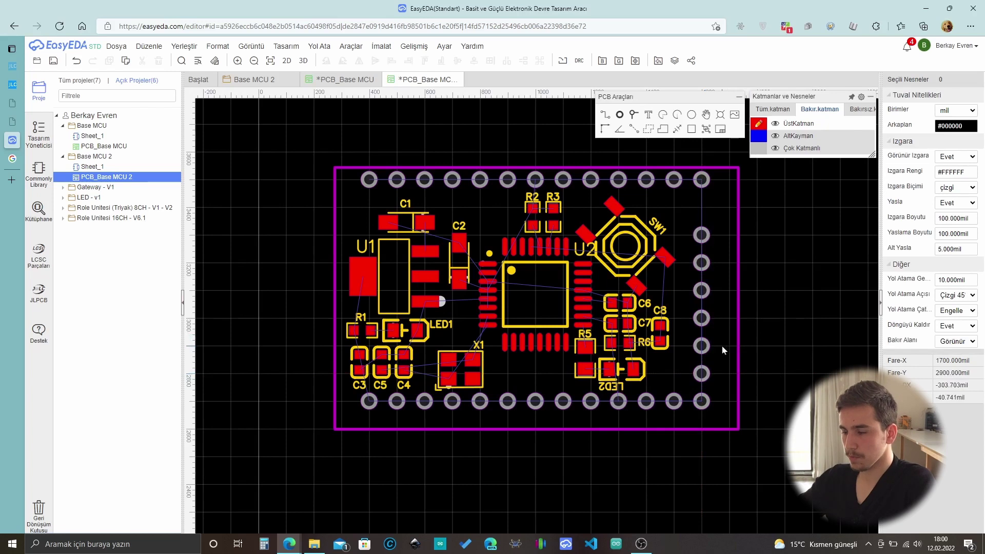
Set the first three top-row pad nets to D4, D3 and D2.
scroll(368, 177, up, 5)
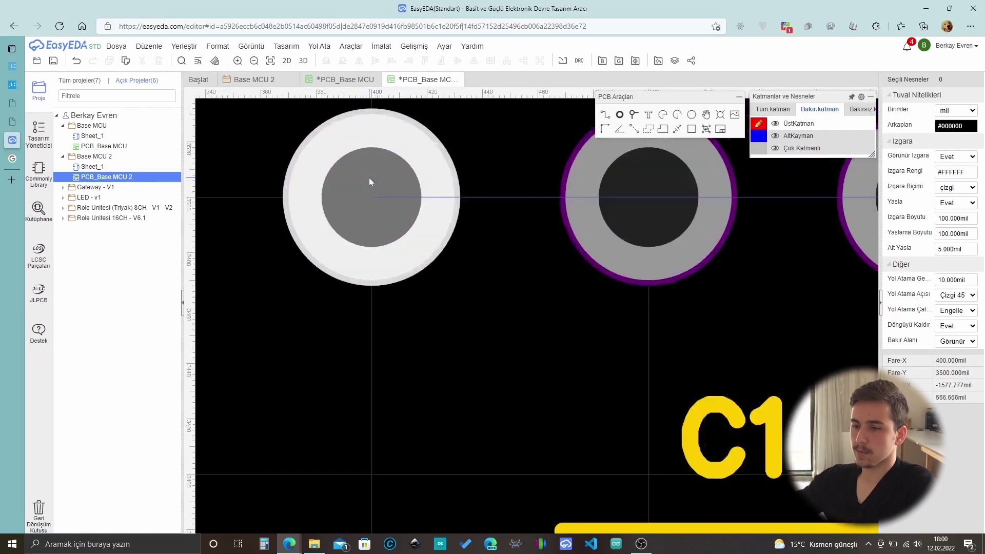
scroll(379, 216, down, 4)
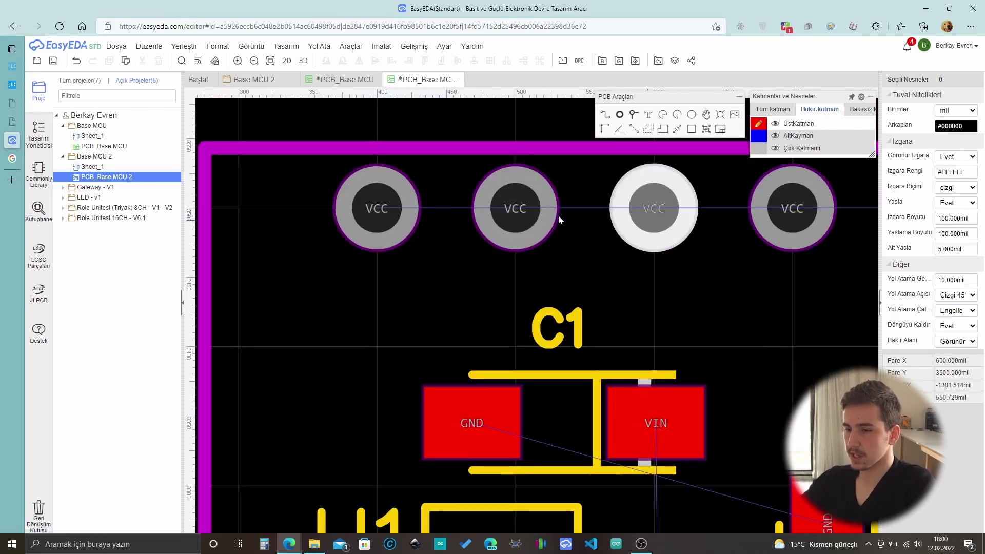
click(373, 203)
scroll(368, 246, down, 3)
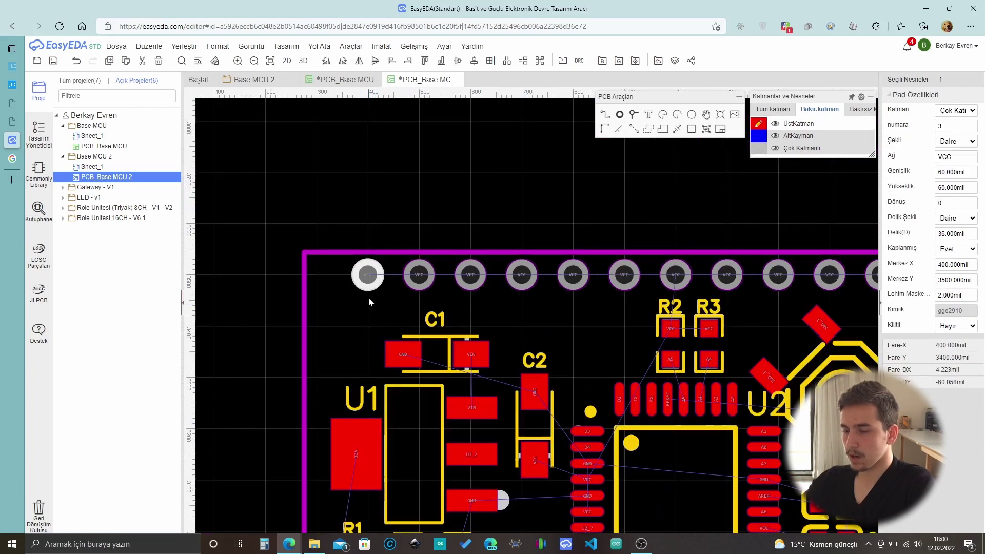
scroll(362, 287, up, 2)
scroll(362, 290, down, 2)
scroll(516, 336, down, 2)
scroll(516, 336, up, 2)
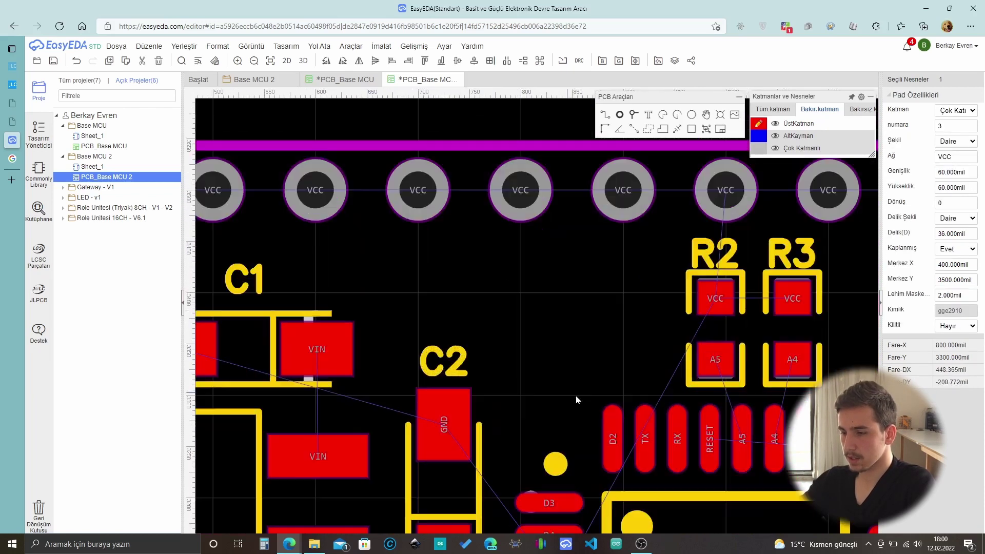
scroll(390, 348, up, 2)
scroll(441, 329, down, 2)
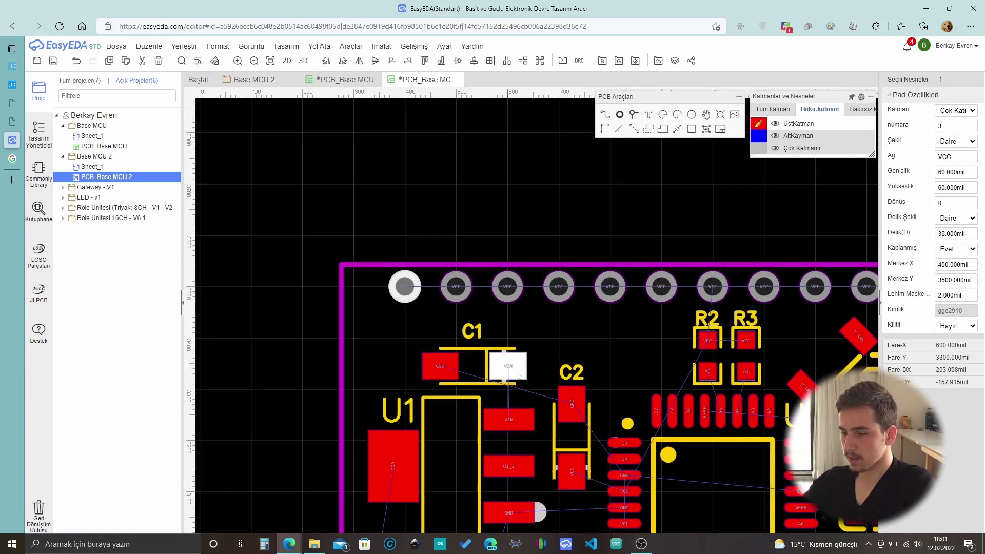
scroll(678, 494, up, 4)
scroll(602, 423, up, 2)
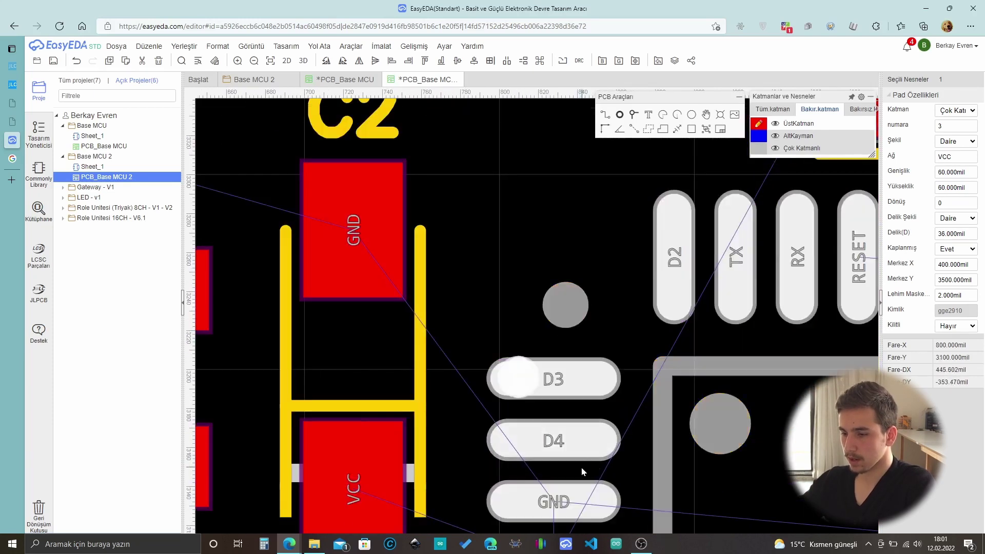
scroll(581, 467, down, 4)
scroll(570, 494, up, 3)
scroll(568, 493, up, 1)
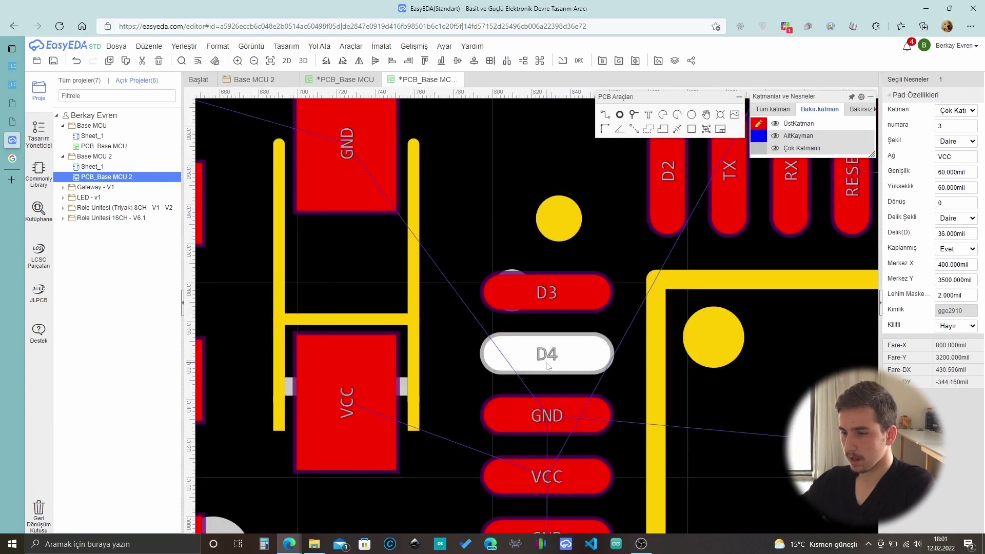
scroll(558, 319, down, 1)
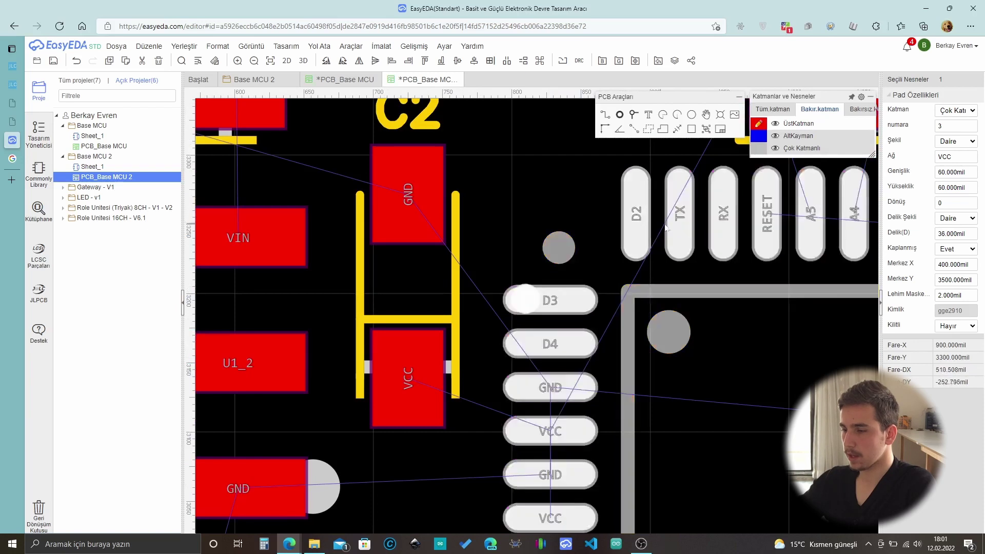
scroll(687, 288, down, 3)
scroll(507, 176, up, 3)
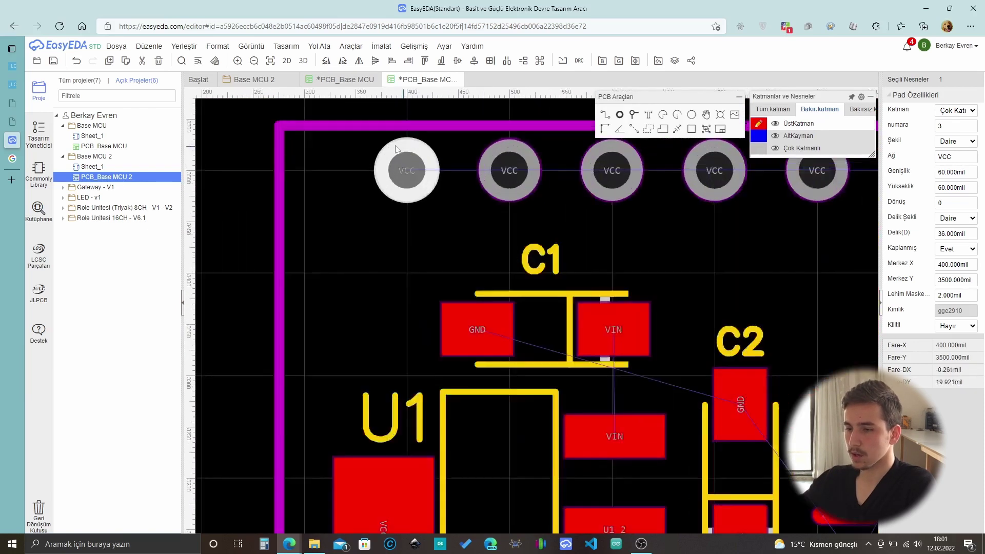
double_click(944, 157)
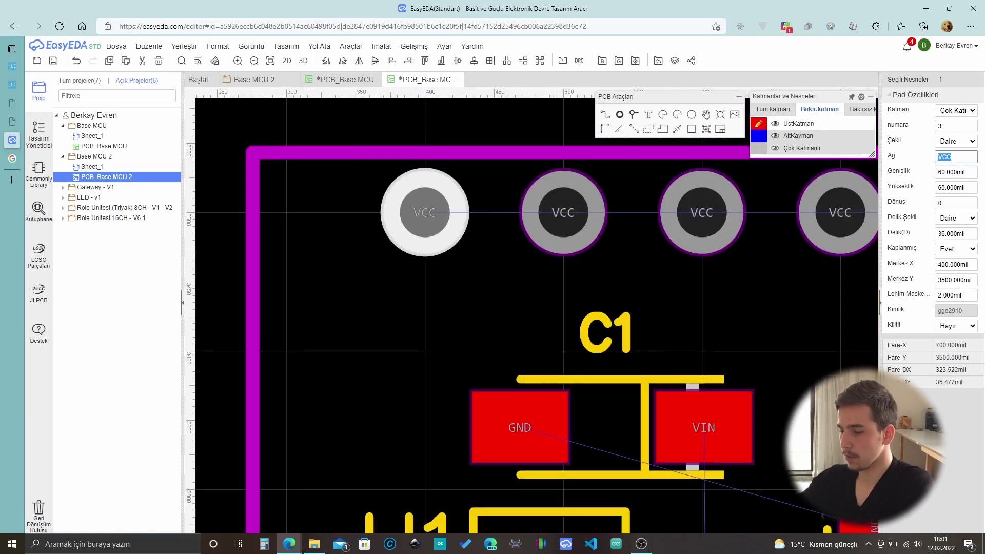
text(d4)
key(Return)
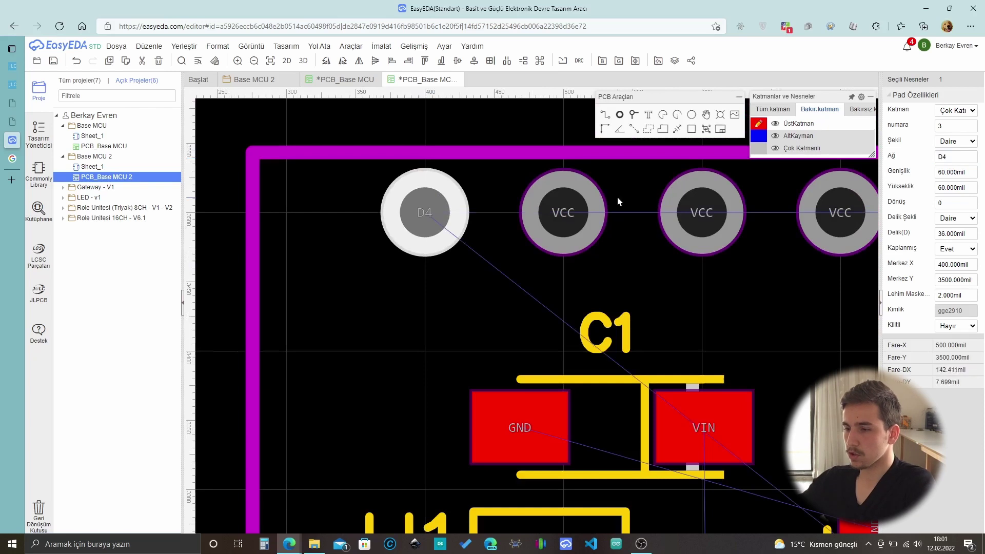
click(574, 220)
double_click(944, 158)
text(d3)
key(Return)
click(728, 222)
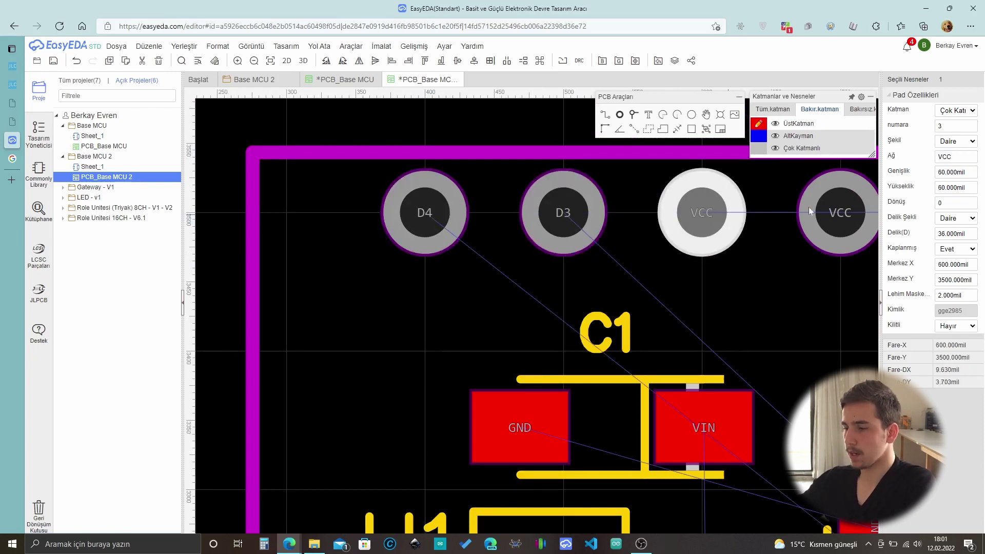
text(D2)
key(Return)
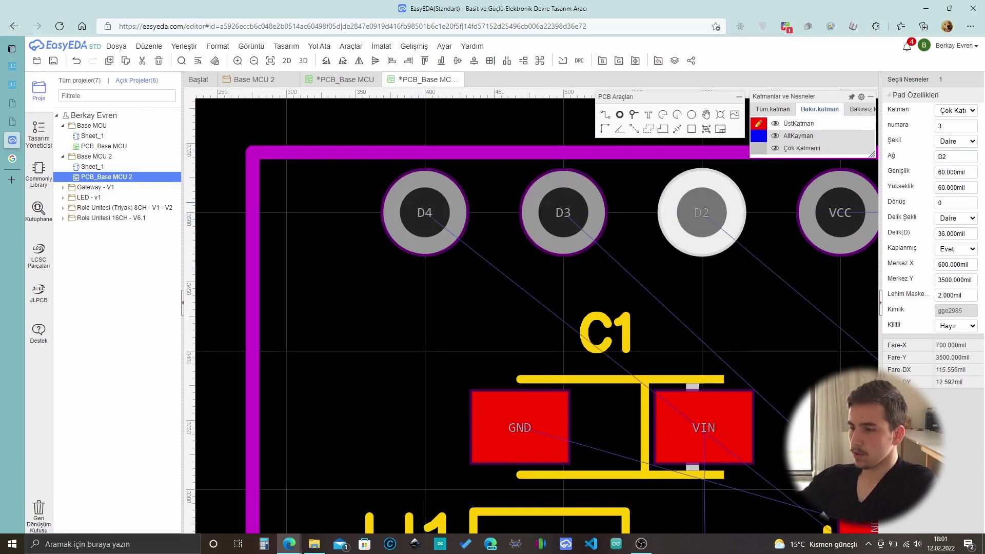
Set the fourth and fifth top-row pad nets to TX and RX.
scroll(432, 318, down, 4)
scroll(634, 279, up, 3)
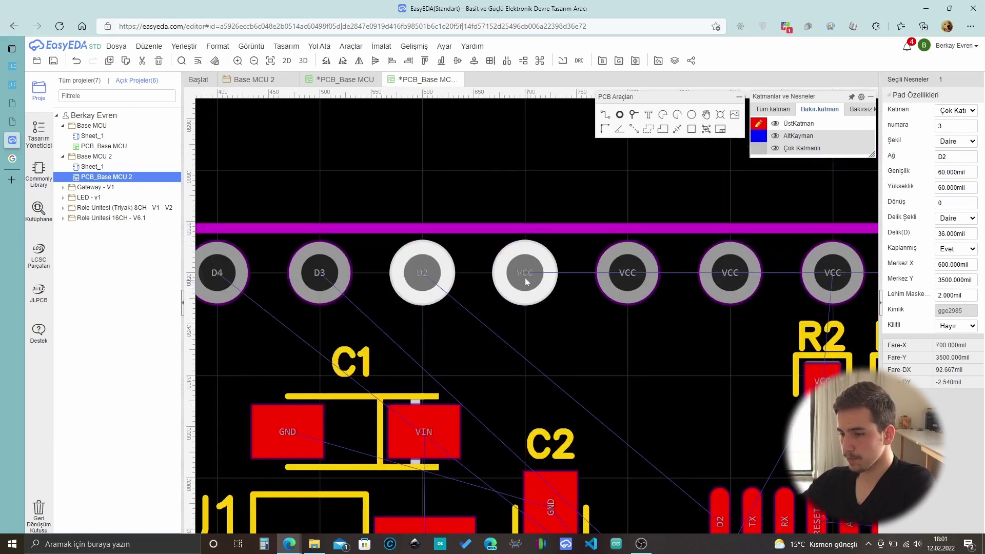
click(524, 273)
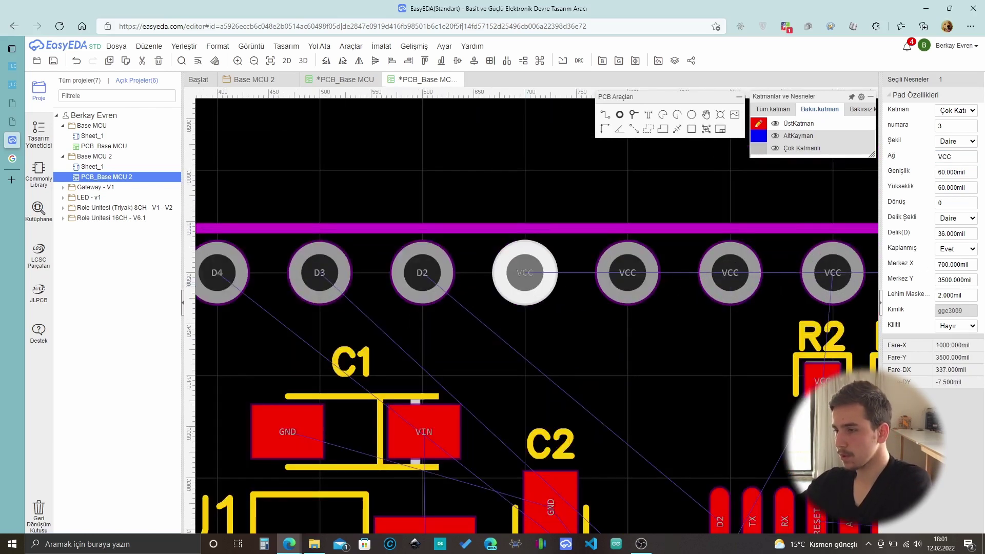
double_click(944, 157)
text(TX)
key(Return)
click(609, 283)
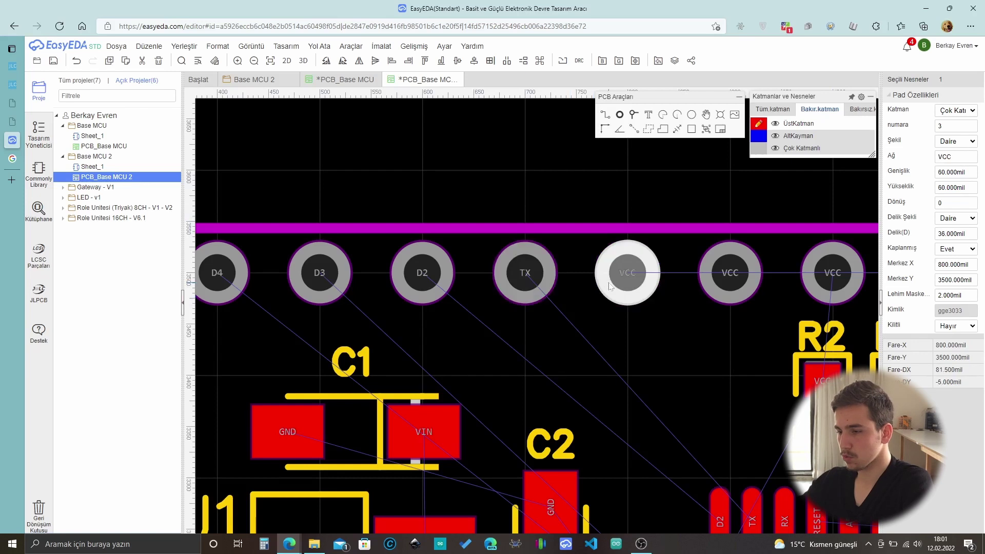
double_click(944, 157)
text(RX)
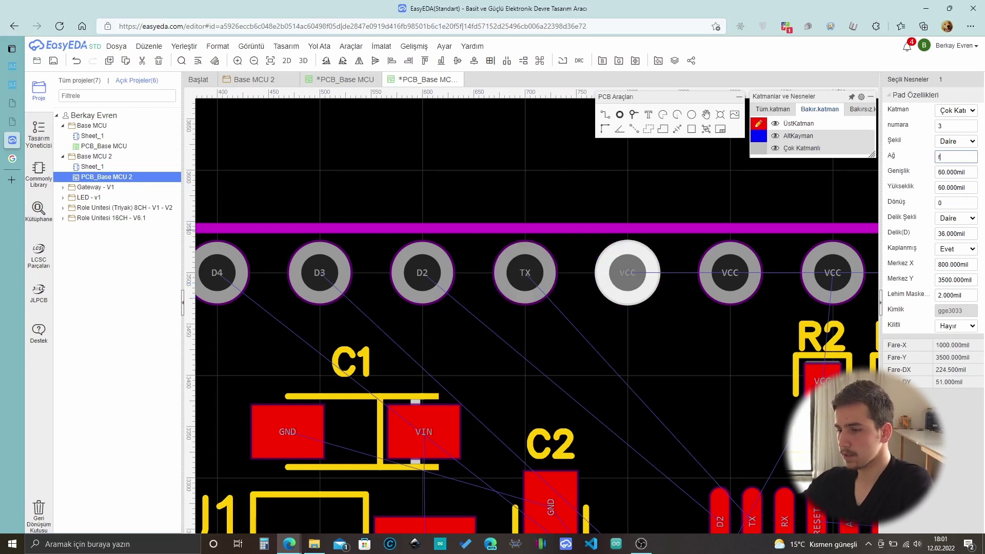
key(Return)
Set the next top-row pad nets to A5, A4, A3, A1 and A0.
scroll(647, 295, down, 2)
scroll(708, 410, up, 5)
scroll(698, 409, down, 3)
scroll(699, 409, up, 3)
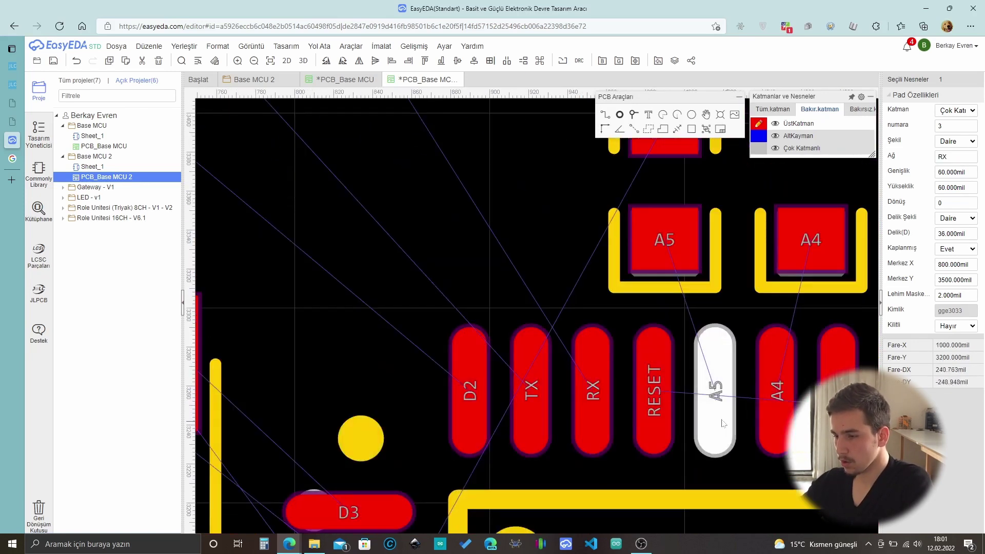
scroll(698, 409, down, 4)
scroll(831, 410, up, 3)
scroll(841, 451, down, 5)
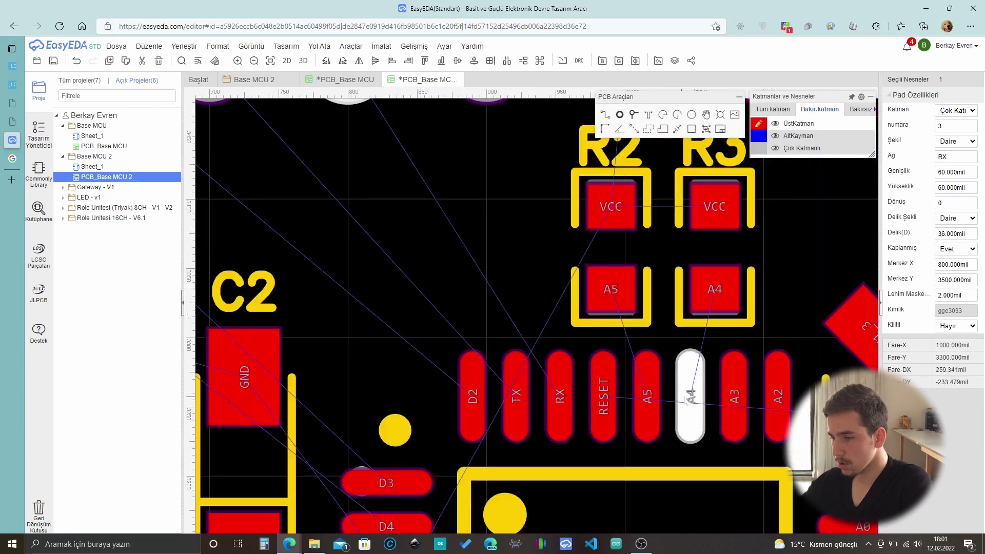
scroll(859, 528, up, 4)
scroll(859, 528, up, 2)
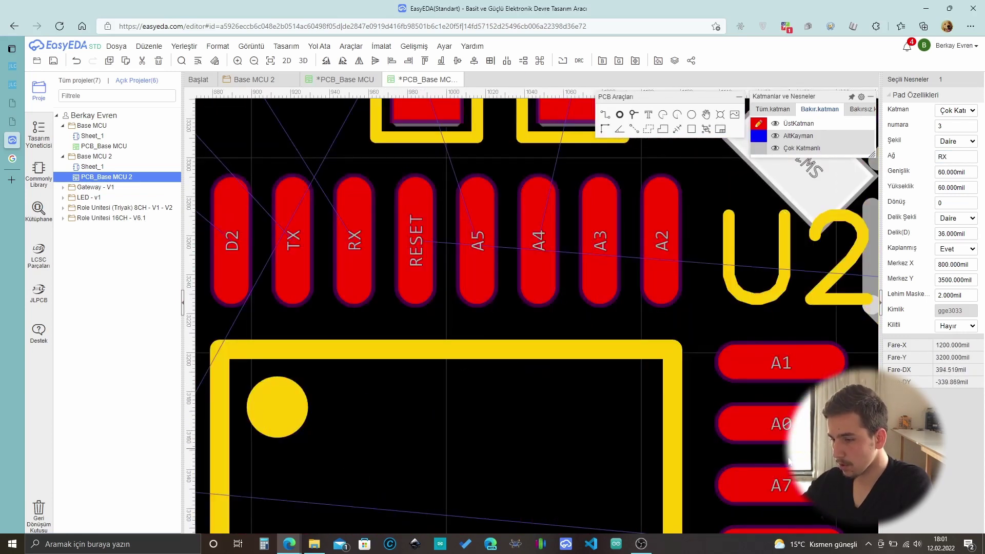
scroll(793, 498, down, 2)
scroll(800, 500, down, 3)
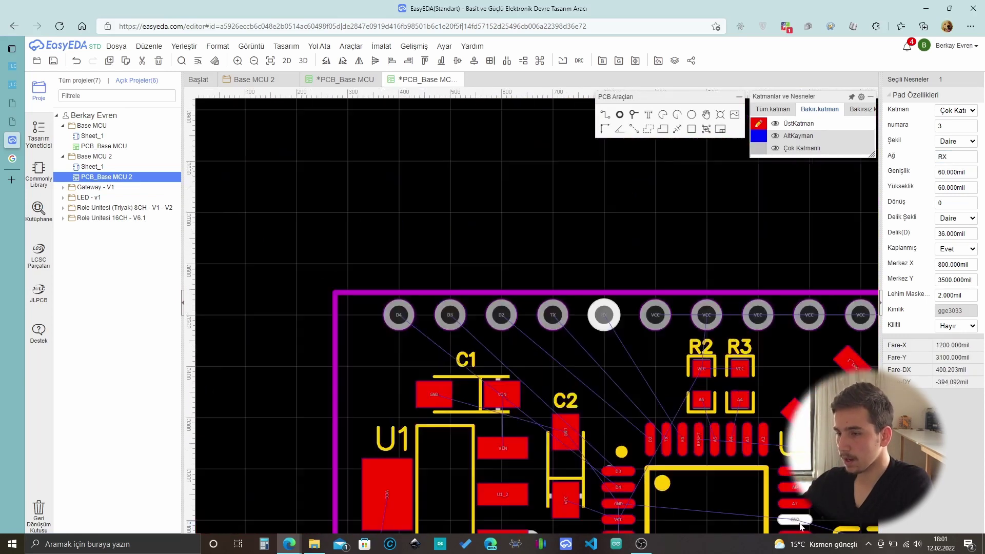
scroll(867, 495, up, 2)
click(379, 242)
double_click(945, 157)
text(A5)
click(482, 243)
double_click(944, 157)
text(A4)
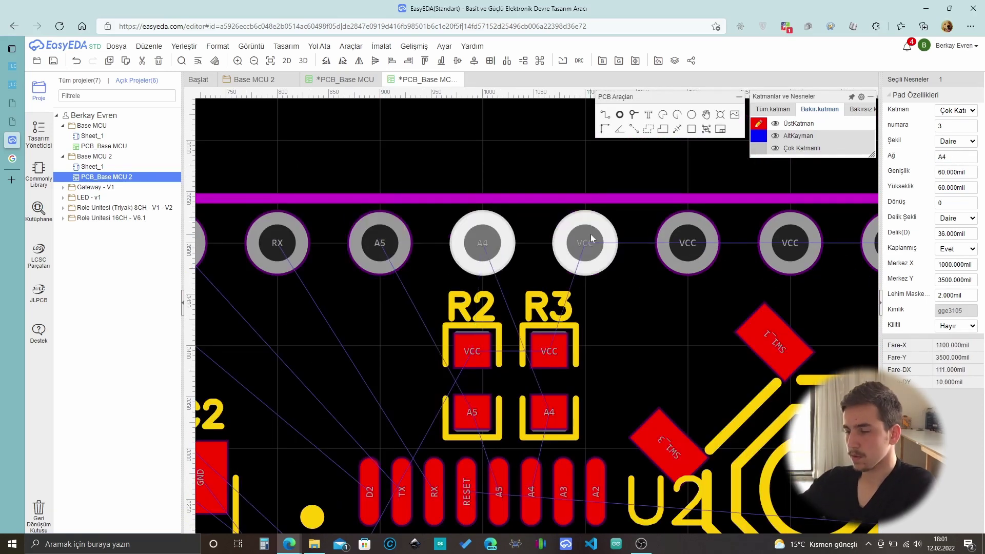
click(589, 238)
double_click(944, 157)
text(A3)
double_click(945, 157)
text(A1)
right_drag(872, 244, 572, 307)
click(590, 306)
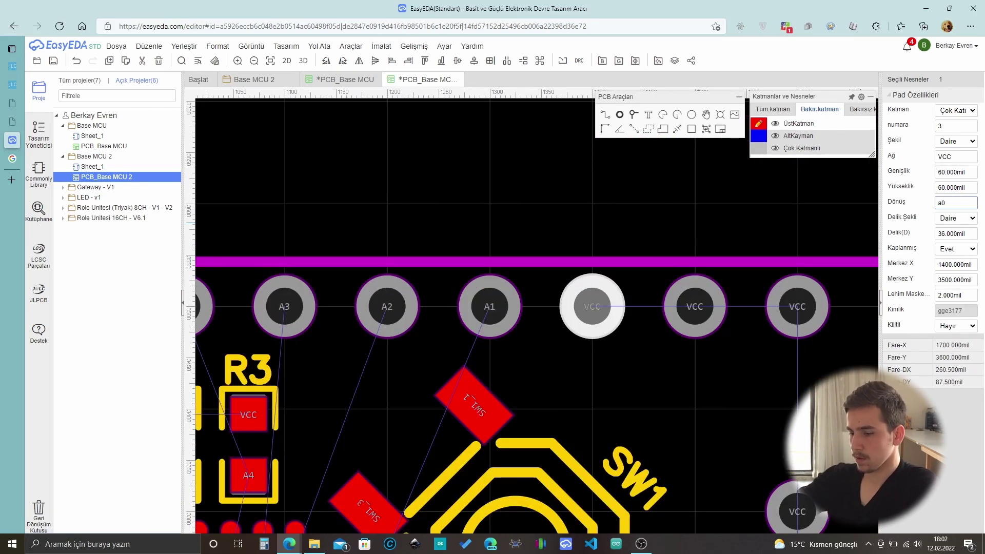
double_click(945, 157)
text(A0)
click(695, 306)
scroll(611, 356, down, 3)
scroll(666, 369, up, 6)
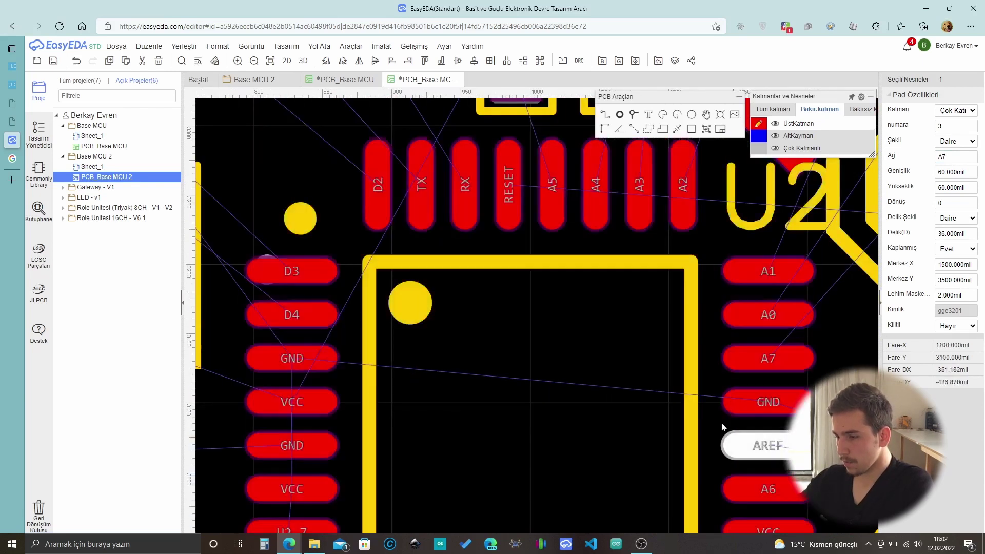
scroll(721, 423, down, 3)
scroll(700, 463, up, 2)
scroll(687, 451, down, 2)
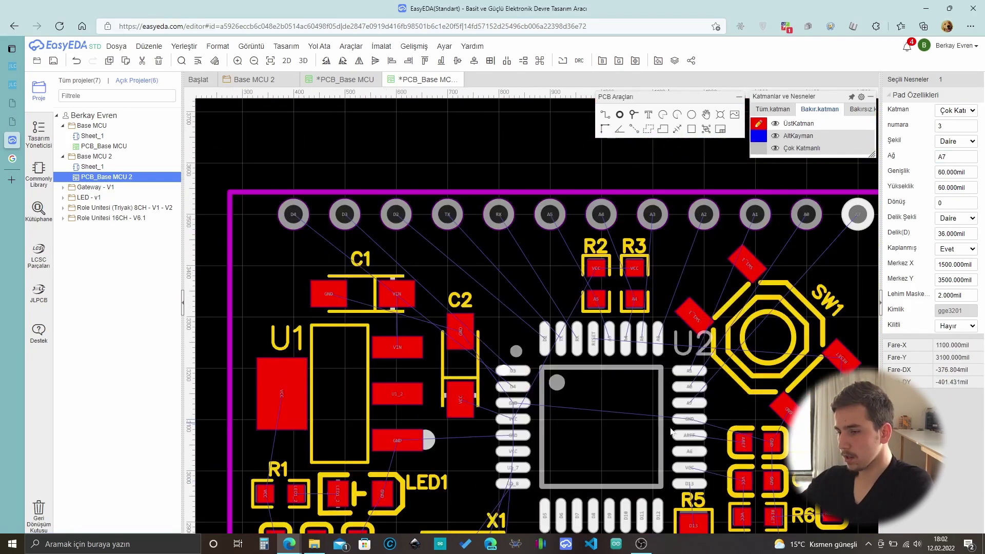
scroll(798, 262, down, 2)
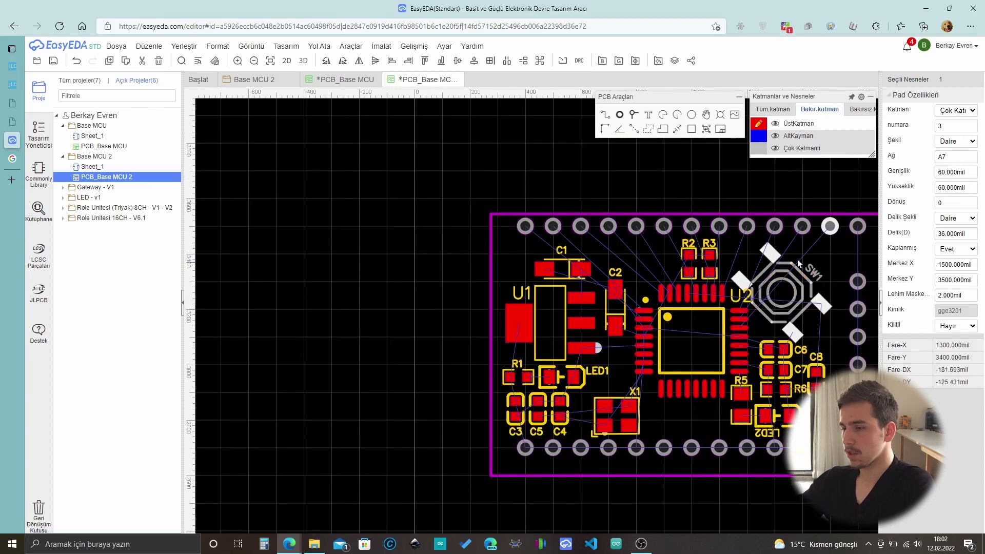
scroll(798, 262, down, 1)
scroll(728, 284, up, 5)
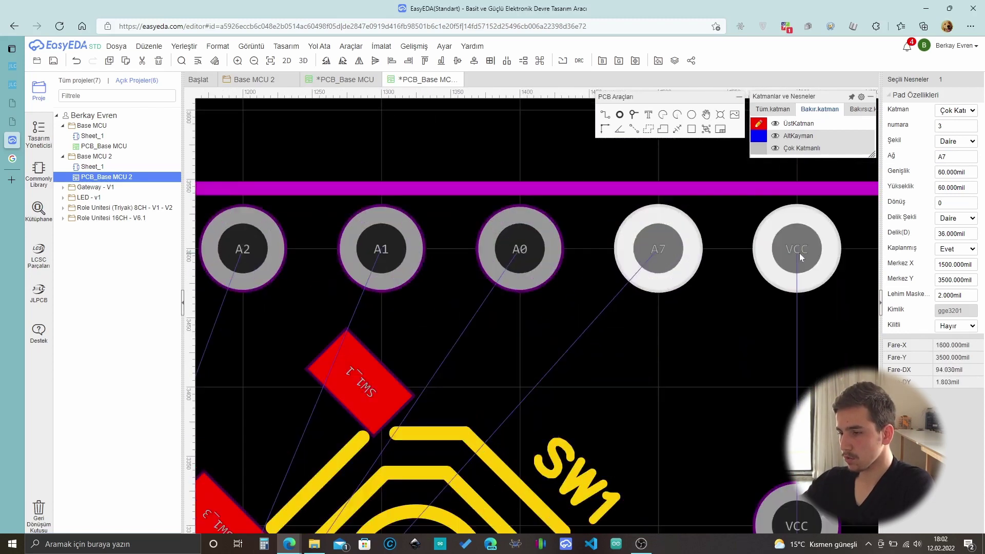
key(Escape)
Change the top-right corner header pad's net from VCC to GND.
scroll(619, 336, down, 2)
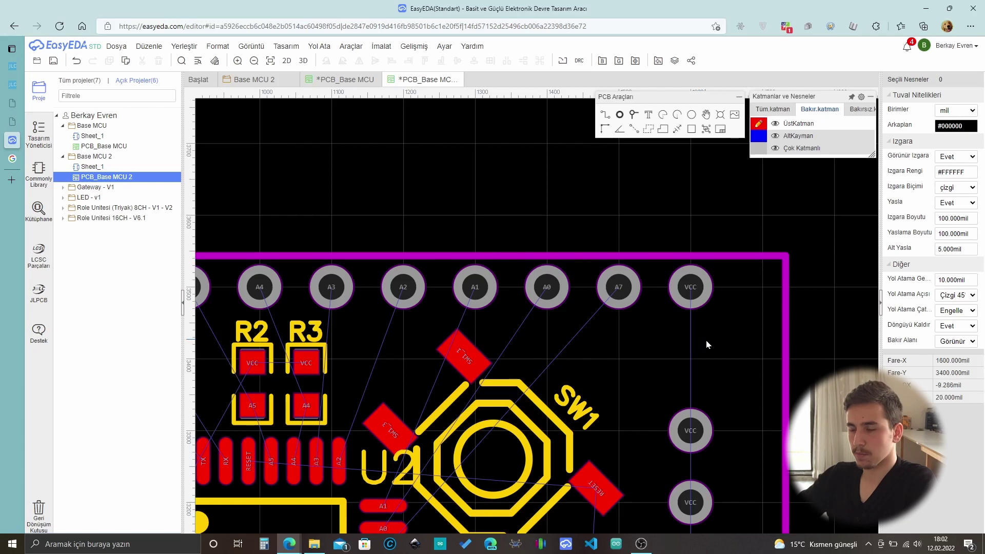
scroll(706, 340, down, 4)
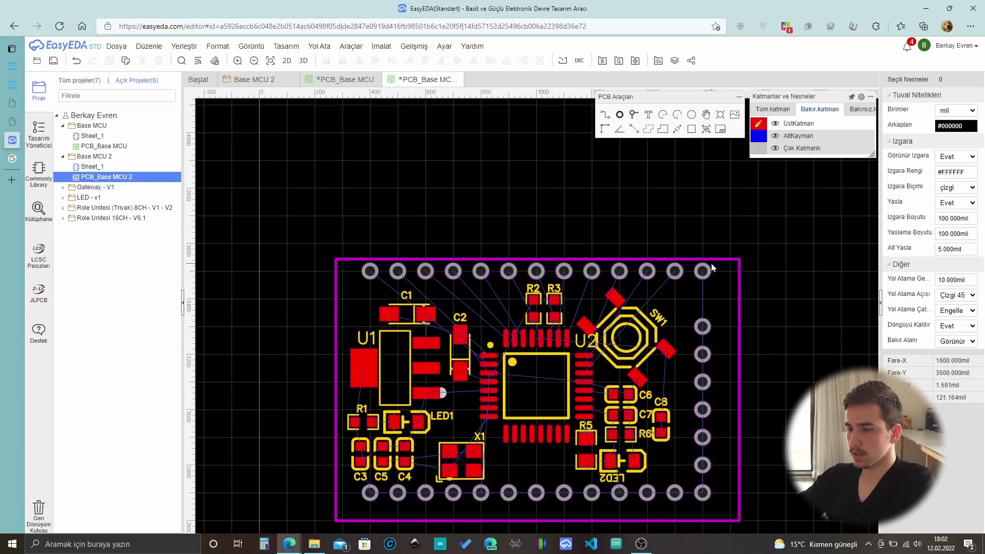
click(702, 271)
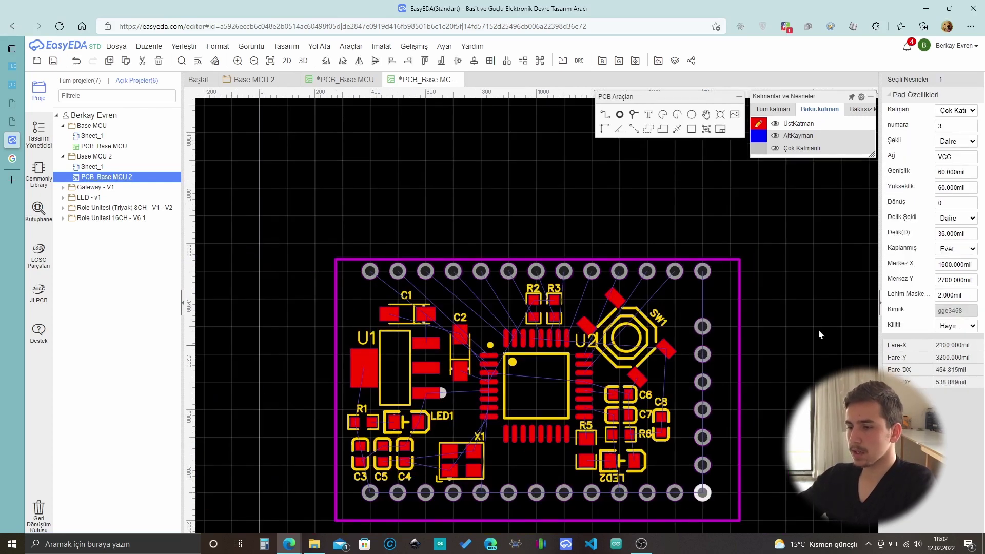
click(702, 270)
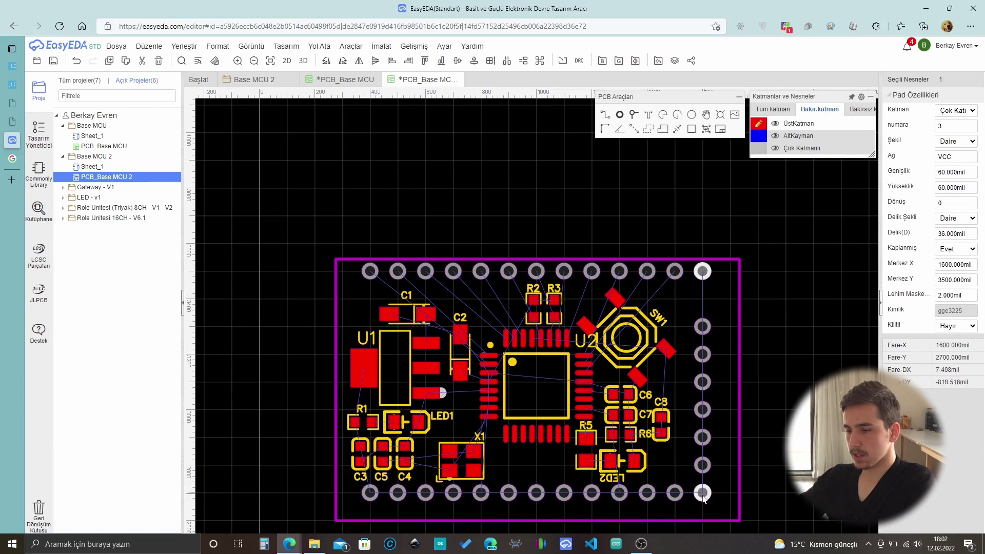
click(703, 496)
click(681, 318)
scroll(681, 318, up, 4)
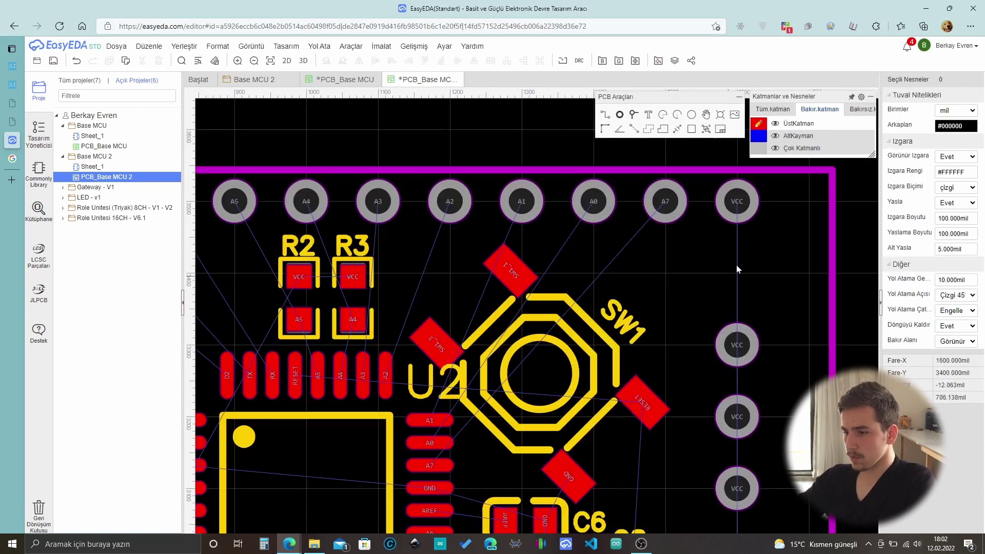
click(737, 205)
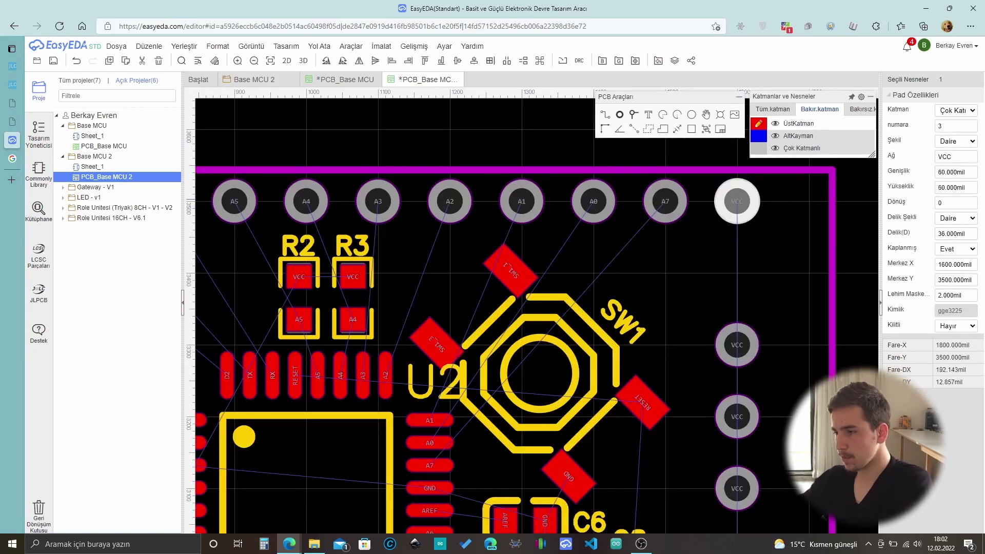
key(Return)
scroll(540, 365, down, 3)
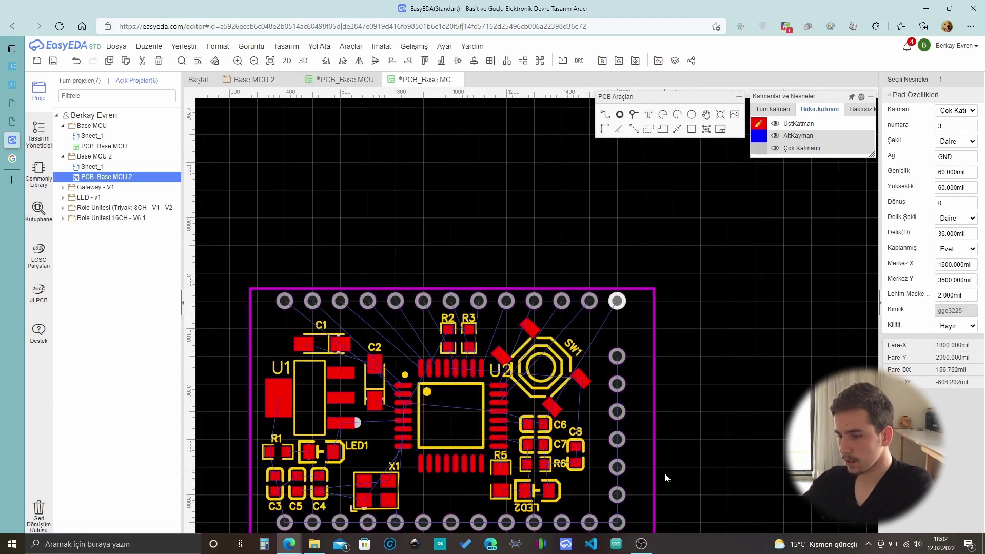
scroll(649, 530, up, 1)
Select the bottom-right VCC pad and compare the header against the FTDI pinout image.
click(608, 520)
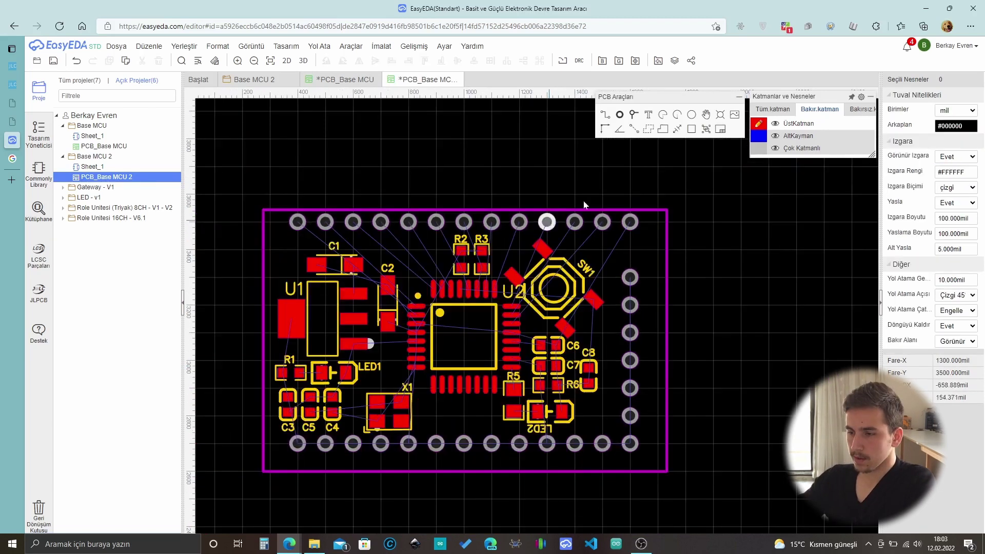
scroll(633, 237, up, 4)
scroll(627, 201, up, 5)
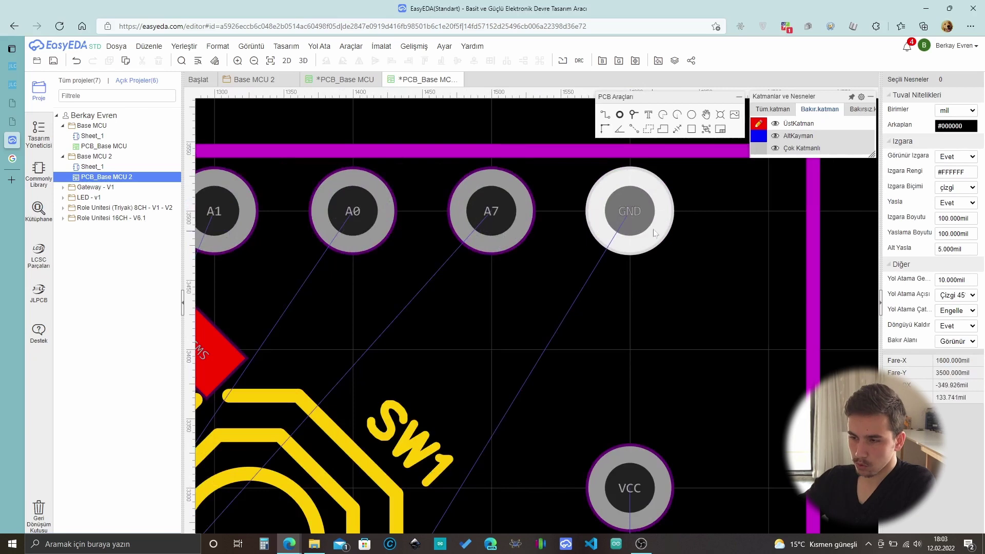
scroll(641, 201, down, 2)
scroll(645, 208, down, 3)
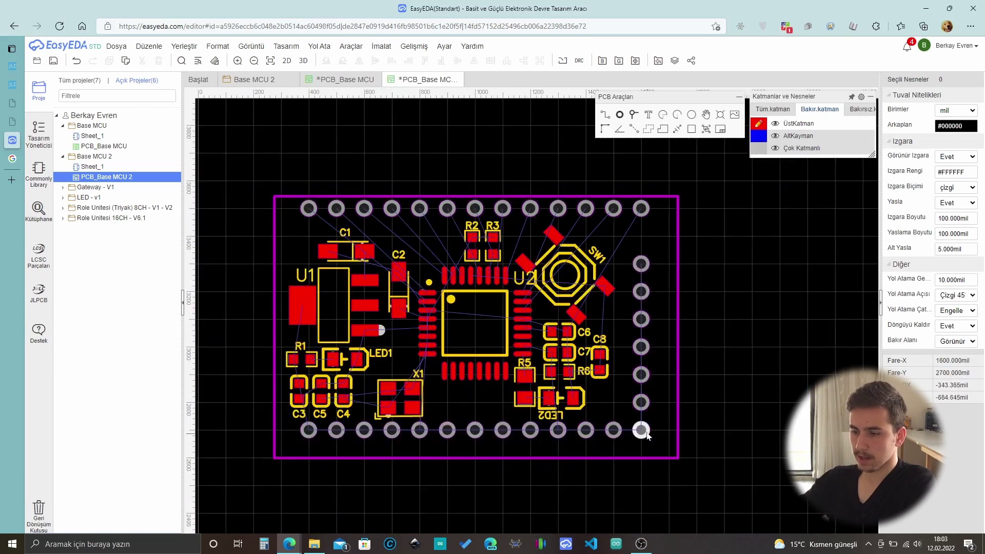
scroll(649, 411, up, 3)
scroll(654, 380, up, 2)
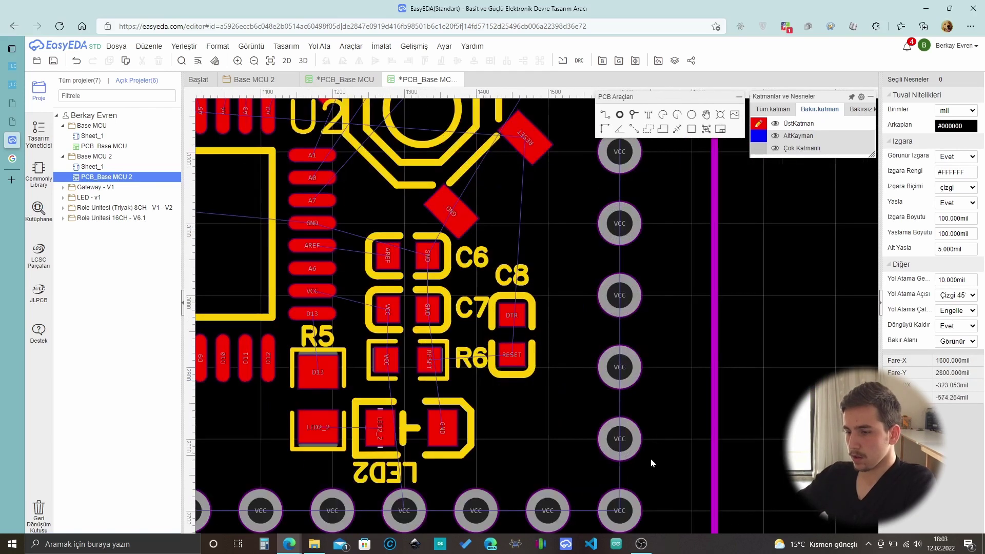
scroll(650, 458, down, 2)
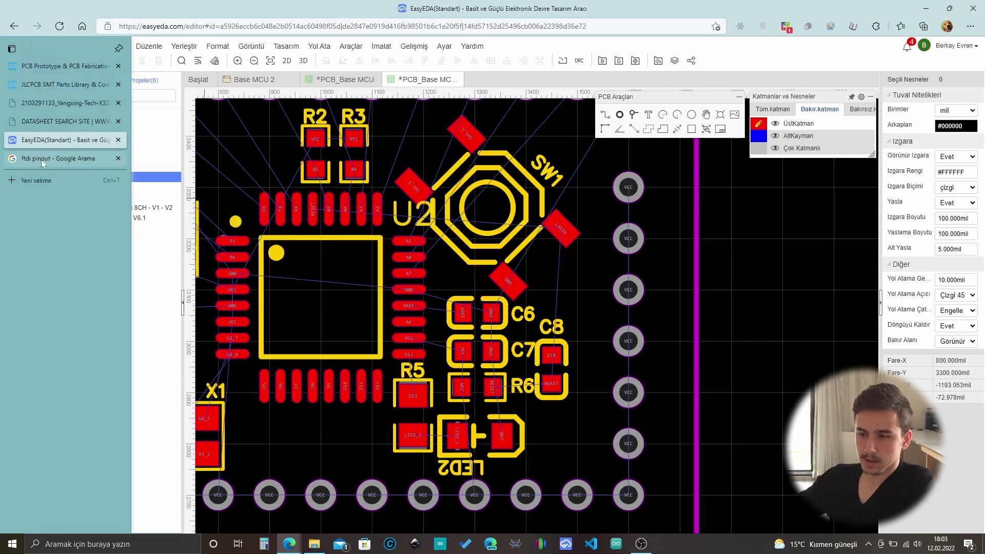
click(12, 158)
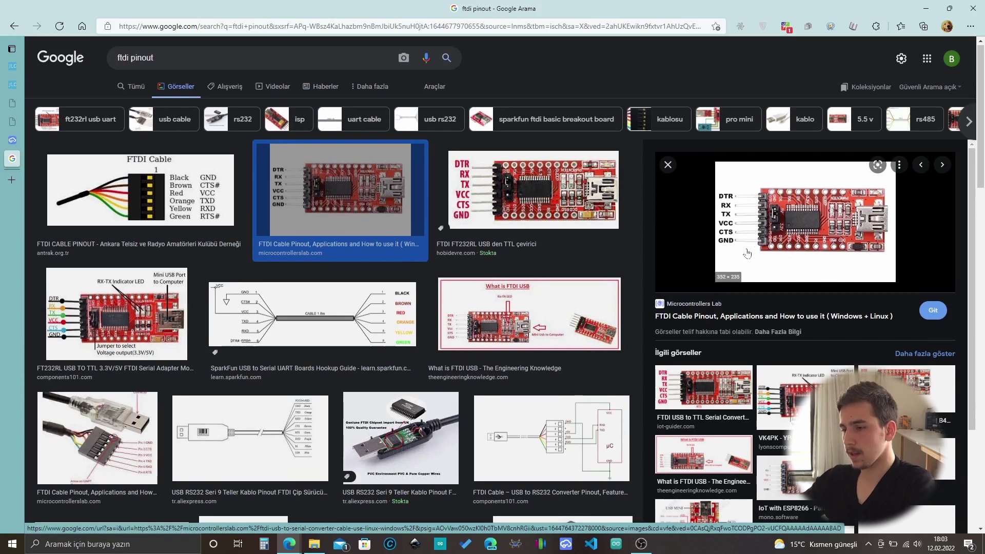
click(28, 141)
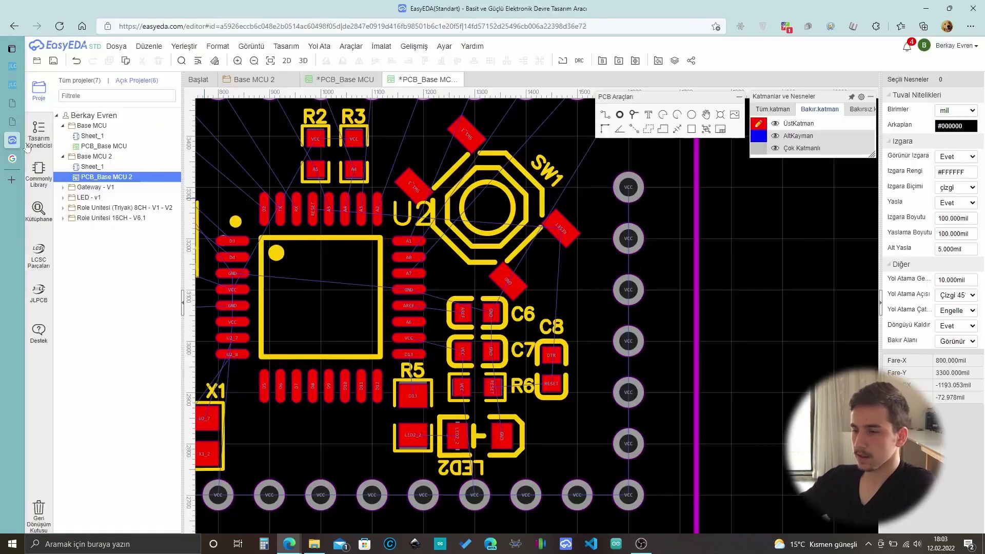
Set the pad just below the GND pad to GND too, then recheck the FTDI pinout image.
scroll(666, 195, up, 4)
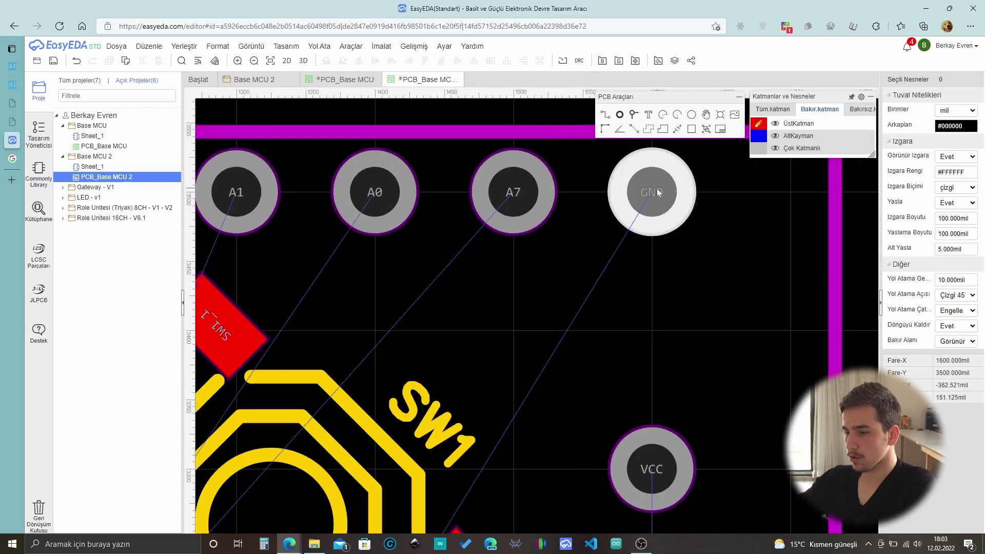
scroll(658, 193, down, 2)
click(660, 338)
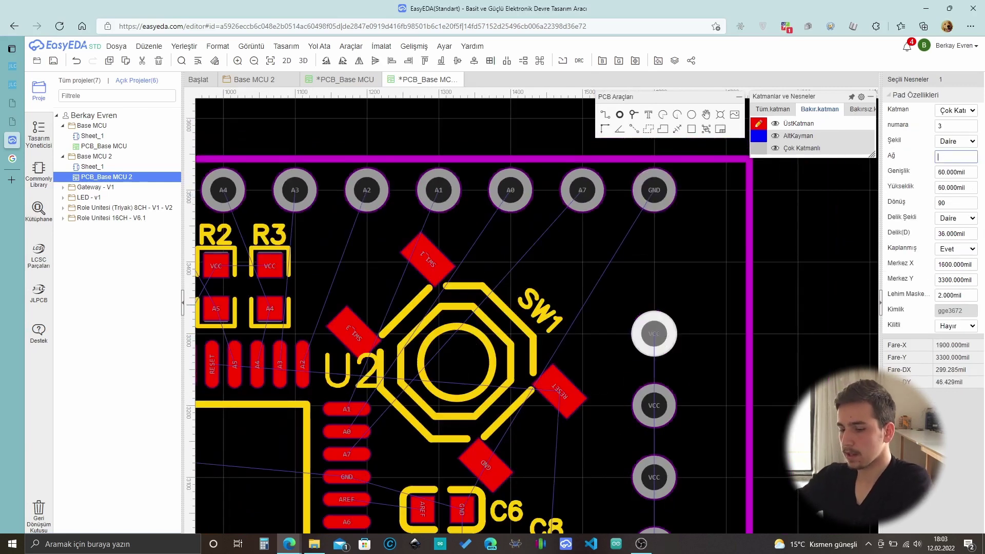
key(Return)
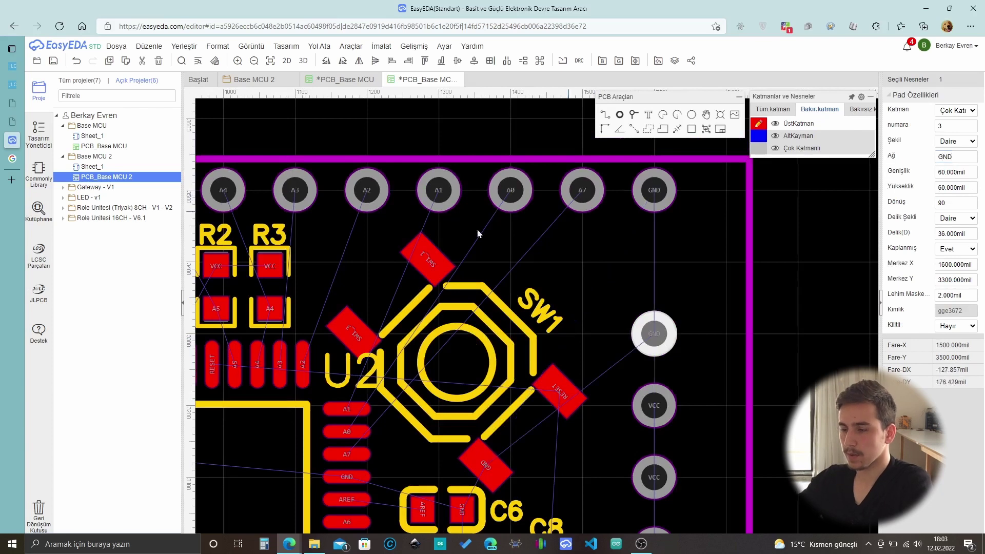
mouse_move(5, 225)
click(62, 158)
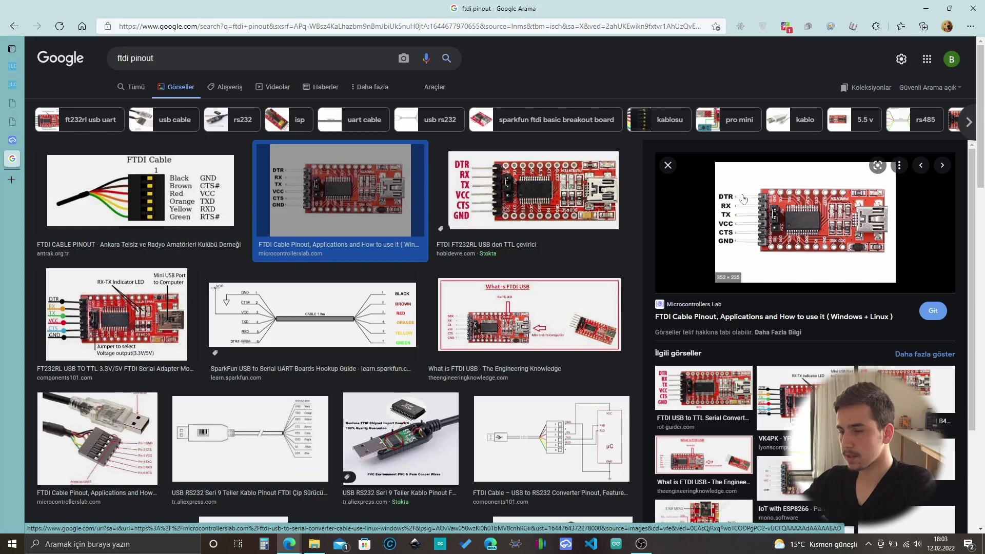
click(12, 140)
Set the net of the next header pad down to GND.
right_drag(774, 263, 792, 219)
click(672, 363)
click(955, 156)
text(GND)
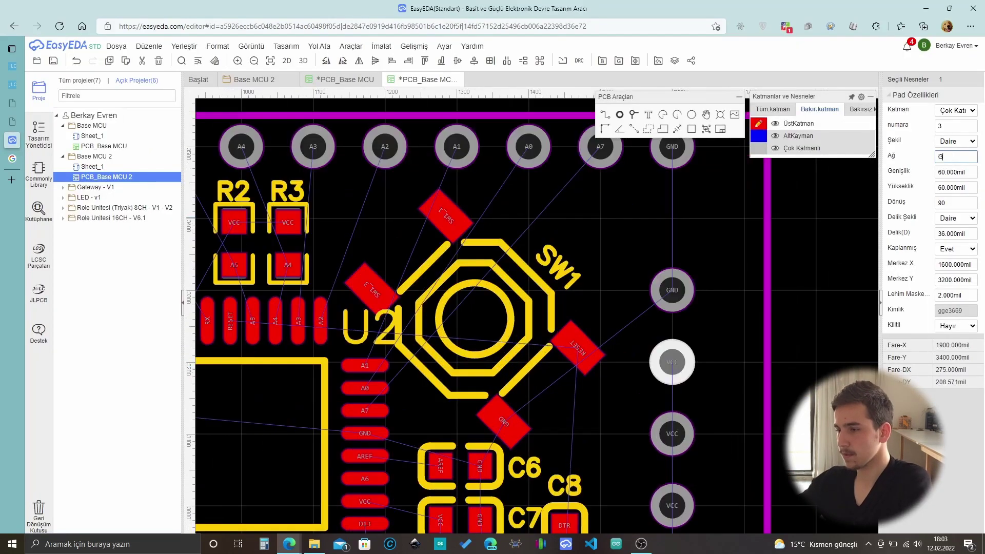
key(Return)
scroll(759, 410, up, 1)
right_drag(759, 493, 733, 246)
scroll(740, 448, down, 3)
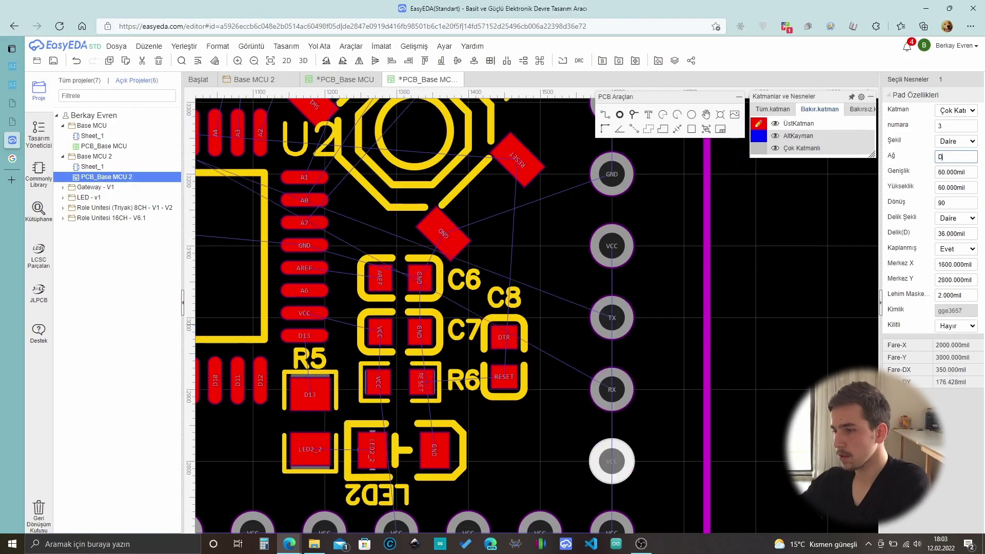
scroll(691, 465, up, 1)
scroll(691, 464, down, 1)
Rename the first bottom-row VCC pads' nets to A6 and D13.
click(641, 450)
scroll(619, 438, down, 2)
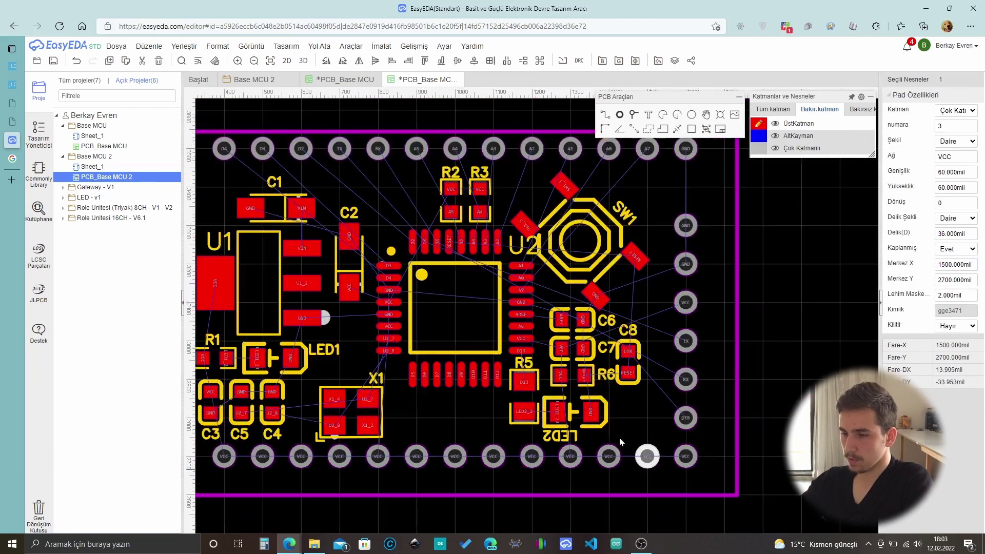
scroll(526, 336, up, 2)
scroll(641, 361, down, 2)
scroll(757, 469, up, 4)
click(955, 157)
text(A6)
key(Return)
scroll(736, 447, down, 1)
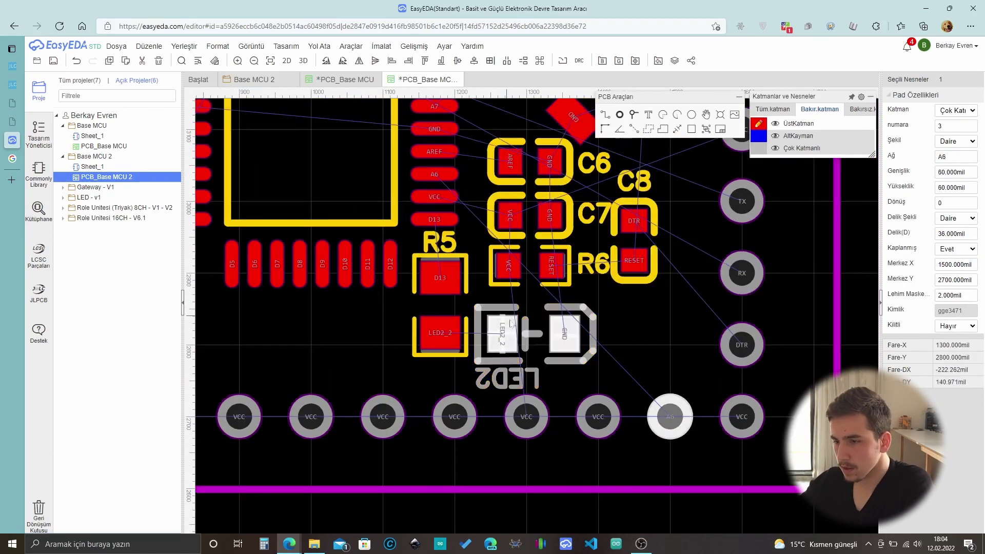
click(599, 419)
key(a)
key(Return)
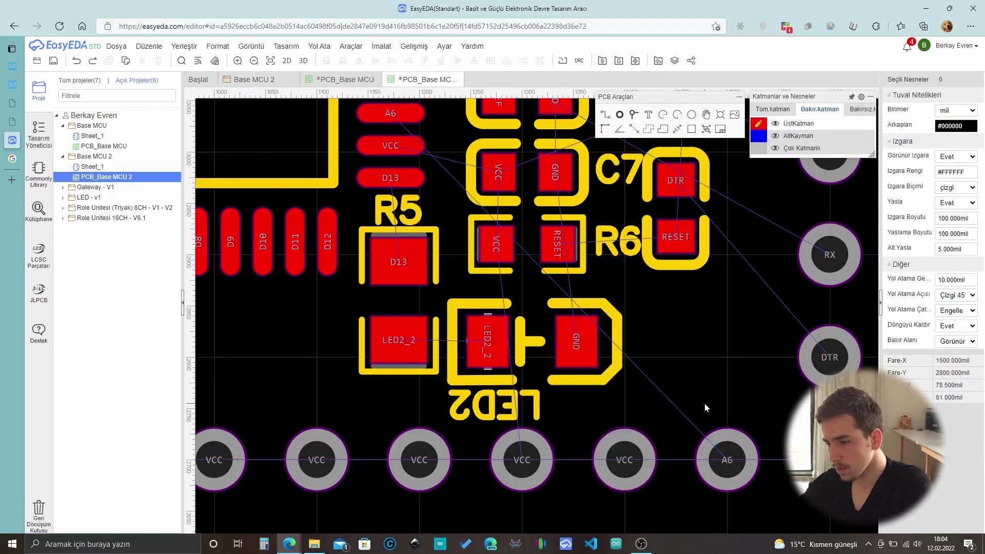
Assign nets D12, D11 and D10 to the next bottom-row pads leftward.
click(514, 468)
text(D12)
key(Return)
click(411, 468)
text(D11)
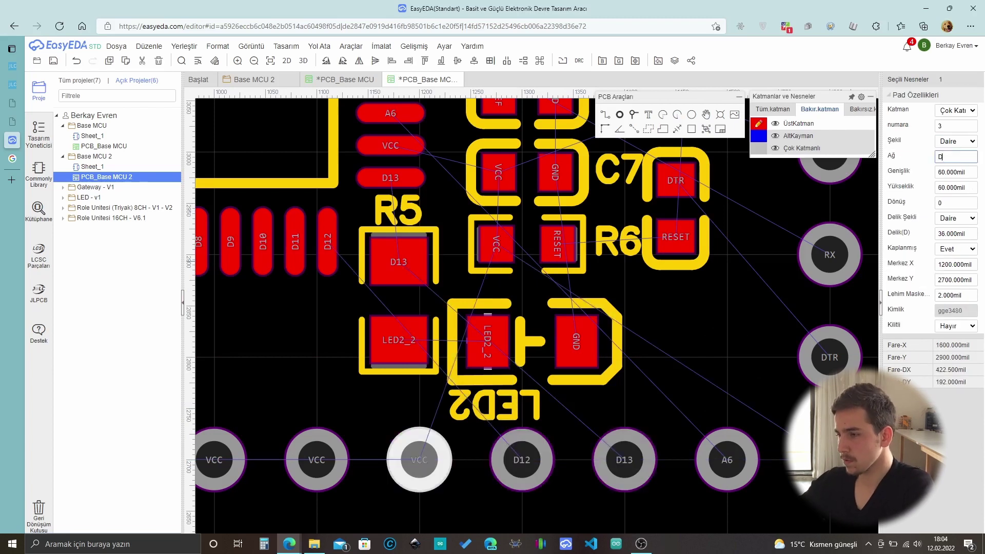
click(309, 469)
text(D10)
key(Return)
Assign nets D9, D8 and D7 to the following bottom-row pads.
right_drag(204, 470, 428, 446)
click(428, 449)
text(D9)
key(Return)
click(335, 450)
text(D8)
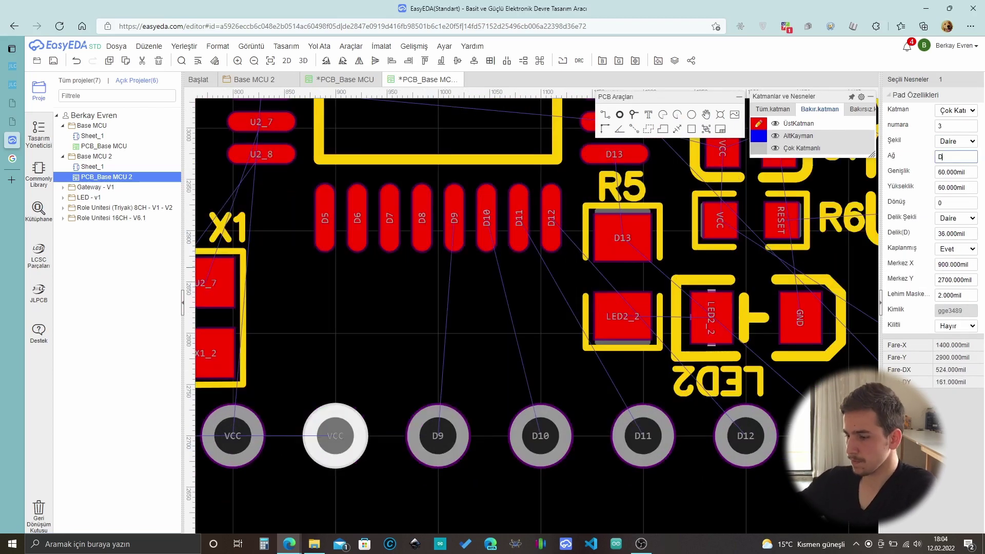
key(Return)
click(232, 450)
text(D7)
Assign nets D6 and D5 to the next two bottom-row pads.
right_drag(230, 436, 477, 455)
click(378, 456)
text(D6)
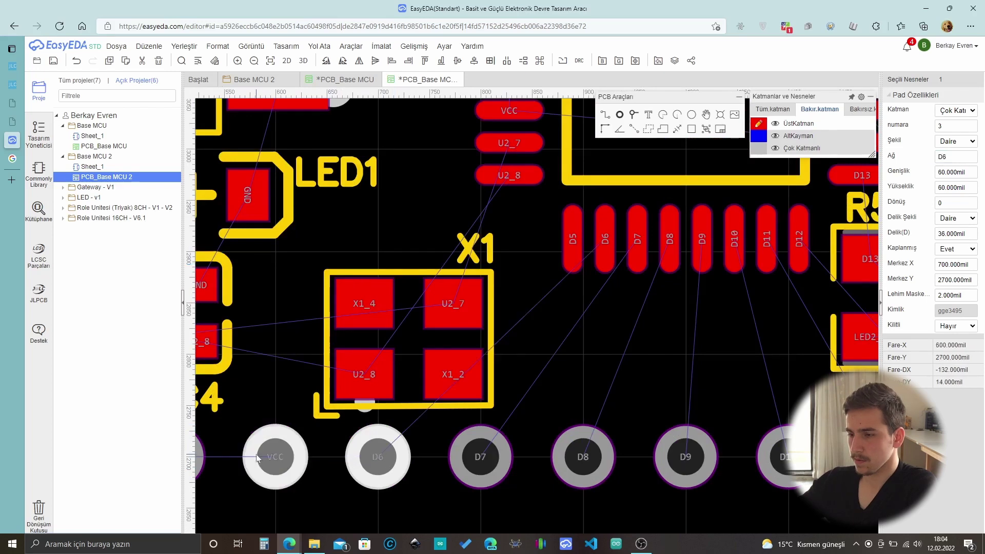
click(275, 456)
text(D5)
key(Return)
Bring the lower-left header pads into view and select the VCC pad left of D5.
right_drag(584, 204, 688, 332)
scroll(689, 332, up, 3)
scroll(689, 332, down, 4)
scroll(512, 466, up, 3)
right_drag(512, 467, 520, 490)
scroll(525, 486, down, 2)
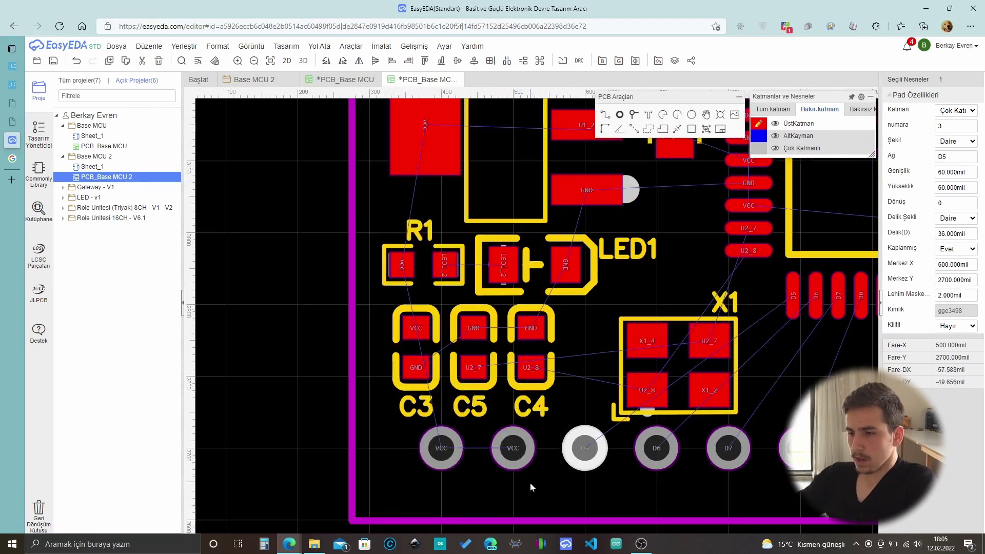
scroll(514, 455, up, 2)
click(557, 497)
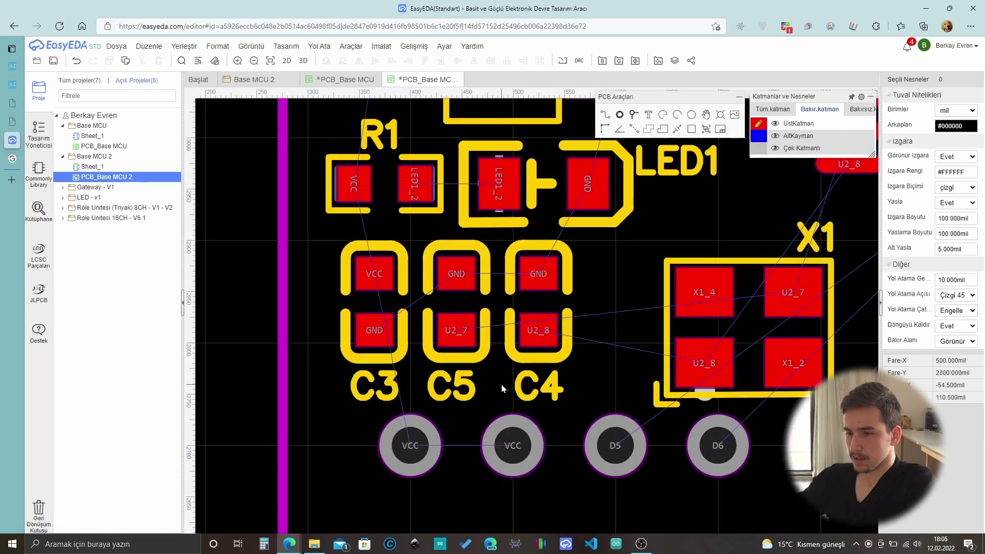
click(513, 444)
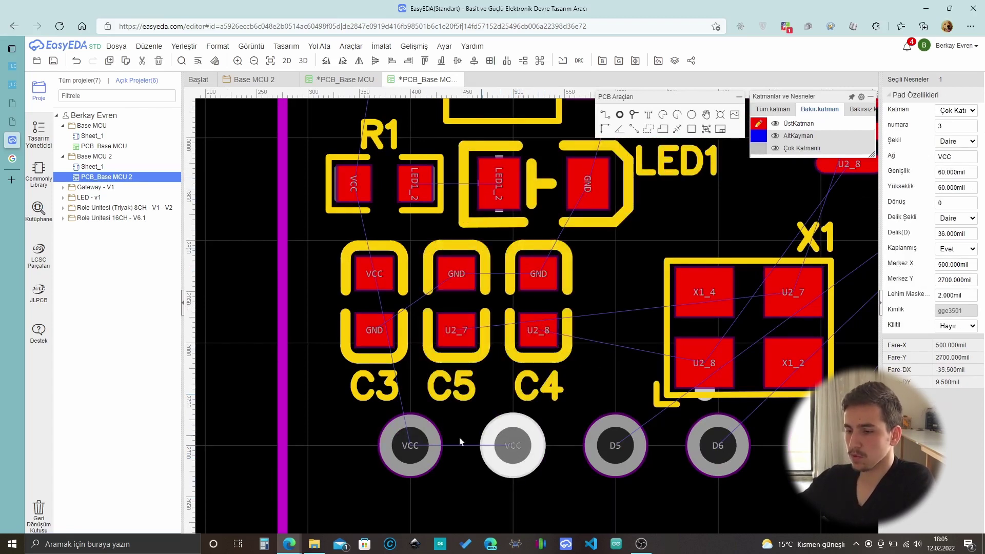
click(469, 476)
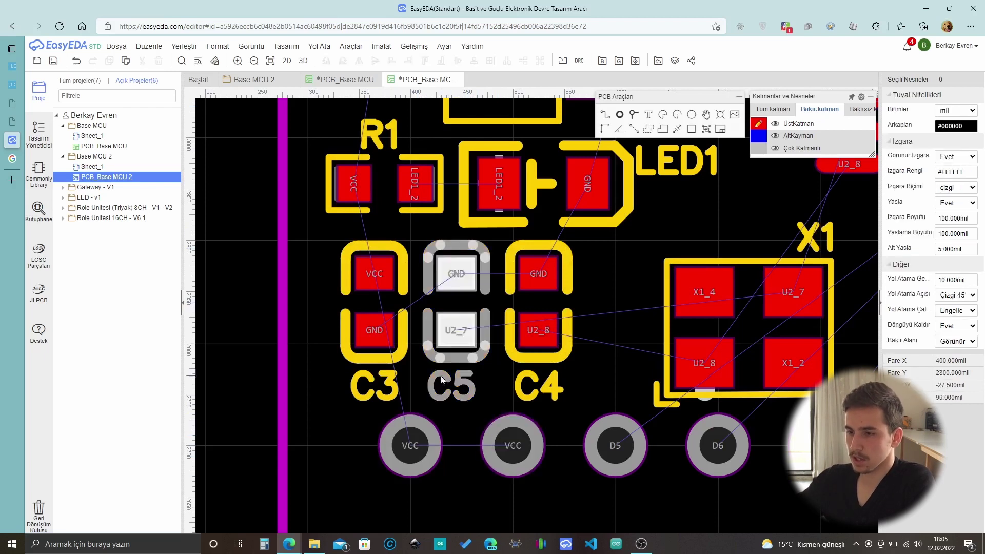
Select the first two bottom header pins to inspect their net properties.
click(410, 445)
scroll(410, 448, down, 2)
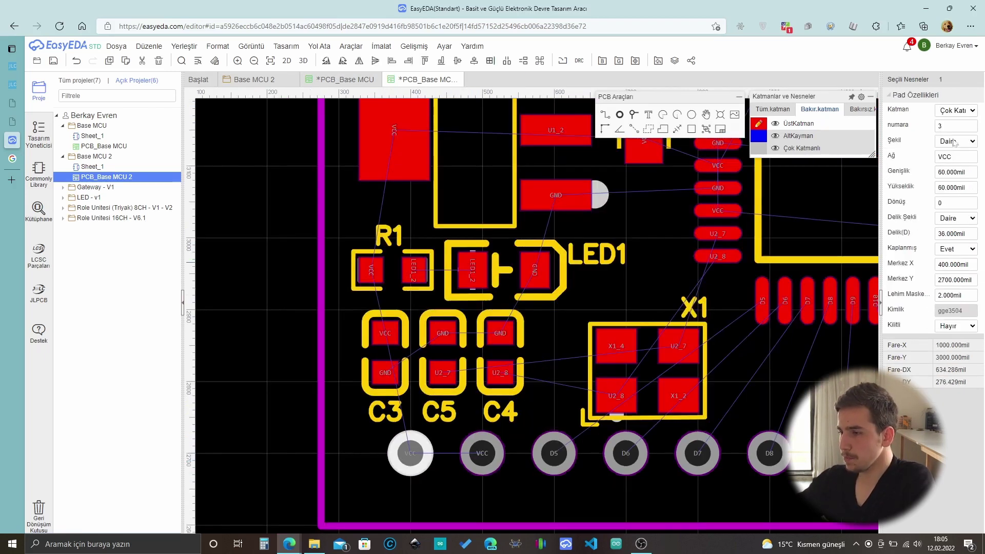
click(484, 446)
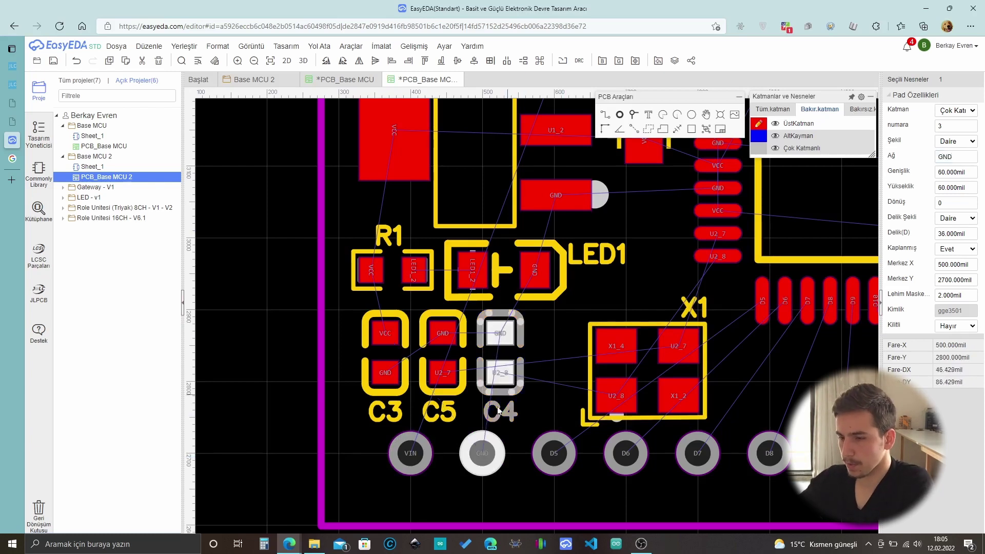
scroll(497, 398, up, 2)
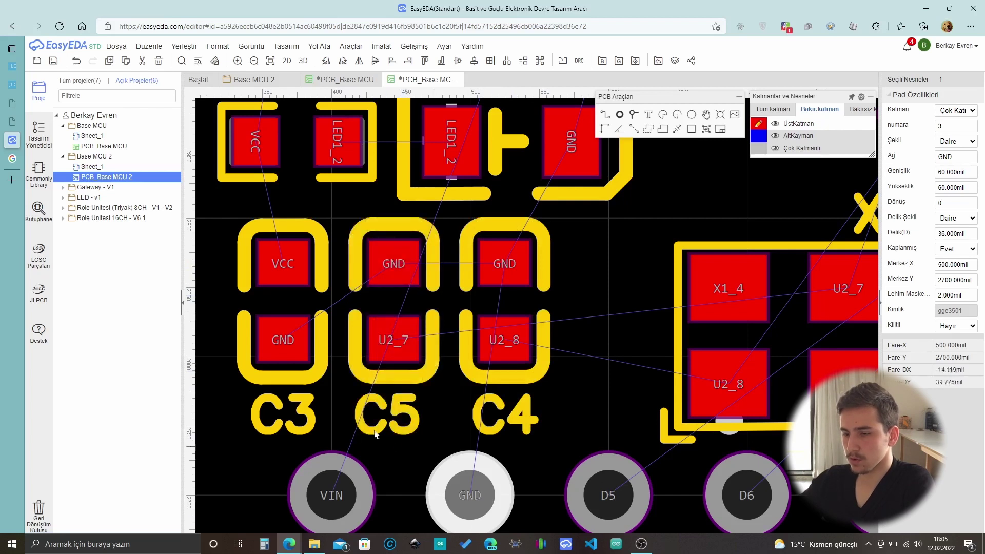
scroll(404, 423, down, 3)
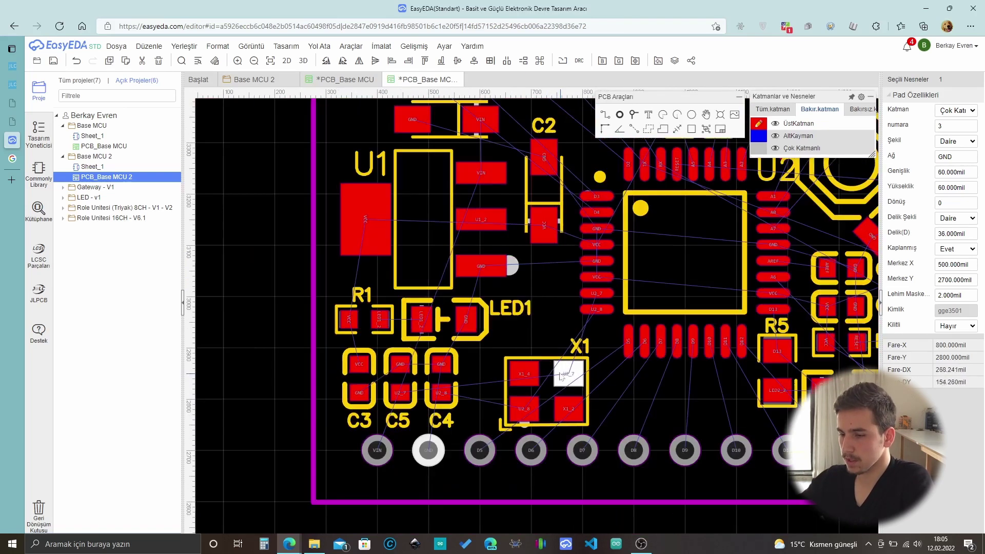
scroll(560, 376, up, 3)
Undo crystal X1's last move, then reposition it left beside C4.
click(568, 372)
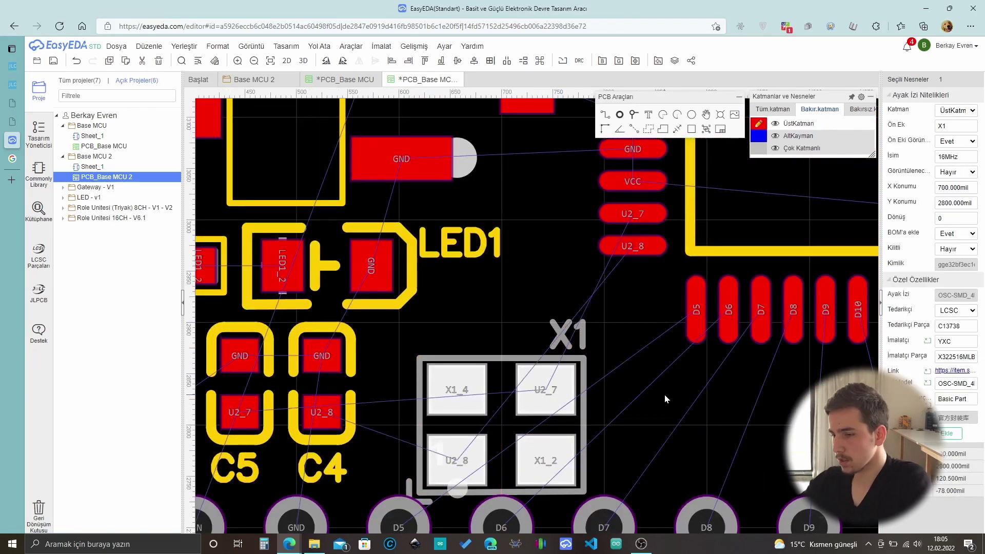
key(ctrl+z)
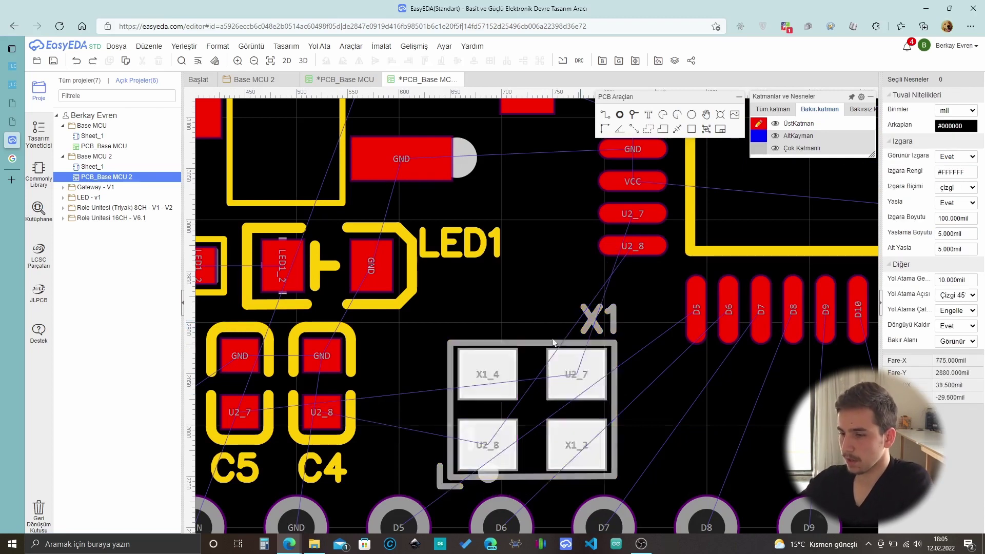
drag(549, 341, 560, 308)
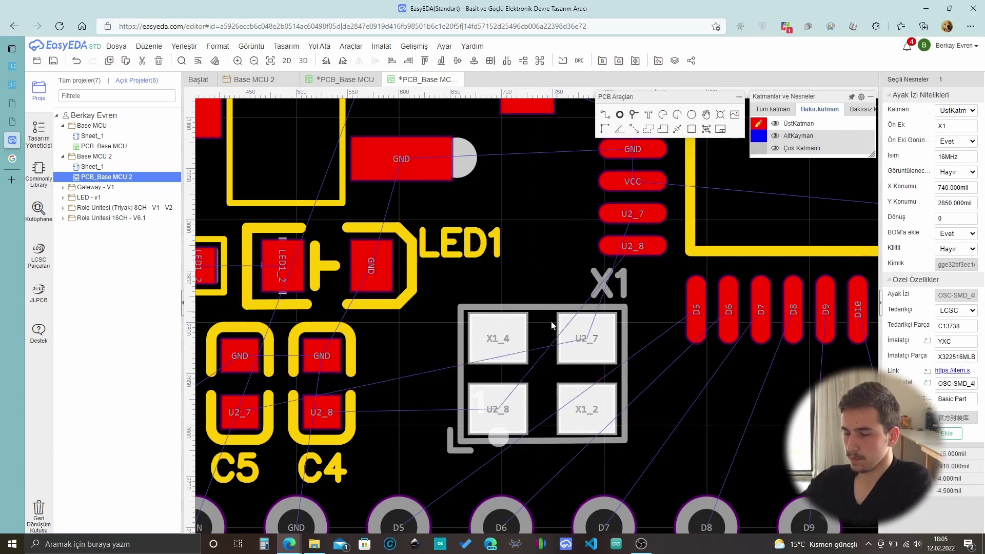
scroll(524, 430, down, 5)
click(534, 484)
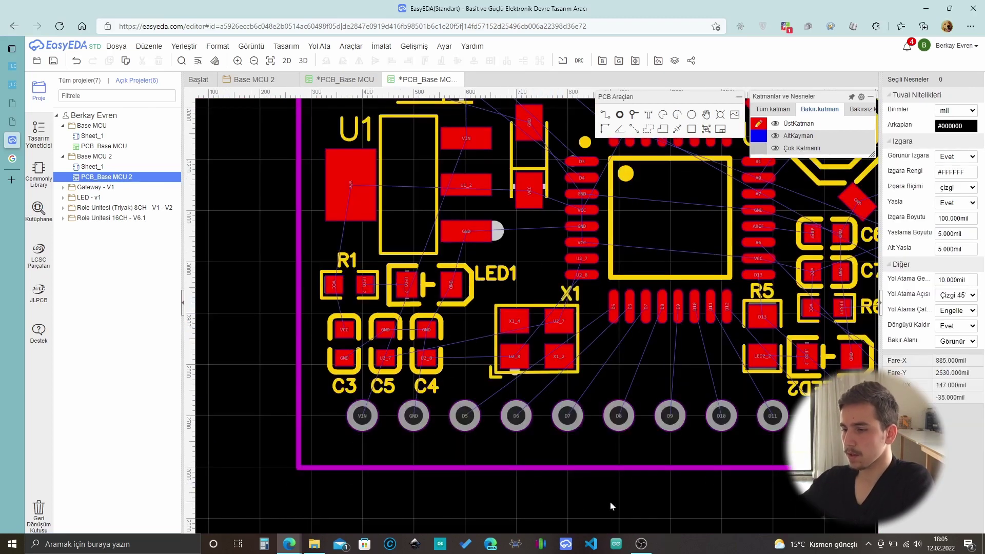
scroll(569, 415, up, 4)
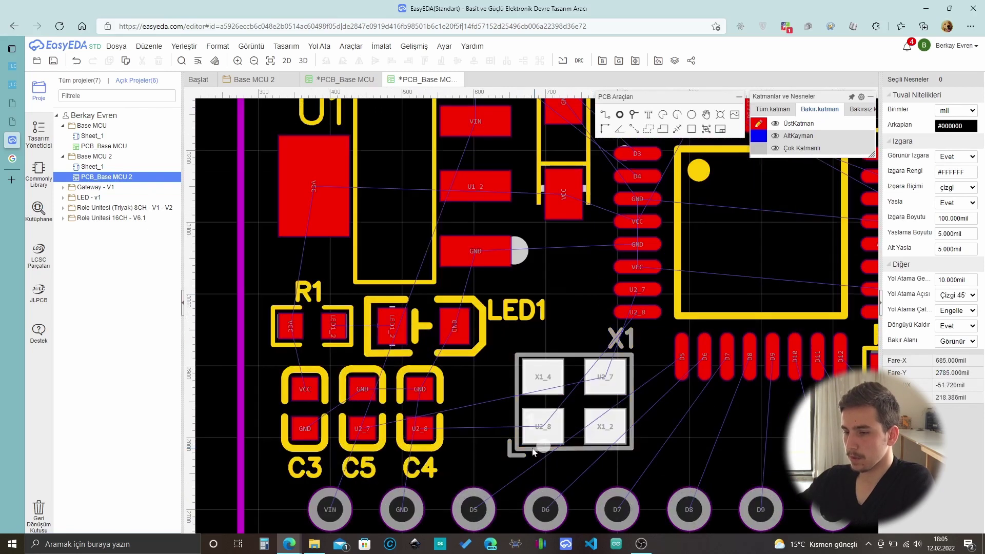
drag(533, 451, 504, 450)
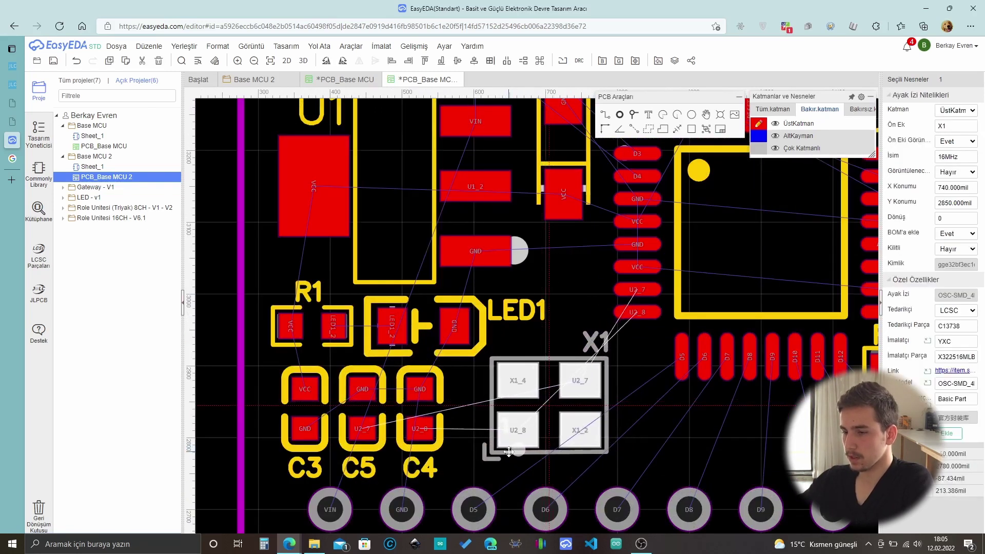
scroll(310, 413, down, 2)
Place the X1 silkscreen label just above the crystal.
click(592, 339)
drag(499, 356, 497, 360)
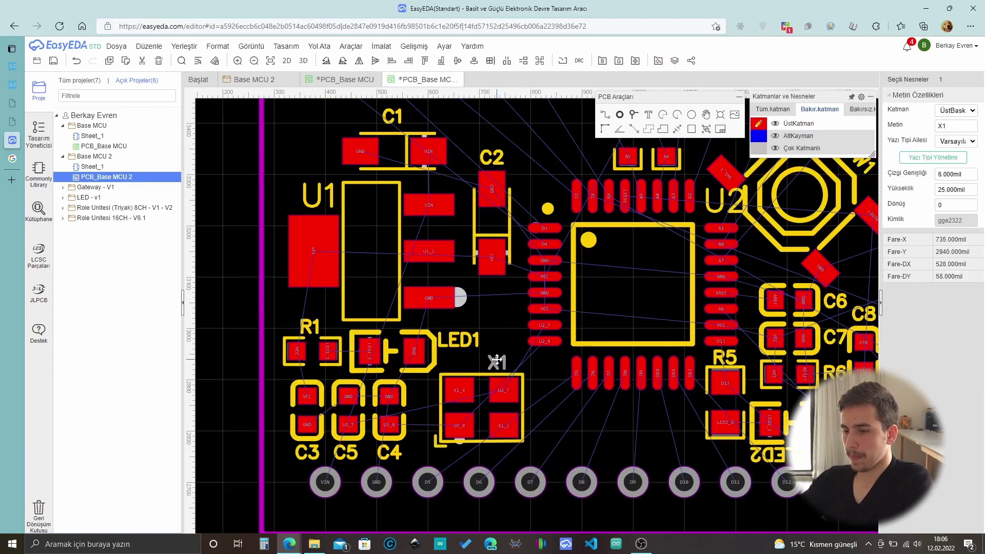
scroll(491, 397, down, 3)
scroll(579, 365, up, 2)
Pull the board outline's right edge in toward the components.
click(821, 343)
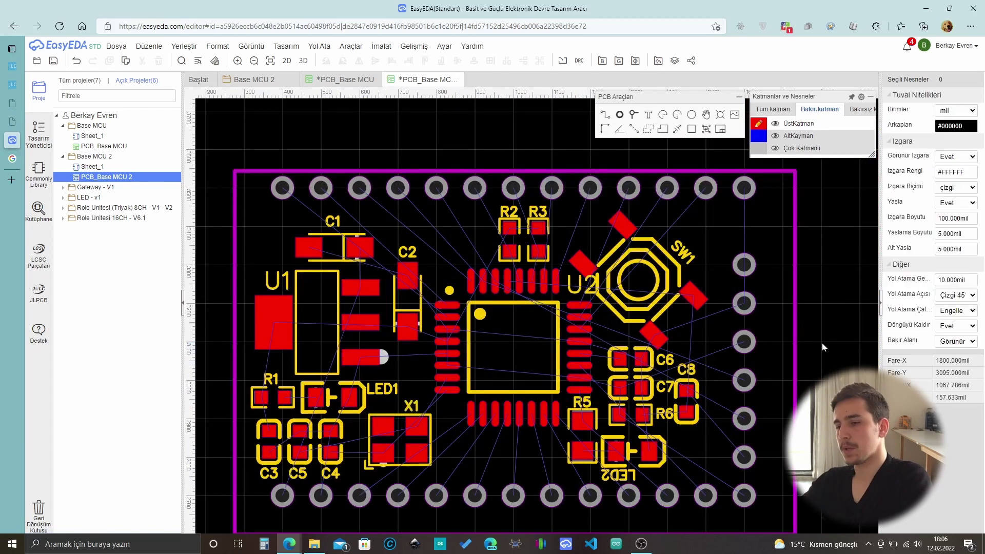
scroll(533, 211, up, 3)
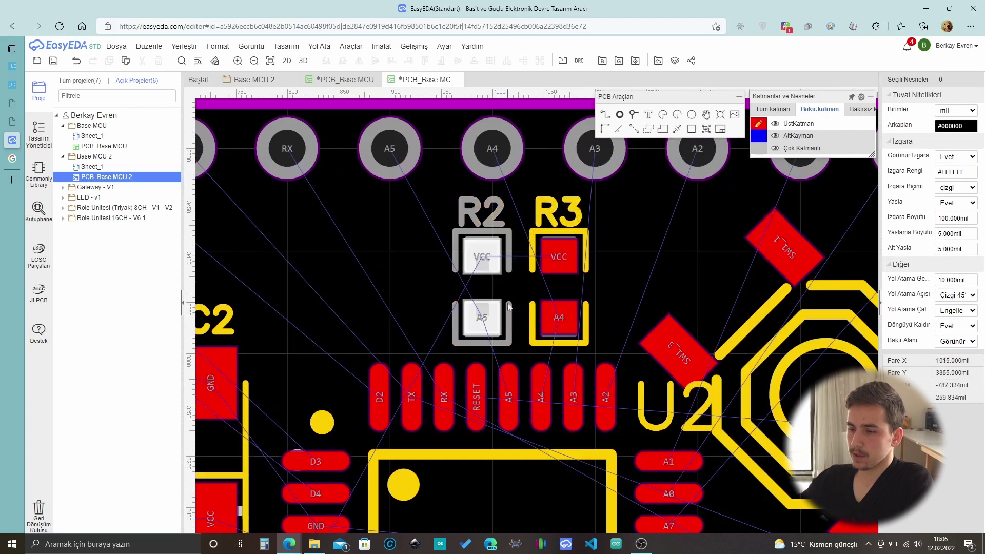
scroll(505, 347, down, 4)
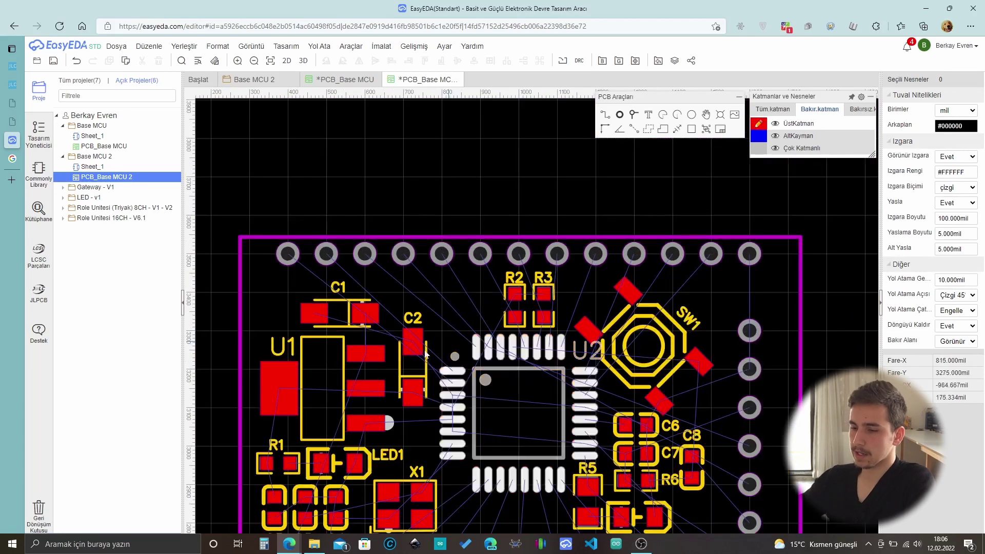
scroll(345, 337, up, 1)
scroll(487, 343, down, 3)
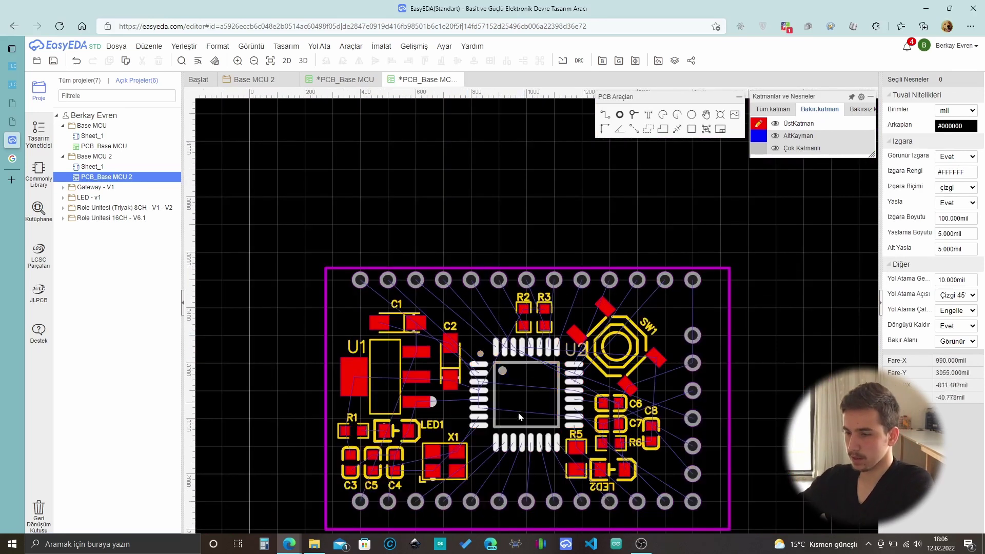
scroll(510, 441, up, 1)
click(736, 366)
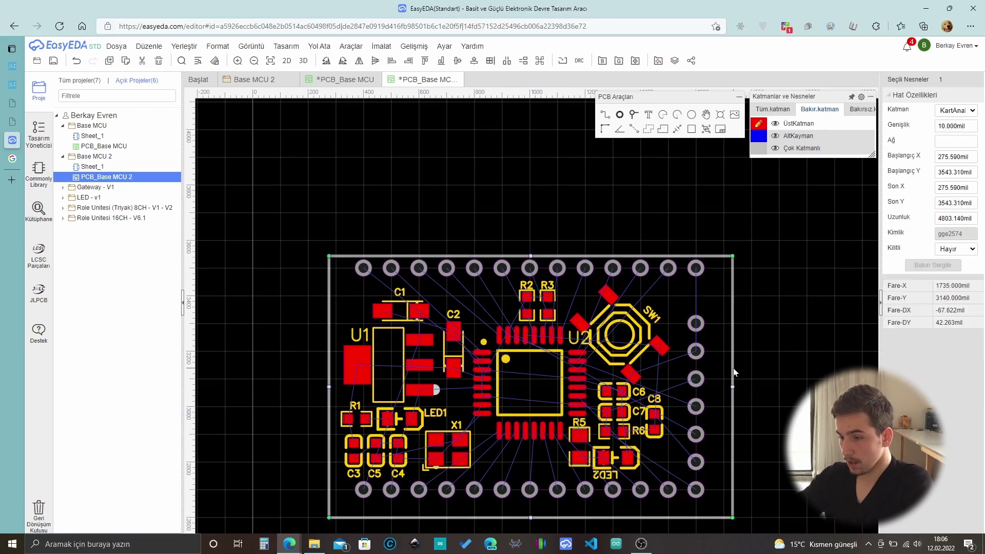
scroll(734, 375, up, 1)
scroll(735, 376, up, 2)
drag(733, 392, 683, 401)
scroll(688, 402, down, 5)
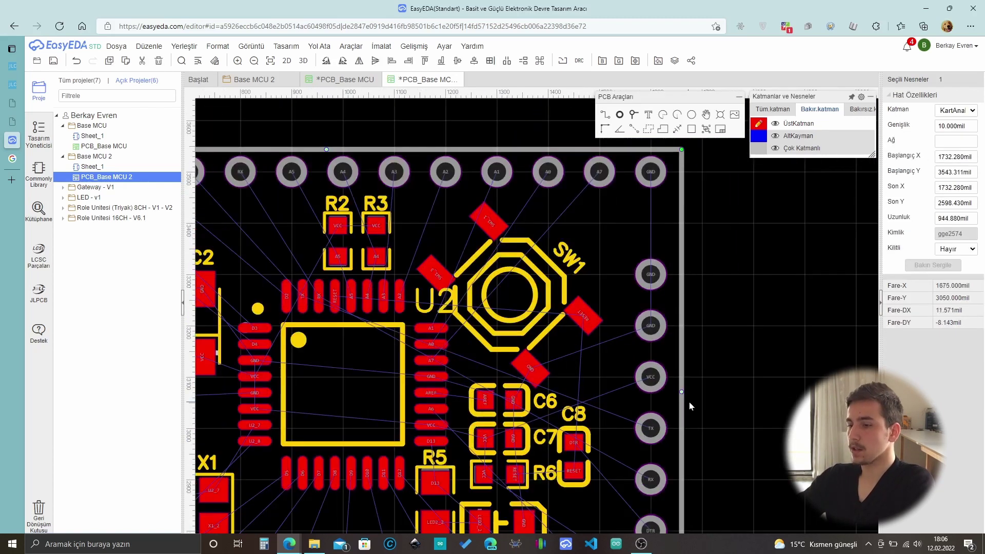
scroll(527, 509, up, 3)
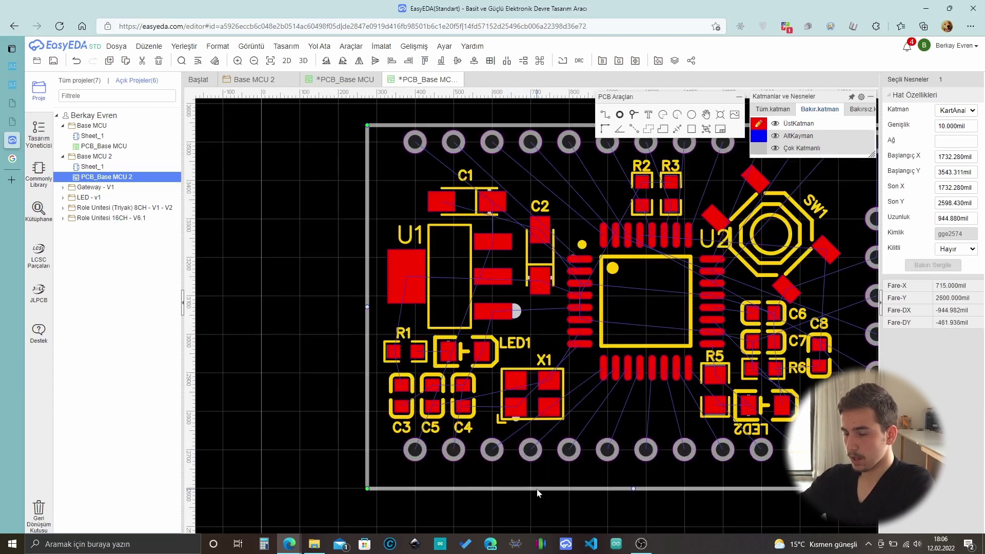
Raise the bottom board edge toward the pins and rejoin the left edge to close the outline.
drag(536, 492, 539, 475)
click(366, 275)
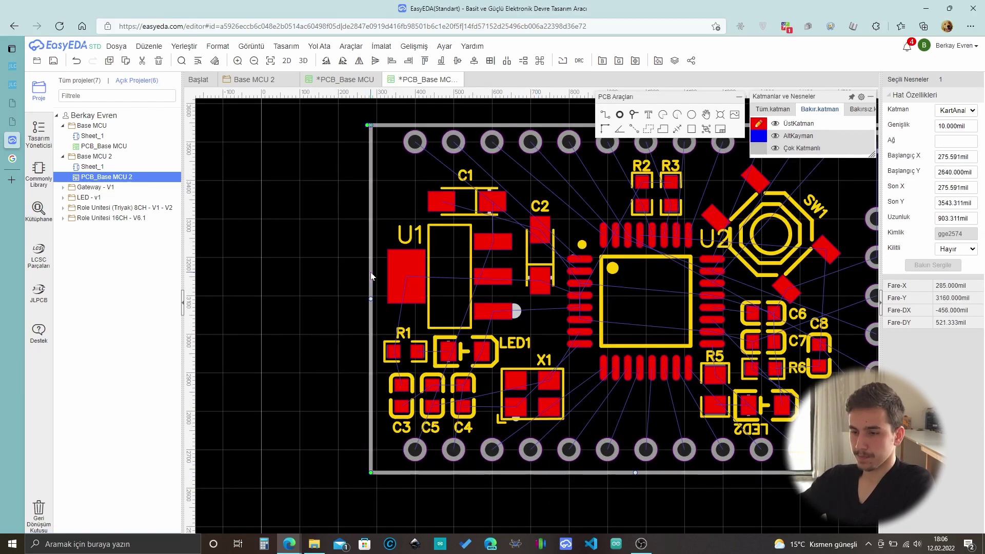
drag(366, 273, 367, 275)
scroll(532, 437, down, 2)
scroll(573, 381, up, 5)
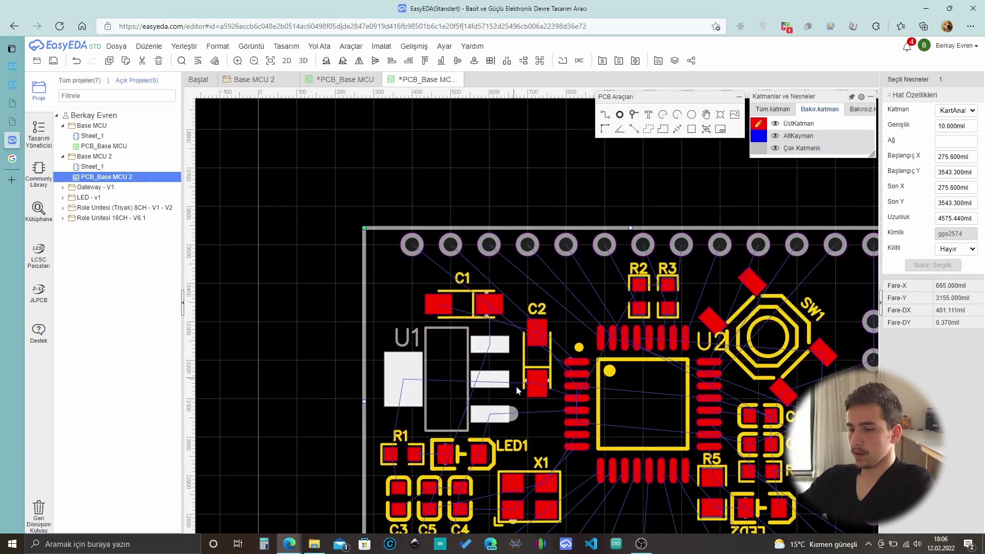
scroll(611, 368, down, 1)
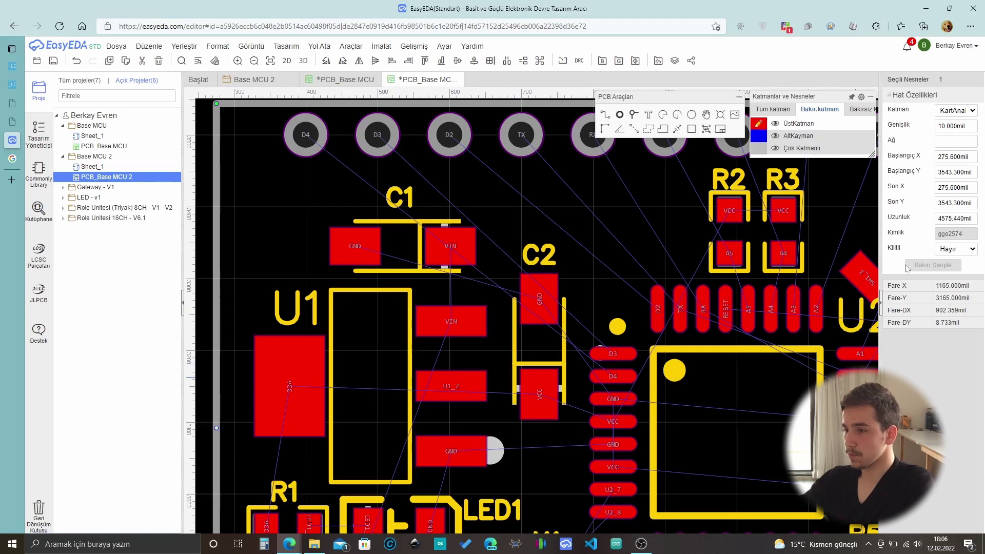
click(288, 211)
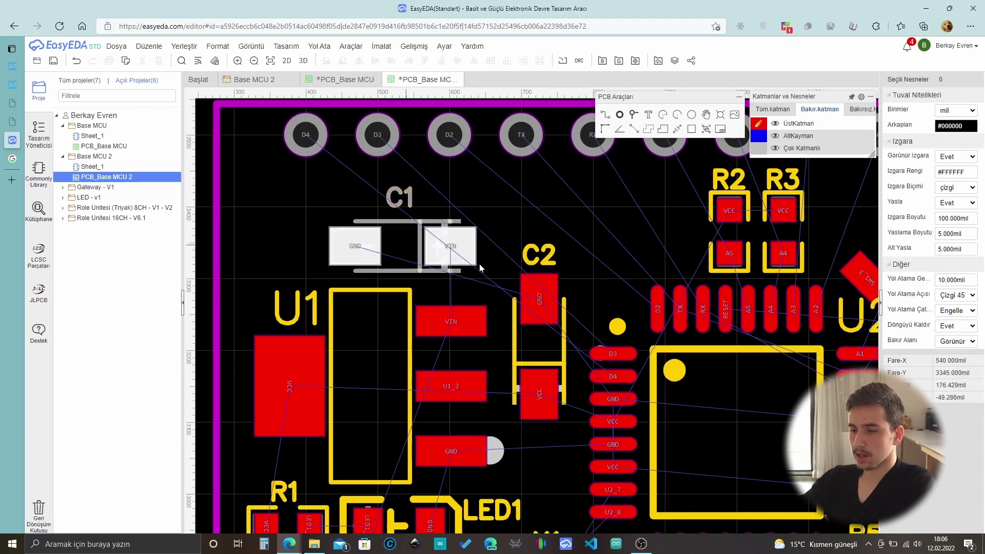
click(606, 115)
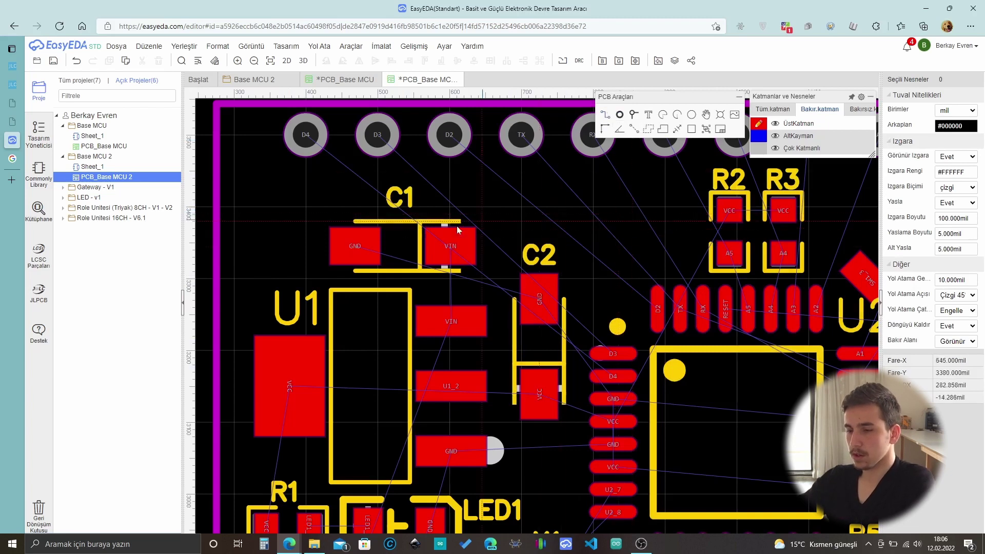
click(267, 231)
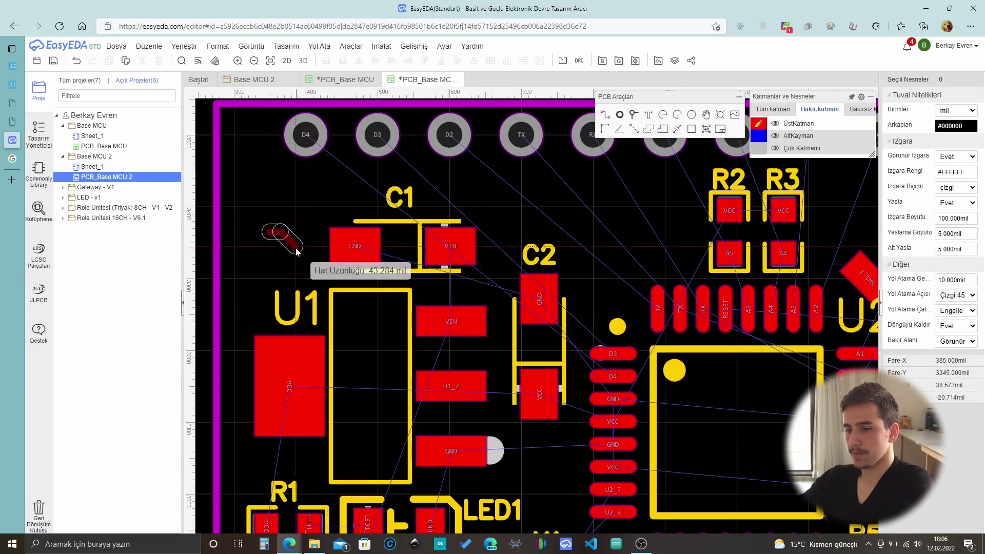
key(Escape)
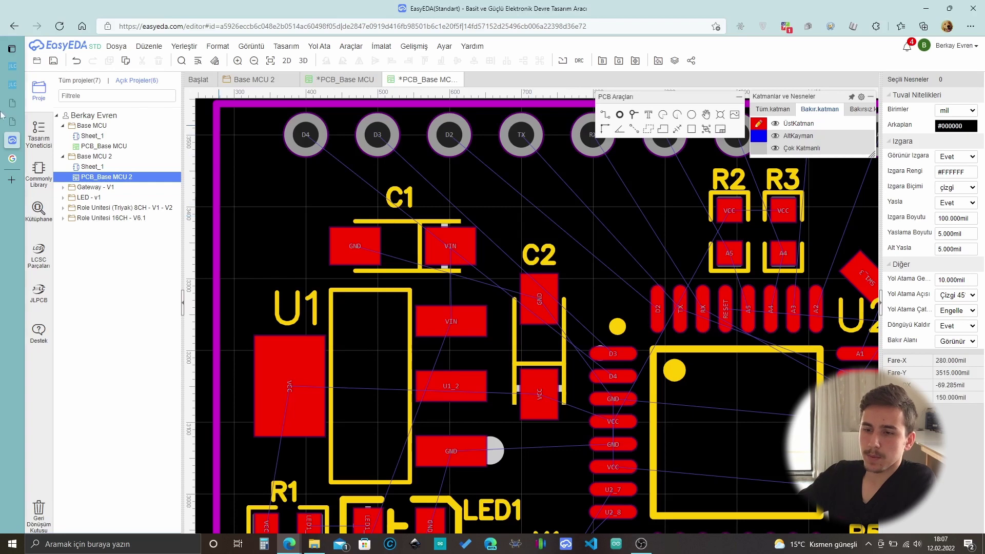
Open JLCPCB's capabilities page and expand the Minimum trace width and spacing details.
click(12, 66)
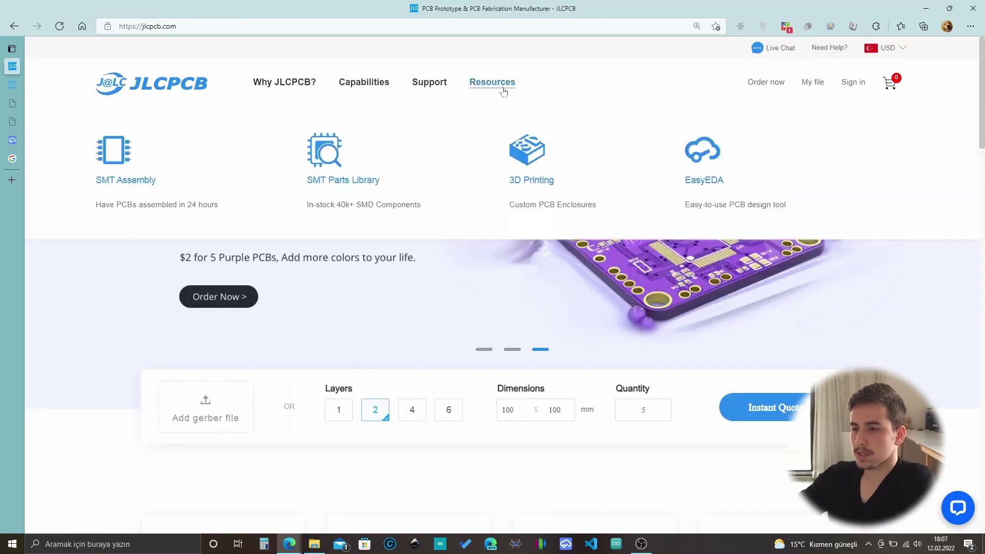
click(367, 92)
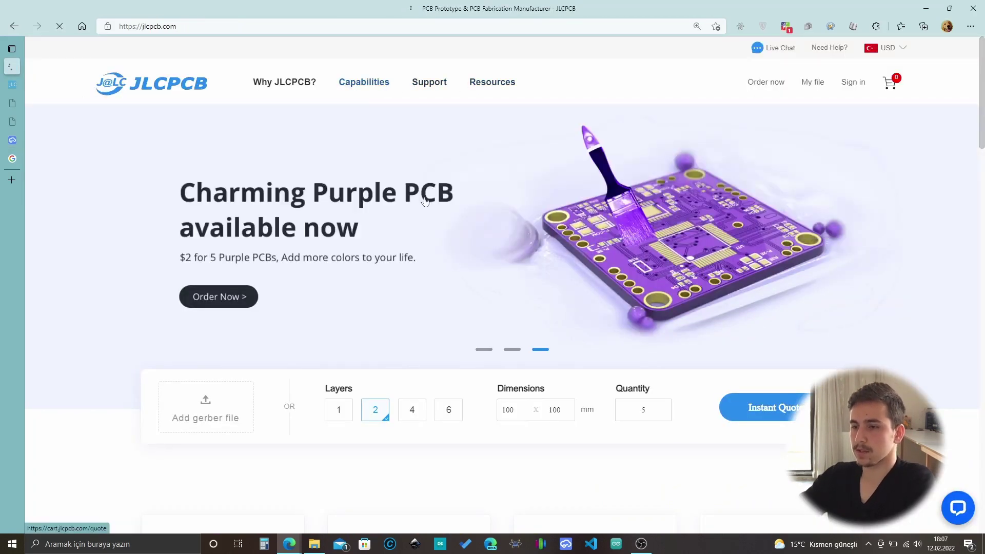
scroll(444, 283, down, 9)
scroll(444, 282, down, 12)
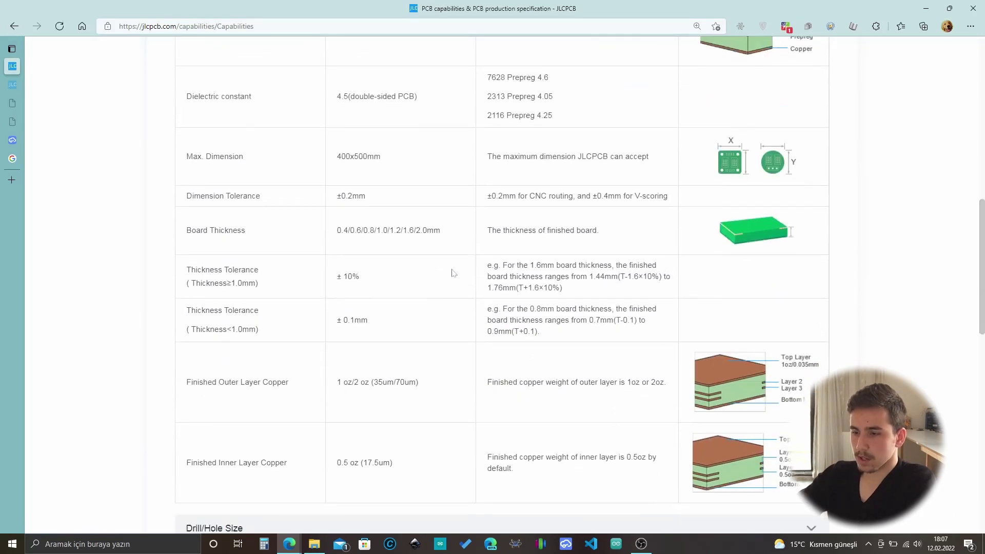
scroll(284, 290, up, 3)
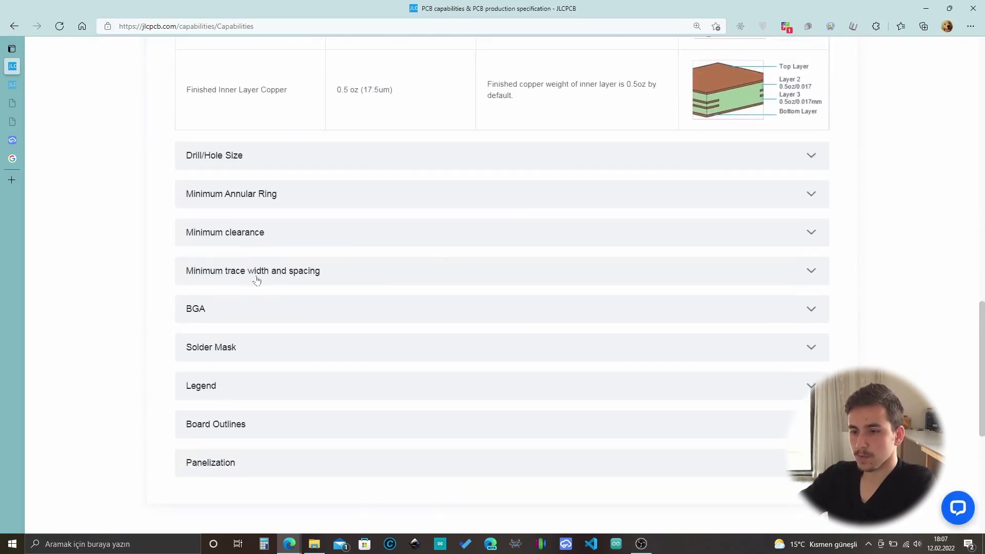
click(289, 277)
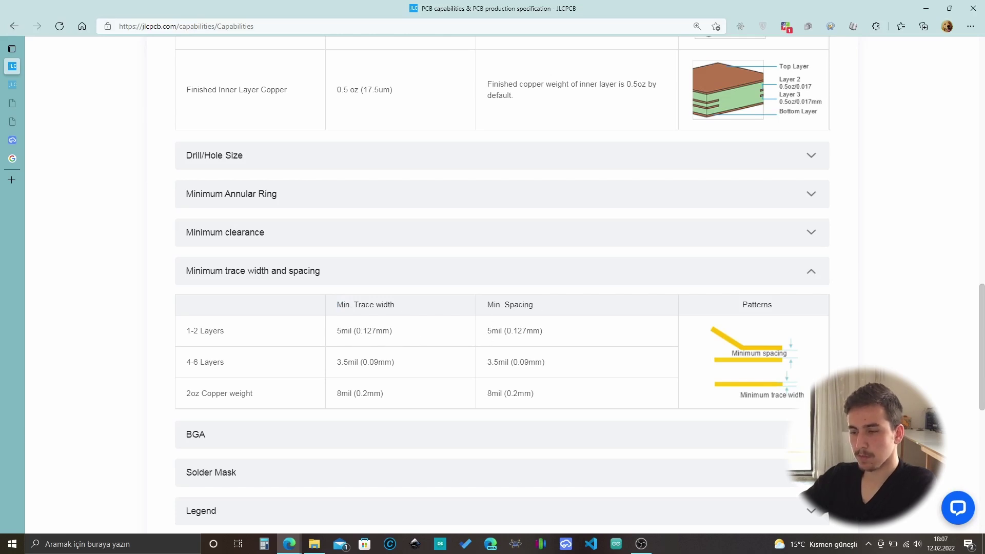
Note the 5 mil limits for 1-2 layers and the 4-6 layer values, then return to EasyEDA.
double_click(495, 330)
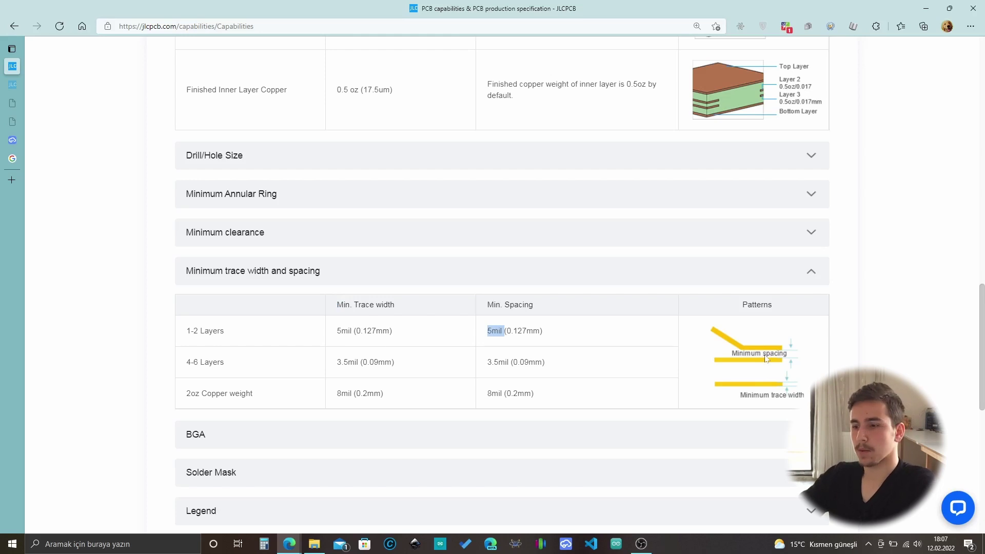
click(658, 348)
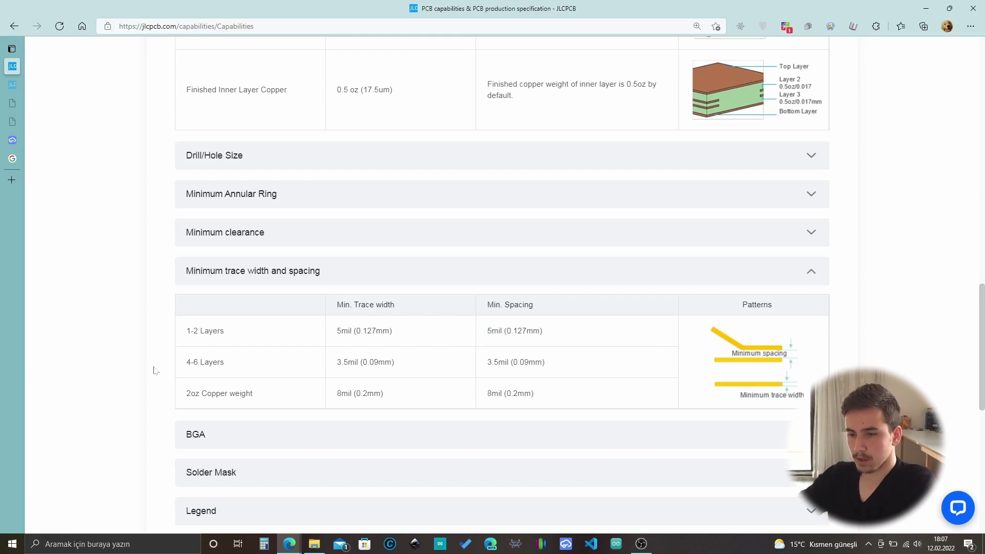
double_click(210, 362)
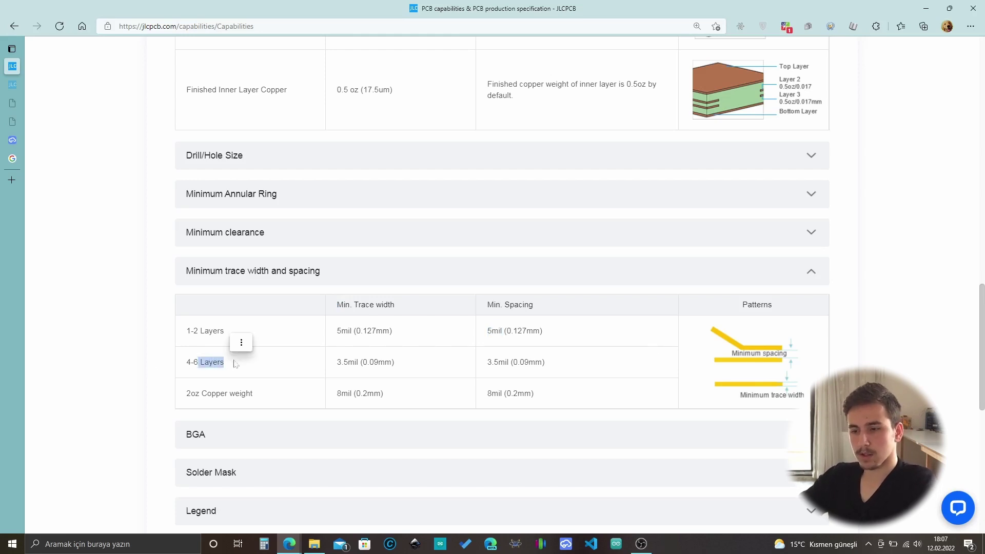
click(262, 371)
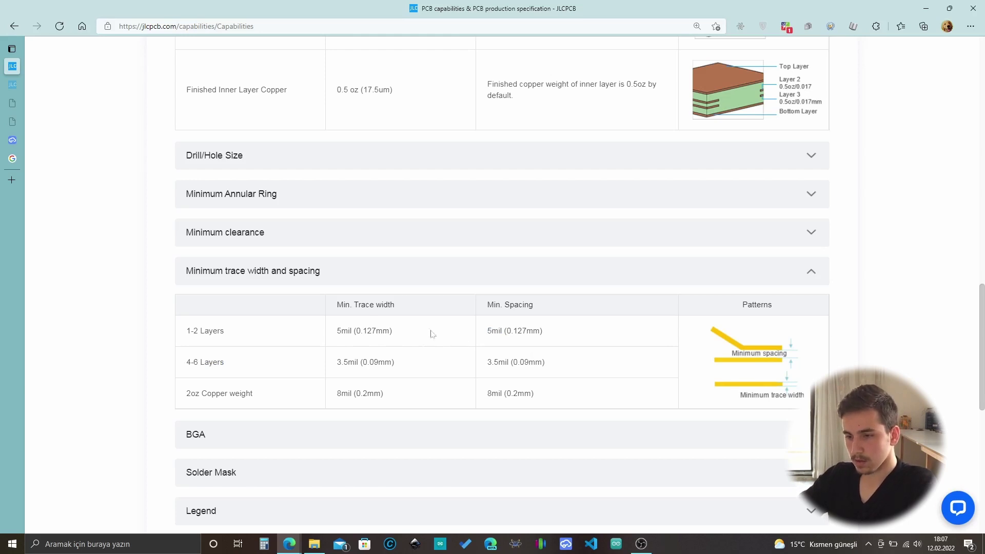
drag(354, 365, 385, 365)
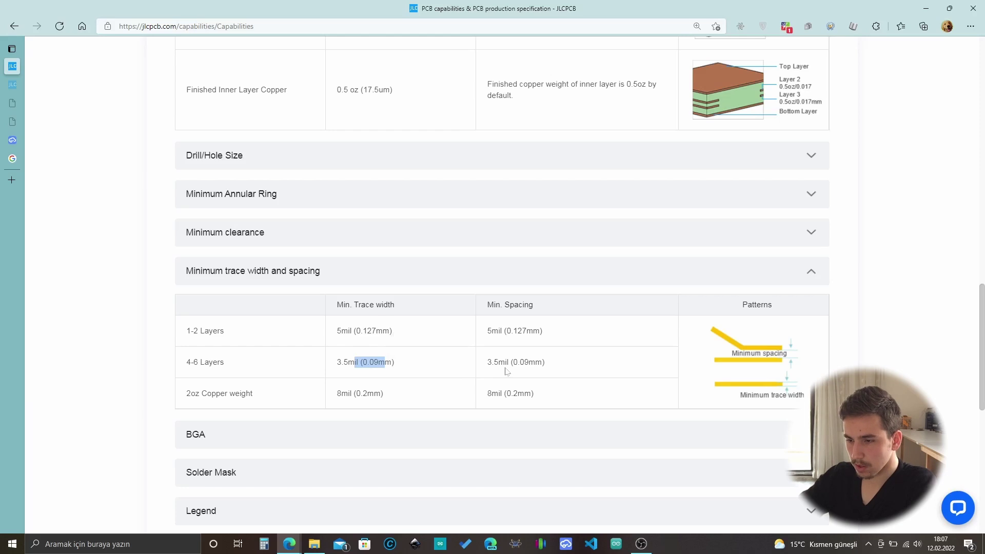
drag(504, 373, 534, 376)
click(569, 367)
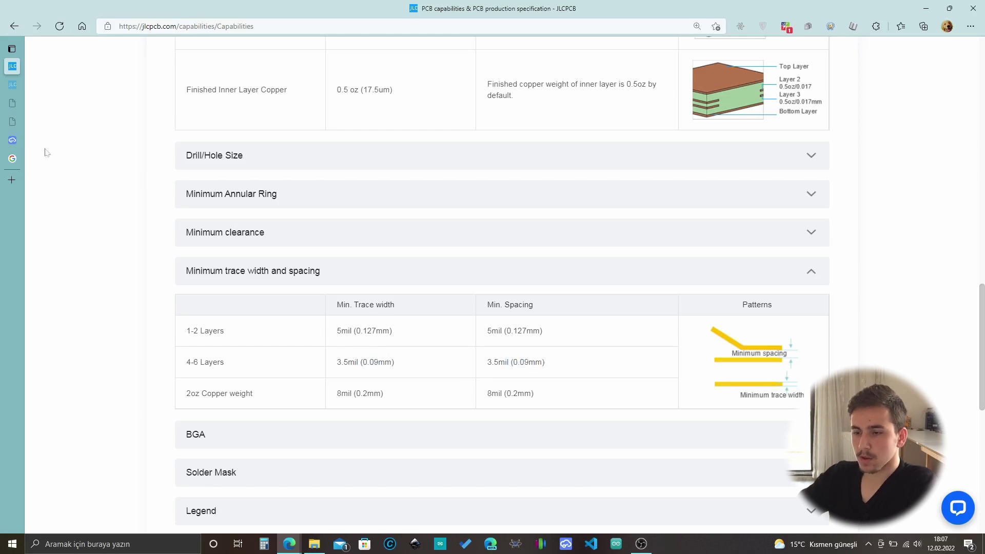
click(20, 141)
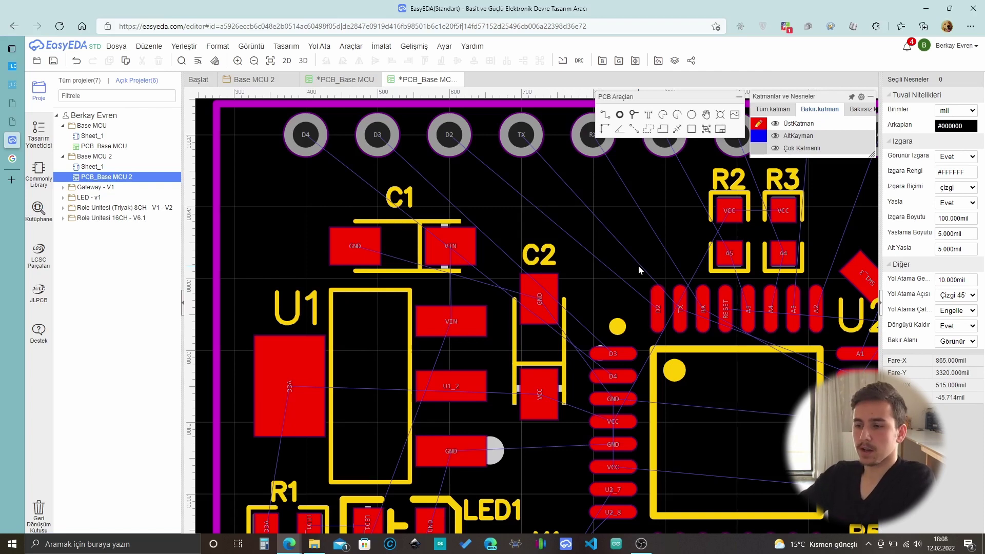
Search Google for 'trace width calculator' and open Advanced Circuits' PCB Trace Width Calculator result.
click(11, 159)
click(282, 25)
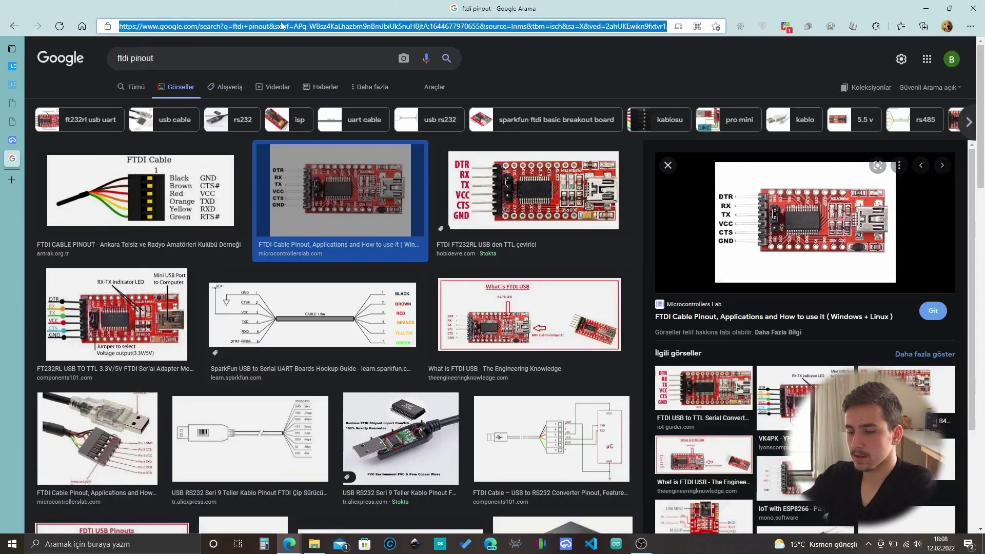
text(tra)
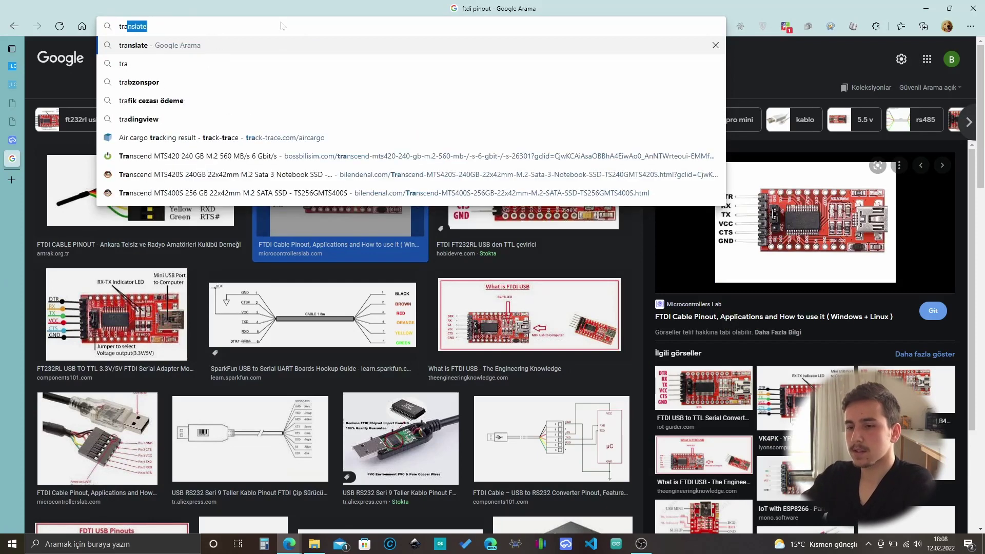
text(ce wid)
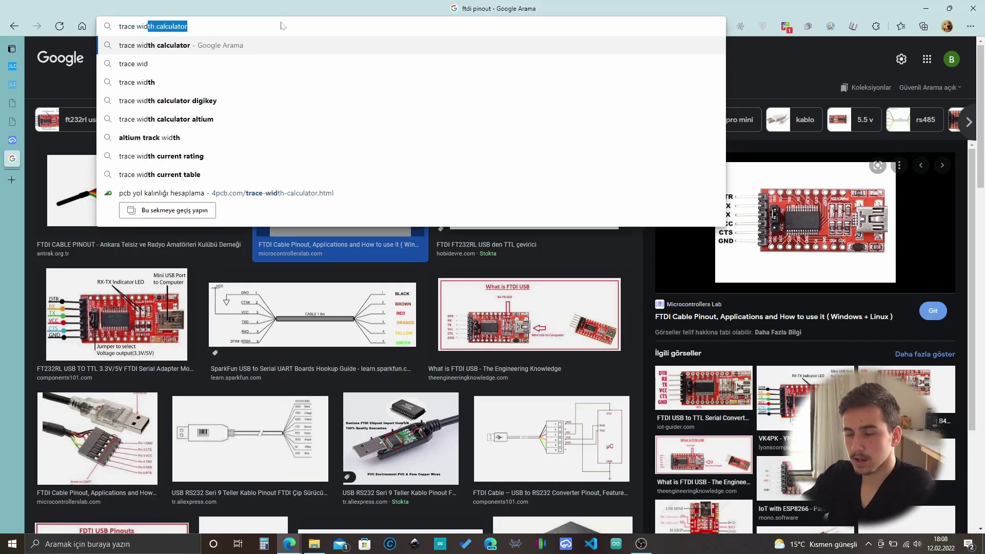
key(Return)
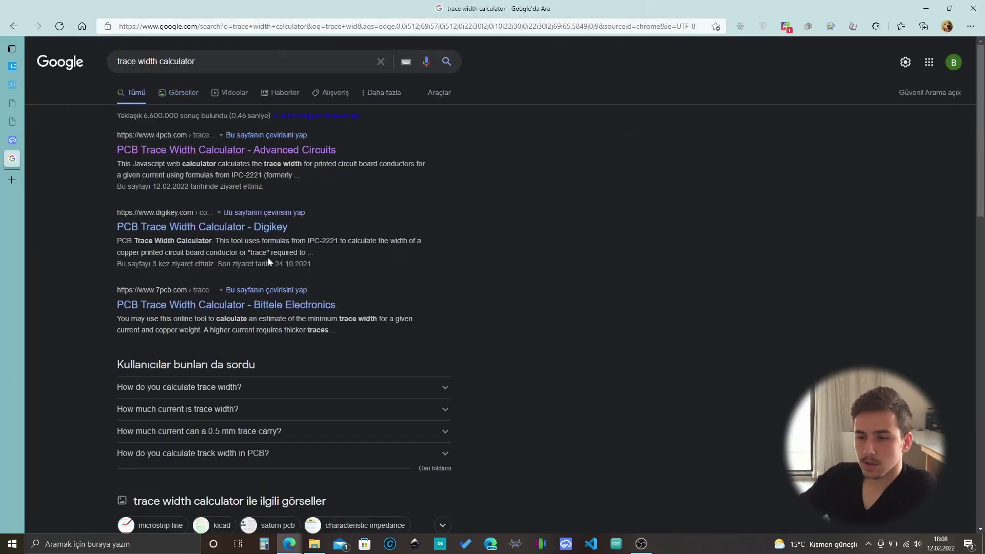
scroll(246, 303, down, 1)
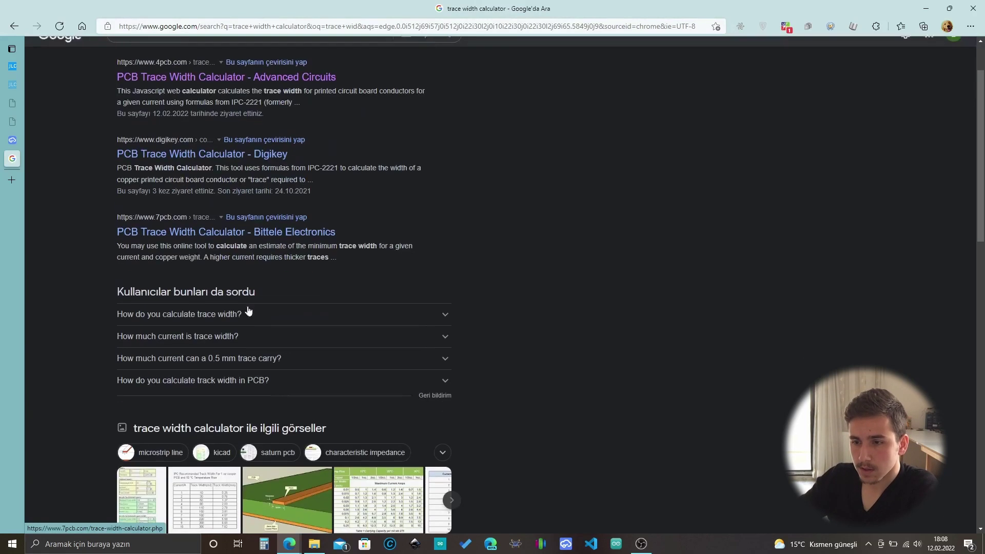
click(238, 76)
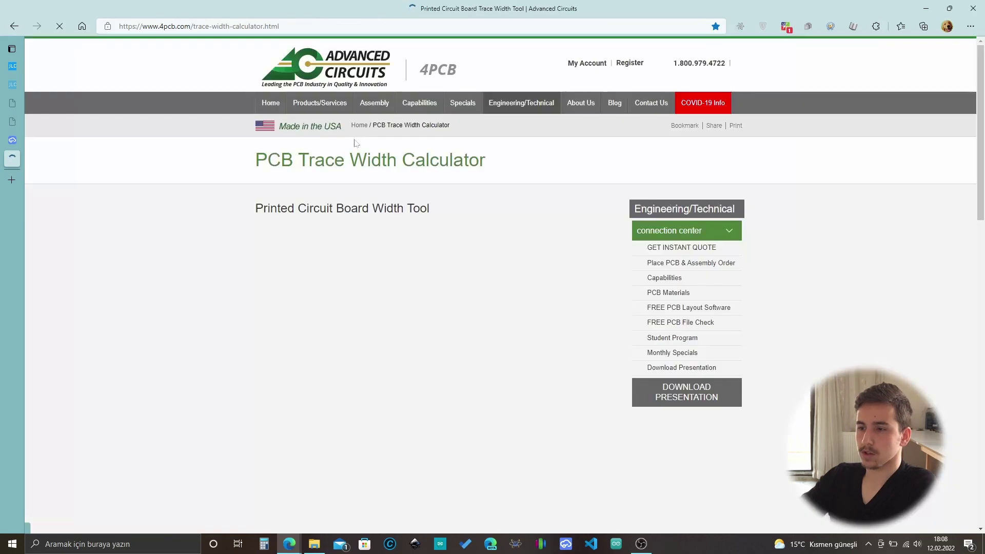
Zoom in on the calculator and enter 0.5 A current with 1 oz thickness.
scroll(354, 214, down, 1)
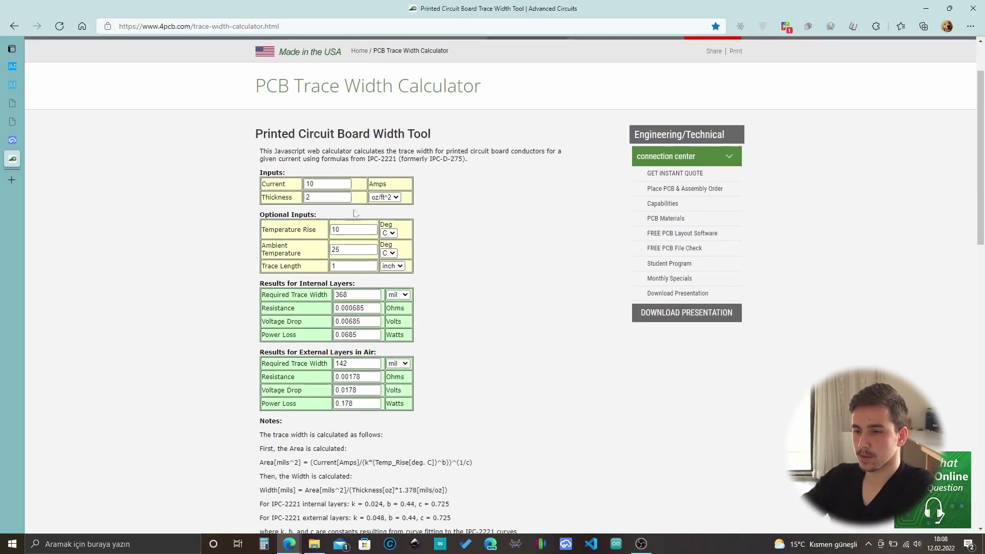
ctrl+scroll(354, 214, up, 2)
key(ctrl+plus)
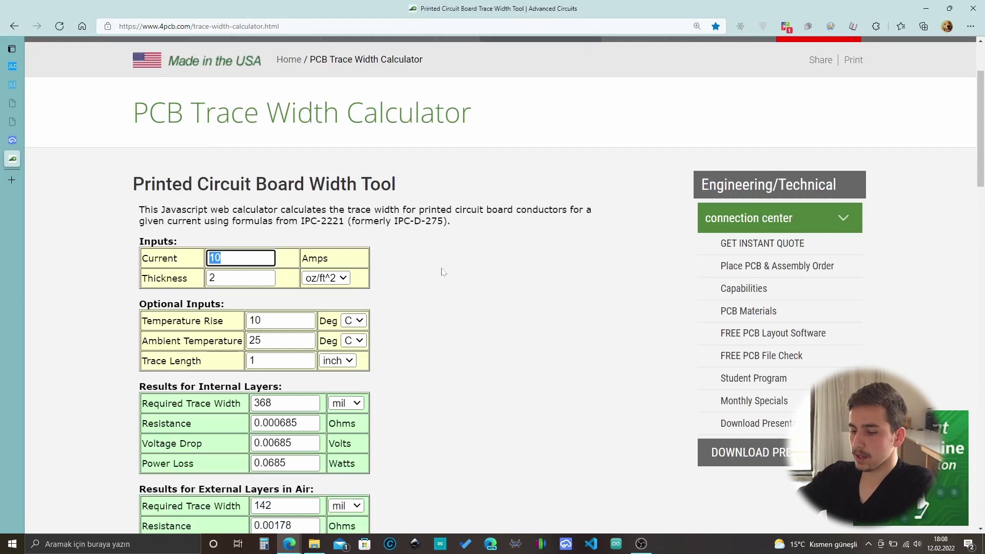
text(0.5)
key(Tab)
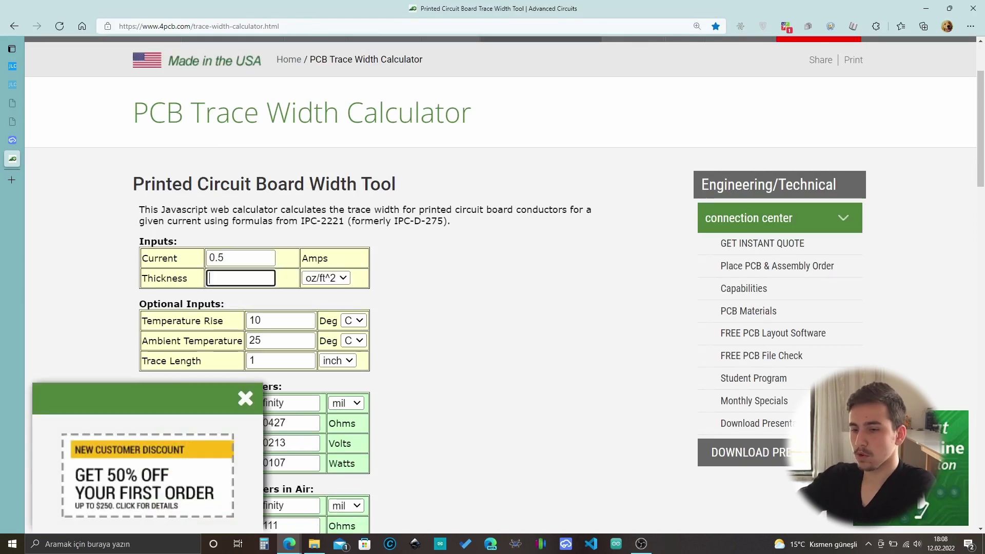
text(1)
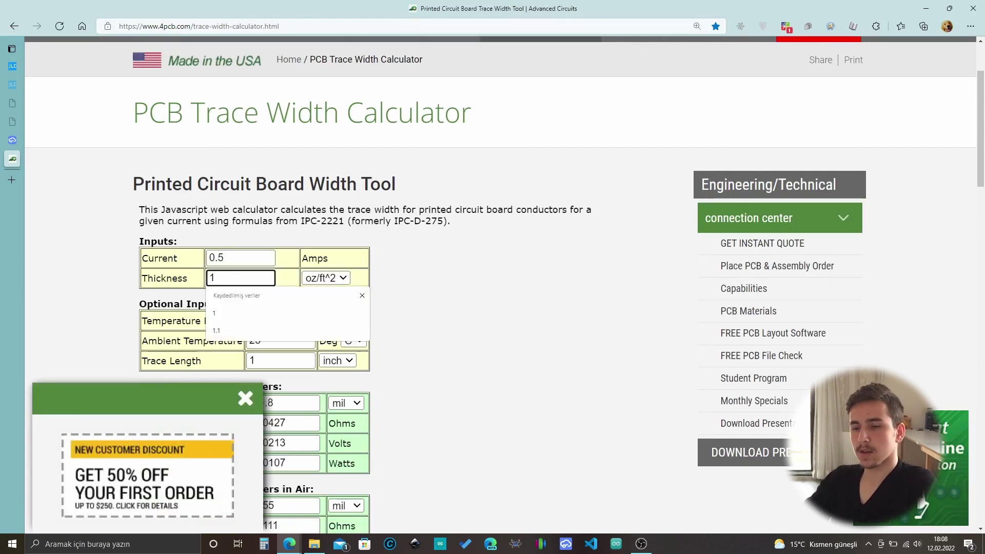
click(449, 317)
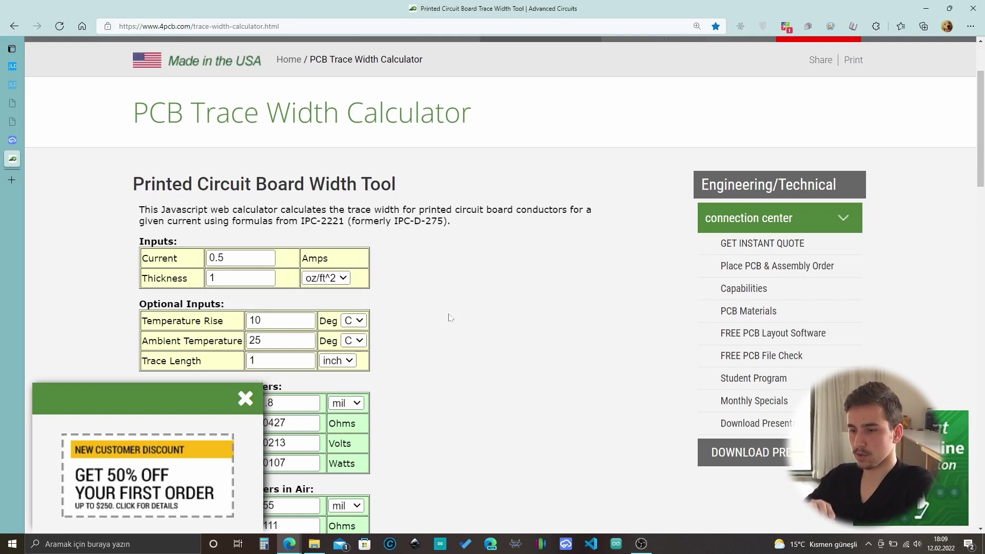
Keep thickness at 1 oz and review the 11.8 mil internal-layer trace width result.
click(238, 278)
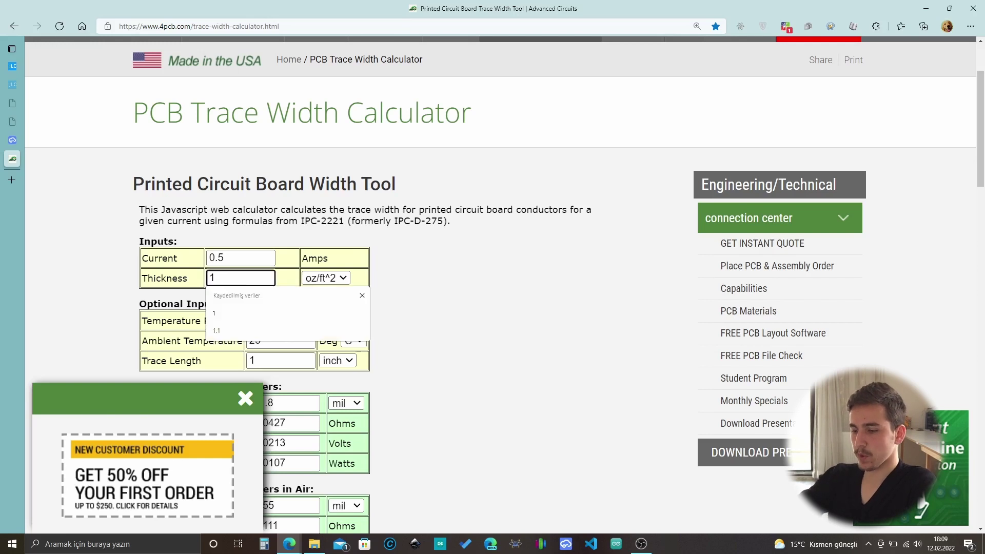
click(405, 305)
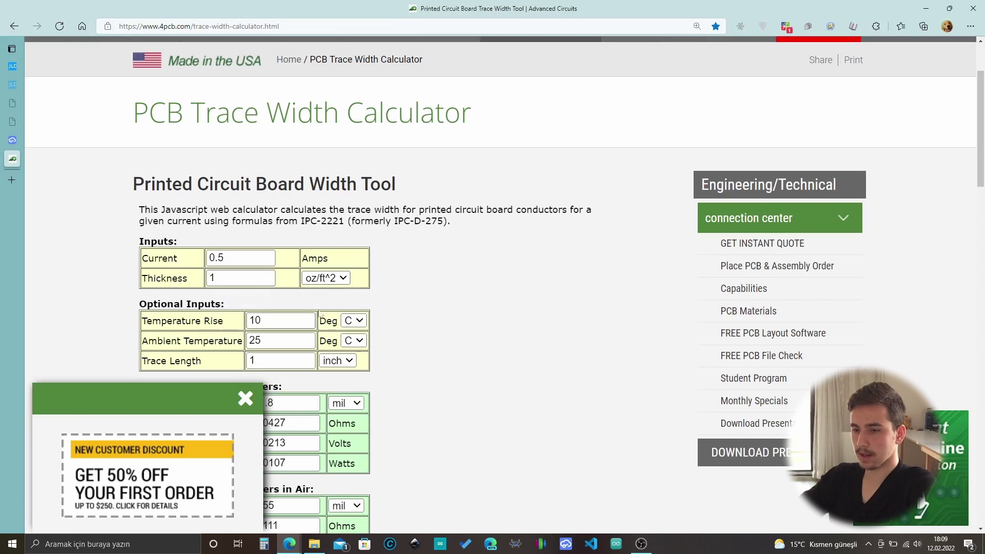
scroll(493, 287, down, 1)
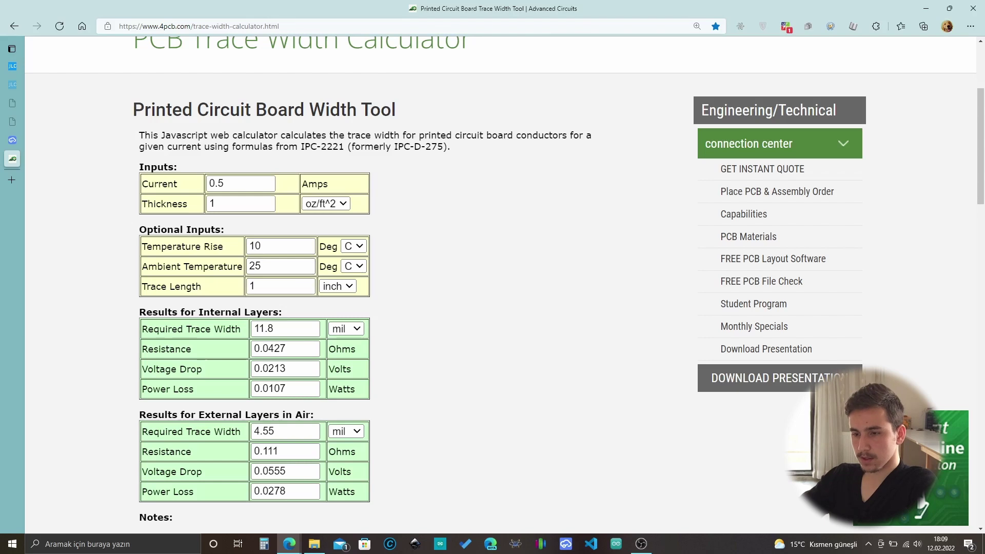
click(240, 184)
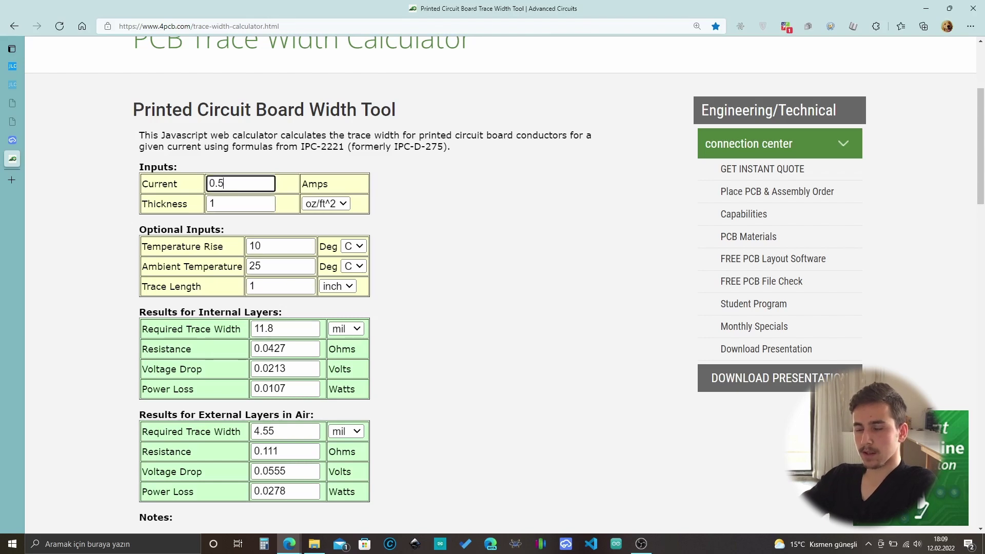
click(251, 204)
click(390, 196)
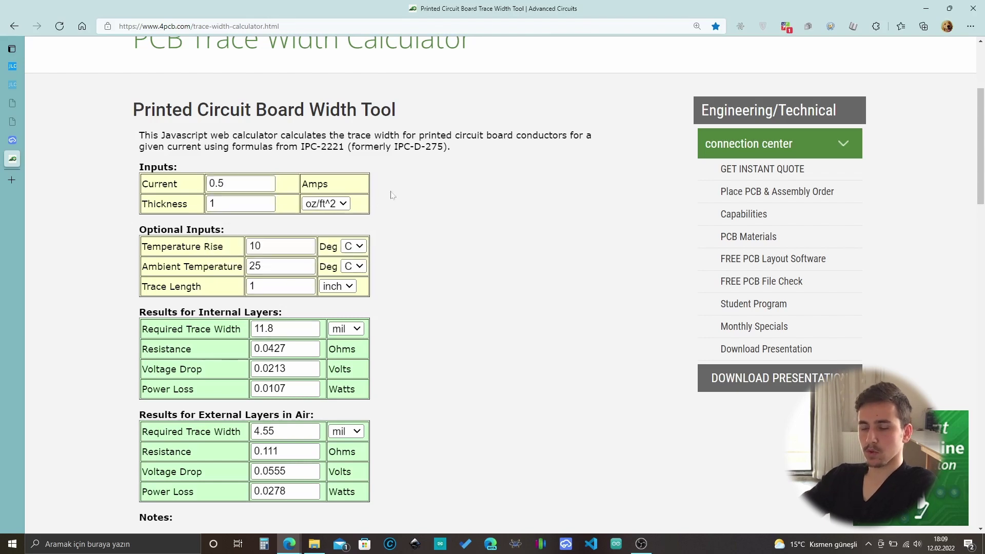
click(303, 329)
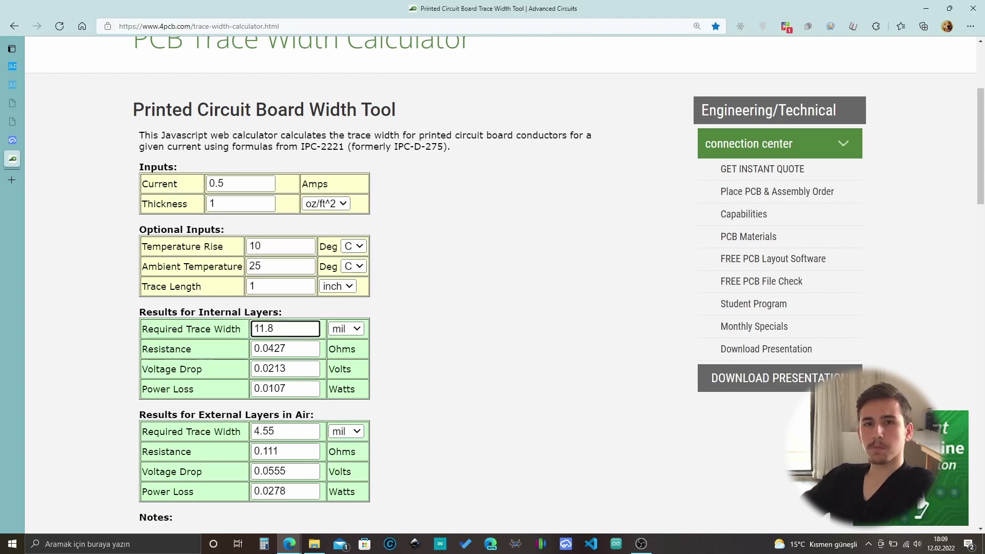
click(445, 370)
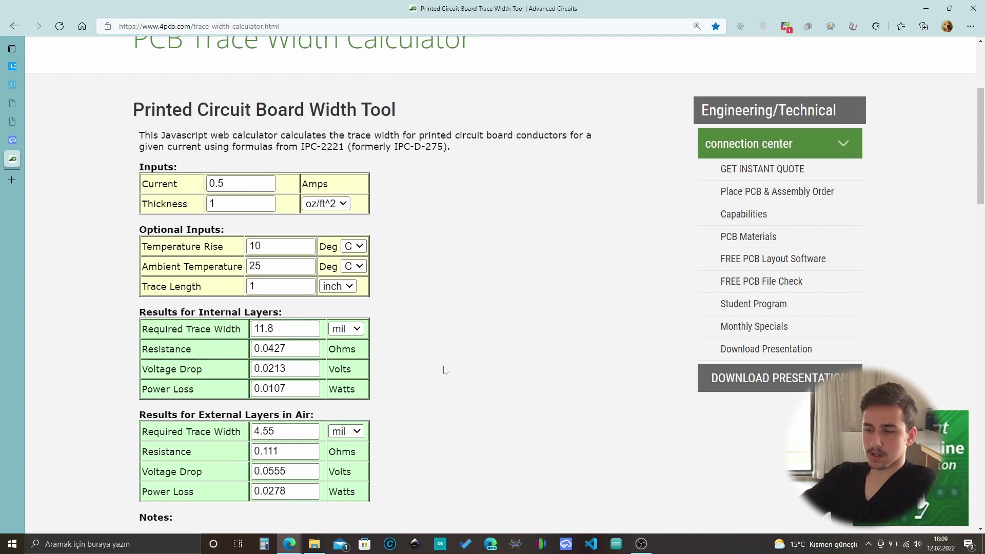
Change the current to 0.45 A and compare against the EasyEDA PCB layout.
click(233, 185)
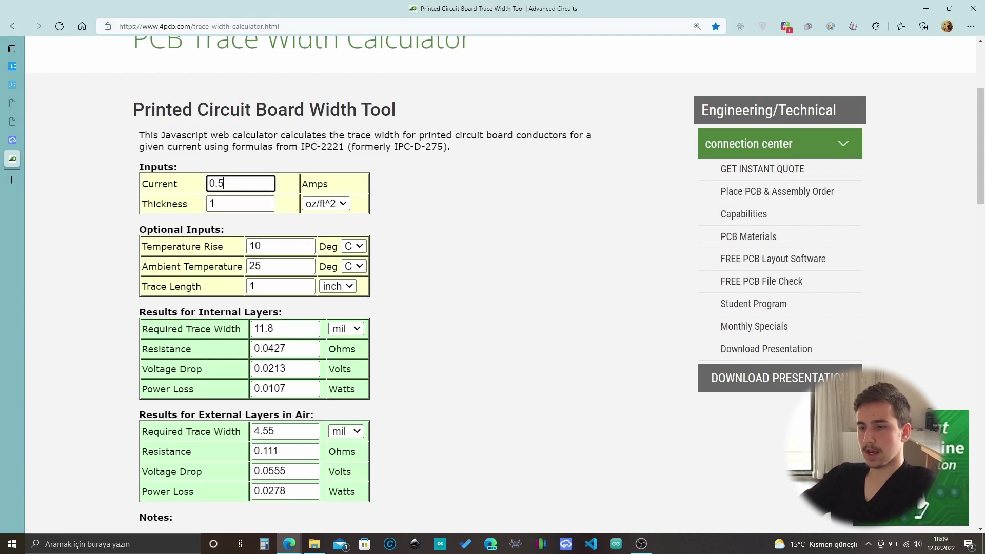
key(BackSpace)
text(45)
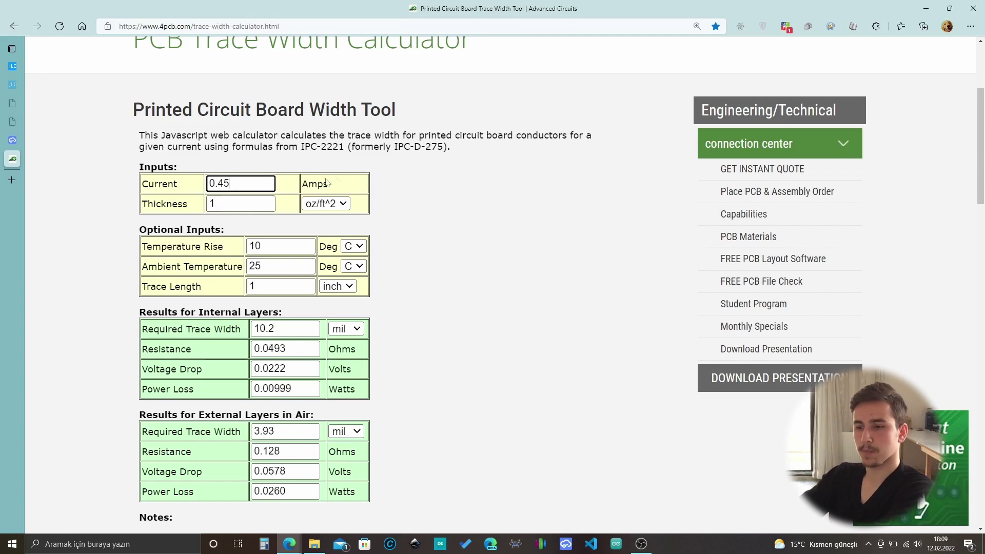
key(Tab)
key(Tab)
key(Tab)
key(Tab)
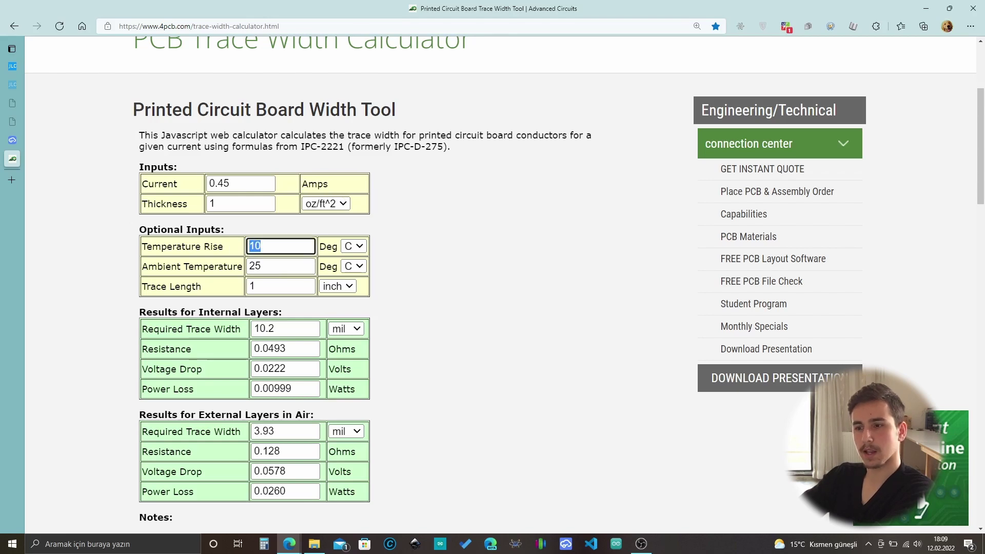
key(shift+Tab)
key(shift+Tab)
key(shift+Tab)
key(shift+Tab)
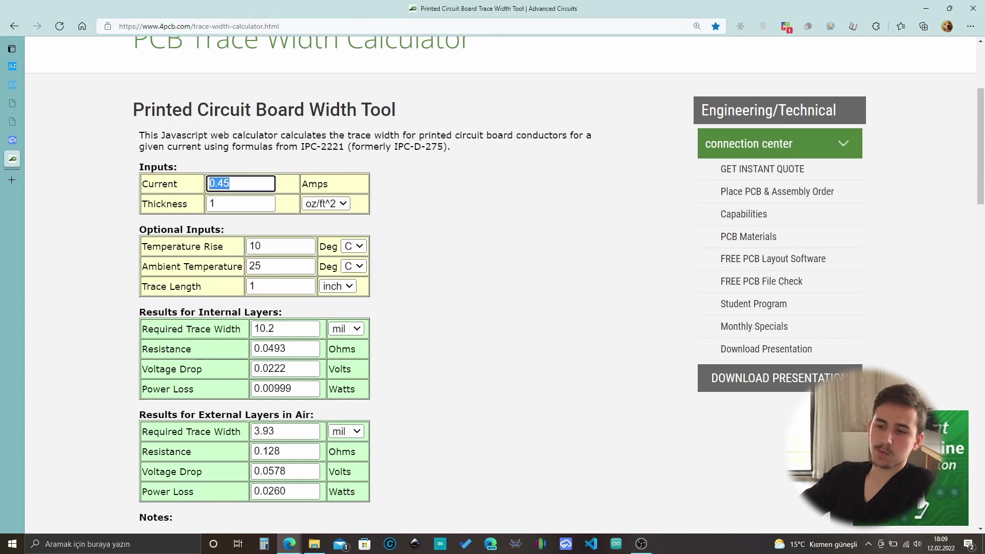
click(498, 222)
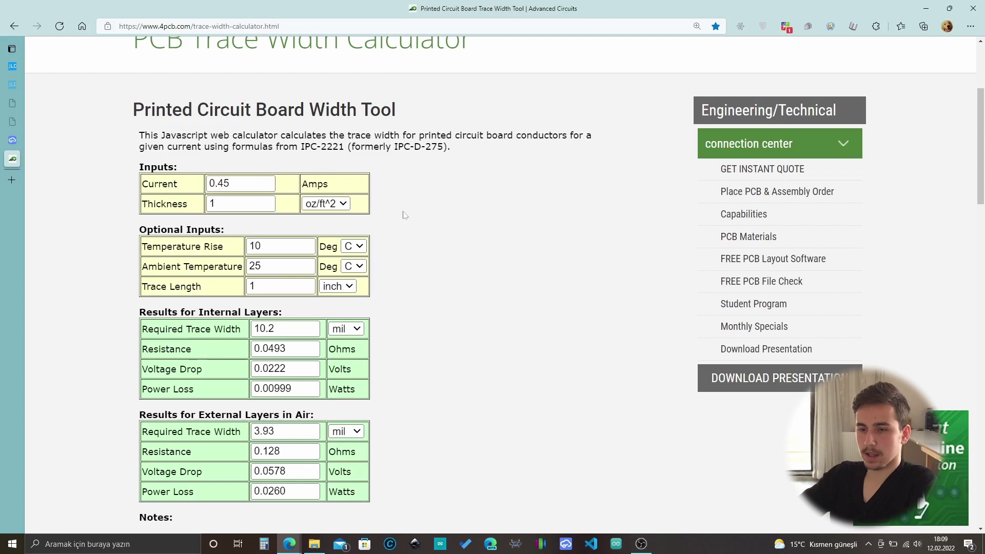
click(9, 145)
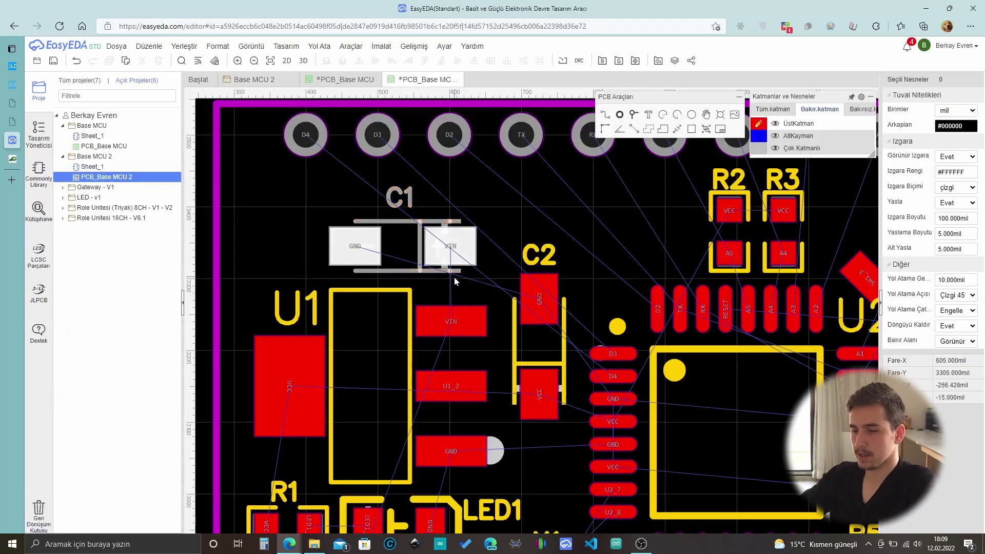
click(13, 159)
Set the current to 0.27 A for a 1.94 mil external trace, then return to EasyEDA.
click(230, 184)
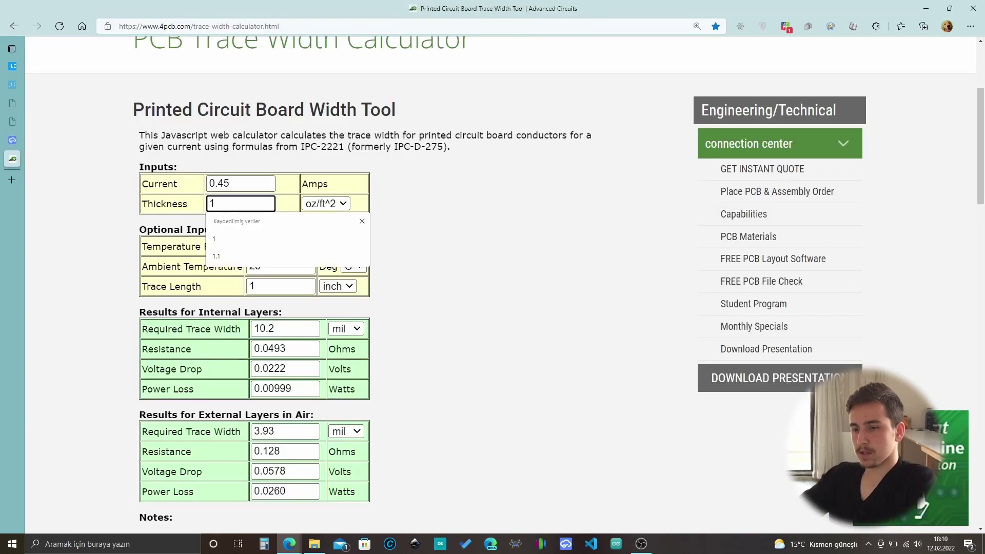
key(Escape)
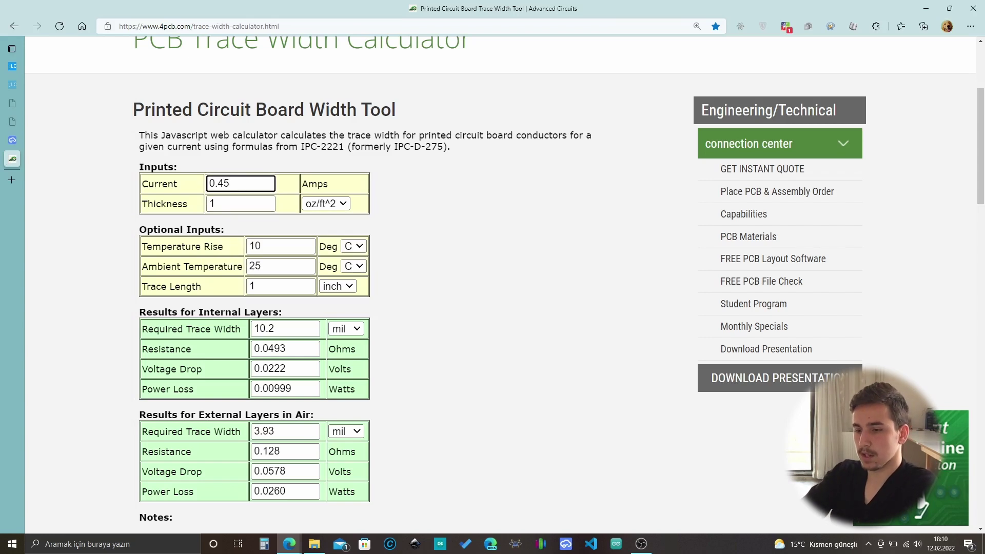
key(BackSpace)
key(BackSpace)
text(2)
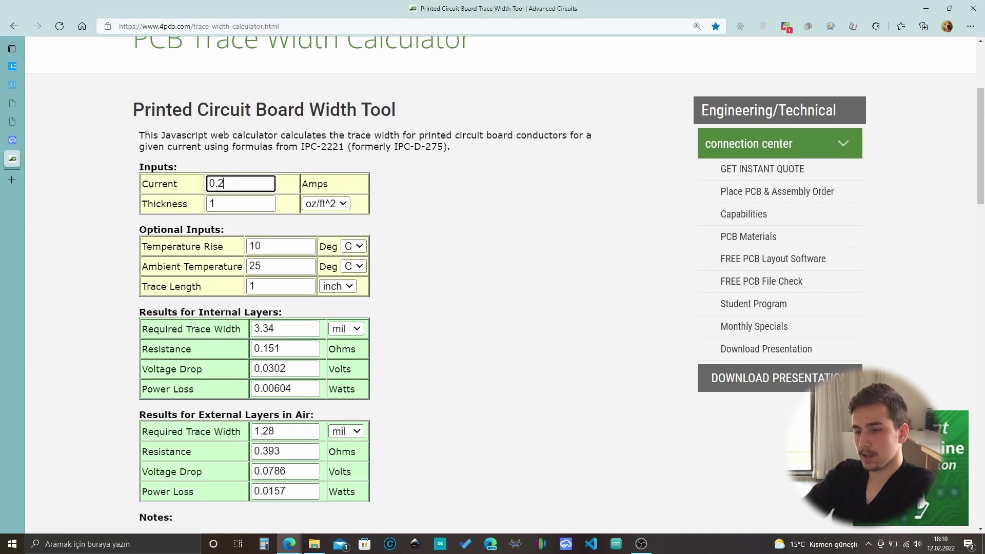
text(5)
key(BackSpace)
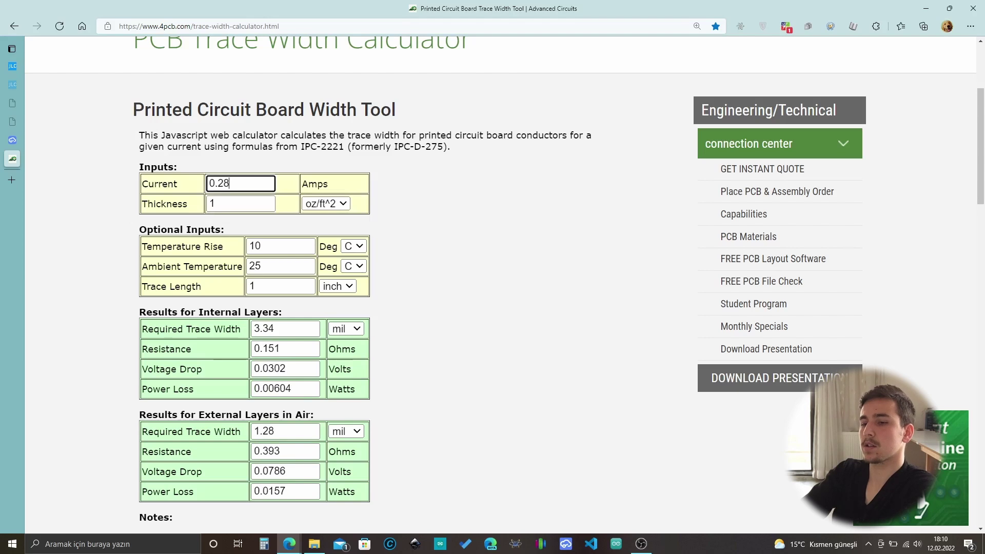
text(8)
key(BackSpace)
text(7)
click(441, 201)
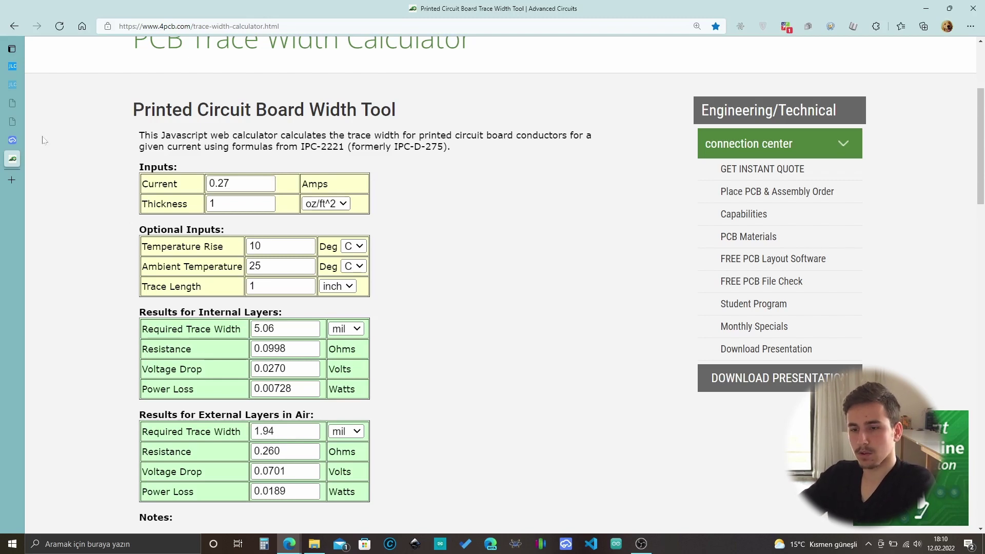
click(12, 140)
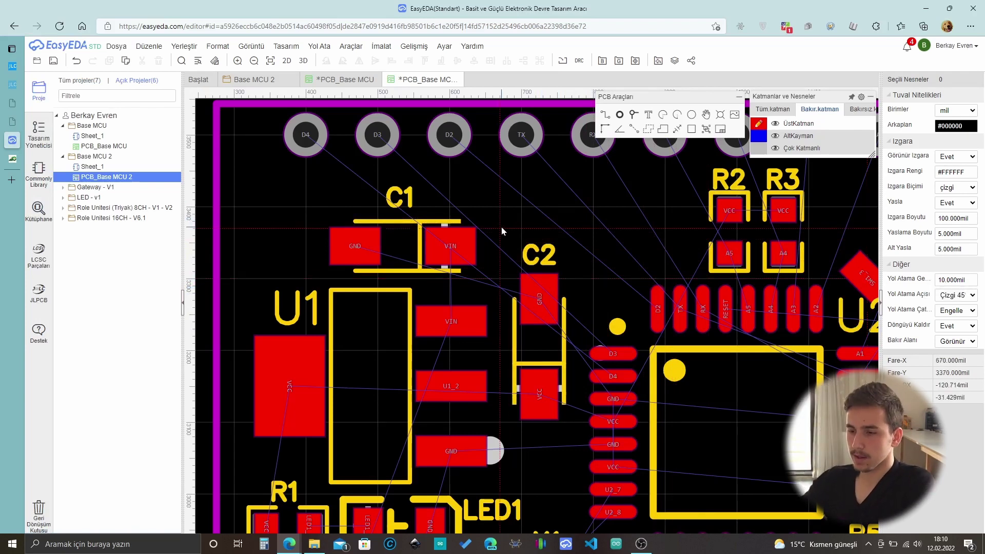
Route a GND track from C1's GND pad to C2's GND pad.
scroll(501, 227, up, 3)
scroll(469, 266, down, 2)
scroll(267, 195, up, 1)
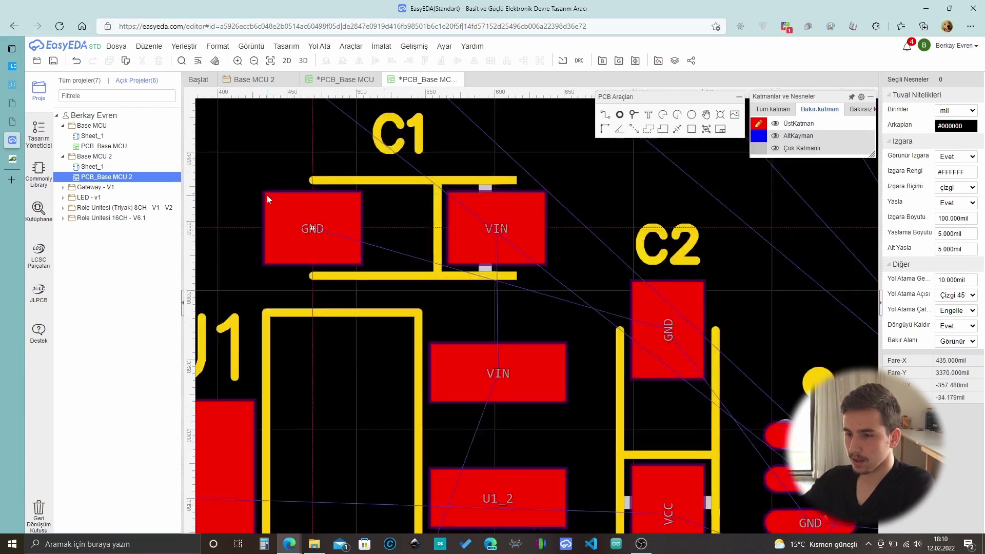
scroll(267, 195, up, 1)
scroll(321, 202, down, 1)
click(343, 229)
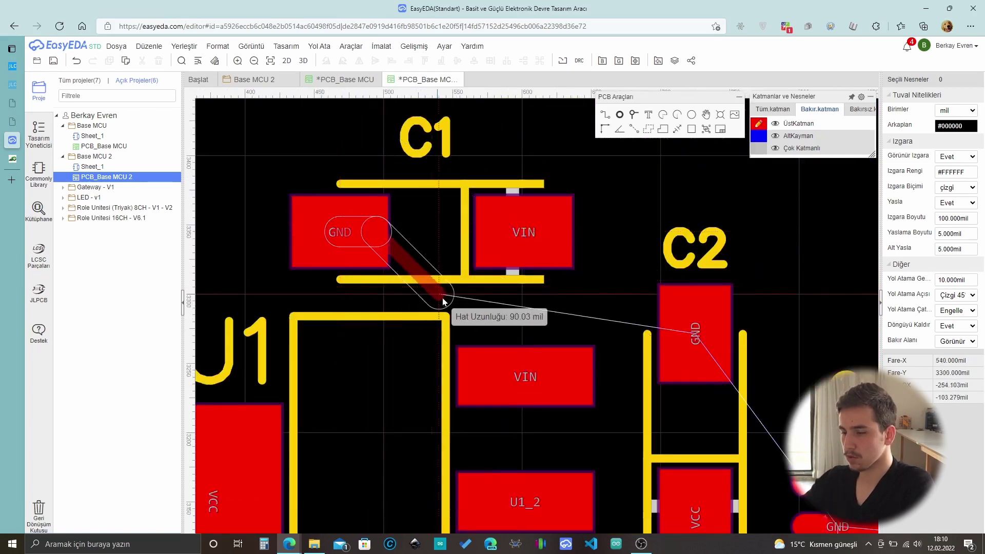
click(626, 288)
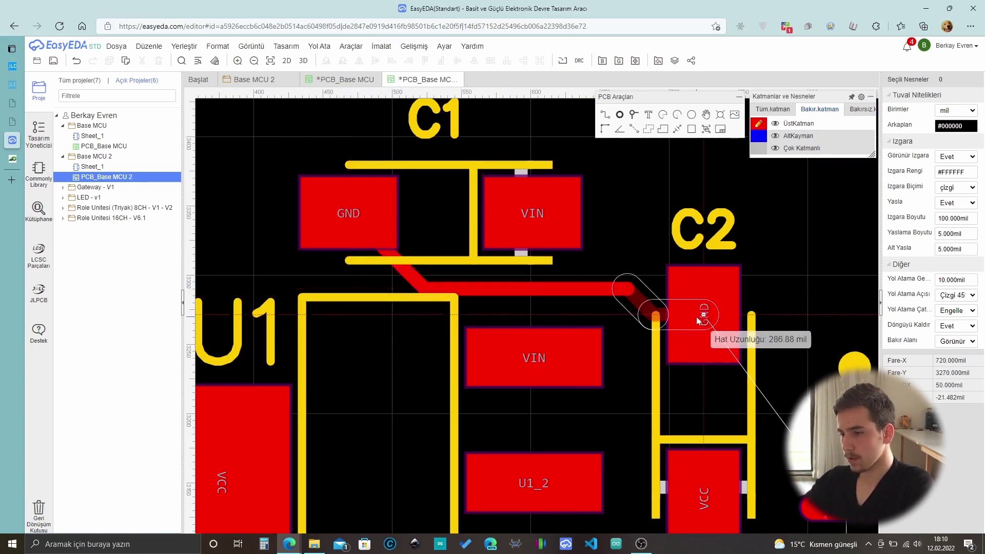
click(696, 315)
Route a VIN track from C1's VIN pad to U1's VIN pad.
scroll(570, 297, down, 2)
scroll(596, 216, up, 2)
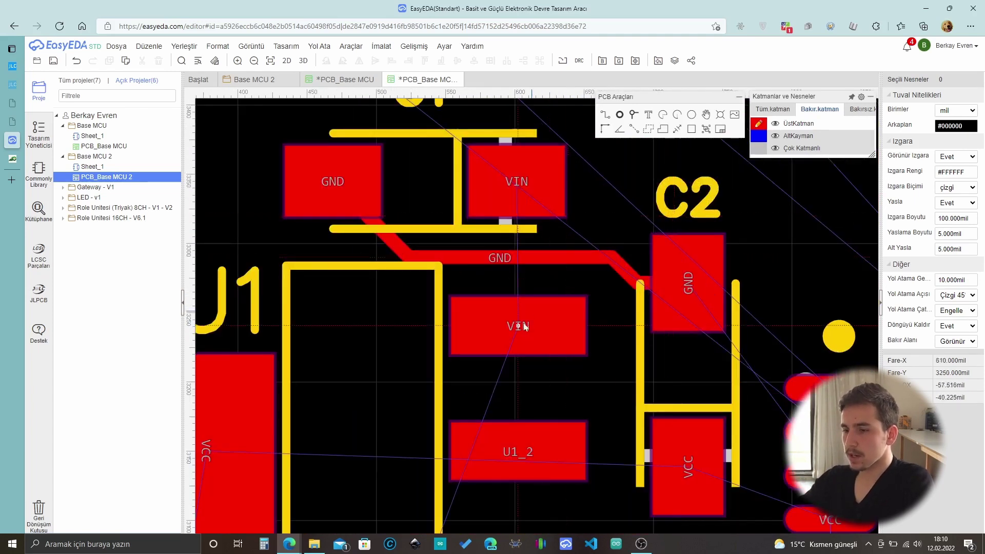
scroll(641, 232, down, 2)
scroll(614, 260, up, 2)
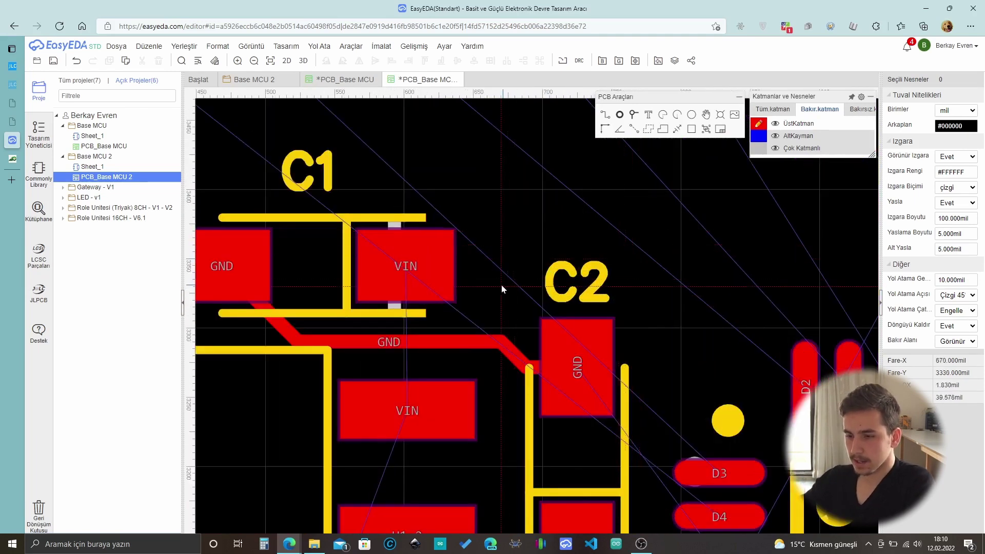
scroll(467, 286, down, 2)
scroll(464, 221, up, 2)
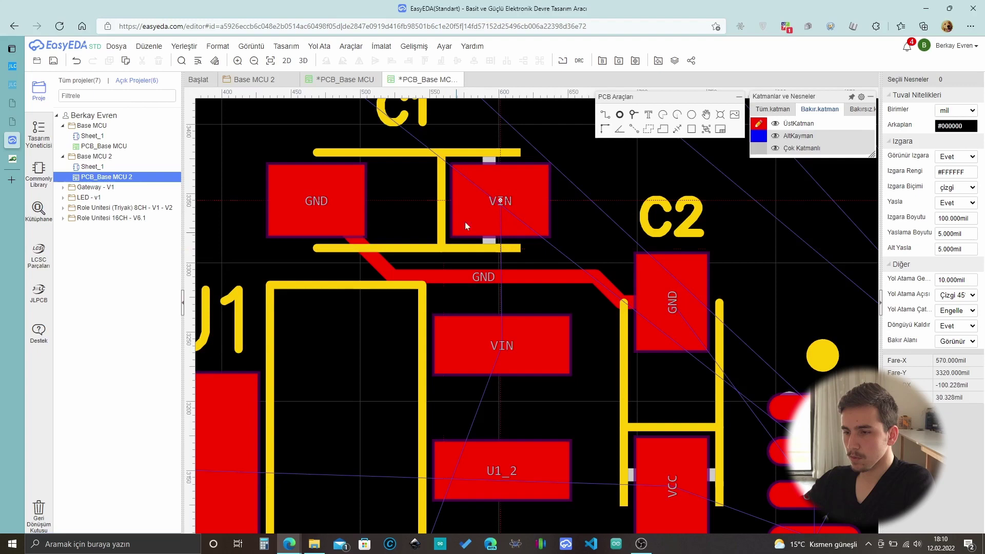
click(481, 199)
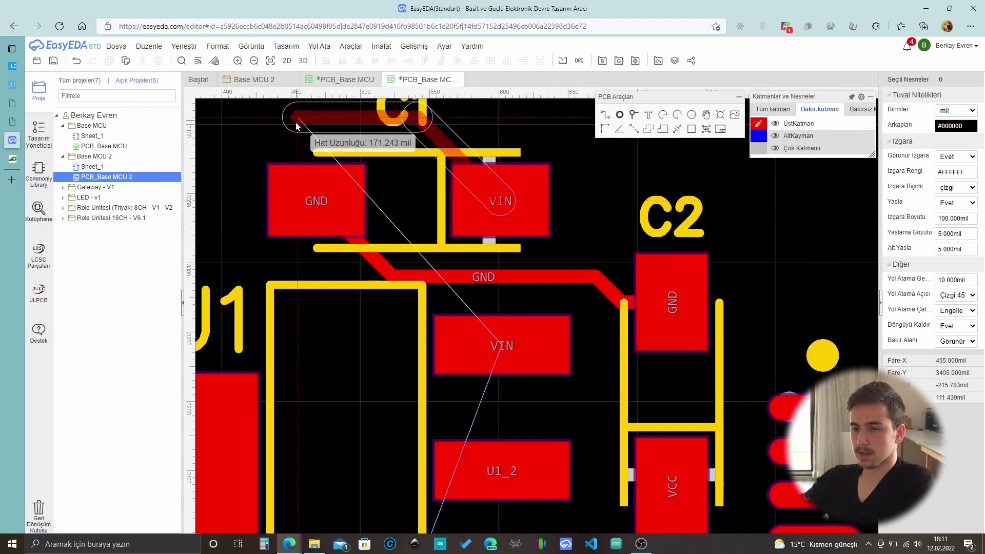
click(227, 123)
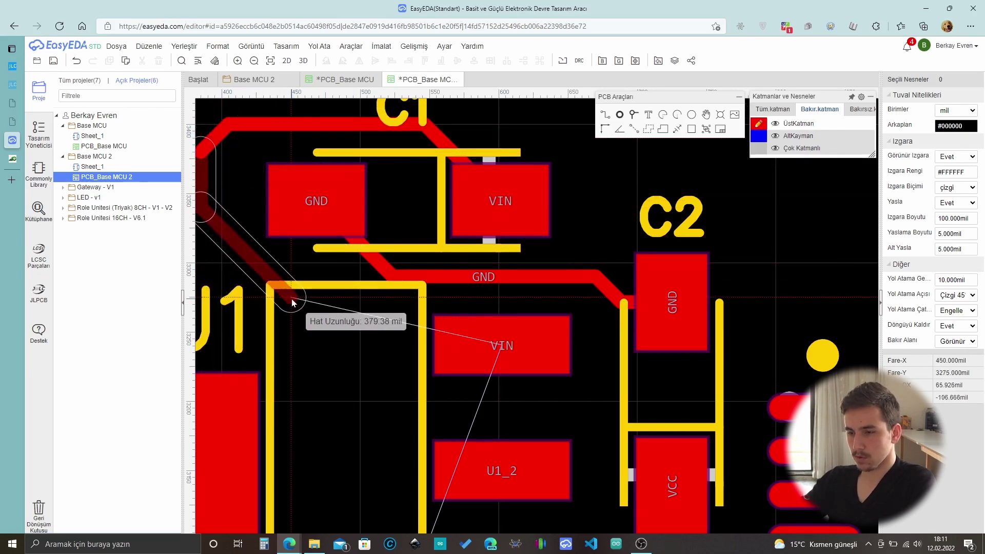
click(505, 348)
Route a VCC track from C3's VCC pad to R1's VCC pad.
scroll(506, 350, down, 3)
scroll(544, 285, up, 3)
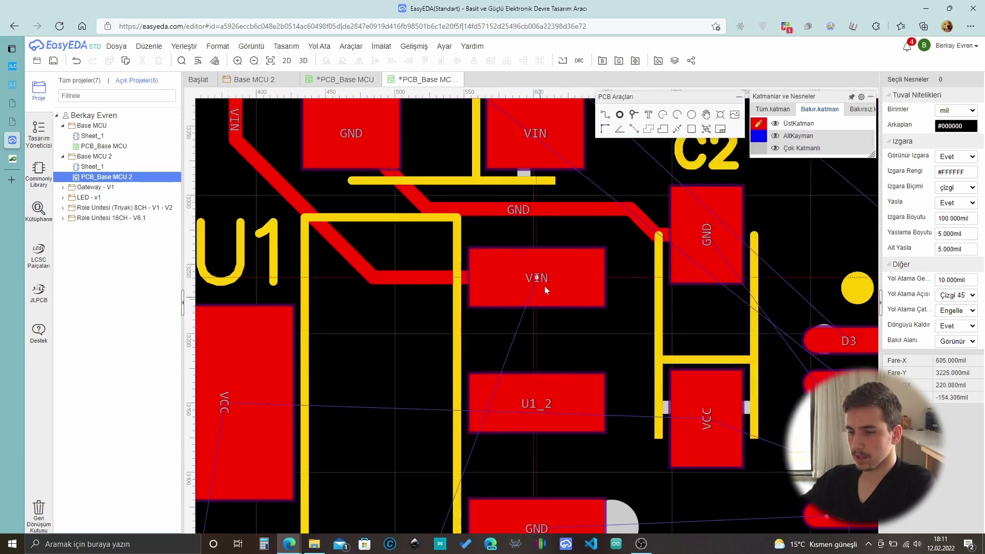
scroll(543, 286, down, 3)
scroll(419, 441, up, 2)
scroll(497, 331, down, 2)
scroll(477, 506, up, 2)
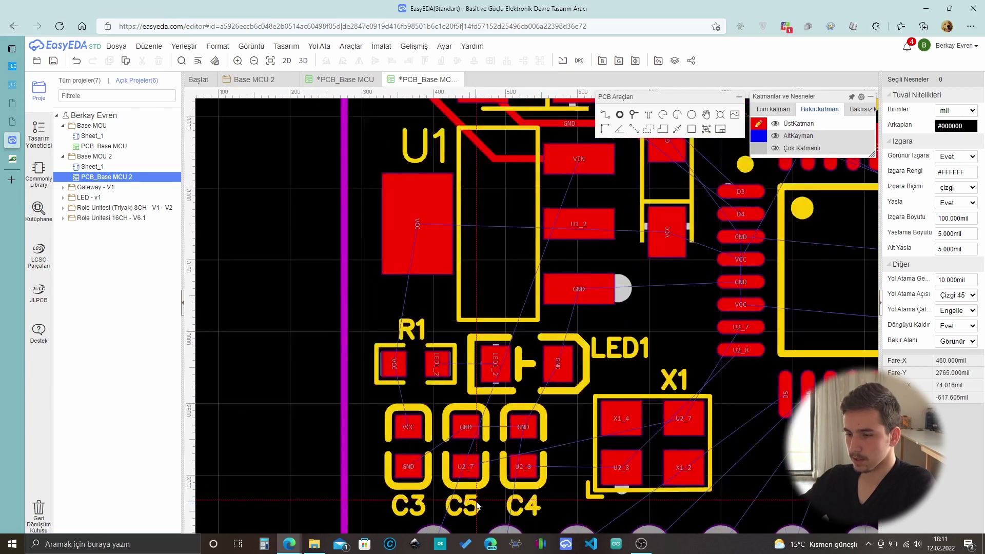
scroll(477, 505, up, 1)
scroll(419, 393, down, 1)
scroll(368, 326, up, 1)
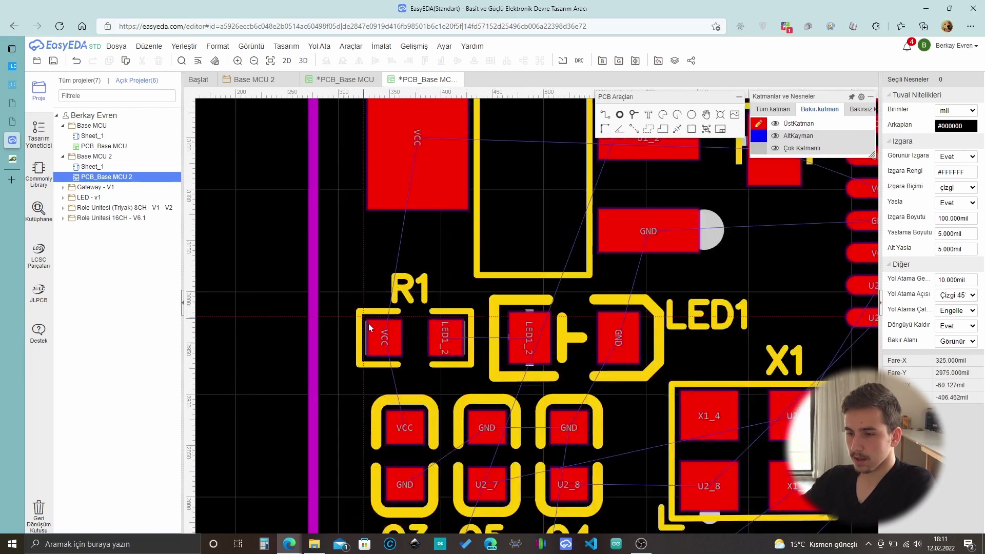
scroll(368, 327, up, 1)
click(423, 471)
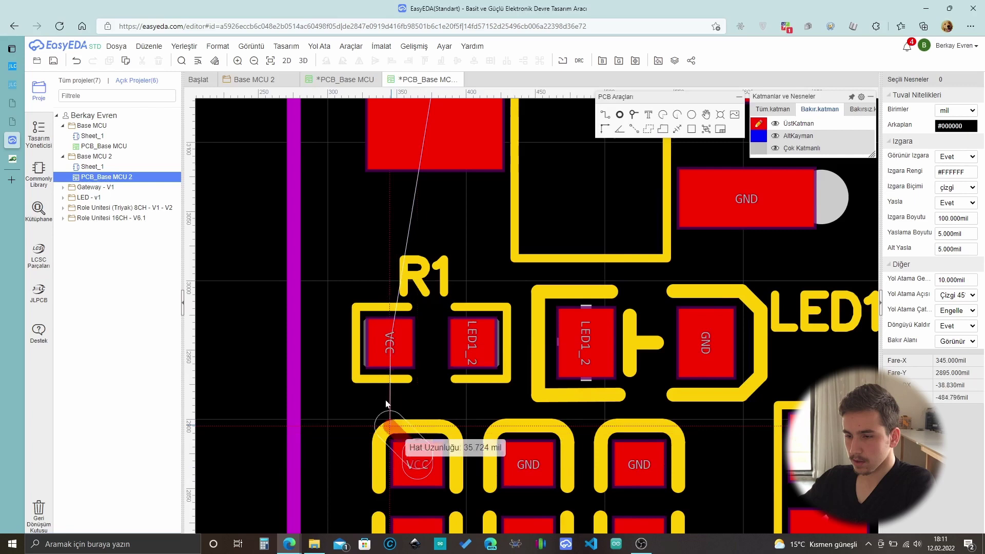
click(388, 343)
Start another GND track between the ground pads.
scroll(448, 483, up, 1)
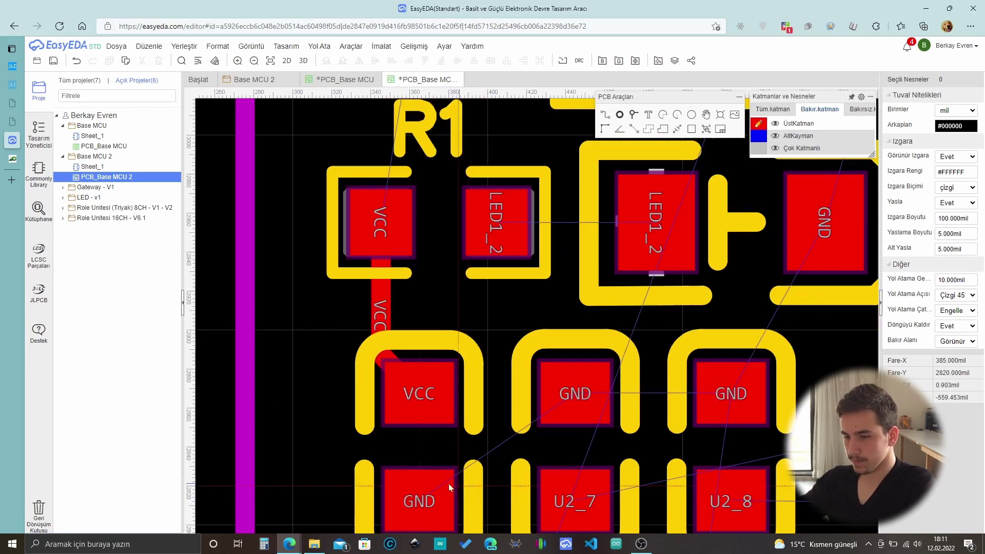
click(448, 483)
click(723, 405)
scroll(723, 408, down, 2)
scroll(507, 293, up, 1)
Route VCC tracks to U1's tab and U2's VCC pad, plus another GND link.
click(508, 288)
scroll(497, 254, down, 1)
scroll(815, 277, up, 2)
click(774, 385)
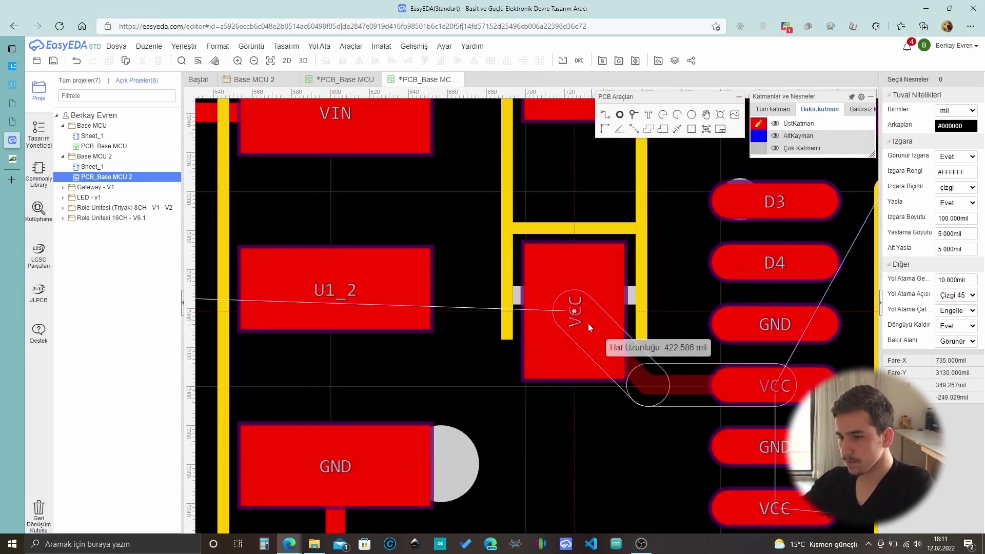
click(588, 324)
scroll(575, 321, down, 2)
click(248, 326)
click(593, 448)
scroll(593, 448, down, 1)
click(780, 413)
scroll(769, 436, up, 1)
Route a VCC track to R2 and R3, then cancel the unfinished GND track.
scroll(617, 460, down, 2)
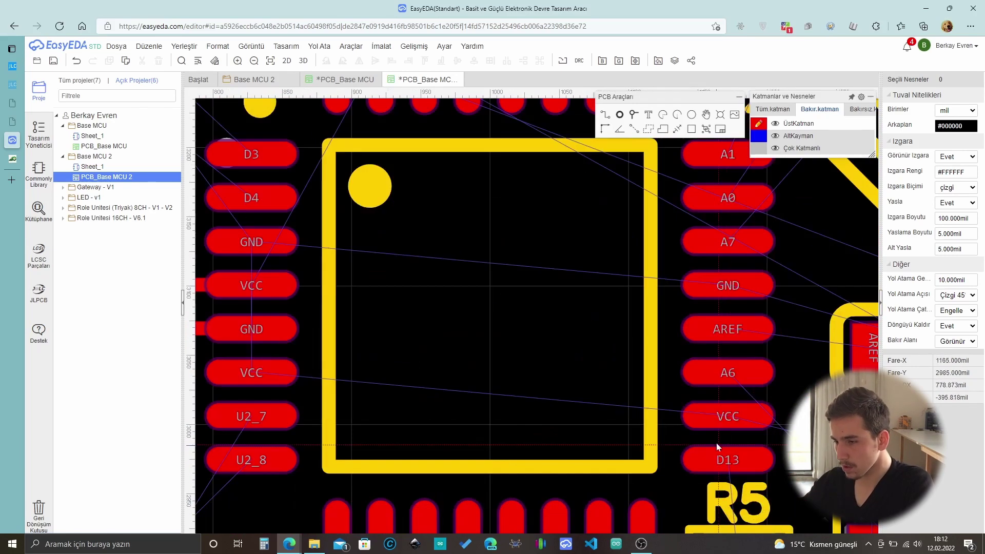
click(716, 443)
scroll(293, 290, down, 3)
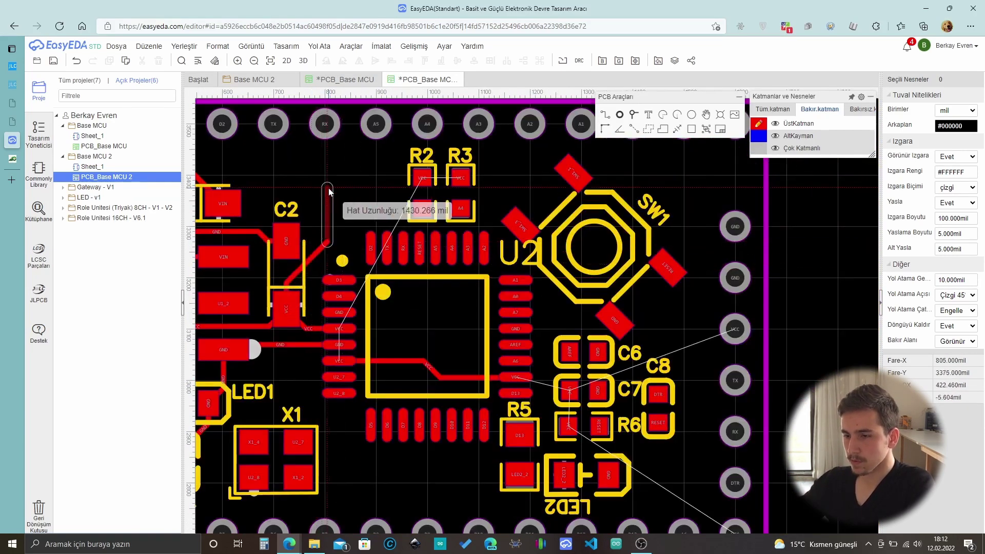
click(328, 187)
click(422, 177)
click(460, 178)
scroll(295, 330, up, 4)
scroll(518, 353, down, 1)
scroll(513, 347, down, 3)
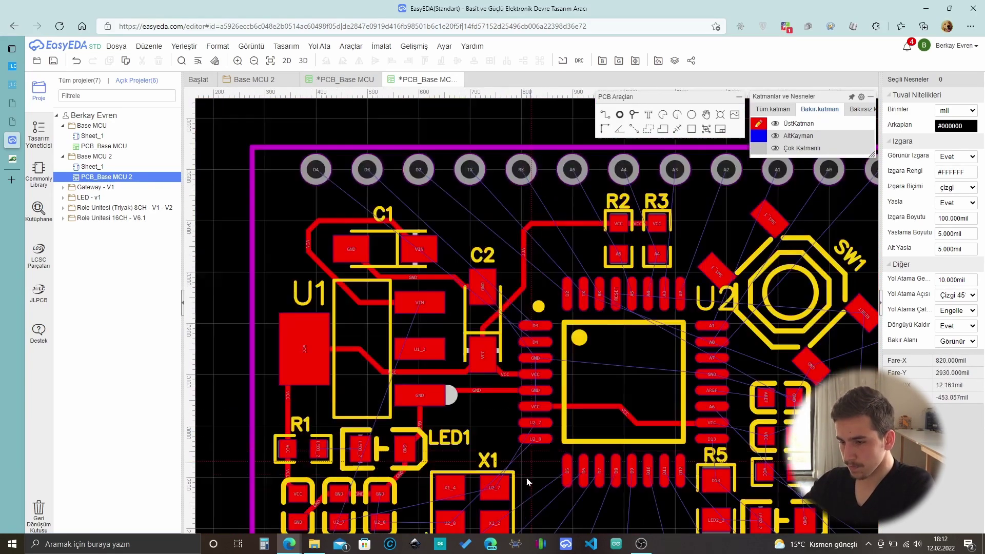
scroll(635, 399, up, 3)
scroll(637, 359, down, 2)
scroll(621, 376, up, 2)
scroll(622, 405, down, 2)
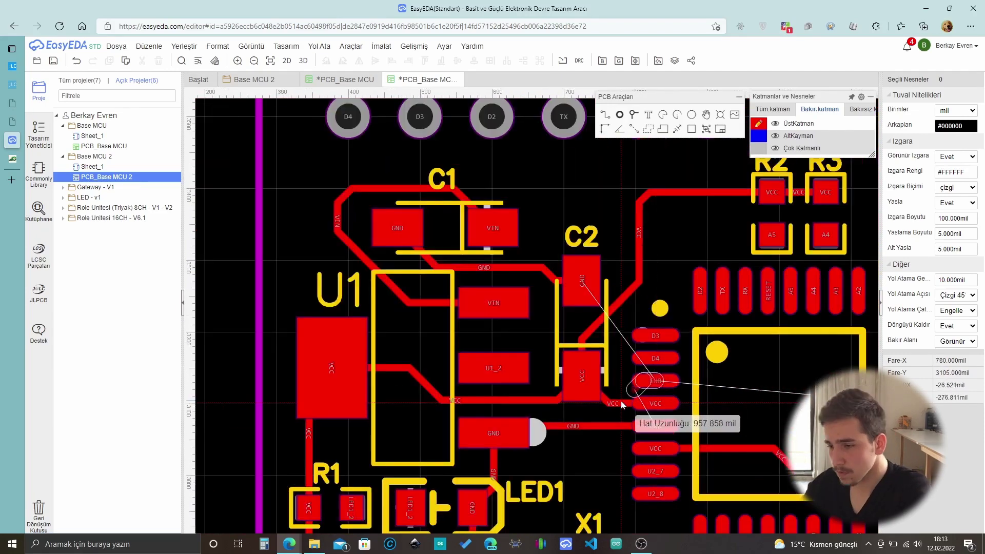
right_click(621, 405)
Join U2's GND pads with two GND tracks meeting at a common junction.
scroll(664, 384, up, 3)
scroll(518, 282, down, 2)
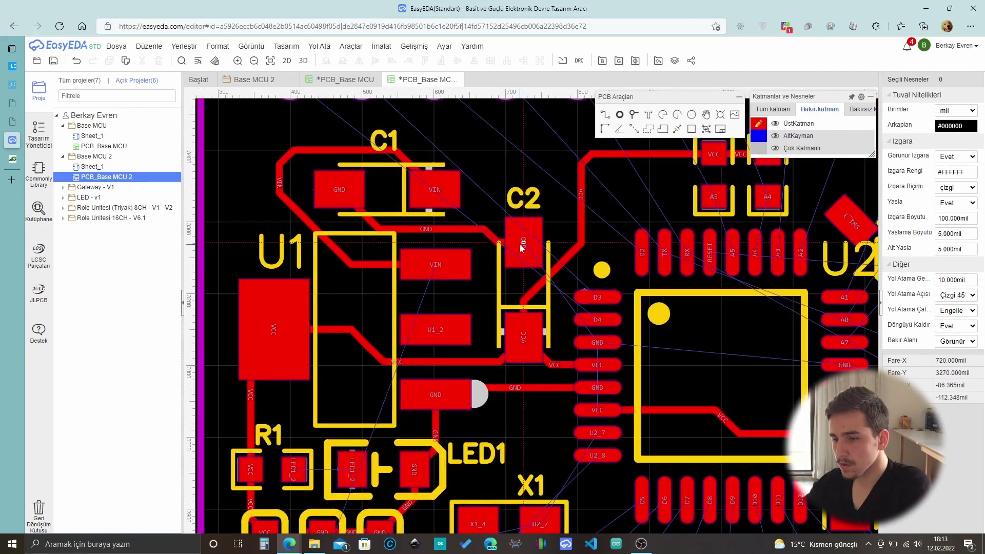
scroll(558, 348, up, 2)
scroll(644, 340, down, 1)
right_drag(644, 340, 386, 364)
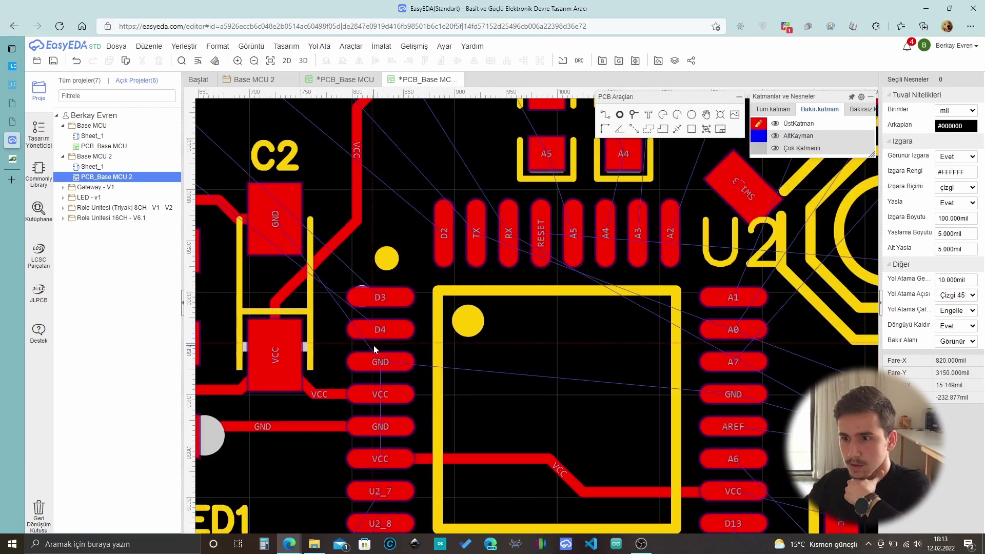
scroll(401, 437, down, 2)
scroll(401, 437, up, 3)
scroll(414, 391, down, 3)
scroll(534, 371, up, 4)
click(523, 360)
scroll(523, 360, down, 4)
scroll(425, 355, up, 3)
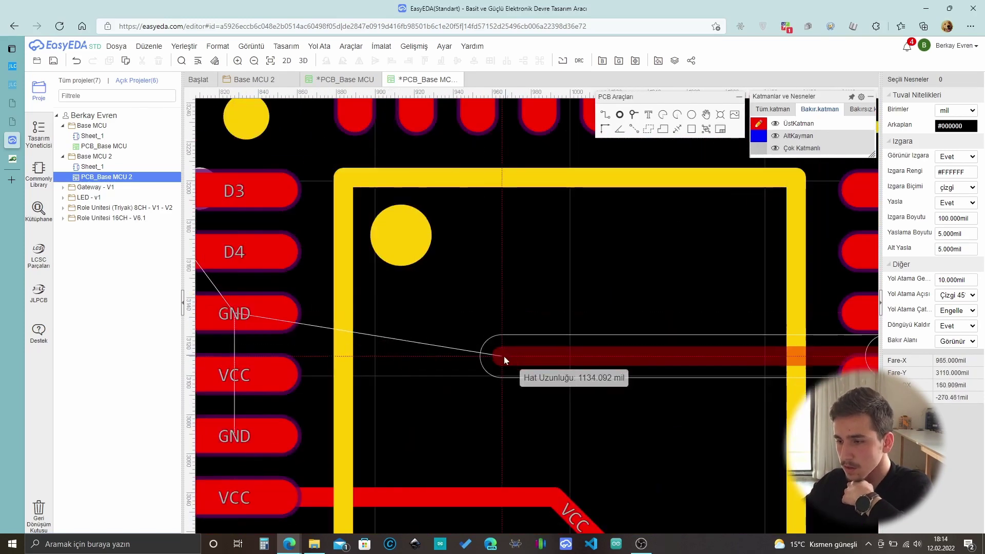
click(566, 376)
click(235, 313)
click(235, 436)
click(566, 376)
Route VCC around C6 and C7, a GND track near R6, and LED2's GND to C7.
scroll(522, 304, down, 1)
scroll(498, 406, down, 3)
scroll(526, 450, up, 3)
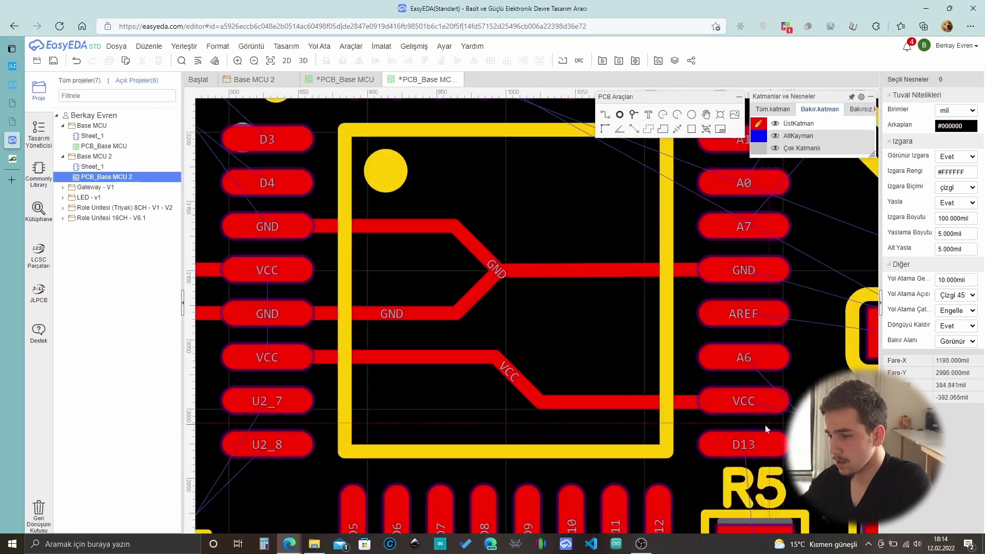
right_drag(765, 425, 551, 416)
scroll(551, 416, up, 1)
click(726, 429)
scroll(730, 317, down, 1)
click(653, 418)
click(650, 515)
right_drag(650, 515, 518, 275)
click(627, 406)
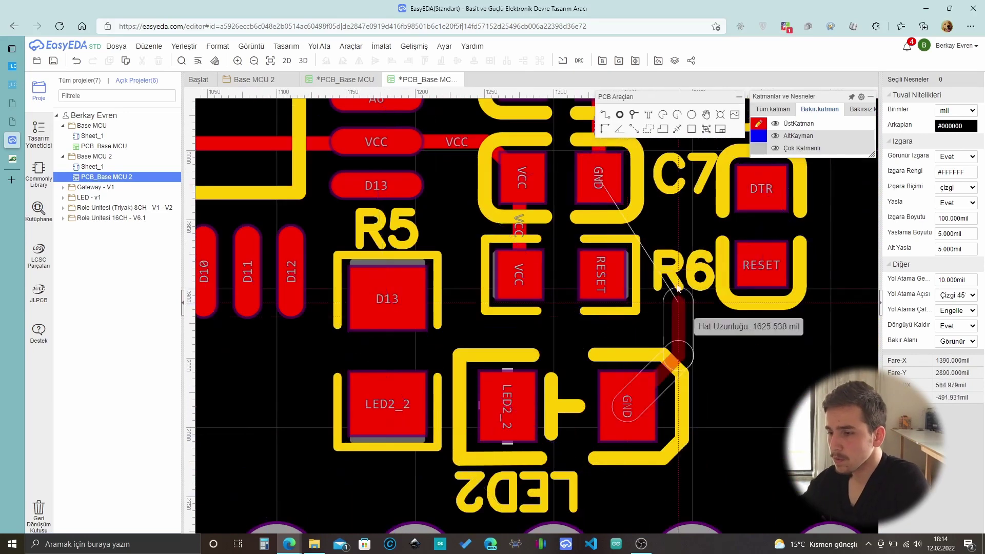
click(678, 226)
Connect C6's GND to the rotated pad and start a GND track from the left pad.
click(599, 178)
right_drag(598, 178, 643, 372)
scroll(666, 300, up, 1)
click(628, 339)
click(692, 221)
click(315, 252)
scroll(718, 272, down, 3)
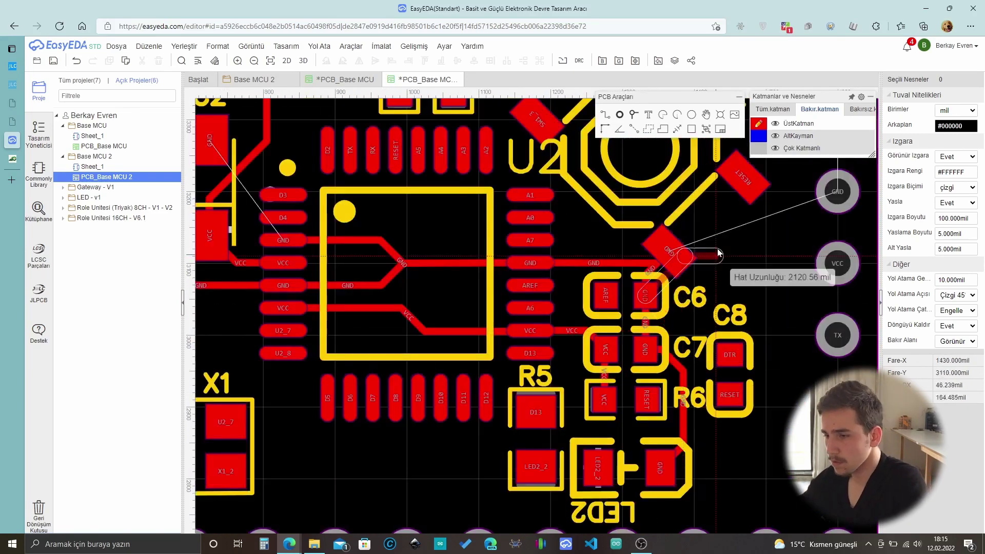
scroll(707, 264, up, 2)
Route a VCC track from the header pad around LED2 to R6's VCC pad.
click(804, 466)
click(528, 400)
click(513, 300)
click(477, 252)
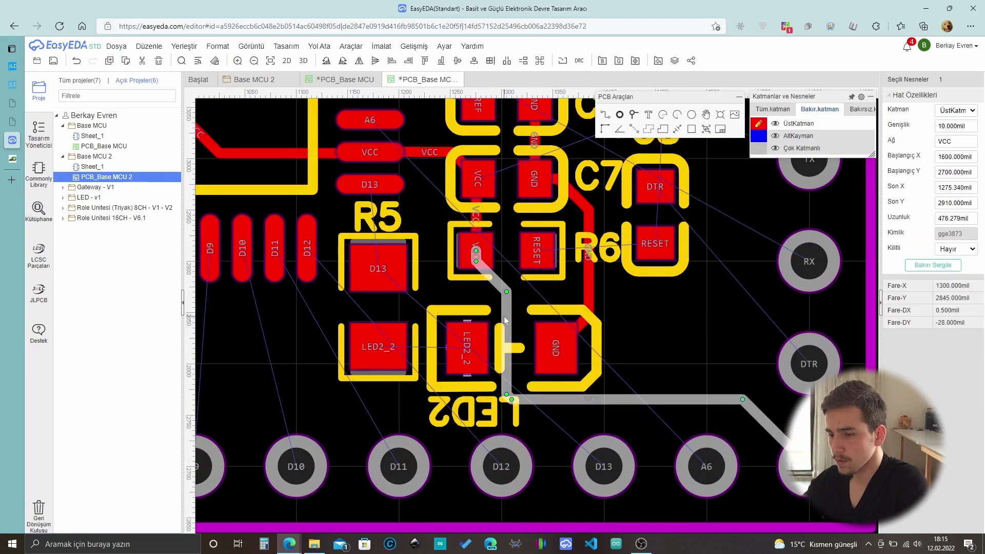
scroll(513, 446, up, 2)
scroll(530, 414, down, 3)
right_click(562, 385)
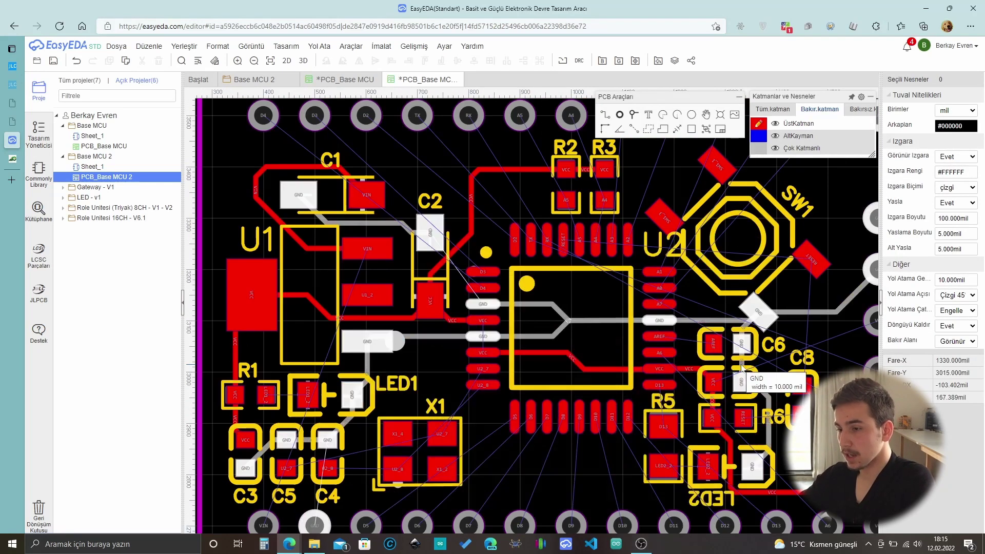
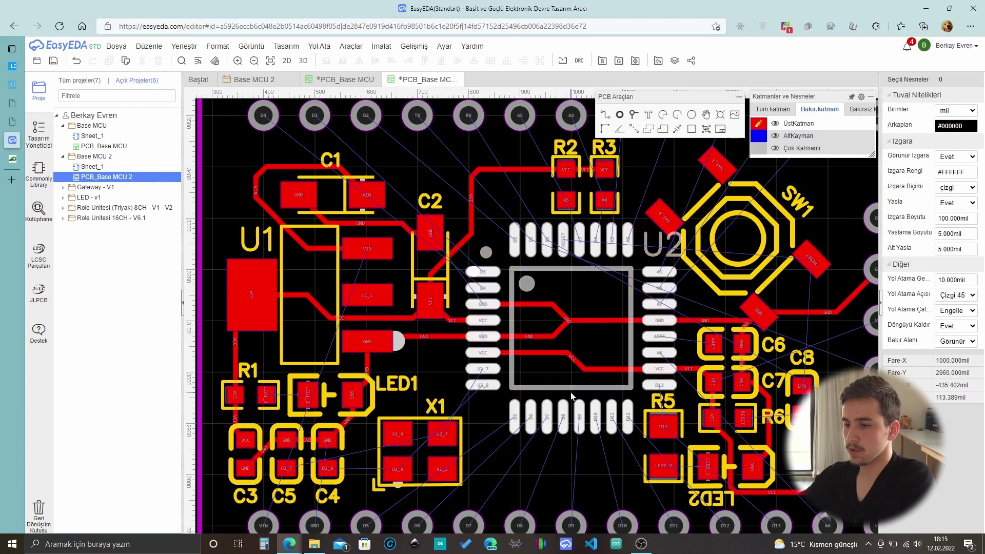
Route the U2_8 track from its pad around the bottom of X1.
scroll(572, 396, down, 3)
scroll(521, 397, up, 4)
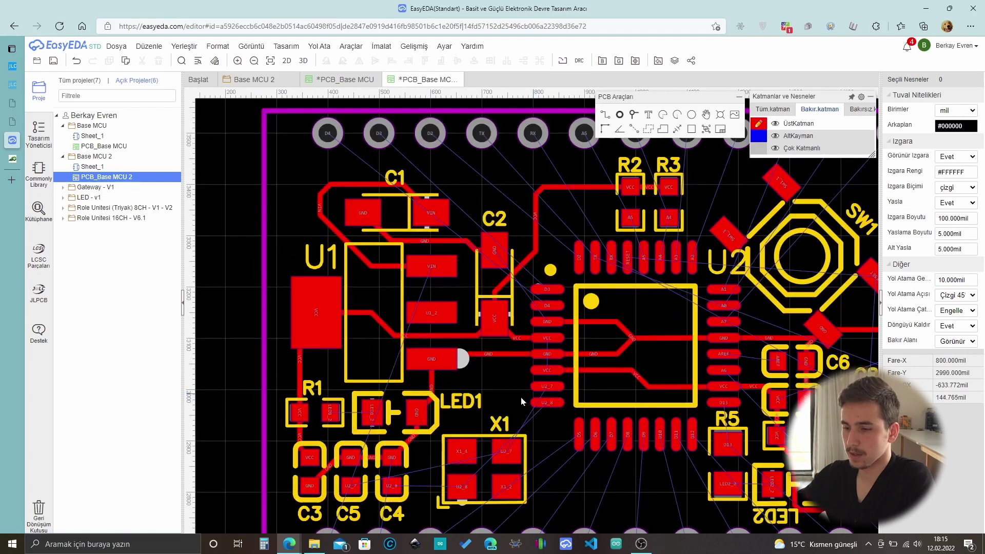
scroll(447, 432, down, 1)
scroll(510, 457, up, 3)
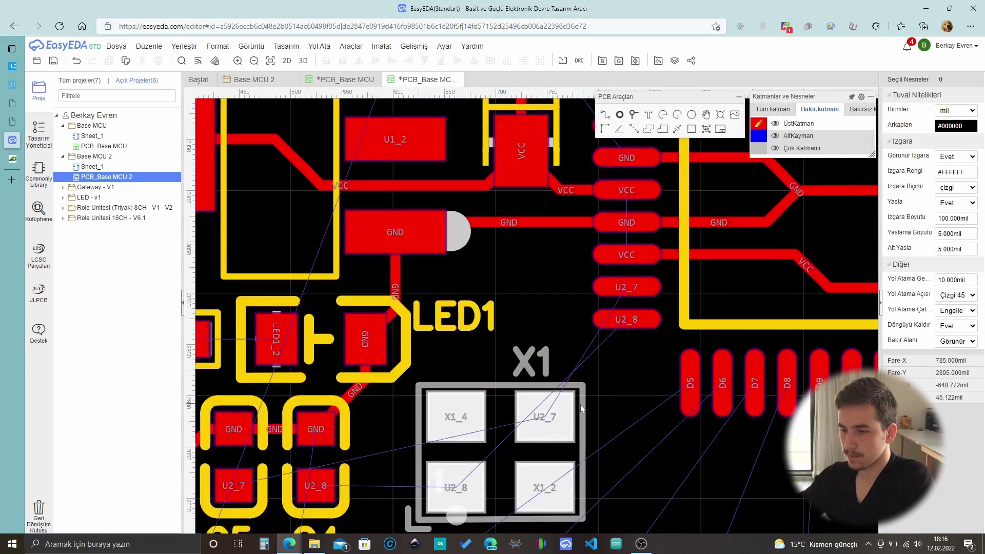
scroll(314, 359, up, 3)
scroll(314, 359, down, 1)
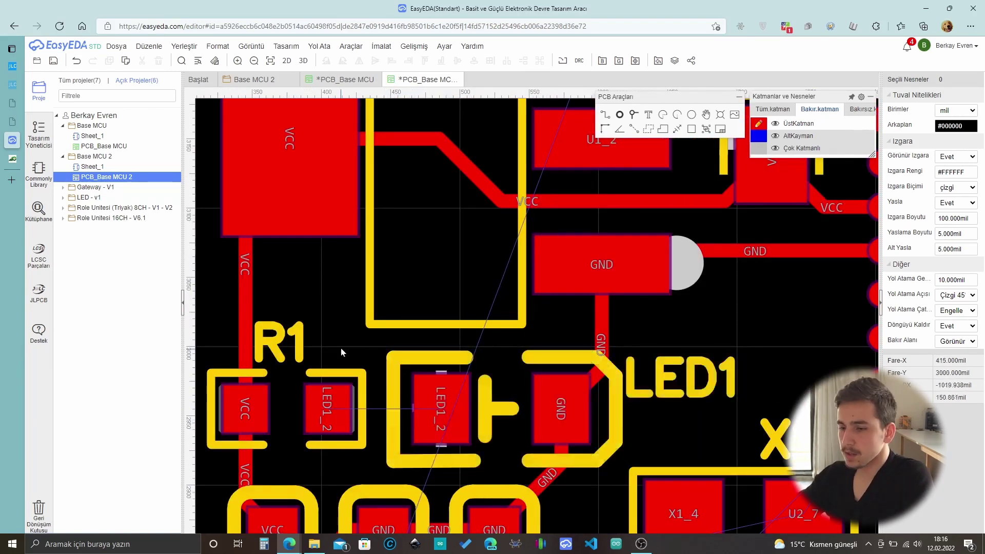
scroll(341, 348, down, 1)
scroll(372, 415, down, 1)
scroll(373, 414, up, 3)
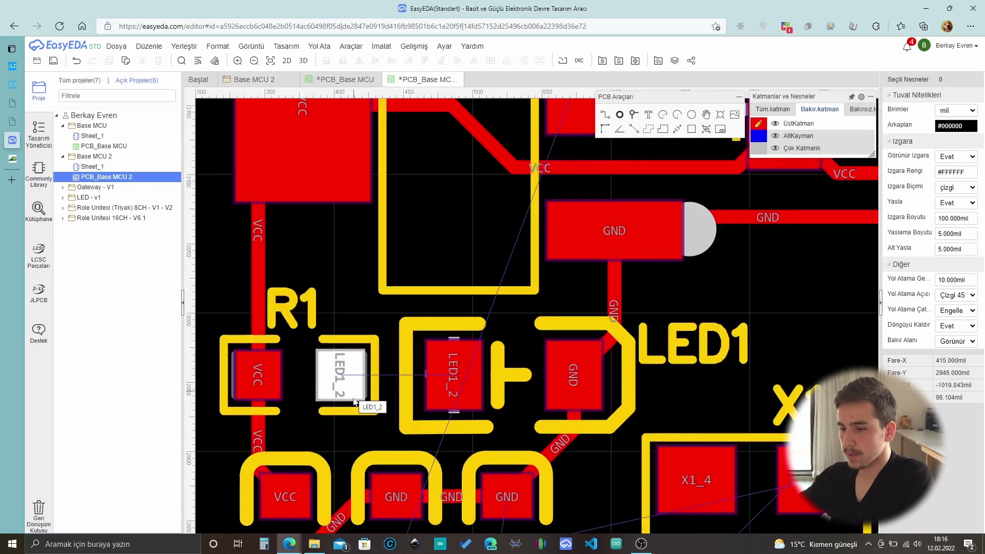
scroll(372, 365, down, 1)
scroll(743, 432, down, 1)
scroll(749, 374, up, 2)
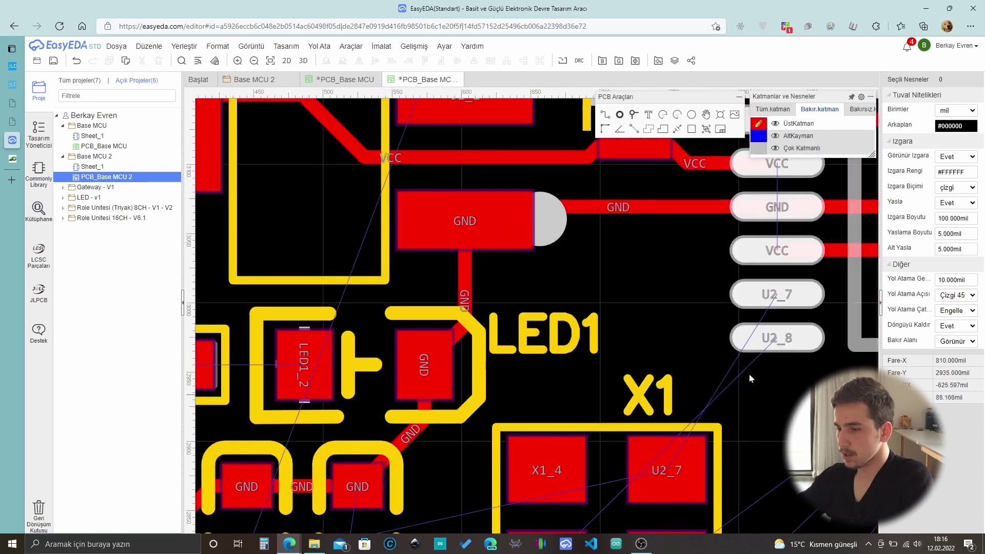
scroll(763, 351, down, 1)
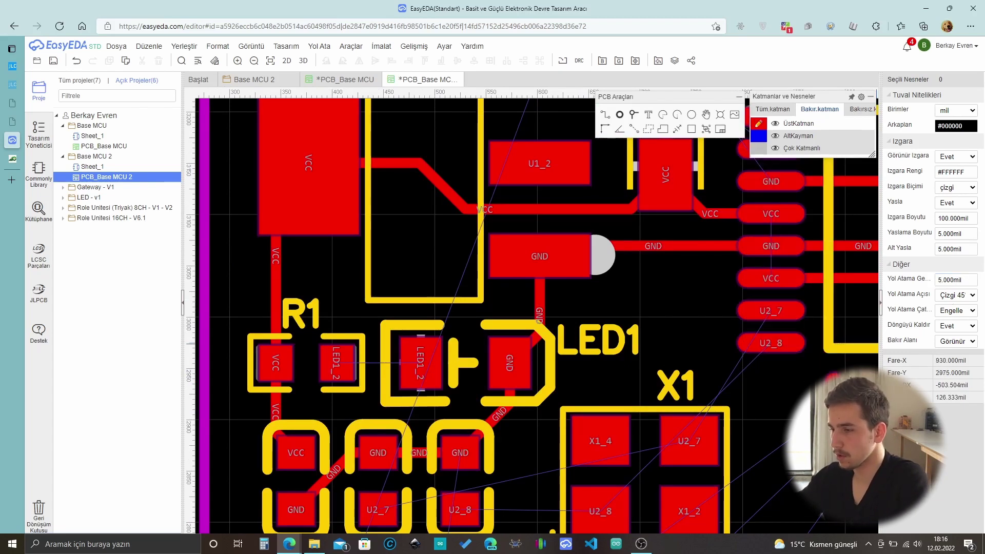
click(771, 350)
scroll(759, 493, down, 1)
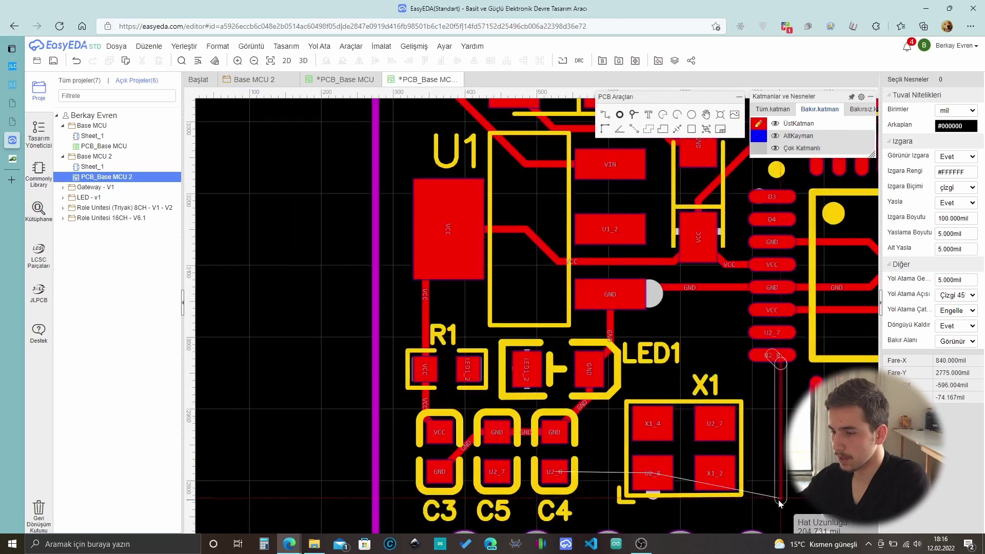
scroll(755, 478, up, 2)
click(714, 509)
Start the U2_7 track from the left U2_7 pad toward X1.
click(536, 449)
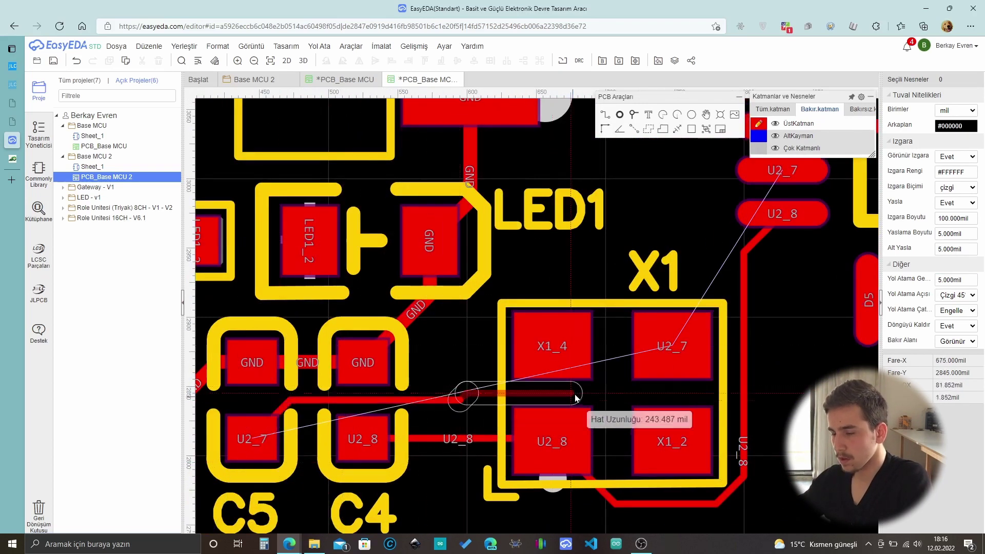
scroll(700, 199, down, 2)
scroll(576, 330, up, 4)
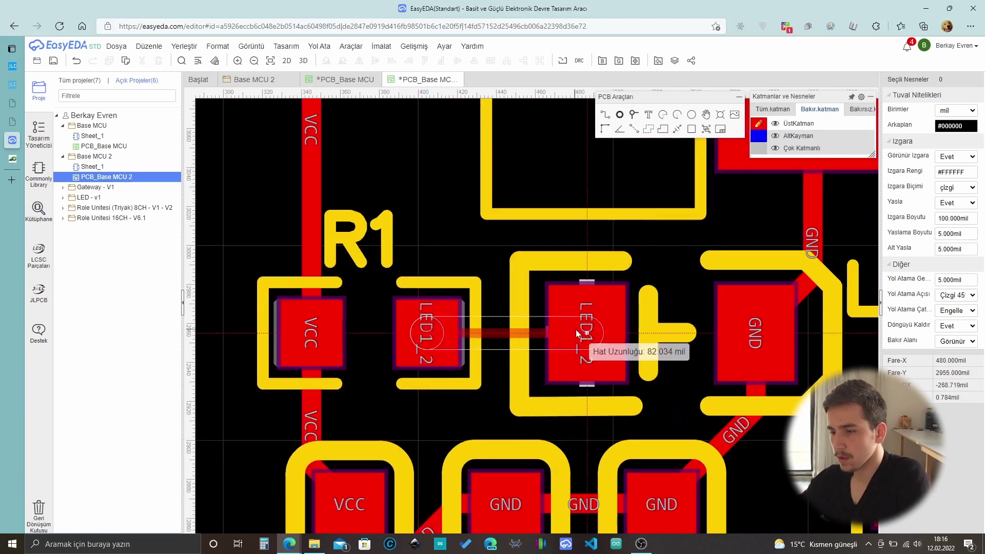
scroll(573, 455, down, 3)
scroll(531, 380, up, 2)
scroll(530, 380, down, 1)
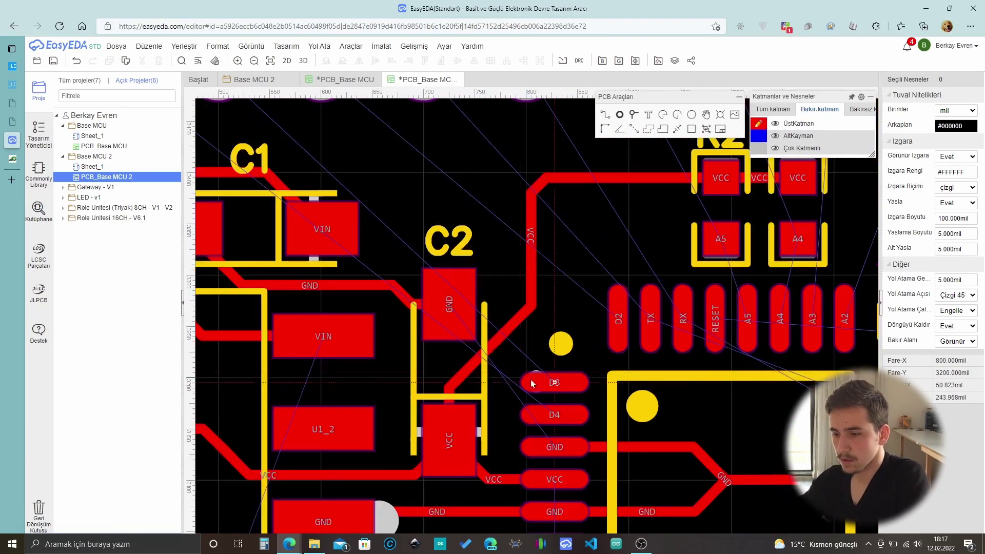
scroll(387, 311, down, 1)
Replace the C2–R2 VCC track with a new one from R2, and attach ground to C2's pad.
click(521, 337)
key(Delete)
key(w)
click(672, 228)
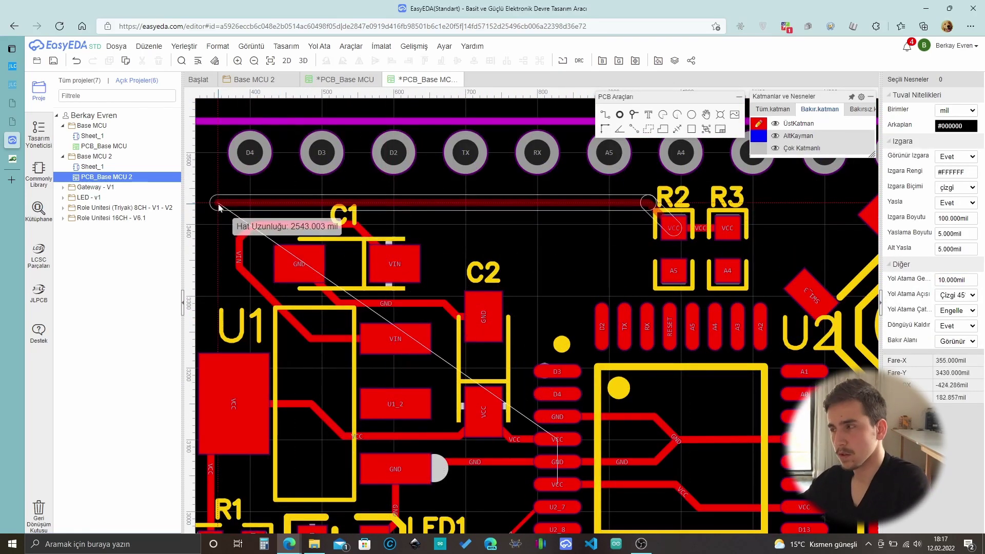
scroll(560, 426, up, 3)
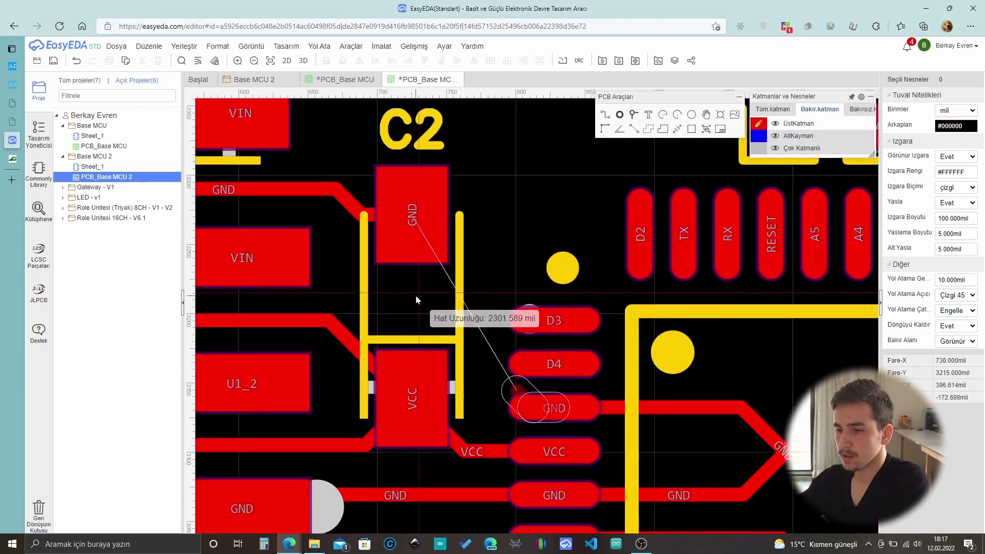
click(477, 320)
Check the nearby tracks, then start a VIN route and finish the track in progress.
click(428, 233)
click(456, 304)
scroll(501, 295, down, 4)
scroll(361, 461, up, 4)
key(w)
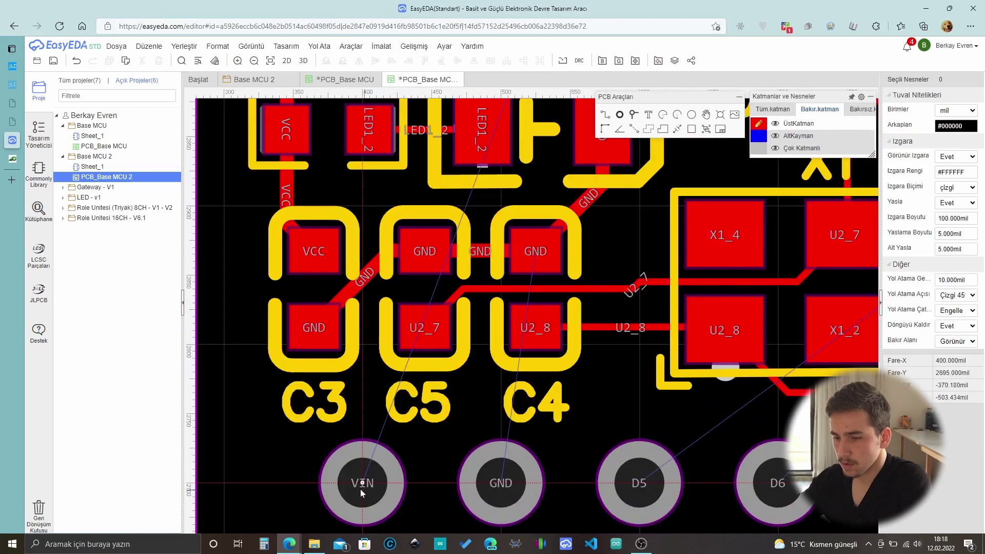
click(360, 488)
scroll(331, 505, down, 3)
scroll(295, 331, up, 3)
scroll(411, 300, down, 2)
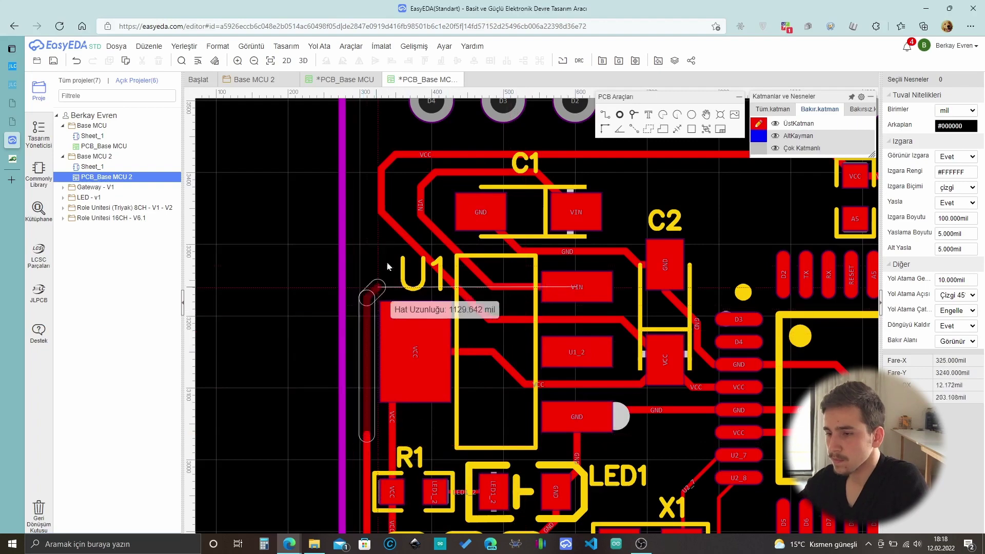
scroll(439, 368, down, 3)
scroll(439, 368, up, 1)
key(Escape)
scroll(598, 257, up, 1)
click(544, 343)
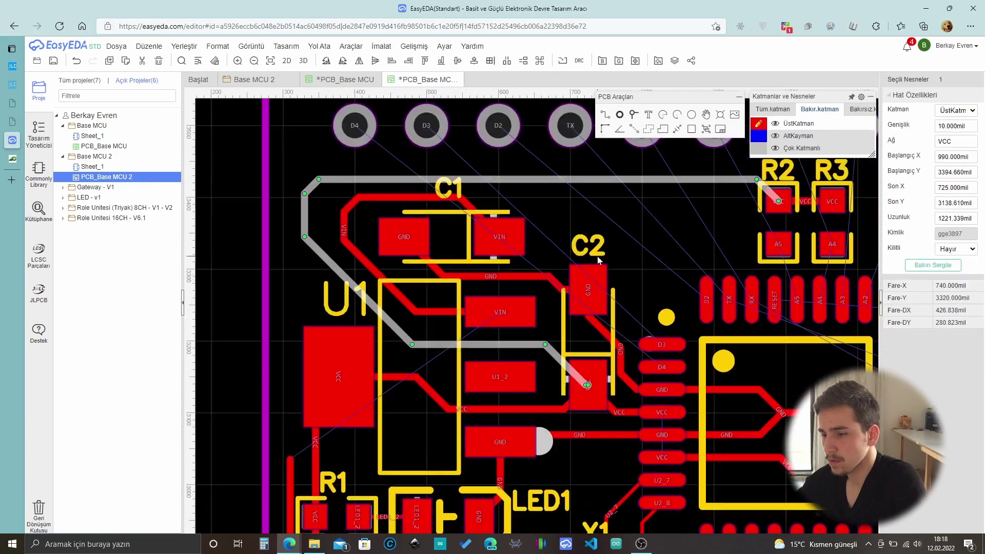
Select the GND and VIN tracks to check their nets.
click(516, 277)
key(w)
scroll(497, 244, up, 2)
scroll(506, 325, down, 3)
click(354, 456)
scroll(505, 331, down, 3)
scroll(530, 474, up, 3)
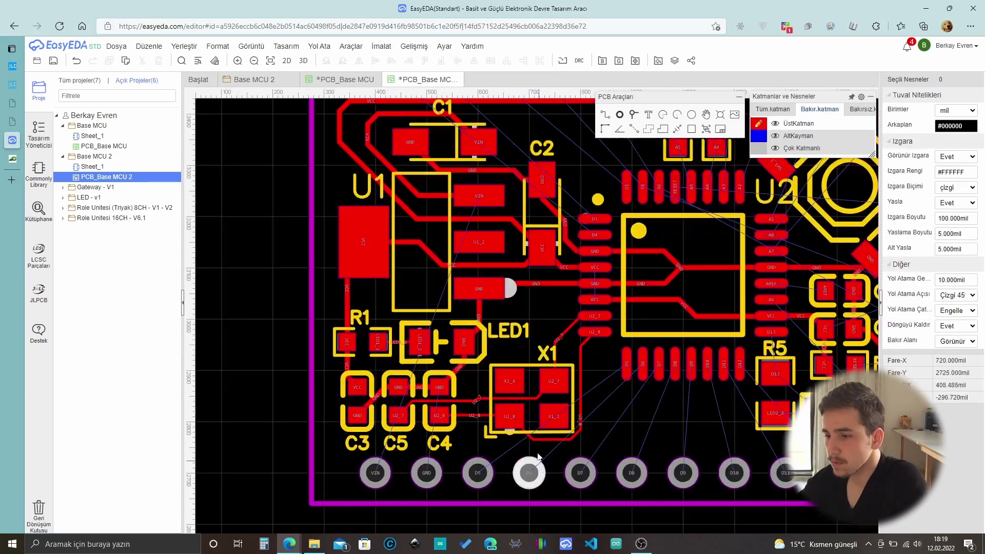
scroll(616, 264, up, 3)
Start a VCC track from U2.
key(w)
click(568, 337)
scroll(564, 333, down, 2)
scroll(792, 302, up, 3)
scroll(728, 393, down, 5)
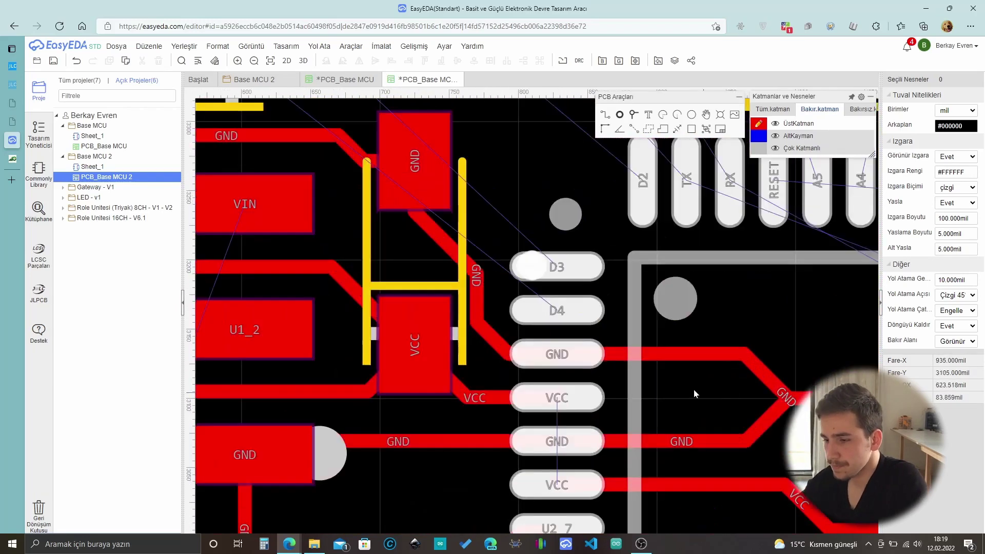
scroll(809, 241, up, 4)
scroll(651, 430, down, 3)
scroll(645, 477, up, 4)
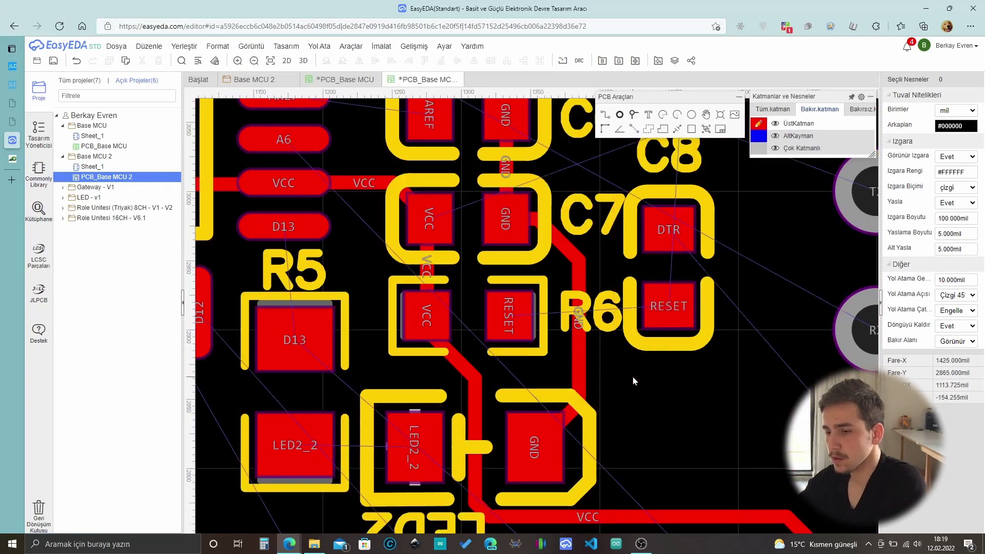
Delete the ground track beside R6 and reroute GND from C7 around R6 to LED2's pad.
click(579, 338)
key(Delete)
key(w)
click(506, 221)
click(451, 384)
click(506, 220)
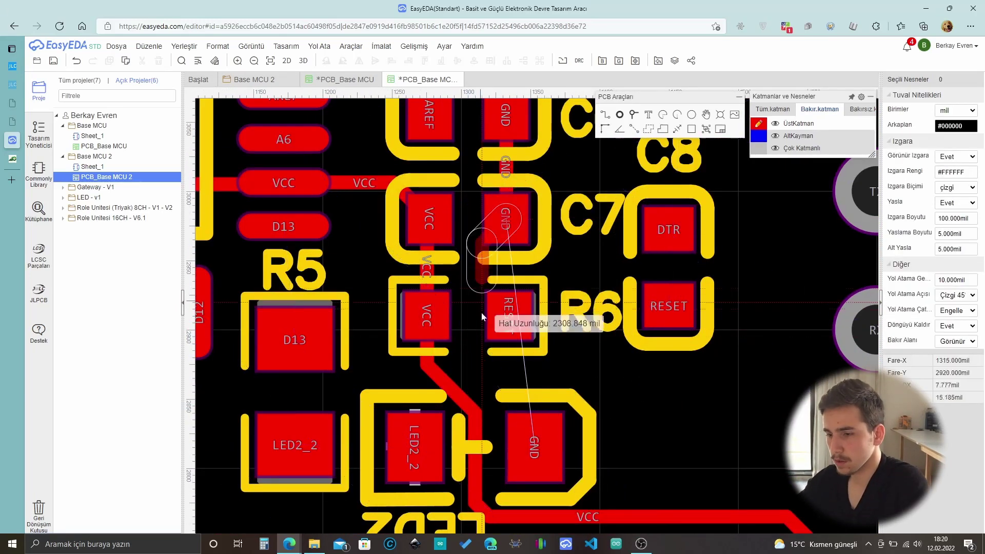
right_click(500, 408)
click(516, 223)
click(571, 374)
click(536, 435)
scroll(610, 446, down, 3)
scroll(635, 386, up, 4)
scroll(659, 402, down, 2)
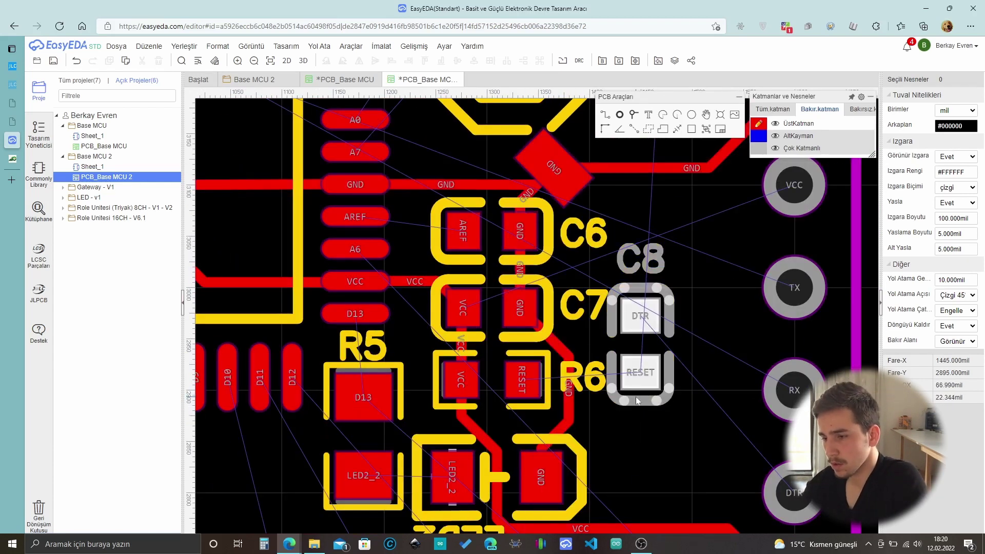
Rotate C8 by 180° and move it down beside R6.
drag(635, 400, 631, 466)
key(space)
key(space)
click(670, 417)
key(ctrl+z)
key(ctrl+z)
key(ctrl+z)
click(643, 405)
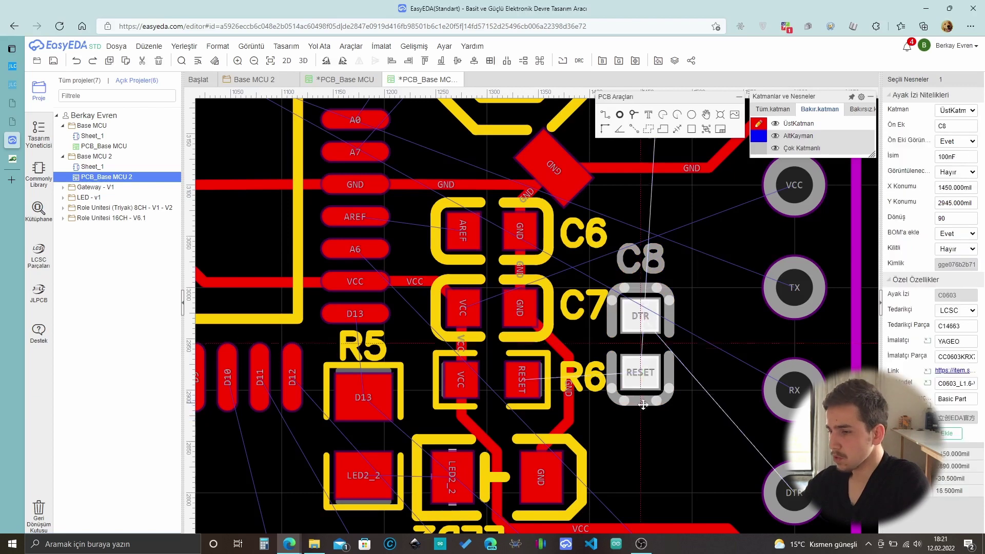
key(space)
key(space)
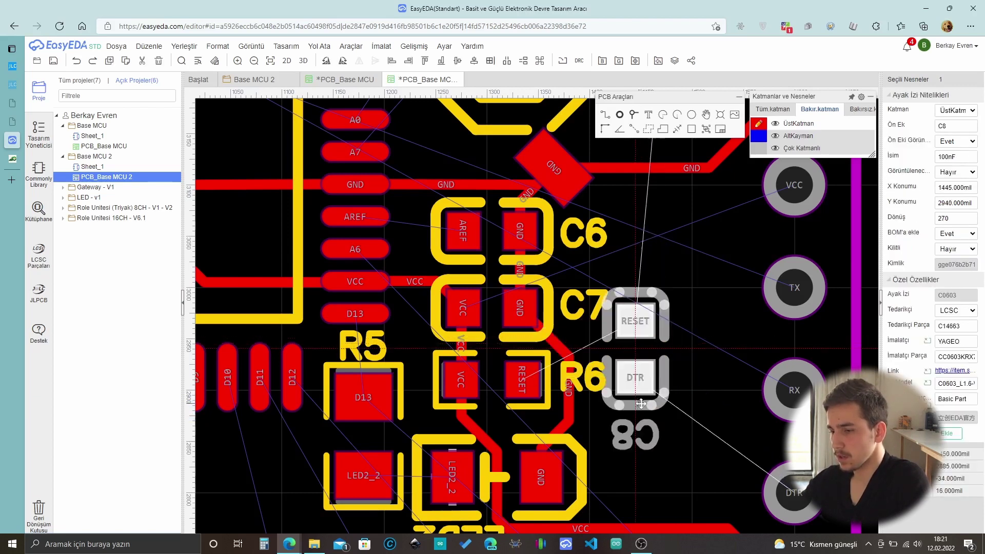
drag(641, 403, 659, 341)
Turn the C8 label upright above the part.
click(721, 423)
key(space)
key(space)
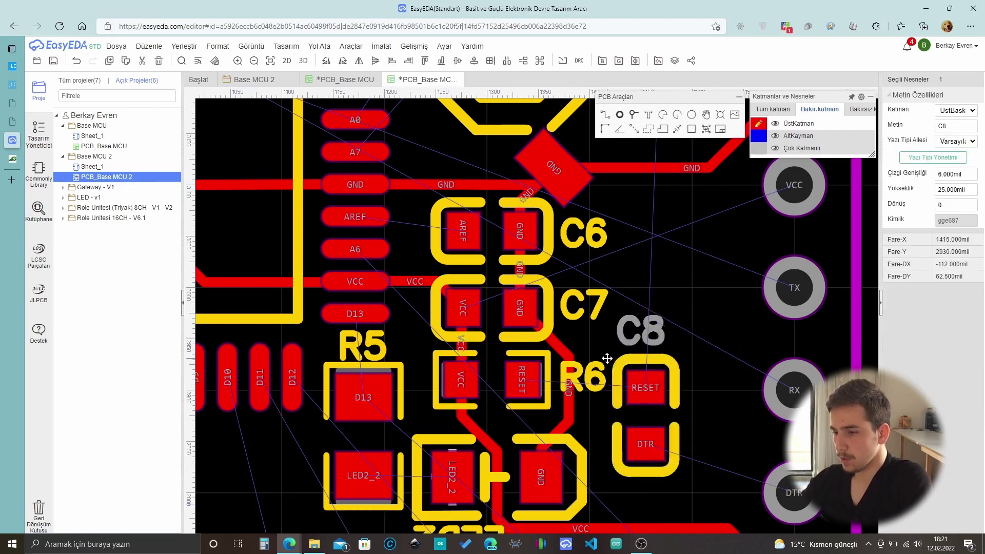
click(680, 281)
Start a track from C8's DTR pad.
scroll(743, 500, up, 3)
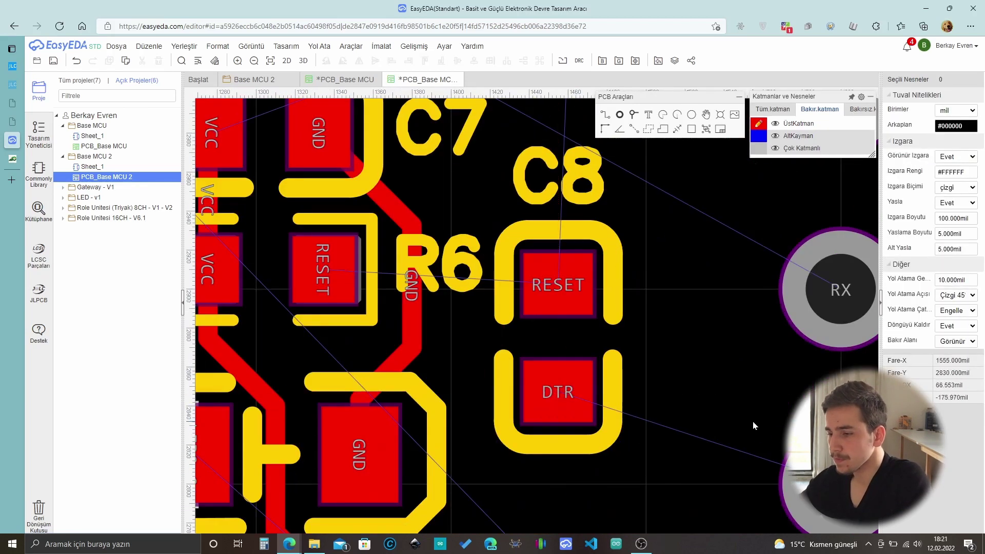
key(w)
click(558, 391)
scroll(632, 287, down, 5)
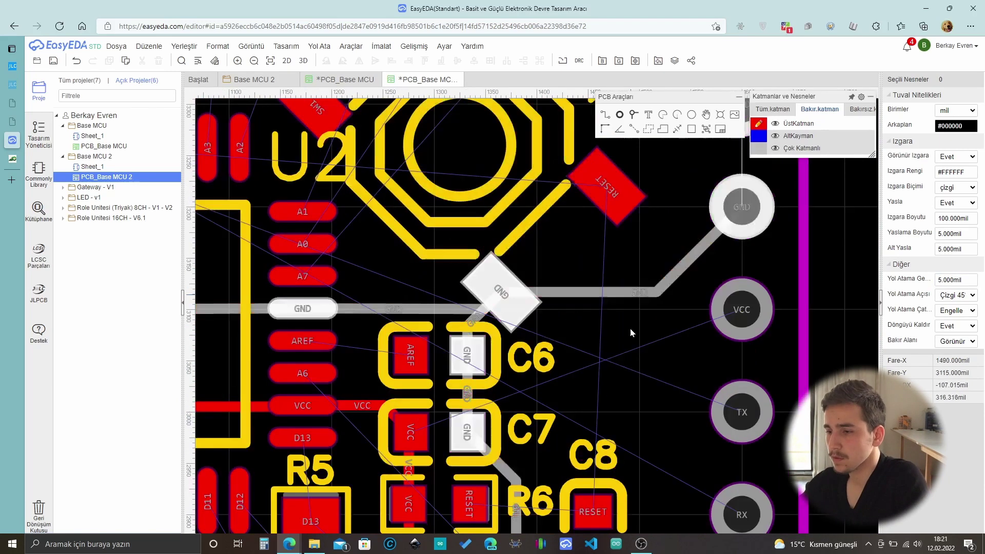
Run a ground track from the header GND pin to C3's GND pad.
scroll(411, 491, up, 3)
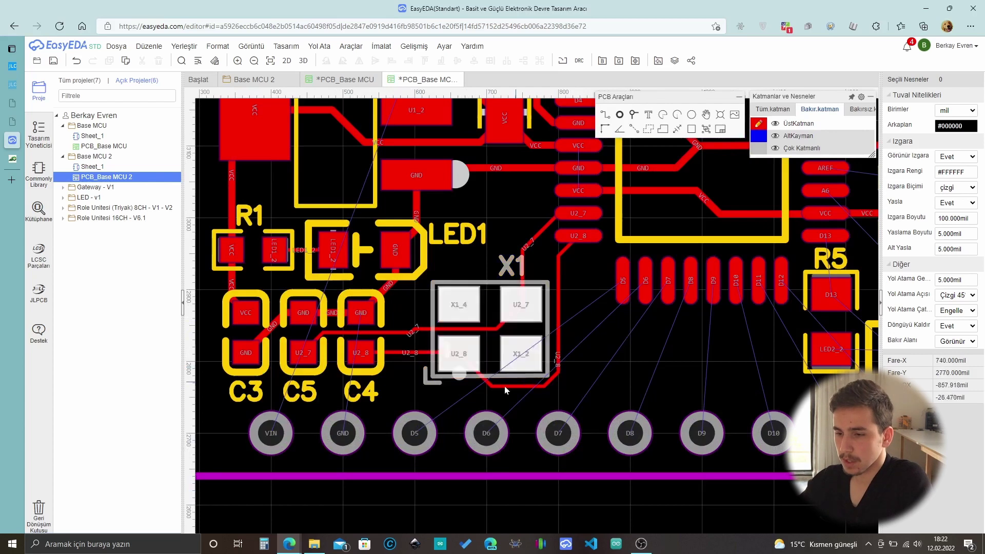
scroll(317, 346, up, 3)
scroll(530, 359, down, 2)
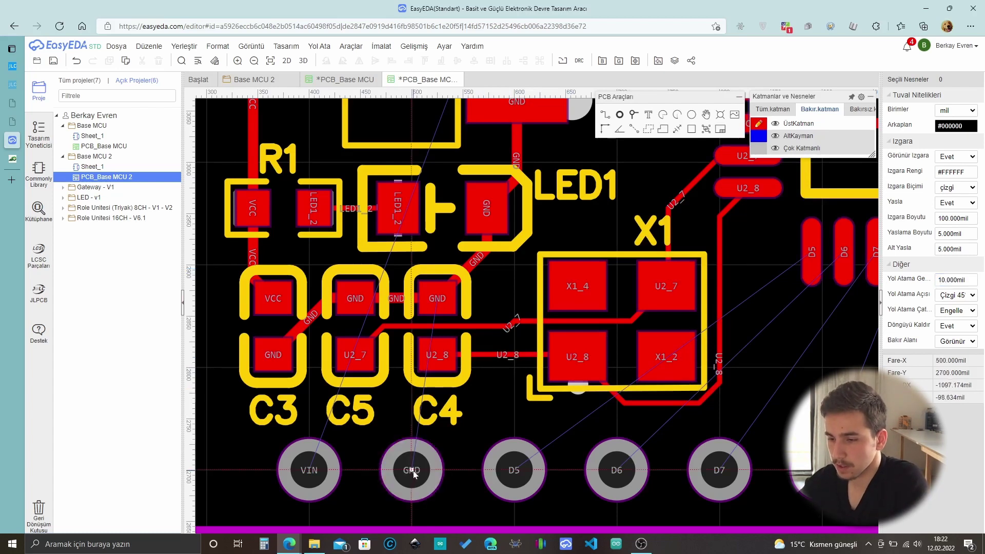
click(412, 471)
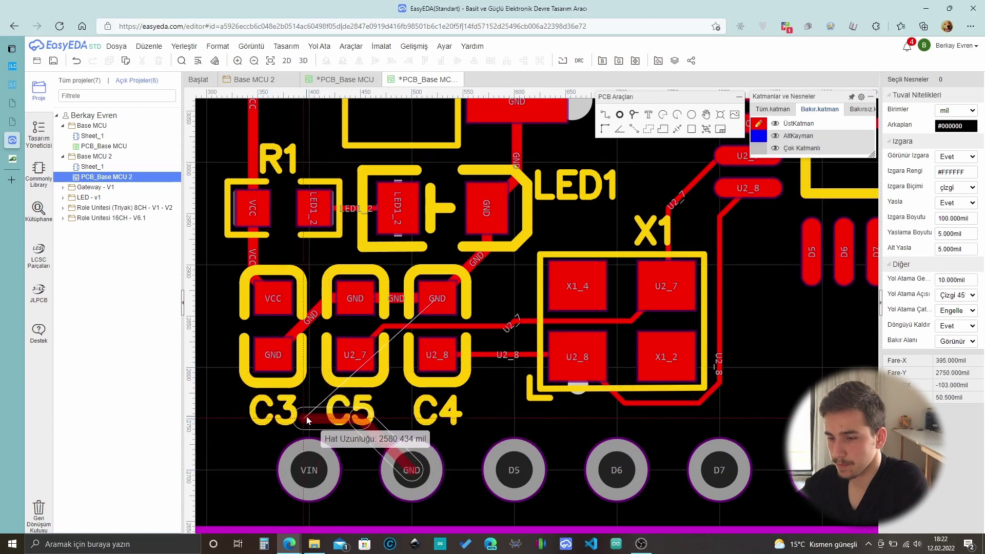
click(261, 355)
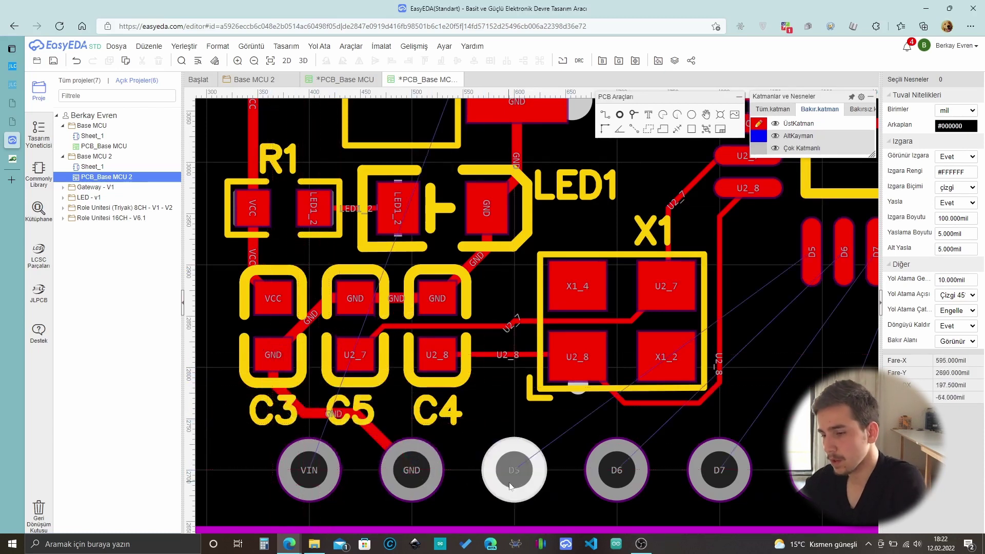
scroll(510, 486, down, 4)
scroll(555, 442, up, 2)
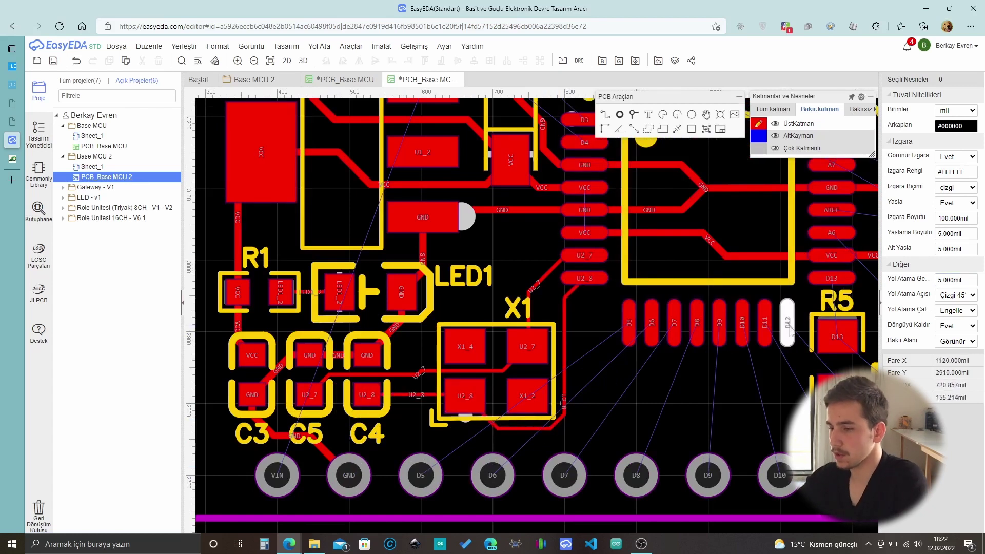
Route U2's D5 and D6 pins to their header pads with bent tracks.
click(628, 326)
scroll(528, 454, up, 3)
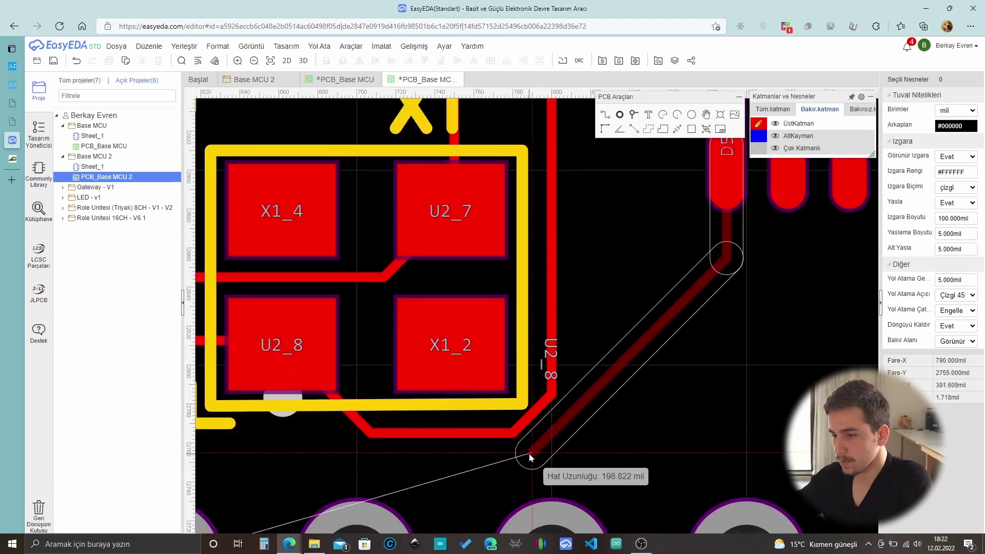
click(325, 459)
scroll(323, 460, down, 2)
click(219, 506)
scroll(661, 280, down, 3)
click(656, 260)
scroll(614, 347, up, 5)
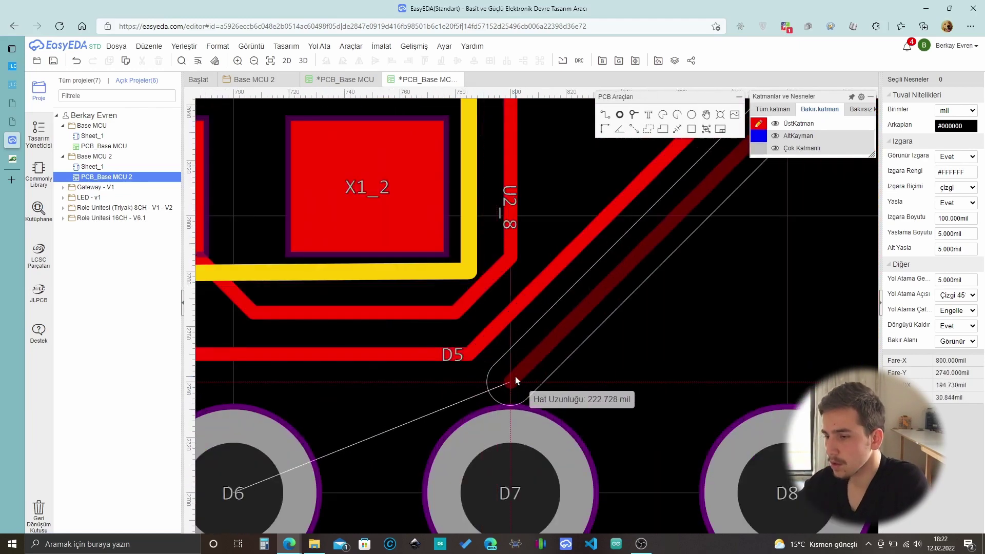
click(500, 379)
scroll(492, 356, down, 1)
click(482, 299)
click(535, 339)
Route tracks from U2's D7 through D12 pins down to their header pads.
click(495, 373)
click(329, 434)
scroll(422, 450, down, 3)
click(622, 233)
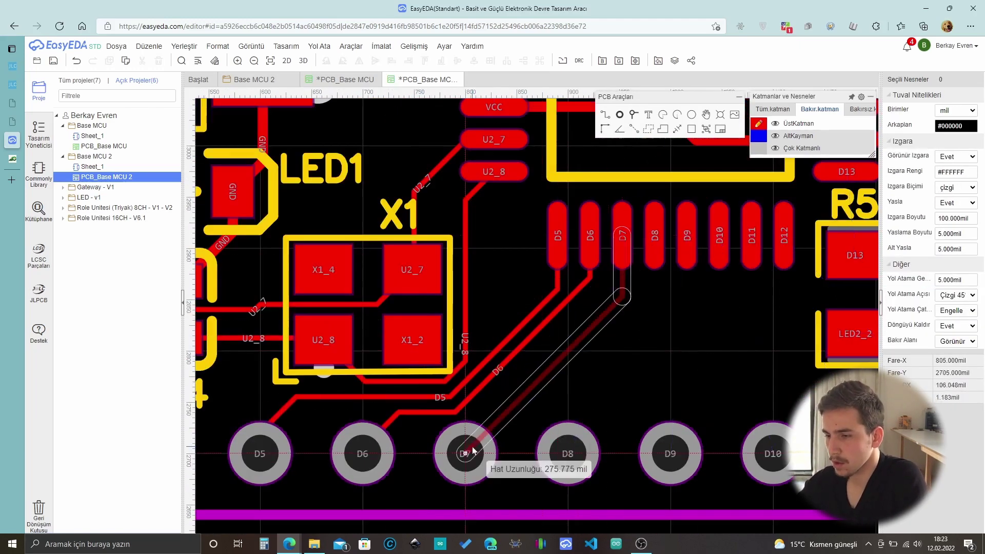
click(468, 451)
click(719, 234)
click(784, 233)
right_drag(666, 372, 521, 327)
scroll(359, 298, up, 2)
click(549, 317)
Shift the D11 and D12 track segments lower to tidy the routing.
click(727, 394)
scroll(718, 384, down, 2)
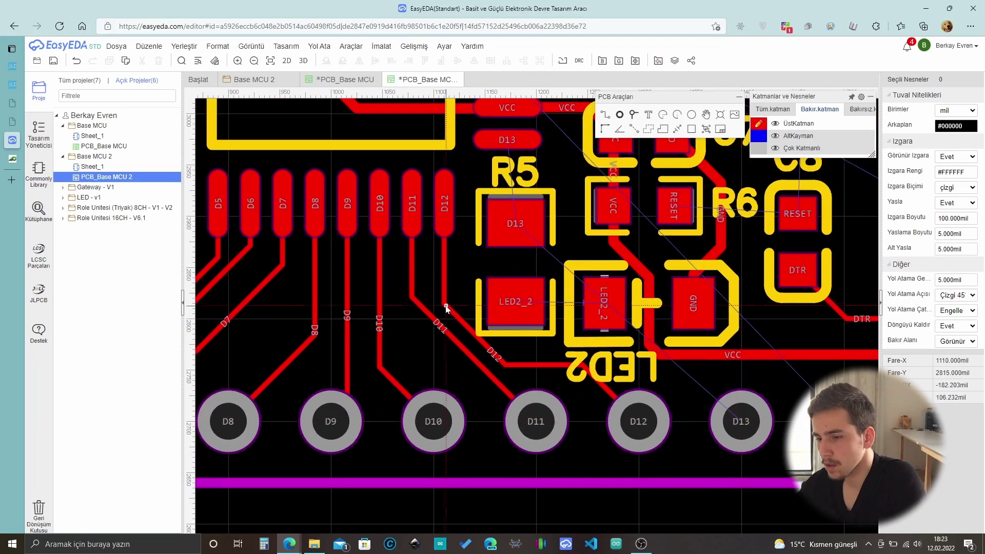
scroll(447, 304, up, 4)
drag(480, 391, 457, 413)
drag(516, 368, 484, 400)
drag(600, 420, 600, 439)
Undo the stray D13 track, then route U2's A2 pin to its header pad.
key(w)
click(579, 150)
click(474, 355)
click(533, 412)
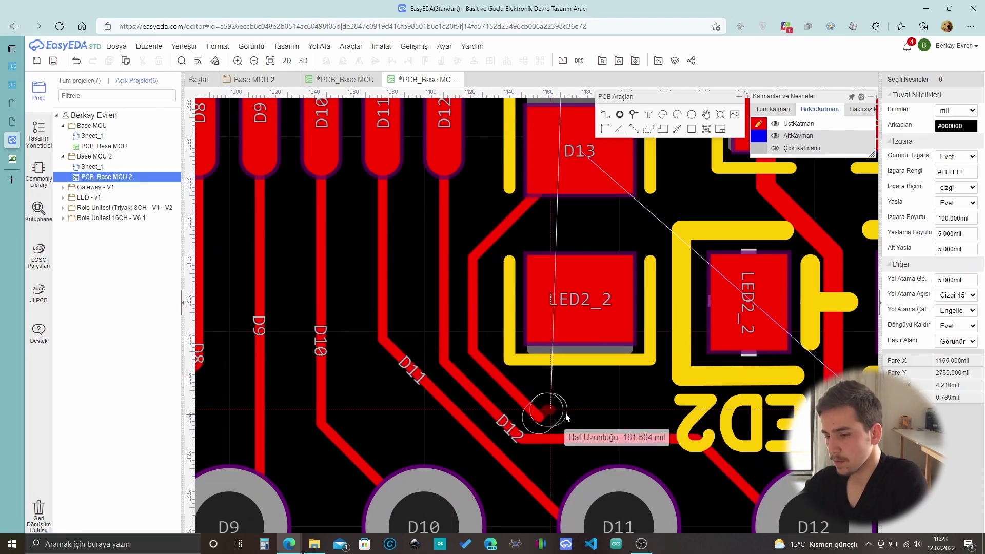
right_click(529, 406)
click(519, 398)
key(Delete)
click(579, 151)
scroll(659, 414, down, 4)
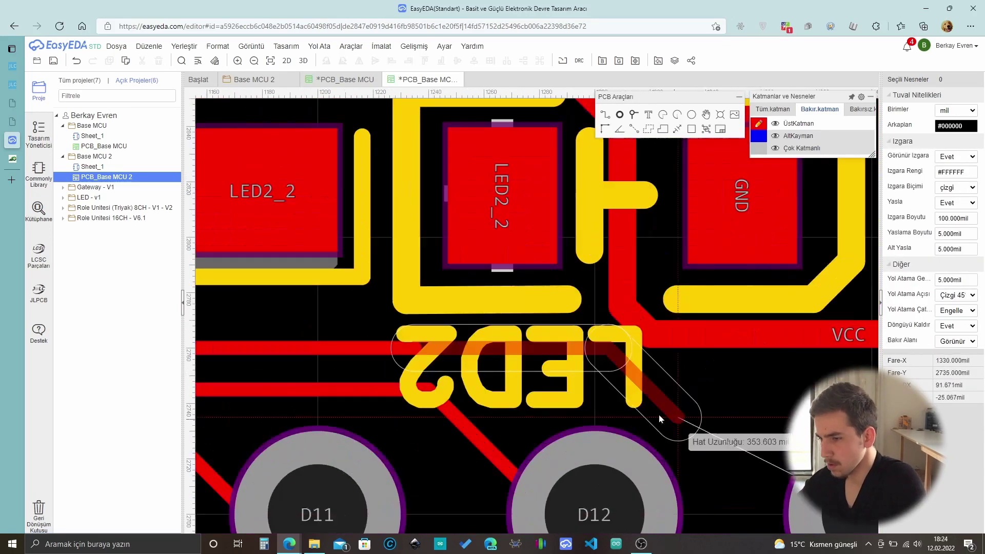
scroll(767, 388, up, 2)
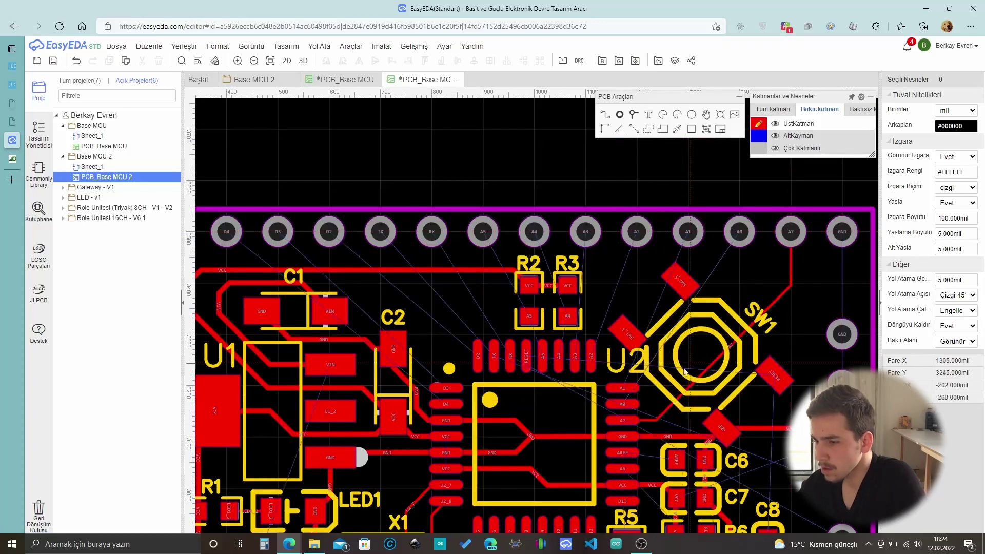
scroll(734, 295, up, 3)
scroll(734, 296, down, 2)
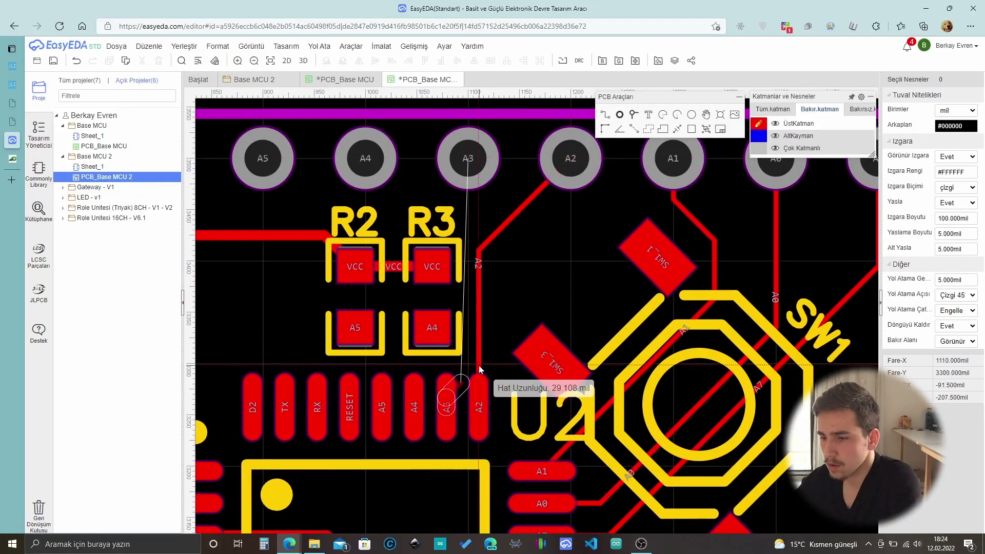
click(494, 342)
Route the A3 track to its header pad and nudge its segment right.
click(570, 159)
click(446, 406)
click(467, 352)
click(468, 159)
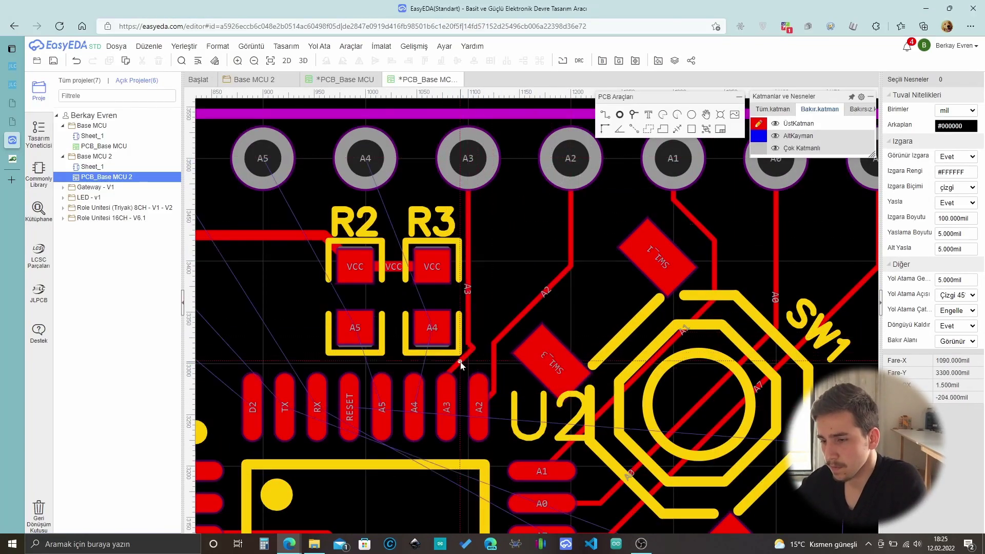
drag(468, 323, 478, 323)
scroll(356, 317, up, 3)
Connect U2's A4 pin to R3's A4 pad with a track.
click(464, 486)
click(499, 385)
scroll(412, 473, down, 8)
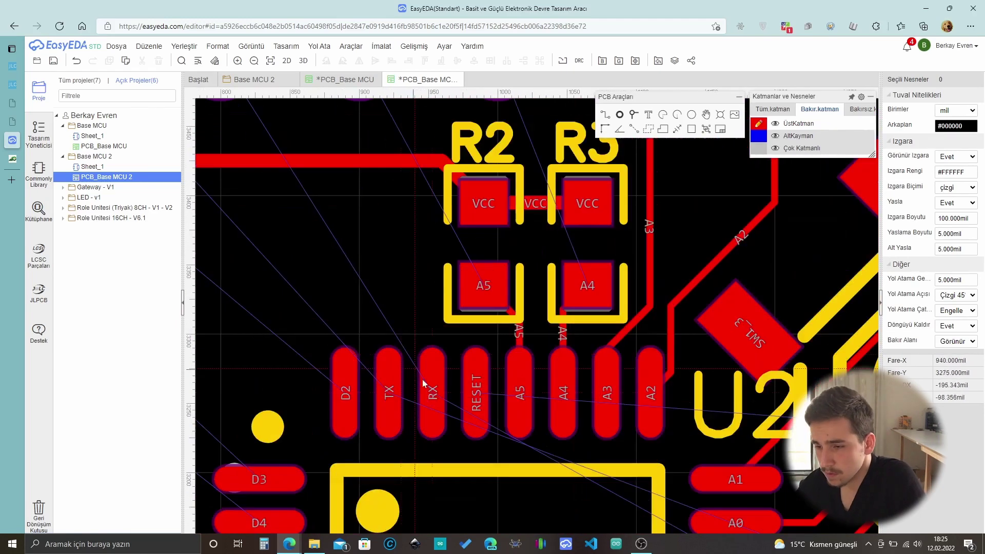
scroll(564, 405, up, 2)
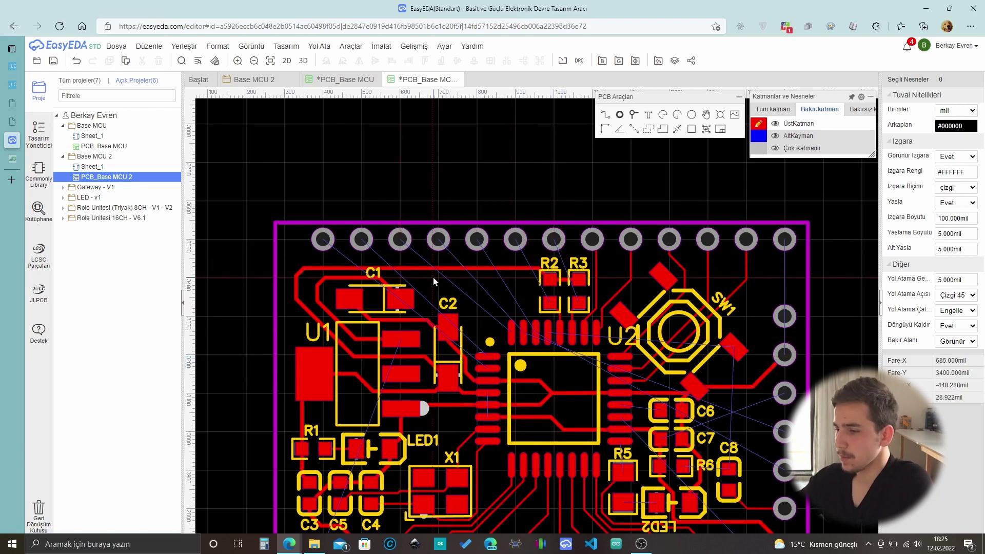
scroll(847, 323, up, 5)
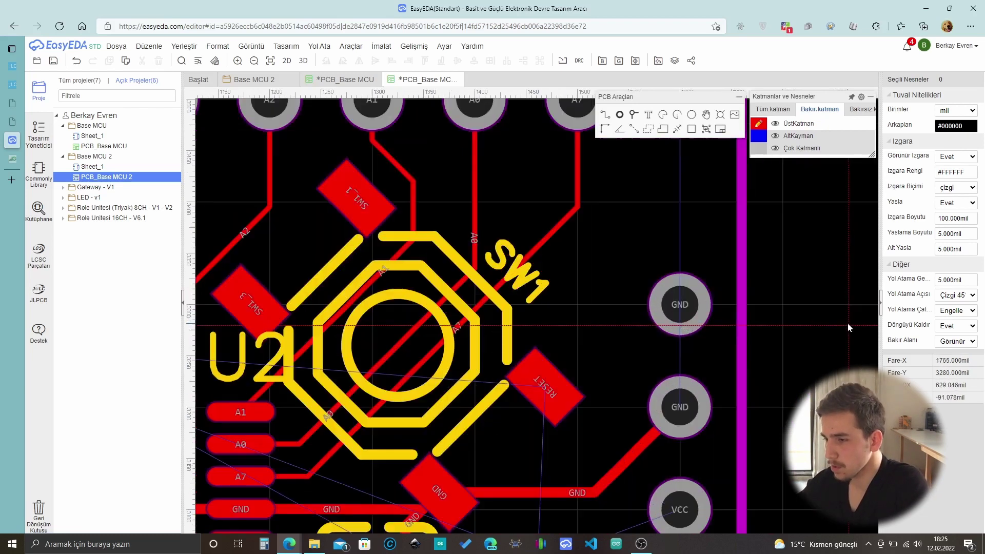
Change the routing track width from 10 mil to 5 mil.
key(Tab)
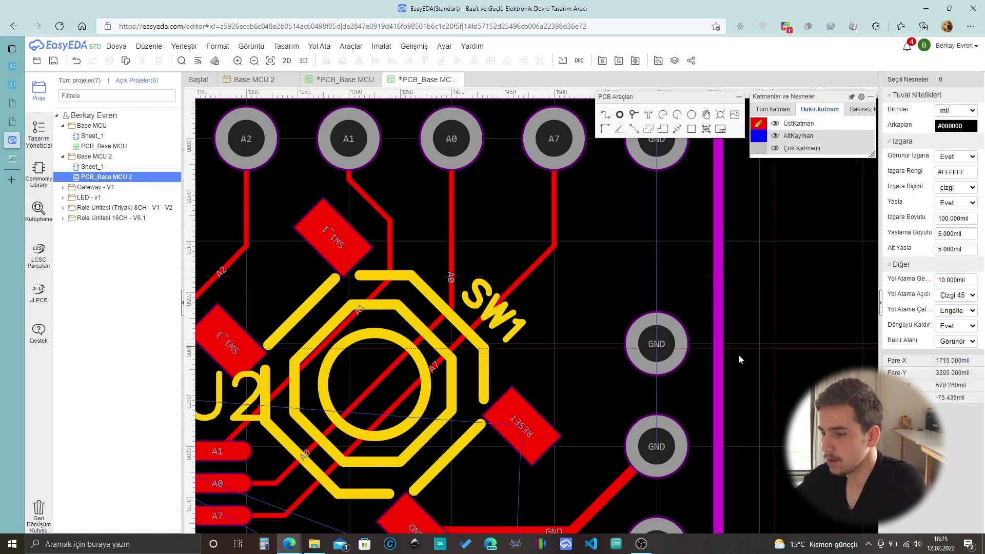
scroll(655, 451, down, 5)
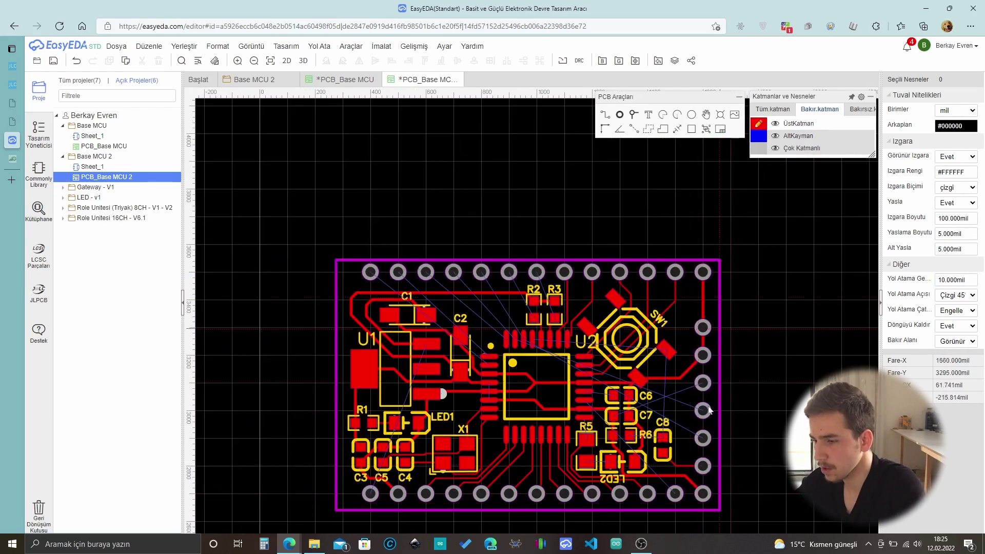
scroll(691, 472, up, 3)
scroll(712, 513, down, 3)
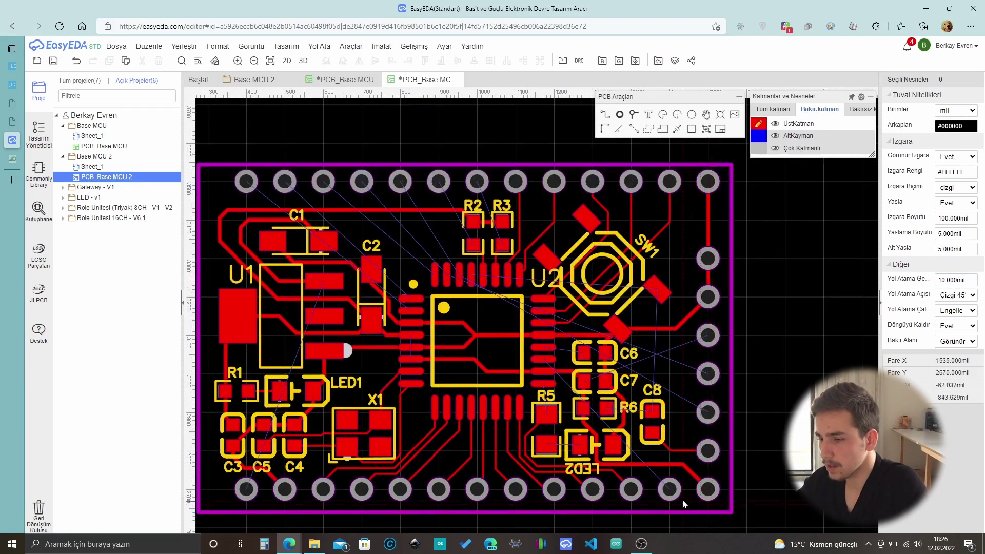
scroll(674, 498, up, 5)
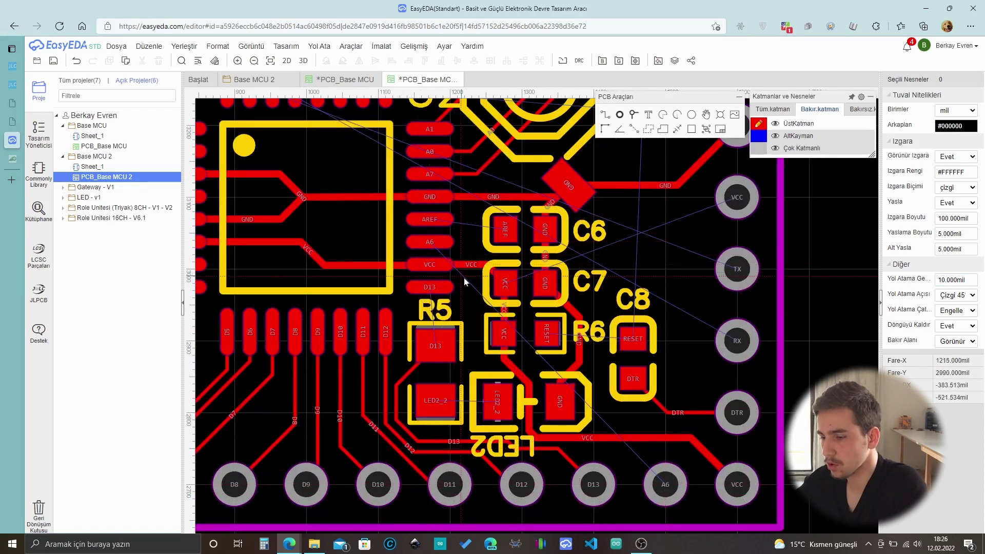
scroll(656, 453, down, 3)
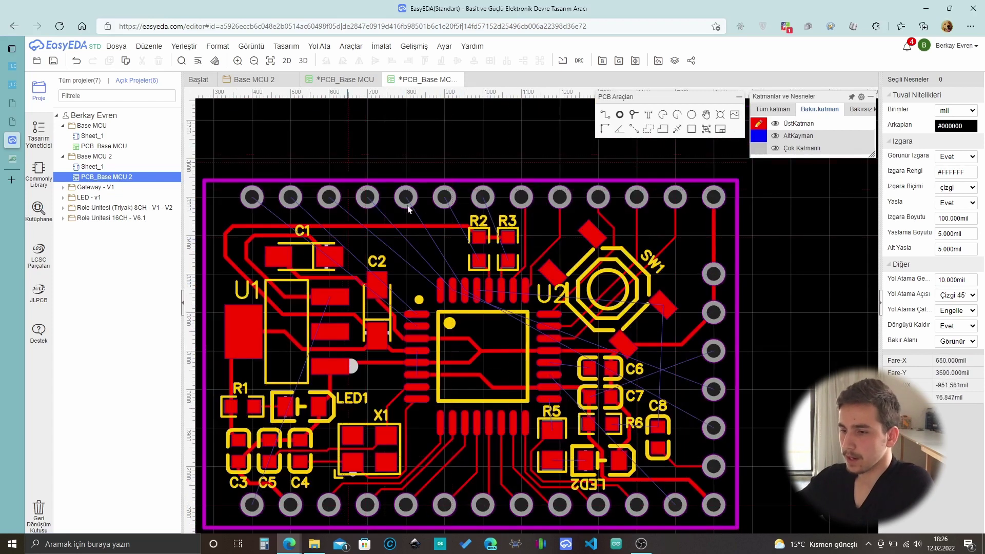
scroll(414, 381, up, 6)
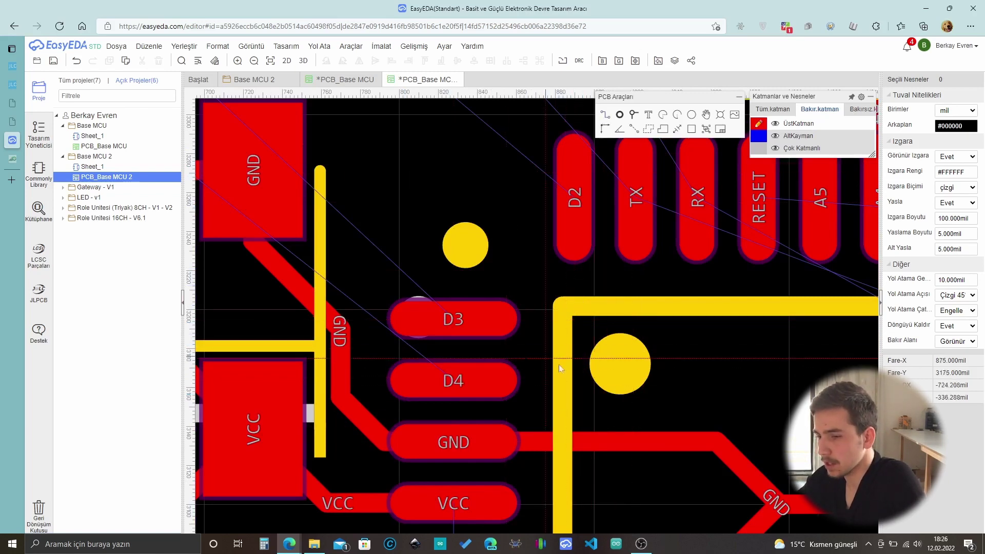
scroll(524, 419, down, 4)
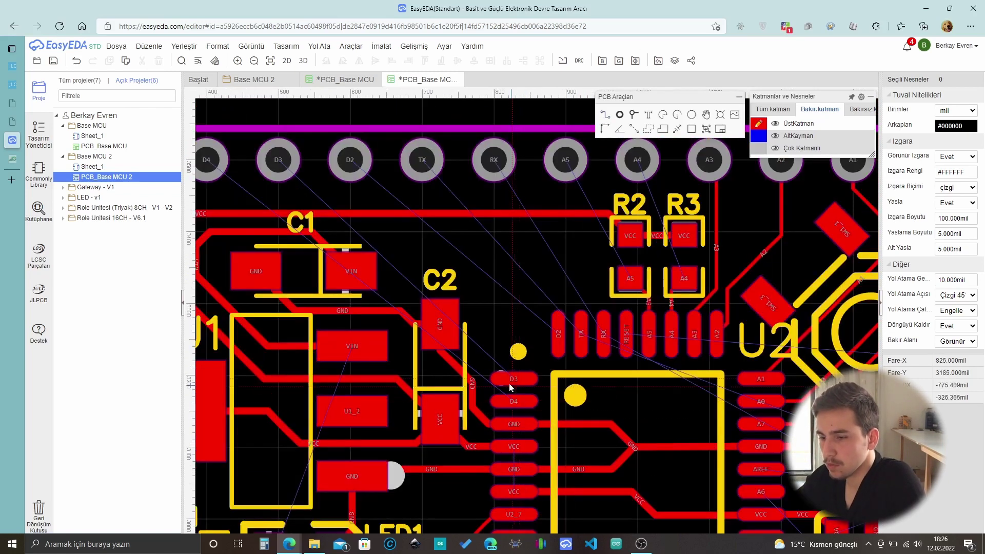
scroll(441, 277, down, 3)
scroll(487, 323, up, 5)
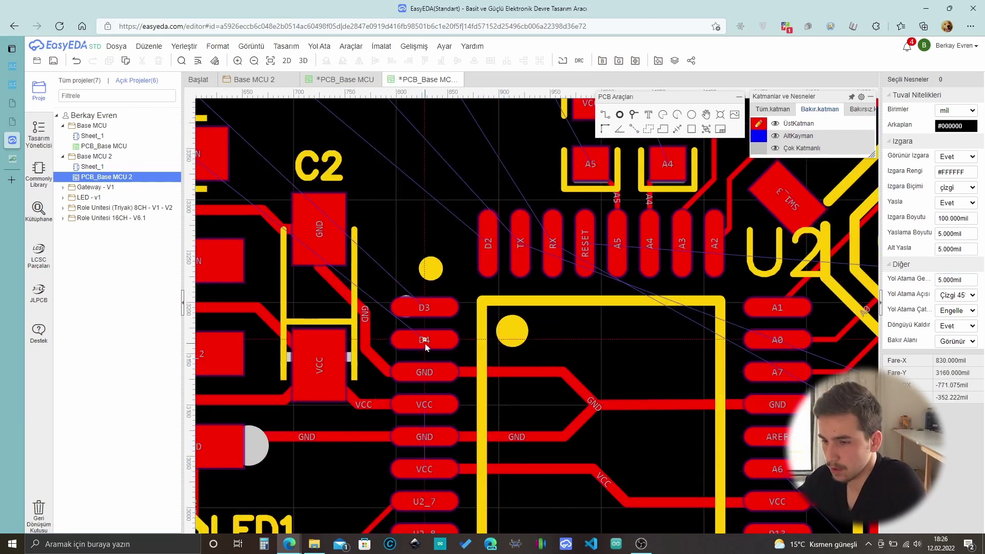
Route U2's D4 pin through a via onto the bottom layer to the top-left header pad.
click(425, 343)
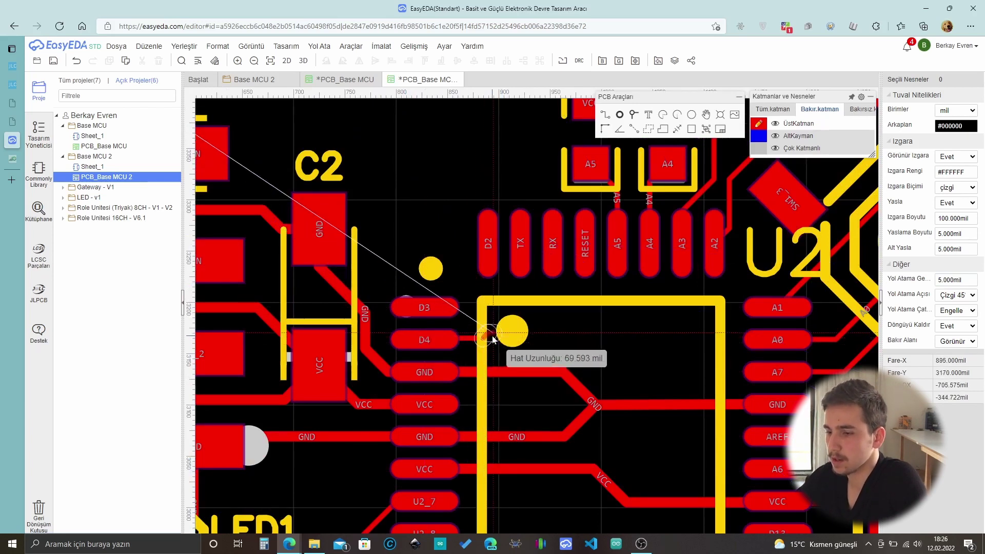
click(484, 340)
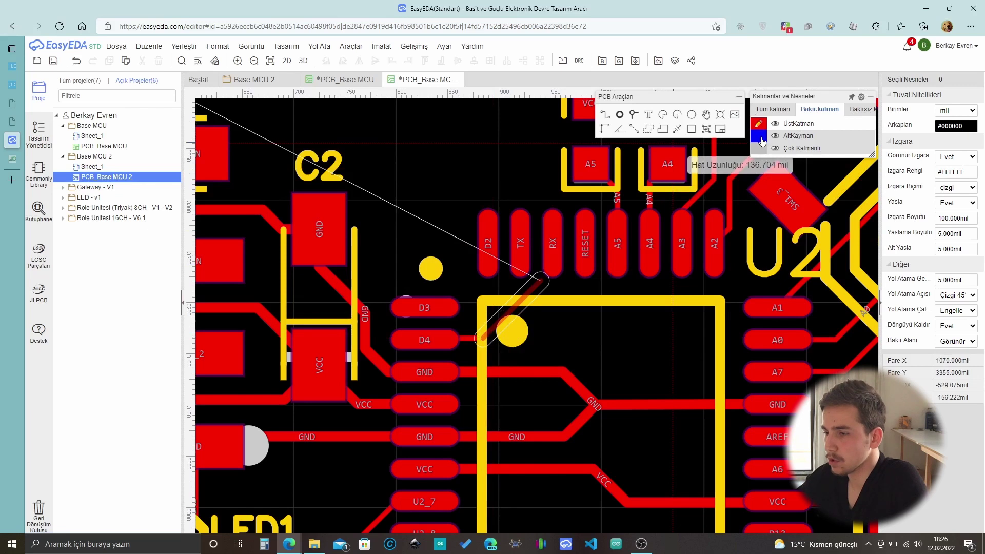
click(760, 137)
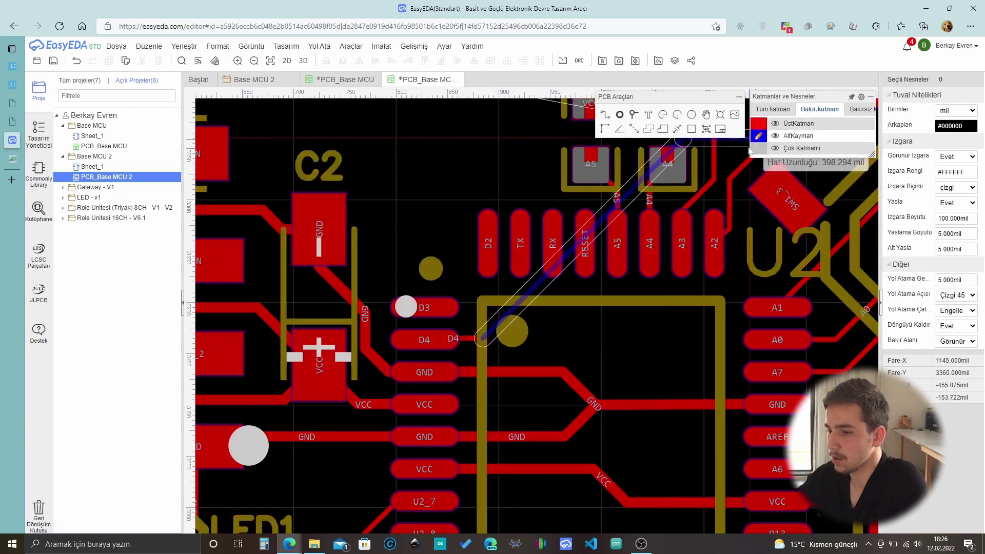
scroll(421, 331, down, 3)
scroll(339, 277, up, 2)
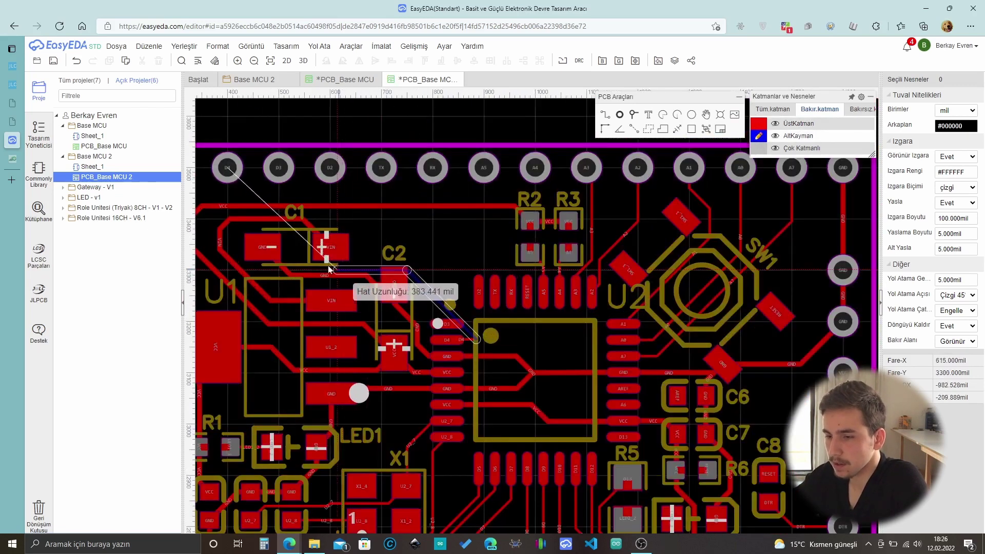
scroll(341, 310, down, 2)
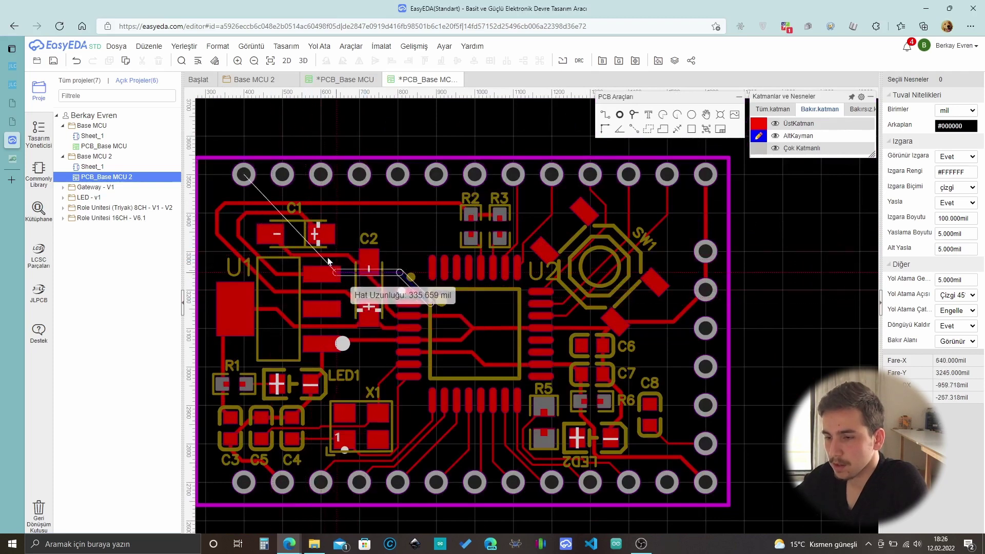
click(259, 224)
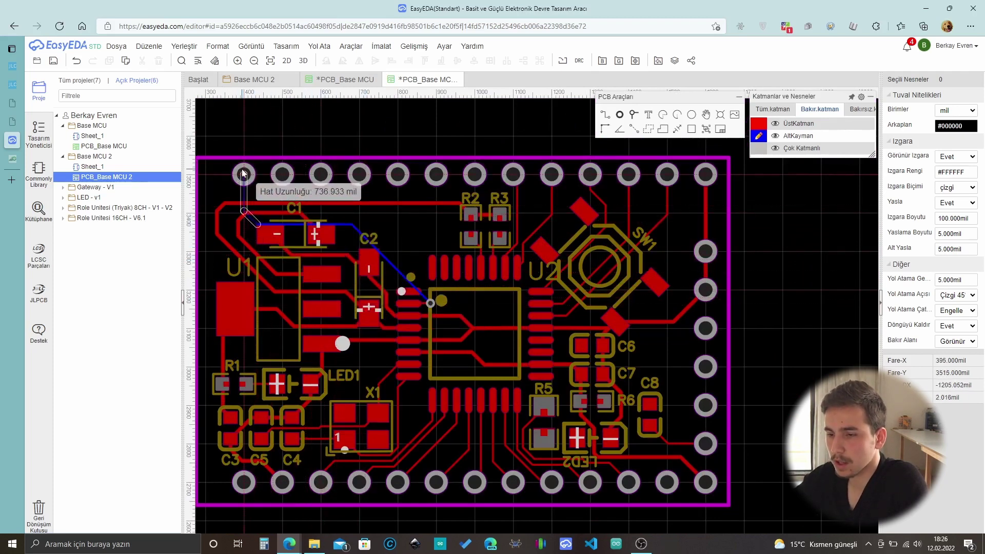
click(244, 173)
scroll(308, 231, down, 1)
scroll(360, 265, up, 2)
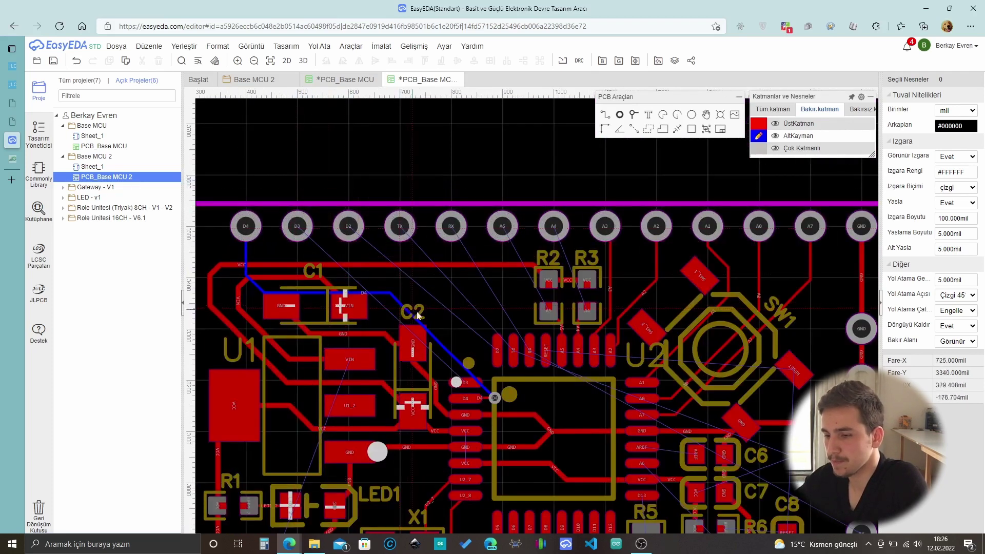
scroll(482, 390, up, 4)
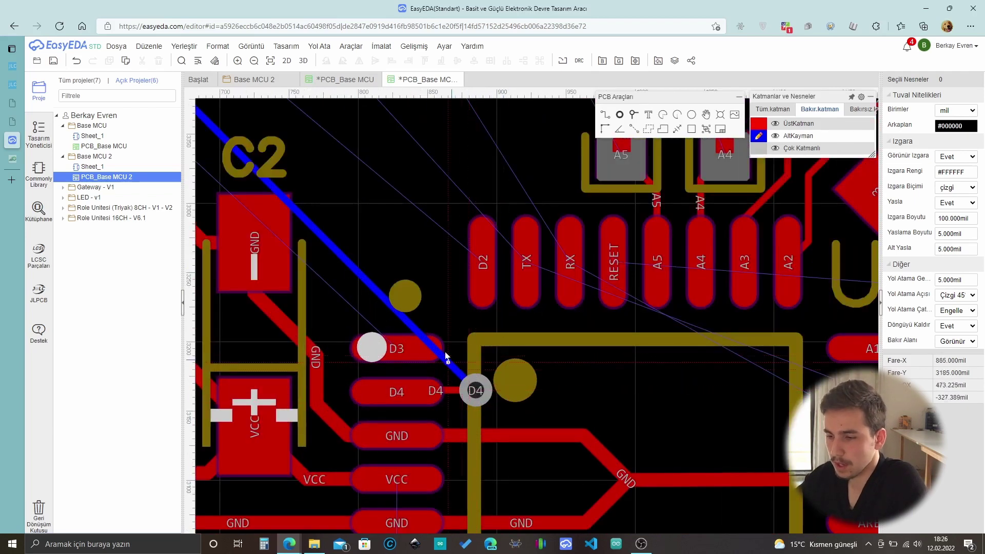
scroll(451, 359, up, 2)
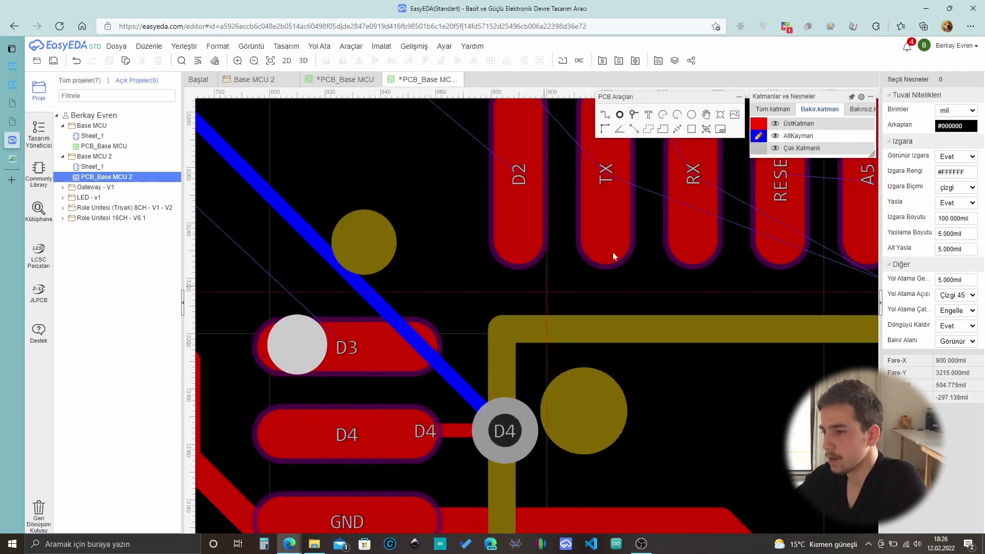
Route the D3 pad on top copper, via to BottomLayer near C1, and finish on its header pin.
key(t)
click(354, 351)
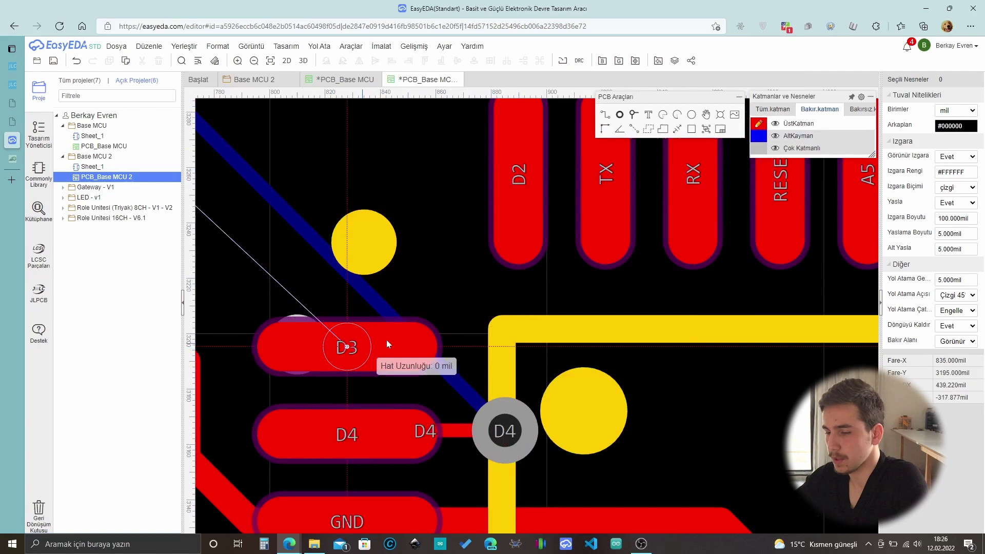
click(503, 347)
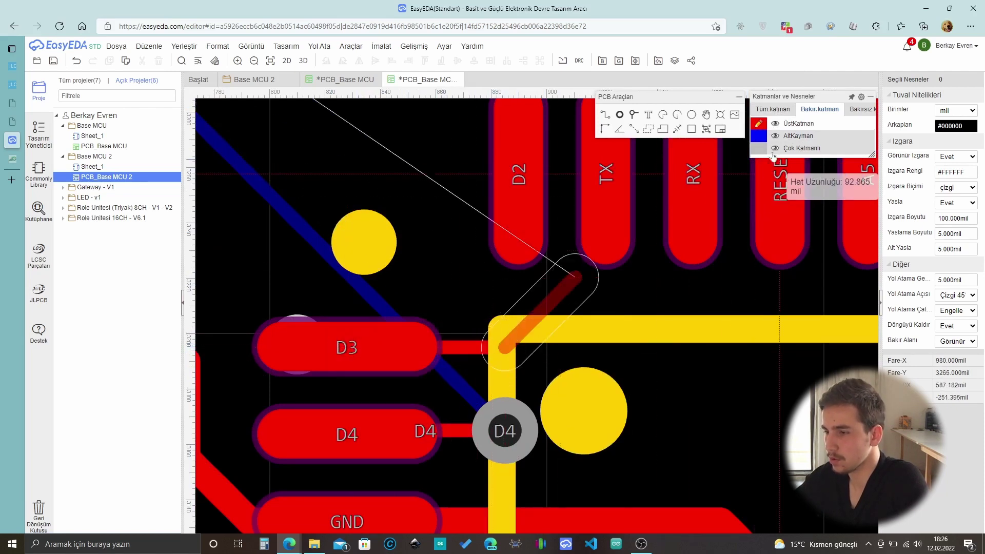
click(761, 136)
scroll(653, 253, down, 2)
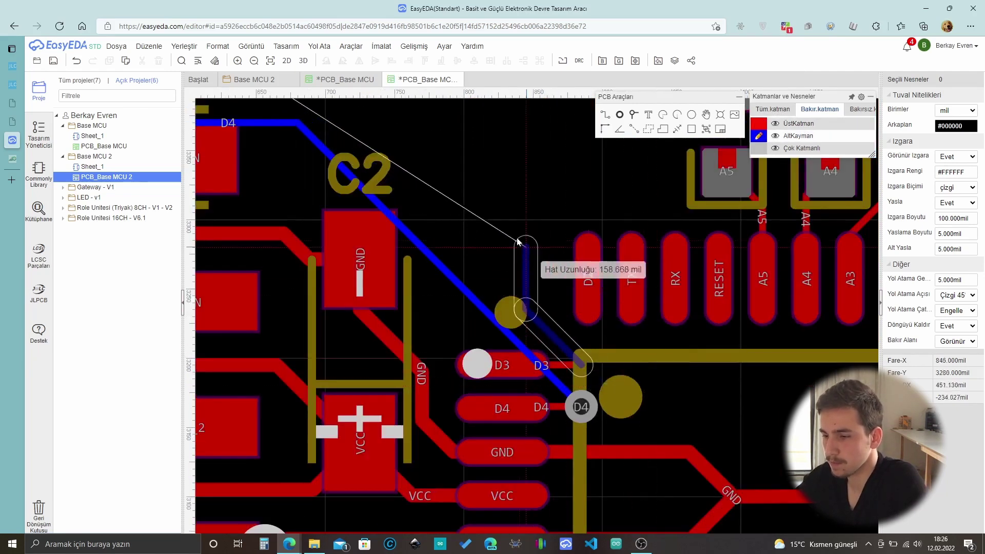
scroll(520, 242, down, 2)
scroll(414, 150, up, 2)
scroll(482, 280, down, 2)
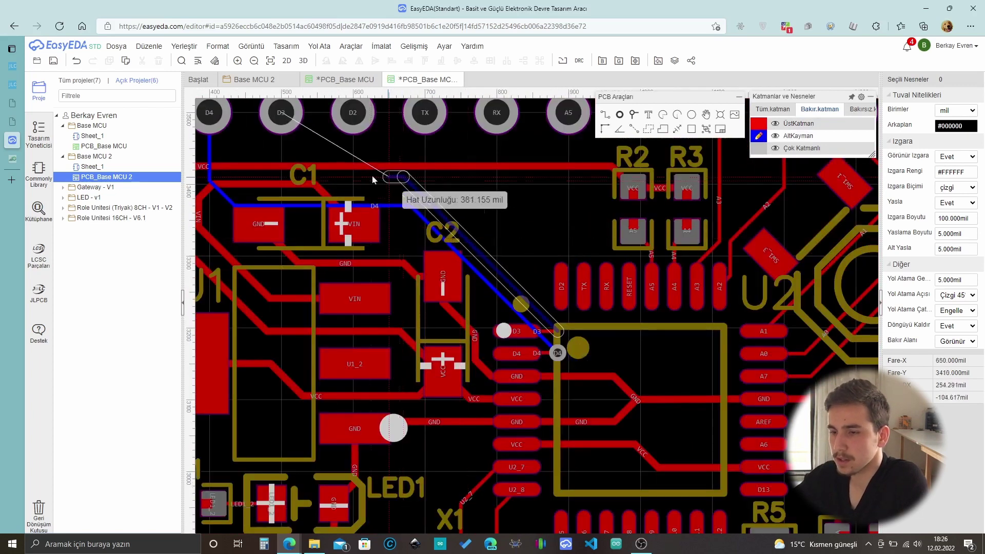
click(304, 192)
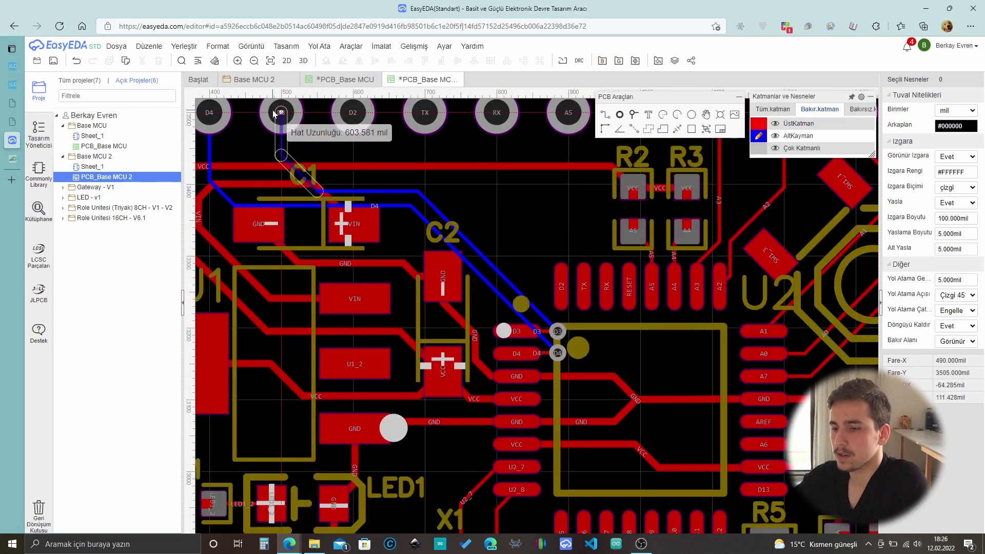
click(281, 114)
scroll(487, 408, down, 2)
scroll(540, 387, up, 5)
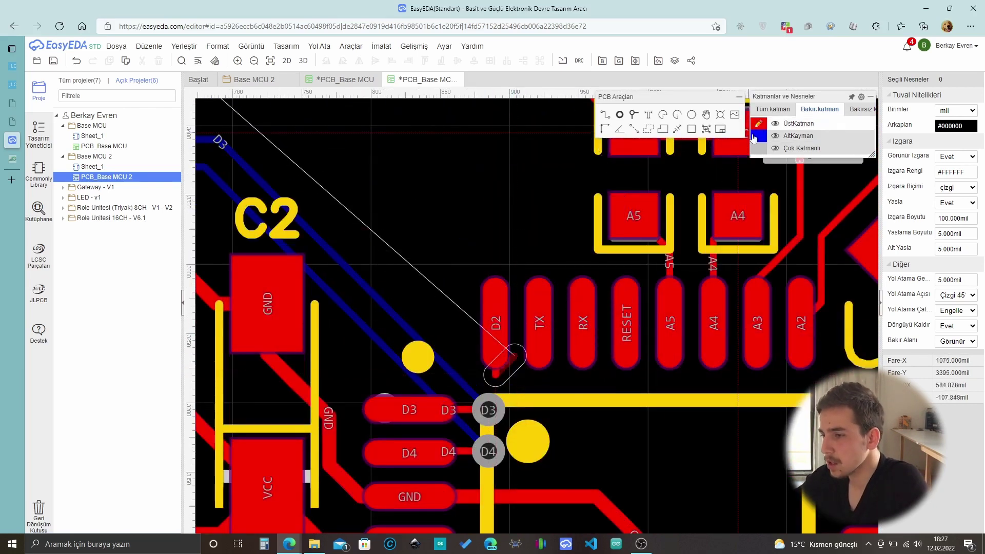
scroll(512, 370, down, 2)
scroll(566, 331, up, 4)
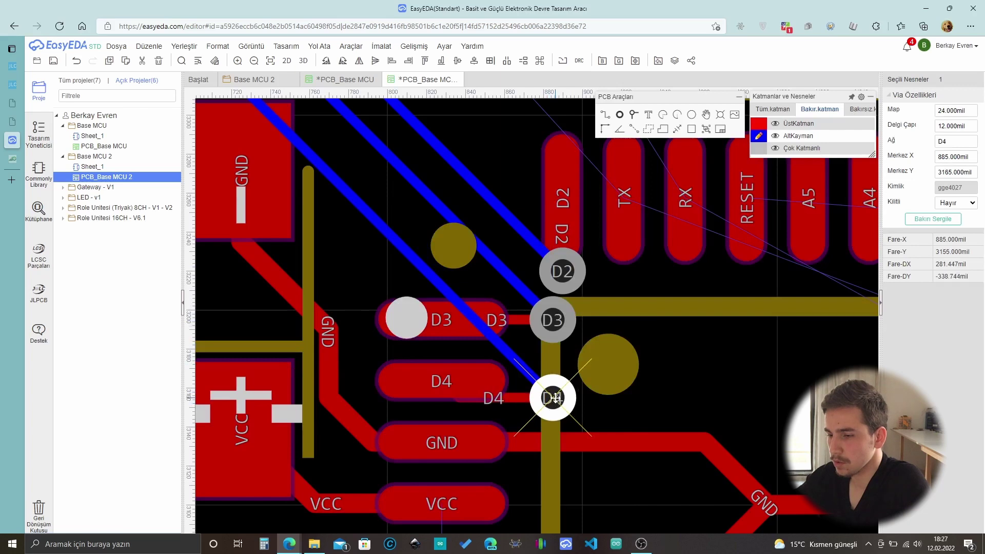
Move the D4 and D3 vias onto their track ends.
drag(556, 398, 555, 394)
drag(558, 319, 559, 331)
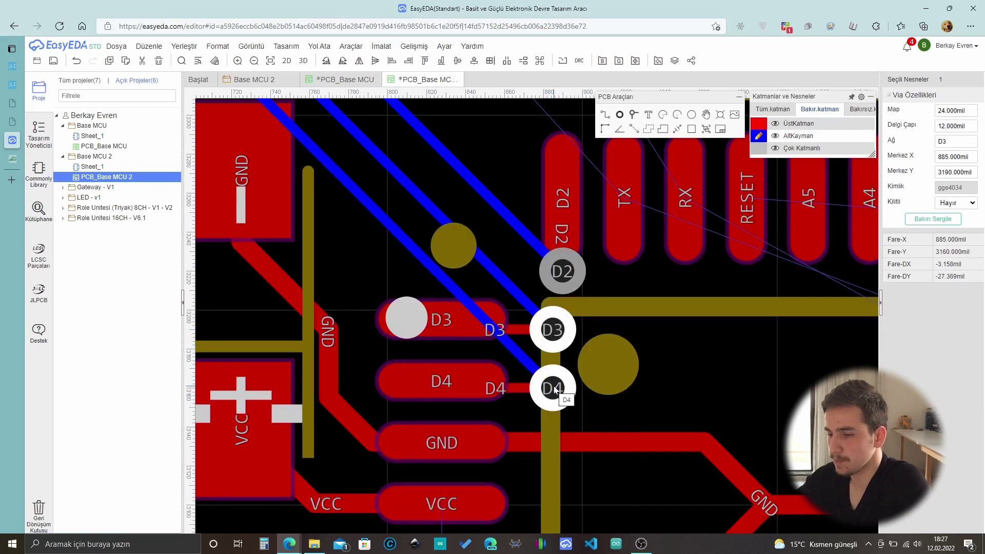
scroll(553, 389, down, 2)
scroll(556, 388, up, 3)
Shift the horizontal GND segment up and reroute GND on the top layer to its pad.
click(558, 349)
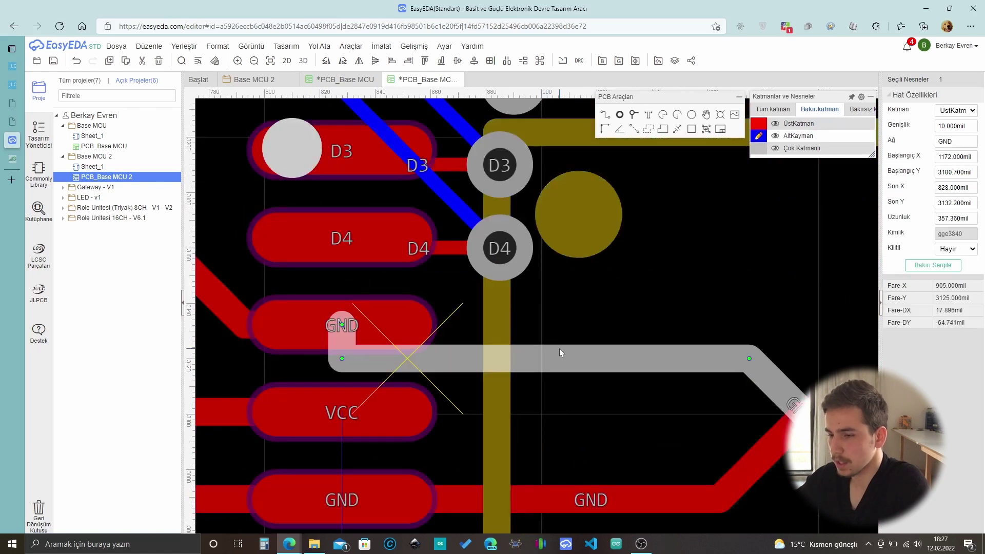
drag(560, 352, 577, 348)
key(w)
click(589, 346)
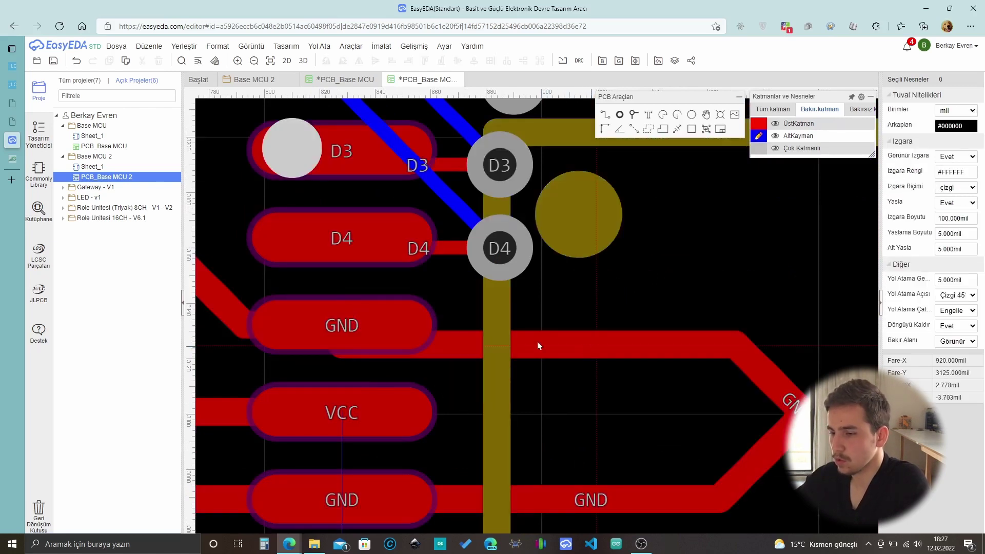
click(354, 331)
drag(515, 327, 508, 372)
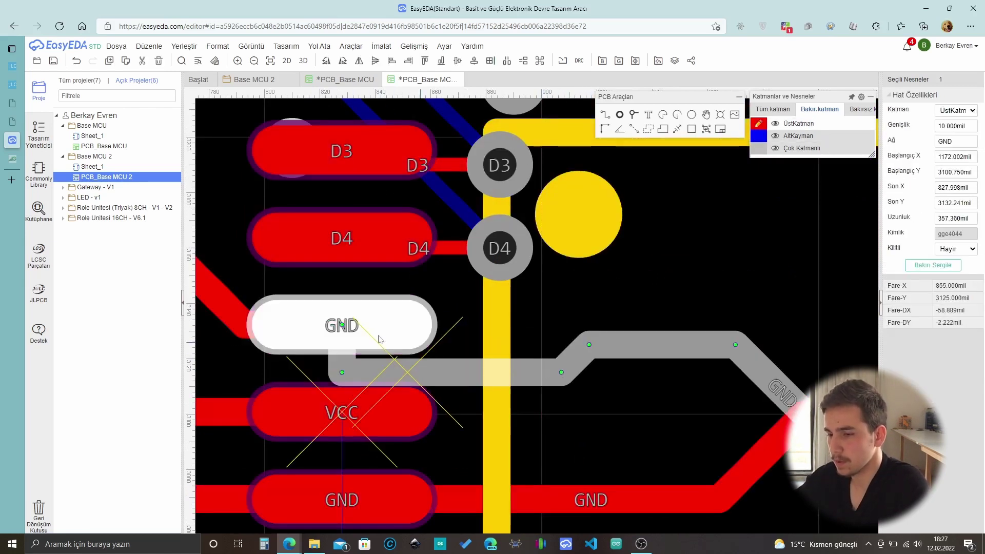
Reroute the GND track diagonally into its pad.
key(w)
click(373, 336)
click(549, 371)
key(ctrl+z)
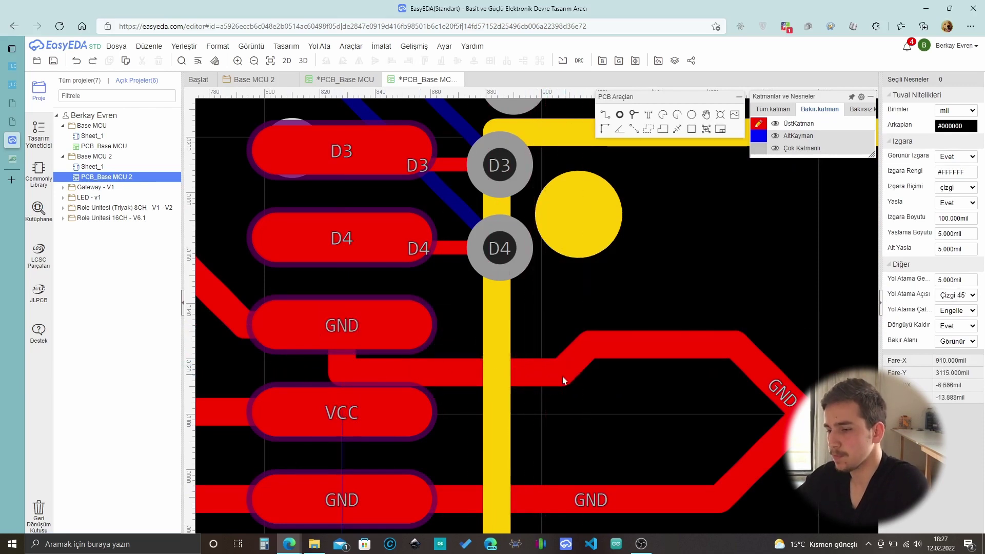
click(567, 379)
click(355, 331)
right_click(577, 392)
click(553, 366)
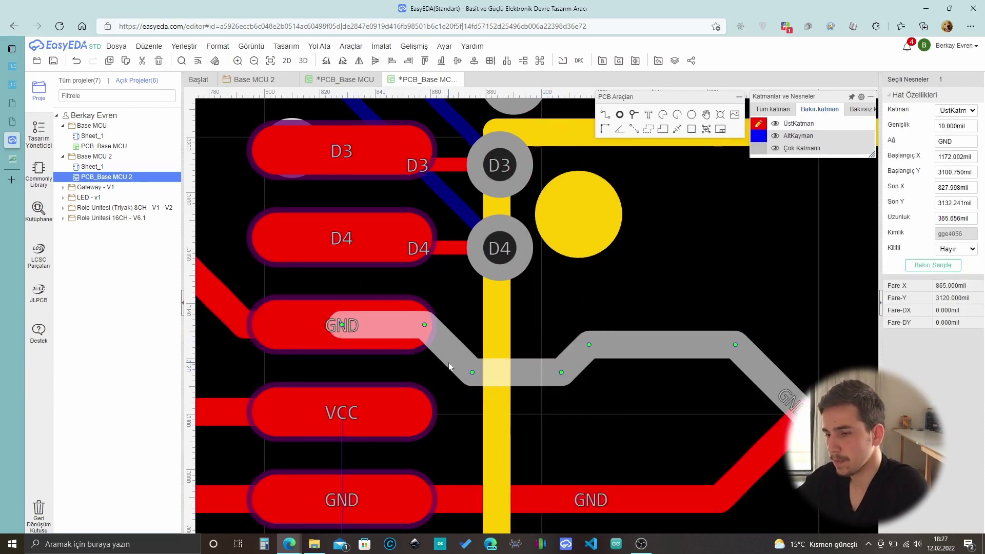
Move the D4 via further down and nudge the D3 via down slightly.
click(505, 254)
drag(506, 253, 505, 266)
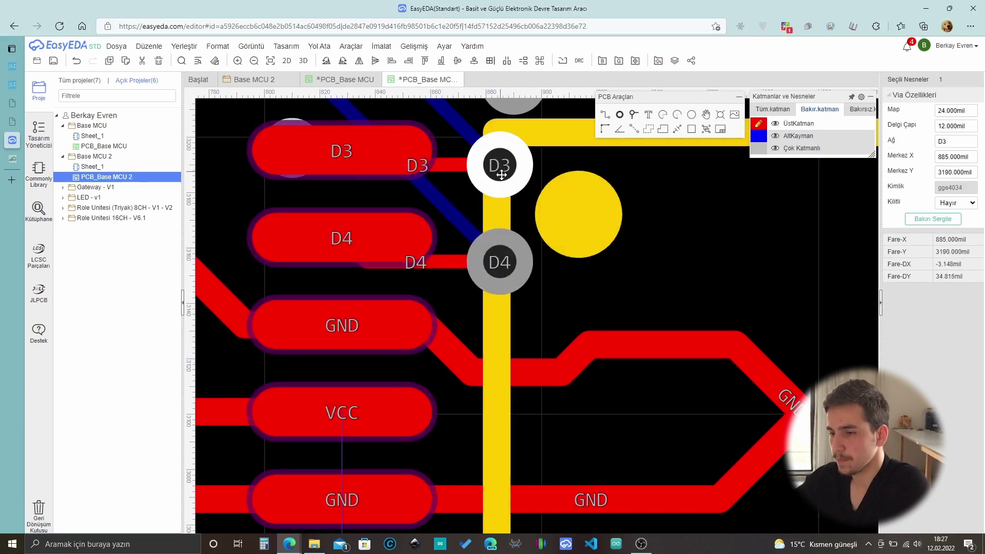
drag(501, 175, 501, 189)
scroll(559, 231, down, 5)
scroll(595, 308, up, 1)
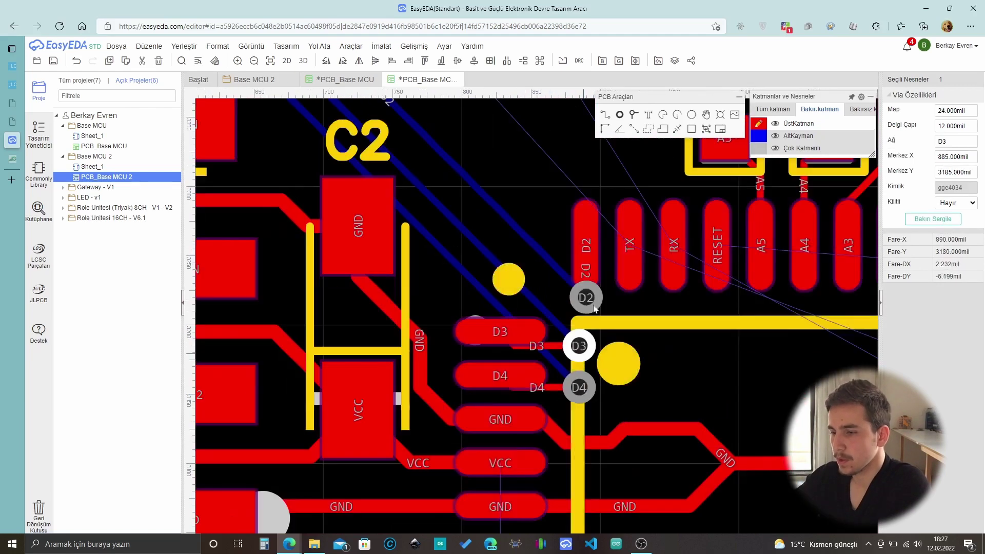
scroll(595, 308, up, 3)
Drop the D4 via down to line up with the others and reshape its track.
click(581, 299)
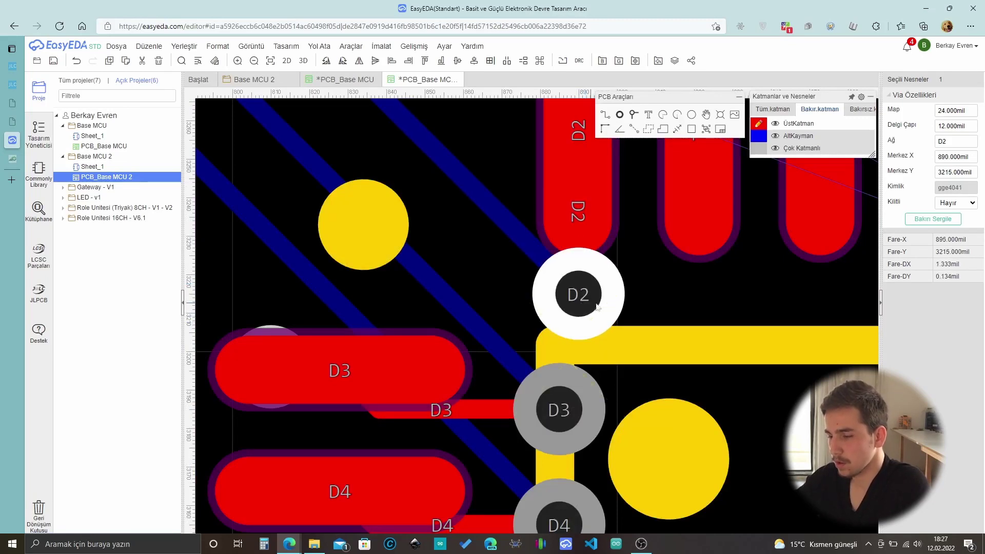
scroll(596, 307, down, 4)
scroll(604, 385, up, 4)
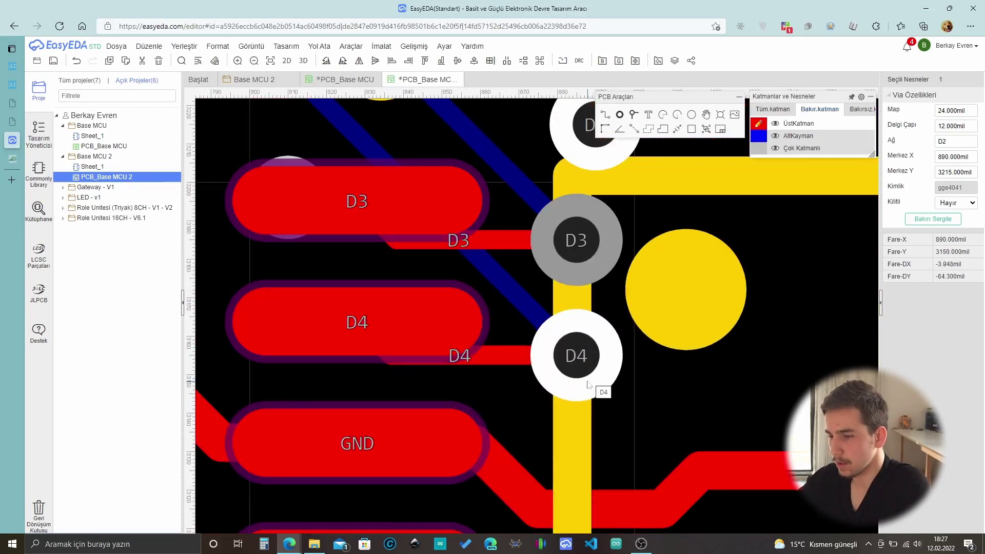
drag(576, 358, 577, 374)
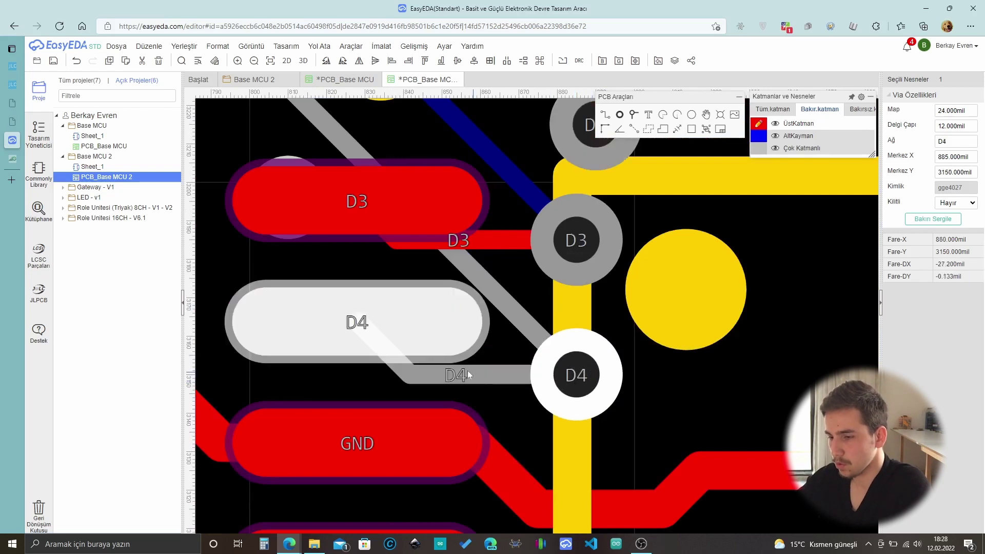
drag(497, 377, 505, 330)
Reshape the D3 track near its via, nudge the D3 via down, and check the D2 via.
drag(576, 256, 577, 279)
drag(504, 261, 507, 215)
scroll(602, 257, down, 2)
click(597, 192)
scroll(623, 308, down, 4)
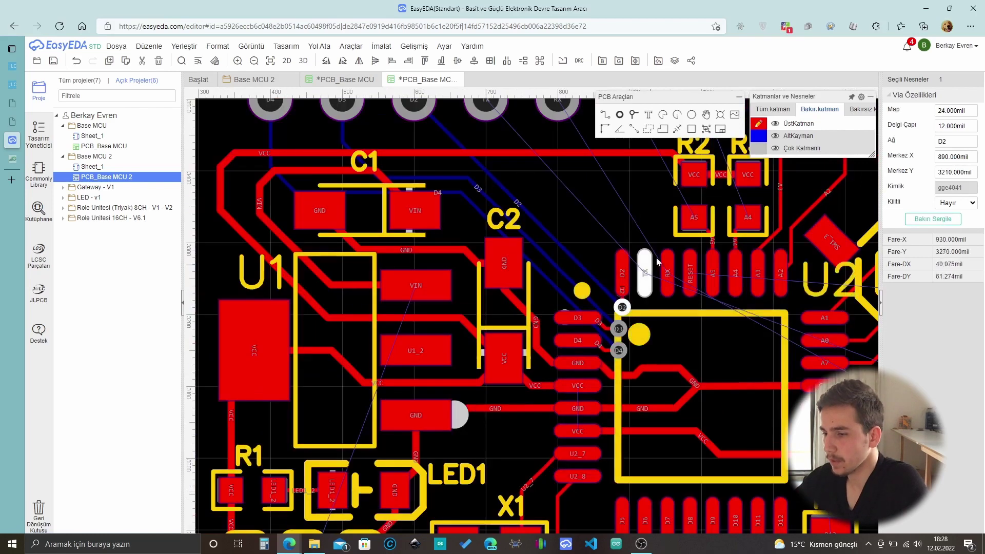
scroll(611, 321, up, 4)
scroll(610, 322, down, 4)
scroll(605, 287, up, 4)
key(Escape)
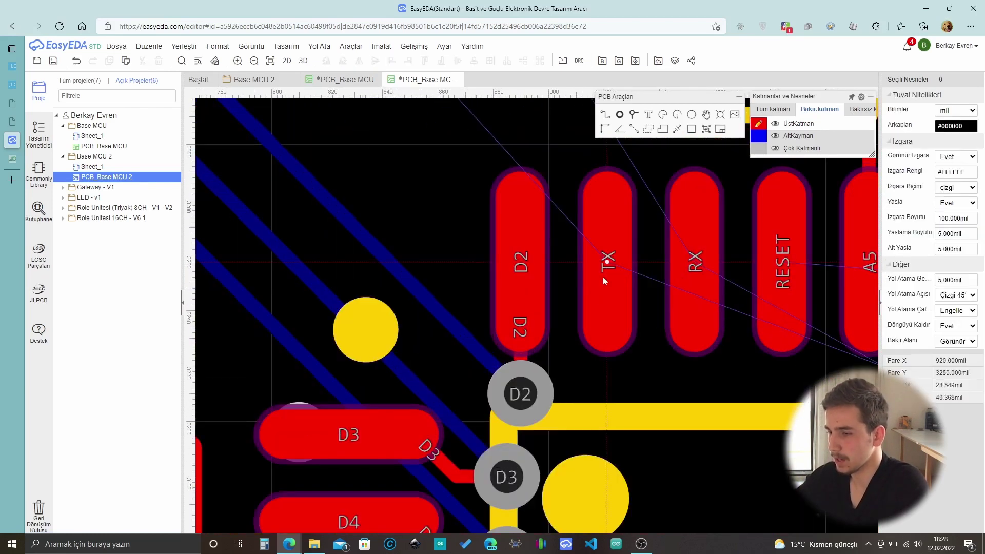
Start the RESET track from the RESET pin on the bottom layer through a via.
key(b)
scroll(608, 263, down, 4)
scroll(738, 257, up, 3)
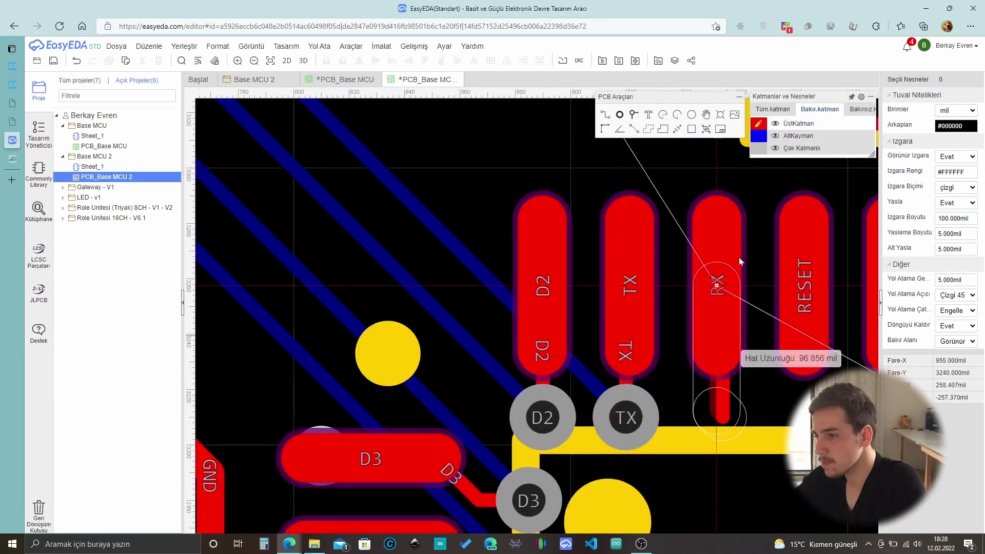
key(t)
right_drag(773, 421, 631, 386)
key(w)
click(525, 319)
key(b)
scroll(527, 389, down, 3)
scroll(800, 367, up, 4)
scroll(769, 349, down, 2)
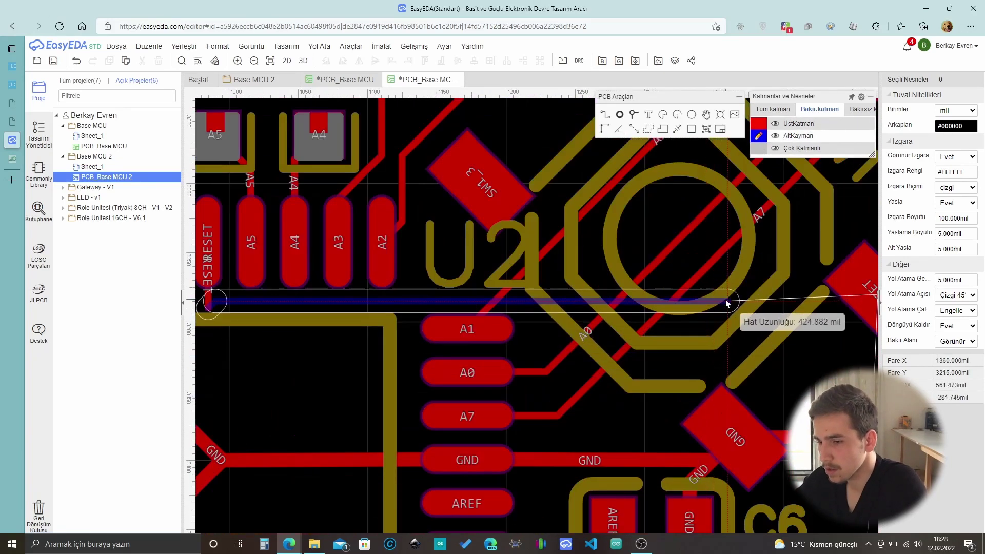
Run RESET horizontally on the bottom layer and end it on the switch's RESET pad.
click(735, 307)
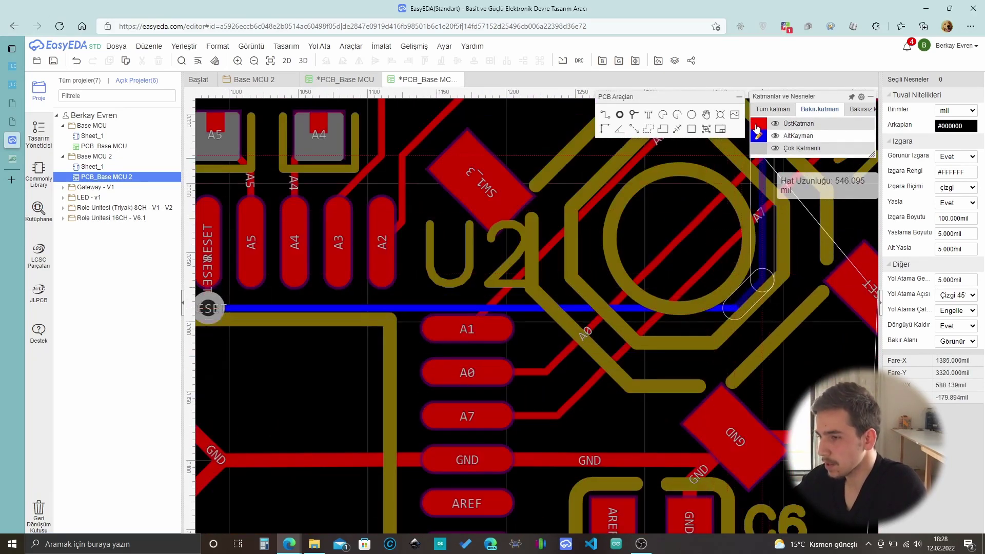
click(757, 128)
scroll(661, 308, down, 3)
scroll(723, 297, up, 3)
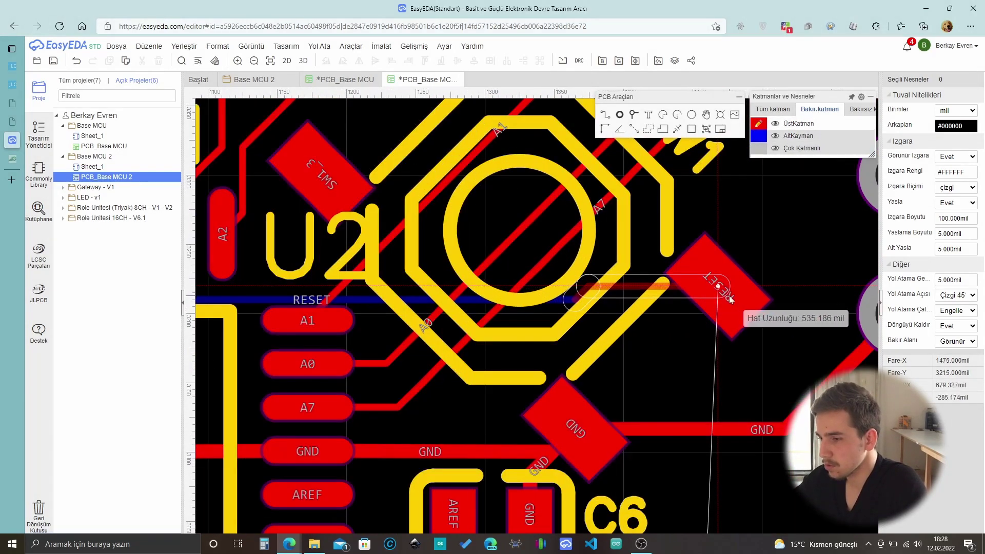
scroll(730, 300, up, 2)
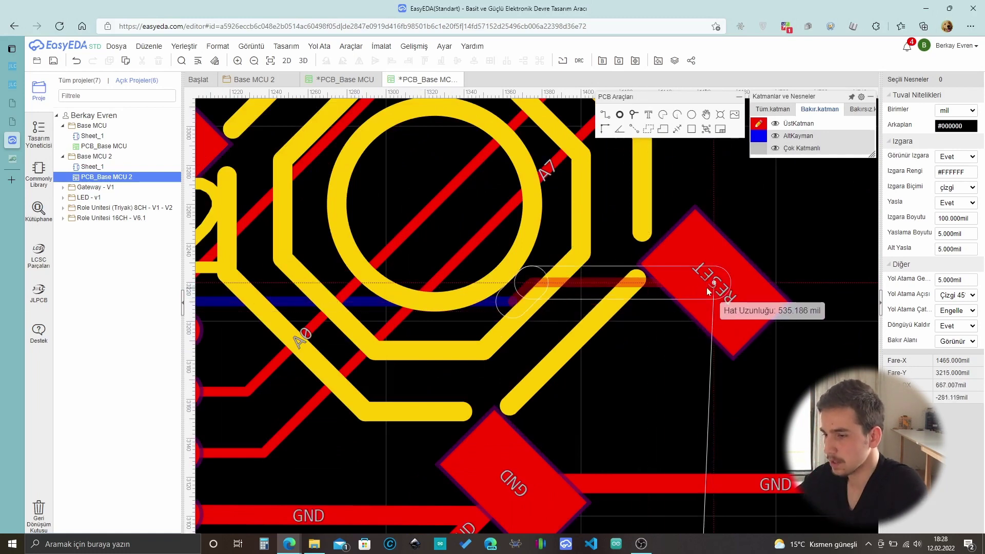
click(733, 295)
Route the RX track on the bottom layer from its via to the RX header pad.
scroll(509, 318, down, 4)
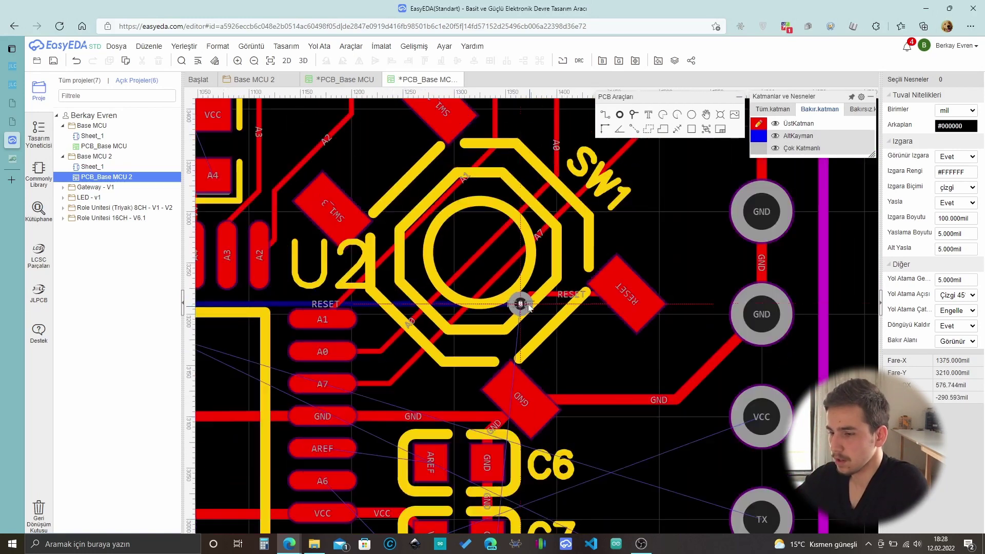
scroll(386, 296, up, 2)
scroll(387, 300, down, 2)
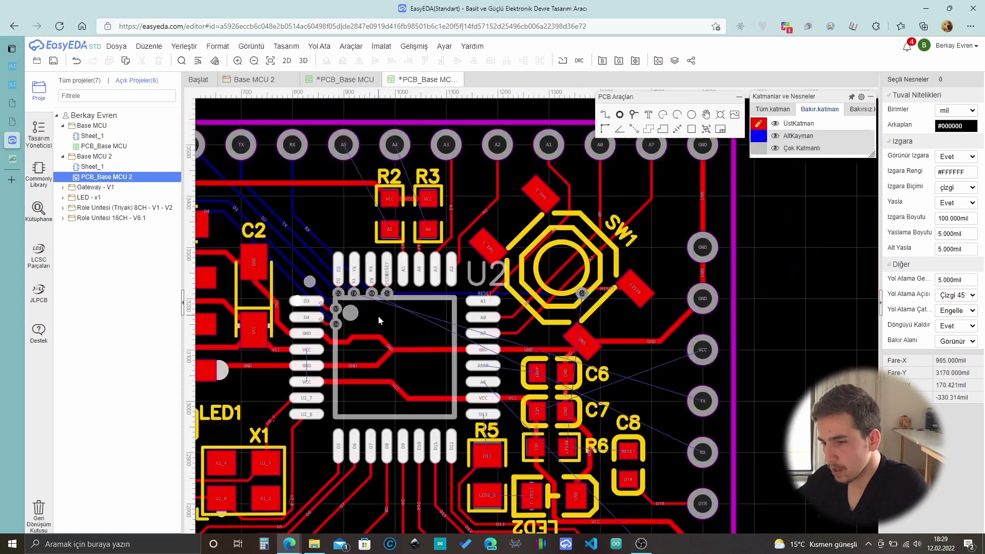
scroll(377, 316, up, 1)
scroll(362, 288, down, 1)
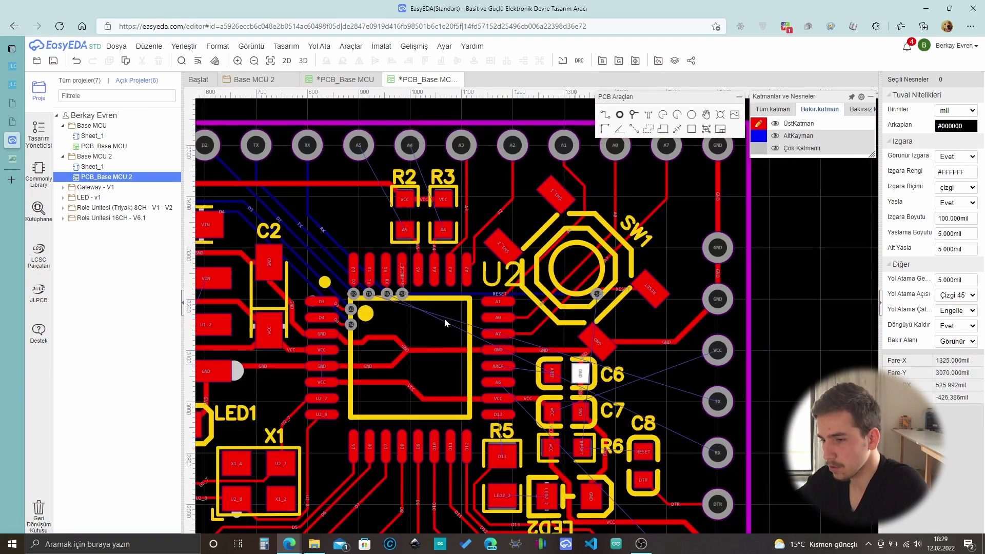
scroll(414, 314, up, 3)
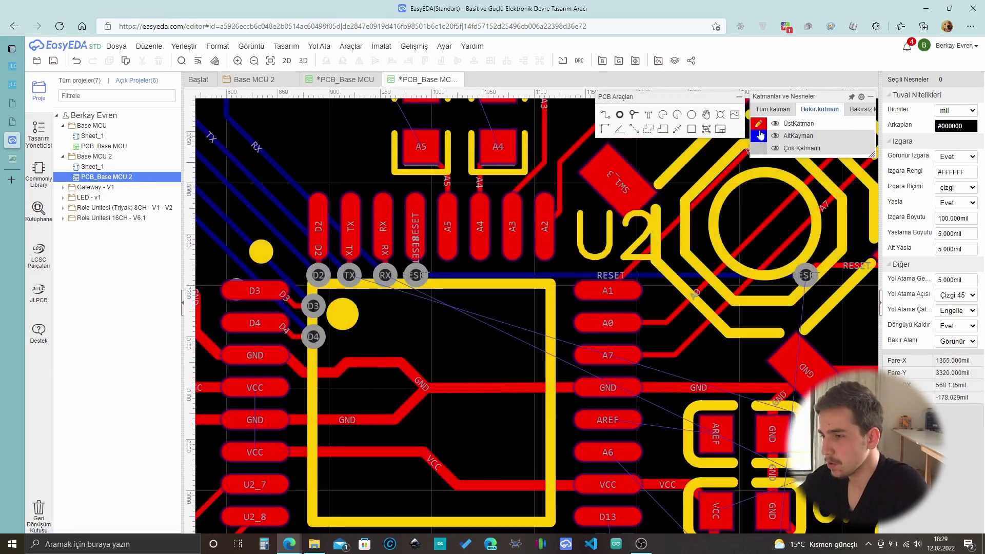
click(756, 136)
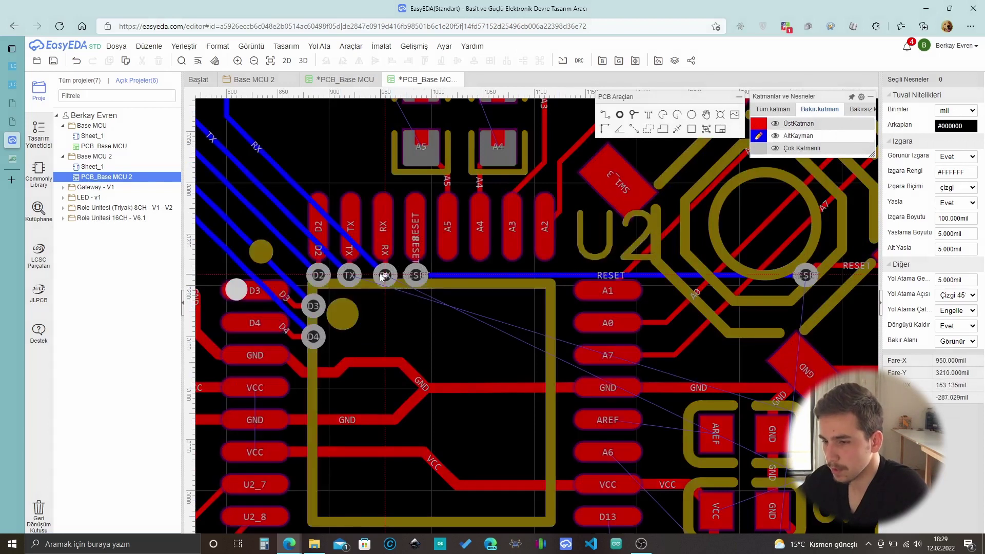
click(387, 275)
Route the TX track on the bottom layer to the TX header pad.
scroll(455, 365, down, 3)
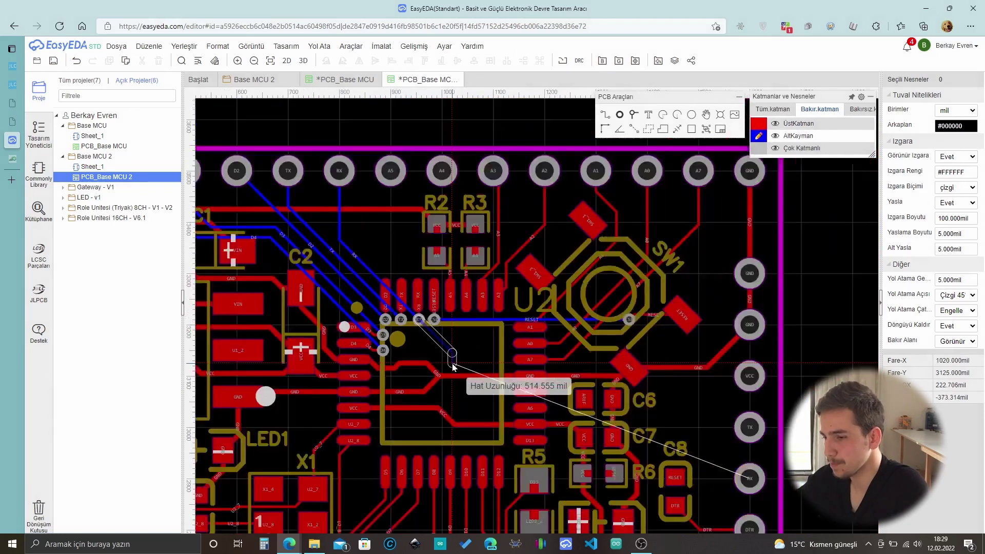
click(747, 477)
scroll(387, 340, up, 4)
click(429, 281)
scroll(431, 287, down, 4)
scroll(769, 451, up, 2)
click(772, 438)
Move the diagonal track segment to a new position.
click(781, 365)
click(753, 335)
scroll(793, 456, up, 5)
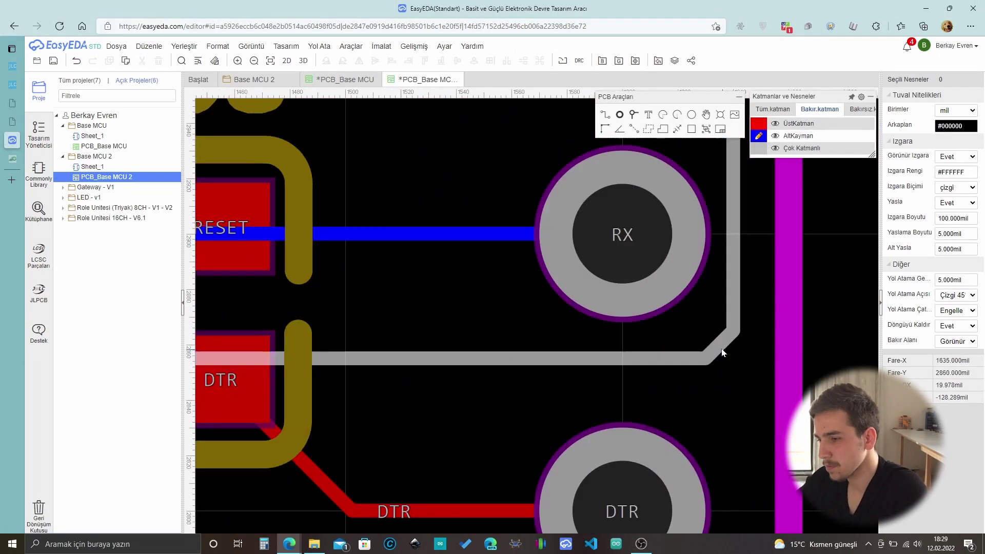
key(ctrl+z)
mouse_move(721, 348)
mouse_down()
mouse_move(724, 362)
mouse_move(705, 353)
mouse_up()
click(707, 438)
scroll(708, 437, down, 4)
scroll(384, 271, up, 4)
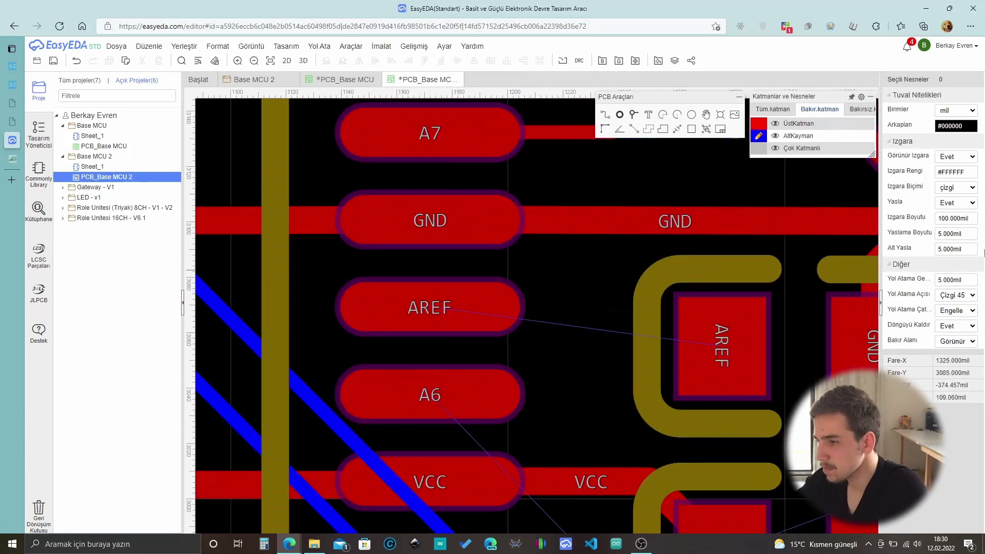
Start a bottom-layer RESET track from the via, then cancel it.
key(t)
scroll(576, 431, down, 4)
scroll(641, 402, up, 3)
scroll(651, 353, down, 3)
key(b)
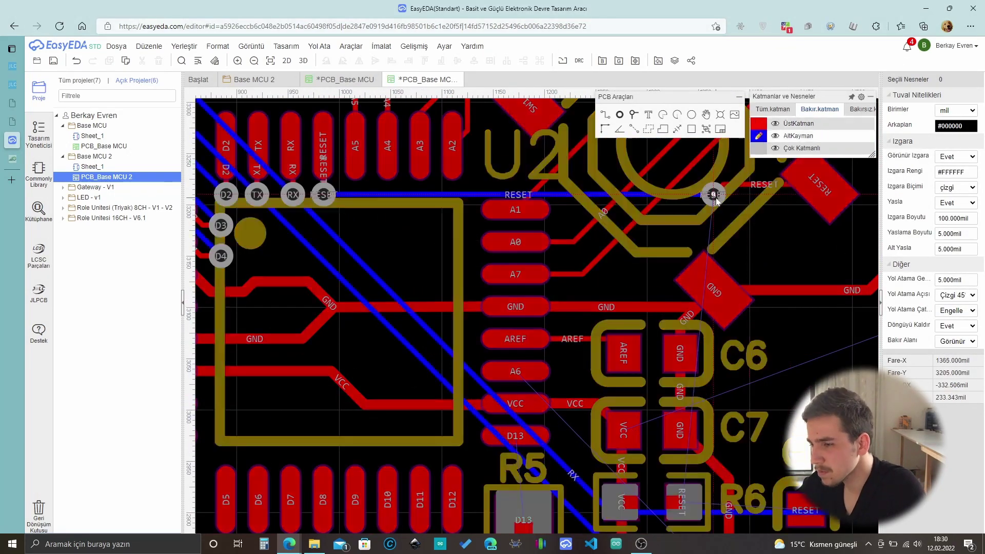
click(713, 194)
scroll(674, 518, up, 4)
scroll(628, 308, down, 3)
key(Escape)
Move the RX horizontal segment down beside TX and lower the TX track to Y 2835.
drag(754, 347, 754, 398)
scroll(487, 295, down, 2)
drag(602, 382, 602, 397)
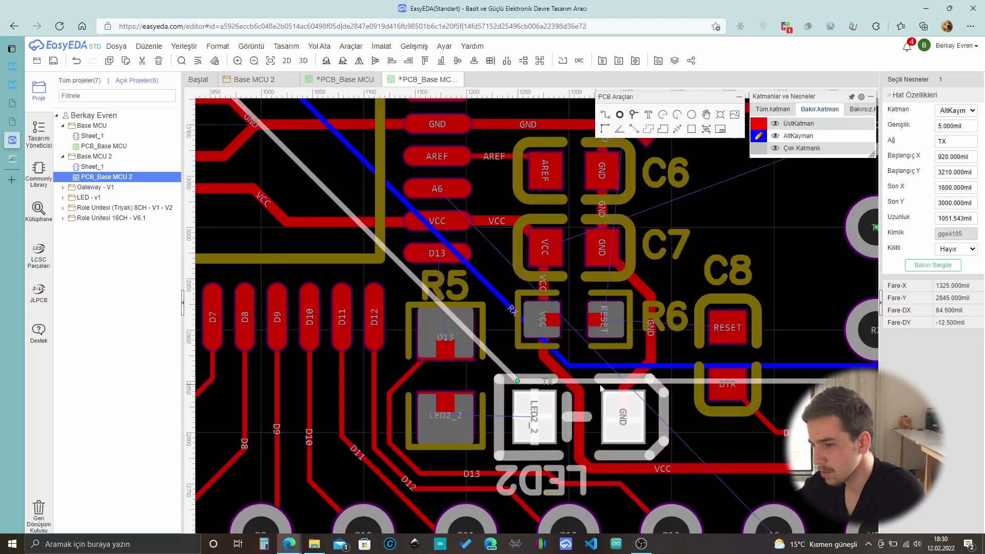
scroll(602, 397, down, 2)
scroll(785, 410, up, 4)
key(w)
click(652, 338)
scroll(635, 450, down, 3)
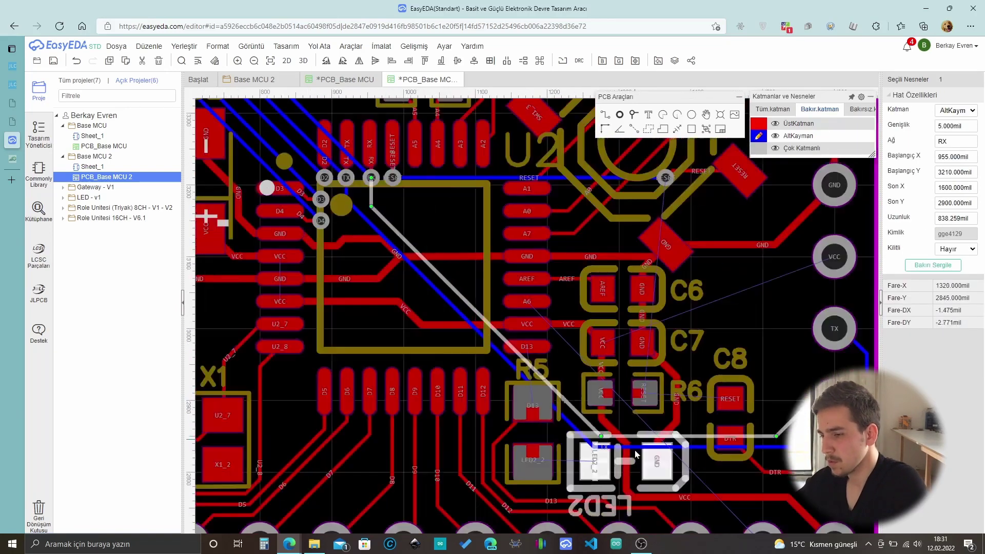
scroll(641, 420, up, 2)
scroll(659, 377, down, 2)
scroll(661, 237, up, 1)
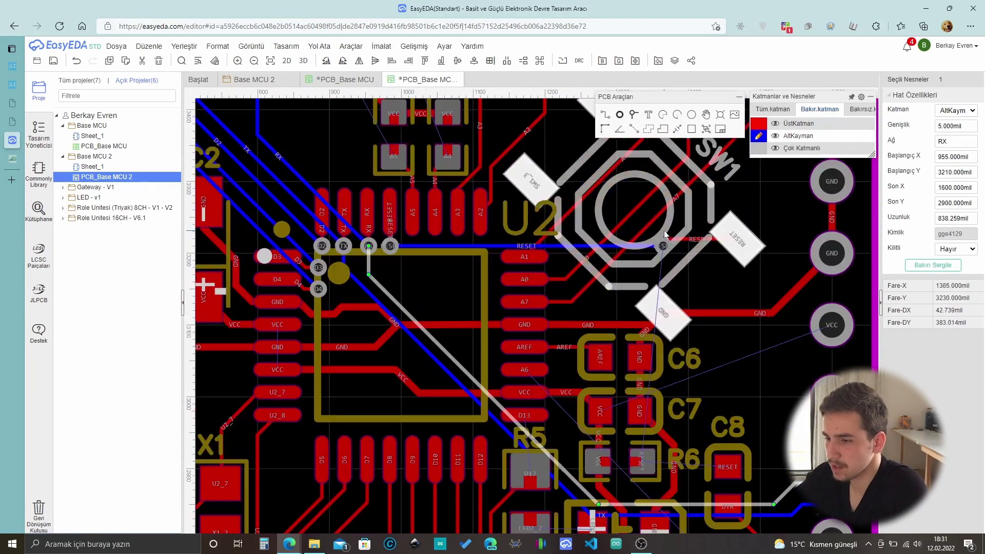
Route RESET from the via through a new via to R6's RESET pad on the top layer.
key(w)
click(663, 246)
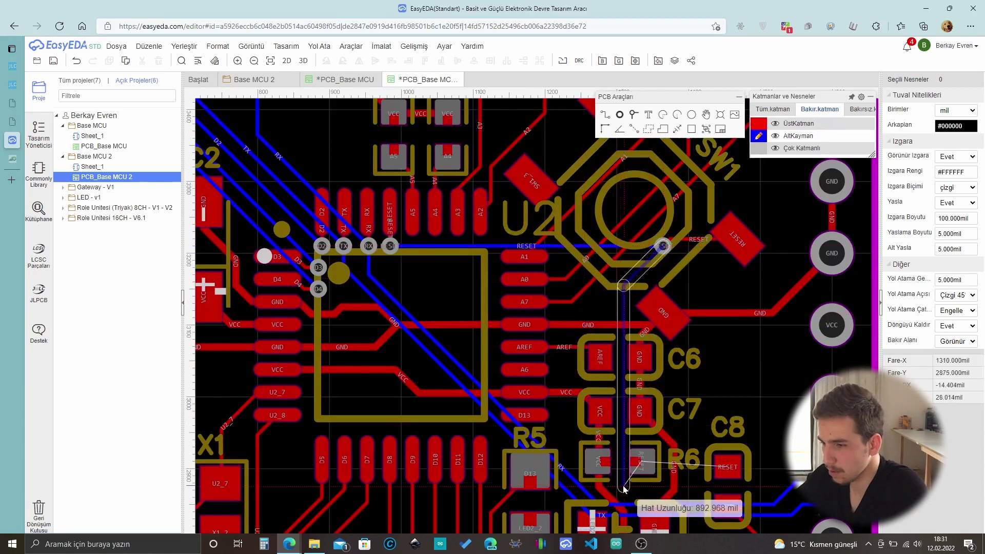
scroll(623, 461, up, 3)
scroll(623, 456, up, 3)
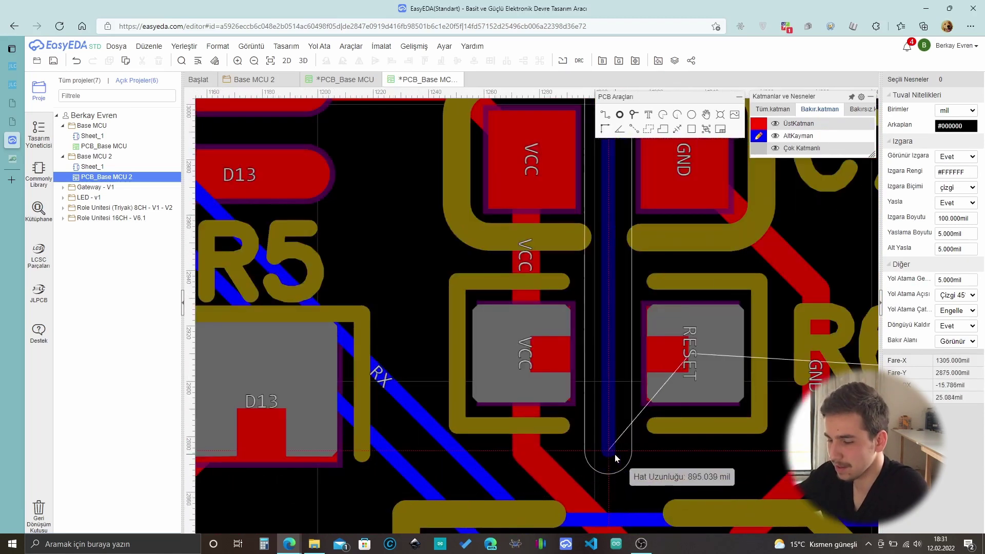
scroll(606, 469, down, 3)
scroll(617, 471, up, 3)
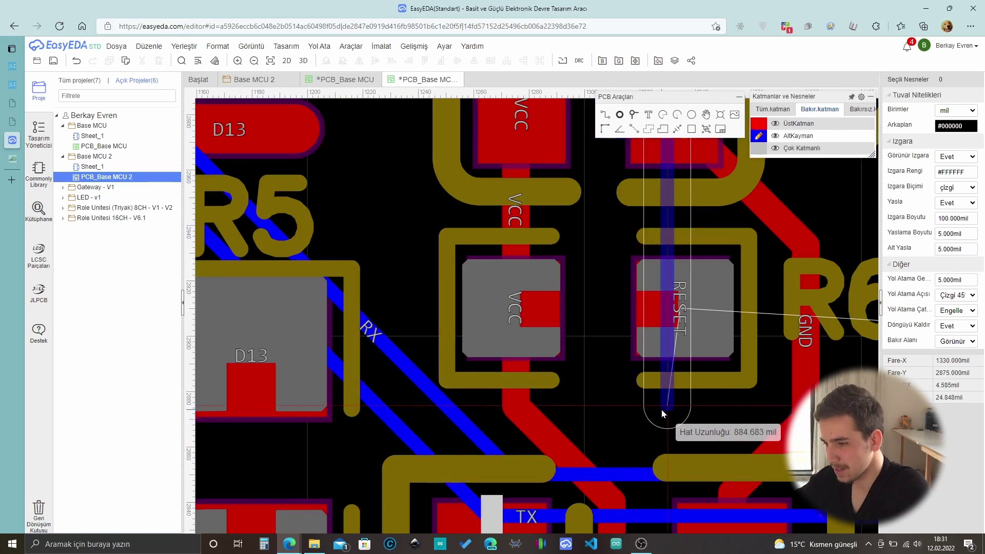
key(t)
click(678, 310)
scroll(679, 333, down, 5)
scroll(727, 349, up, 3)
scroll(796, 208, down, 2)
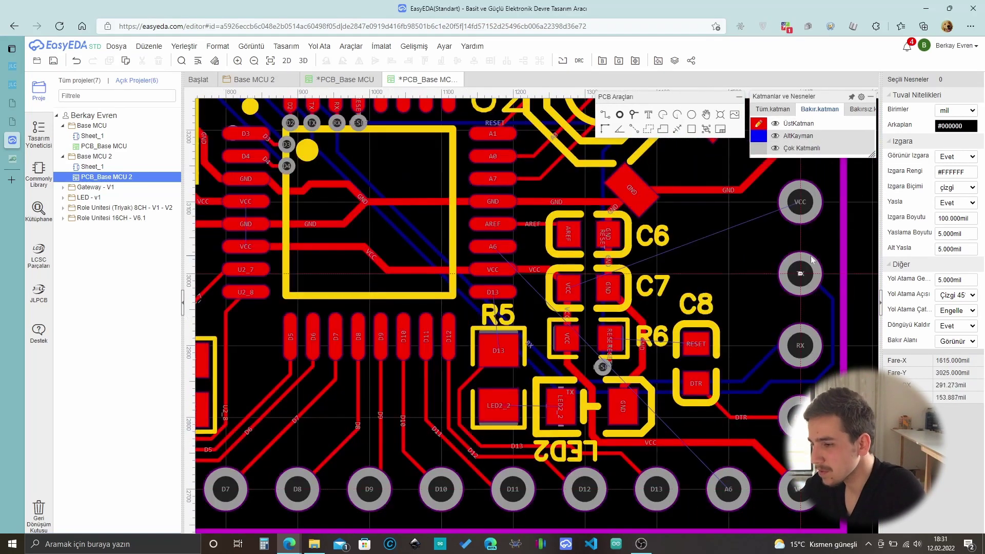
scroll(818, 466, up, 3)
scroll(790, 474, down, 4)
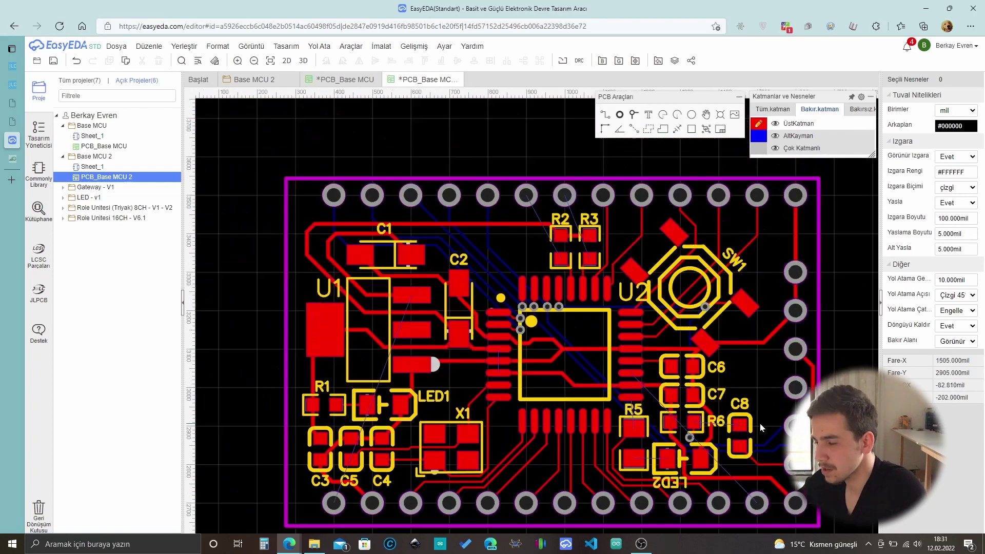
scroll(737, 487, up, 4)
Route A6 on the bottom layer, drop a via, and finish on the top-copper A6 pad.
key(b)
scroll(692, 417, down, 1)
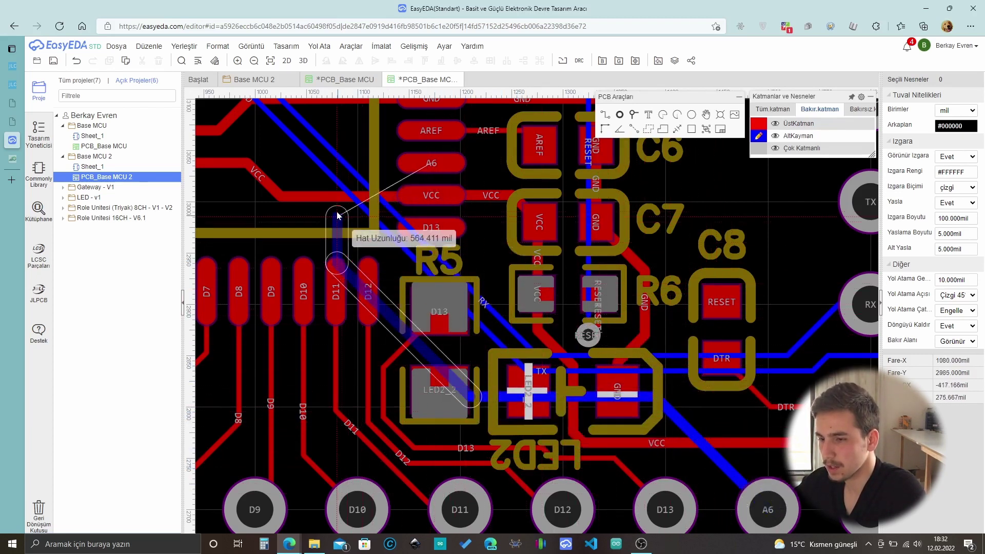
scroll(239, 194, down, 3)
scroll(221, 146, up, 4)
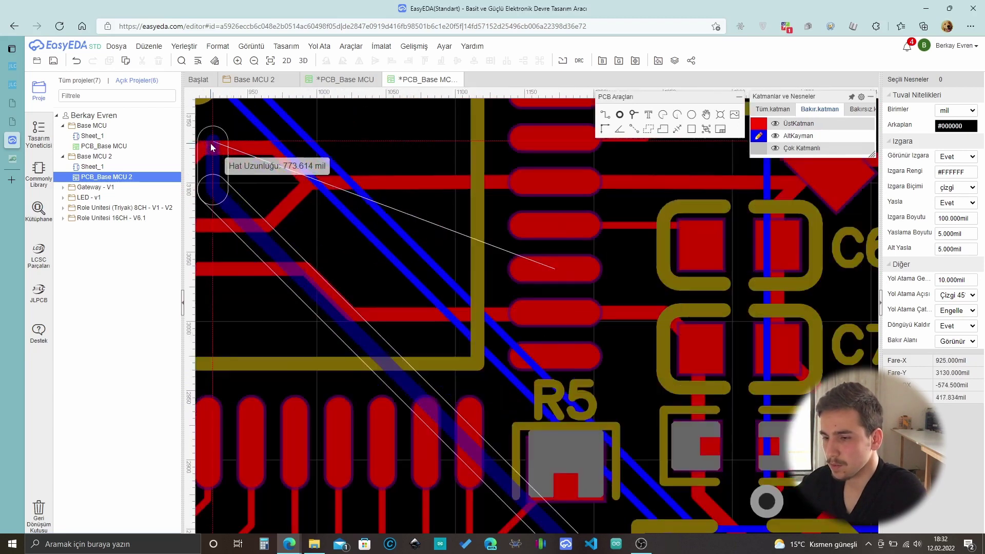
scroll(359, 333, down, 2)
scroll(304, 298, up, 3)
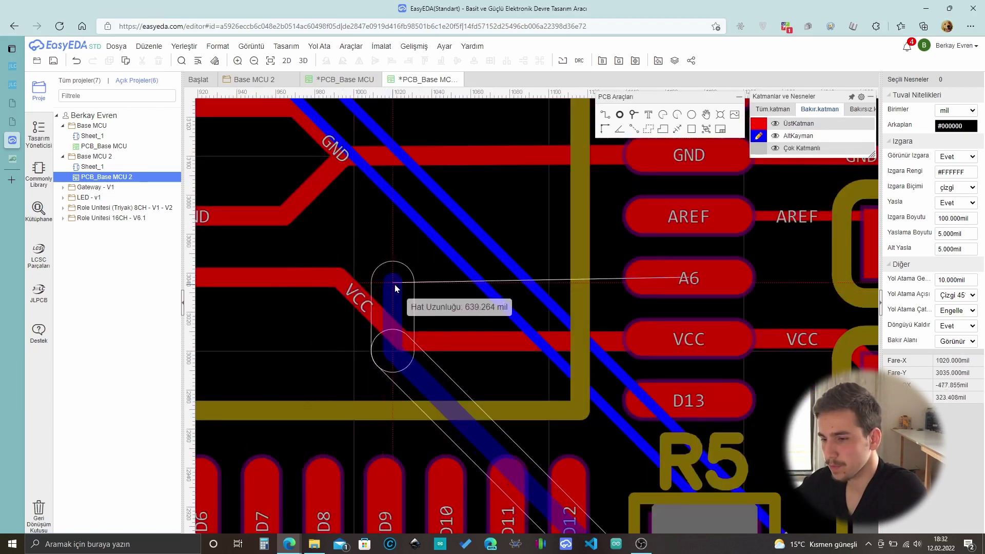
click(402, 284)
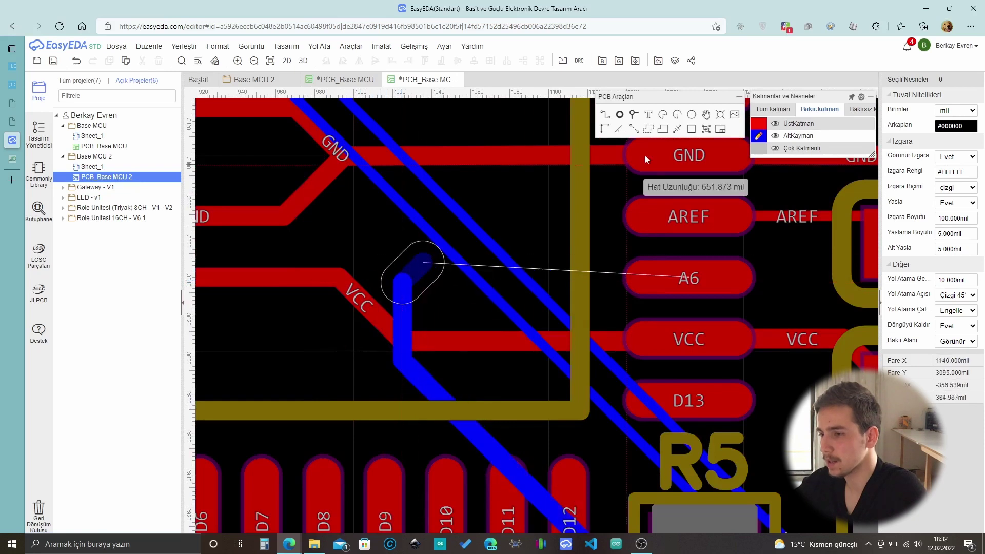
click(759, 125)
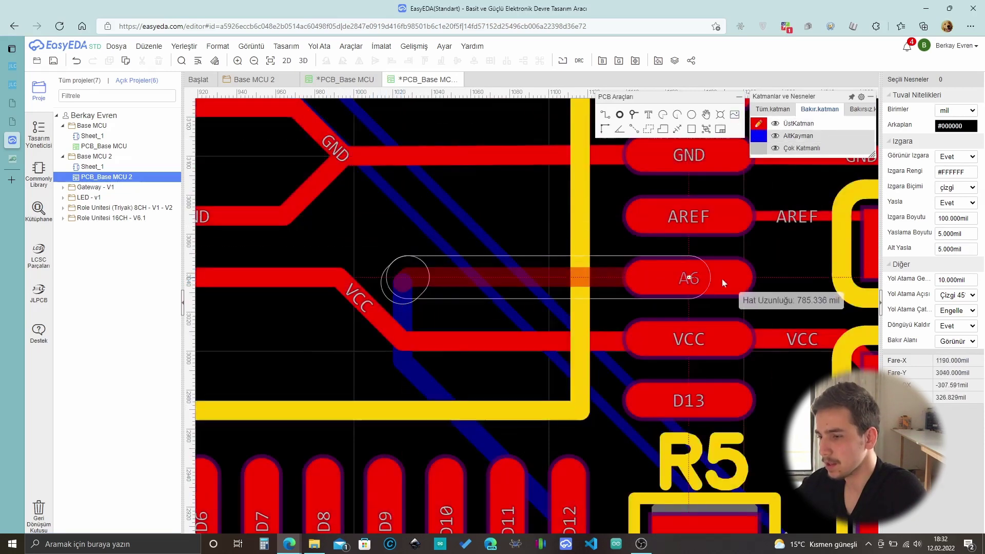
click(685, 279)
Check the new A6 via and top-layer track by selecting and deselecting them.
scroll(532, 279, down, 3)
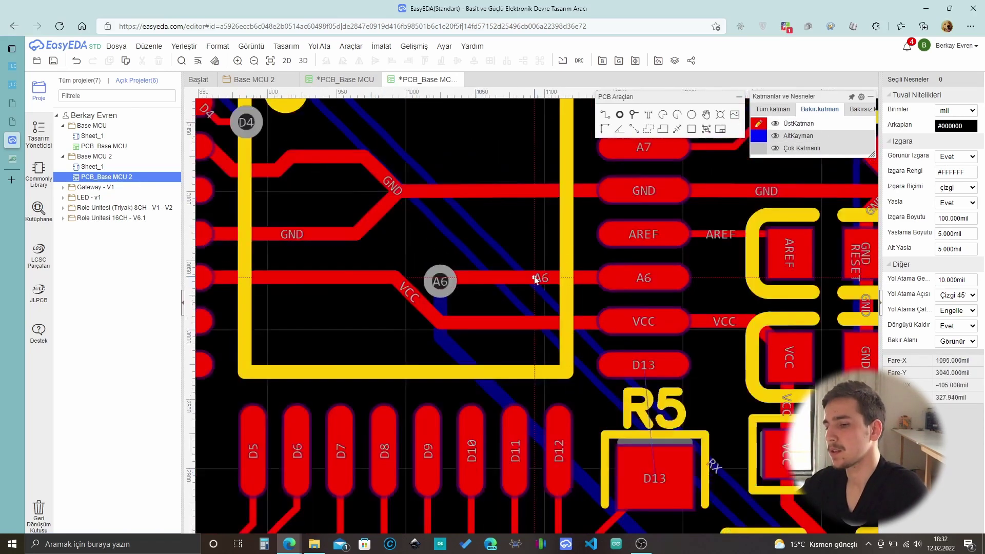
scroll(506, 282, up, 3)
click(458, 273)
scroll(411, 276, down, 4)
click(527, 330)
scroll(506, 395, up, 6)
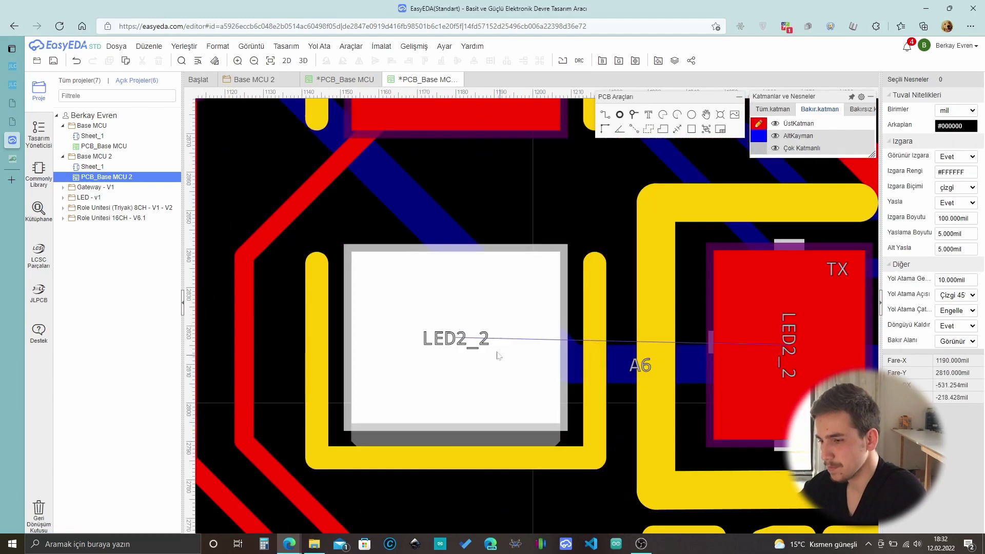
scroll(809, 302, down, 3)
scroll(564, 308, up, 2)
click(491, 359)
click(388, 454)
scroll(445, 365, up, 2)
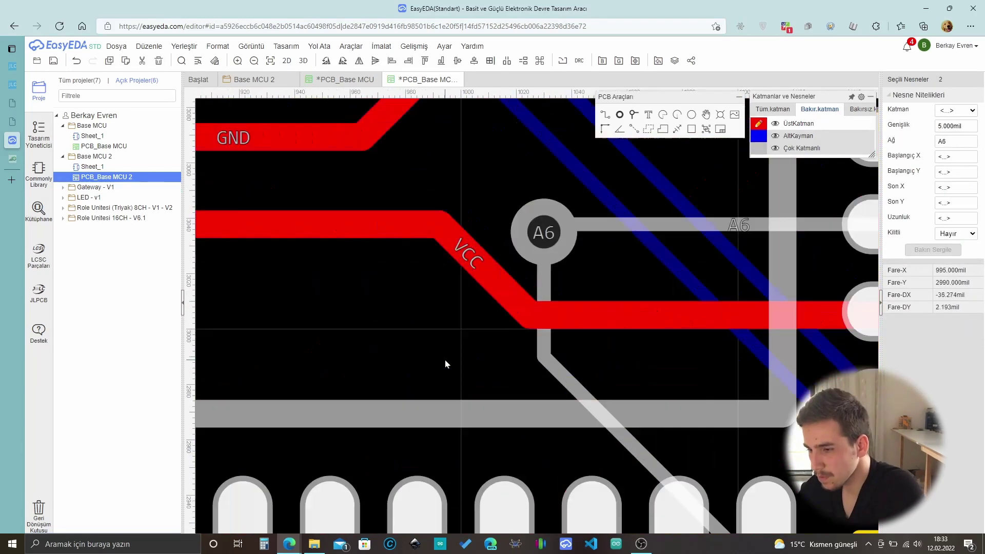
click(445, 365)
scroll(445, 359, down, 4)
scroll(608, 362, down, 3)
scroll(410, 369, up, 2)
Start a VIN track near U1, toggle between copper layers, and save the PCB.
key(w)
click(431, 481)
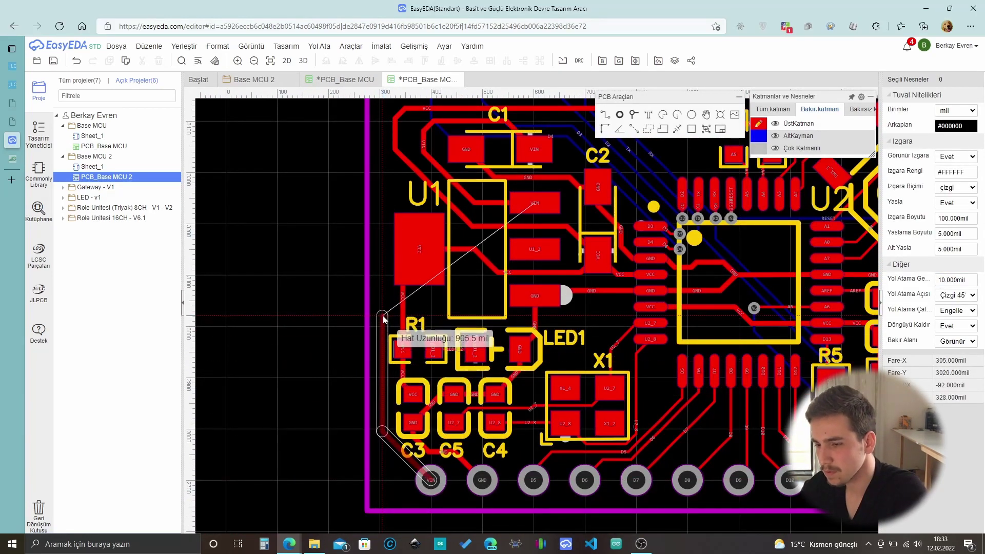
scroll(507, 205, up, 3)
click(759, 134)
click(759, 123)
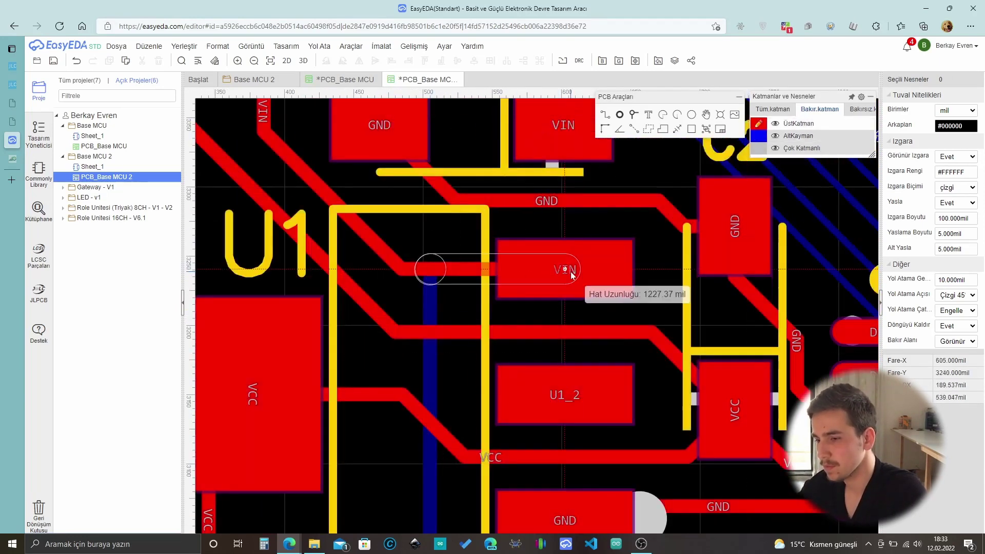
scroll(555, 330, down, 4)
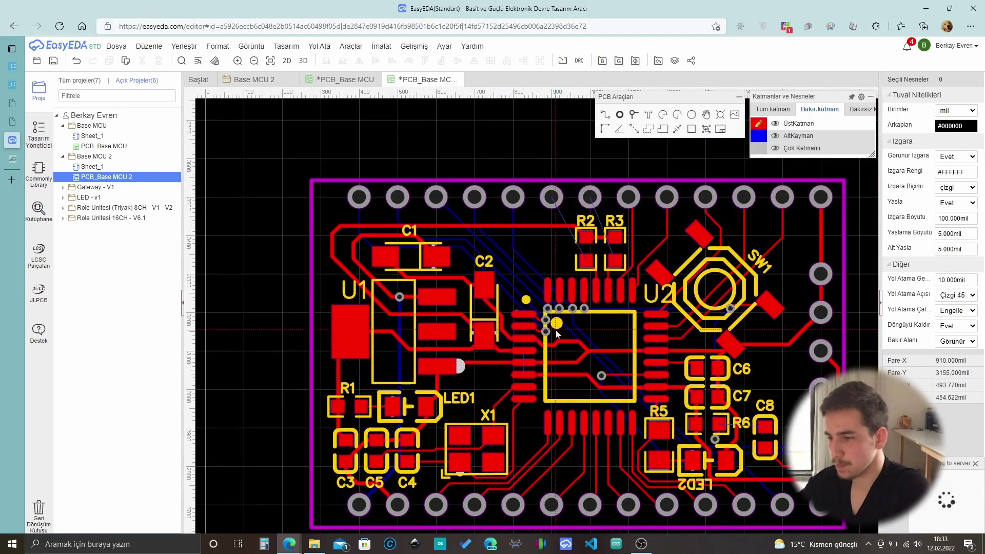
key(ctrl+s)
Run the design rule check from the Tasarım menu.
scroll(612, 379, down, 2)
scroll(647, 321, up, 2)
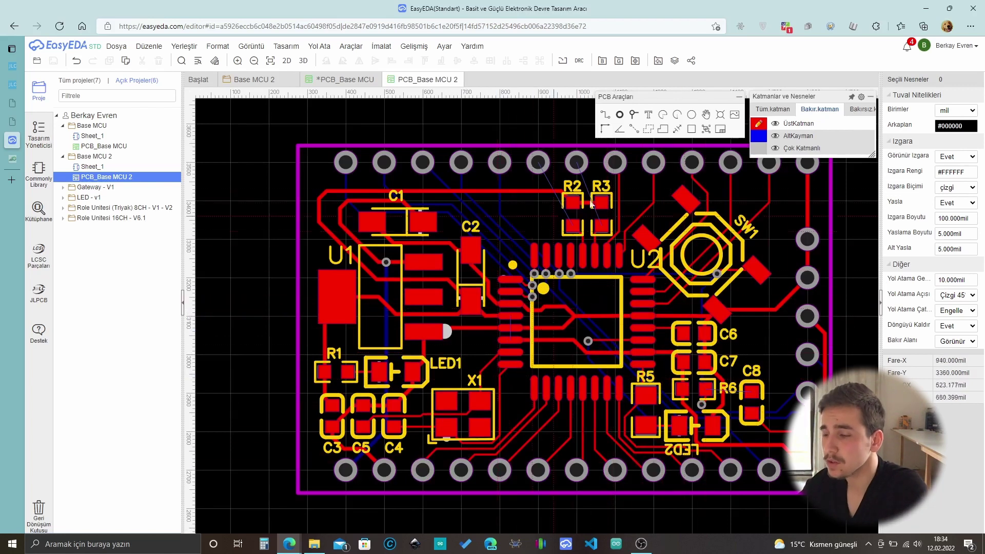
scroll(804, 324, up, 2)
scroll(770, 318, down, 2)
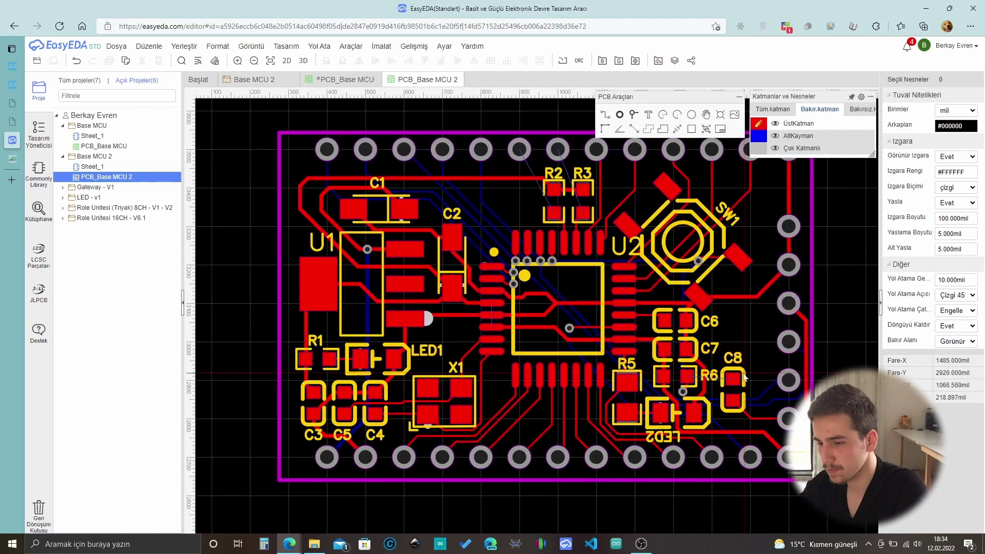
click(328, 48)
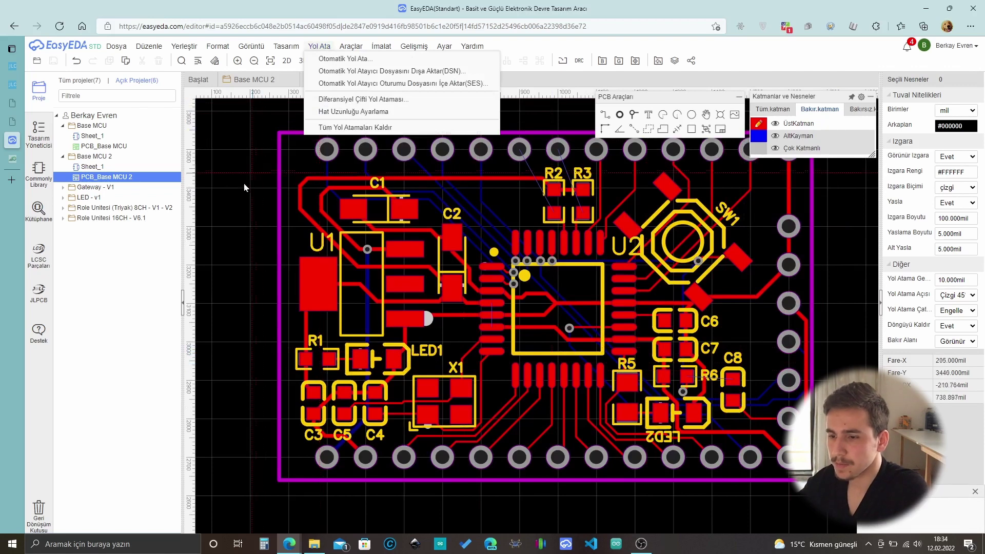
scroll(461, 287, up, 6)
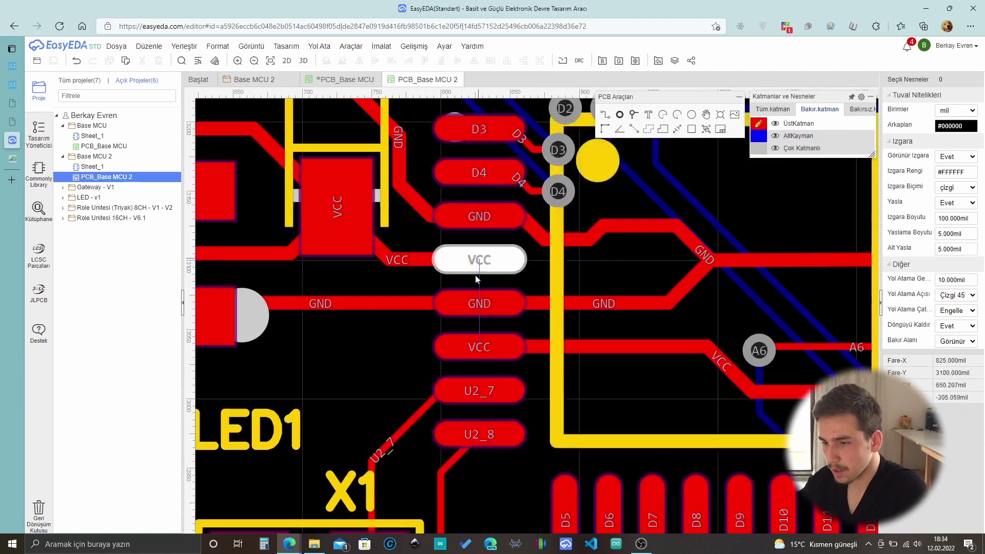
scroll(485, 353, down, 1)
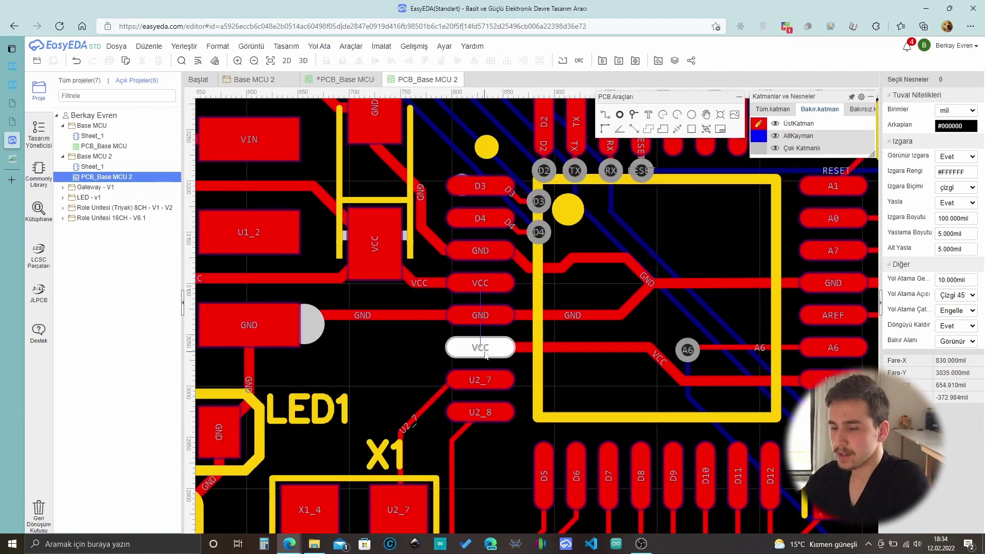
scroll(486, 354, down, 2)
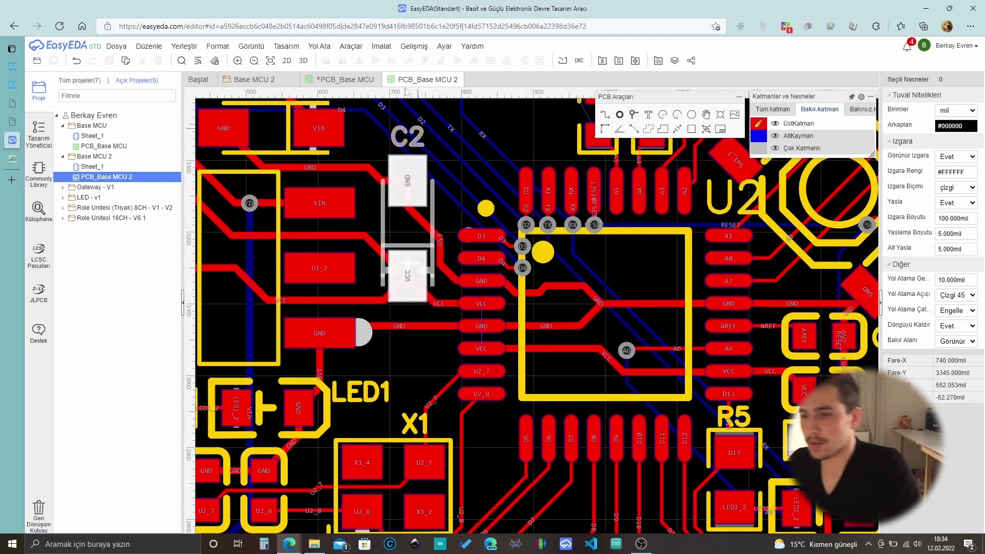
click(381, 46)
mouse_move(290, 53)
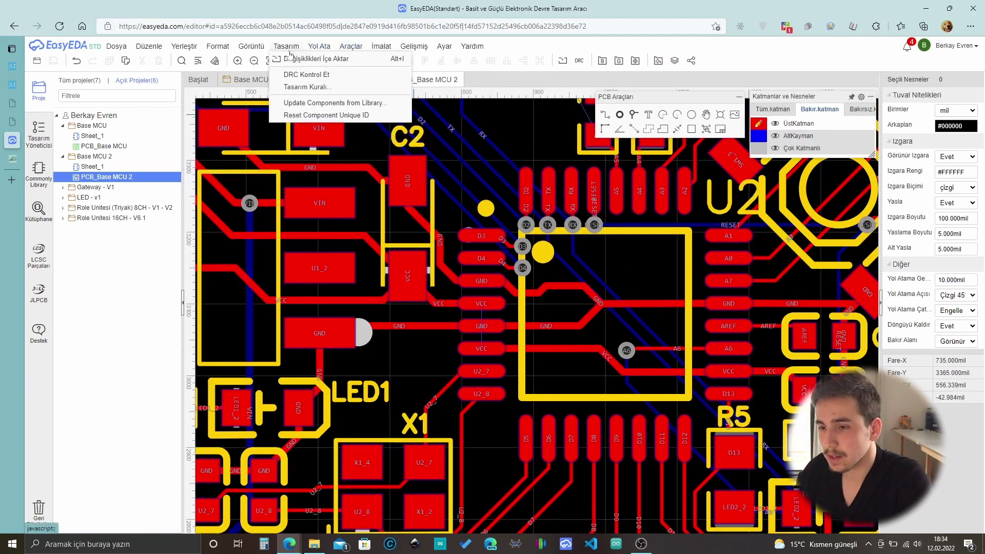
click(331, 81)
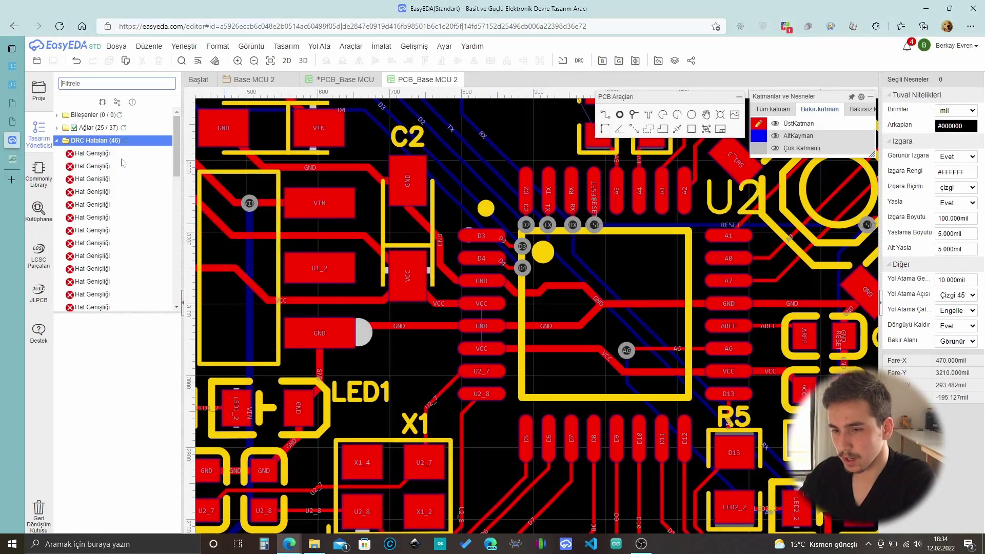
Inspect the 'Hat Genişliği' DRC errors one by one: 5mil tracks breaking the 10mil rule.
click(122, 154)
click(128, 166)
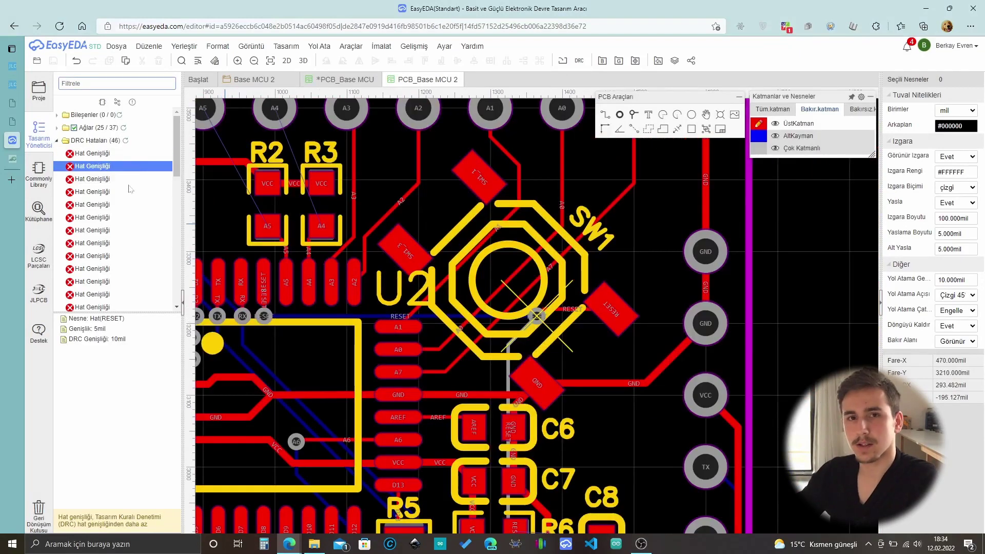
click(128, 205)
click(129, 231)
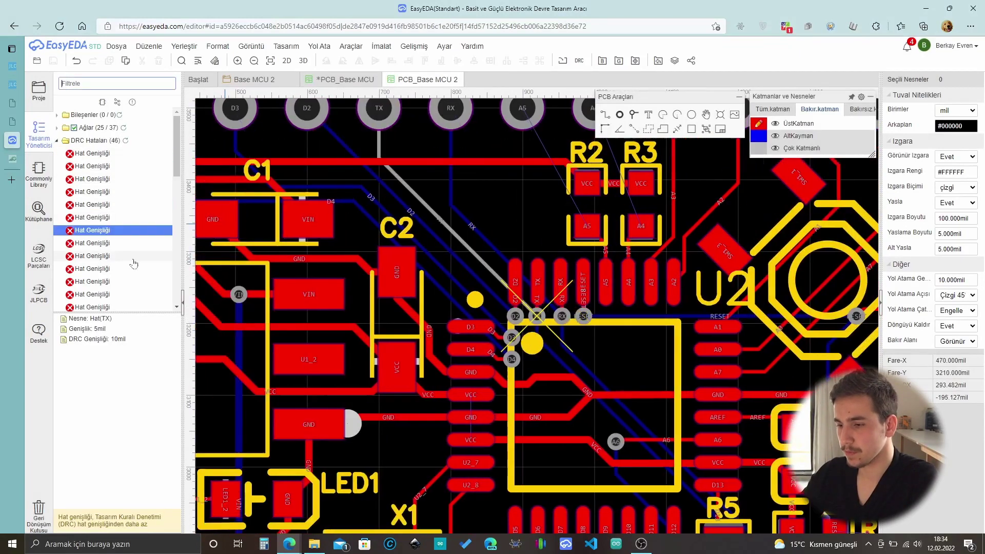
click(133, 256)
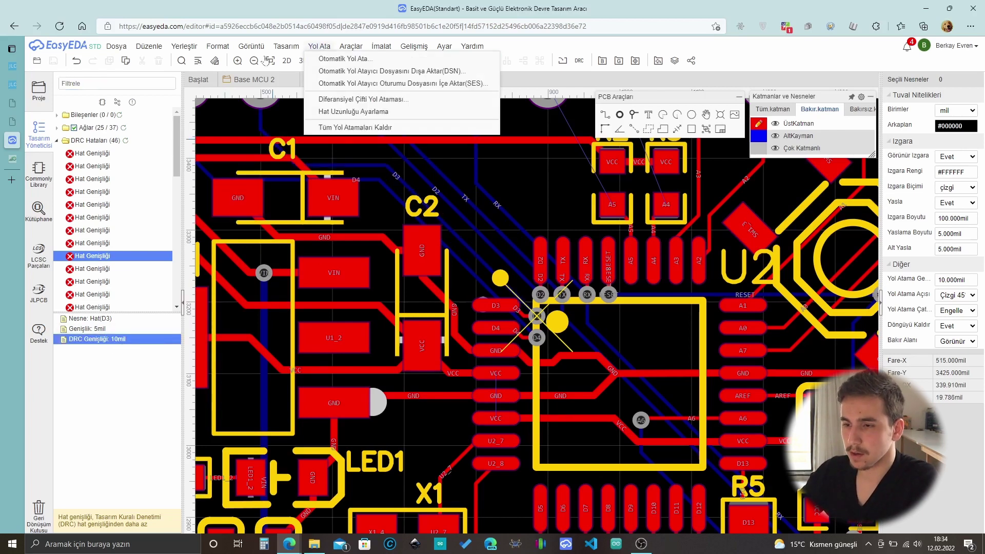
mouse_move(283, 50)
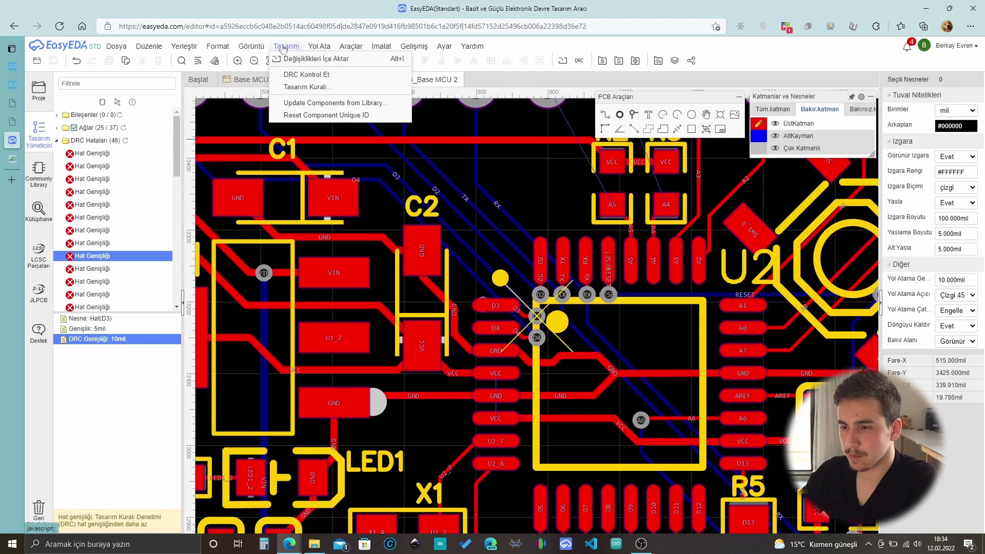
In Tasarım Kuralı, set the Default rule's track width and clearance to 5mil, then apply.
click(304, 87)
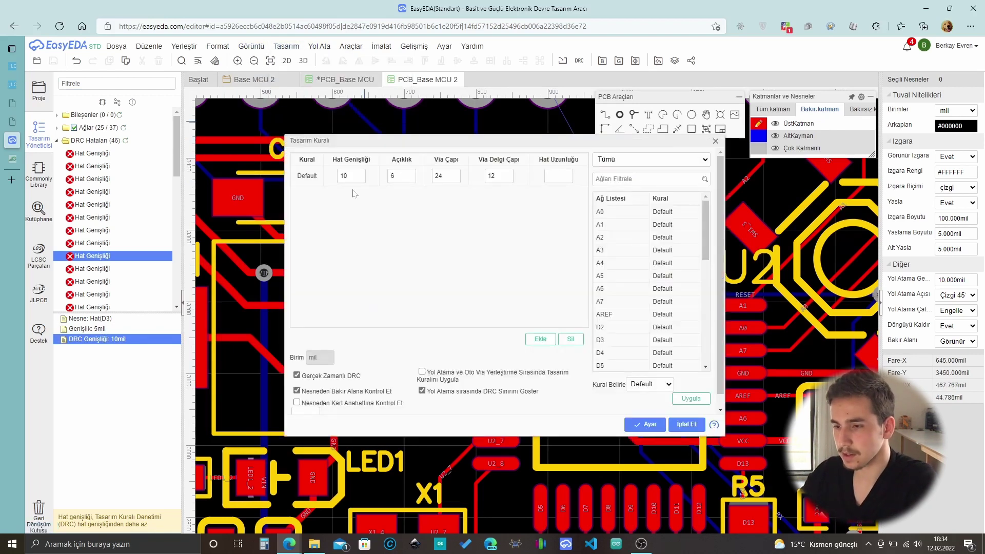
double_click(344, 176)
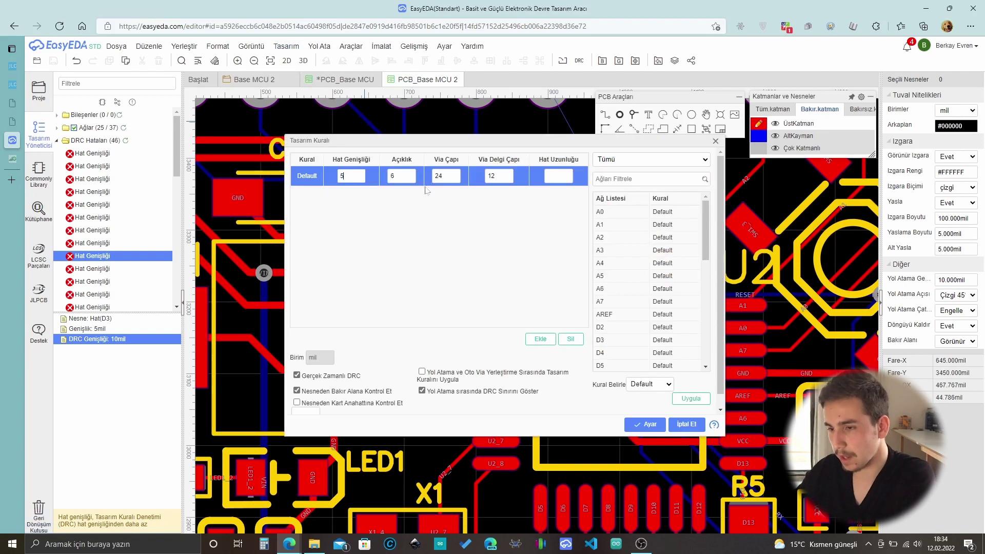
click(430, 213)
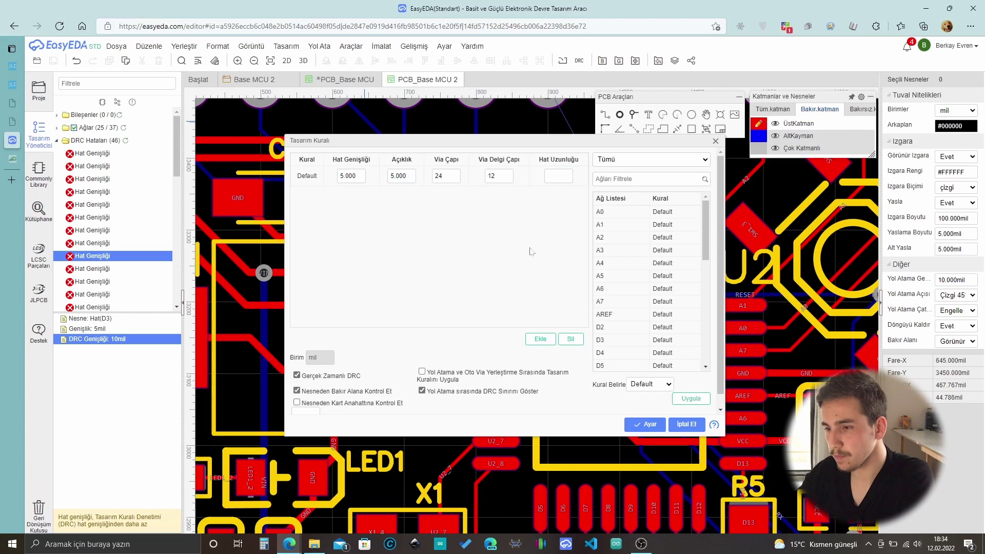
click(647, 424)
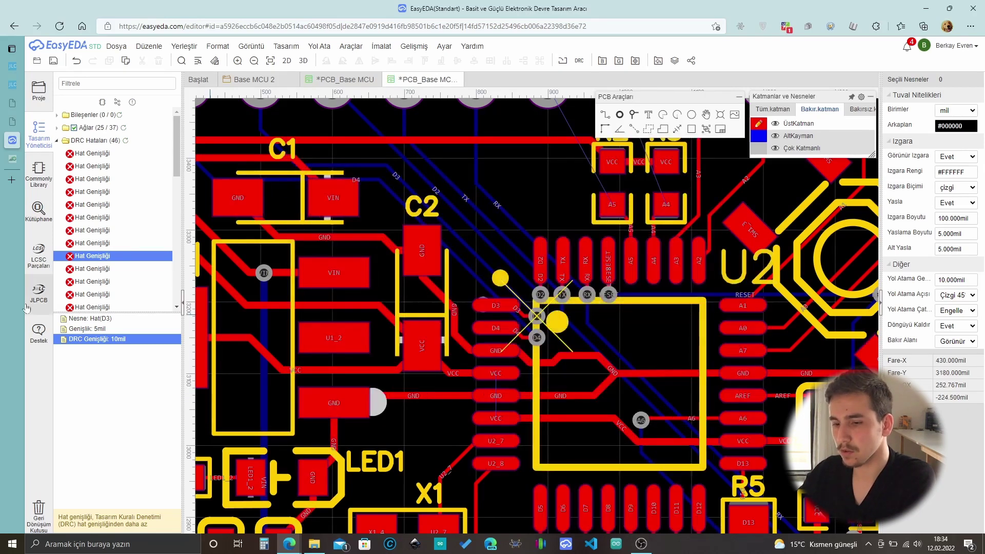
click(285, 47)
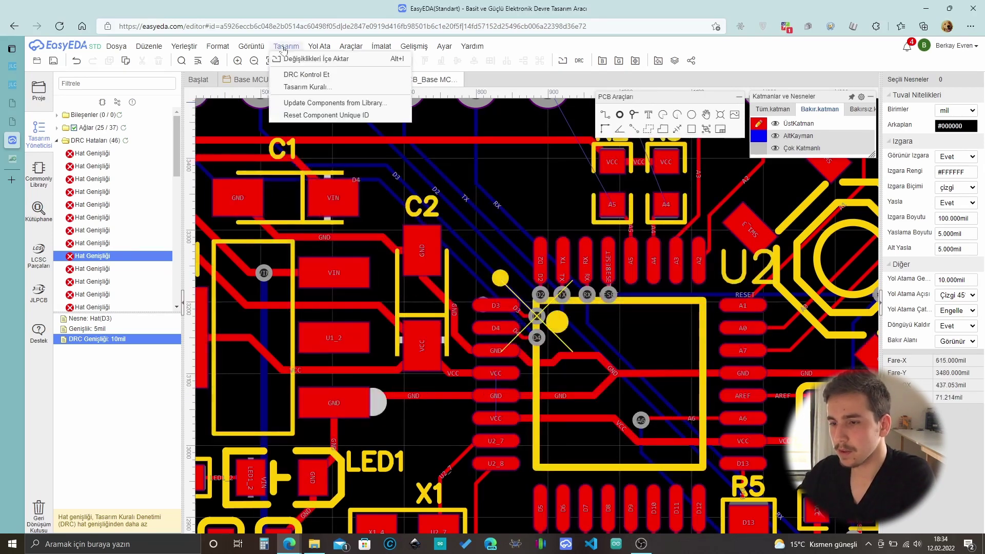
Rerun DRC and locate the unrouted A4 net, plus D13 and U2_7, from the Ağlar list.
click(304, 74)
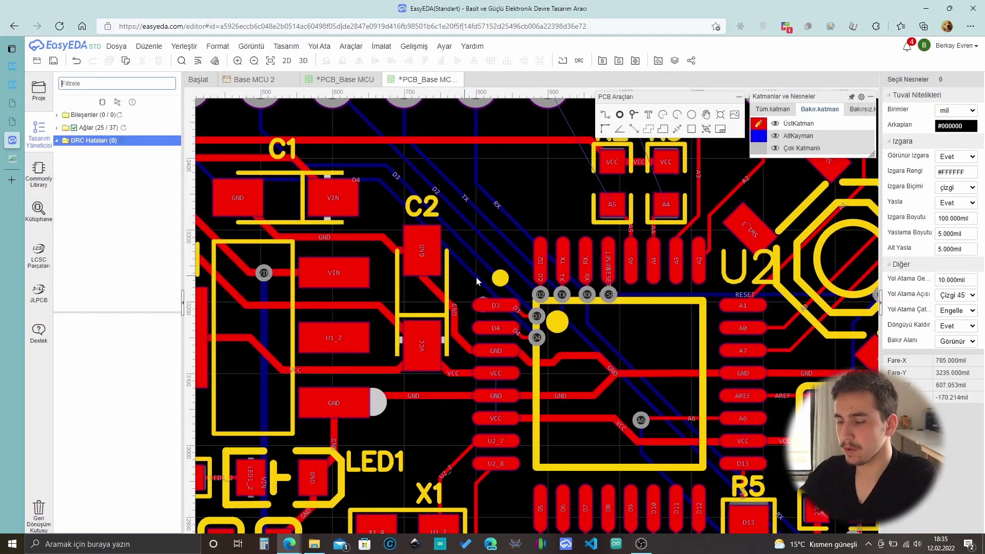
scroll(492, 308, down, 3)
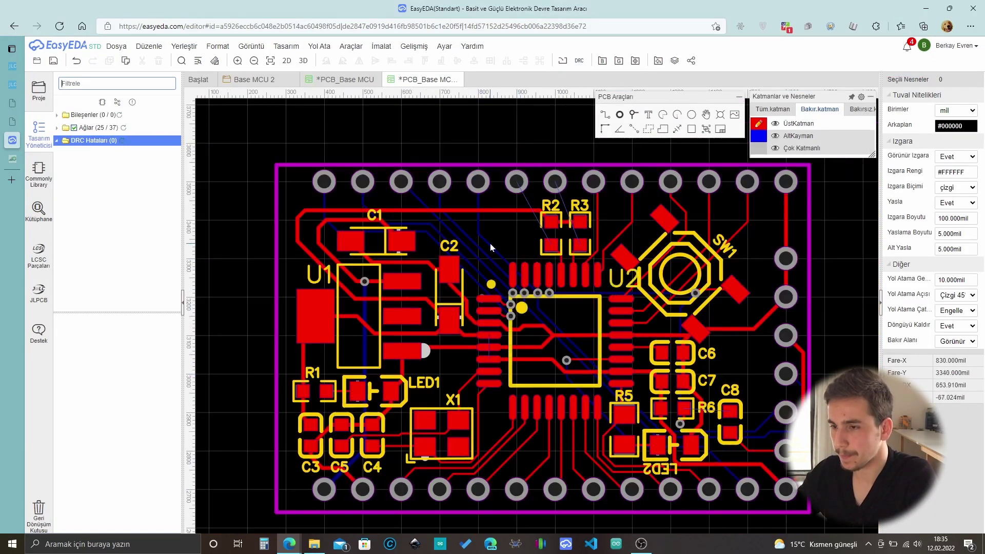
click(59, 130)
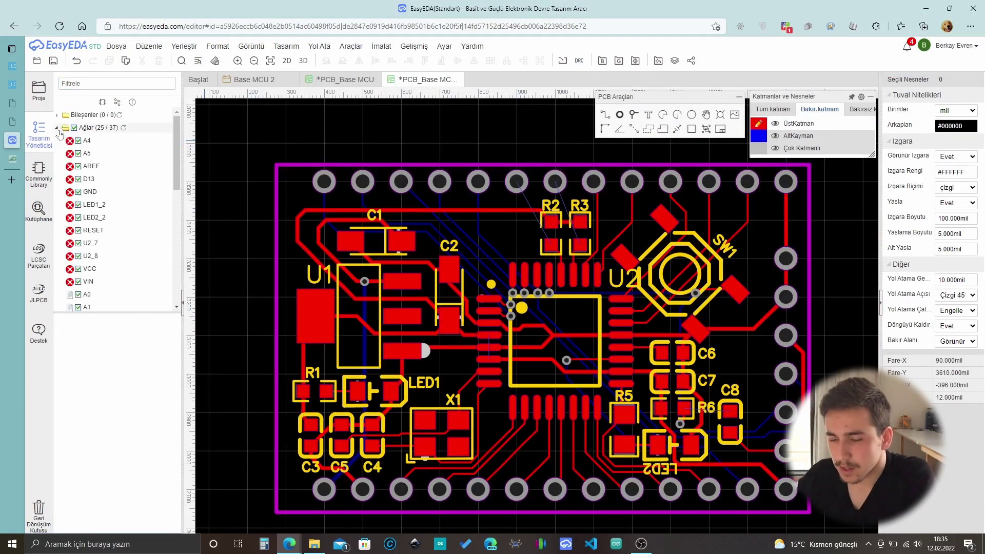
click(87, 141)
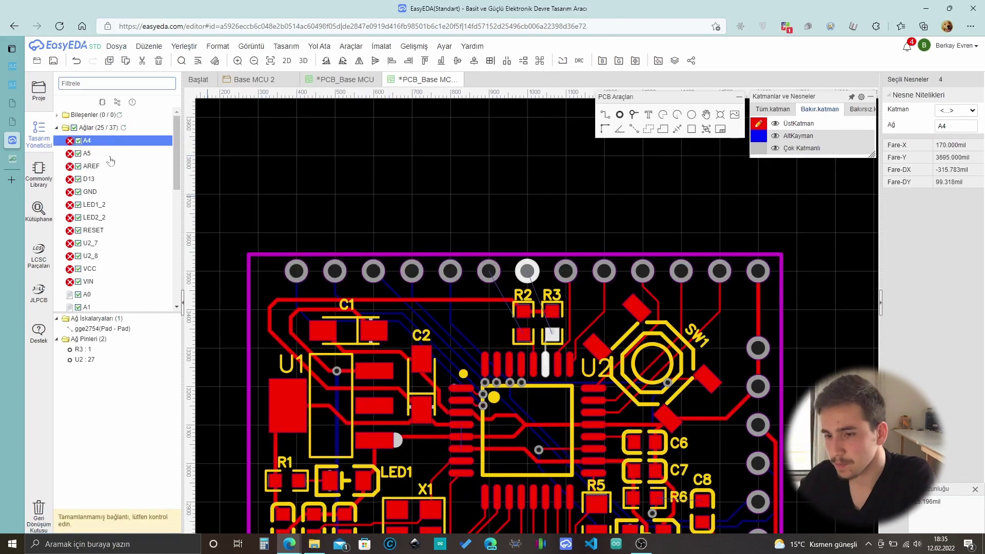
click(88, 178)
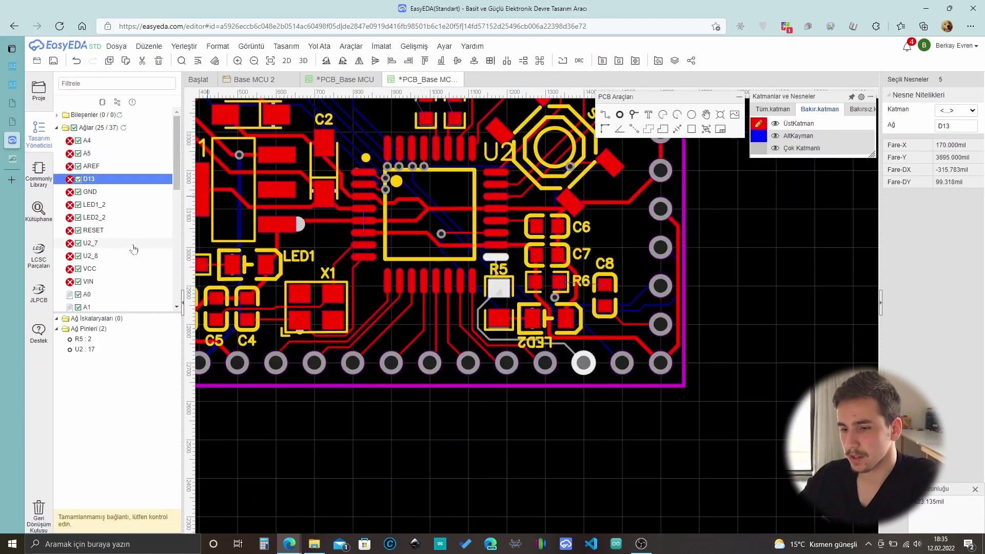
click(91, 243)
click(87, 140)
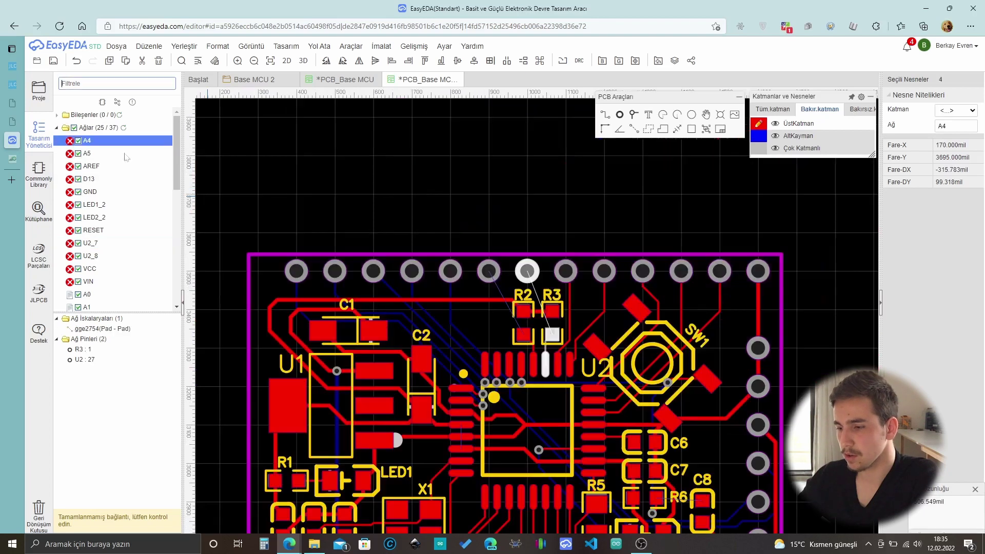
scroll(538, 316, up, 5)
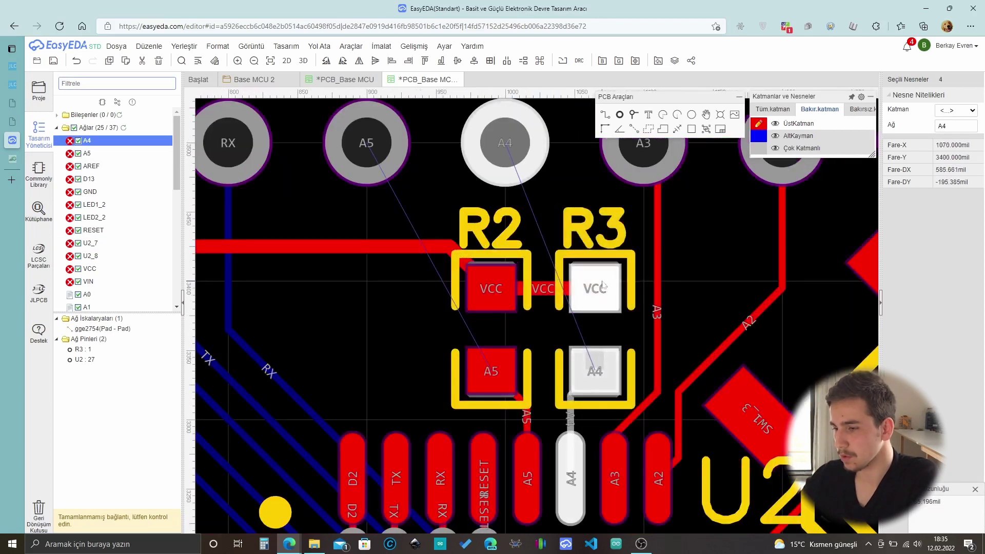
scroll(610, 279, up, 1)
scroll(594, 266, down, 2)
scroll(590, 261, up, 2)
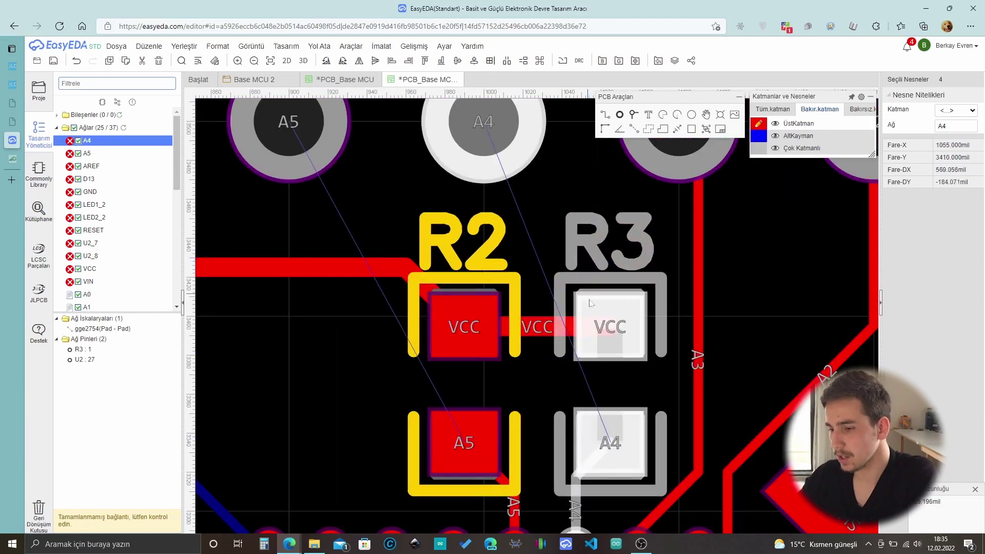
Draw a track from the A4 track to R3's A4 pad.
text(w)
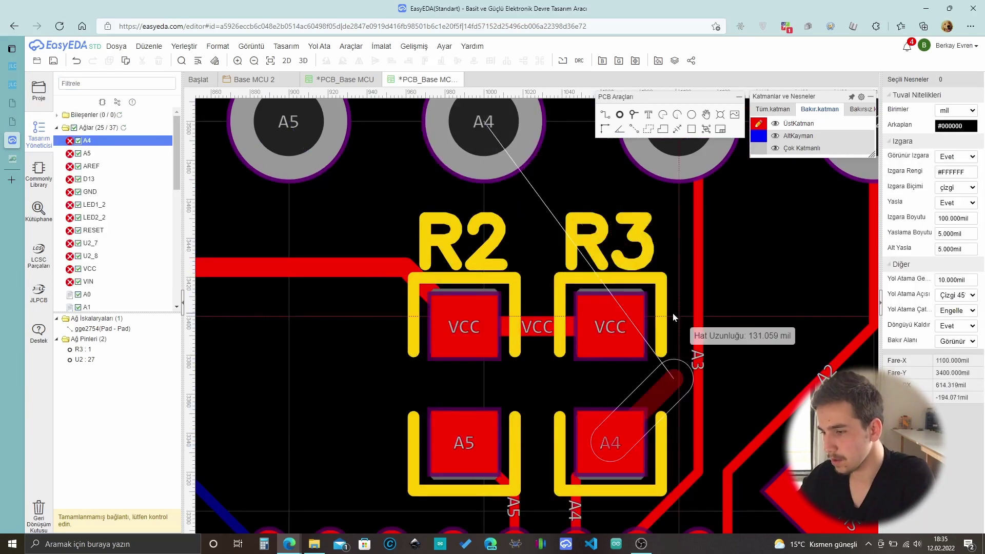
scroll(662, 315, down, 2)
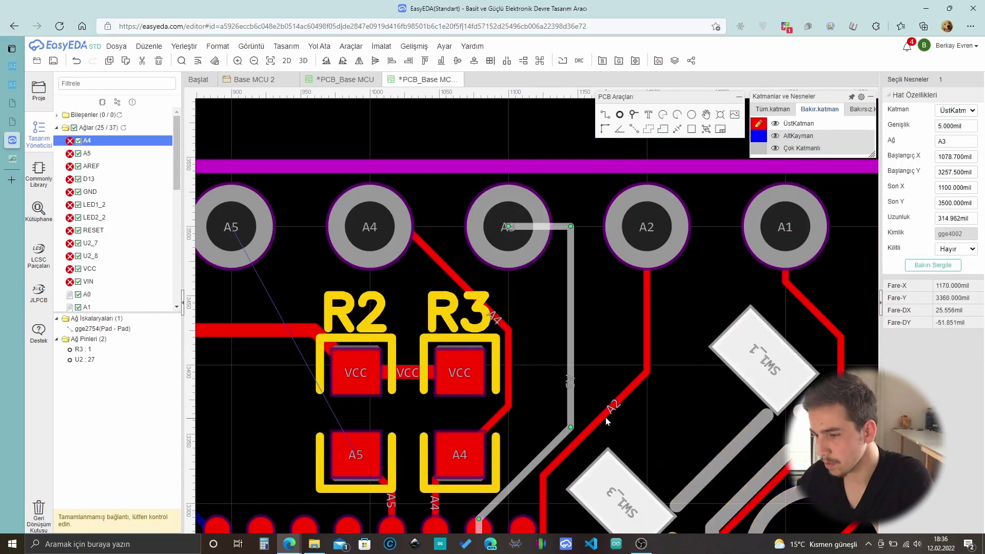
click(468, 266)
key(w)
click(468, 266)
click(414, 238)
Route A5 from R2's pad to the A5 pin, then nudge the A4/A5 segments clear of R3.
click(355, 454)
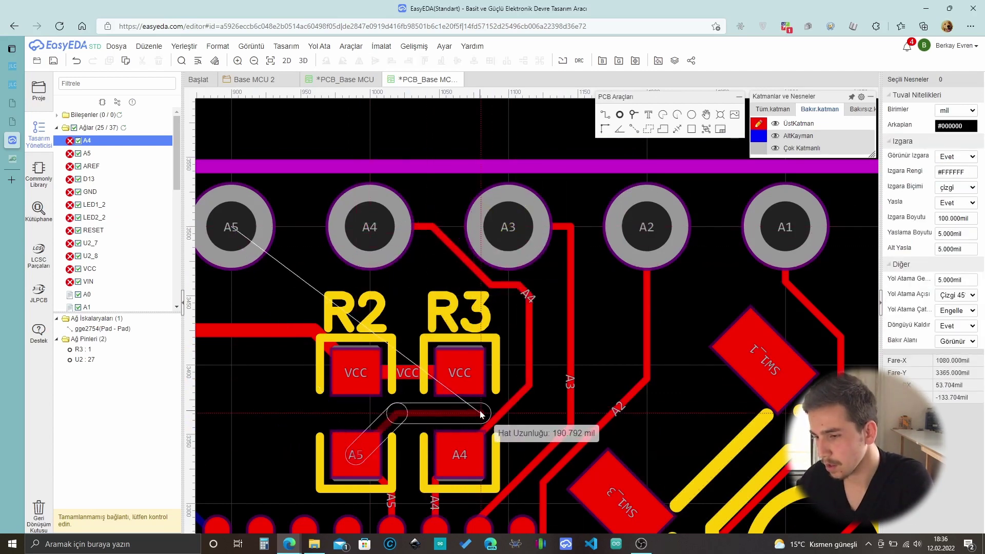
click(487, 413)
click(231, 227)
scroll(426, 167, down, 1)
click(509, 330)
scroll(472, 267, up, 3)
click(484, 294)
drag(484, 293, 477, 302)
drag(560, 402, 532, 402)
drag(382, 263, 383, 305)
drag(456, 217, 395, 266)
scroll(528, 230, down, 3)
scroll(503, 227, up, 3)
scroll(503, 226, down, 5)
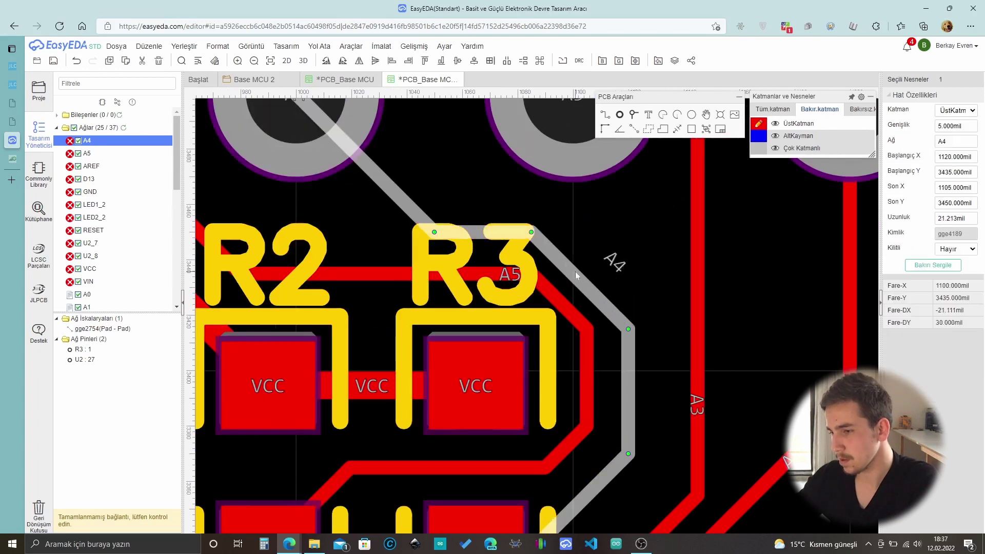
Save the design and locate the RESET net from the Ağlar list.
scroll(604, 310, down, 2)
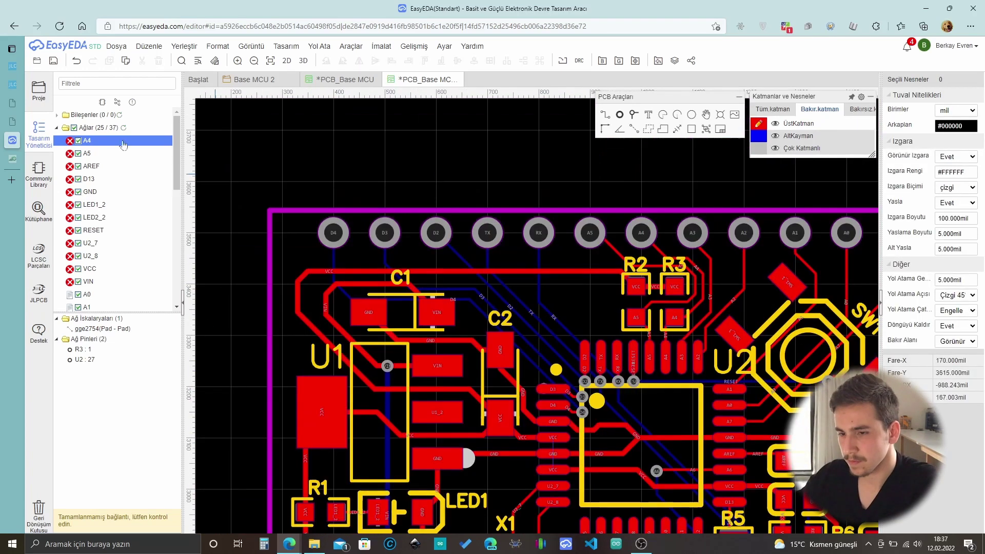
key(ctrl+s)
click(113, 140)
click(509, 211)
click(123, 128)
click(116, 141)
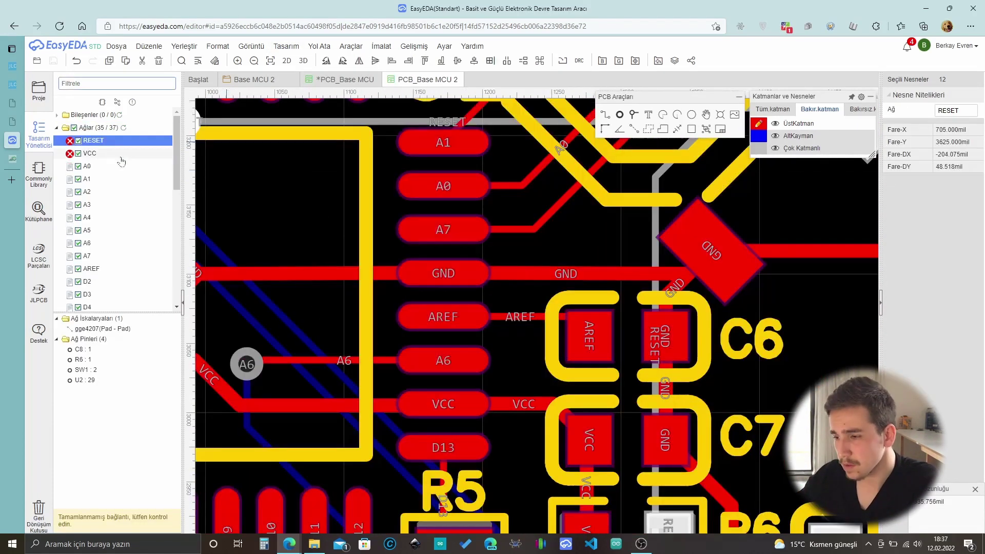
Route the RESET connection to C8.
click(576, 385)
scroll(576, 386, down, 3)
scroll(667, 451, up, 4)
scroll(515, 423, down, 3)
scroll(570, 283, up, 1)
key(b)
key(w)
click(398, 452)
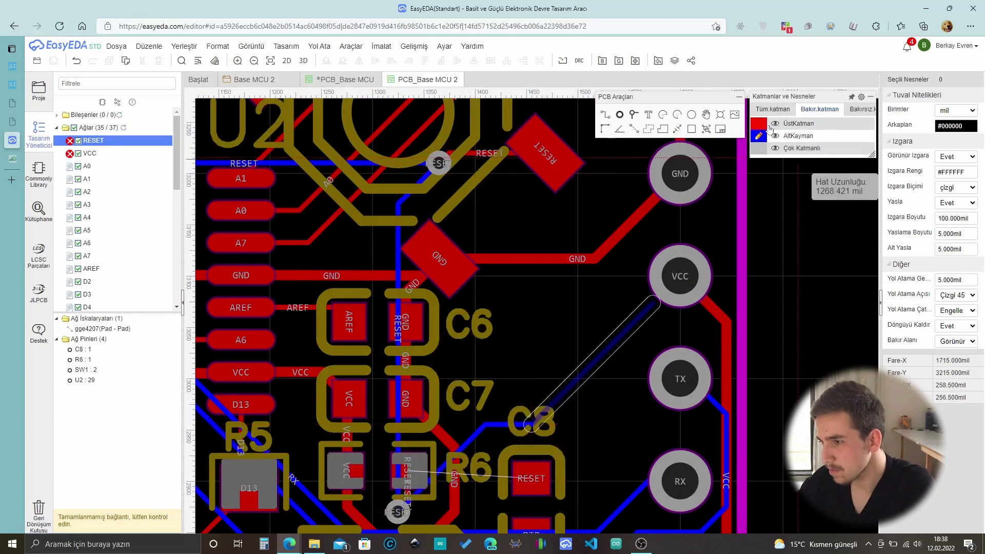
key(t)
Route VCC between its two pads through vias on the bottom layer.
click(531, 477)
click(106, 154)
click(423, 384)
scroll(423, 384, up, 3)
click(434, 372)
key(b)
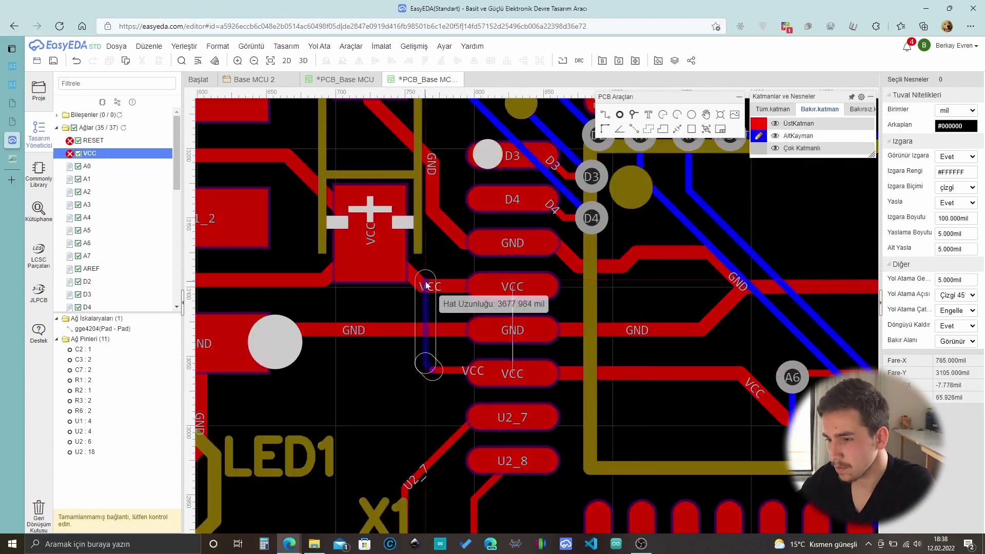
click(432, 287)
click(759, 124)
key(ctrl+z)
key(b)
click(432, 289)
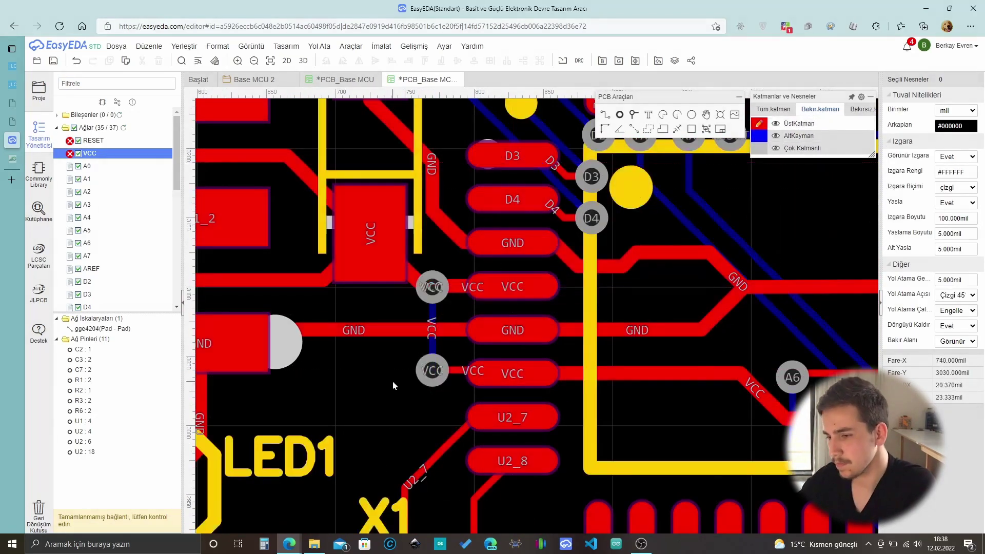
Set the new VCC track segments to 10mil width and save.
click(457, 371)
ctrl+click(432, 328)
ctrl+click(458, 286)
click(955, 126)
text(10)
key(Return)
click(519, 287)
key(Escape)
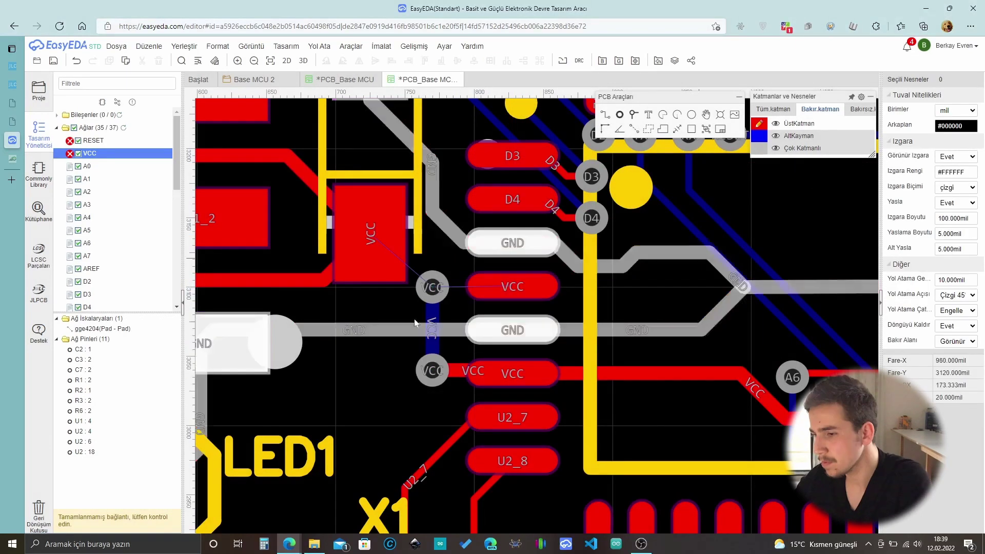
key(ctrl+s)
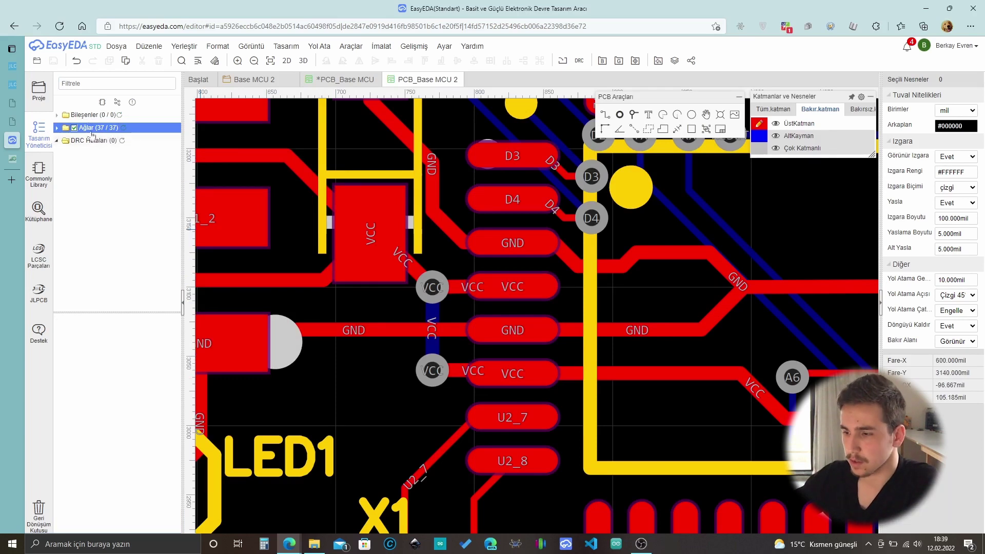
Shift the SW1 switch slightly to the right.
scroll(581, 219, down, 5)
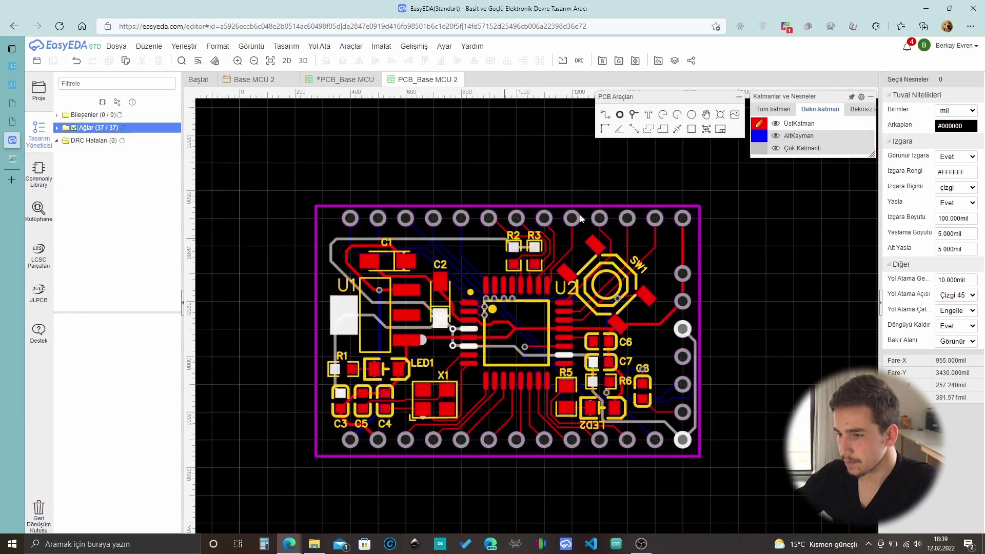
scroll(585, 246, up, 2)
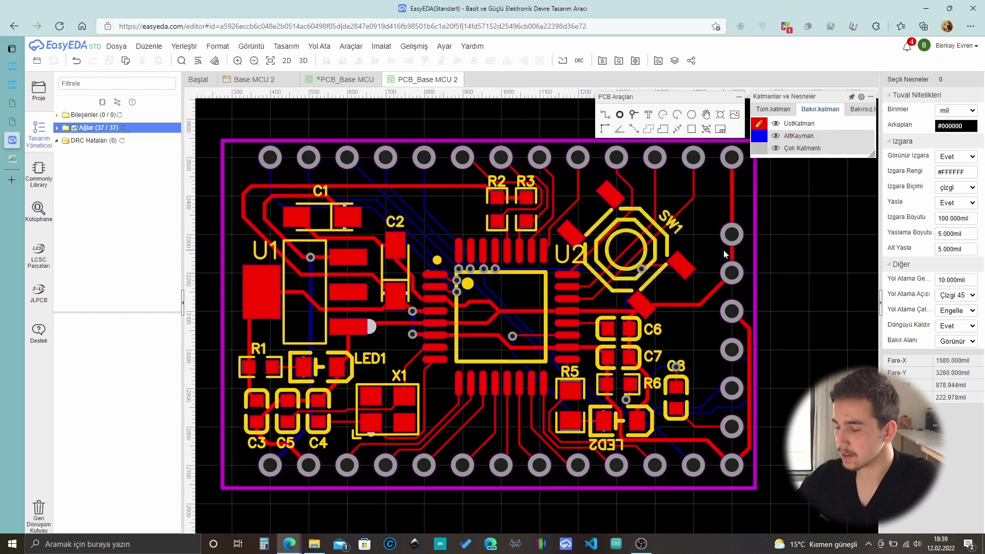
scroll(708, 256, up, 2)
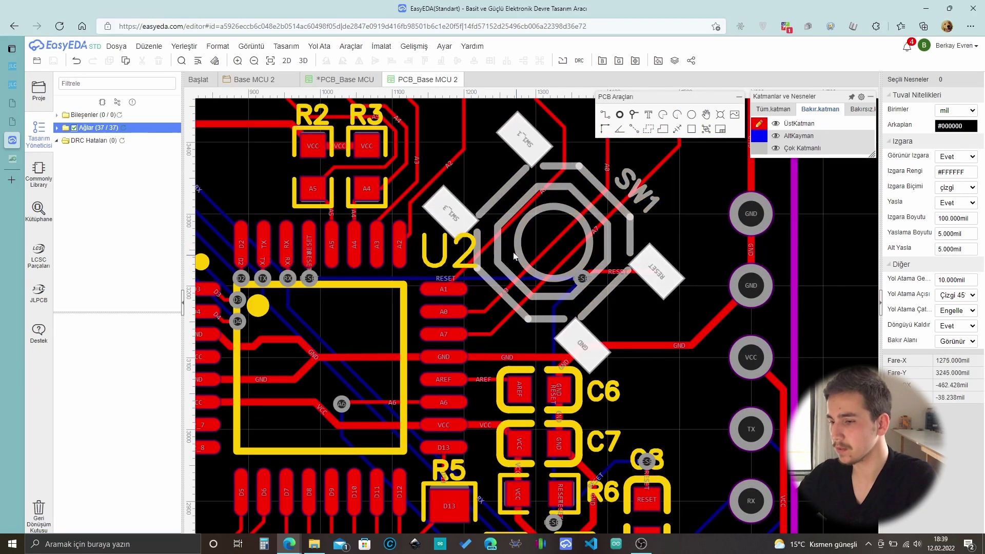
scroll(606, 271, down, 3)
scroll(530, 306, up, 3)
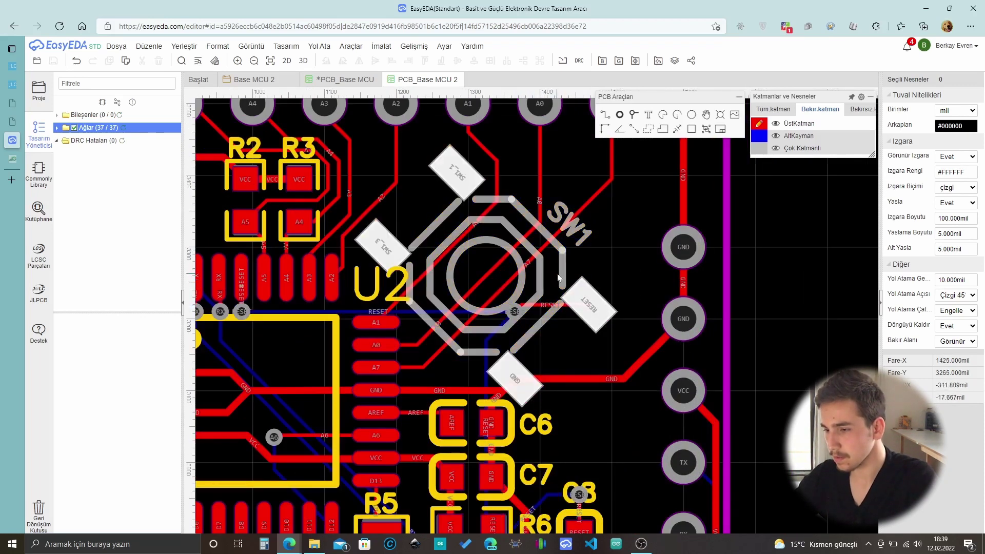
mouse_move(558, 275)
mouse_down()
mouse_move(585, 274)
mouse_move(575, 274)
mouse_up()
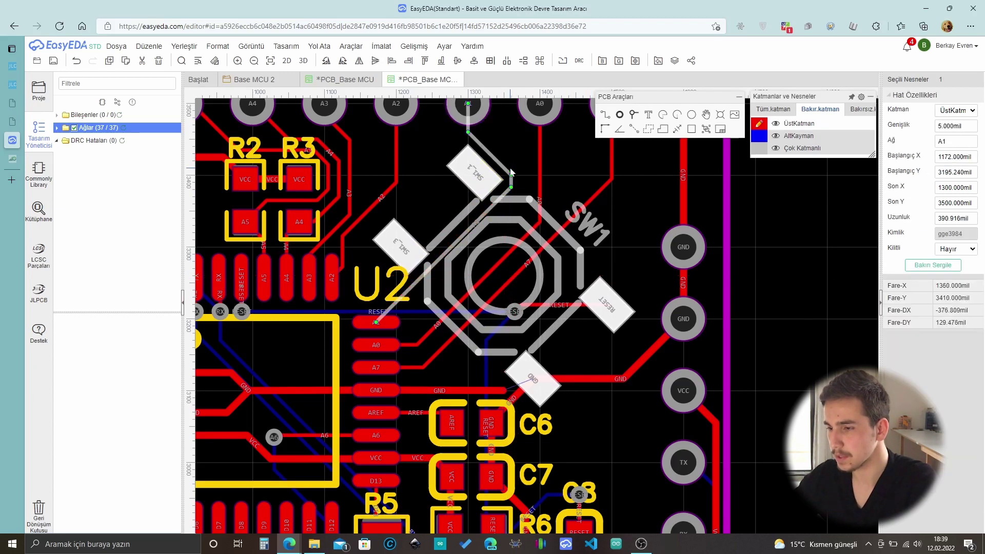
Reroute the A1 trace's bends so it clears SW1's pads.
click(504, 151)
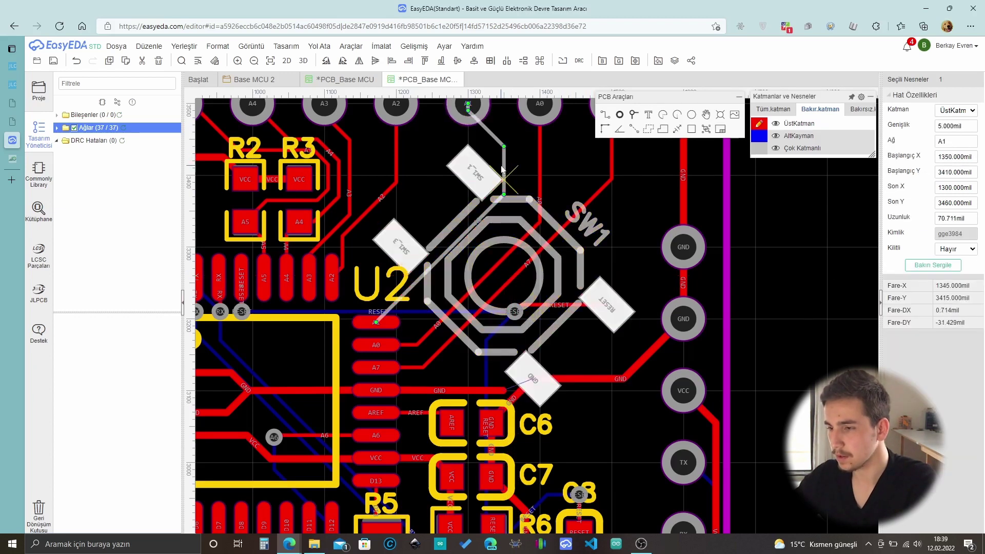
click(501, 158)
click(500, 144)
drag(504, 162, 514, 163)
drag(501, 198, 501, 234)
click(557, 416)
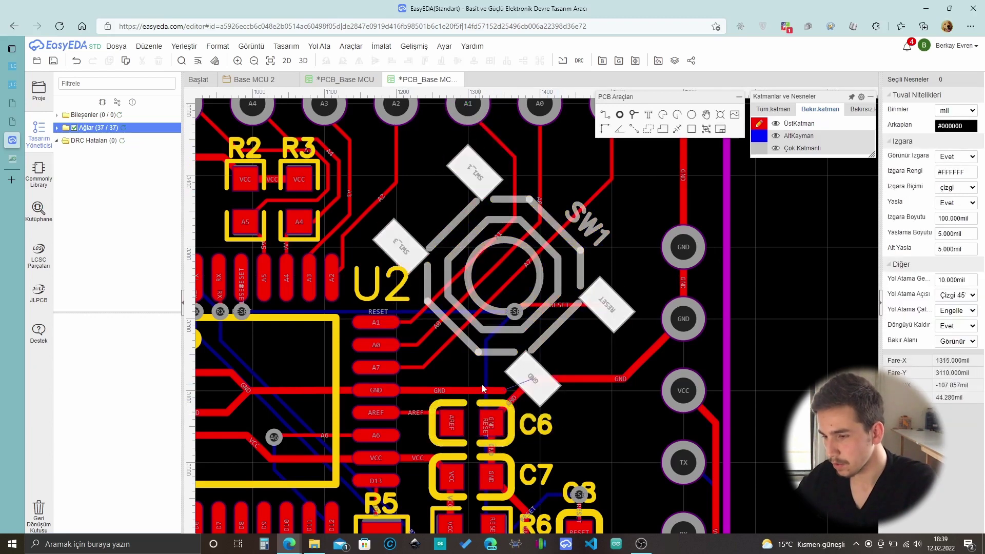
scroll(493, 386, up, 3)
Rework the GND track so it runs straight to SW1's GND pad, and check the switch placement.
click(507, 399)
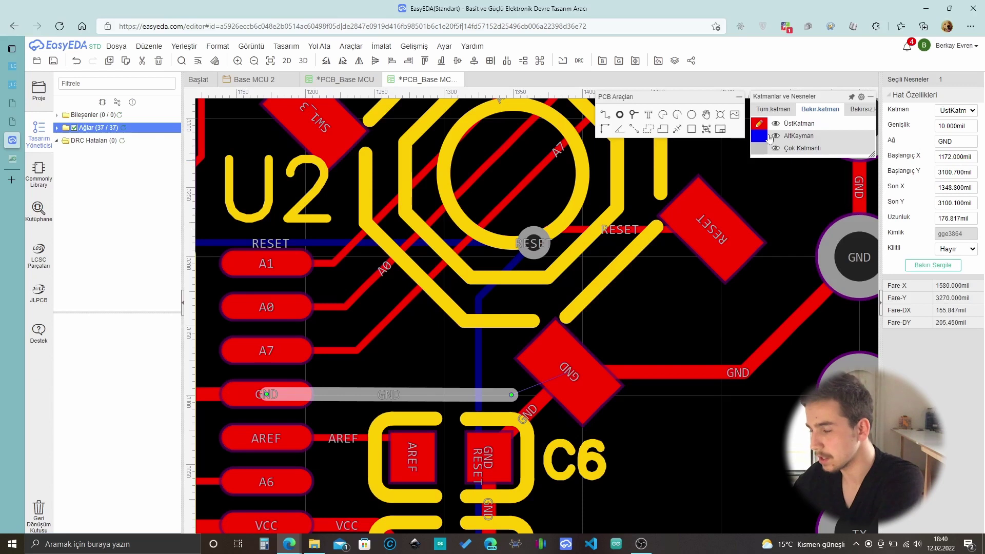
click(683, 444)
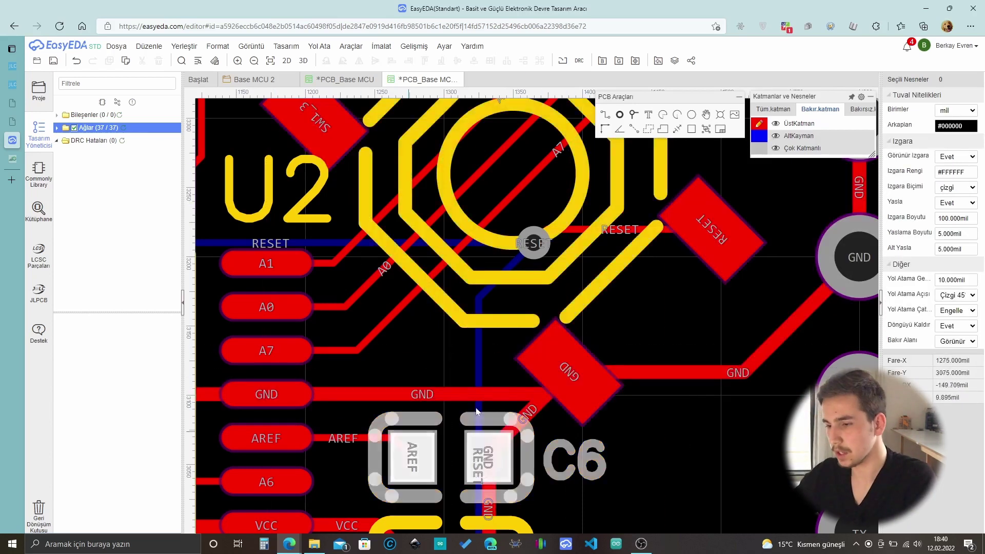
click(597, 387)
scroll(567, 453, down, 2)
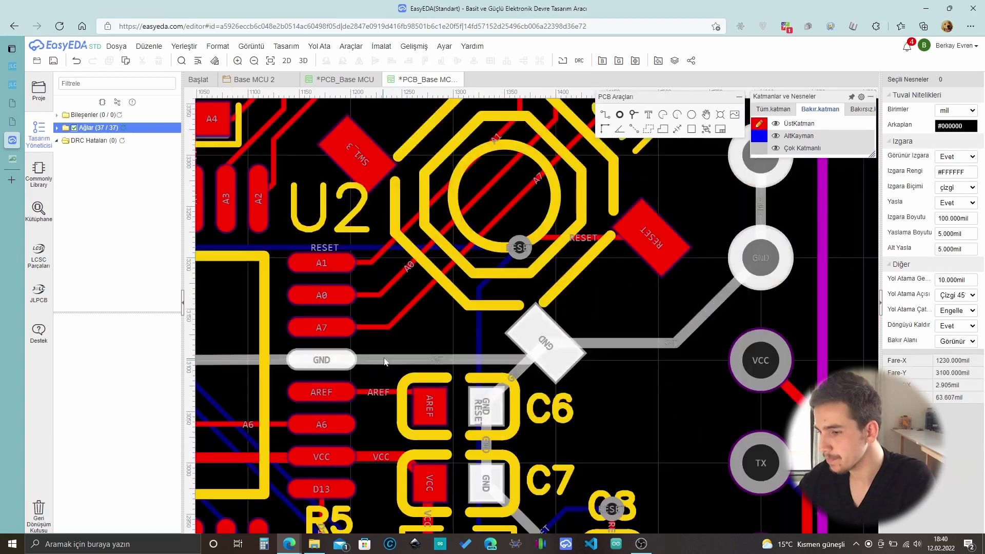
click(622, 408)
scroll(641, 354, down, 1)
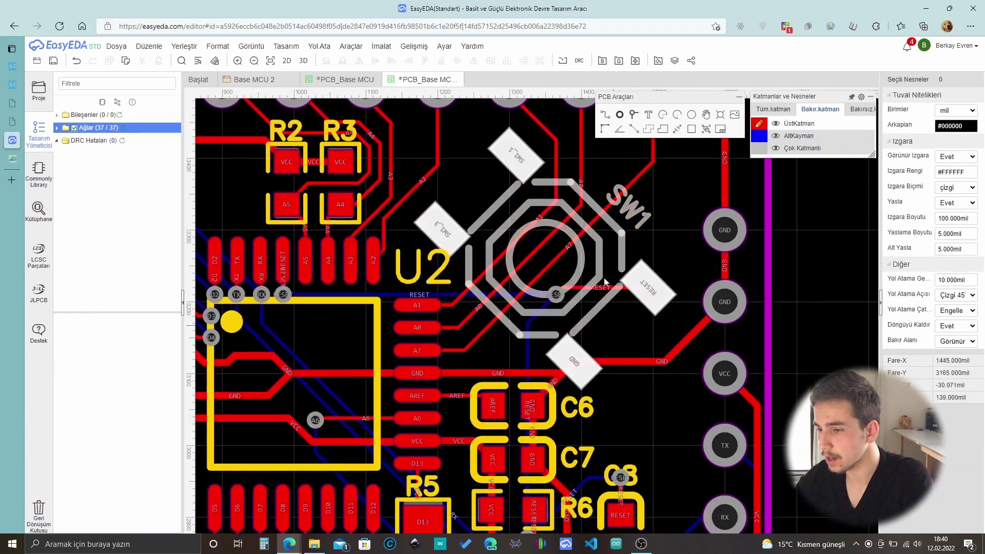
scroll(615, 344, up, 2)
scroll(606, 338, down, 1)
scroll(607, 338, down, 2)
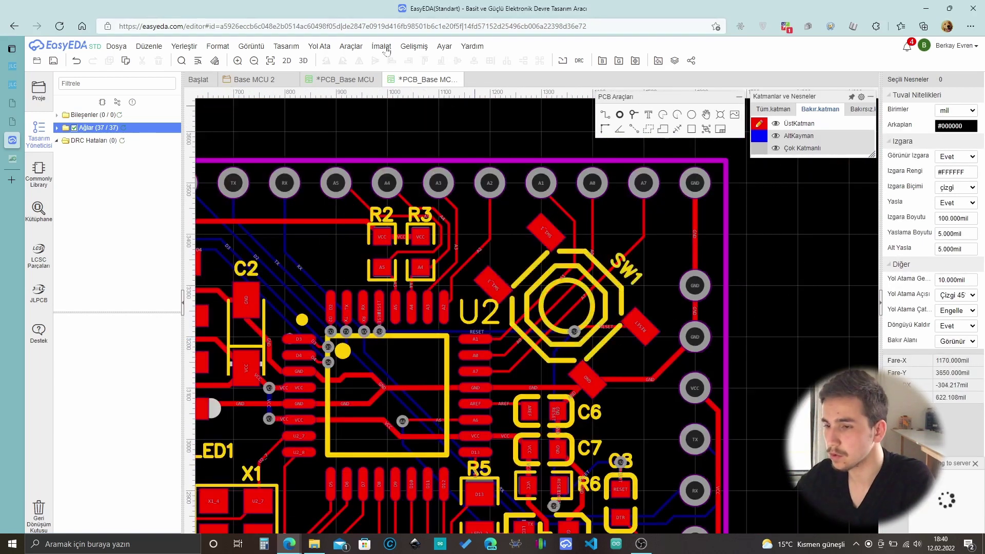
click(318, 46)
click(351, 46)
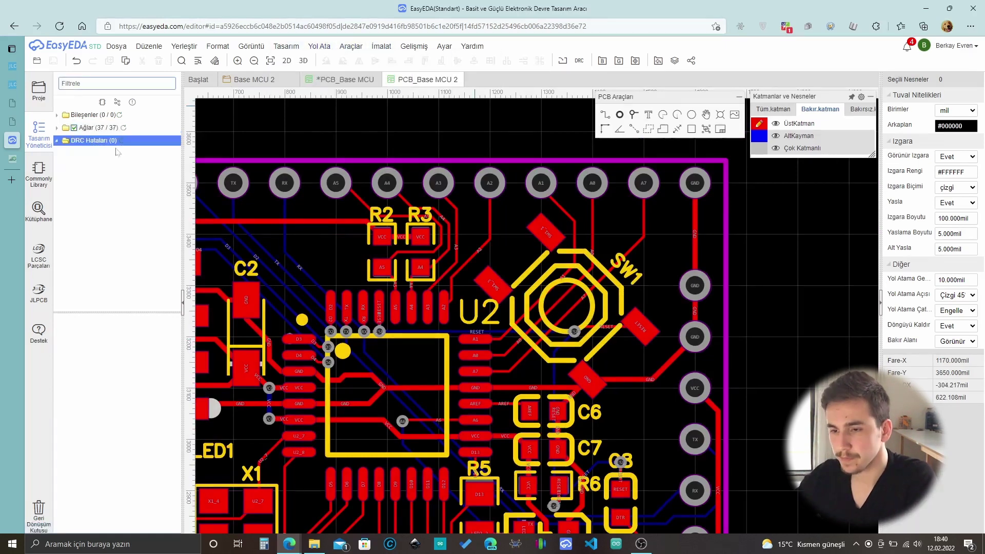
click(126, 130)
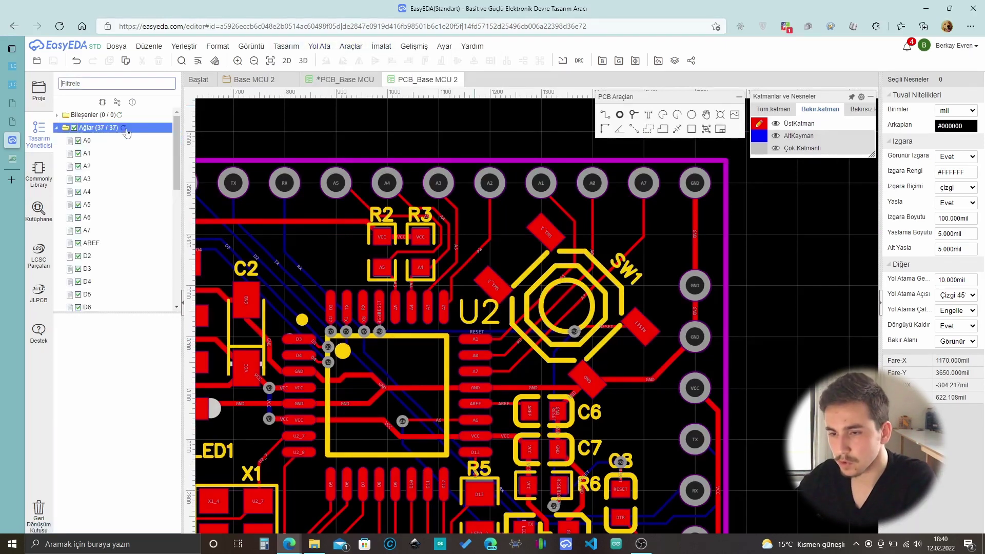
click(58, 128)
click(121, 116)
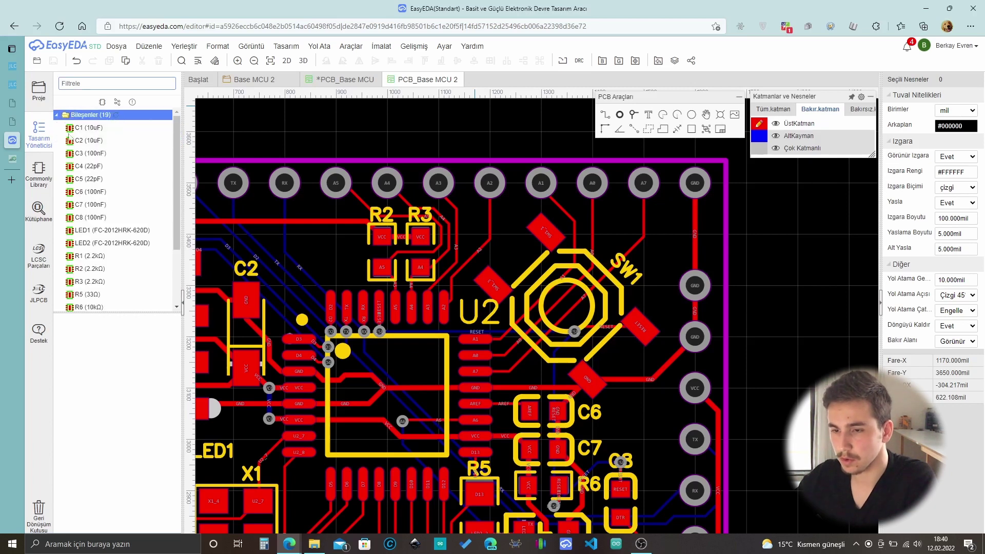
click(57, 116)
scroll(523, 285, down, 3)
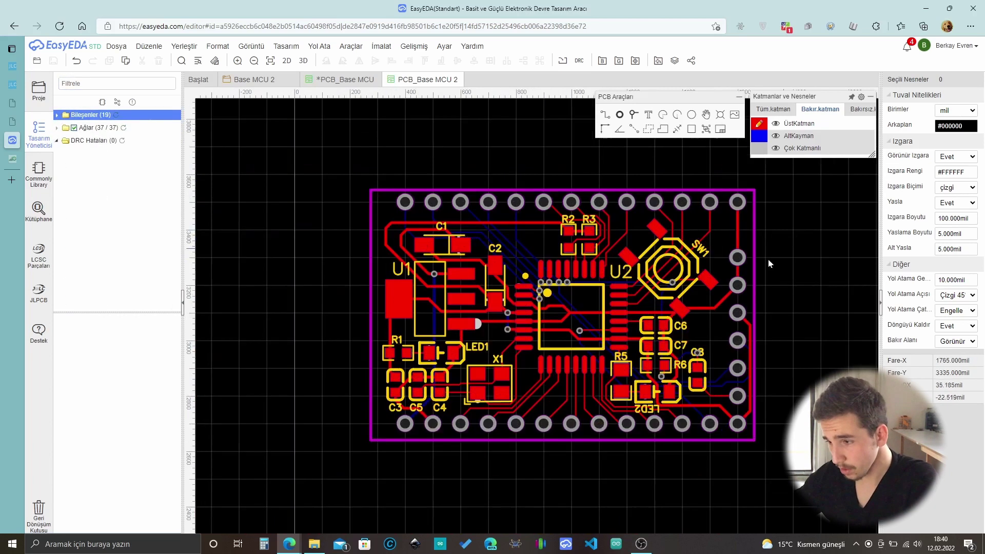
scroll(523, 284, up, 2)
scroll(533, 310, down, 2)
scroll(508, 321, up, 2)
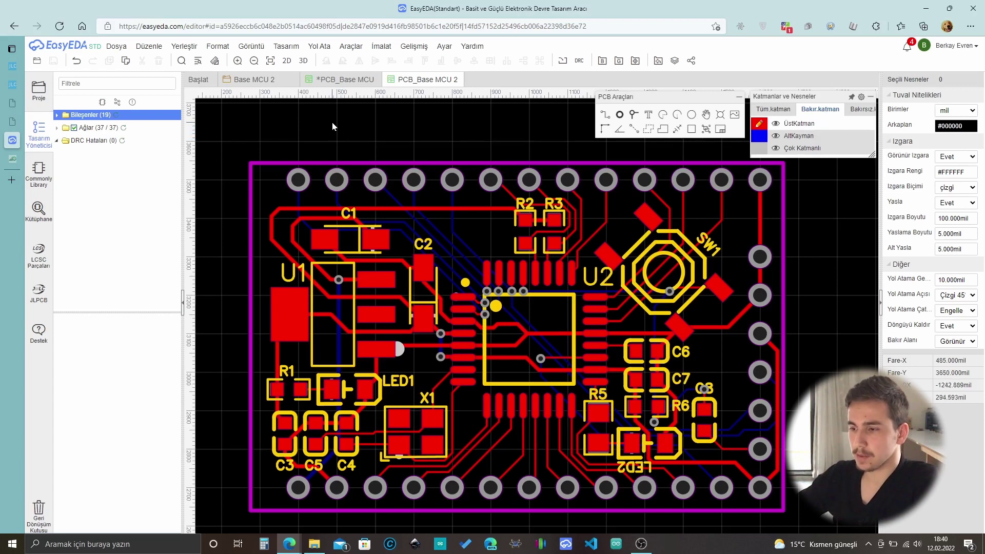
Start a top-layer copper area with GND as its net.
click(251, 46)
mouse_move(183, 47)
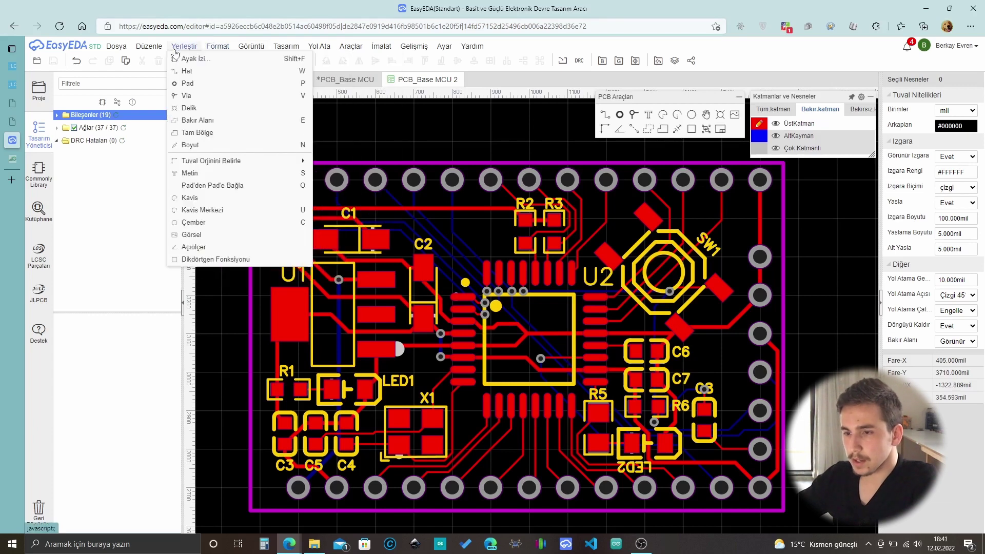
click(234, 121)
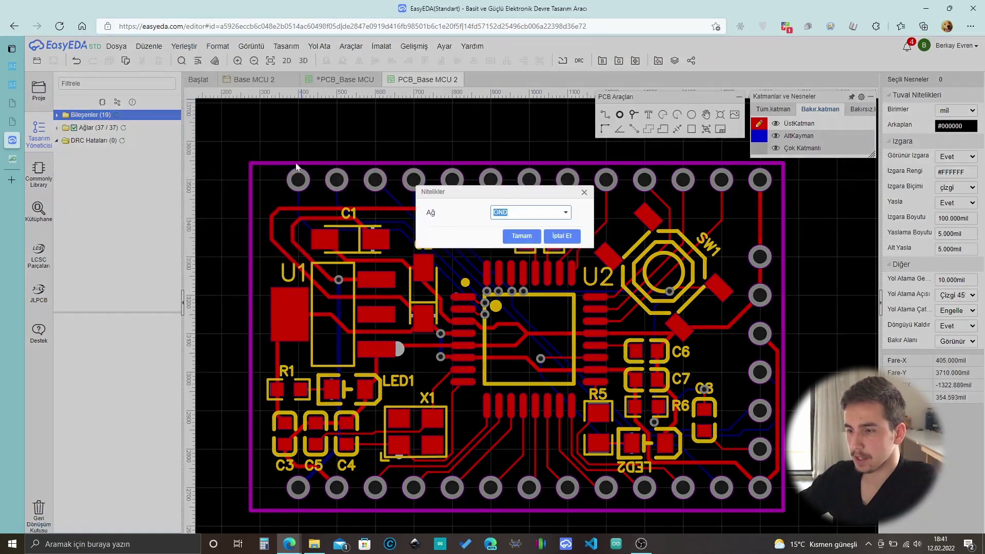
click(521, 236)
Outline the copper area around the board outline, closing it at the corner, so it fills the PCB.
scroll(248, 160, up, 10)
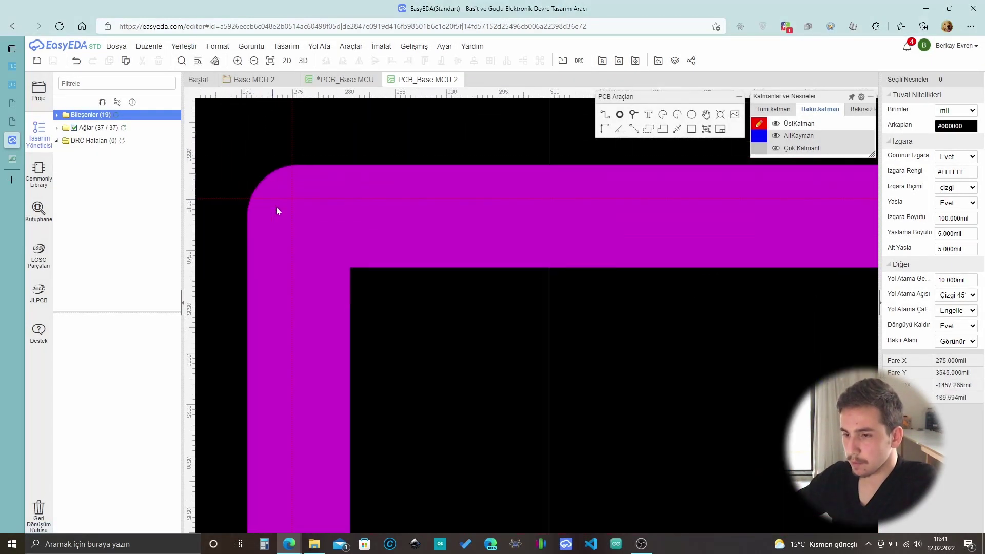
scroll(293, 219, down, 10)
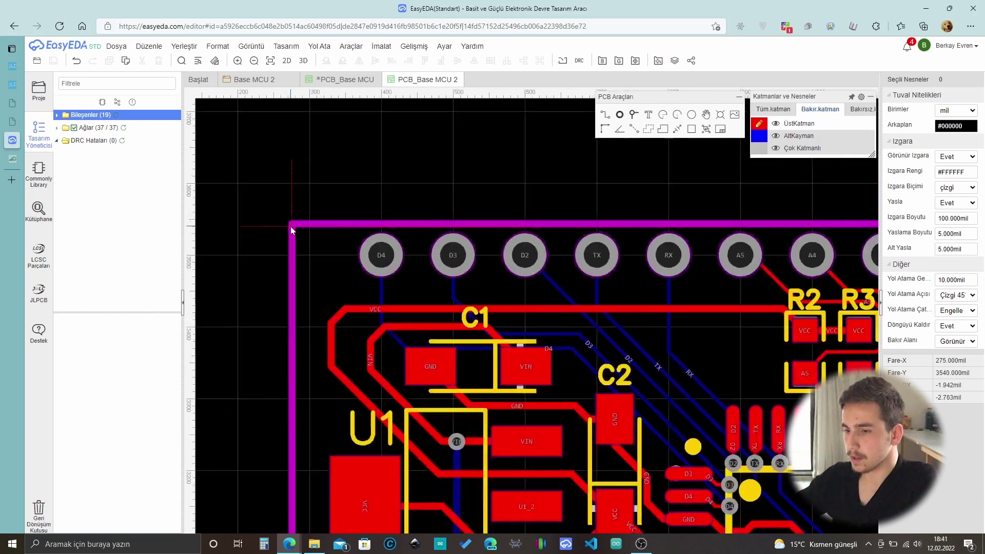
scroll(563, 204, up, 10)
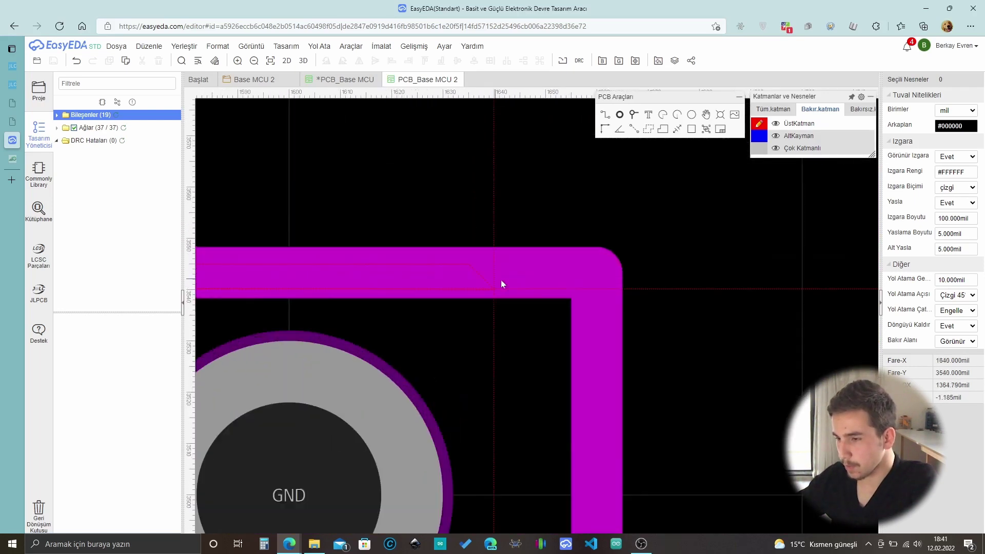
scroll(590, 256, down, 8)
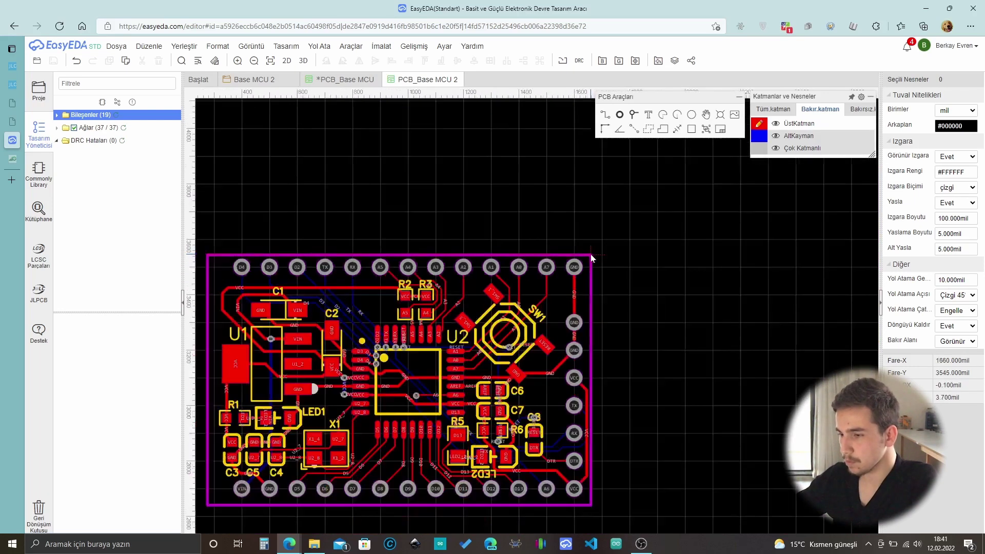
scroll(711, 300, up, 6)
scroll(641, 318, up, 3)
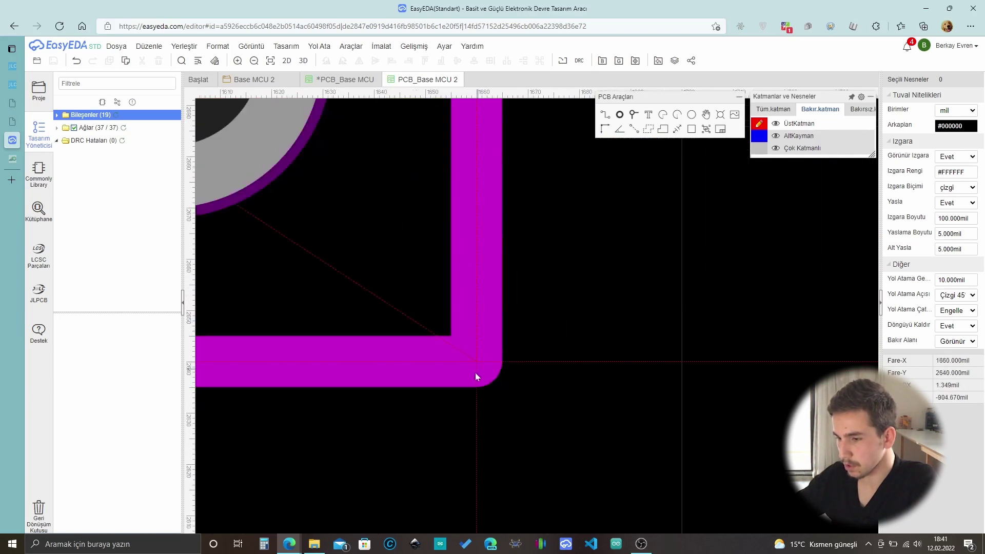
scroll(472, 369, down, 8)
scroll(260, 444, up, 5)
scroll(285, 466, down, 5)
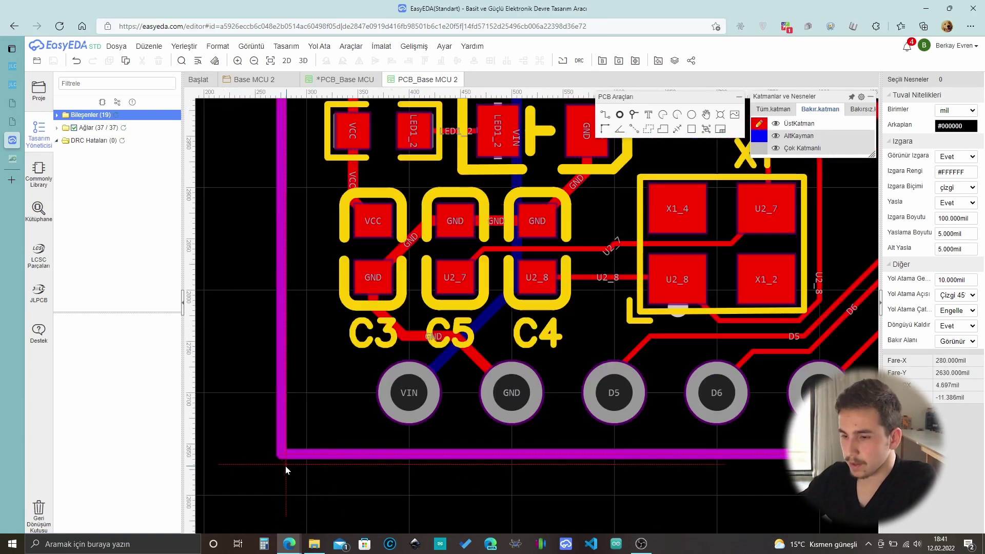
scroll(273, 190, down, 1)
scroll(269, 154, down, 1)
scroll(277, 125, up, 10)
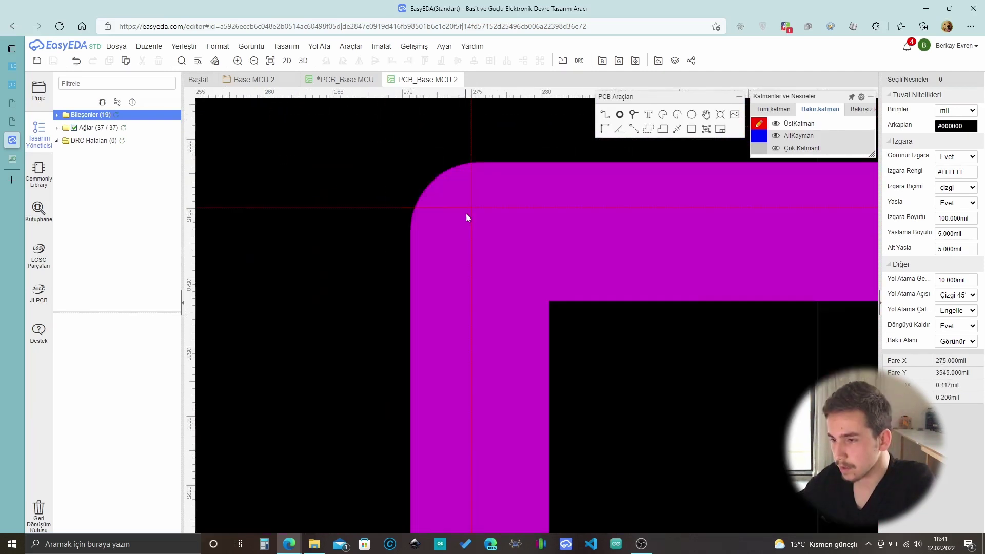
click(468, 210)
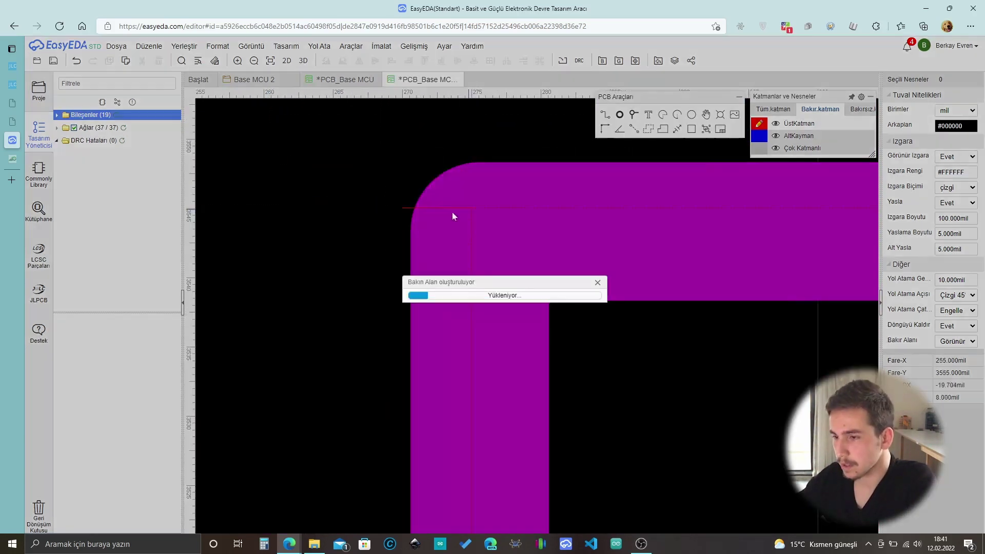
scroll(269, 194, down, 10)
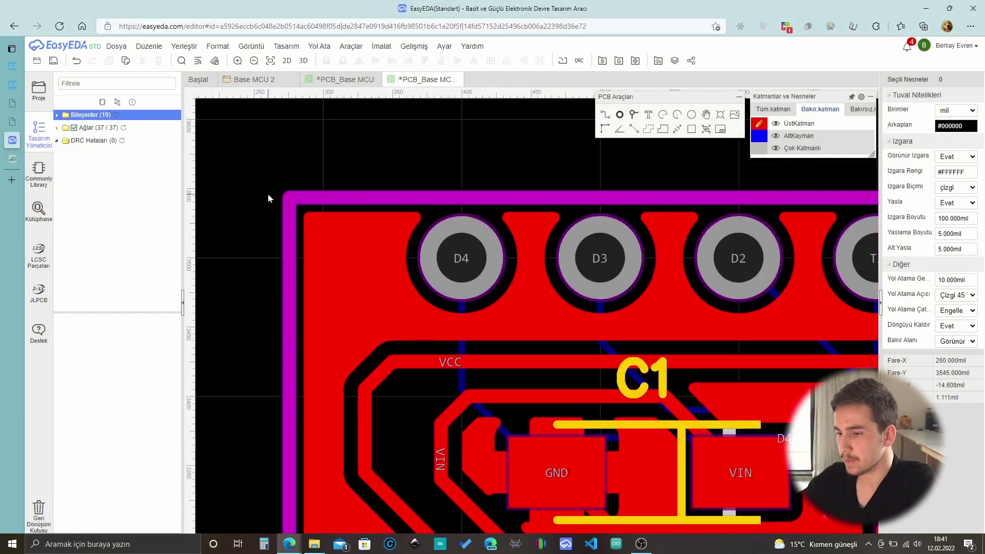
scroll(272, 177, down, 8)
scroll(277, 226, up, 3)
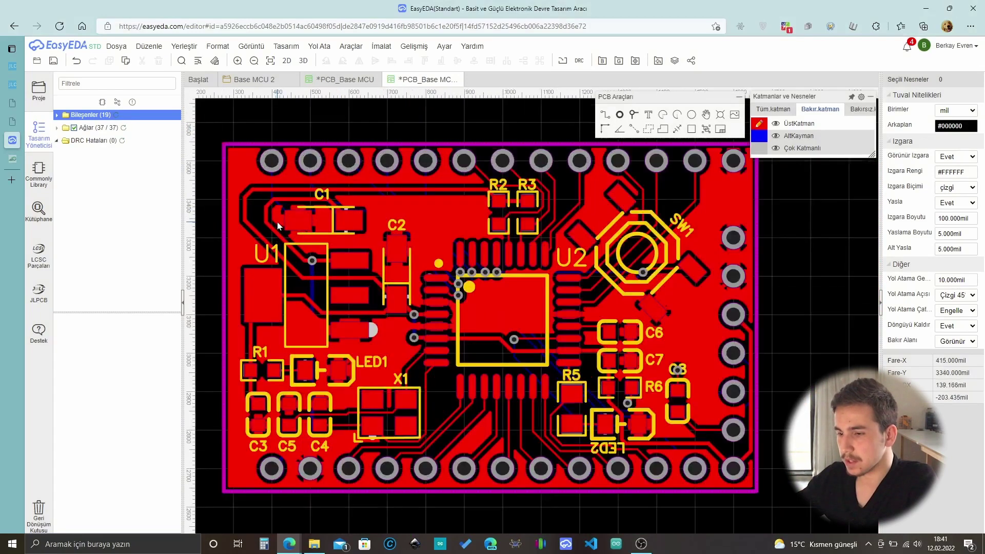
scroll(277, 224, up, 2)
scroll(316, 235, down, 2)
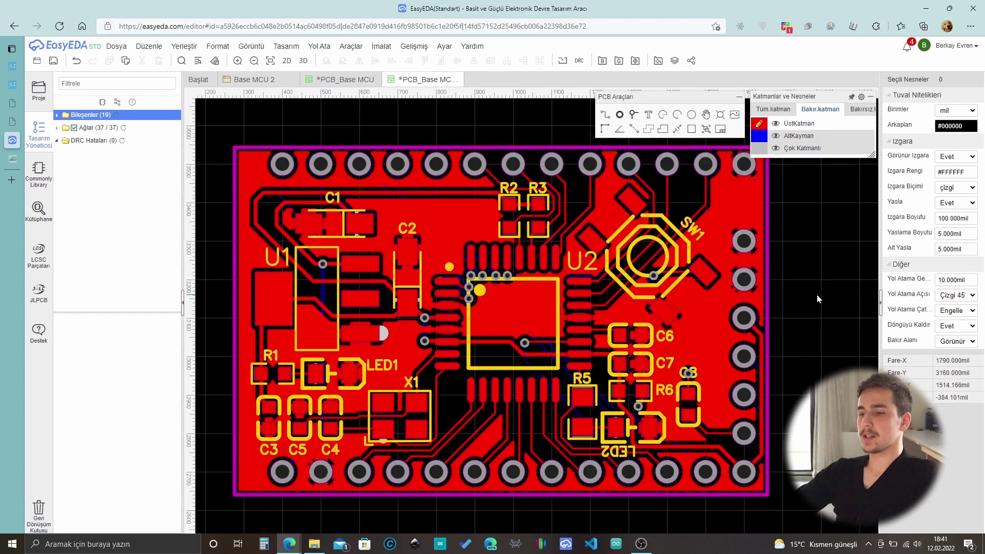
scroll(816, 297, down, 3)
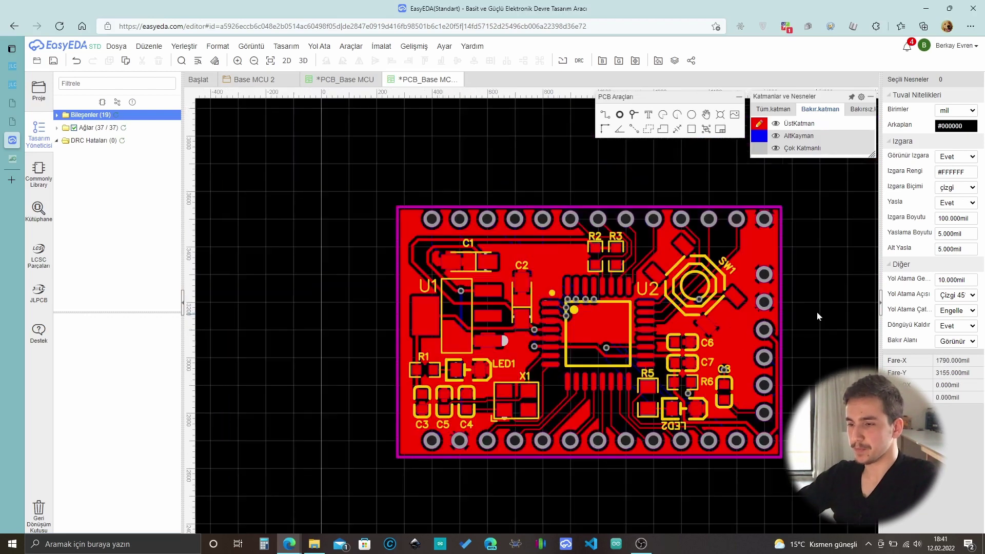
scroll(815, 319, up, 2)
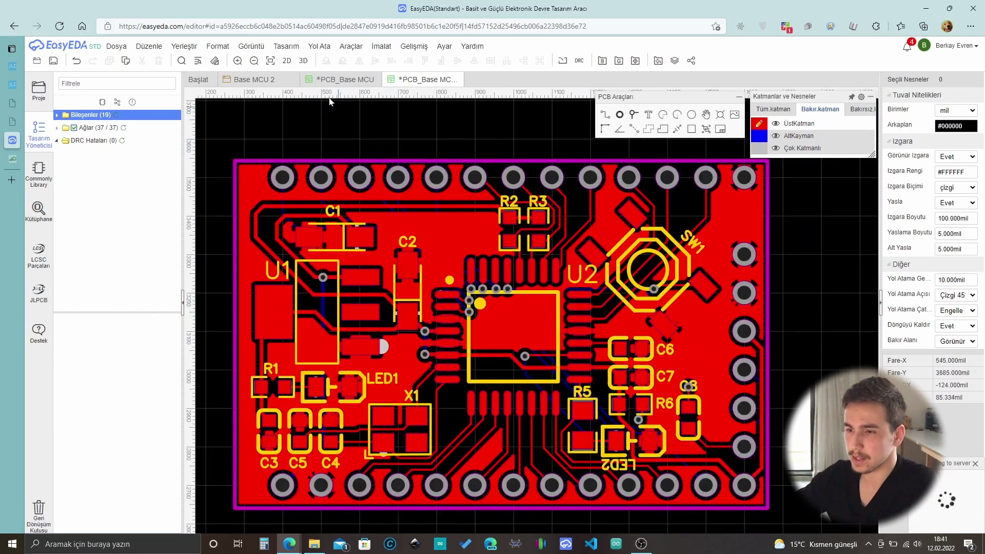
Open the 3D preview and orbit the board from top-down and oblique angles.
click(303, 60)
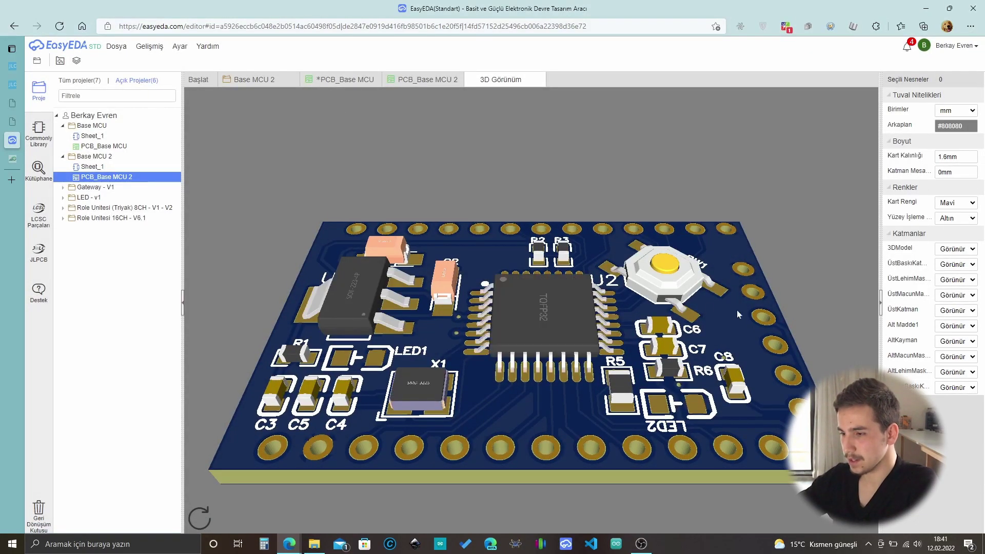
drag(738, 315, 692, 360)
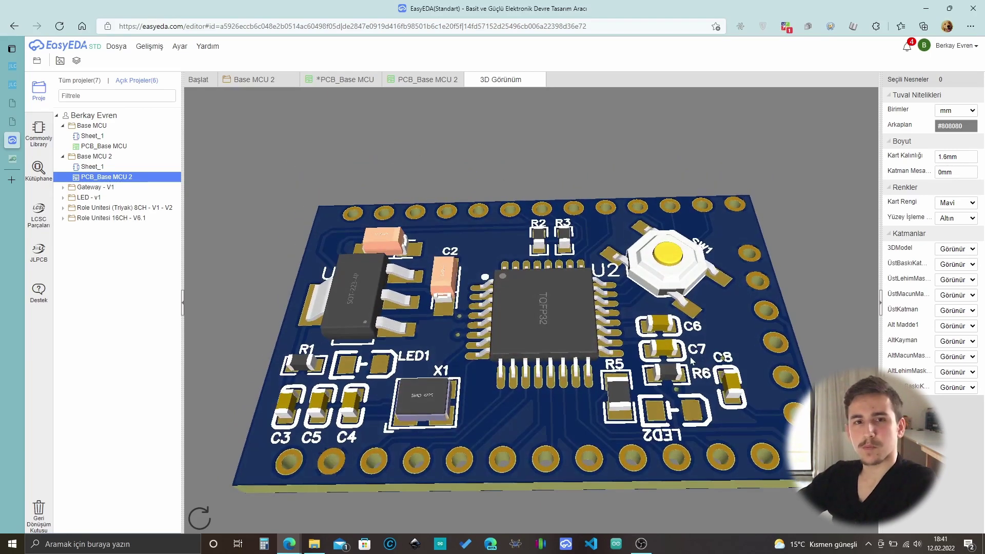
drag(660, 331, 453, 409)
drag(370, 378, 364, 365)
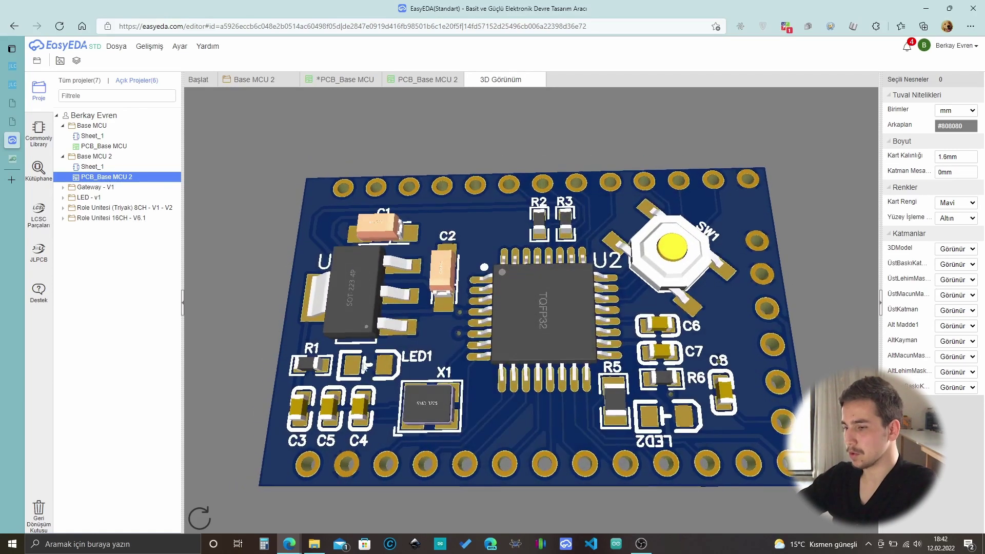
drag(663, 417, 675, 437)
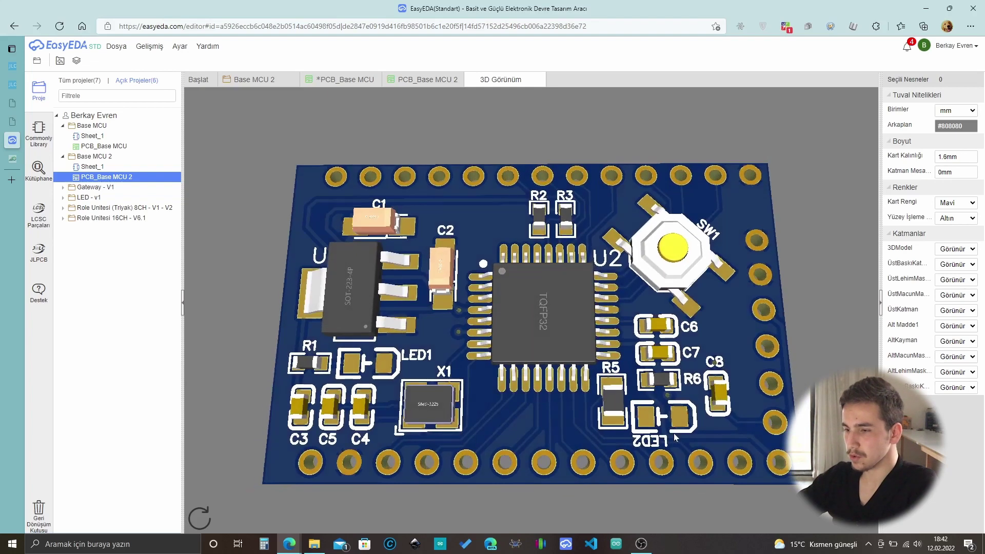
drag(631, 347, 668, 353)
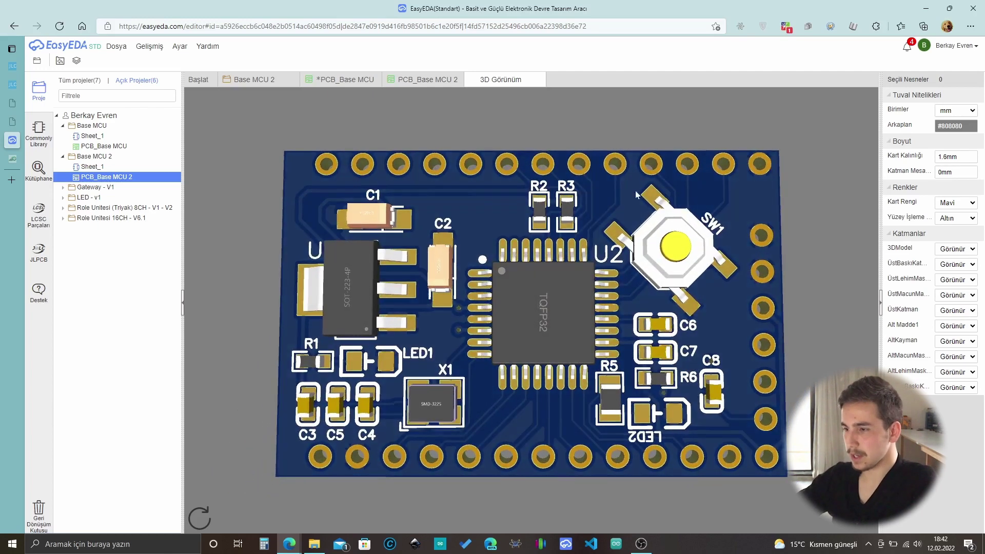
drag(659, 263, 661, 232)
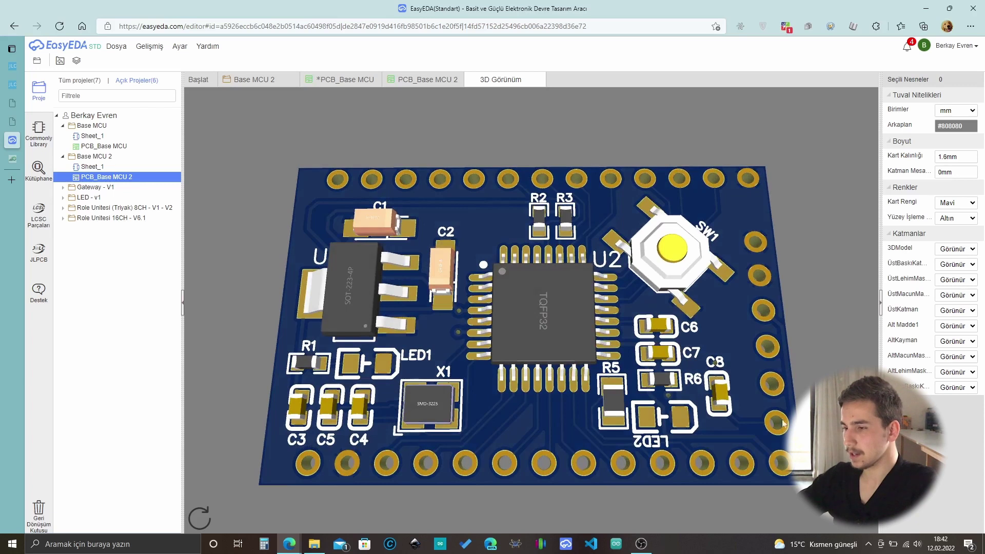
Back in the PCB_Base MCU 2 layout, pick the Text tool with ÜstBaskıKatmanı as active layer.
click(425, 82)
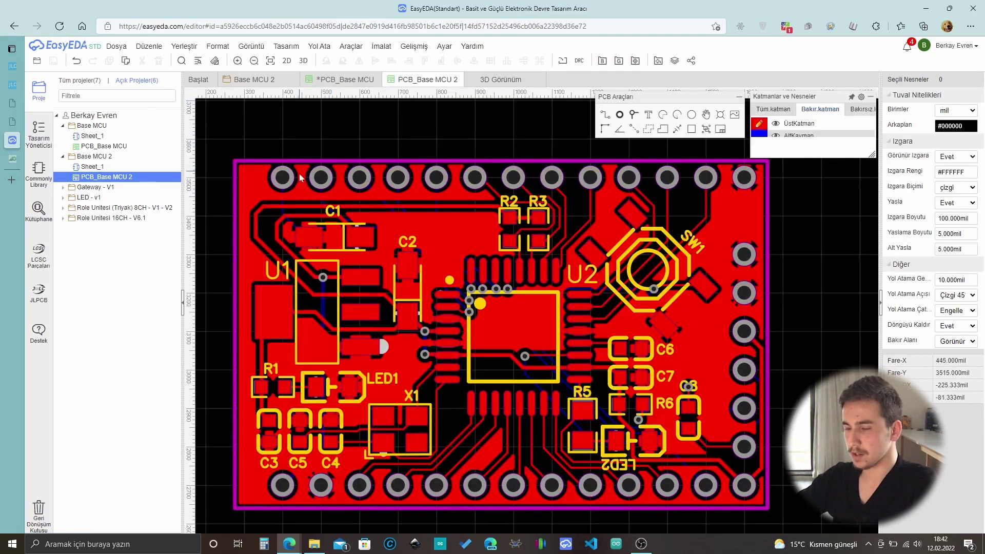
scroll(258, 177, up, 5)
scroll(258, 179, up, 2)
scroll(466, 245, down, 2)
scroll(407, 255, up, 2)
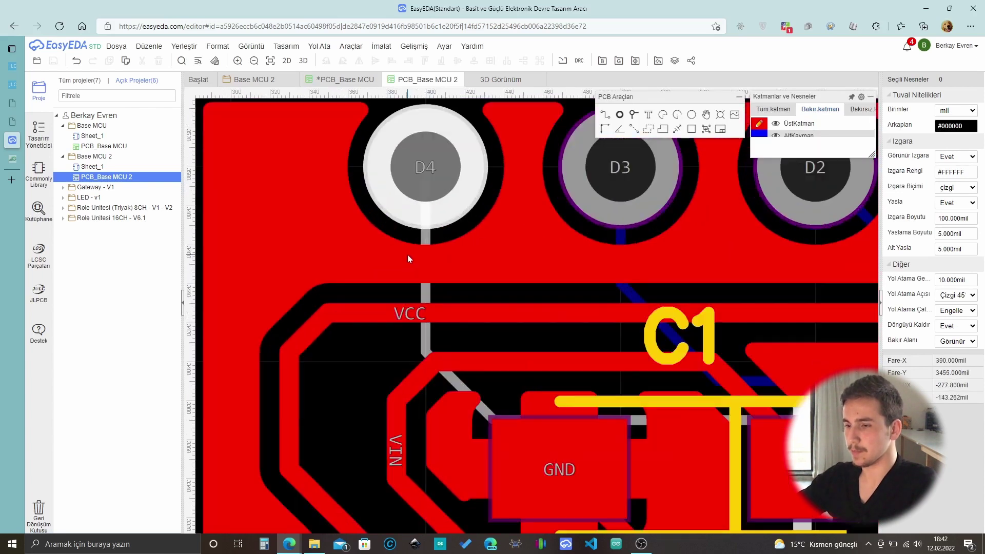
scroll(444, 266, down, 2)
scroll(430, 229, up, 2)
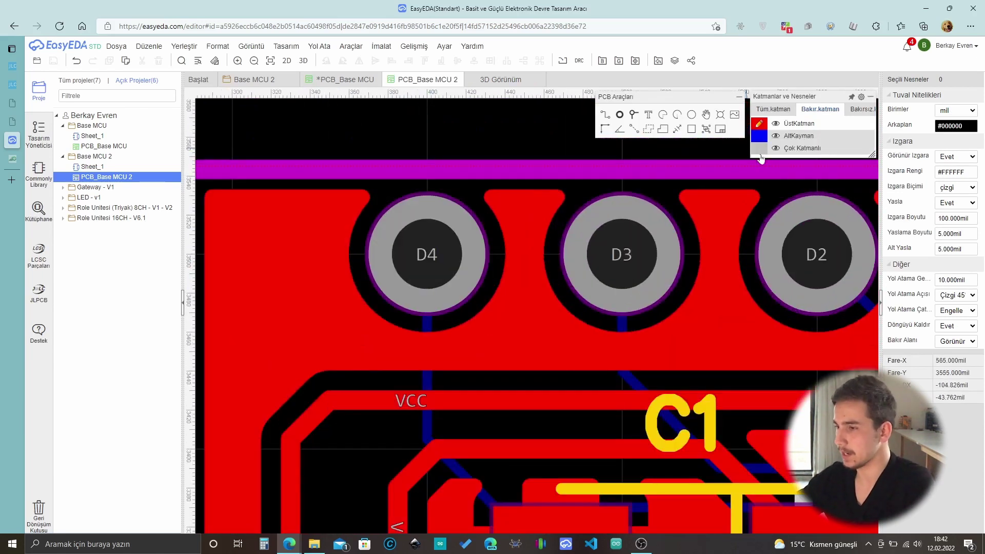
click(648, 115)
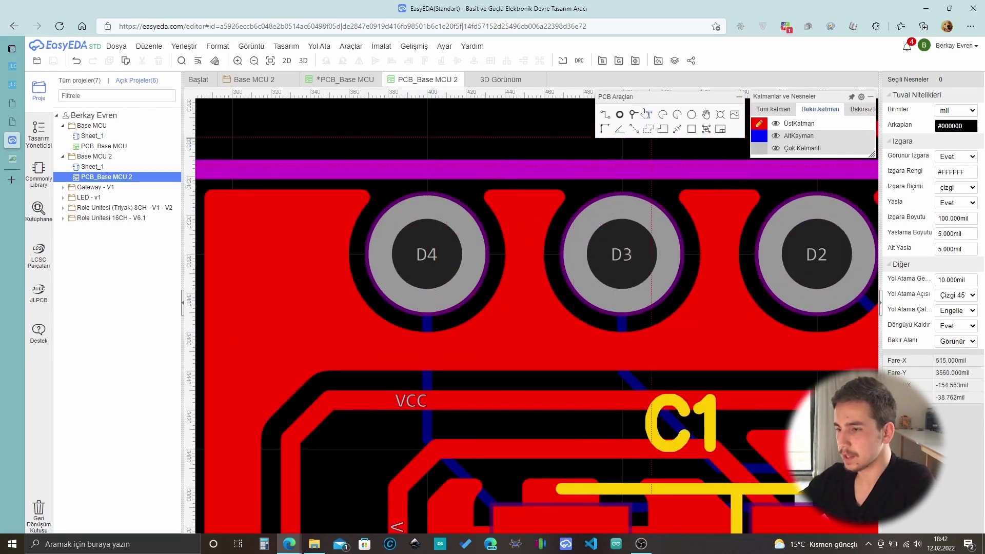
scroll(355, 352, down, 4)
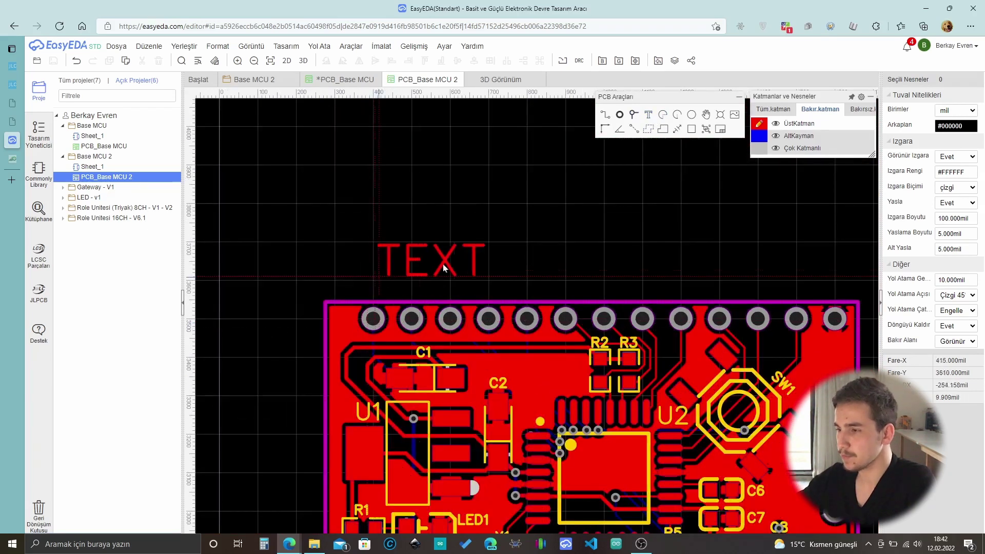
click(773, 109)
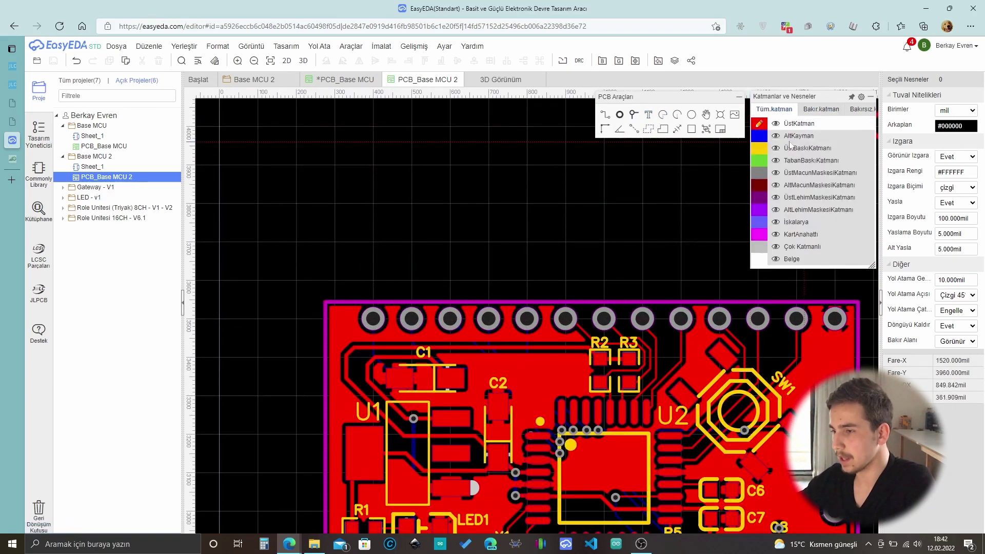
click(760, 150)
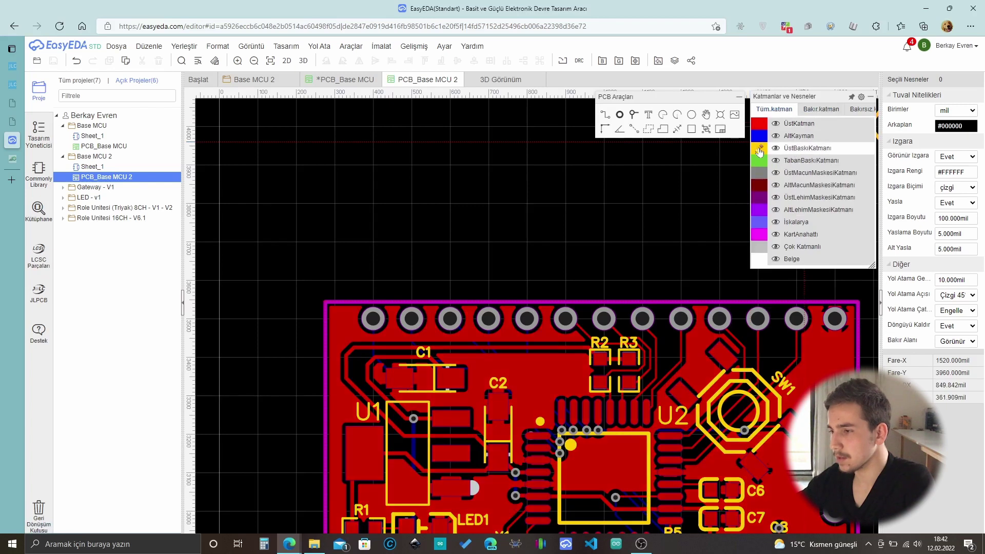
Place a single TEXT label on the top silkscreen above the board's top pads.
key(t)
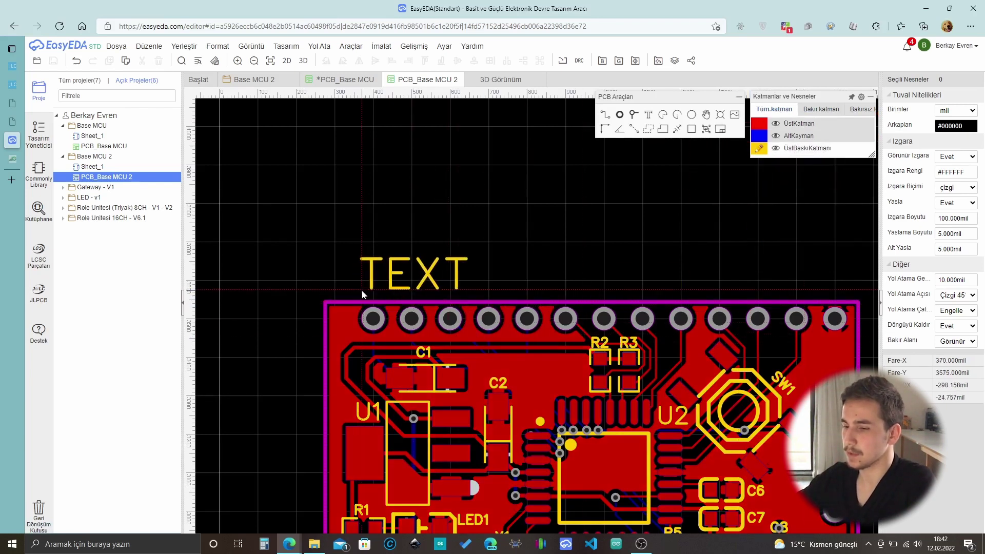
scroll(359, 295, up, 5)
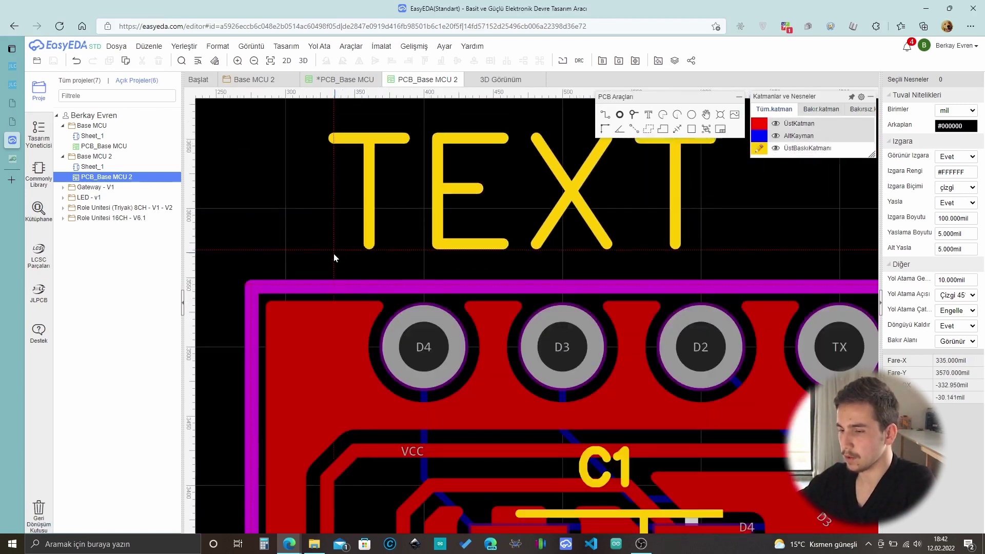
click(332, 254)
key(Escape)
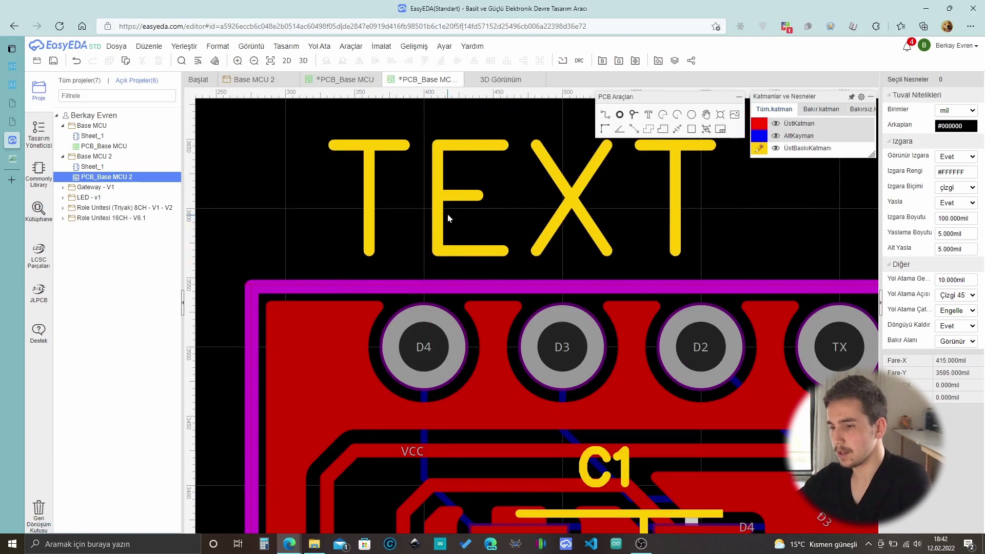
Change the silkscreen label's text to D4.
double_click(447, 214)
text(d4)
key(Return)
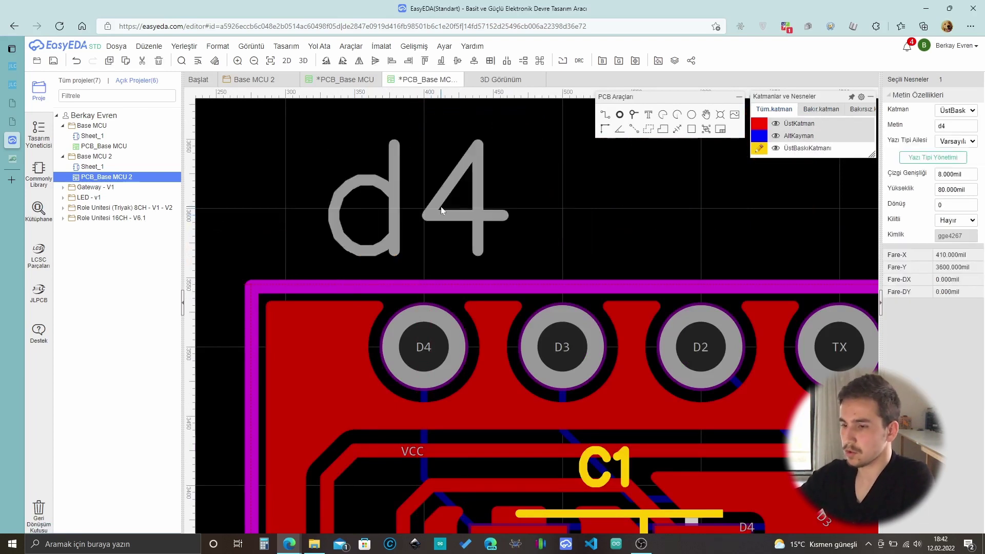
double_click(398, 226)
text(D)
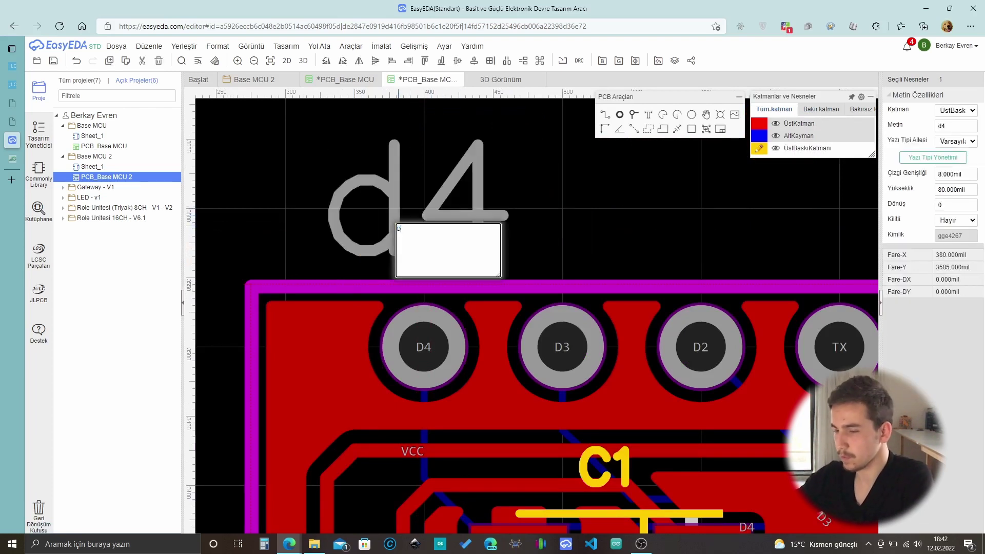
text(4)
key(Return)
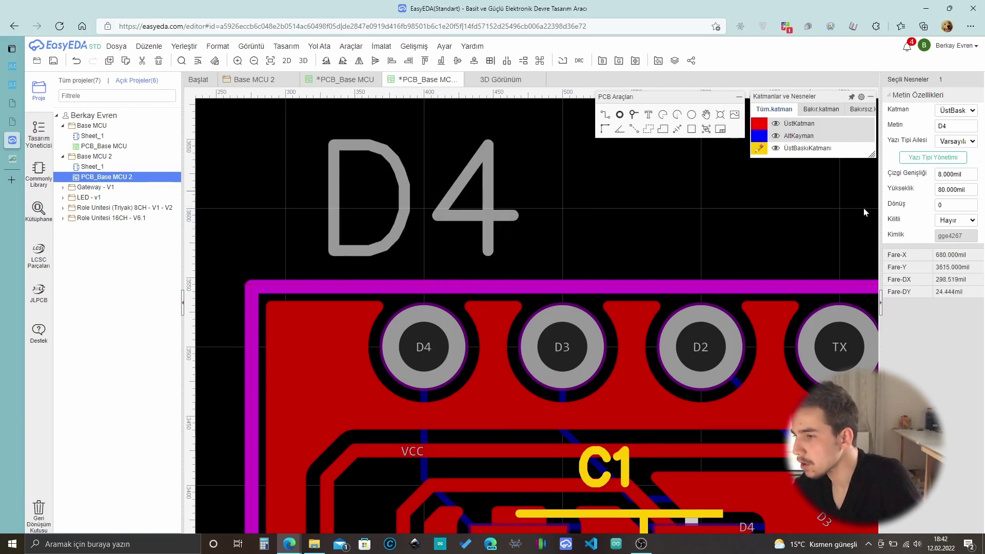
Adjust the label height and move the label just below the D4 pad.
click(952, 190)
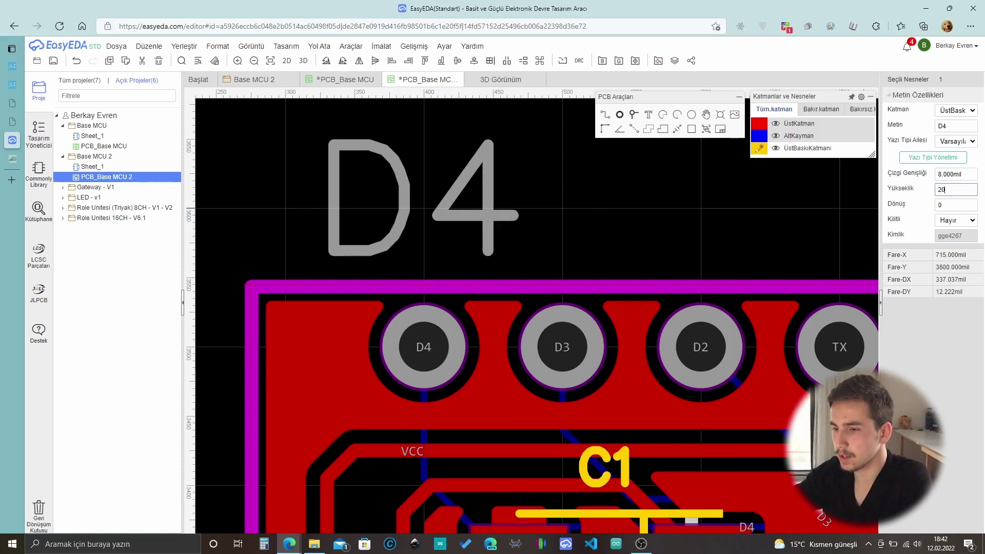
key(Return)
click(953, 190)
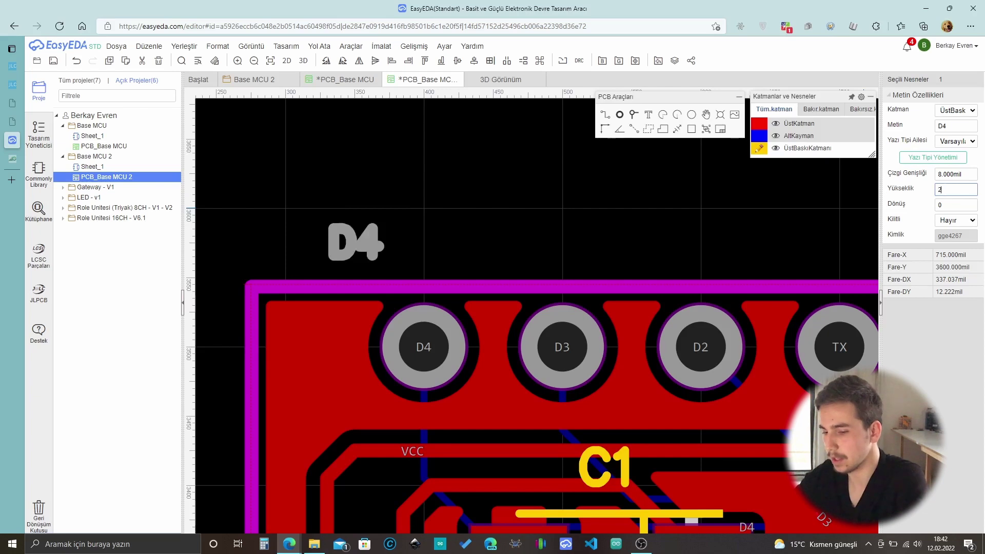
key(Return)
drag(347, 250, 416, 430)
Give the D4 label a 4 mil stroke and 20 mil height, then duplicate it.
click(952, 174)
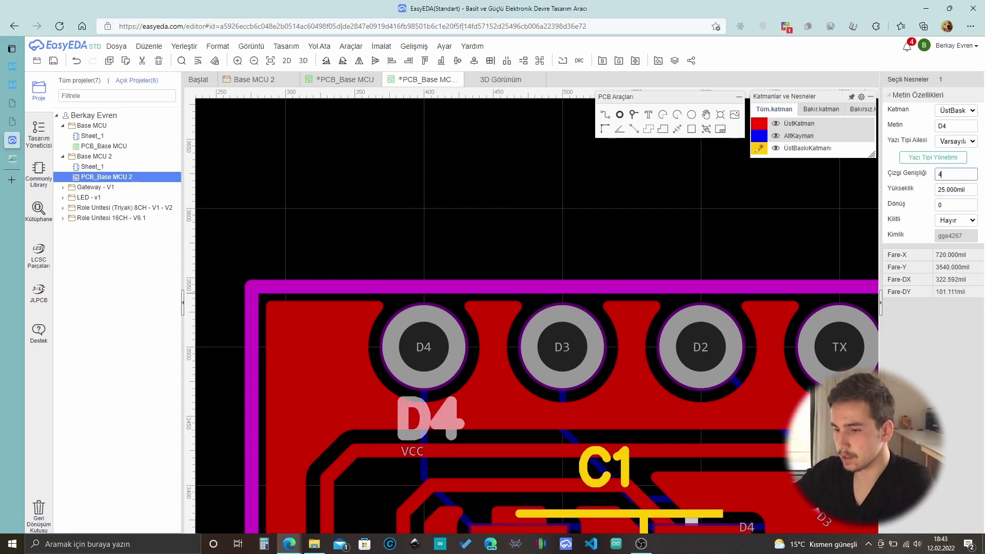
text(4)
key(Return)
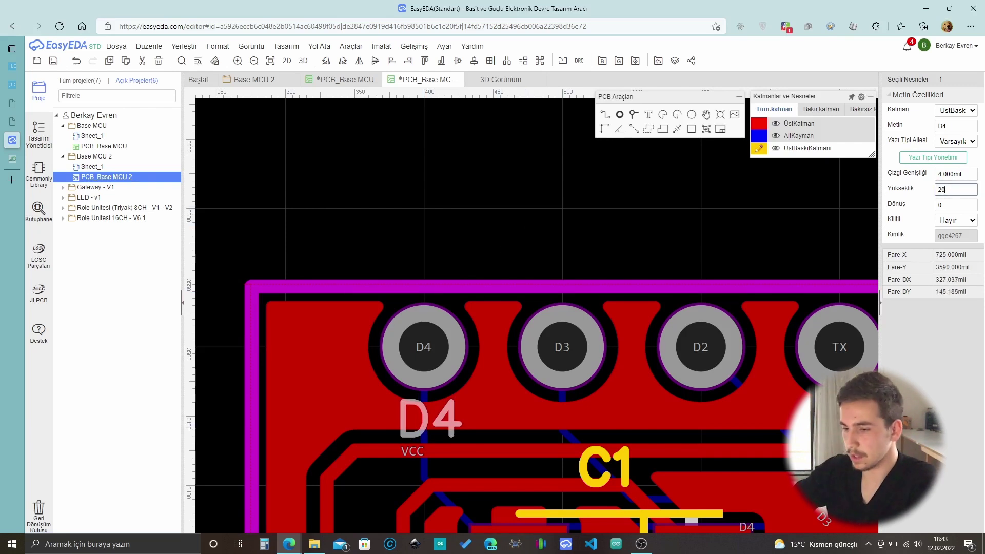
text(20)
key(Return)
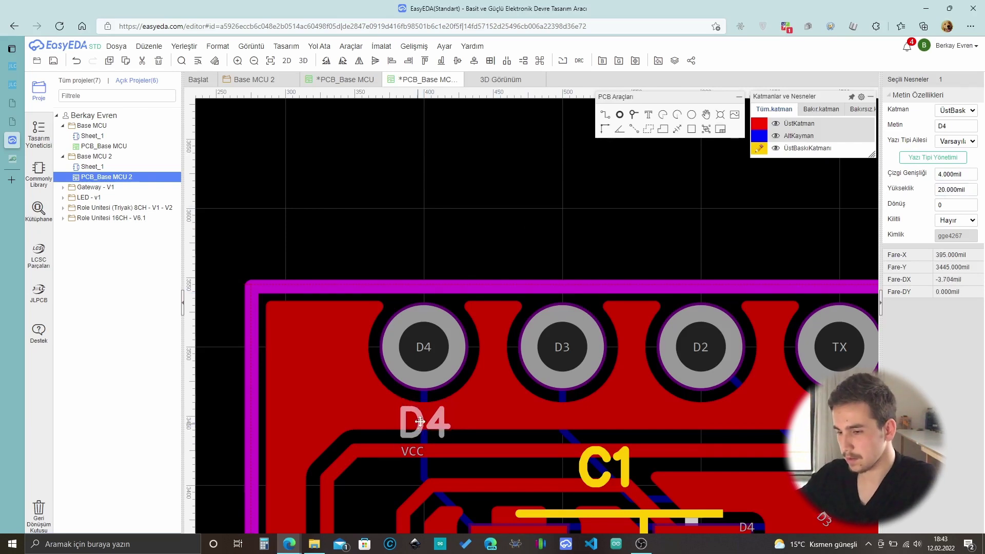
key(ctrl+c)
key(ctrl+v)
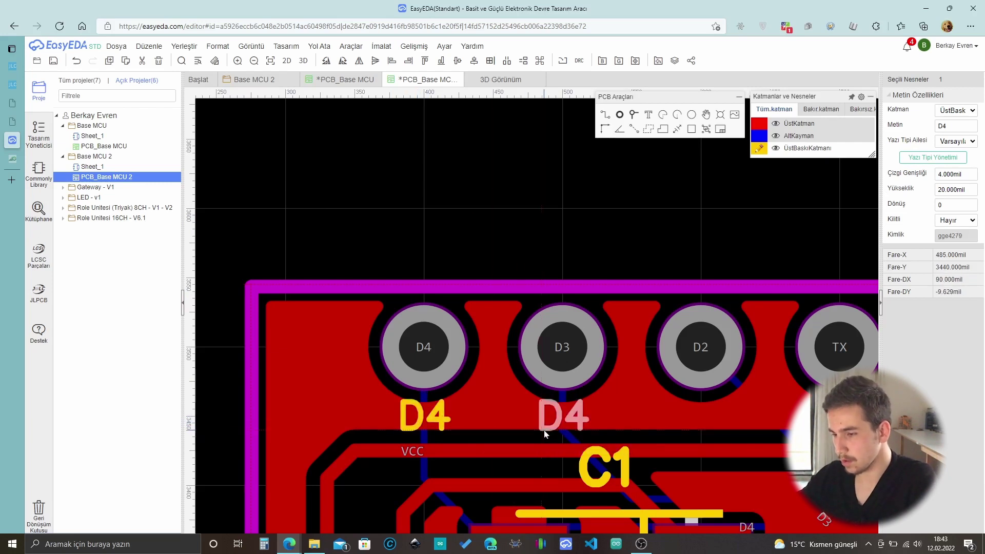
Place copied silkscreen labels under the D3 and D2 pads and rename them.
double_click(578, 417)
text(3)
key(Return)
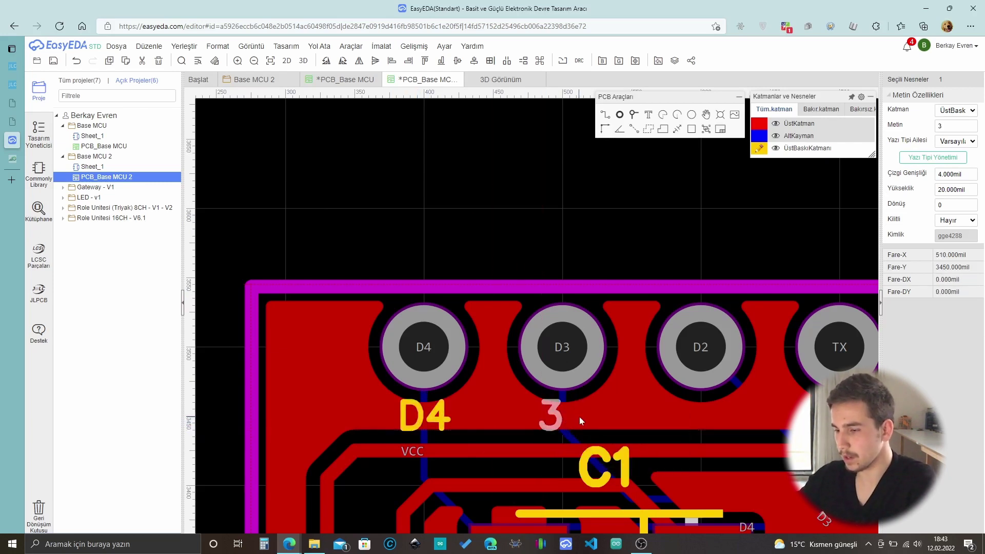
click(561, 416)
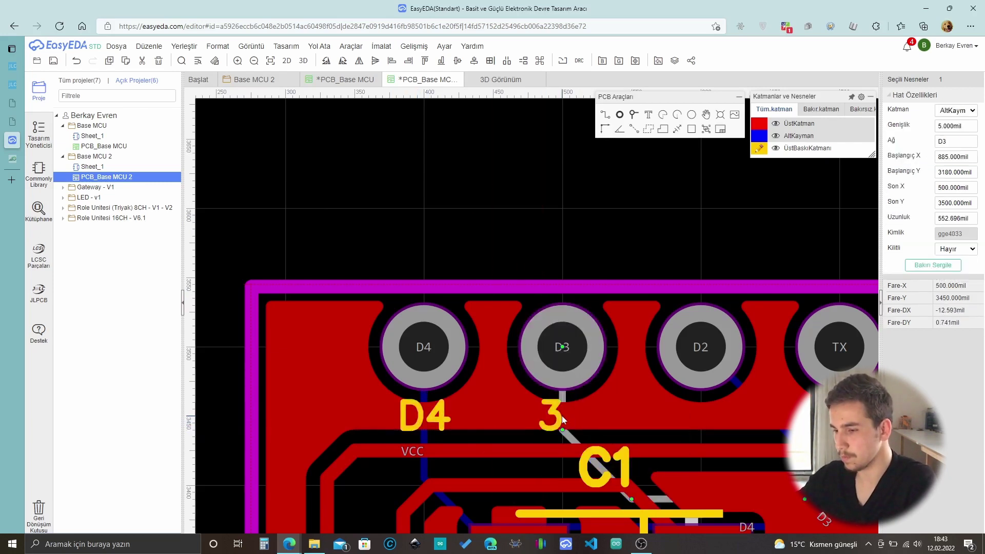
click(680, 430)
text(D2)
scroll(667, 424, down, 4)
scroll(711, 422, up, 4)
key(ctrl+v)
Rename further pasted label copies to TX, RX and A5.
text(TX)
scroll(677, 368, up, 3)
text(RX)
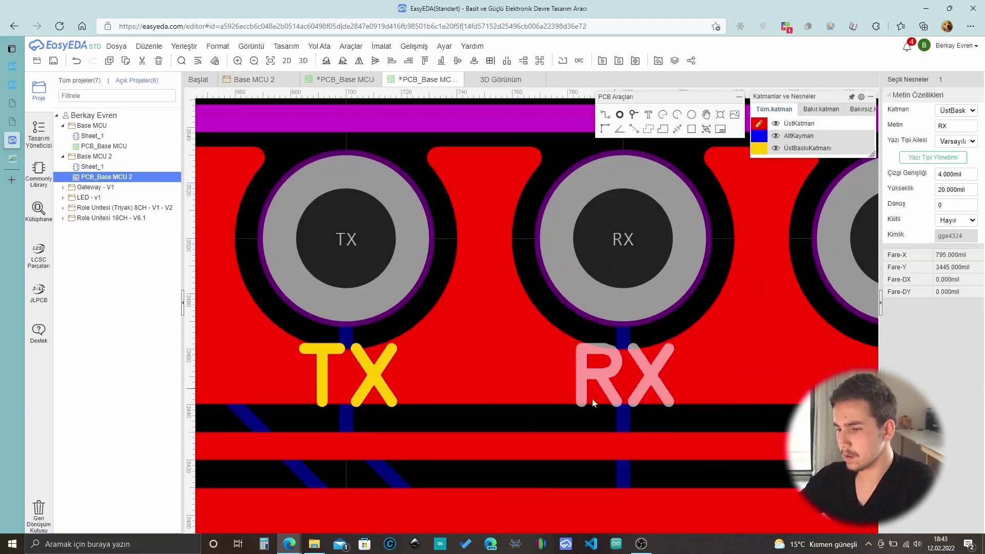
scroll(593, 400, down, 4)
key(ctrl+v)
text(A5)
Copy the whole row of pin labels and paste a duplicate row onto the header.
ctrl+click(532, 388)
ctrl+click(432, 388)
ctrl+click(327, 387)
scroll(468, 405, down, 5)
ctrl+click(375, 398)
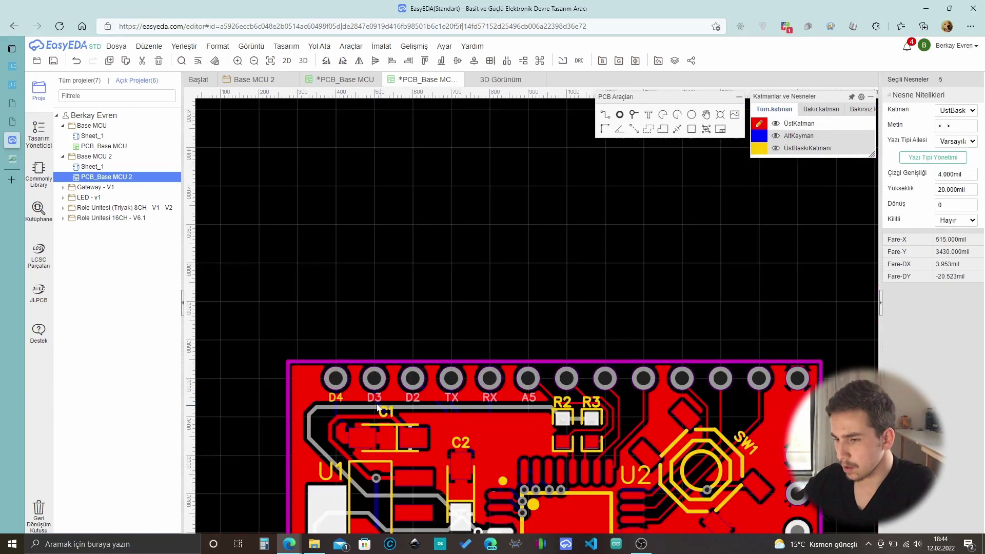
ctrl+click(338, 399)
key(ctrl+c)
click(339, 400)
key(ctrl+v)
scroll(613, 413, up, 4)
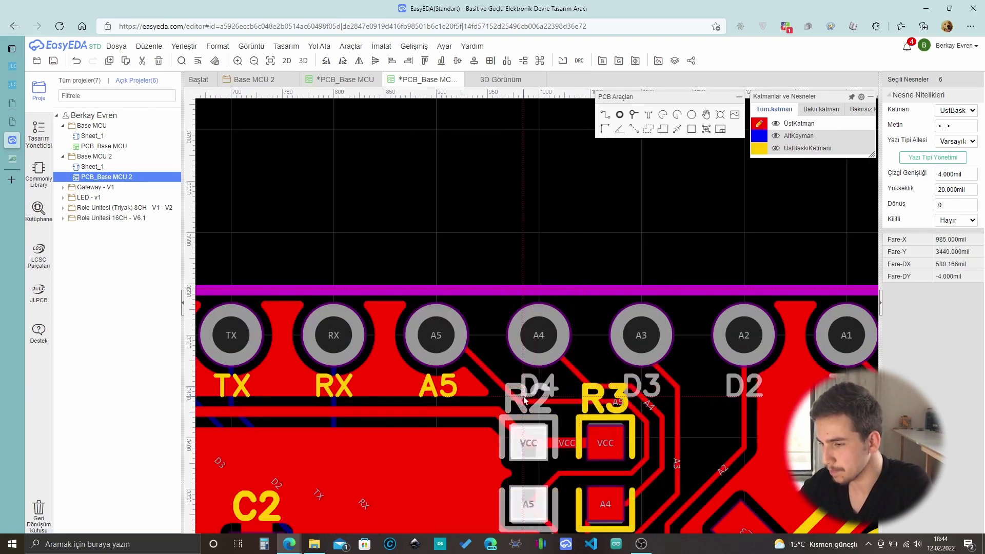
click(522, 398)
Move the R2 and R3 labels beside their resistors.
scroll(522, 397, up, 2)
drag(522, 398, 433, 451)
scroll(477, 422, down, 2)
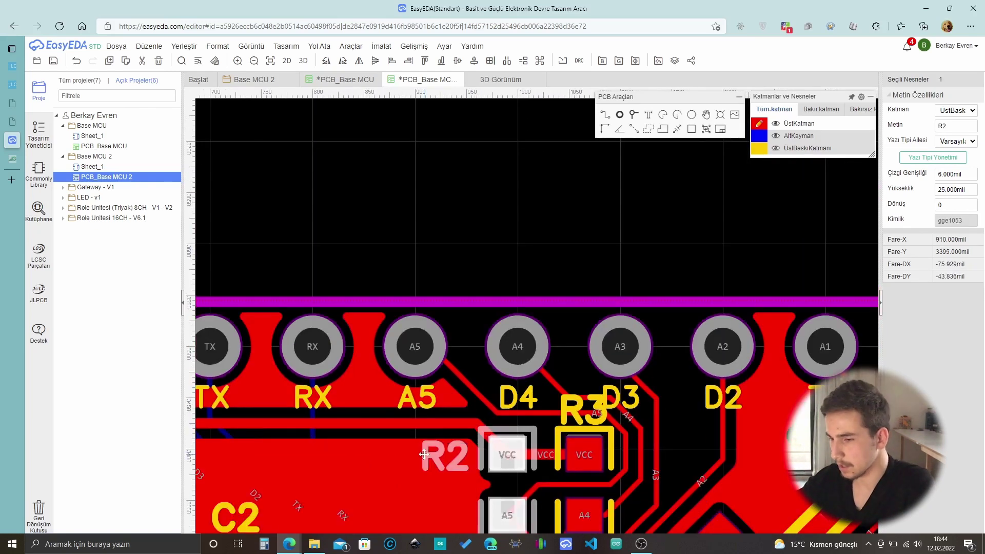
drag(578, 410, 636, 451)
scroll(619, 417, up, 3)
Rename the pasted labels over the A4 and A3 pads.
click(430, 380)
double_click(948, 126)
text(A4)
click(625, 381)
double_click(948, 126)
text(A3)
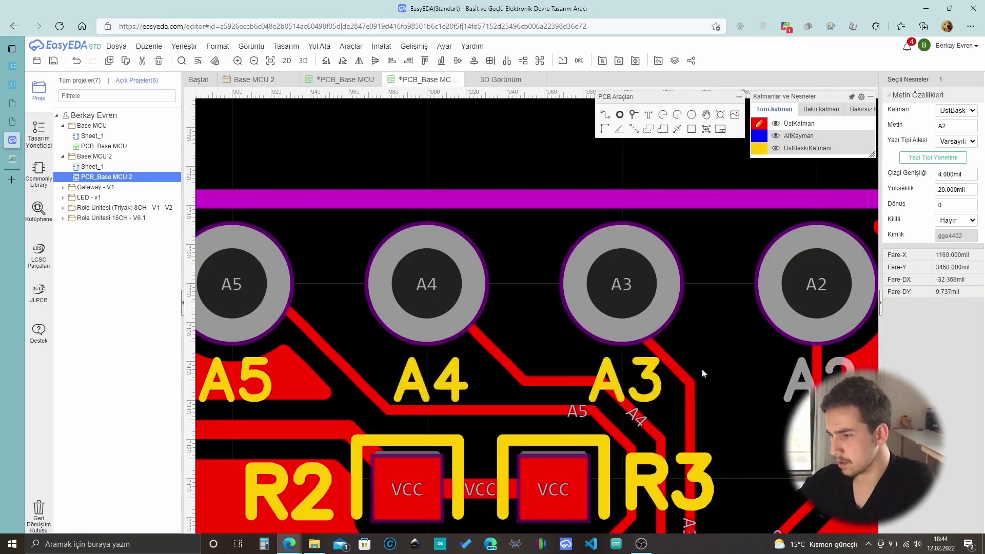
Rename the remaining header labels to A0, A7 and GND.
right_drag(703, 374, 226, 353)
double_click(553, 352)
text(A0)
right_drag(732, 360, 446, 411)
double_click(444, 413)
text(A7)
double_click(635, 410)
text(GND)
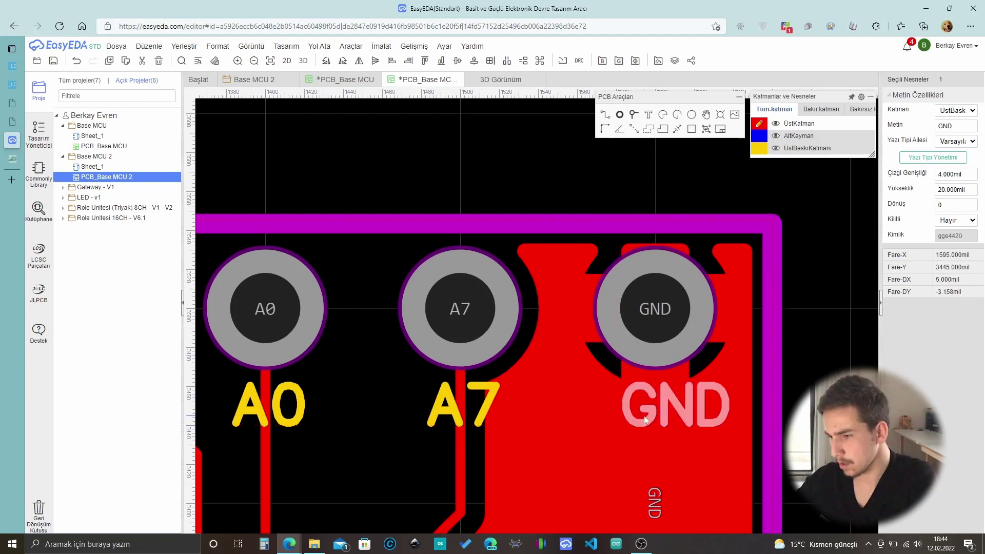
Select the top header pin labels from A3 through GND.
click(845, 234)
scroll(844, 234, down, 10)
right_drag(813, 272, 714, 255)
click(706, 249)
ctrl+click(666, 249)
ctrl+click(628, 250)
scroll(605, 312, up, 3)
ctrl+click(374, 284)
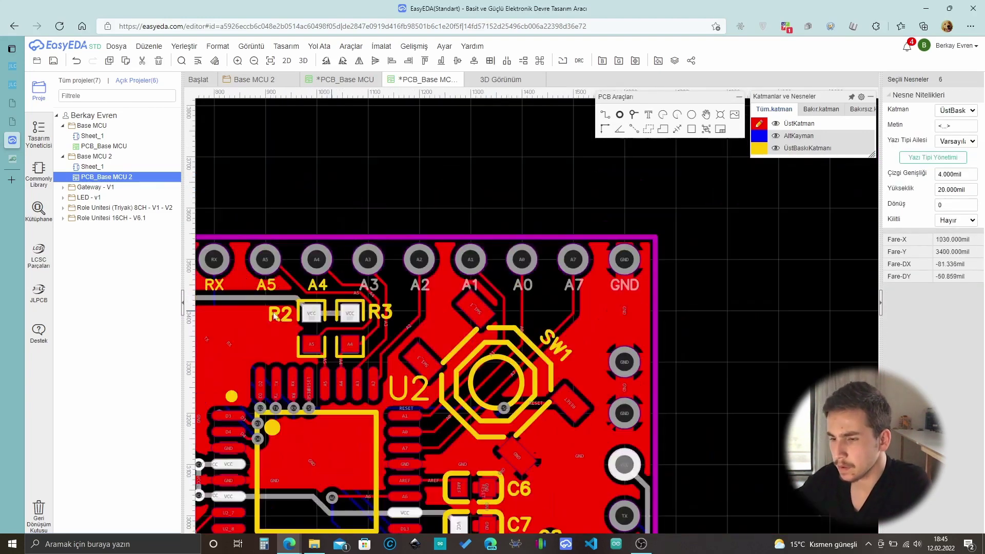
ctrl+click(317, 284)
ctrl+click(266, 284)
ctrl+click(554, 314)
ctrl+click(363, 314)
ctrl+click(338, 328)
ctrl+click(246, 331)
Copy the selected pin labels and paste them along the bottom header.
key(ctrl+c)
key(ctrl+v)
scroll(291, 403, up, 3)
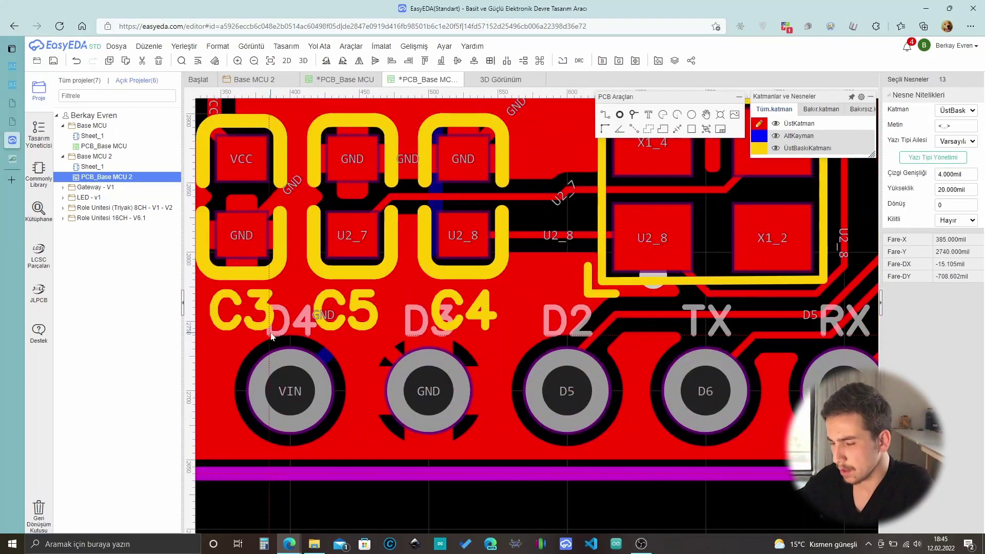
click(271, 336)
Move the C3, C5, C4 and another capacitor label clear of the pins.
scroll(422, 391, down, 2)
right_drag(365, 395, 413, 399)
drag(340, 334, 284, 296)
drag(414, 335, 388, 188)
drag(509, 334, 564, 287)
scroll(391, 300, up, 2)
Rename the bottom header labels to VIN, GND, D5 and D6.
click(381, 366)
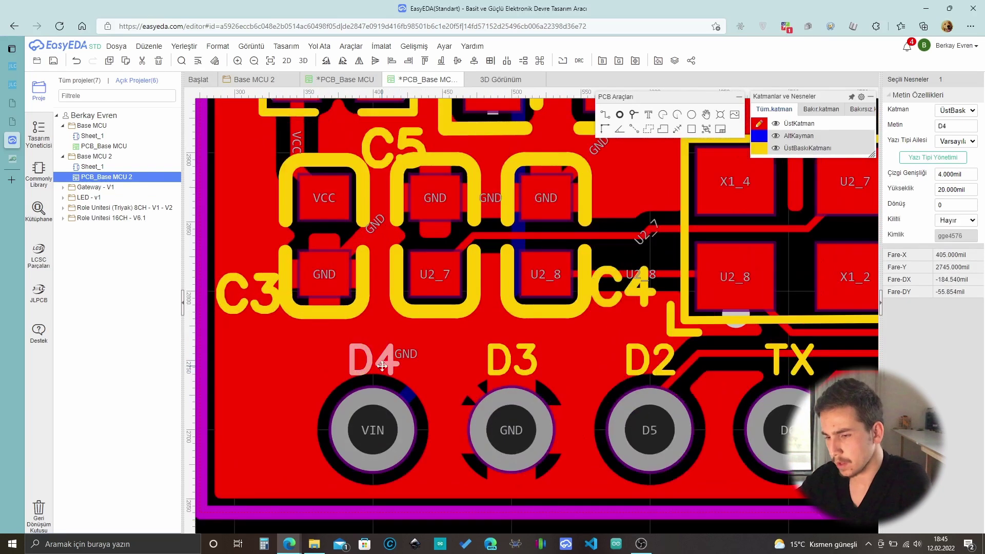
double_click(382, 366)
text(VIN)
double_click(507, 358)
text(GND)
double_click(649, 360)
text(D5)
double_click(790, 360)
text(D6)
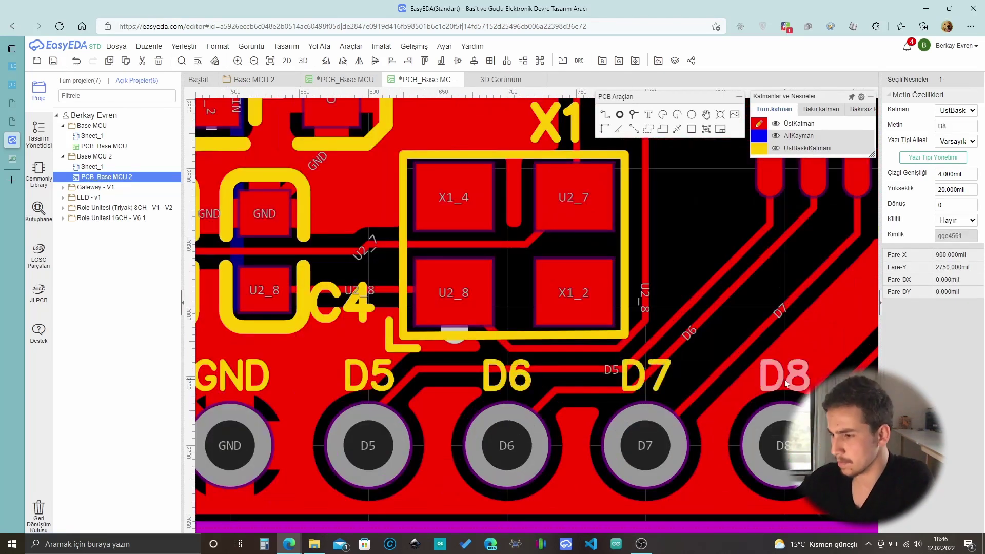
Move the LED2 label aside and rename labels to D9, D10 and D11.
right_drag(785, 383, 331, 361)
double_click(470, 354)
text(D9)
double_click(608, 354)
text(D10)
double_click(589, 343)
text(D11)
Rename the next header labels to D12, D13 and A6.
scroll(607, 328, down, 2)
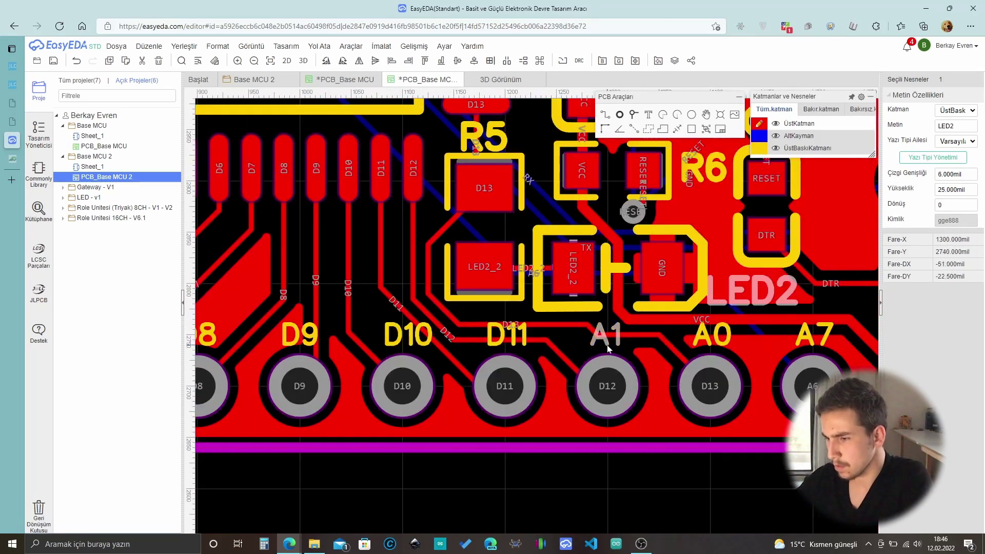
double_click(607, 341)
text(D12)
double_click(711, 336)
text(D13)
double_click(814, 336)
text(A6)
Move the right-side labels into a column beside the pads and rotate them 90 degrees.
scroll(540, 362, down, 3)
scroll(688, 351, up, 4)
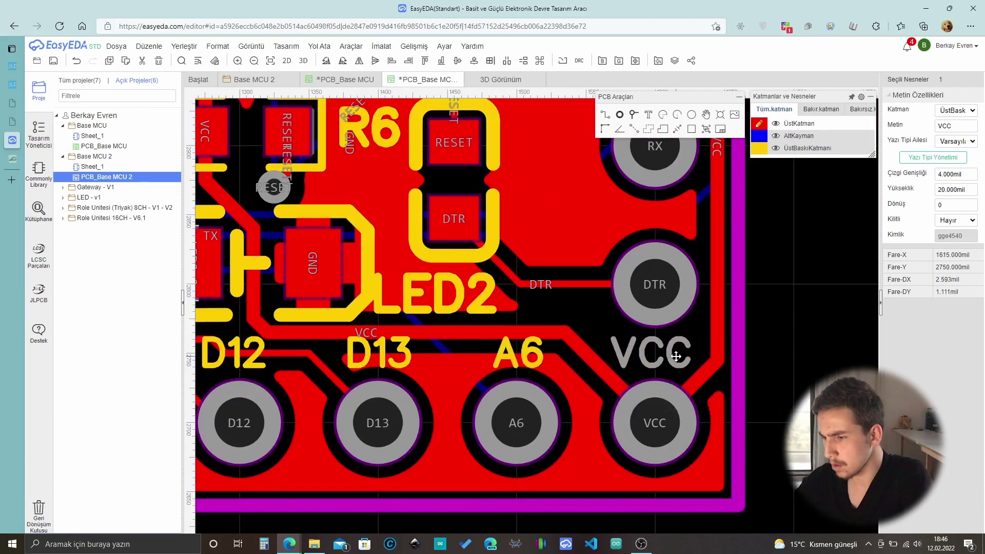
scroll(676, 356, down, 1)
ctrl+click(506, 458)
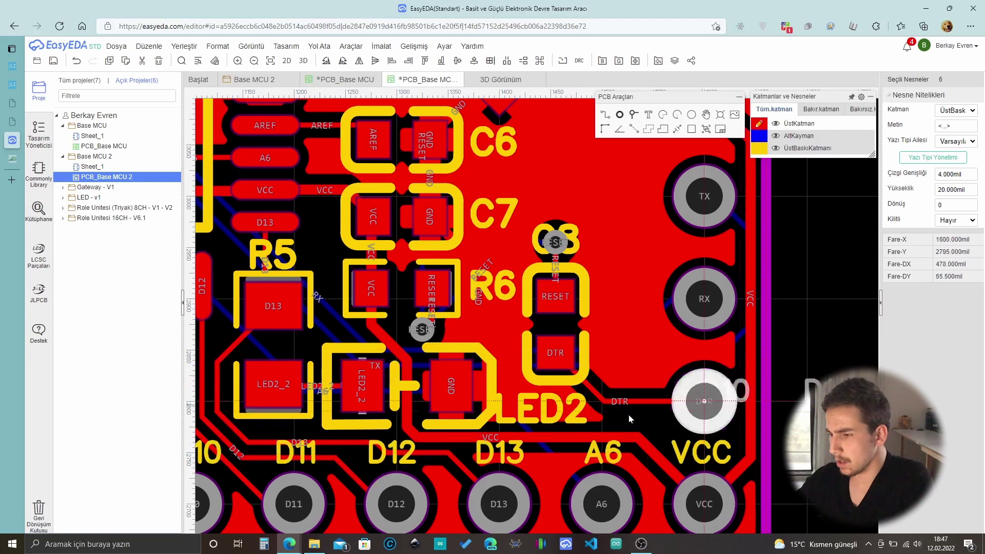
scroll(629, 414, down, 3)
scroll(594, 316, up, 2)
drag(595, 316, 642, 497)
key(space)
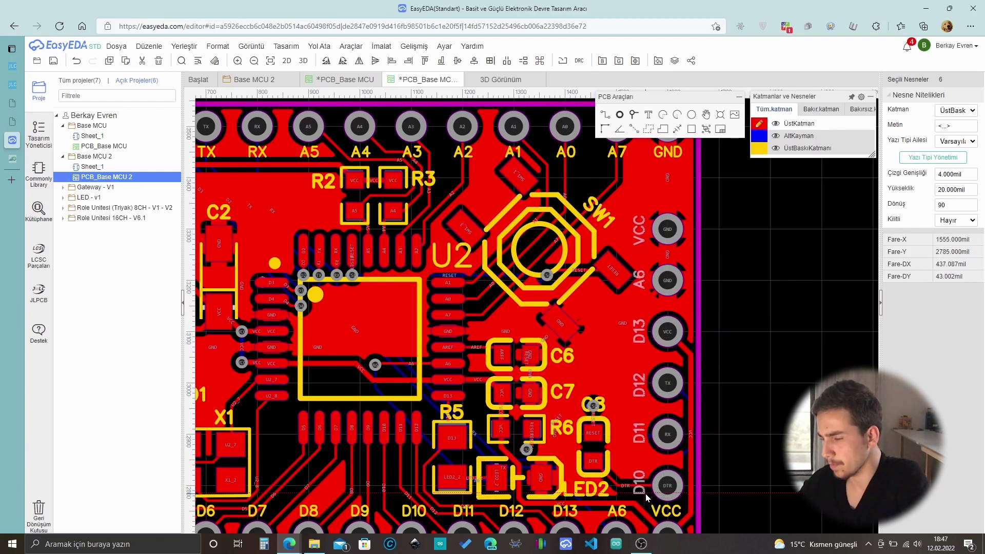
Rename the right-side column labels to DTR, RX, TX, VCC and GND.
double_click(468, 460)
text(DTR)
double_click(484, 199)
text(RXTX)
double_click(510, 280)
text(VCCGND)
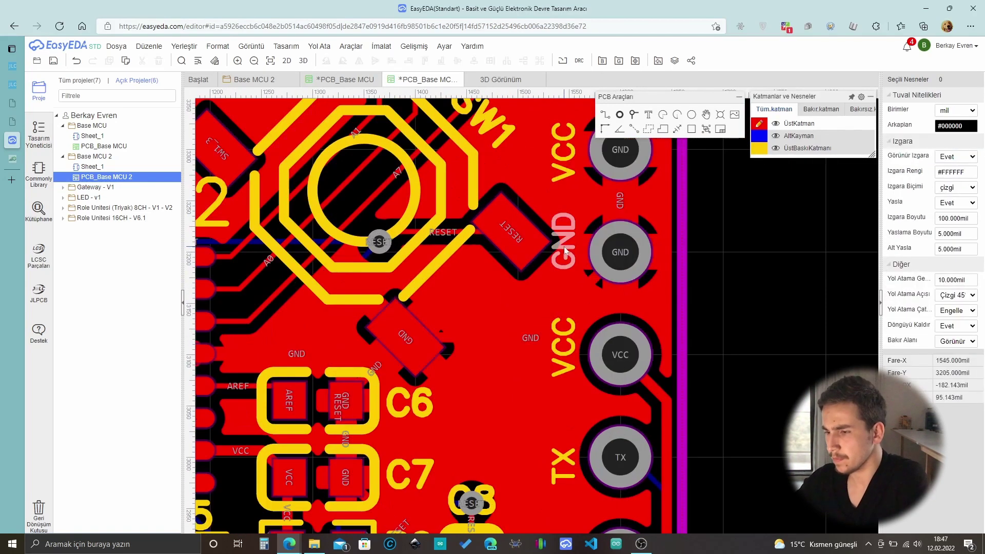
Change the second GND label to uppercase CTS.
scroll(565, 250, down, 3)
scroll(687, 287, up, 4)
double_click(687, 302)
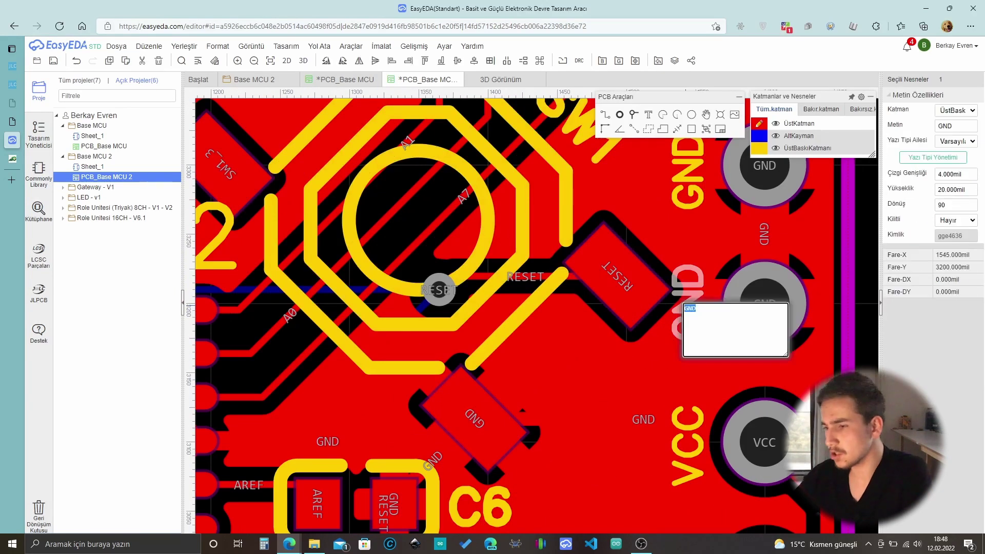
text(cts)
key(Return)
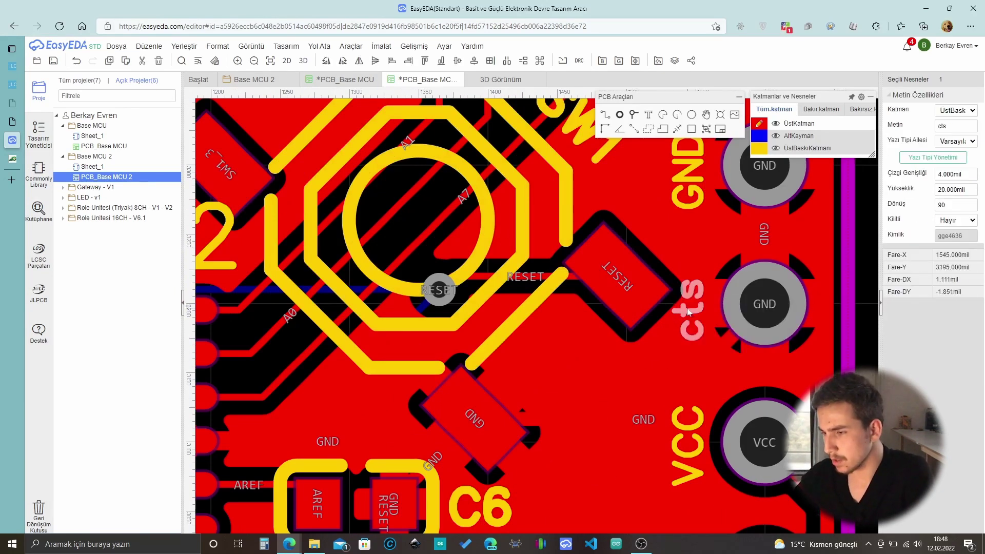
double_click(687, 307)
text(CTS)
key(Return)
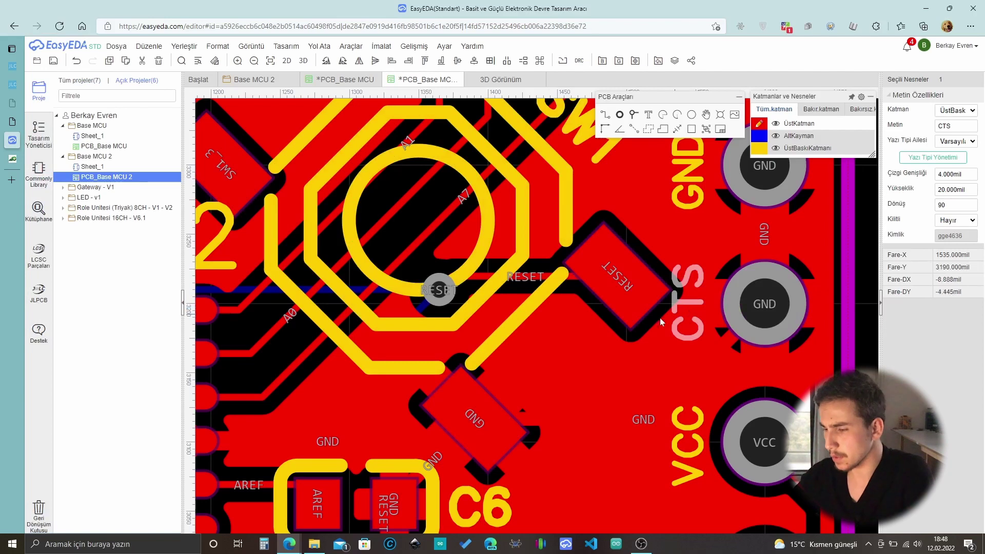
scroll(660, 318, down, 3)
scroll(673, 327, up, 2)
click(779, 342)
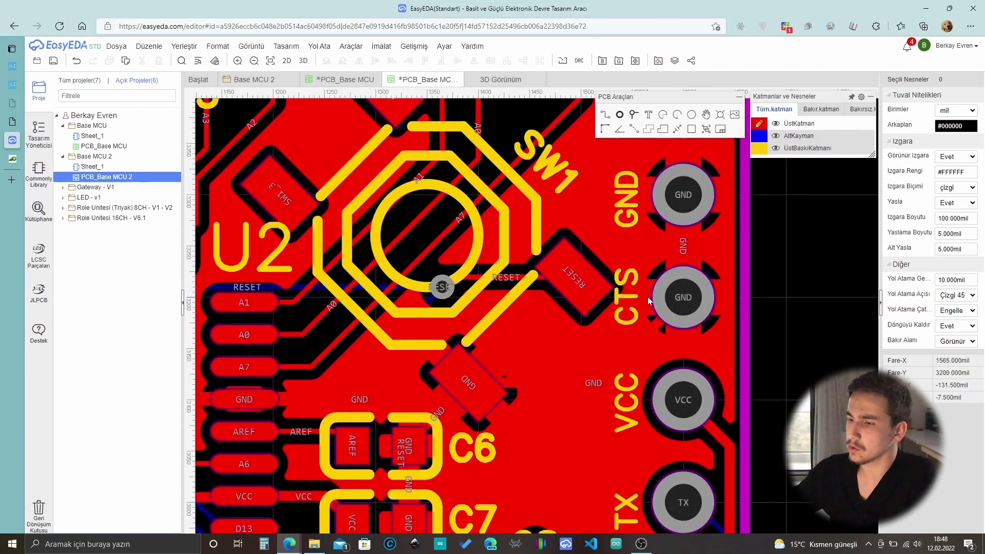
Close the 3D preview.
scroll(647, 296, down, 4)
scroll(646, 258, up, 3)
scroll(666, 266, down, 4)
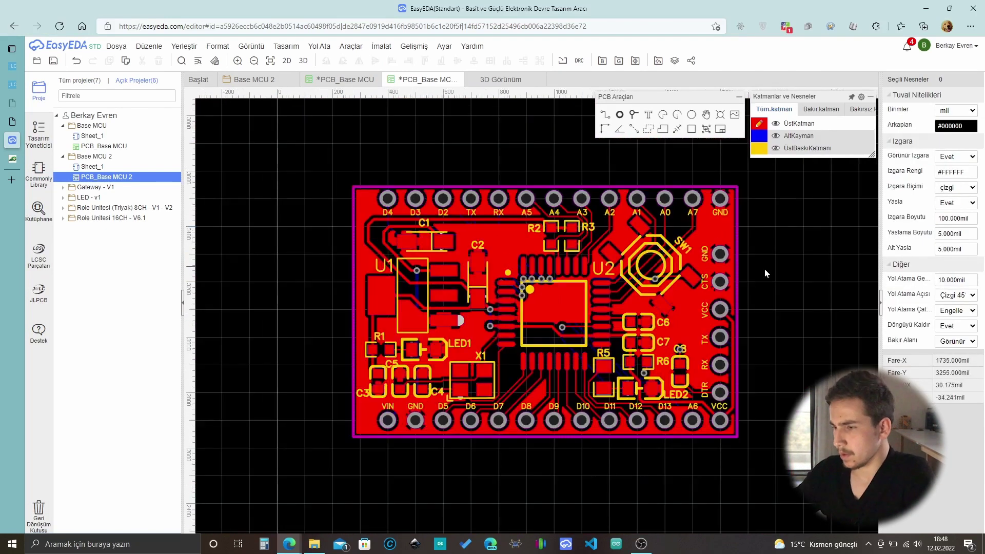
scroll(765, 268, up, 3)
scroll(691, 286, down, 2)
scroll(739, 445, down, 2)
scroll(708, 446, up, 2)
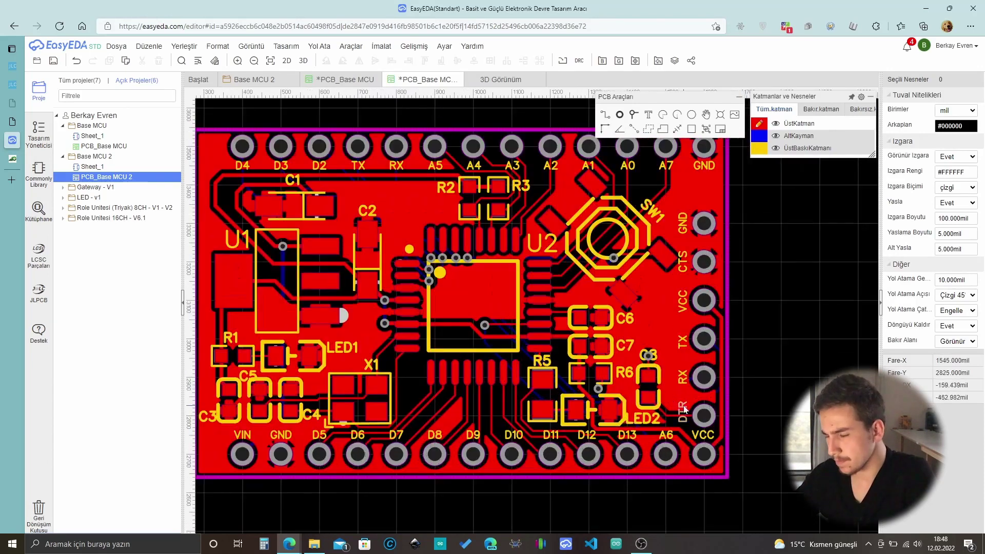
scroll(661, 449, down, 2)
scroll(564, 451, up, 2)
scroll(610, 287, down, 2)
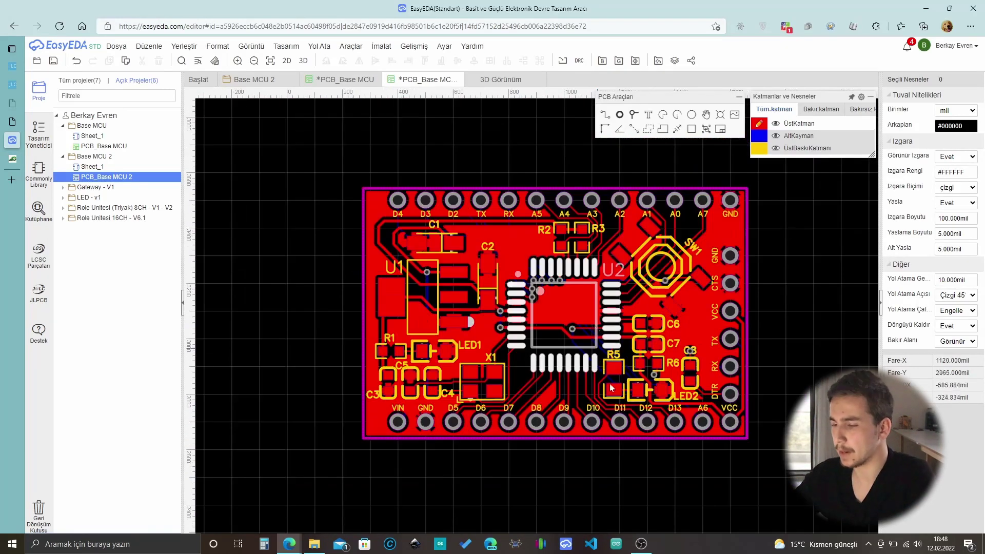
click(538, 80)
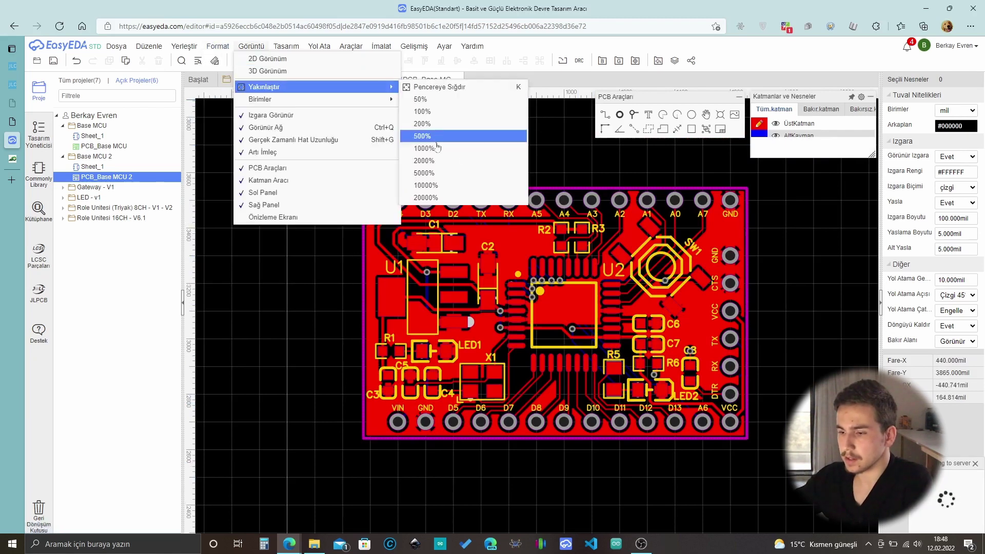
Zoom in on the D5–D11 pins and undo the accidental D11 pad move.
click(593, 397)
scroll(512, 414, up, 4)
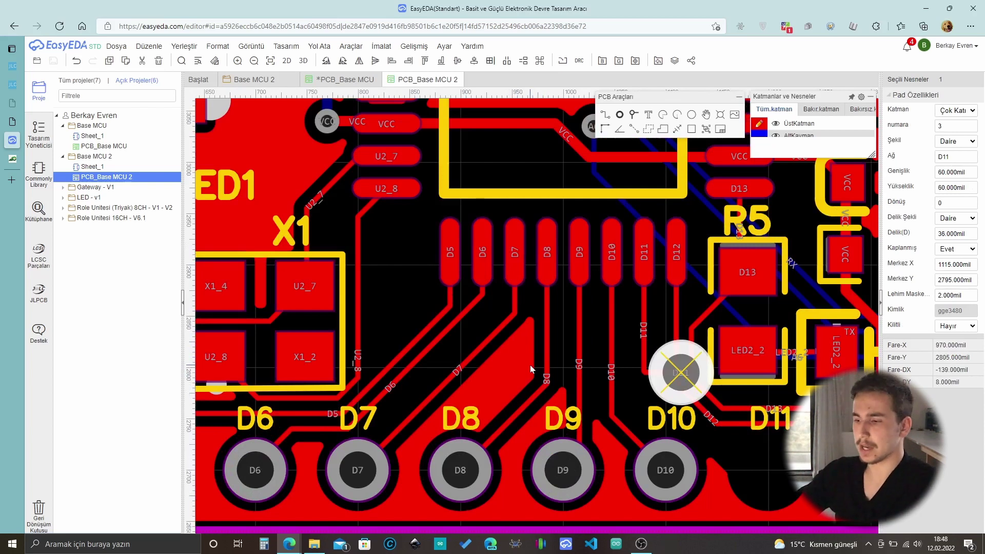
click(772, 463)
scroll(765, 466, down, 2)
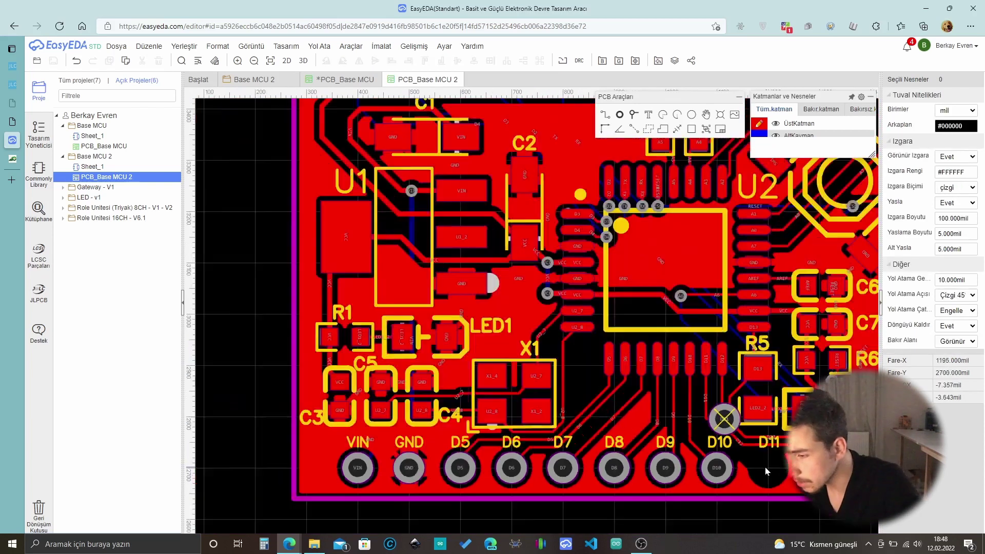
scroll(765, 466, down, 1)
scroll(768, 477, up, 4)
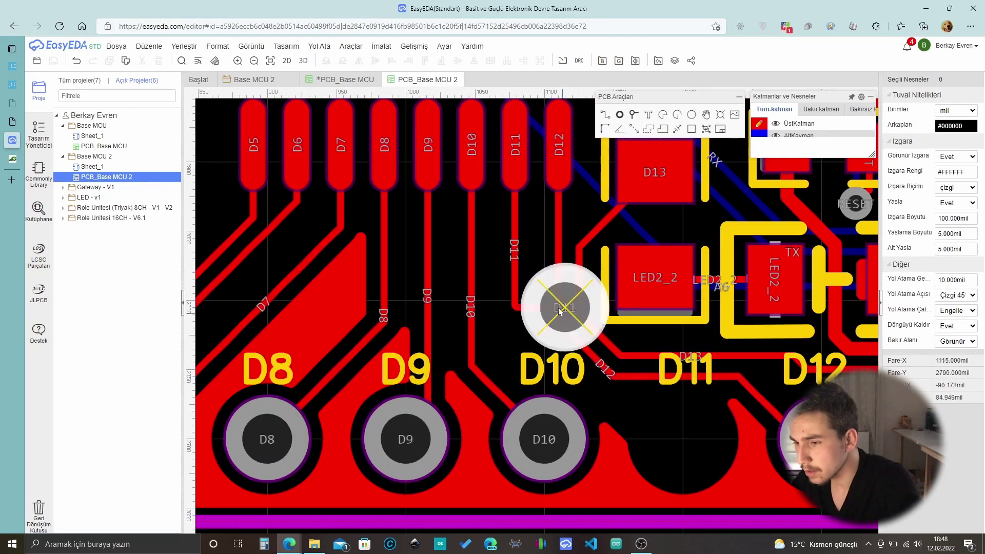
key(ctrl+z)
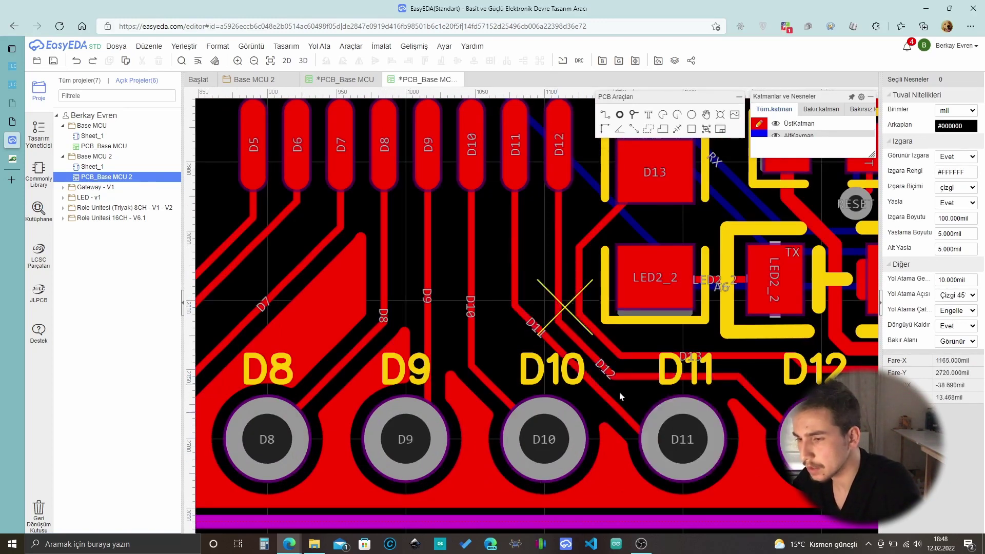
Clear the leftover marker and save the board.
click(506, 357)
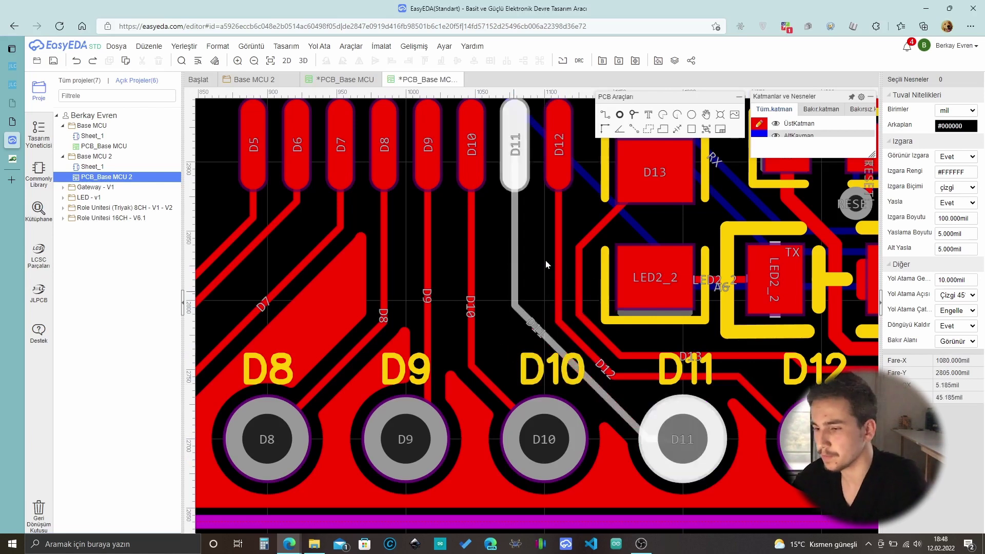
key(ctrl+s)
scroll(657, 452, down, 3)
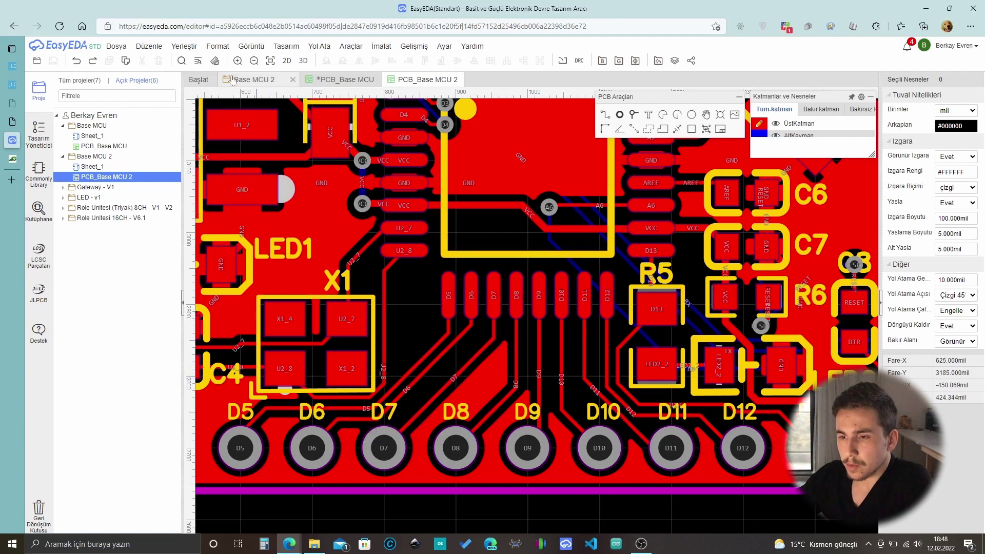
click(183, 46)
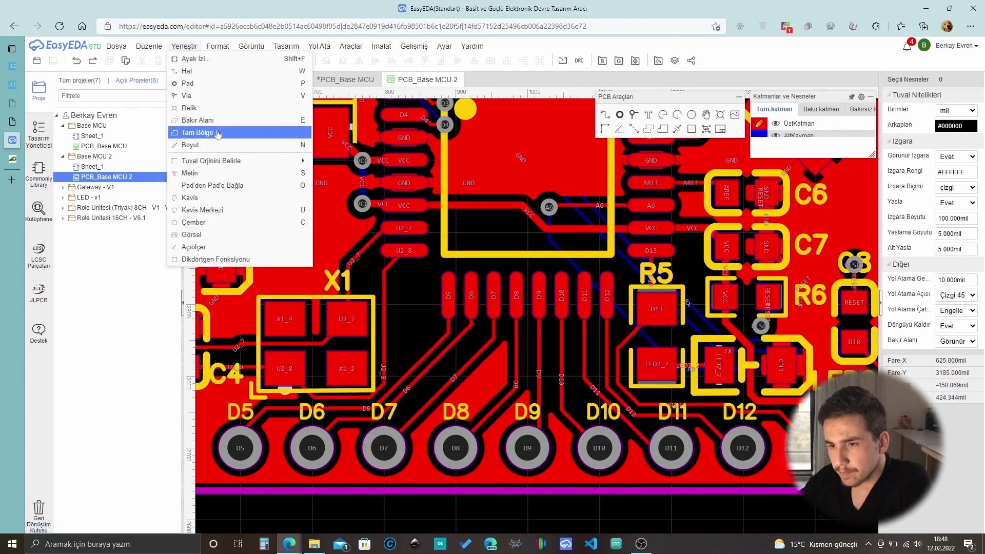
Open the image-to-PCB import and load the BannerPCB.png logo file.
click(137, 47)
click(117, 46)
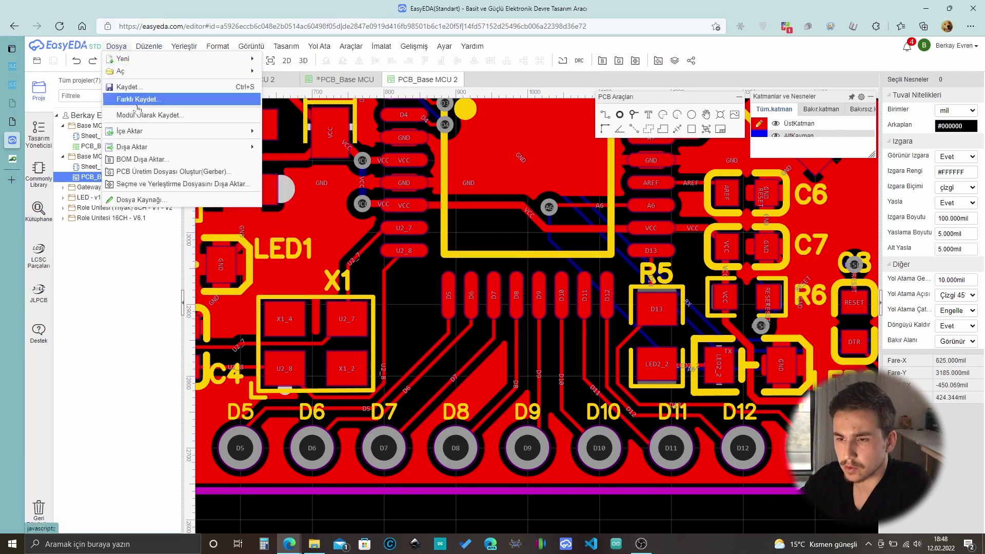
mouse_move(171, 138)
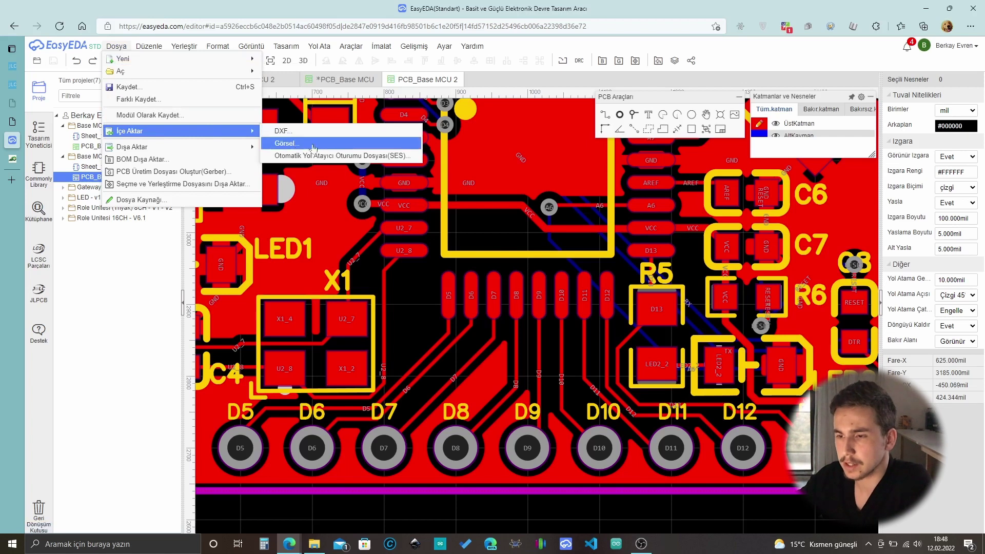
click(337, 148)
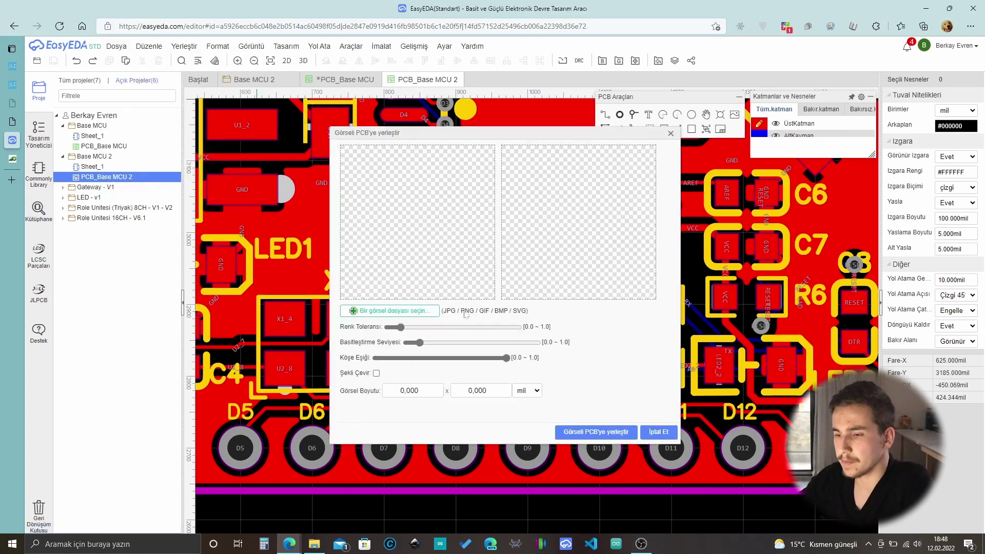
click(410, 311)
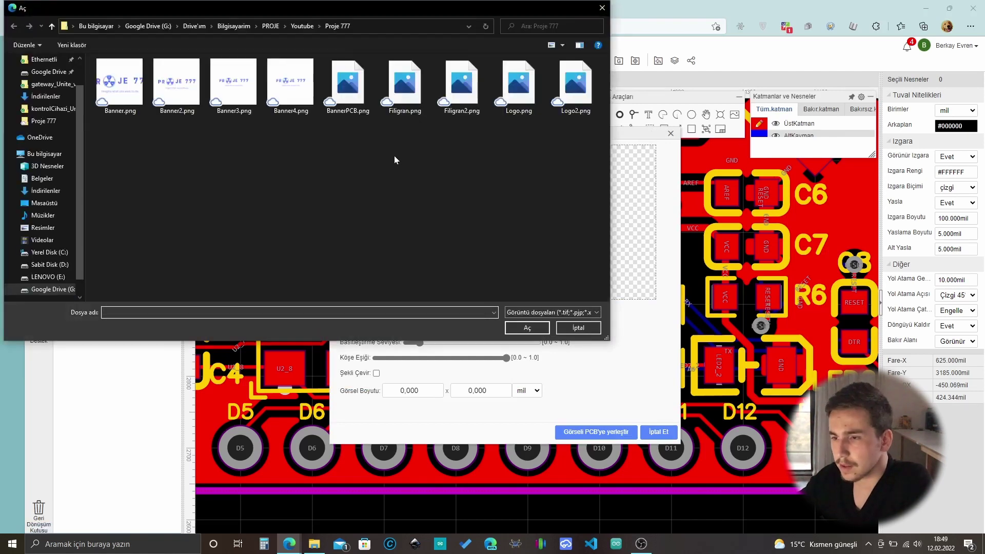
double_click(353, 97)
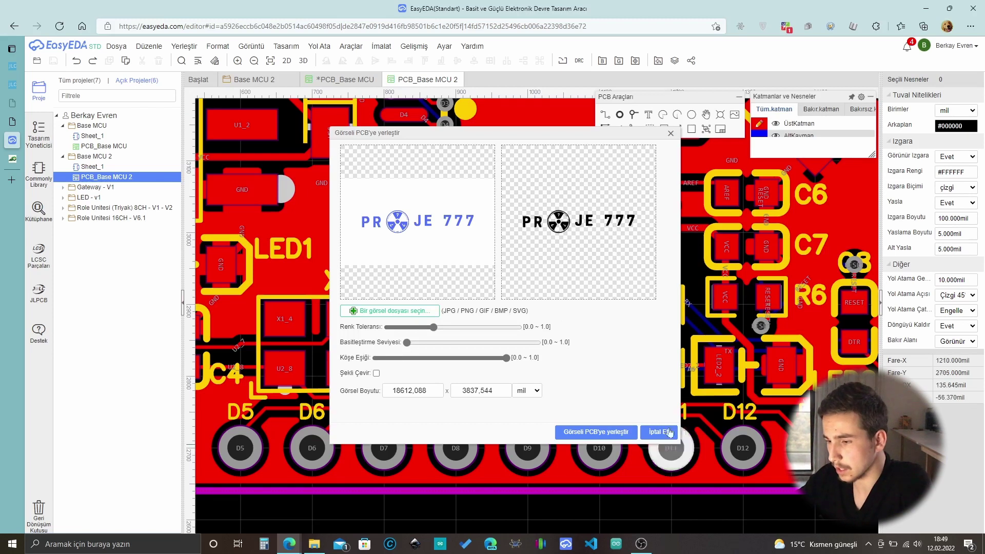
Drag Köşe Eşiği (corner threshold) to 0 and place the converted logo on the PCB.
drag(506, 357, 376, 357)
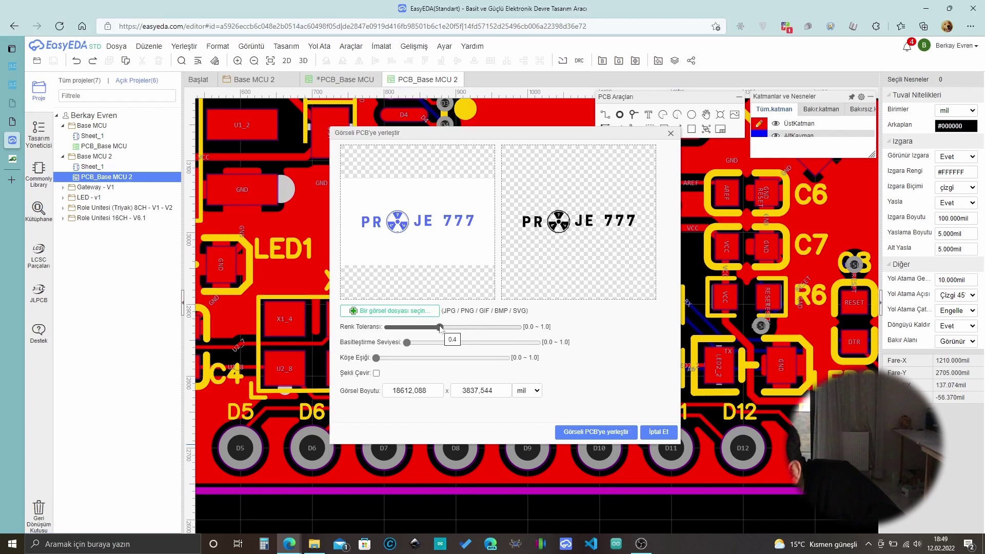
click(603, 434)
scroll(487, 313, down, 8)
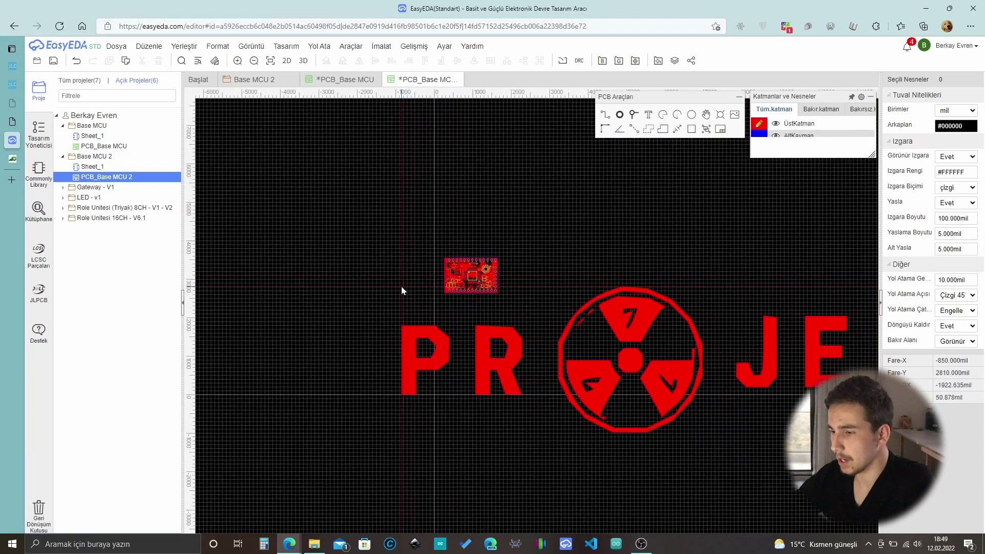
scroll(394, 288, down, 2)
scroll(390, 291, up, 4)
scroll(371, 262, up, 2)
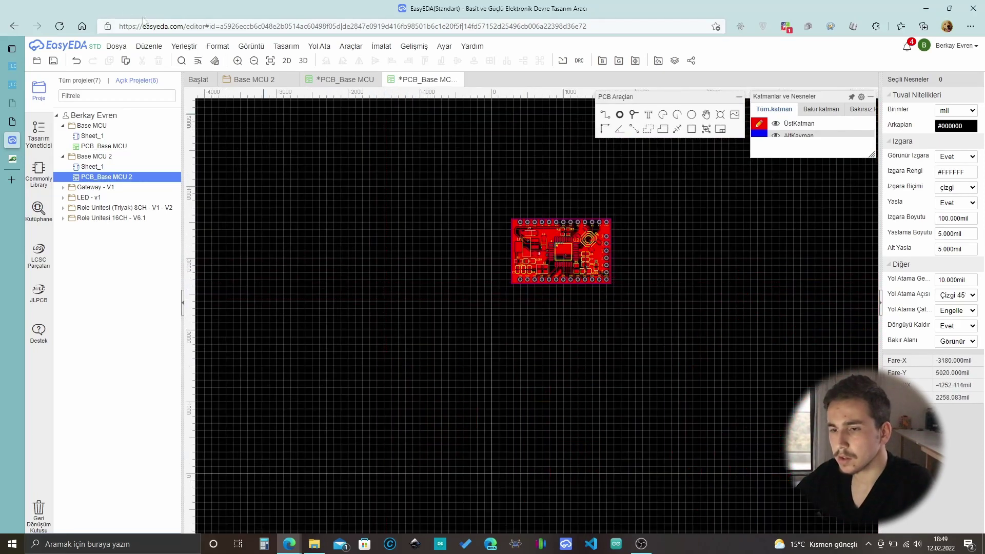
Re-import BannerPCB.png through File > Import > image and bring the PROJE 777 graphic onto the canvas.
click(124, 50)
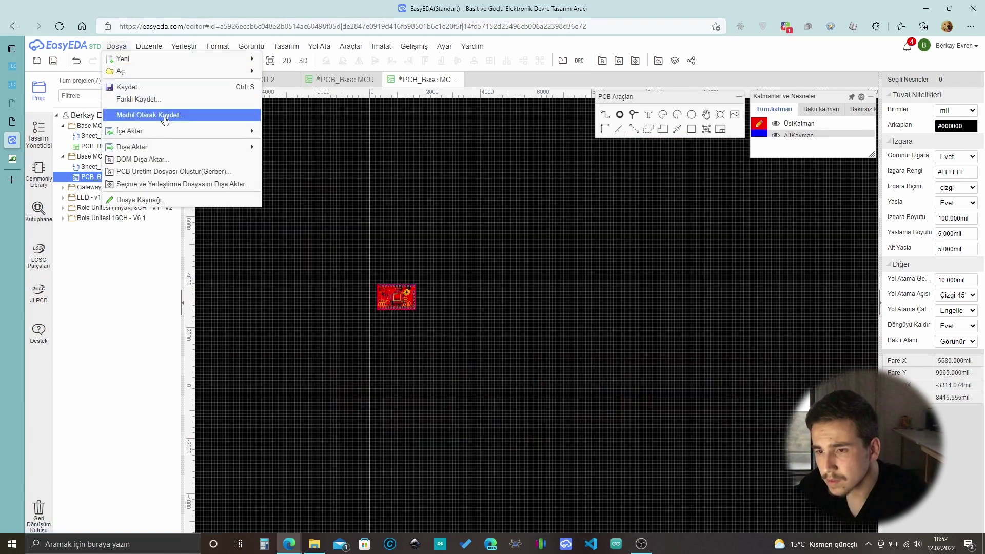
mouse_move(169, 132)
click(281, 146)
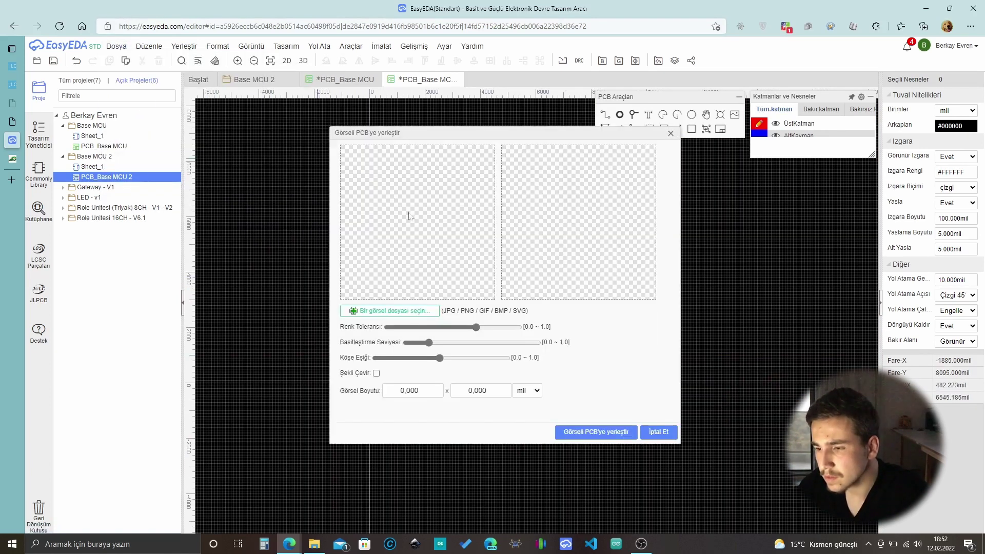
click(475, 298)
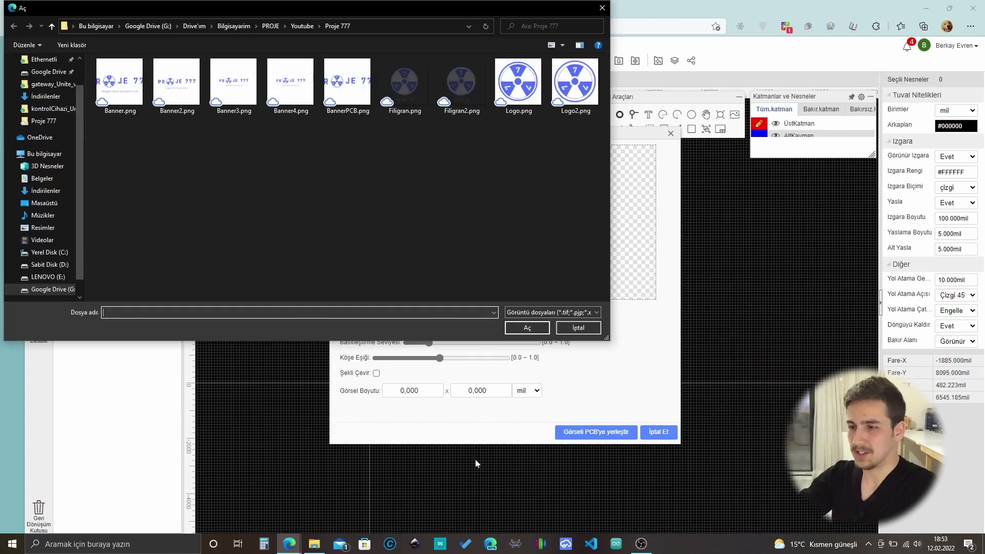
click(359, 86)
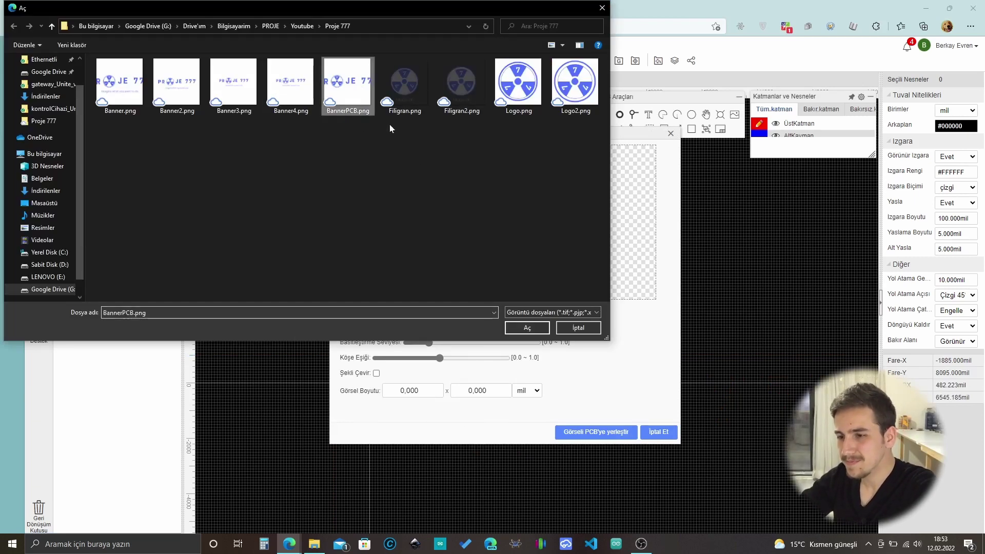
click(528, 329)
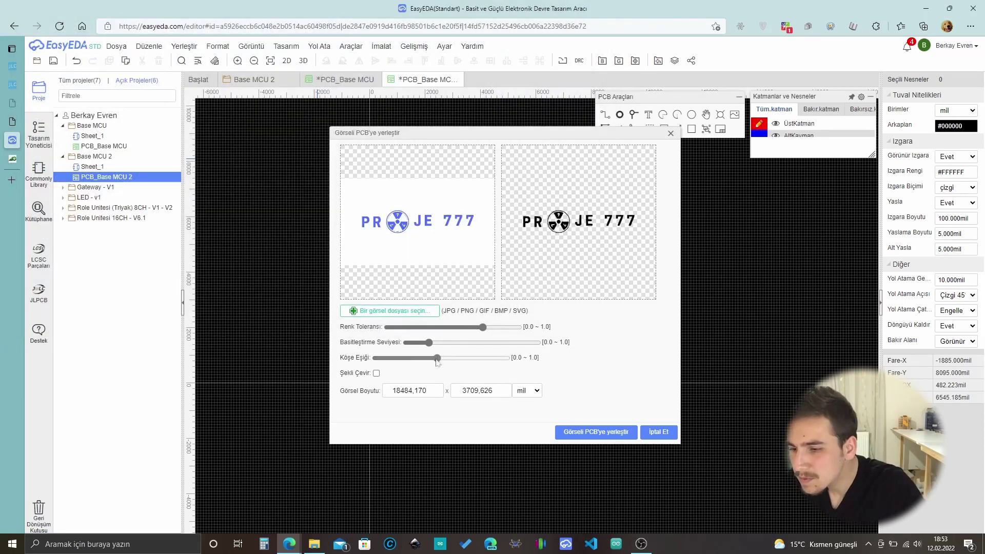
click(582, 434)
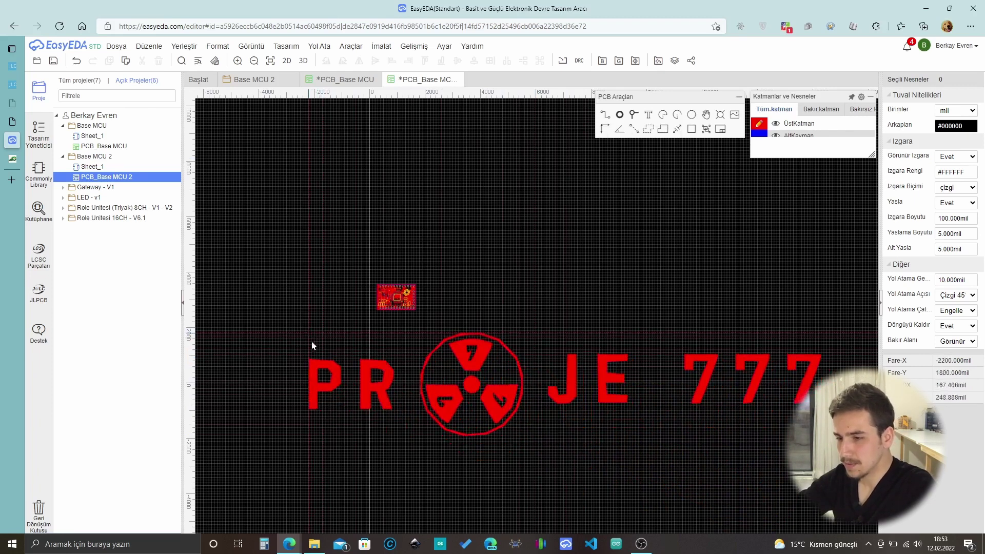
scroll(300, 321, up, 2)
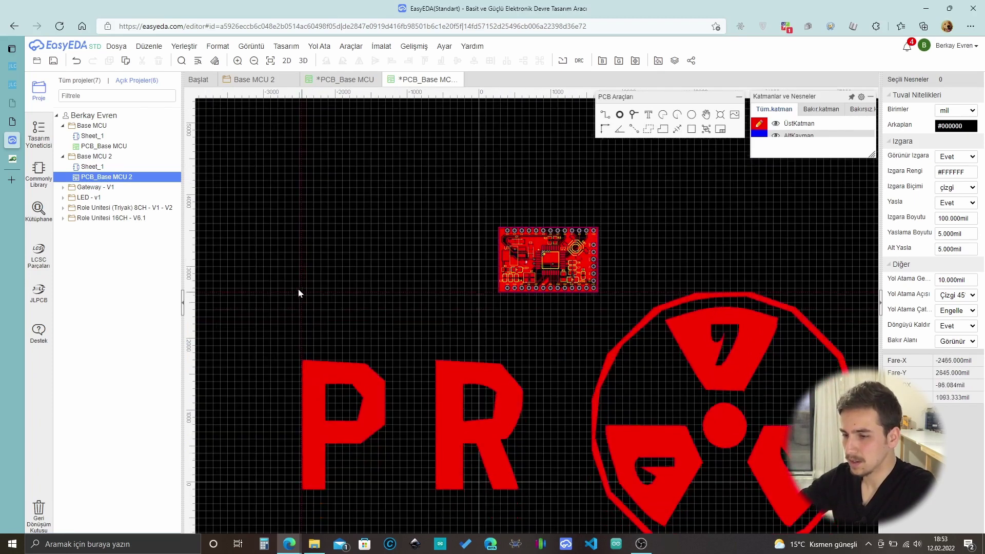
scroll(298, 289, down, 4)
Drop the PROJE 777 logo, set its height to 74 mil, and move it below the board.
click(291, 312)
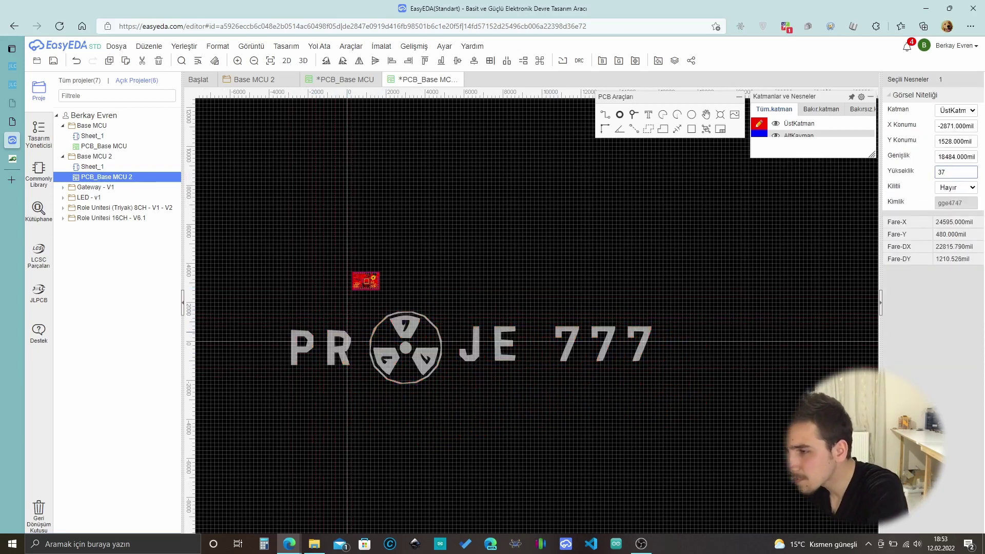
key(BackSpace)
key(BackSpace)
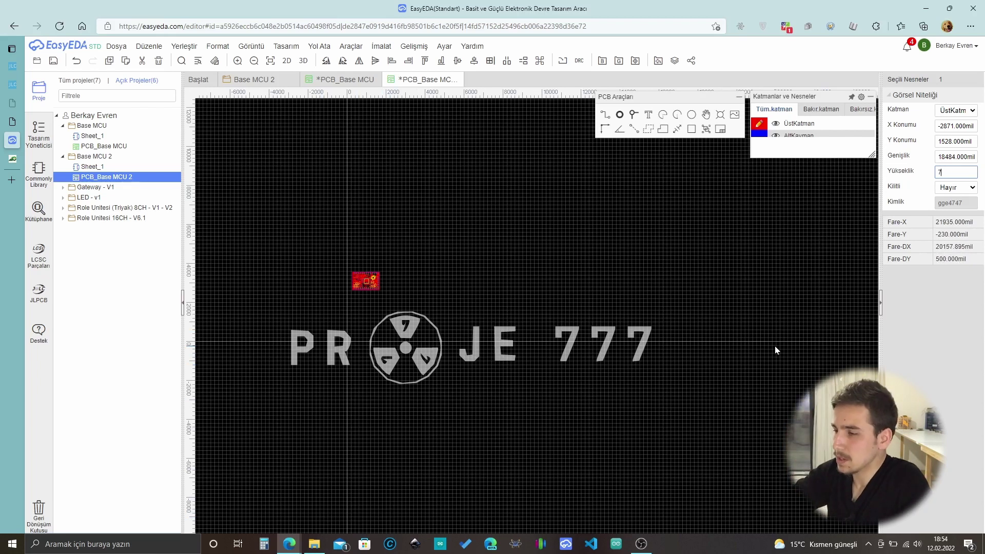
key(Return)
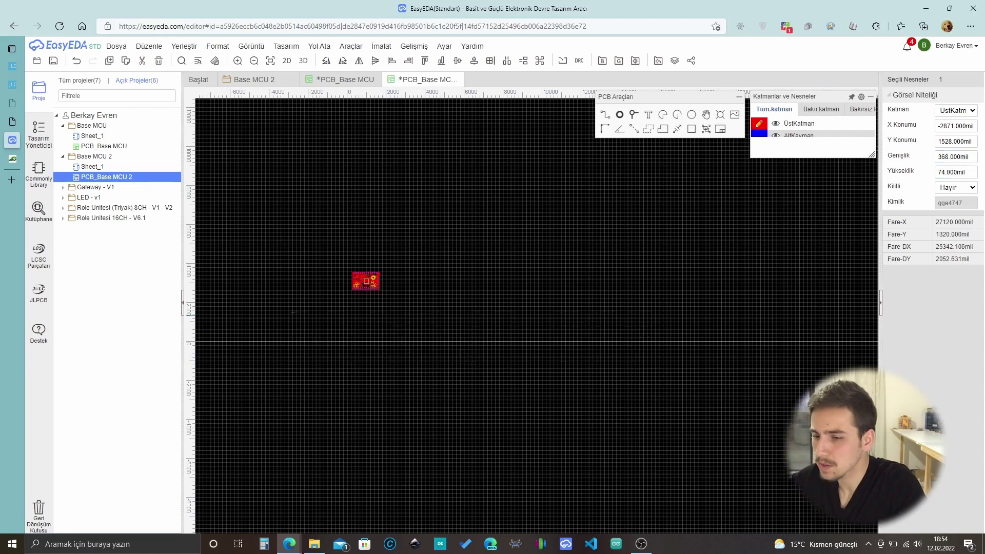
scroll(297, 315, up, 10)
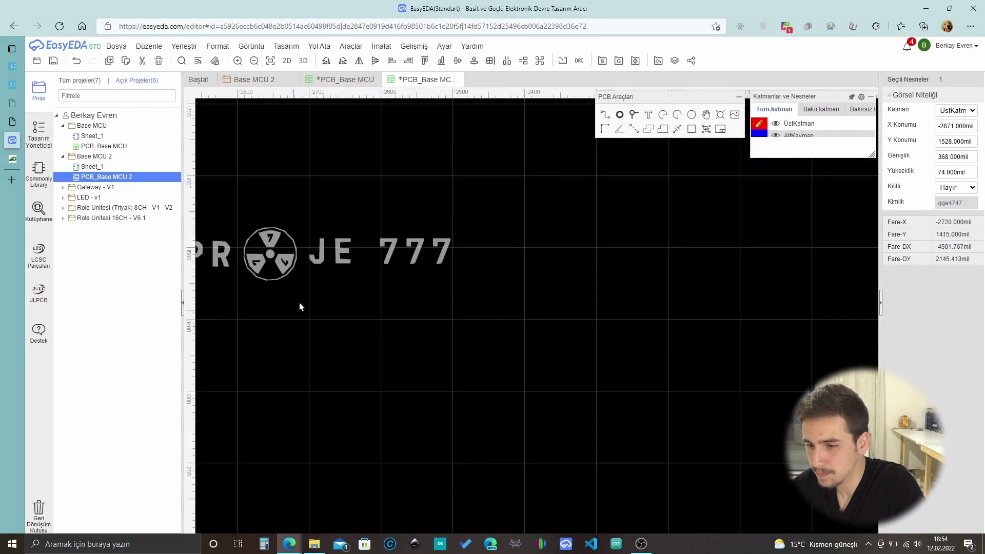
scroll(377, 382, down, 5)
drag(369, 359, 467, 399)
scroll(740, 237, up, 5)
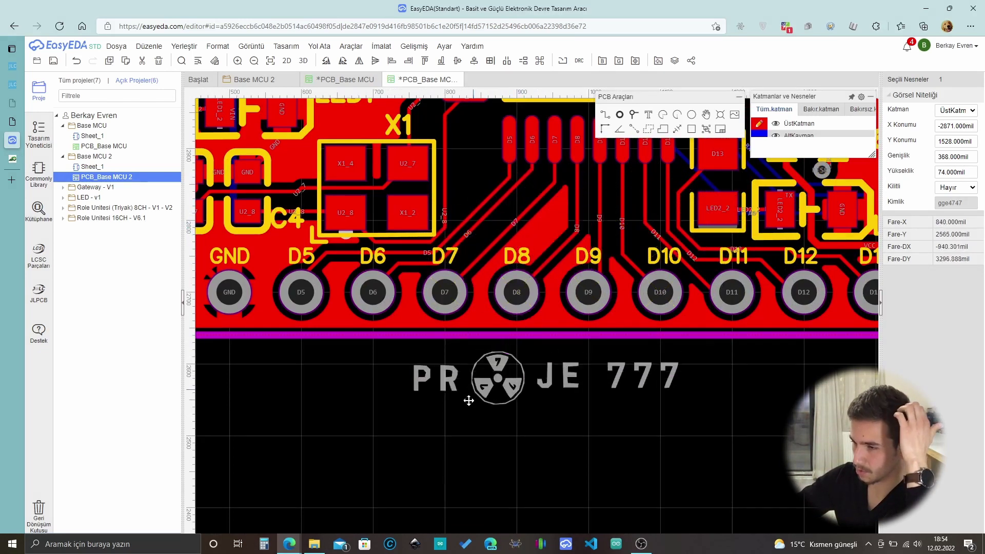
Move the PROJE 777 logo up onto the board above the D7–D11 pins.
click(773, 433)
click(552, 383)
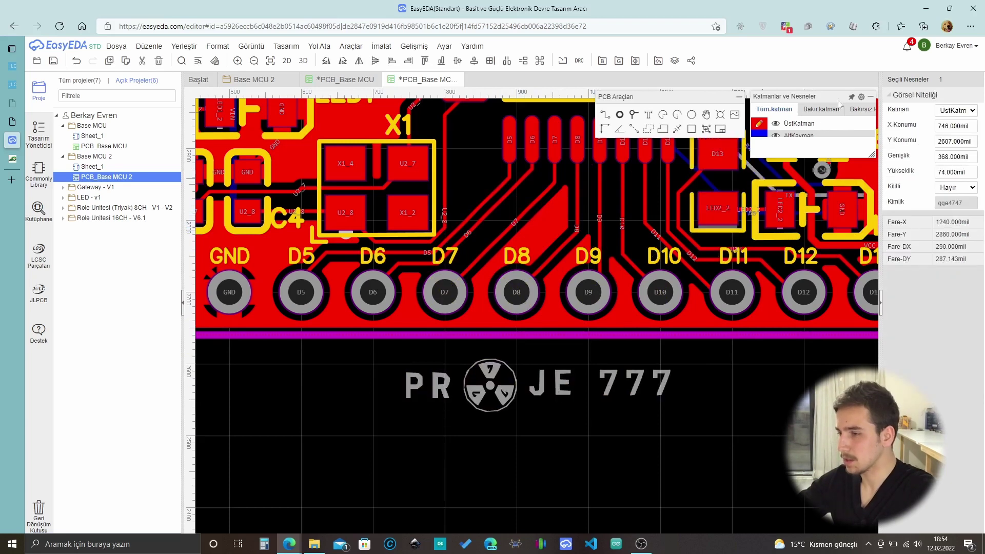
mouse_move(801, 176)
click(685, 411)
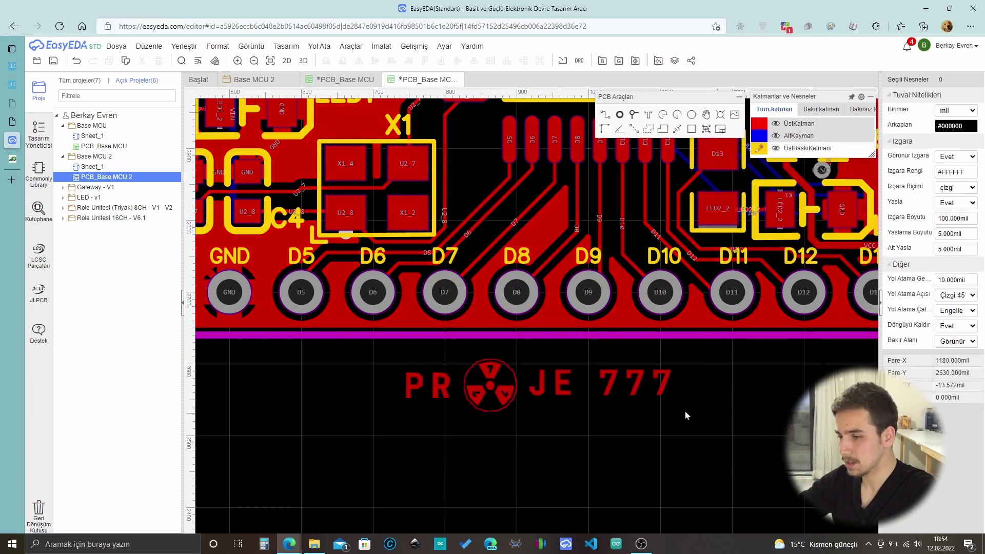
scroll(583, 383, up, 4)
click(532, 419)
scroll(601, 427, down, 4)
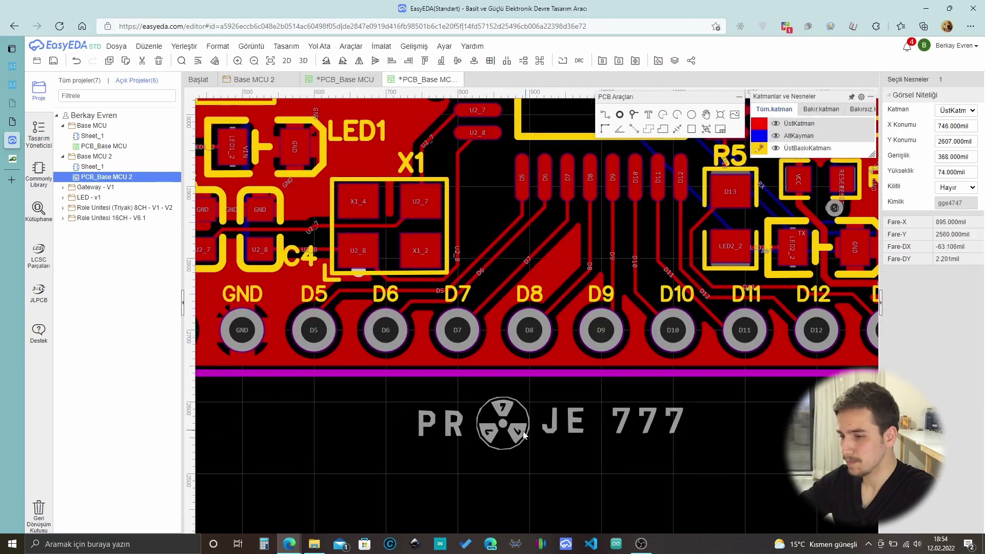
drag(524, 435, 524, 347)
scroll(531, 339, down, 2)
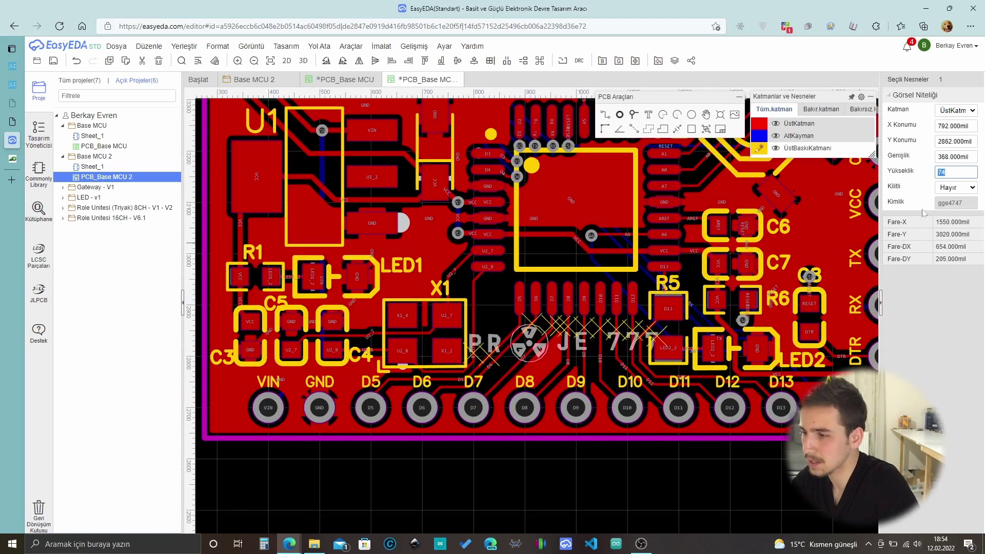
Resize the logo to 67 × 331 mil and put it on the ÜstBaskıKatmanı (top silkscreen) layer.
key(ctrl+z)
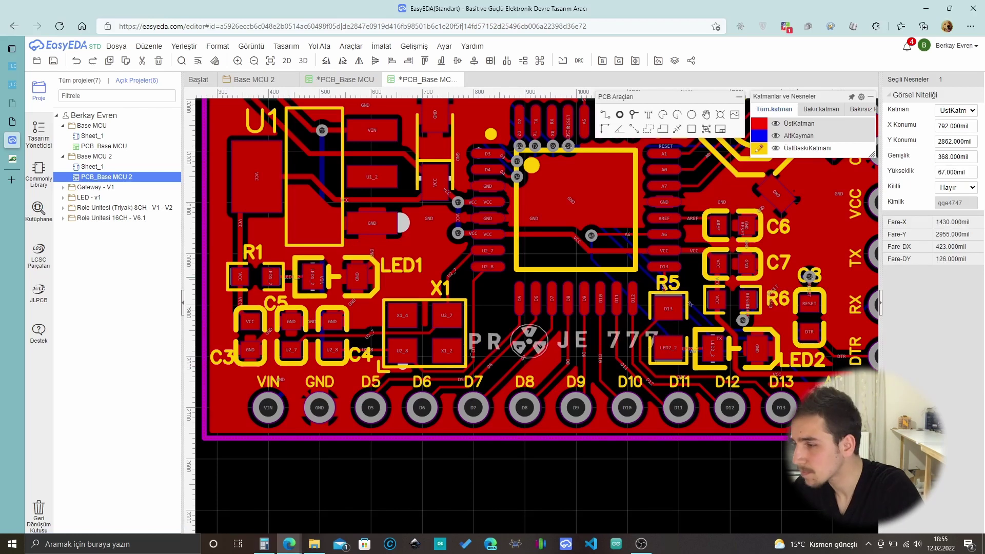
text(331)
key(Return)
scroll(577, 349, up, 5)
mouse_move(789, 162)
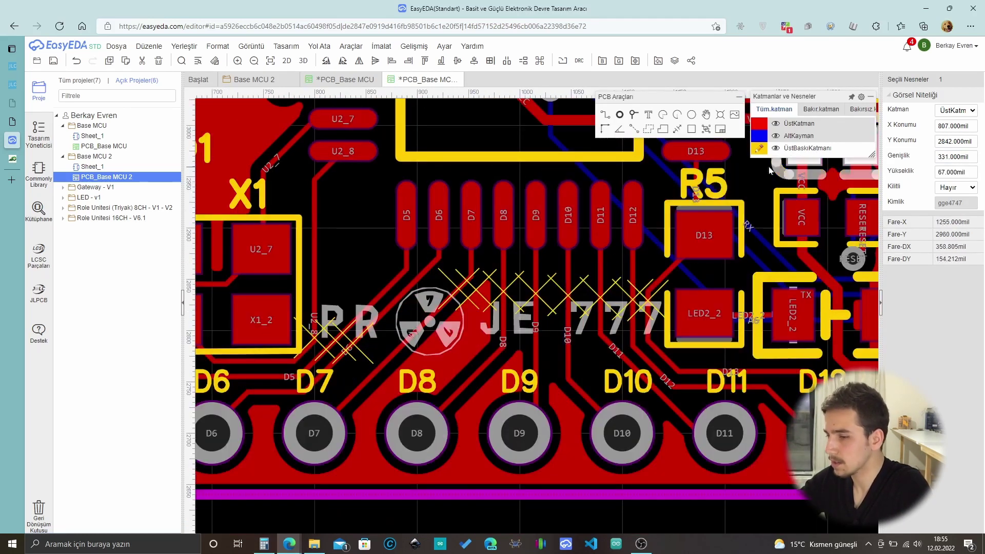
click(958, 110)
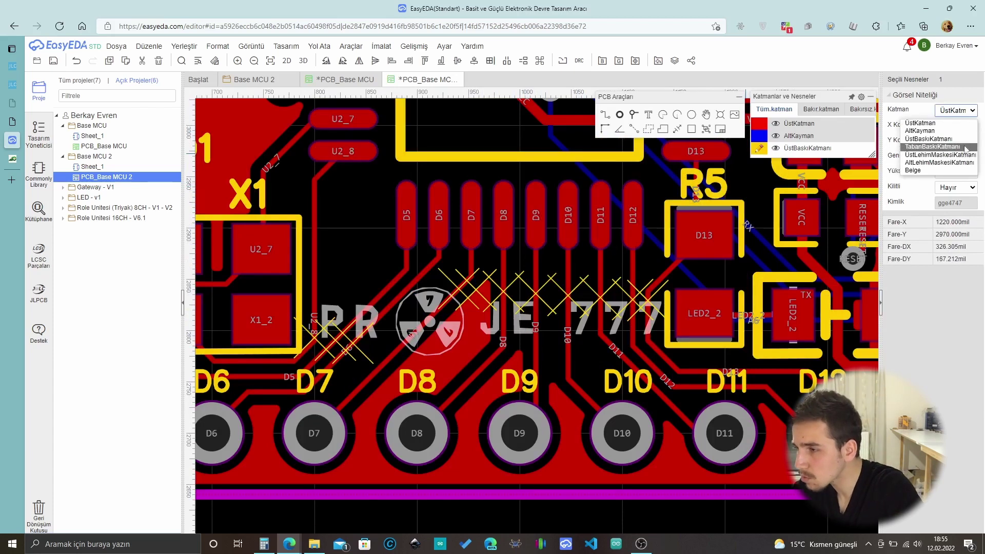
click(929, 138)
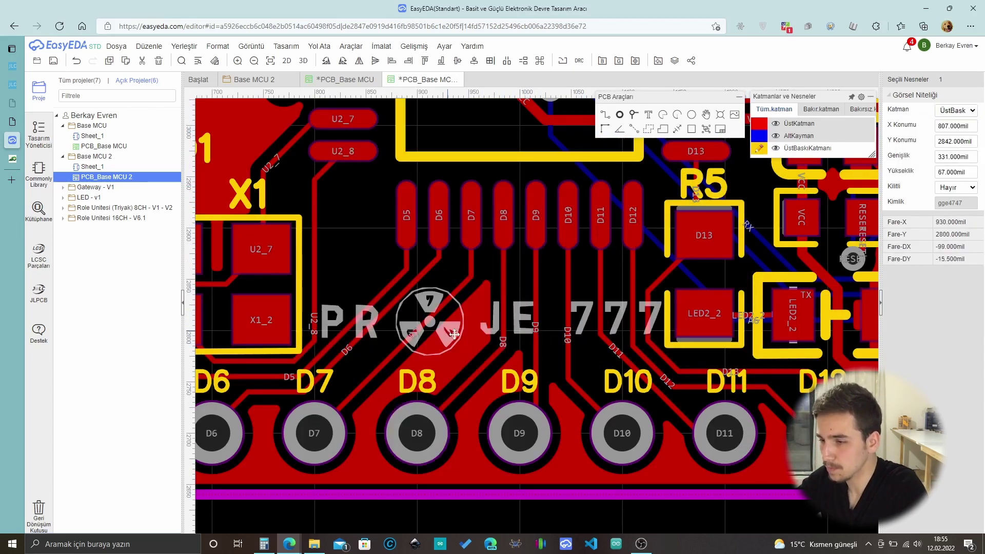
Nudge the logo slightly left on the board and select it again.
drag(454, 334, 440, 333)
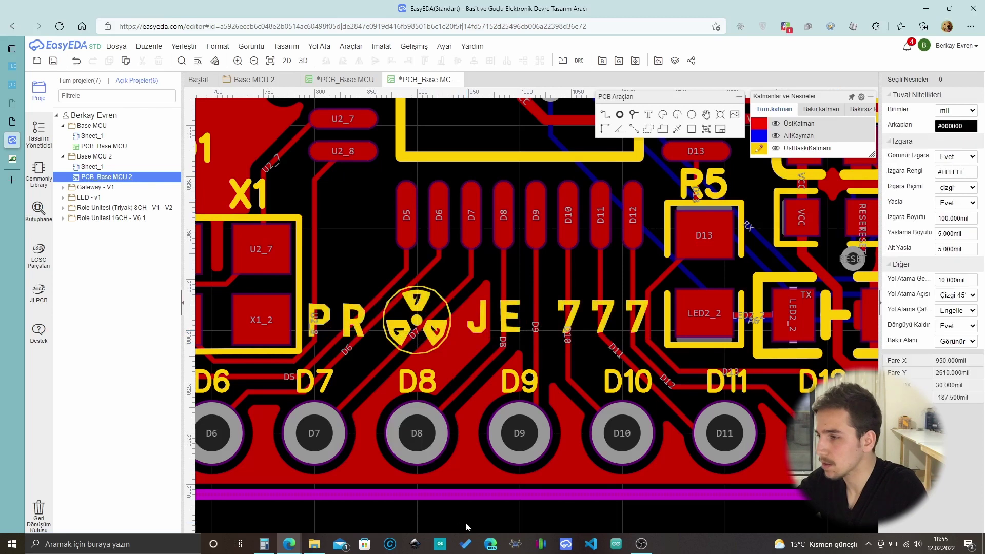
click(424, 315)
click(498, 327)
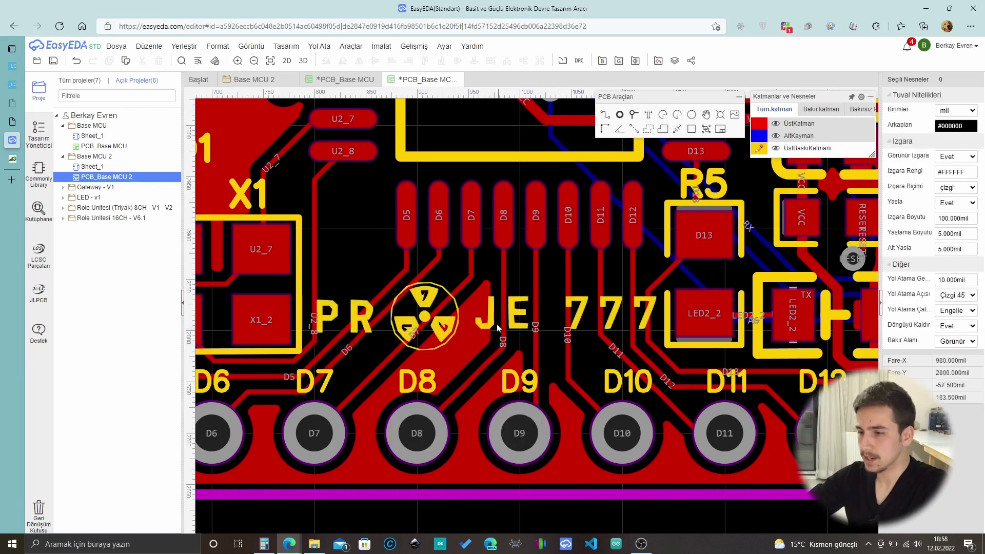
click(506, 321)
click(382, 45)
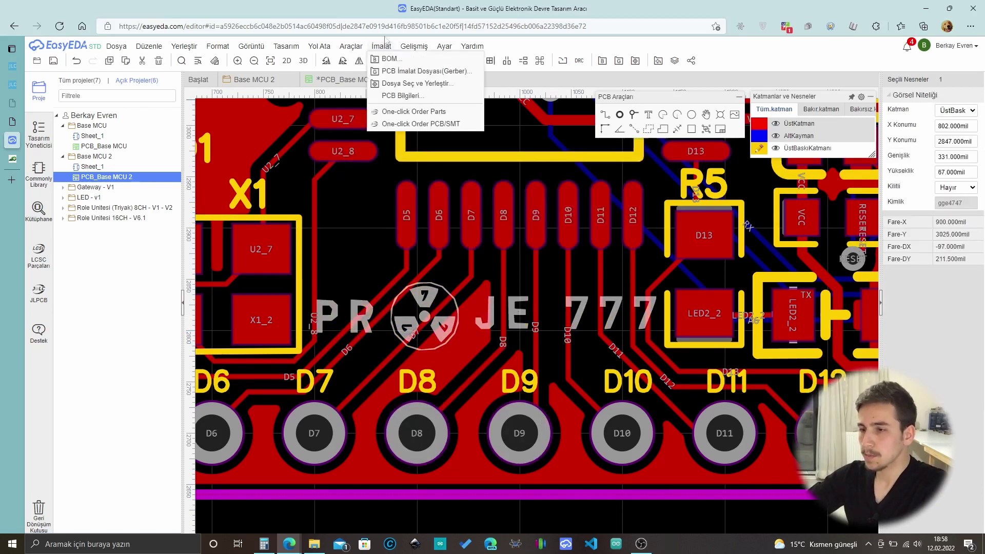
Preview the board in 3D, tilt it toward a top-down view, and return to 2D.
click(303, 61)
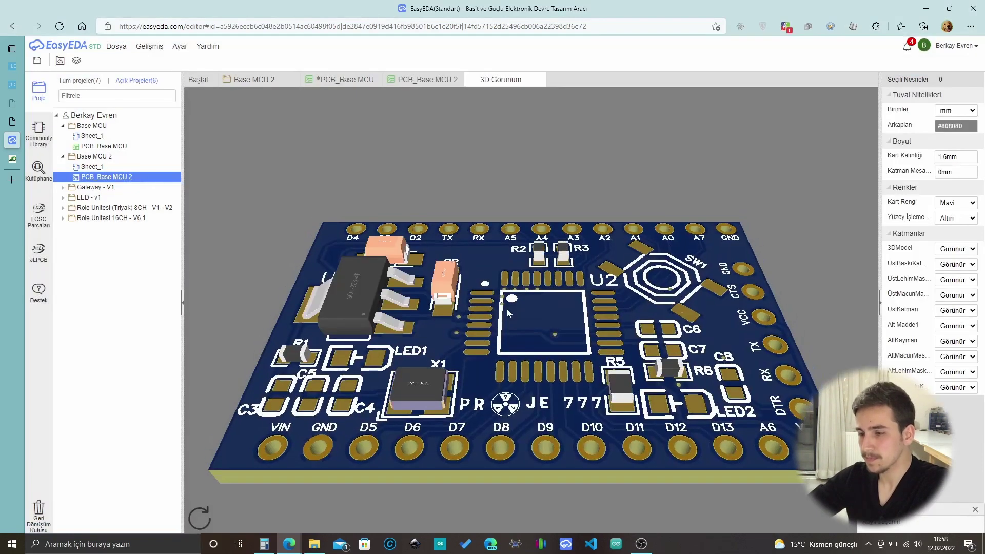
drag(580, 305, 565, 424)
scroll(565, 427, up, 5)
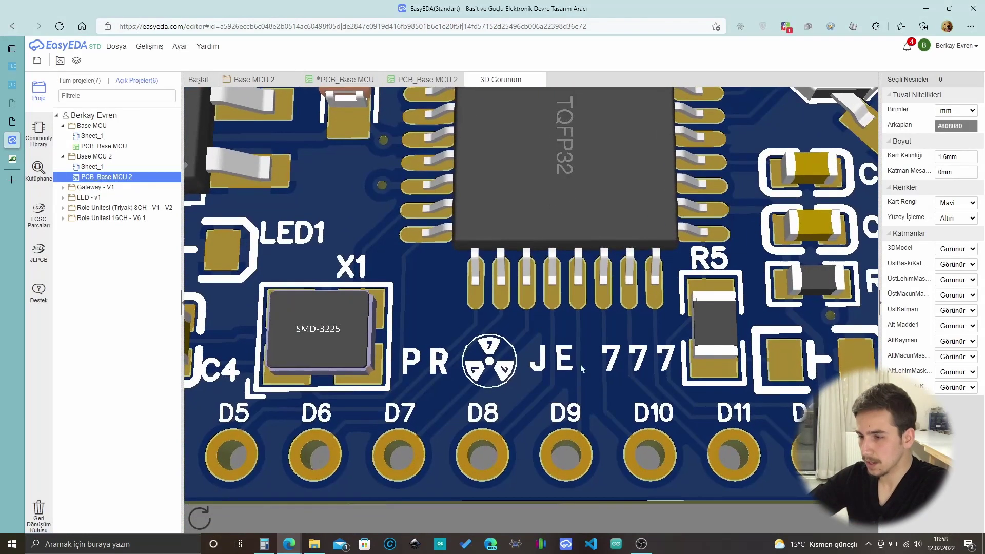
scroll(580, 364, up, 1)
click(414, 82)
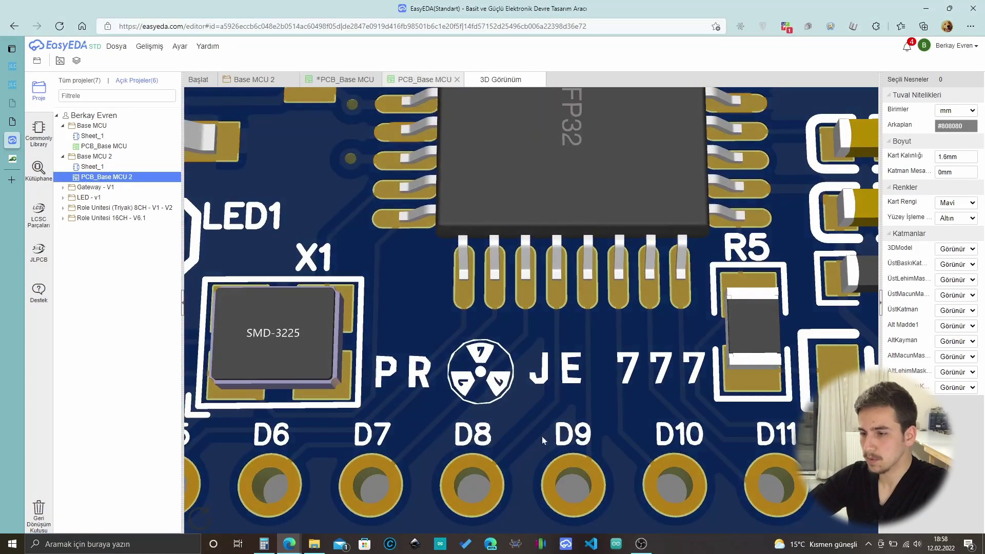
Resize the PROJE 777 logo to 60 mil high by 298 mil wide and shift it slightly right.
click(438, 322)
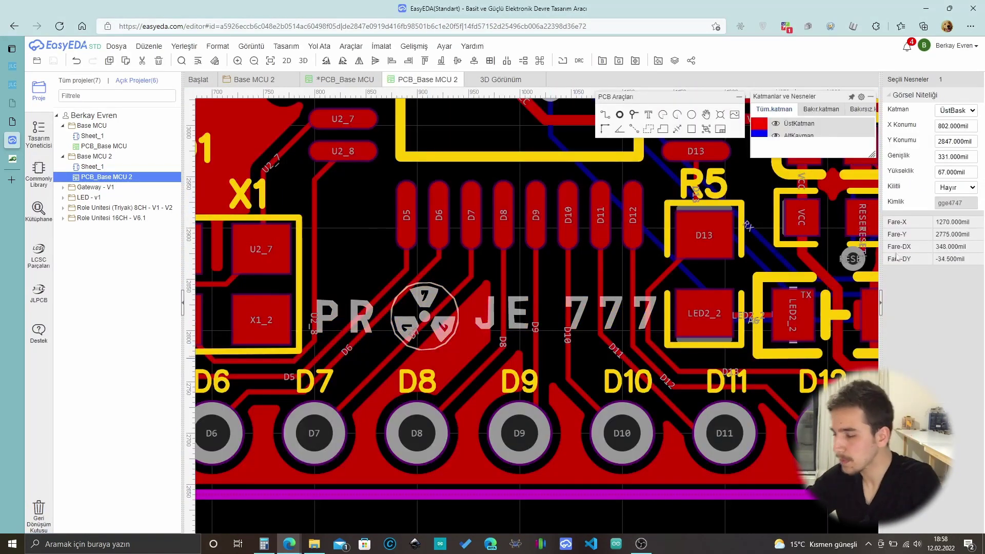
click(955, 172)
text(60)
click(955, 157)
text(298)
key(Return)
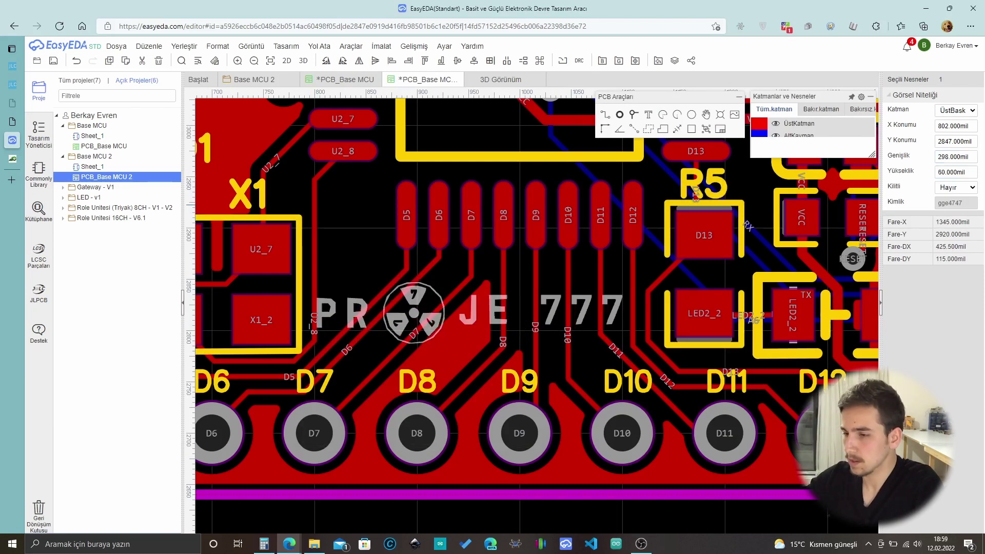
drag(421, 323, 440, 323)
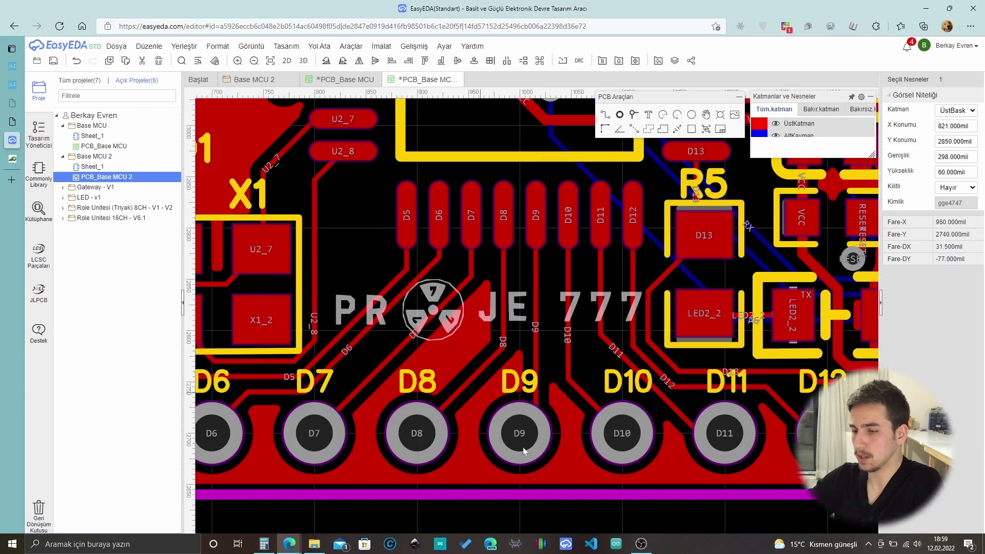
Save the design and check the white silkscreen logo in the 3D preview.
key(ctrl+s)
click(498, 506)
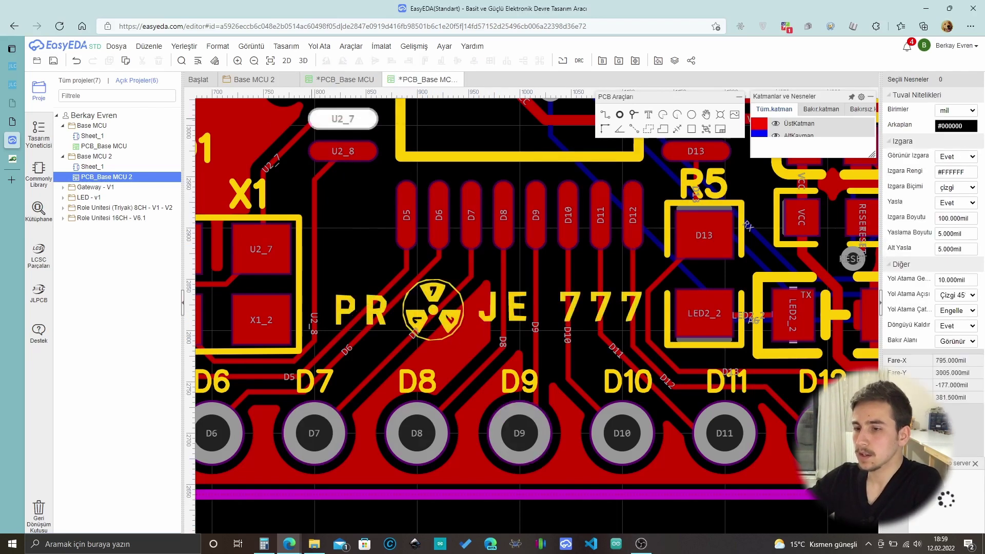
click(286, 46)
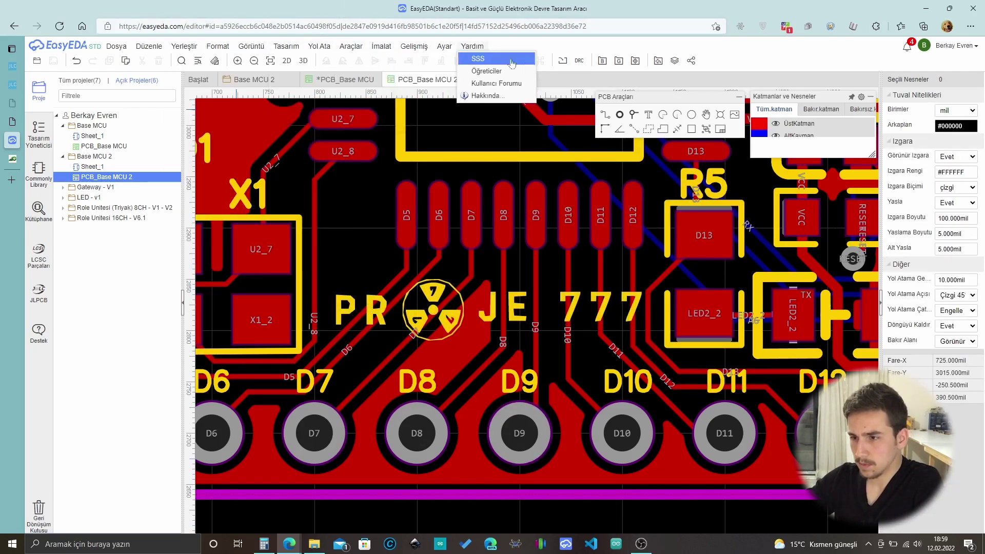
click(307, 65)
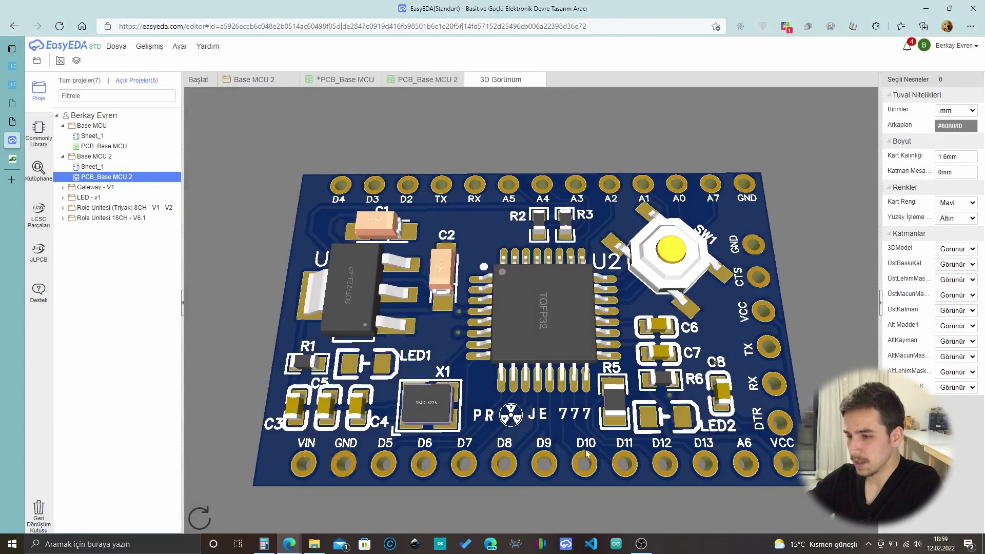
mouse_move(587, 452)
mouse_down()
mouse_move(596, 475)
mouse_move(559, 503)
mouse_move(605, 472)
mouse_move(587, 461)
mouse_up()
mouse_move(589, 407)
mouse_down()
mouse_move(578, 418)
mouse_move(590, 405)
mouse_up()
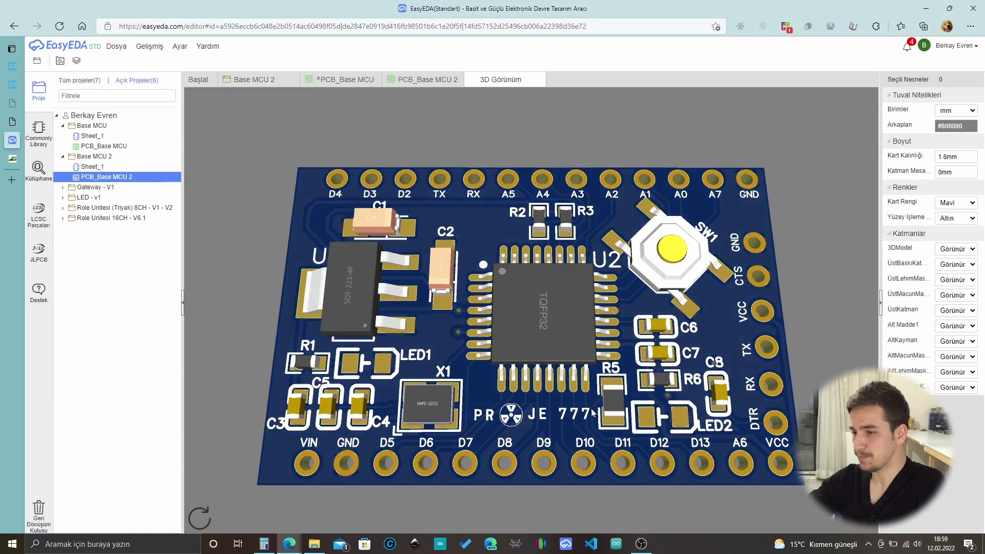
drag(533, 303, 557, 269)
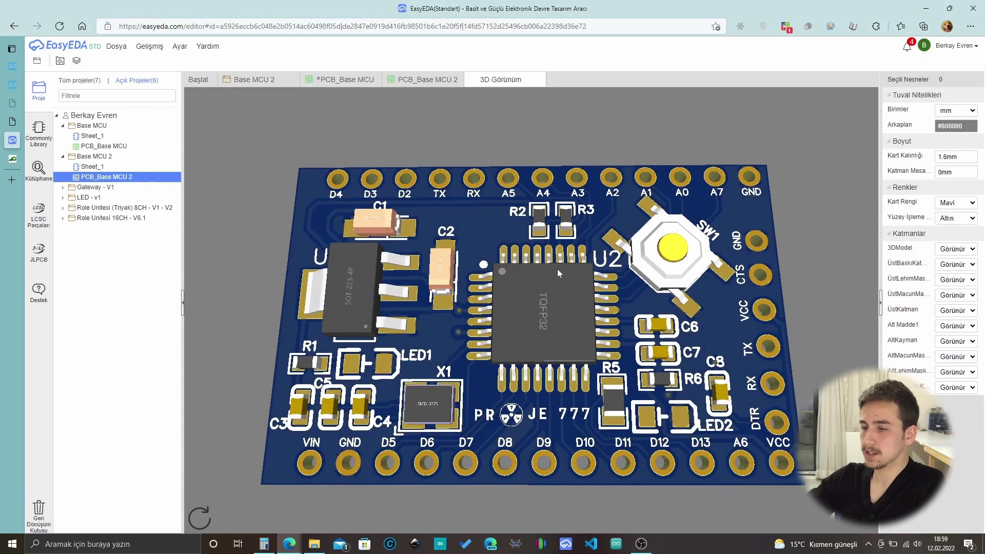
click(410, 83)
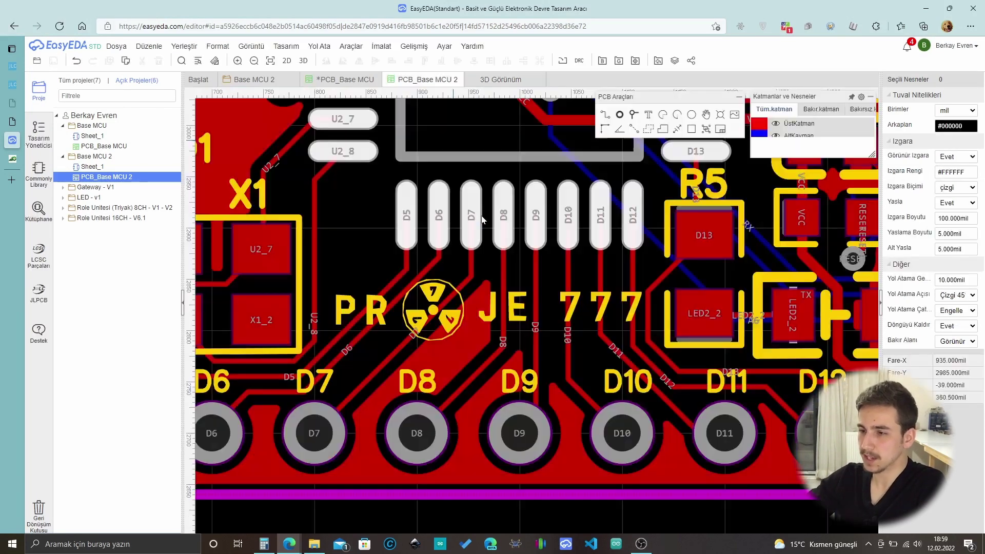
click(381, 46)
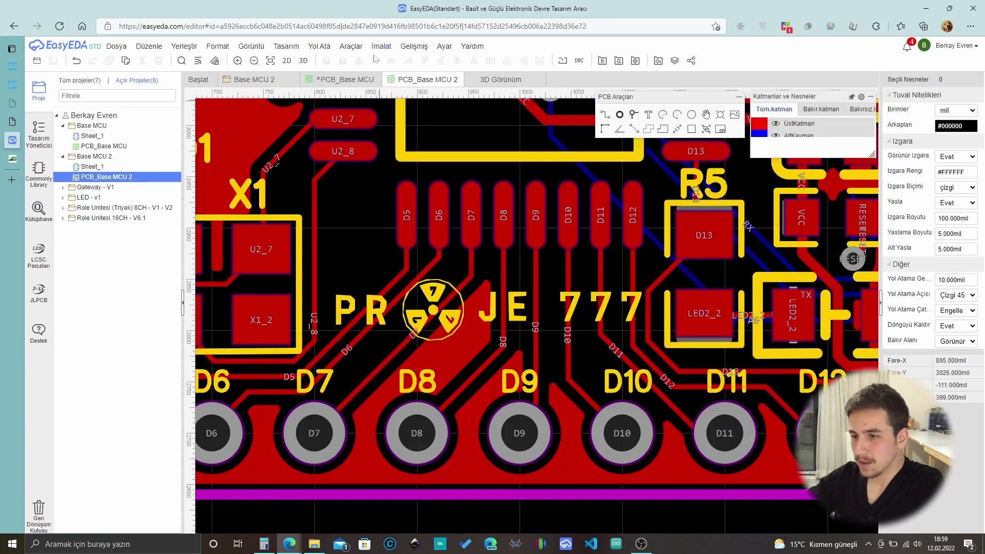
Choose İmalat > One-click Order PCB/SMT and confirm sending the board data to JLCPCB.
mouse_move(378, 48)
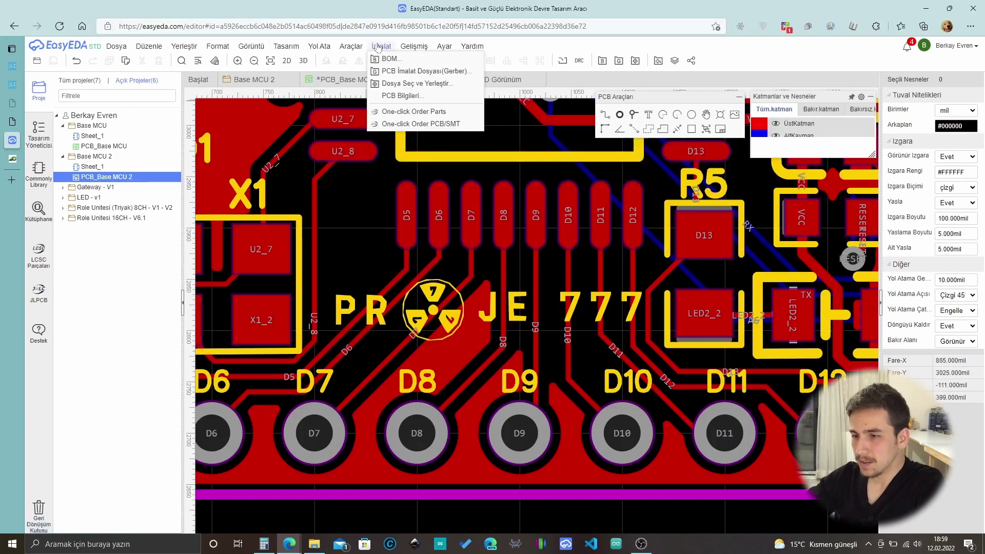
click(421, 127)
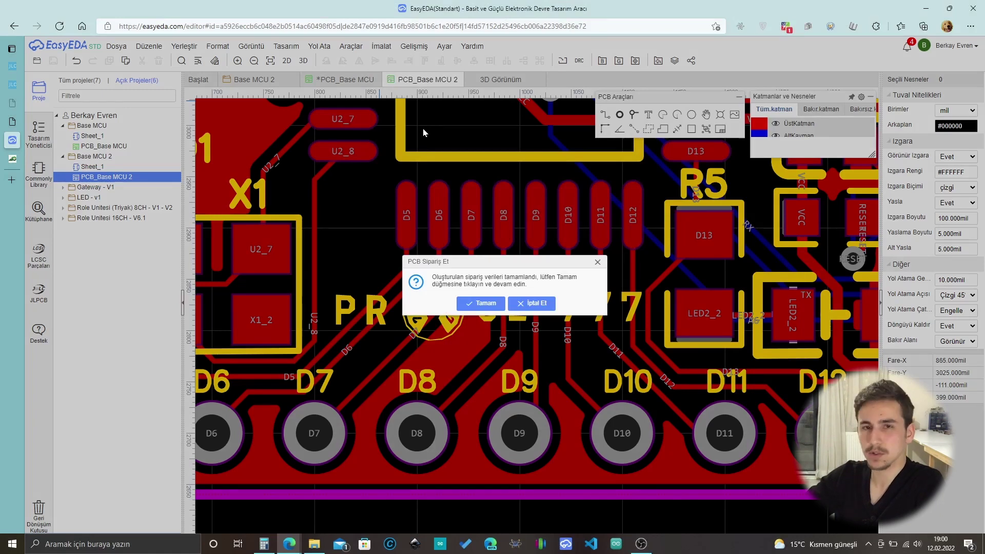
click(486, 303)
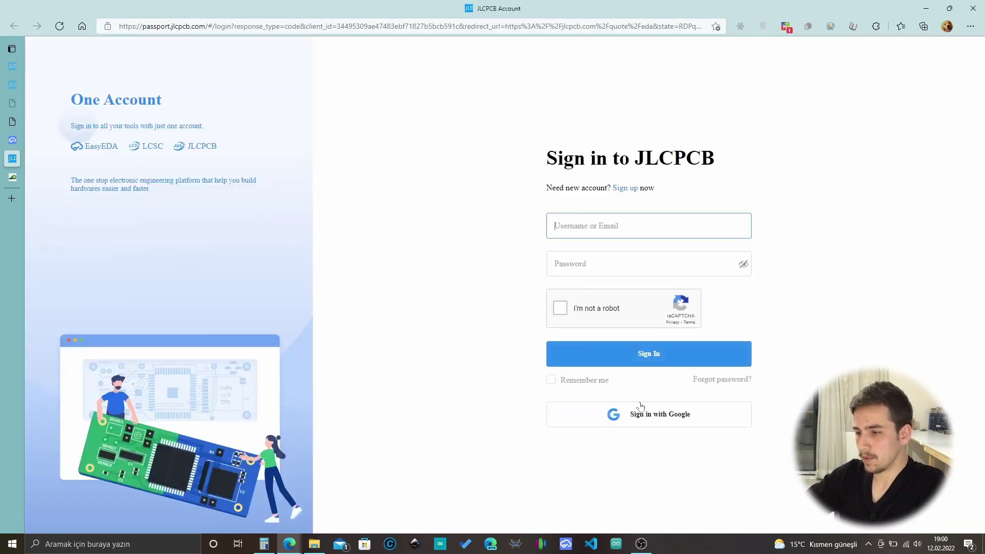
Sign in to JLCPCB with Google, then switch back to the EasyEDA Base MCU 2 editor tab.
click(640, 415)
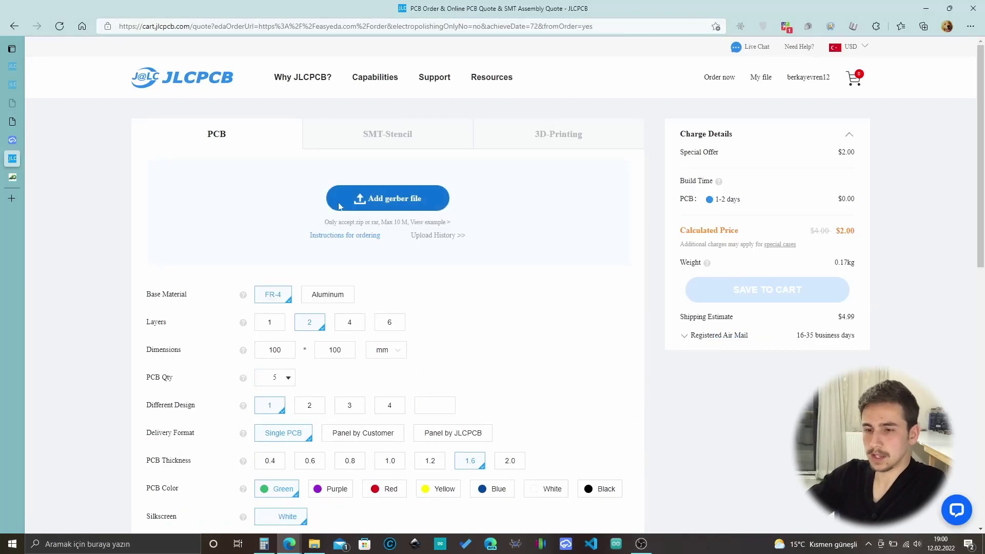
mouse_move(108, 154)
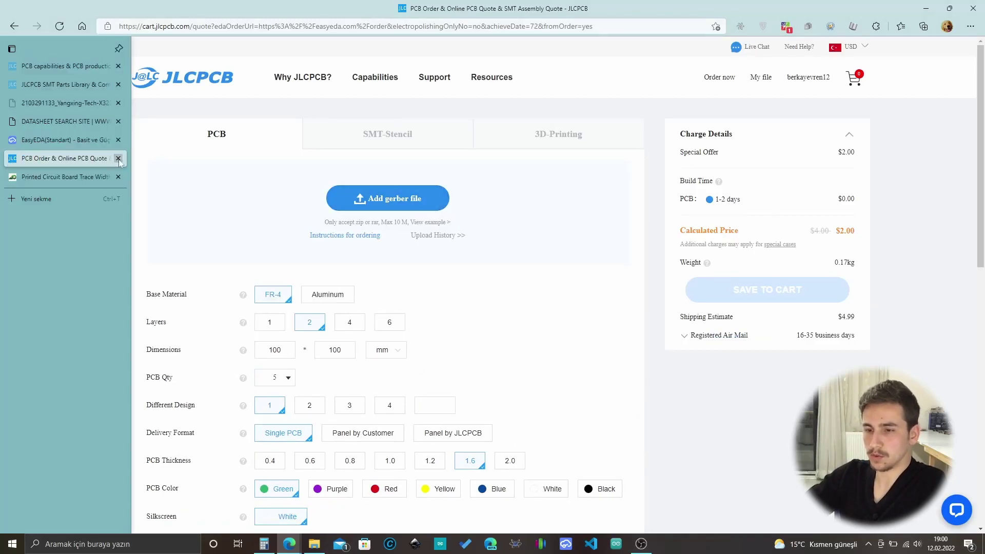
click(64, 139)
mouse_move(382, 47)
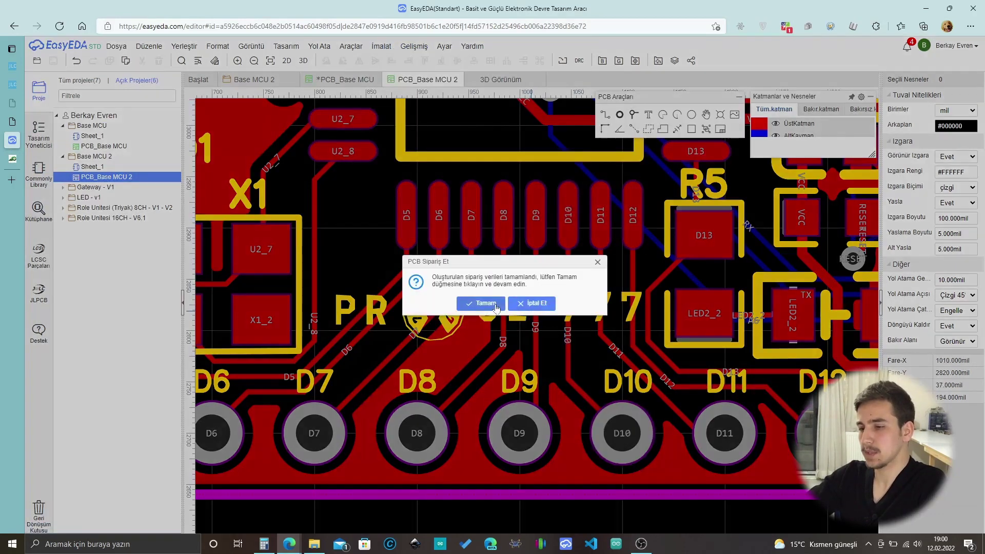
Confirm the upload and review the fees for the 2-layer 22.94 × 35.16 mm board, priced at $11.50.
click(485, 304)
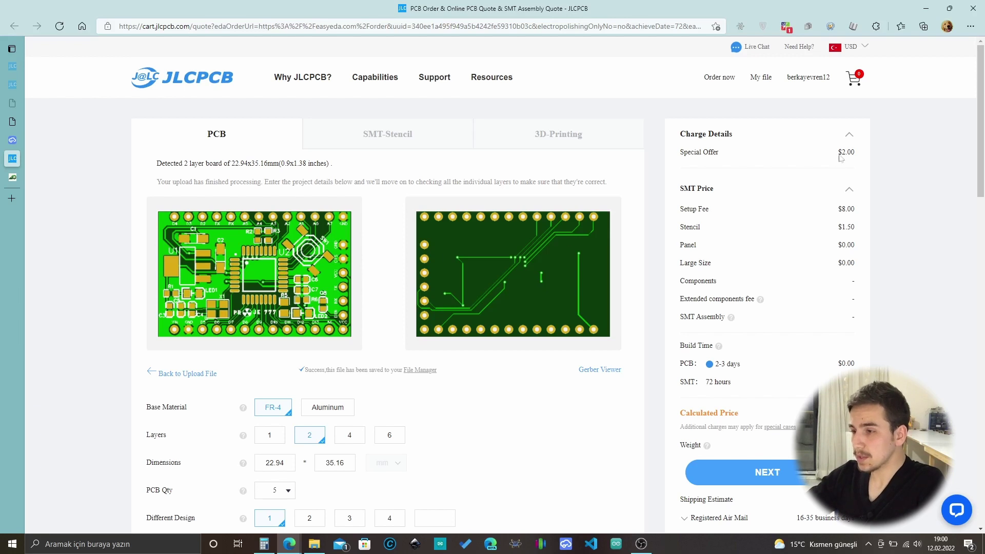
scroll(821, 175, down, 2)
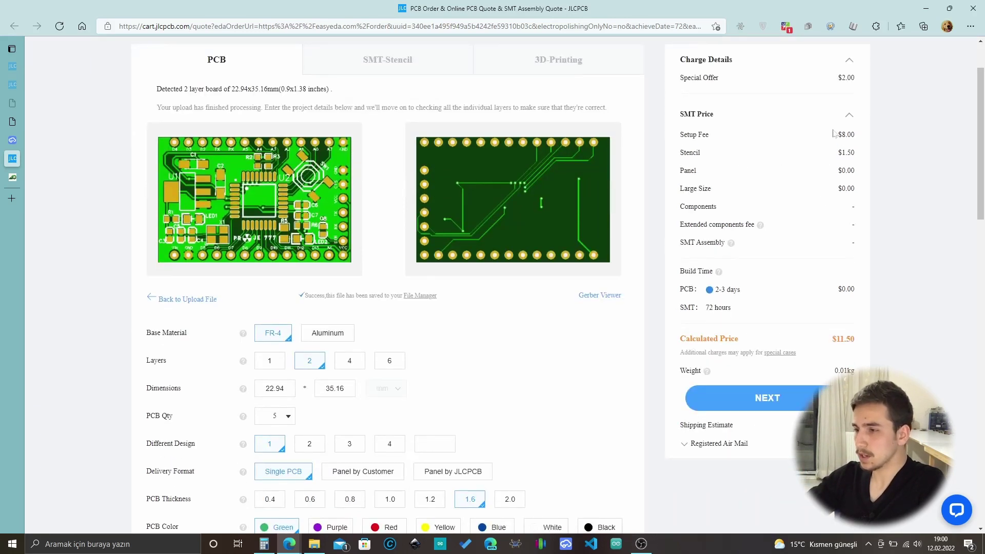
drag(861, 195, 714, 126)
click(721, 146)
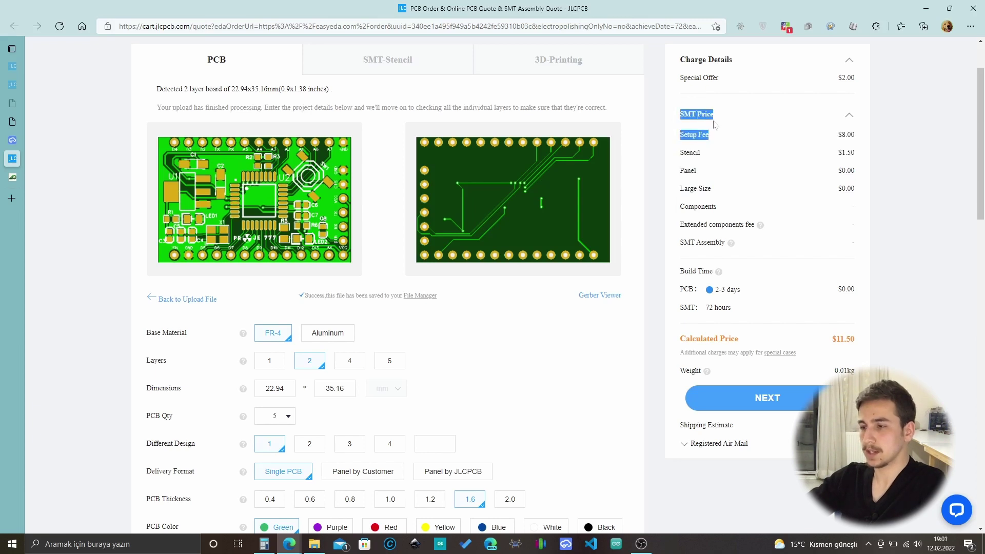
click(837, 166)
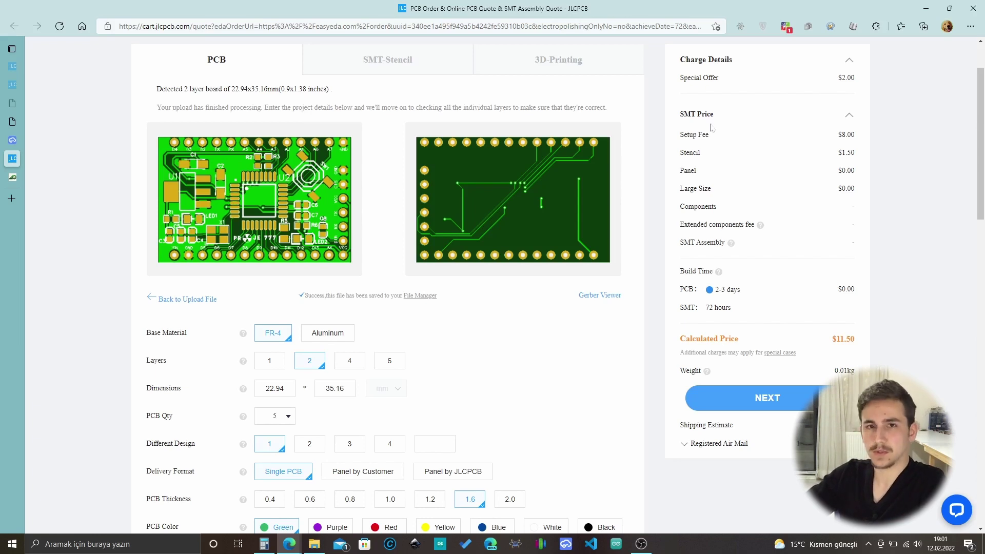
drag(701, 135, 854, 188)
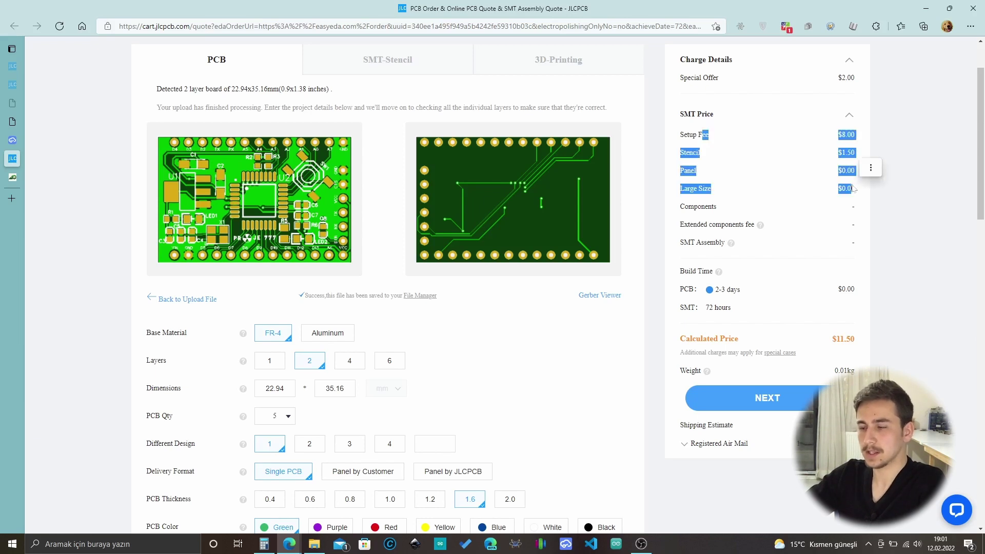
click(876, 218)
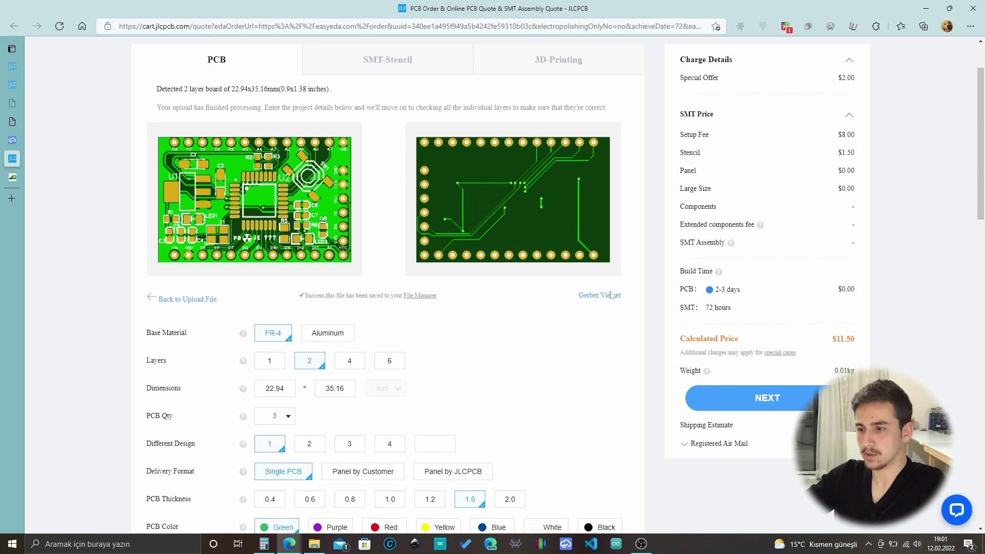
scroll(405, 315, down, 2)
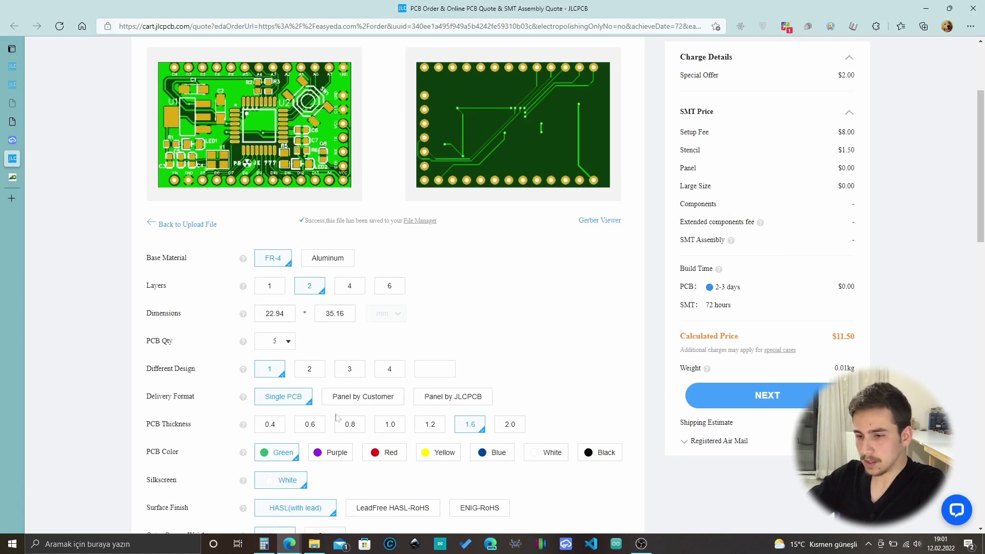
Set the PCB colour to Blue and list the shipping methods to Turkey.
click(498, 451)
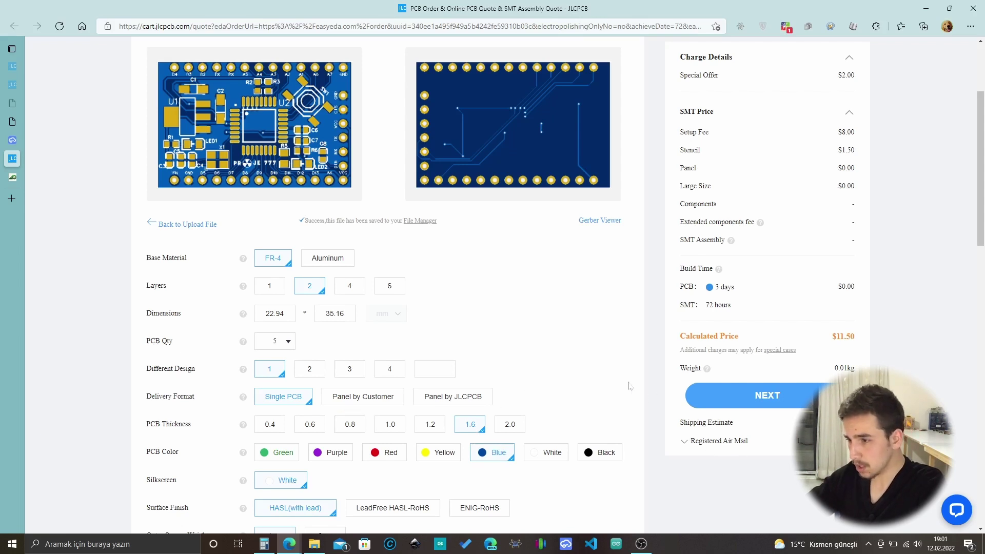
click(716, 440)
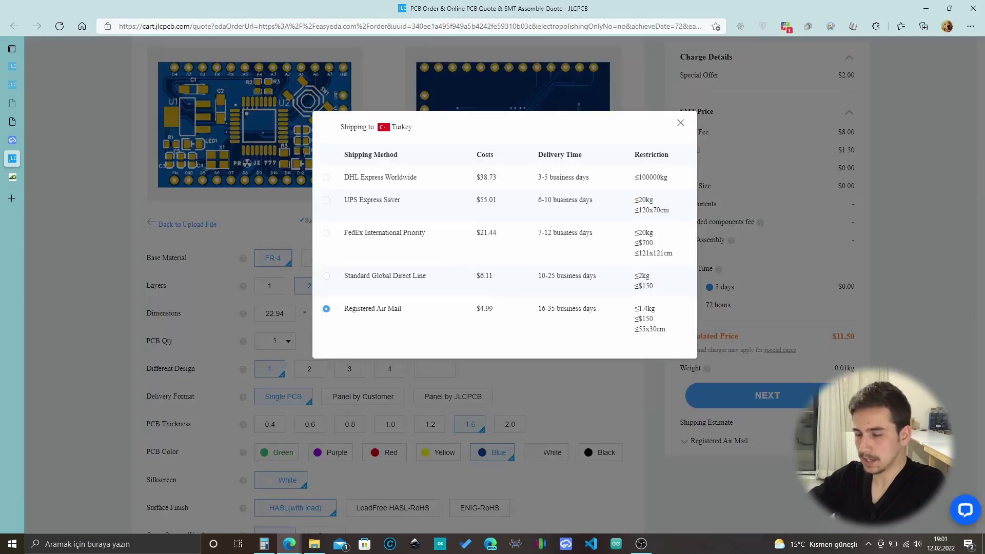
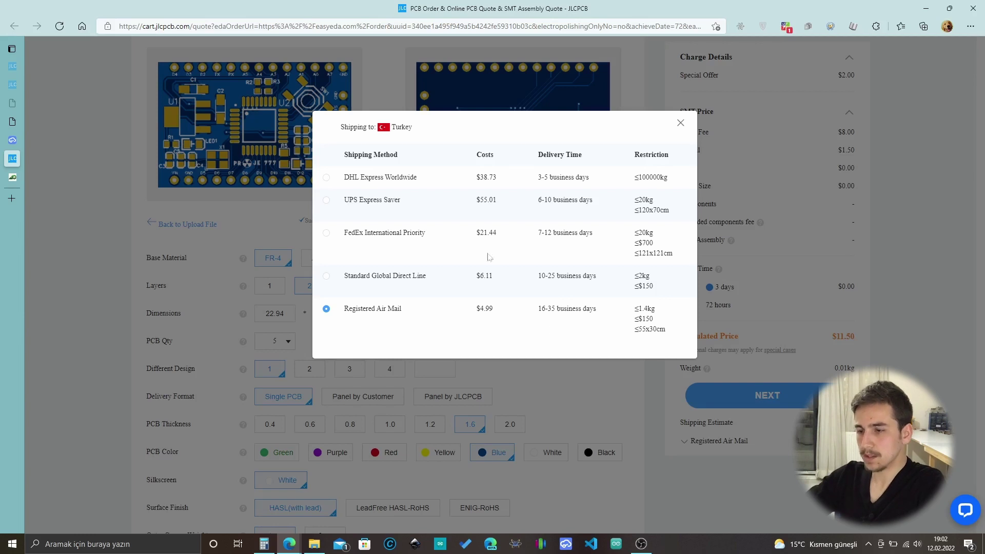
Close the shipping list and confirm top-side SMT assembly with tooling holes added by JLCPCB.
click(680, 123)
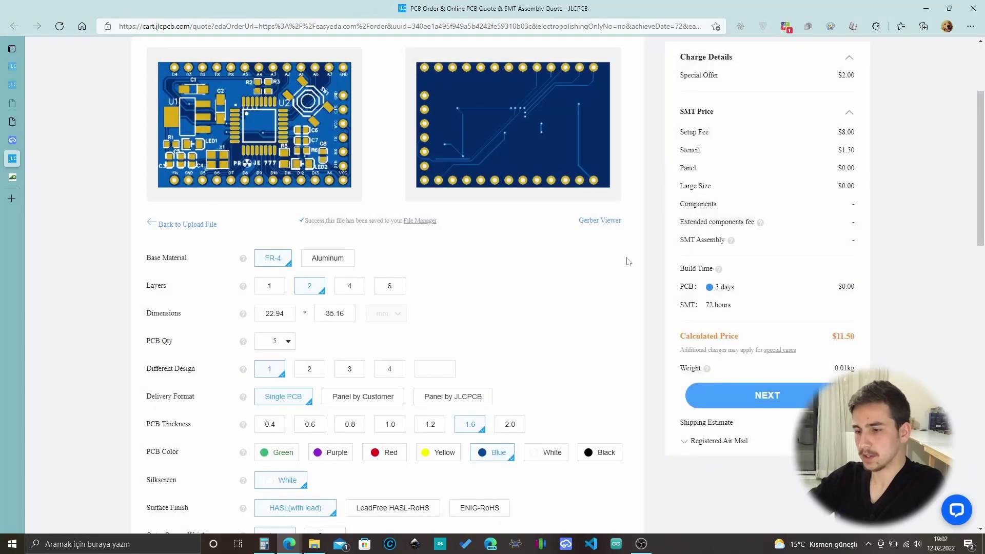
scroll(627, 277, down, 8)
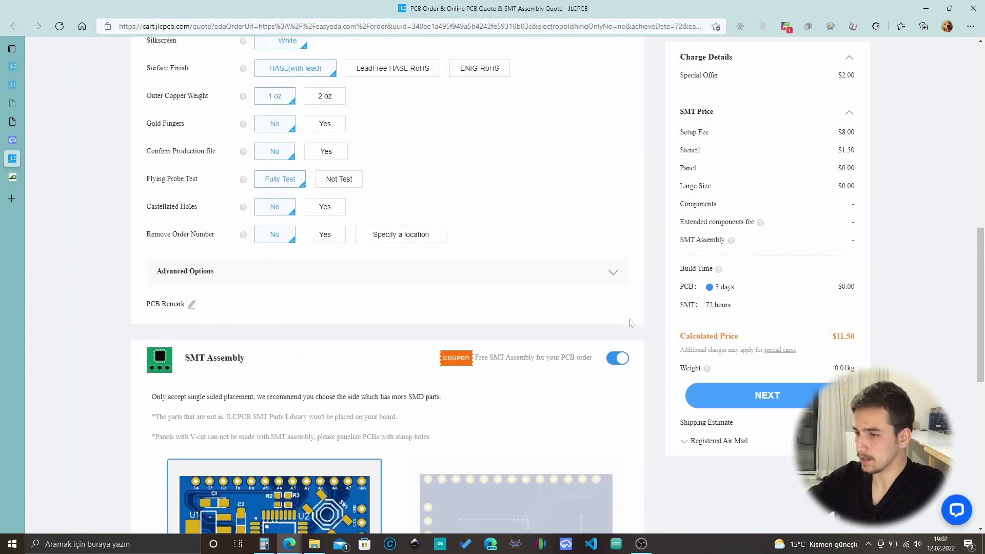
scroll(631, 322, down, 8)
scroll(447, 314, up, 4)
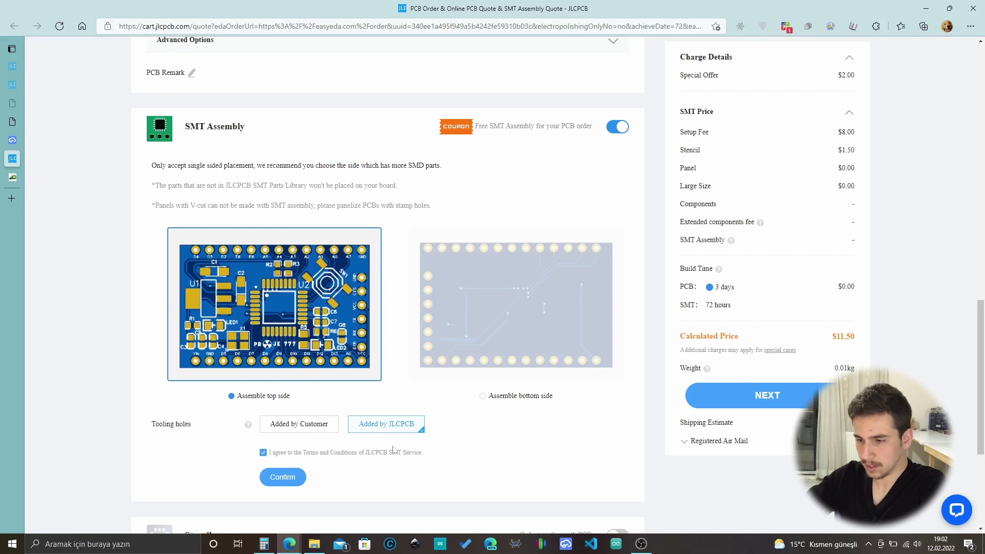
scroll(408, 492, down, 3)
click(283, 329)
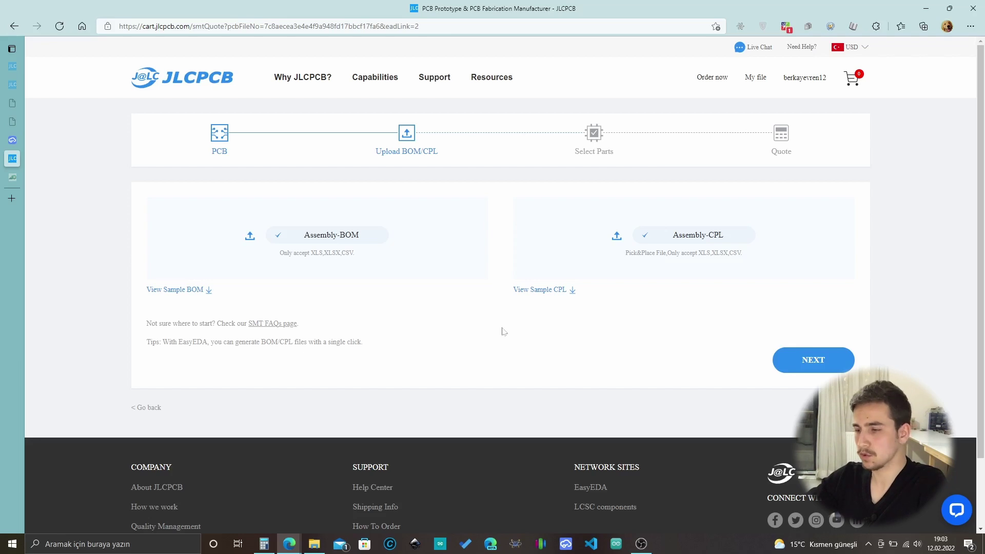
Accept the uploaded BOM/CPL, deselect U2 (ATMEGA328P-AU), and continue to the placement review.
click(822, 360)
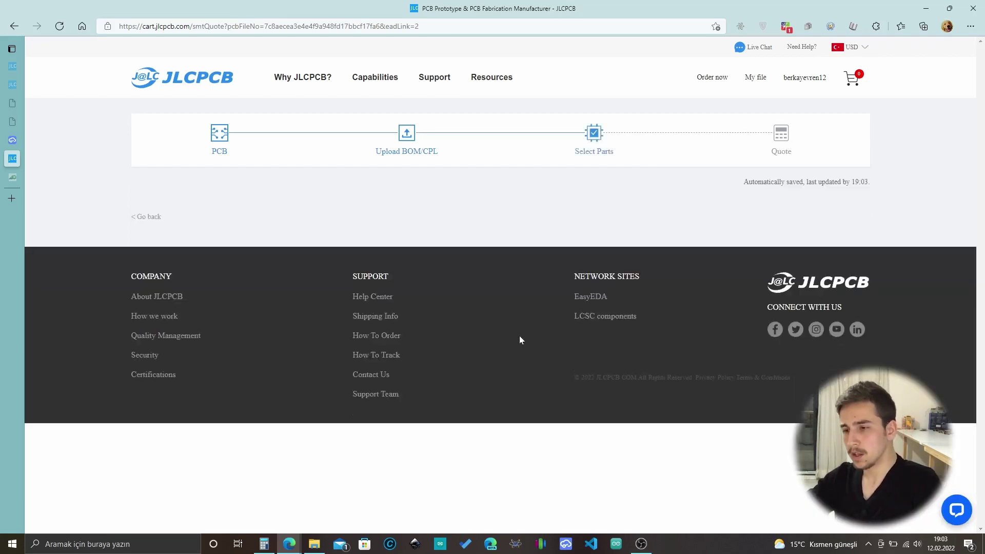
scroll(516, 334, down, 1)
scroll(515, 334, down, 2)
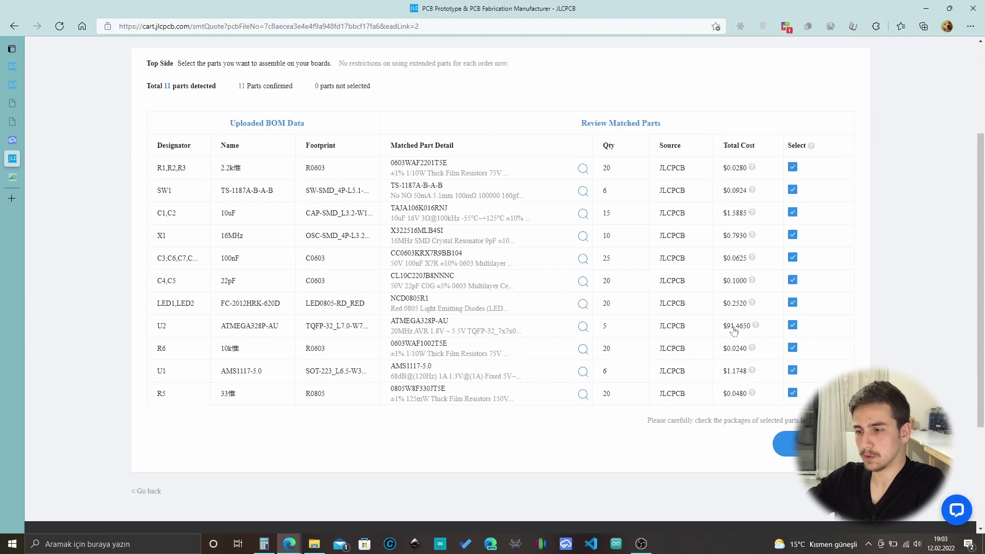
click(792, 326)
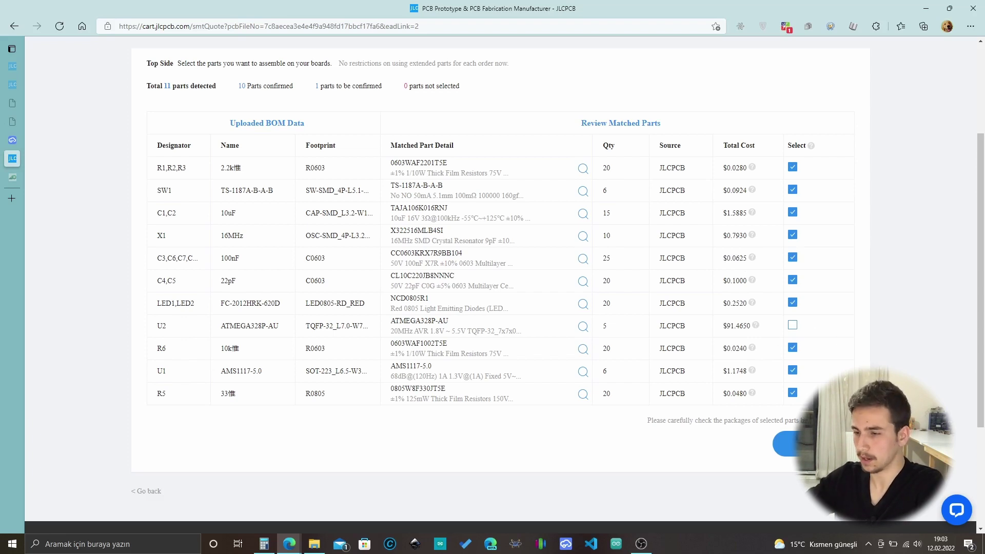
click(813, 443)
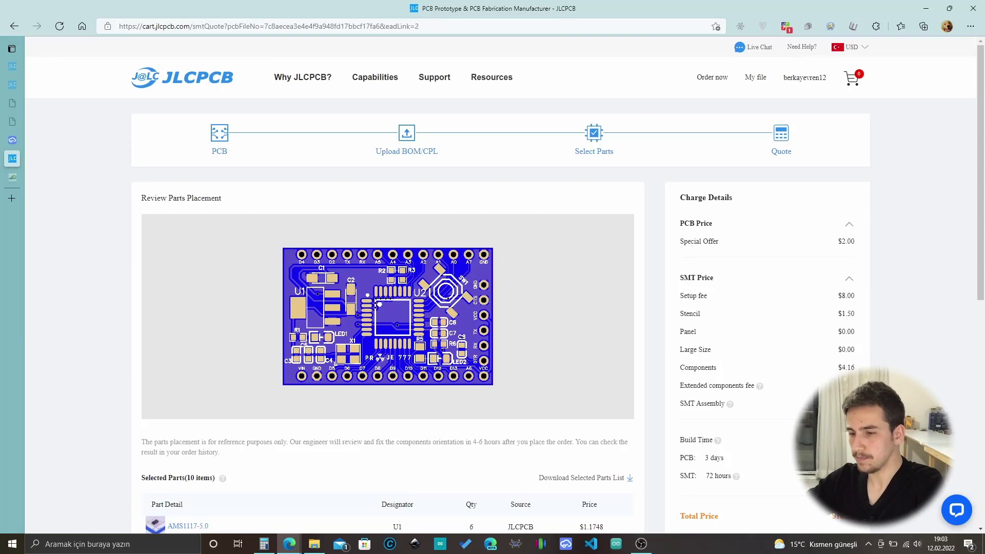
Check the $16.21 total and save the PCB plus SMT assembly order to the cart.
scroll(772, 435, down, 4)
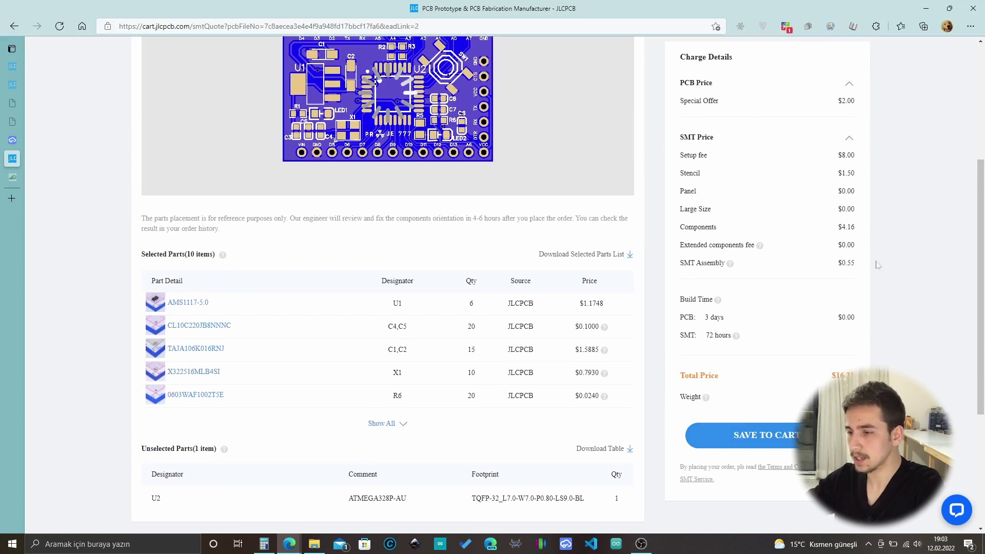
drag(844, 376, 831, 375)
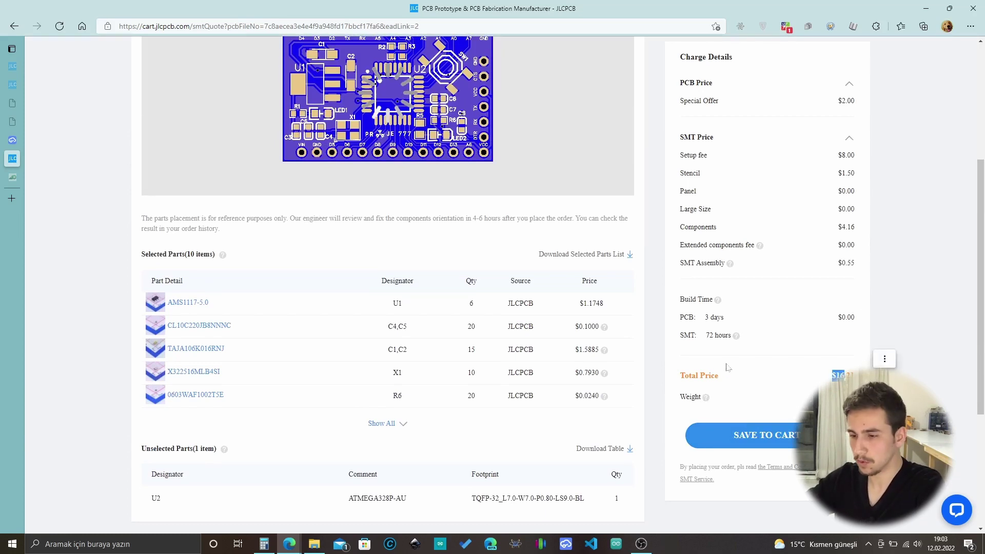
click(556, 413)
scroll(565, 431, down, 1)
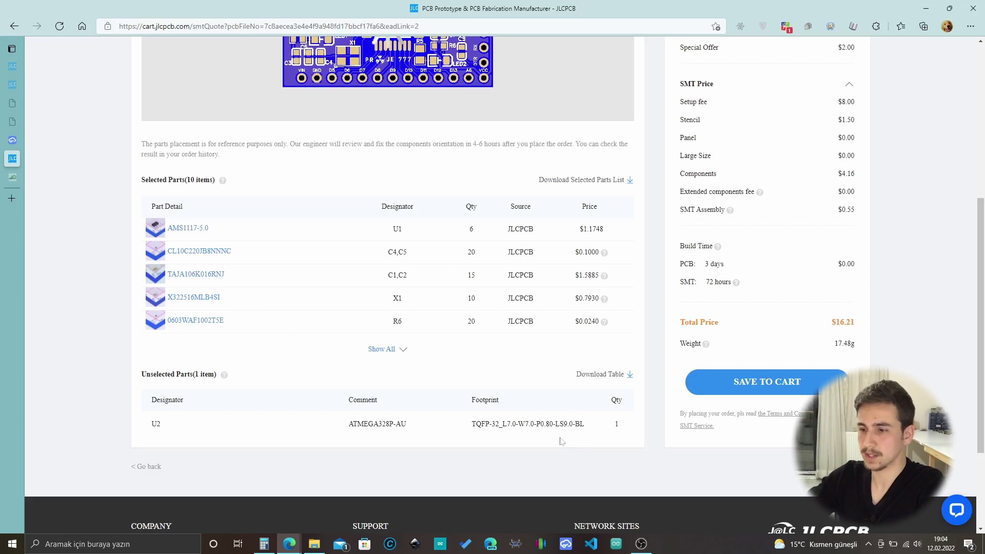
scroll(495, 435, up, 3)
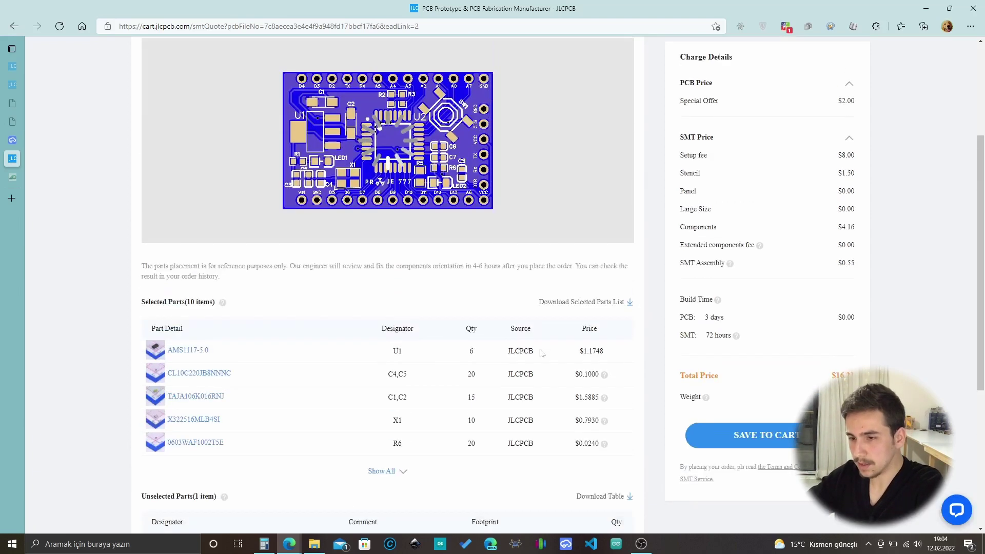
click(690, 435)
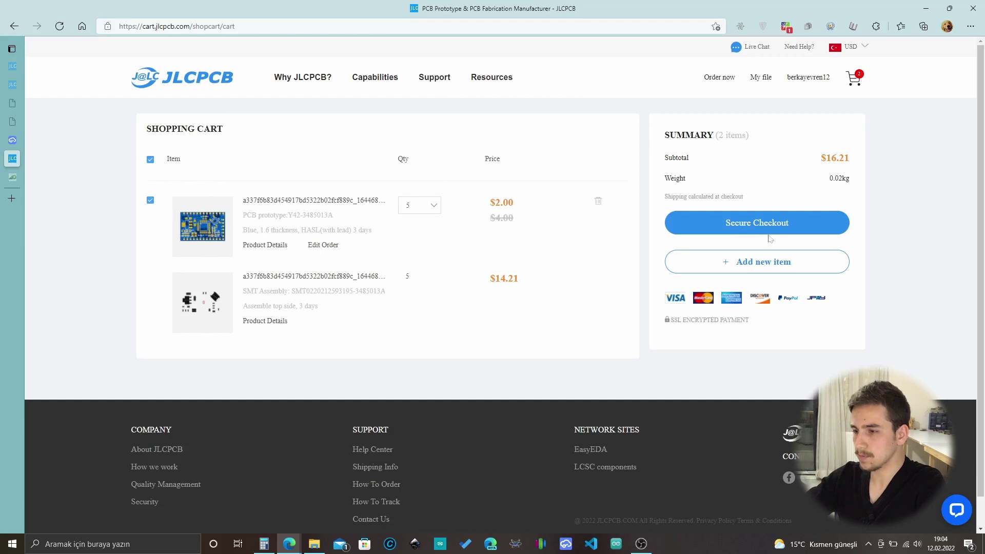
Start checkout and compare UPS, FedEx, Registered Air Mail and Standard Global Direct Line shipping costs.
click(779, 224)
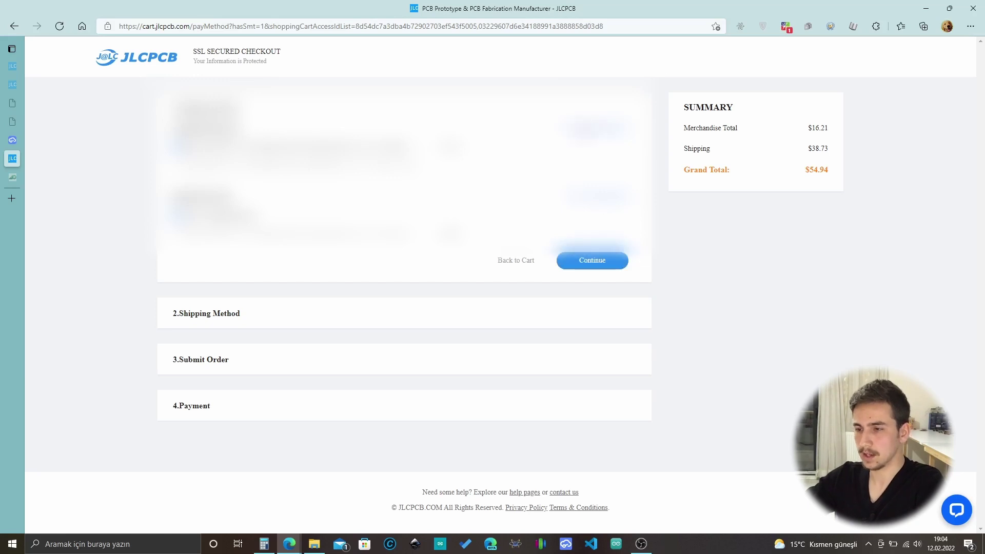
click(609, 264)
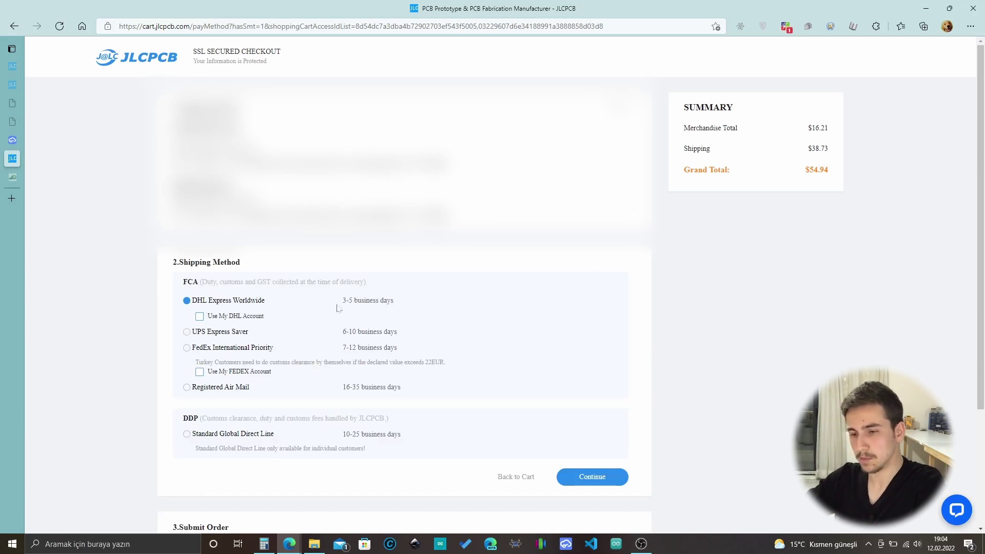
click(213, 333)
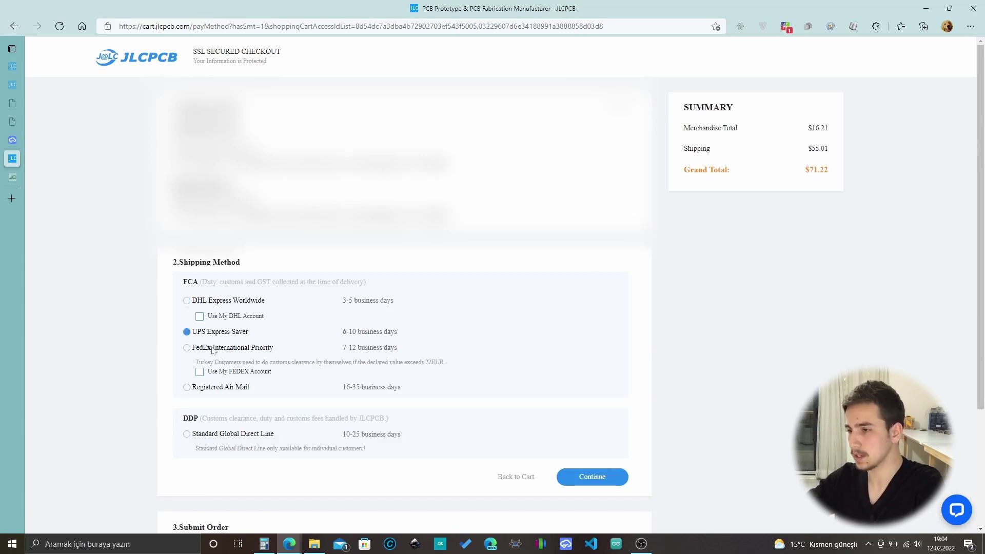
click(212, 349)
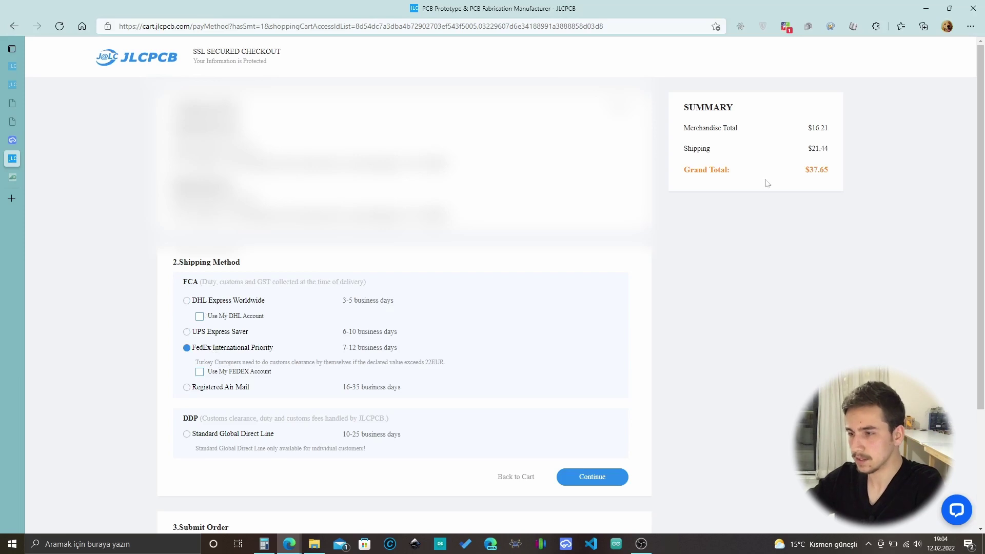
click(230, 392)
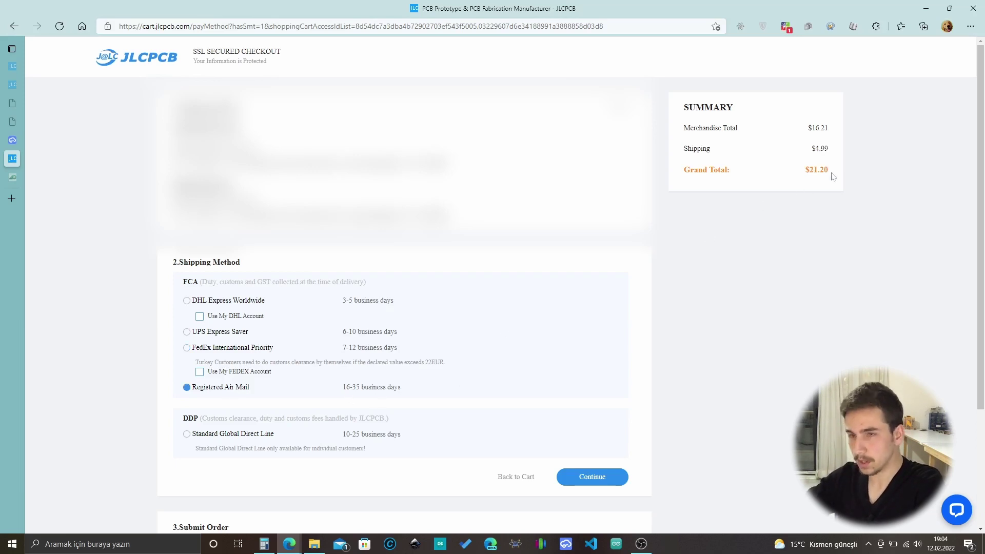
click(254, 436)
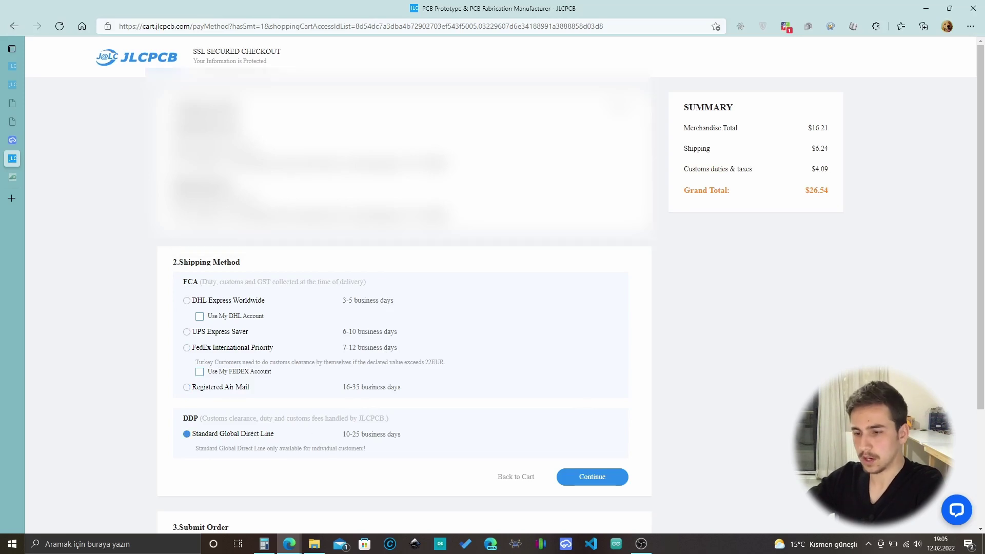
Review the DDP customs note, the $4.09 customs duties and the 10-25 business-day estimate.
double_click(377, 418)
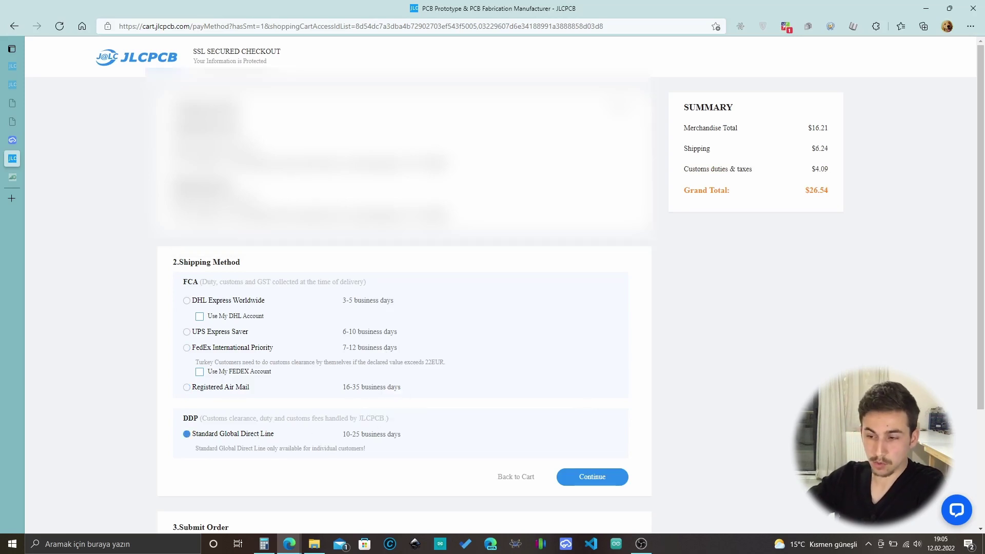
drag(382, 418, 275, 417)
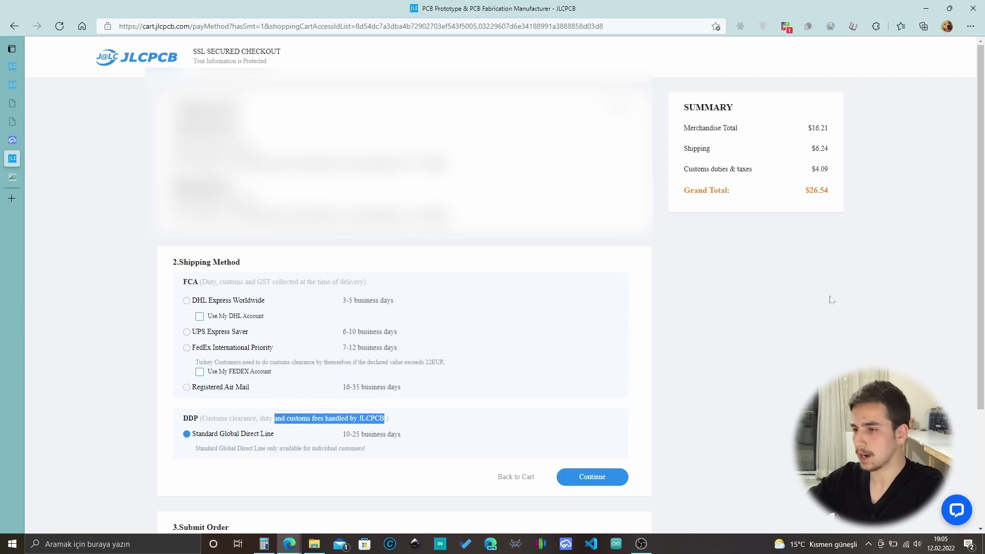
click(833, 230)
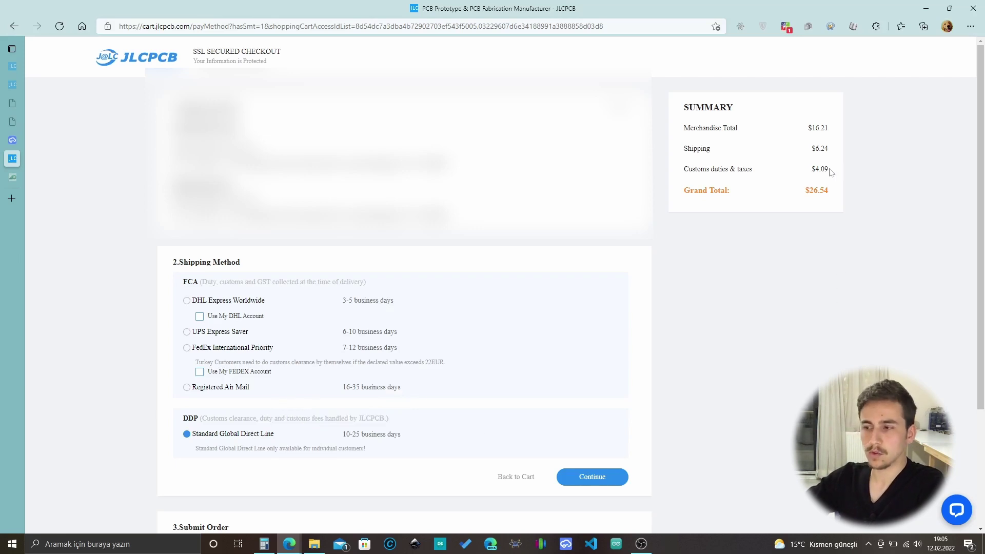
double_click(829, 170)
click(837, 214)
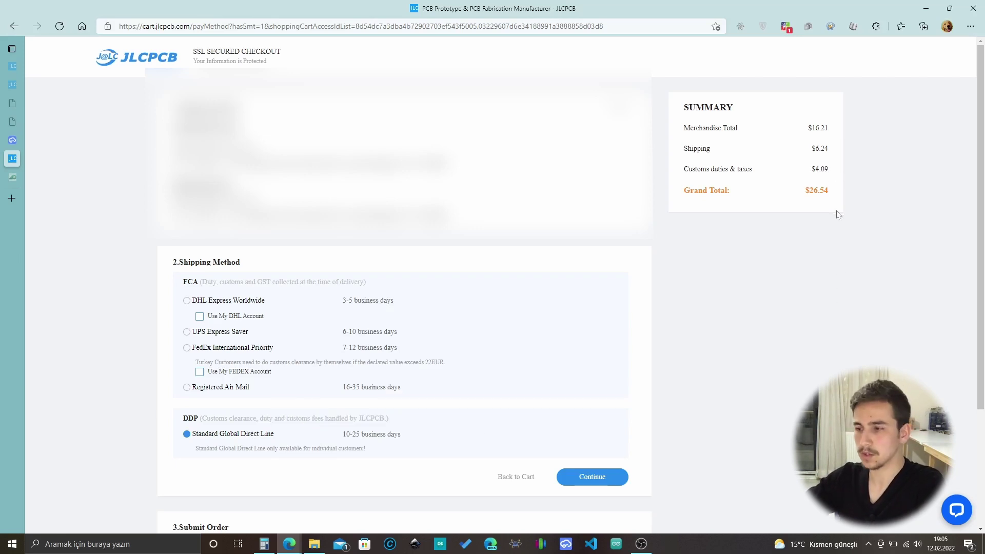
double_click(819, 169)
click(798, 249)
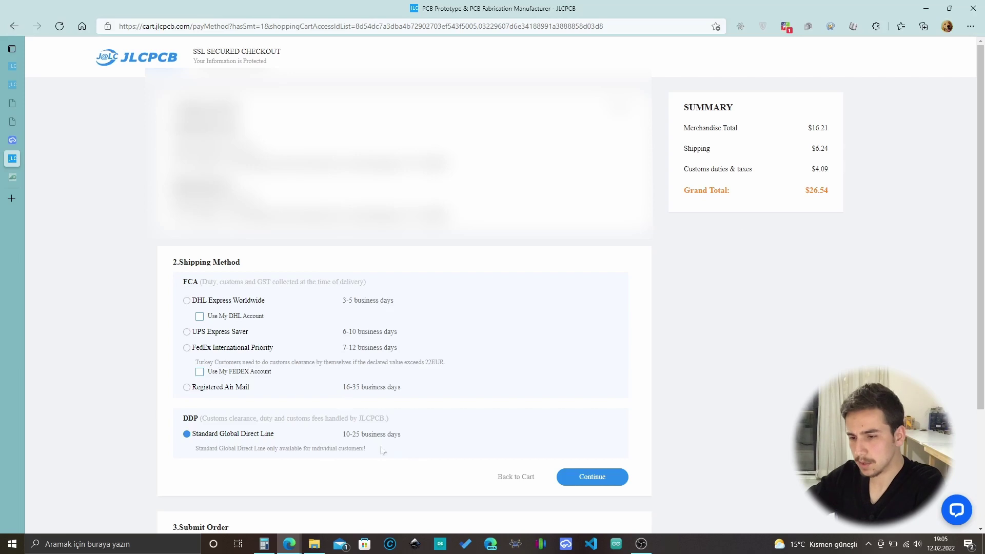
drag(346, 435, 368, 434)
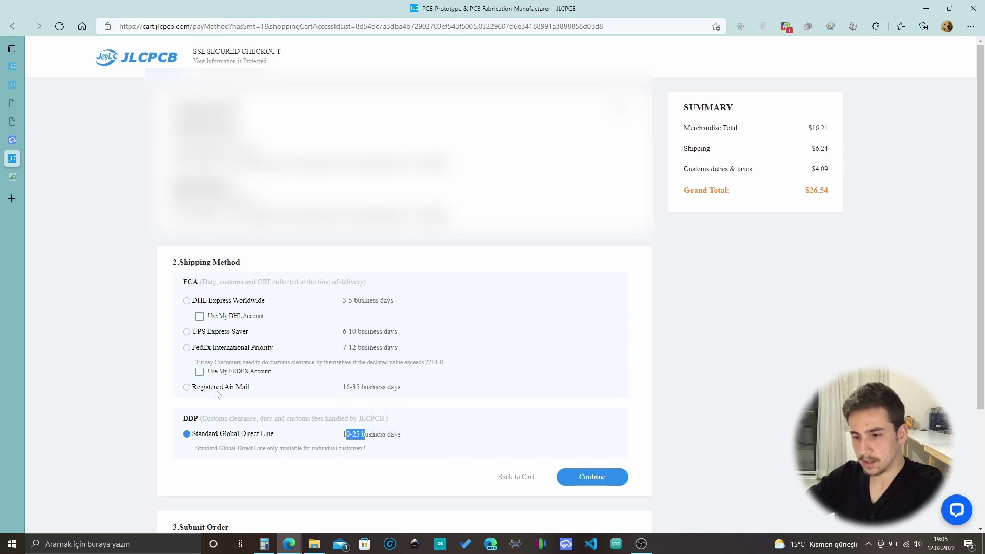
Settle on Registered Air Mail shipping and continue to order submission.
click(223, 388)
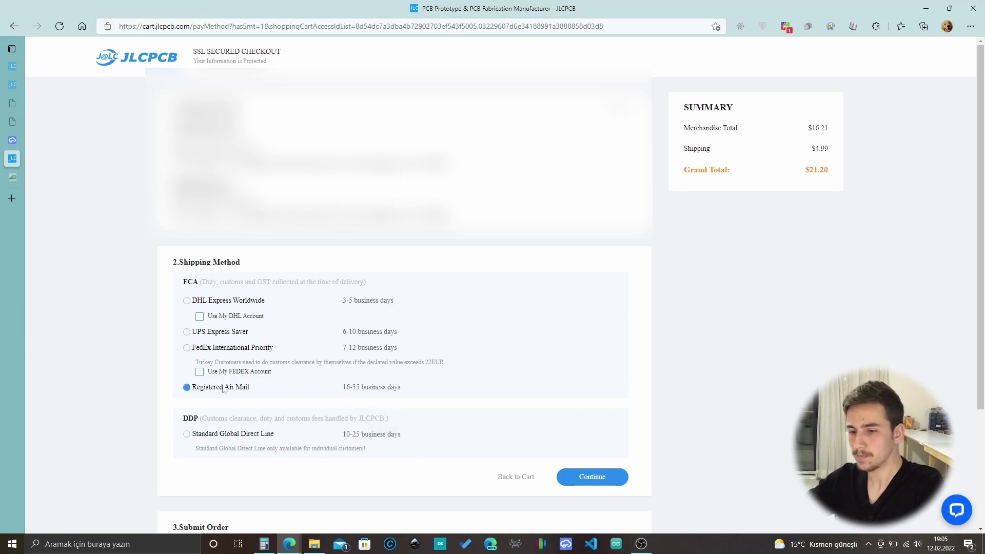
click(231, 435)
click(239, 390)
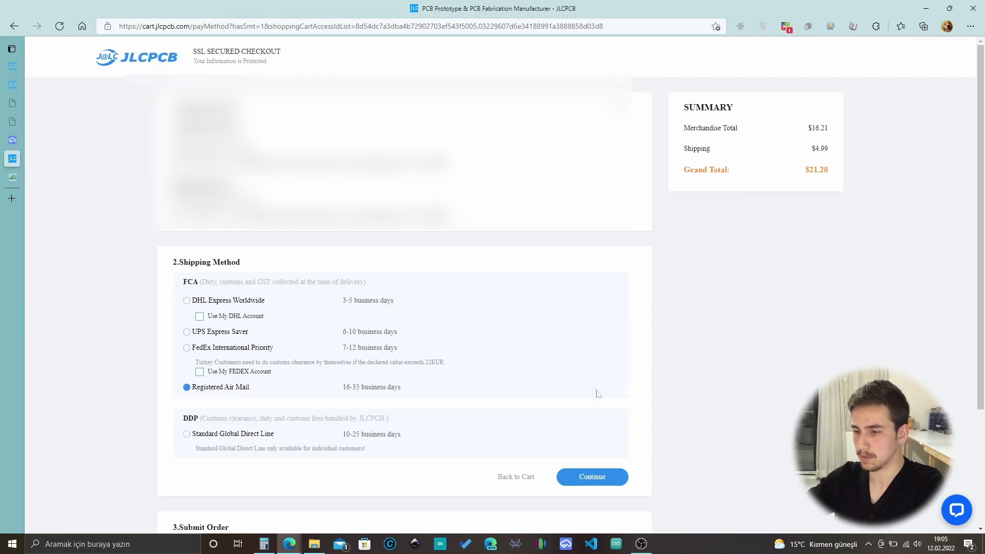
scroll(593, 395, down, 3)
click(593, 327)
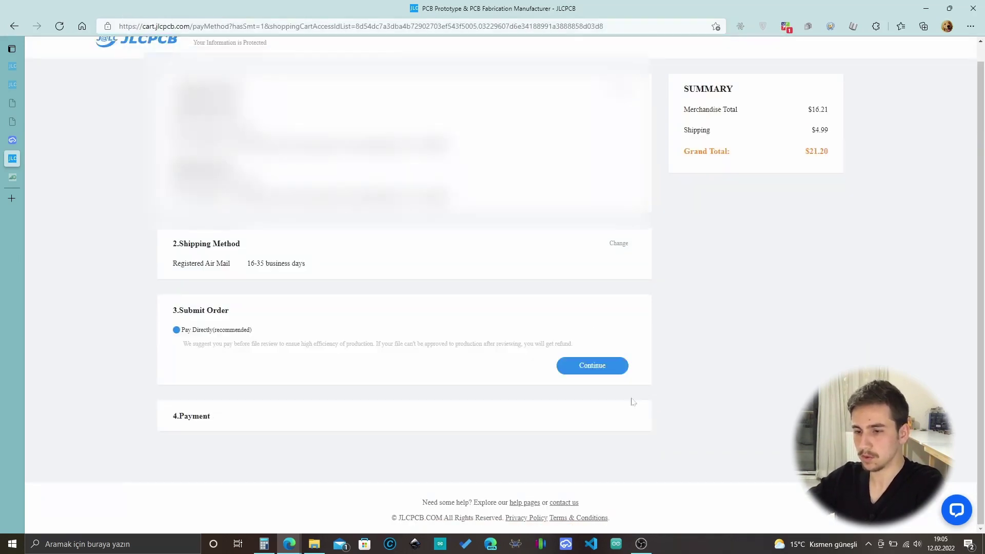
Submit the order and apply the $9.00 SMT Special Offer coupon on the payment page.
click(594, 371)
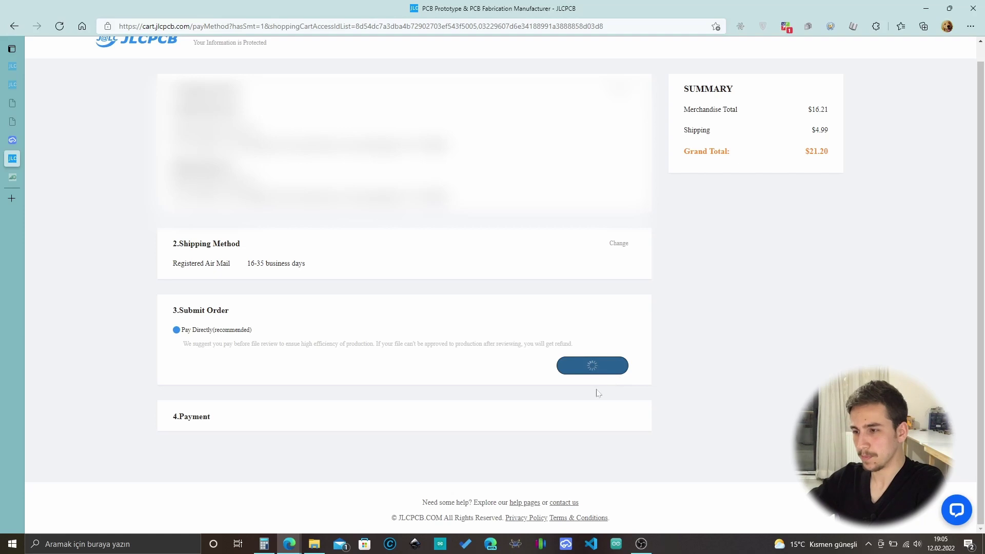
scroll(578, 400, down, 3)
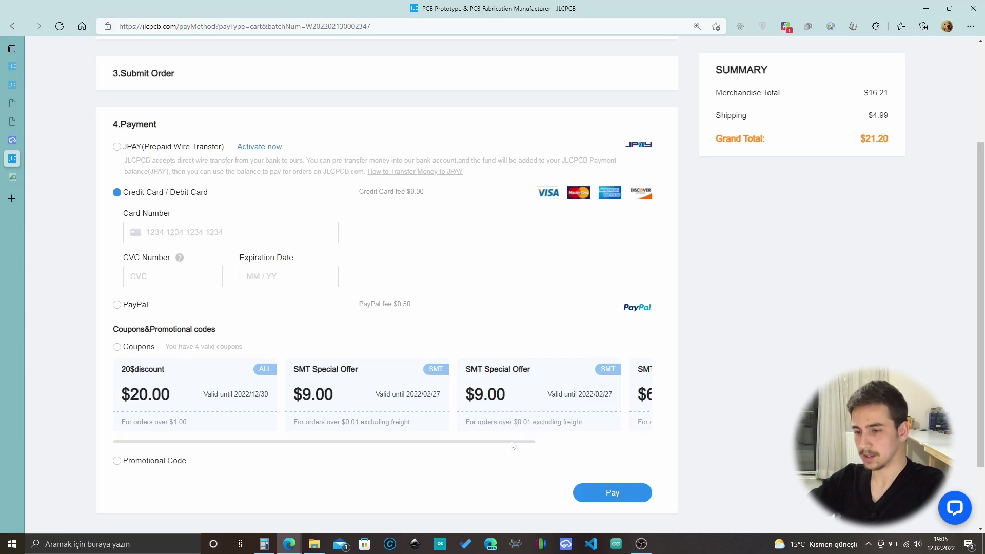
drag(513, 444, 614, 464)
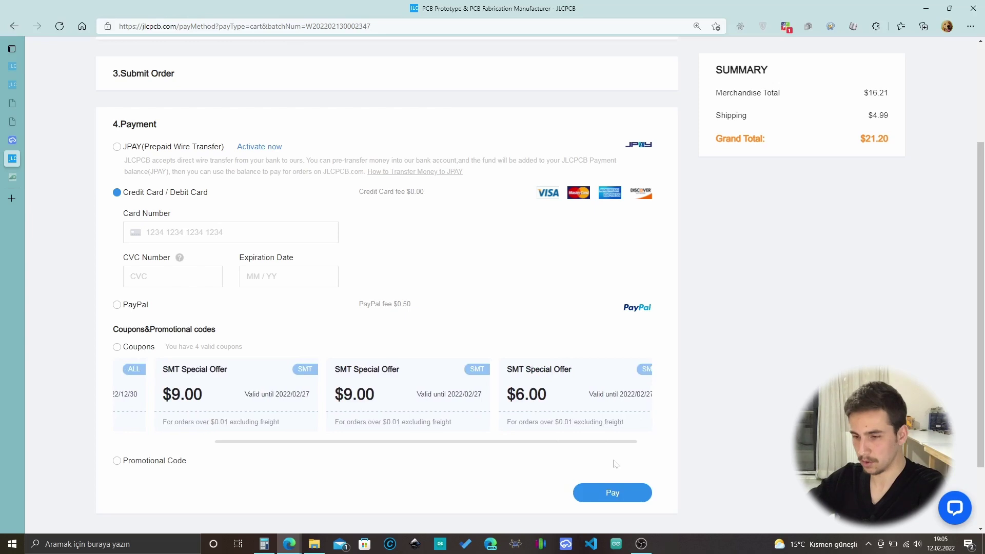
click(269, 413)
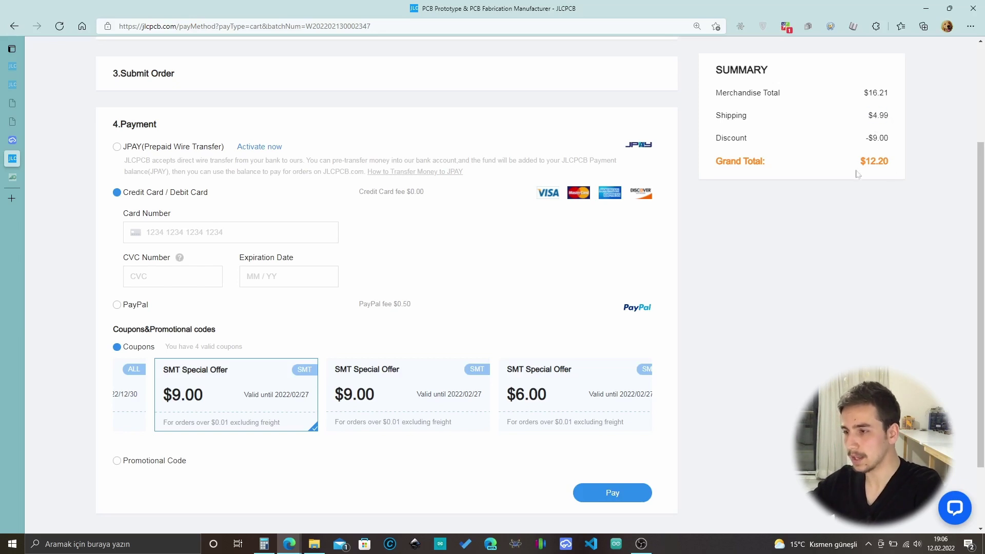
Check the reduced $12.20 grand total.
drag(861, 161, 892, 162)
click(891, 163)
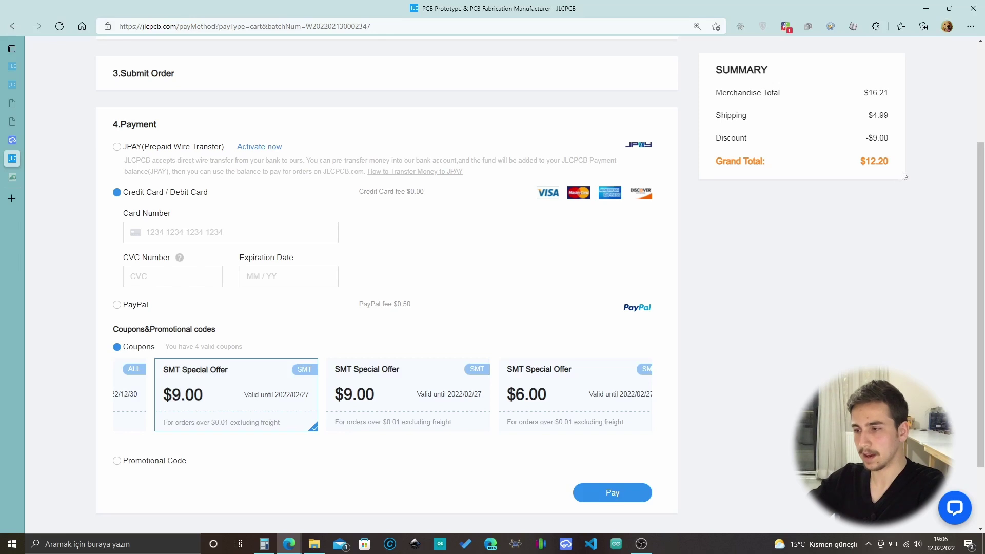
drag(888, 166, 867, 167)
click(861, 224)
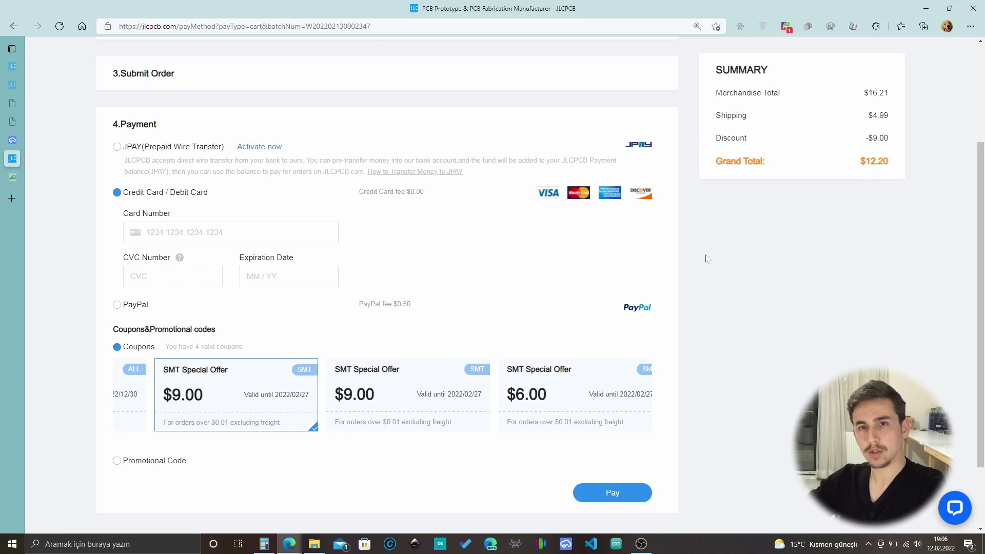
Back in EasyEDA, open Panelize Et... from Araçlar and choose V-CUT.
click(9, 143)
scroll(468, 289, down, 4)
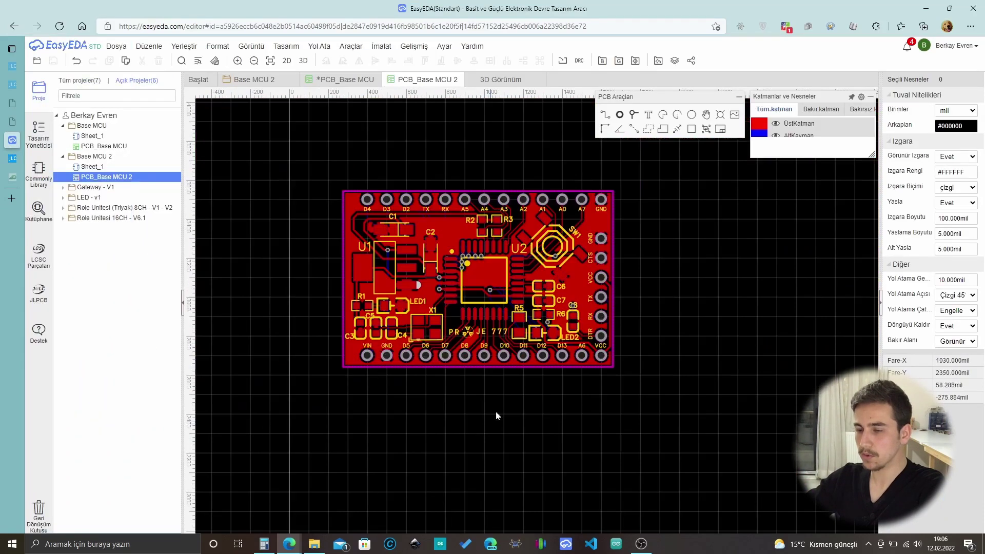
scroll(415, 173, up, 1)
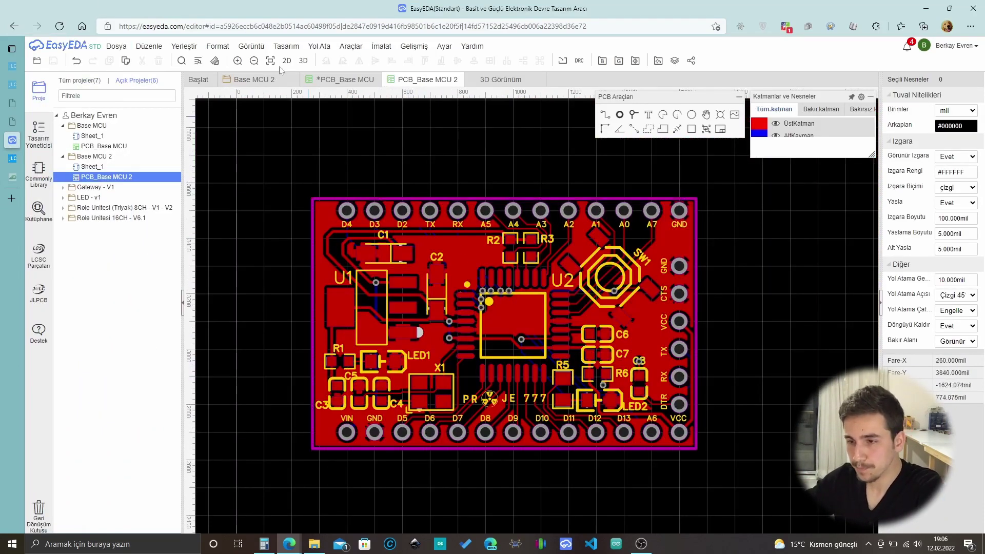
click(264, 49)
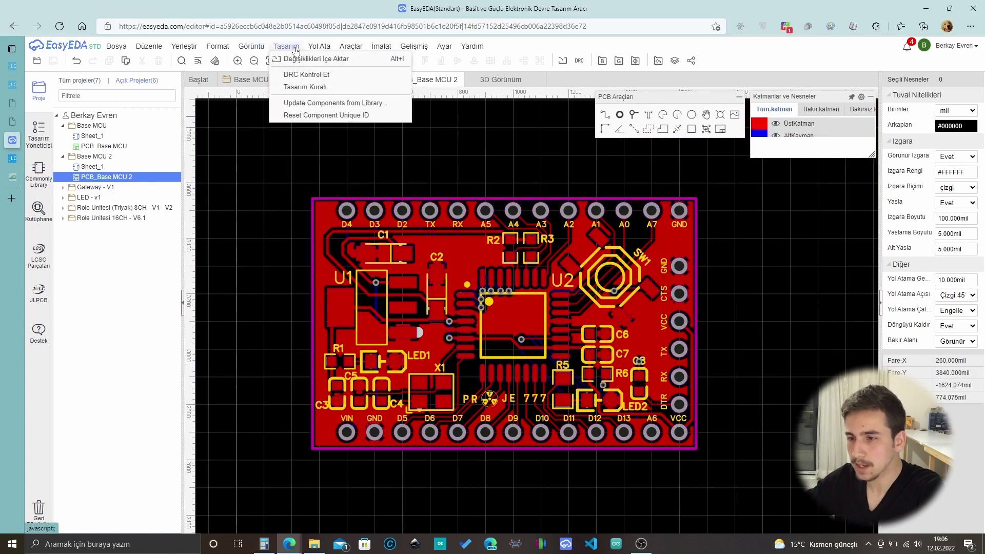
mouse_move(346, 54)
click(373, 152)
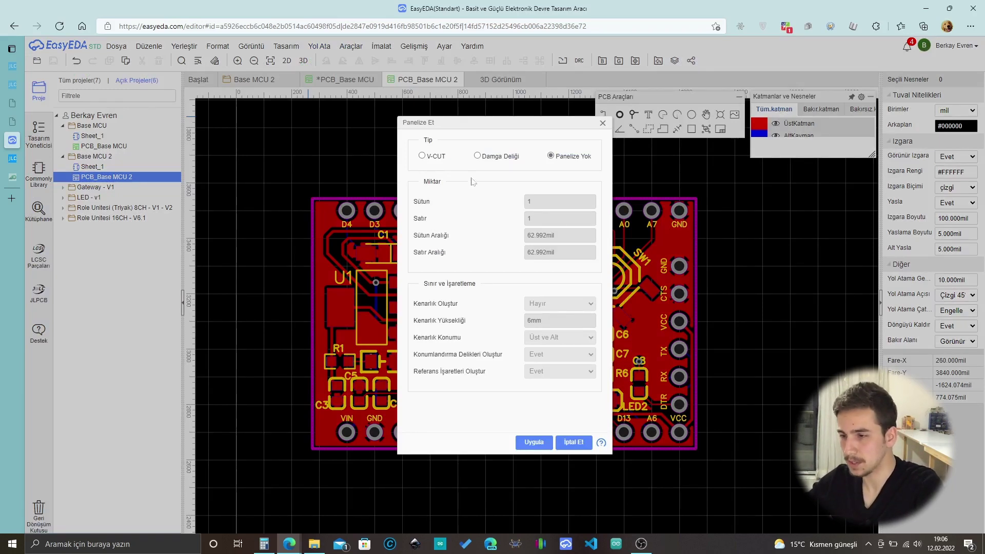
click(422, 155)
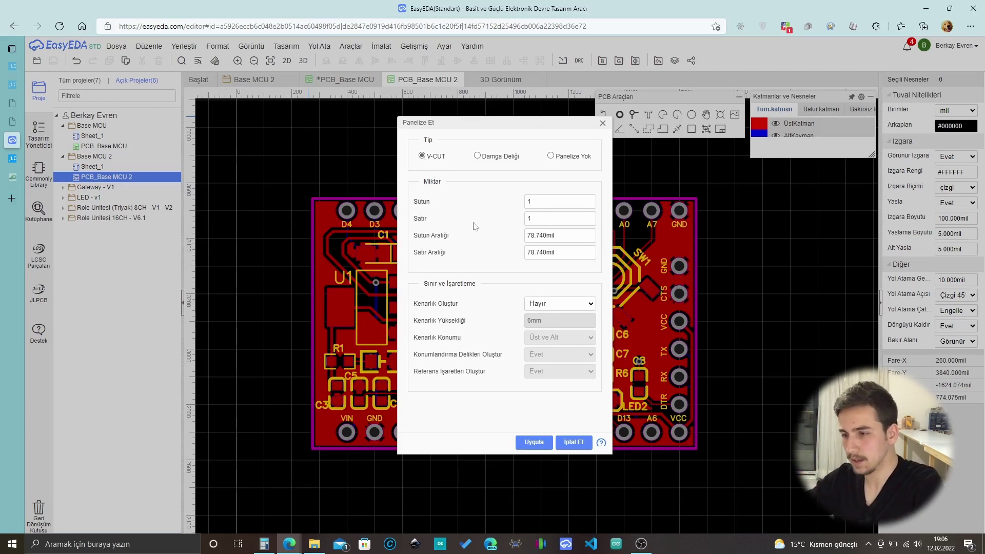
Set 2 columns and 4 rows, converting 100mm to mil, and apply the panelization.
double_click(538, 201)
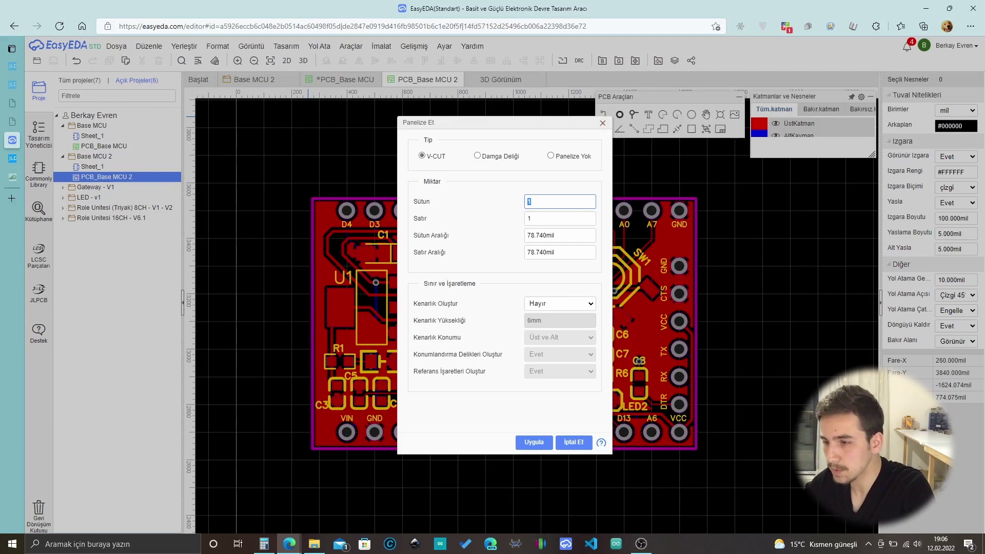
click(17, 177)
text(100mm )
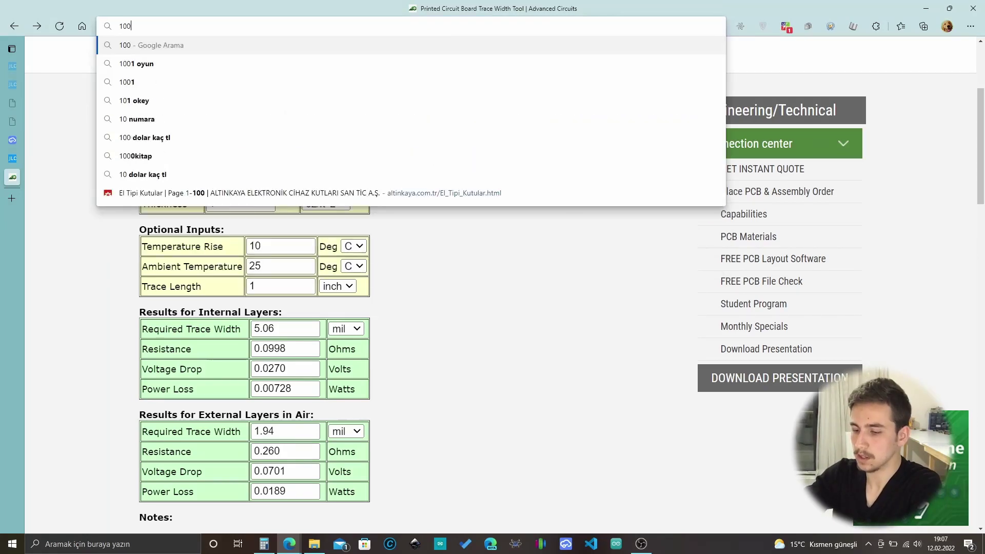
text(to mil)
key(Return)
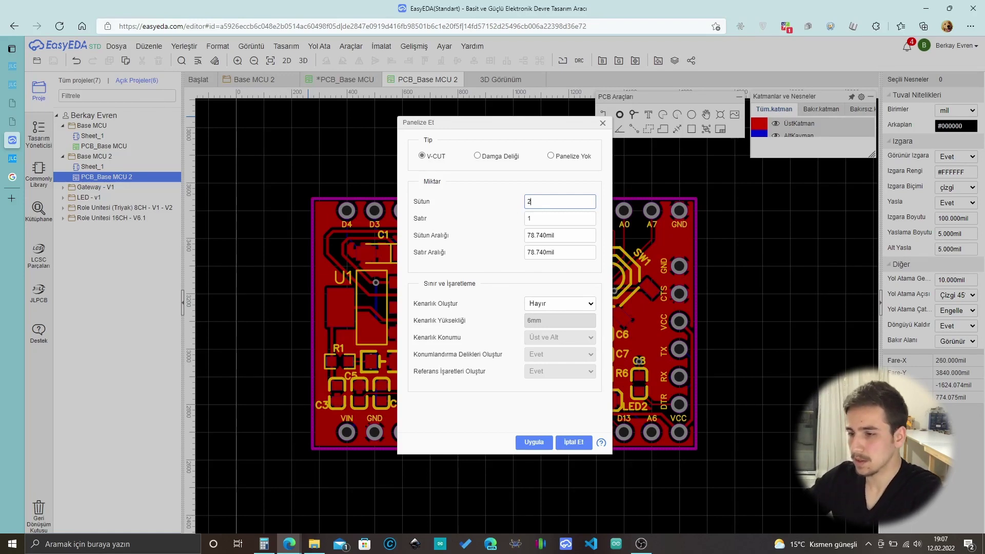
key(Tab)
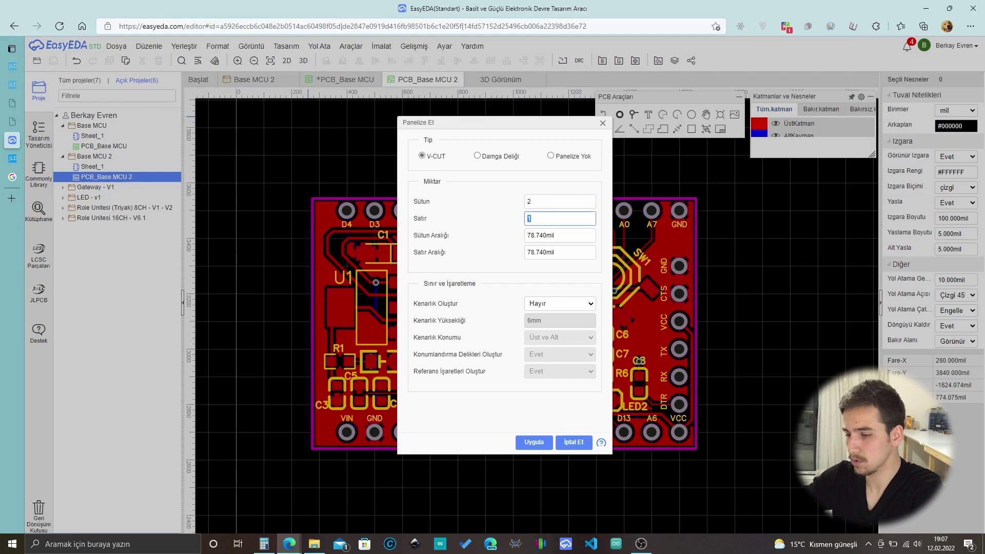
click(534, 442)
Inspect the 2×4 V-cut panel, then choose One-click Order PCB/SMT from the İmalat menu.
scroll(590, 216, down, 4)
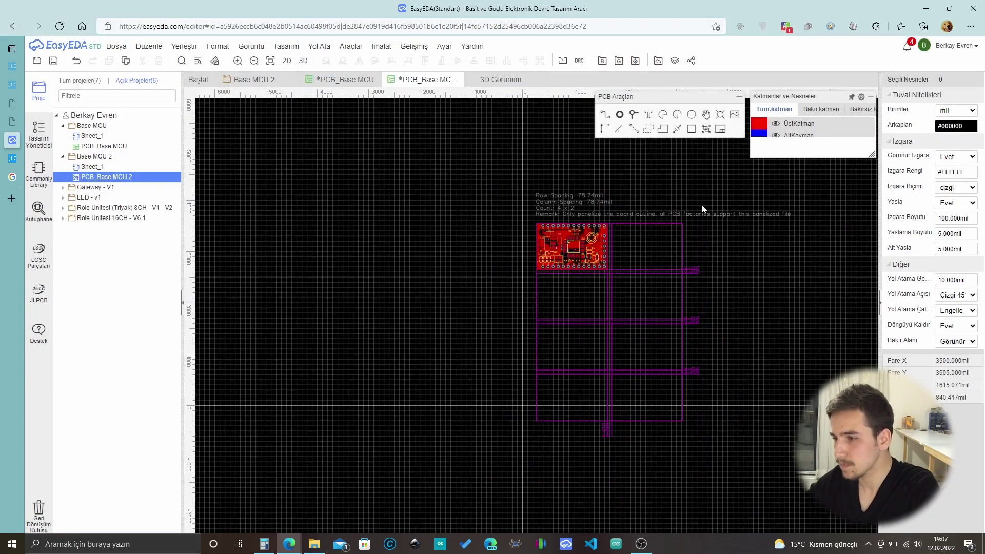
scroll(758, 205, up, 3)
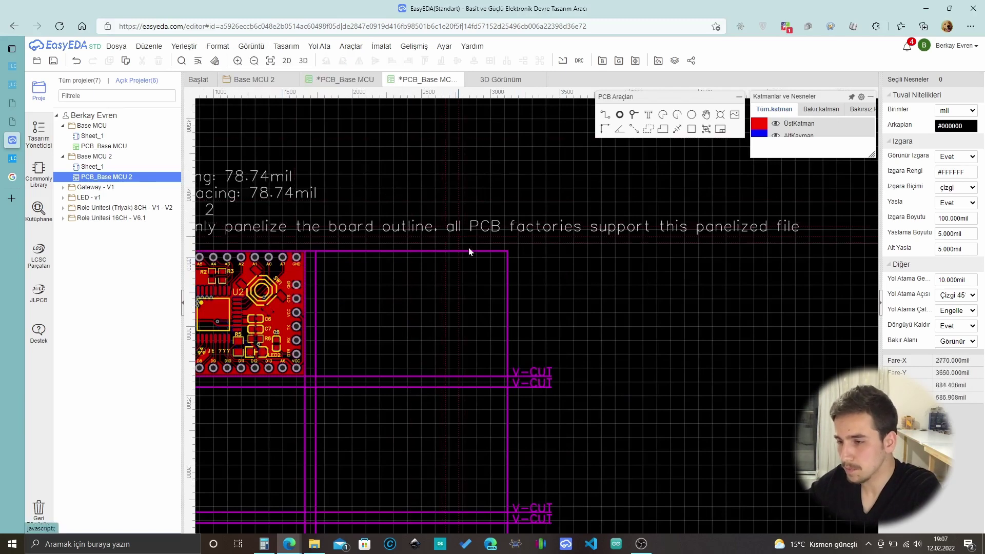
scroll(526, 218, up, 5)
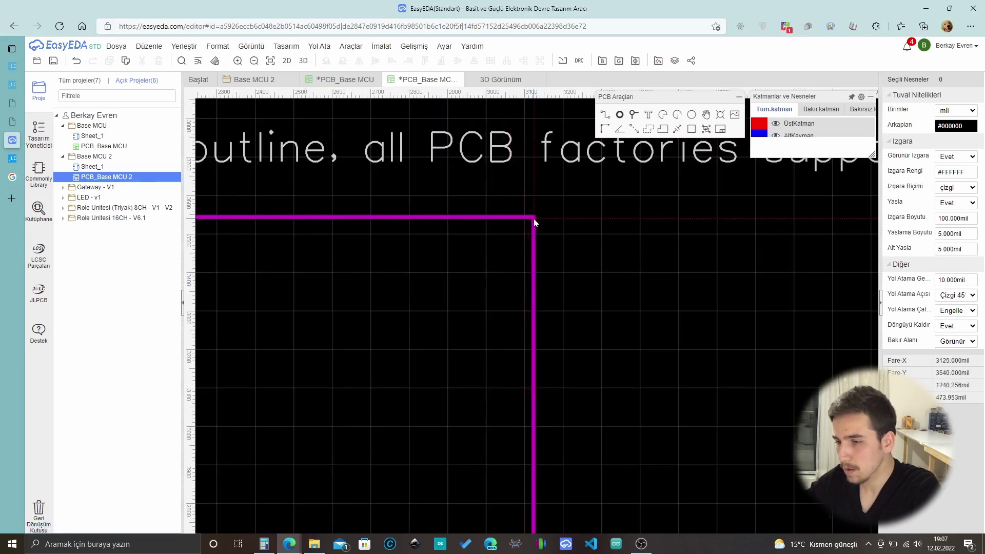
click(533, 219)
scroll(534, 406, down, 4)
scroll(543, 464, up, 5)
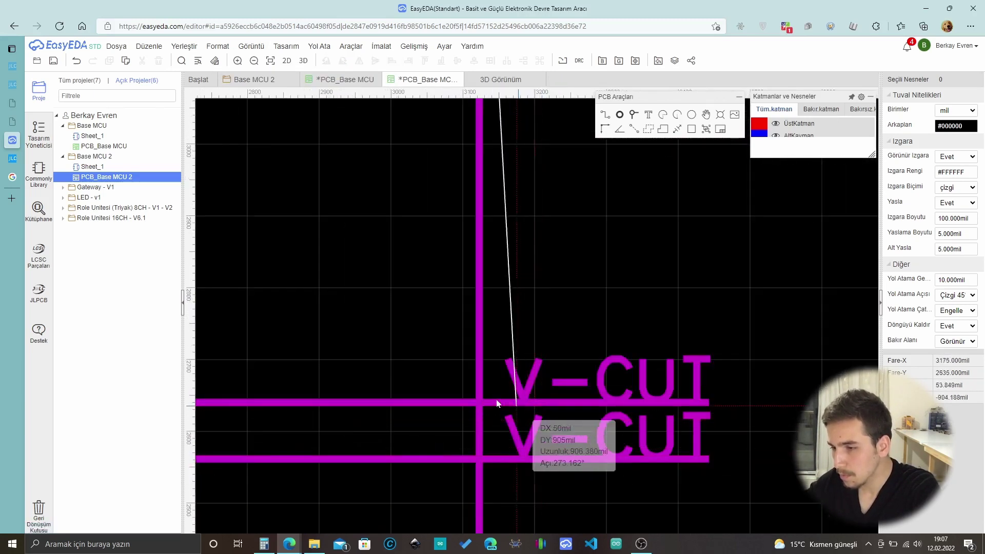
scroll(497, 402, down, 5)
scroll(493, 458, up, 6)
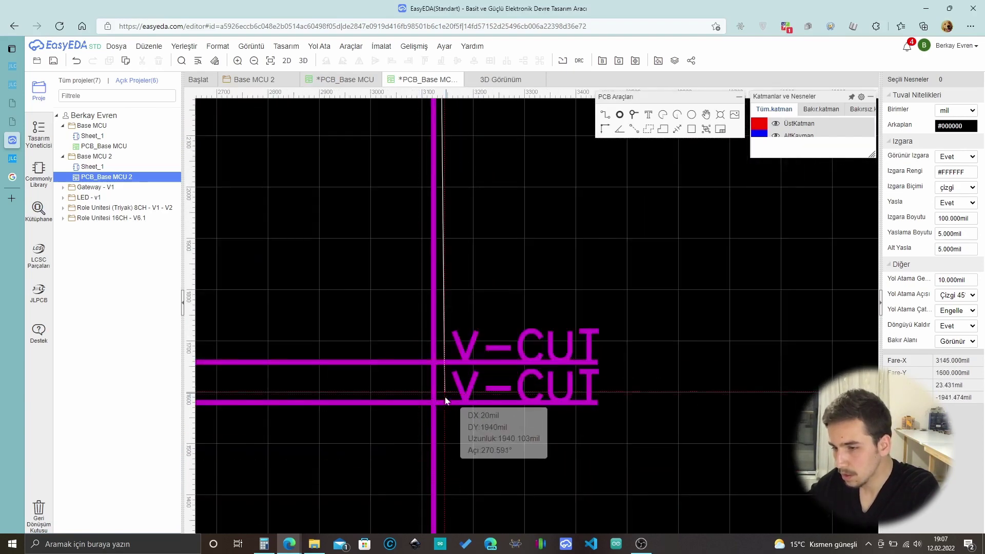
scroll(444, 477, down, 4)
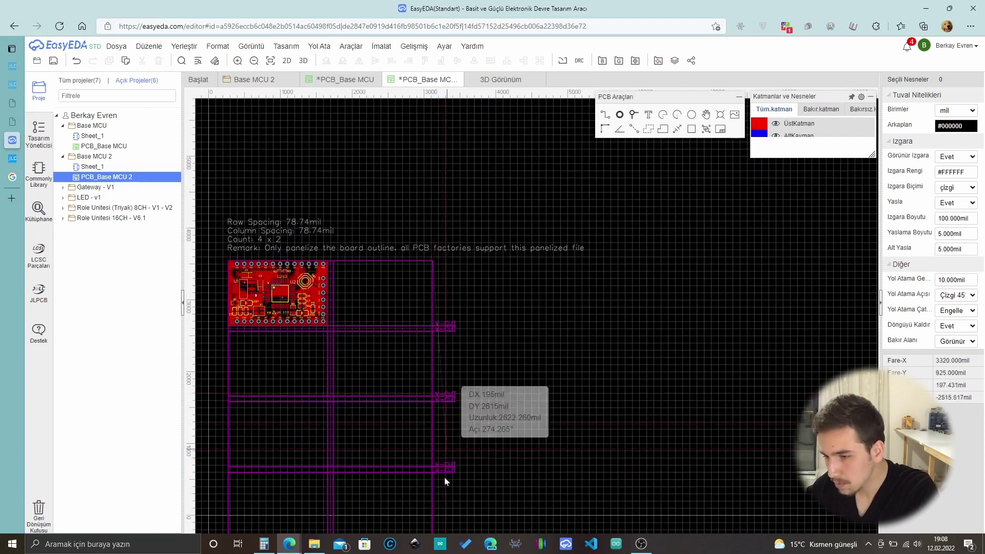
scroll(430, 463, up, 3)
scroll(336, 363, up, 2)
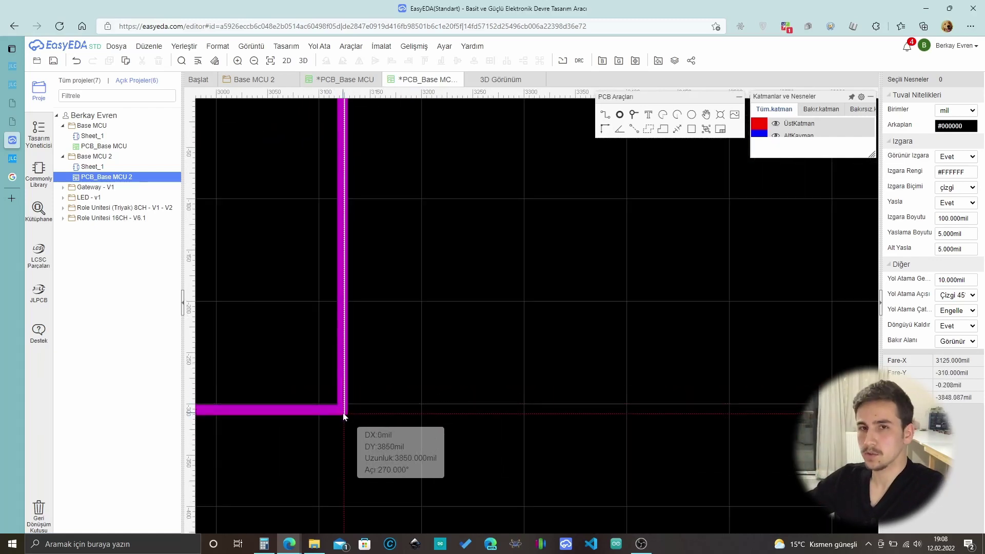
scroll(403, 476, down, 5)
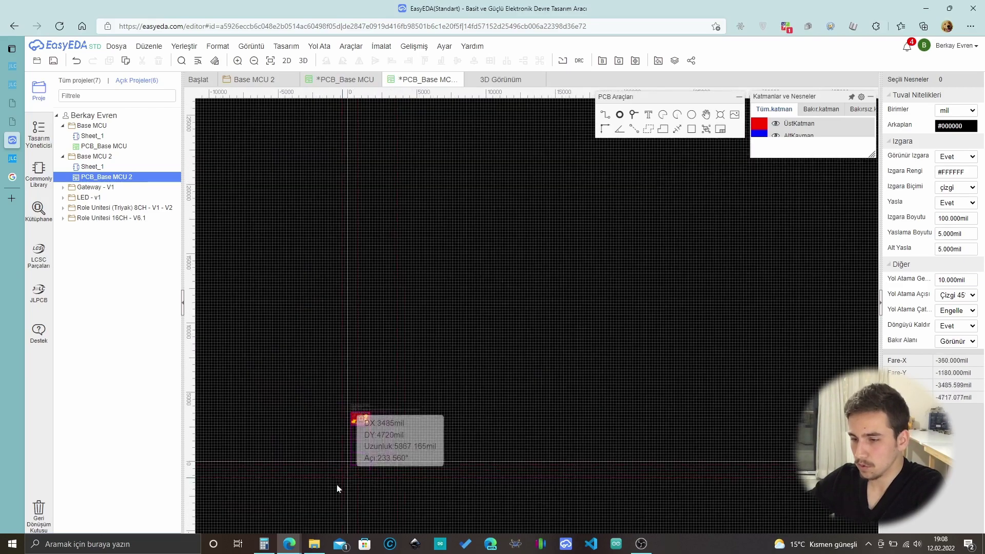
scroll(344, 411, up, 3)
scroll(518, 359, down, 2)
scroll(576, 372, up, 2)
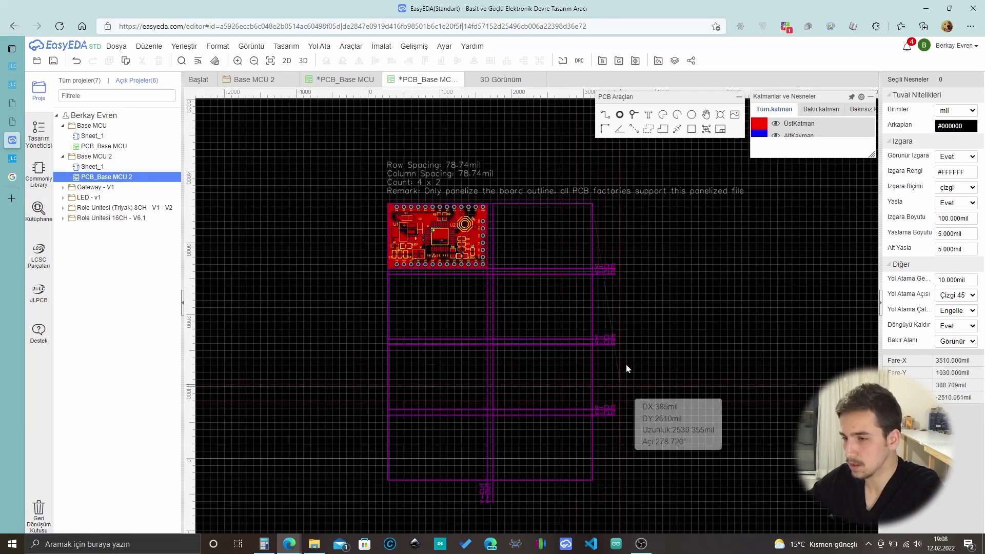
scroll(590, 313, down, 2)
scroll(545, 297, up, 3)
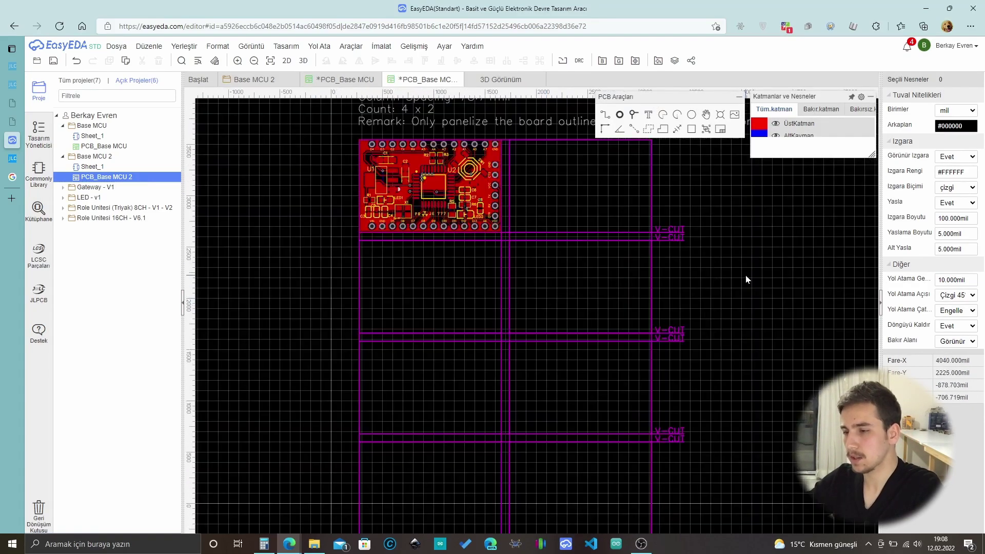
scroll(730, 282, down, 2)
scroll(702, 257, up, 3)
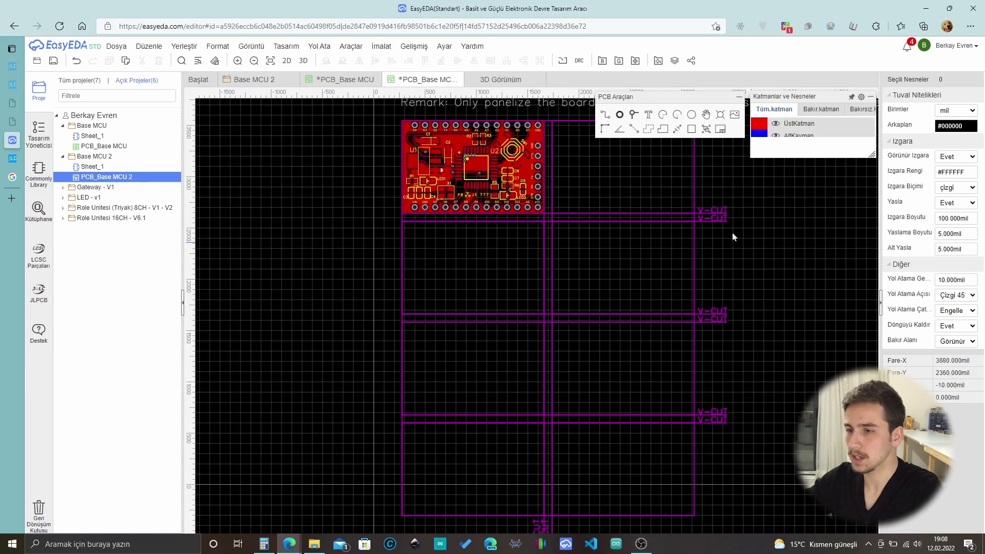
click(381, 45)
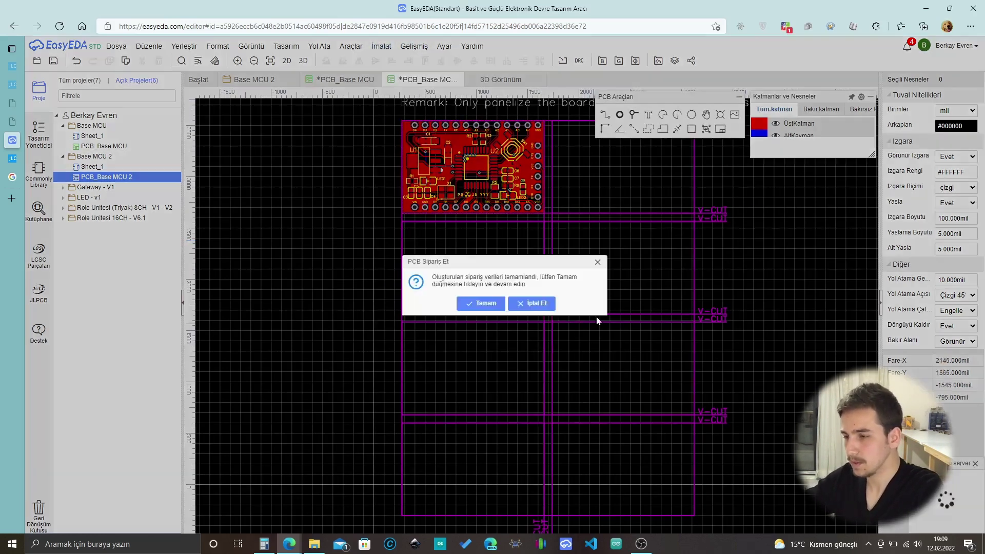
Confirm with Tamam to send the panel to JLCPCB, then view it in the Gerber Viewer.
click(476, 305)
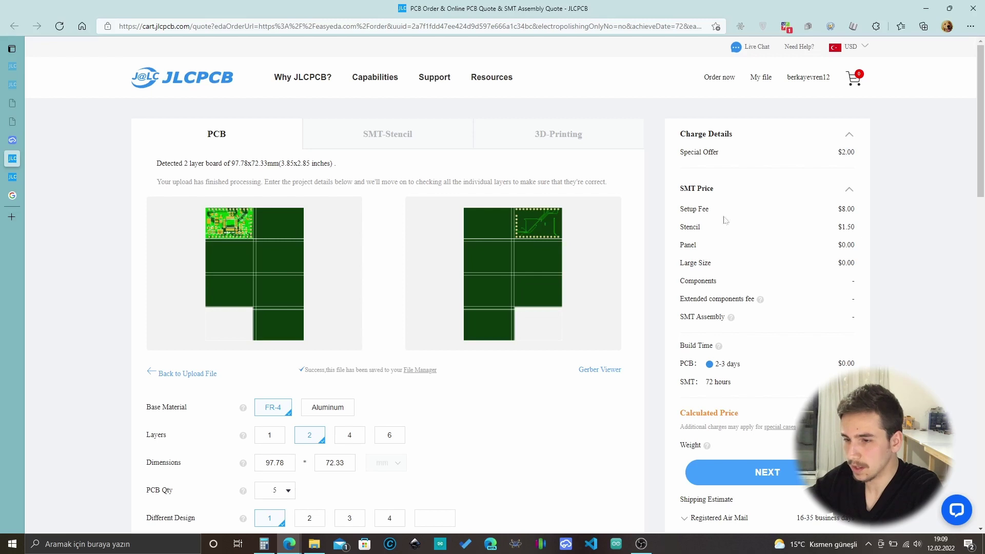
scroll(641, 266, down, 3)
scroll(543, 328, up, 3)
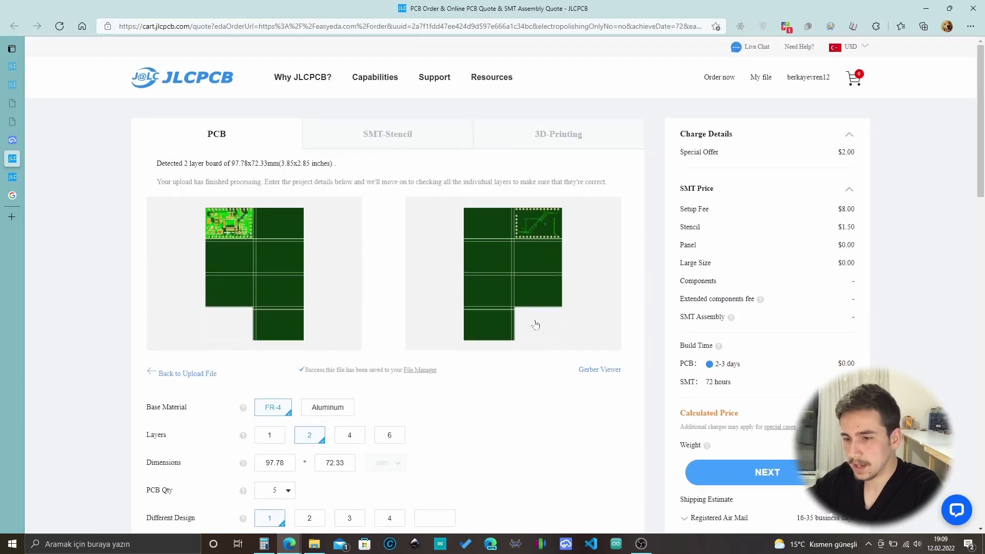
scroll(543, 327, down, 3)
scroll(543, 324, up, 3)
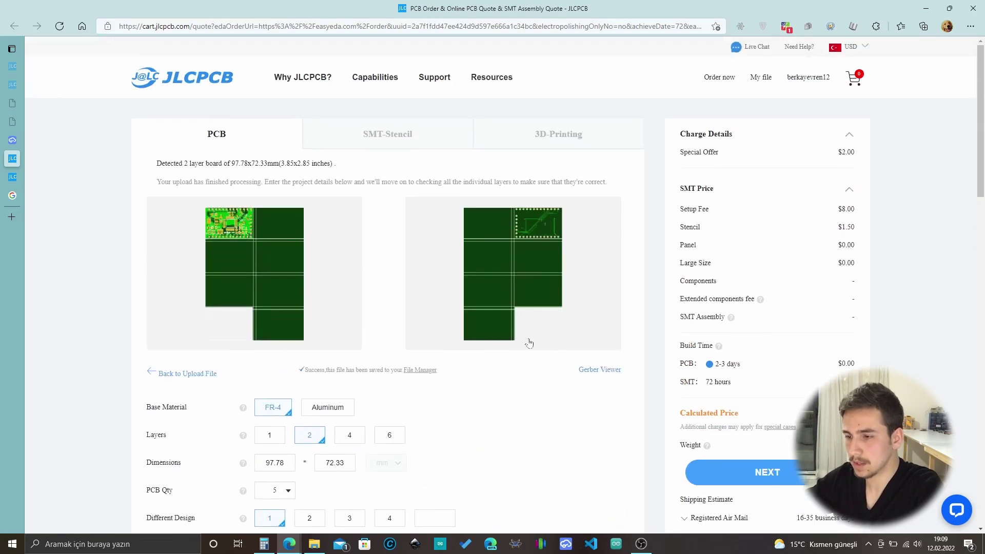
click(611, 370)
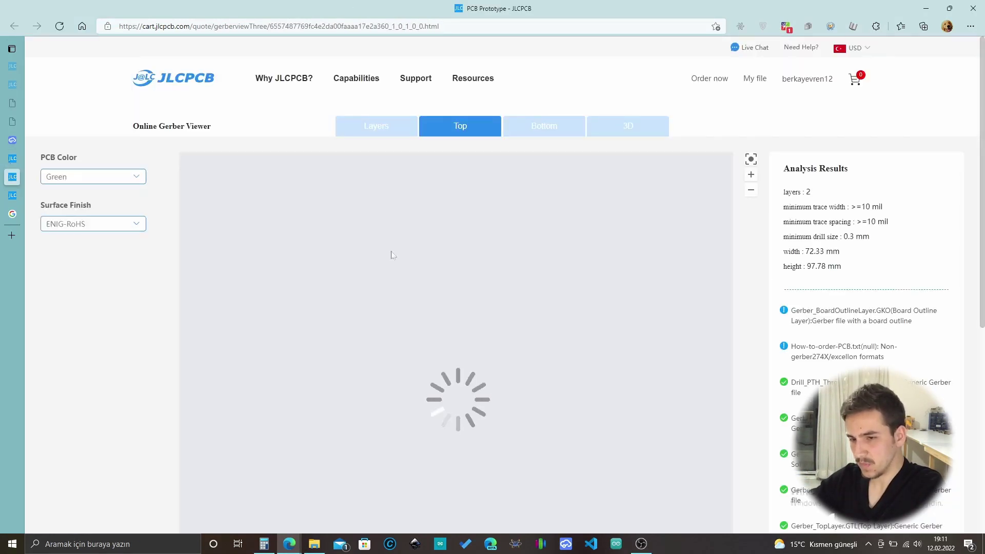
On the quote tab, set PCB colour Blue and confirm top-side SMT assembly.
click(12, 158)
scroll(475, 334, down, 4)
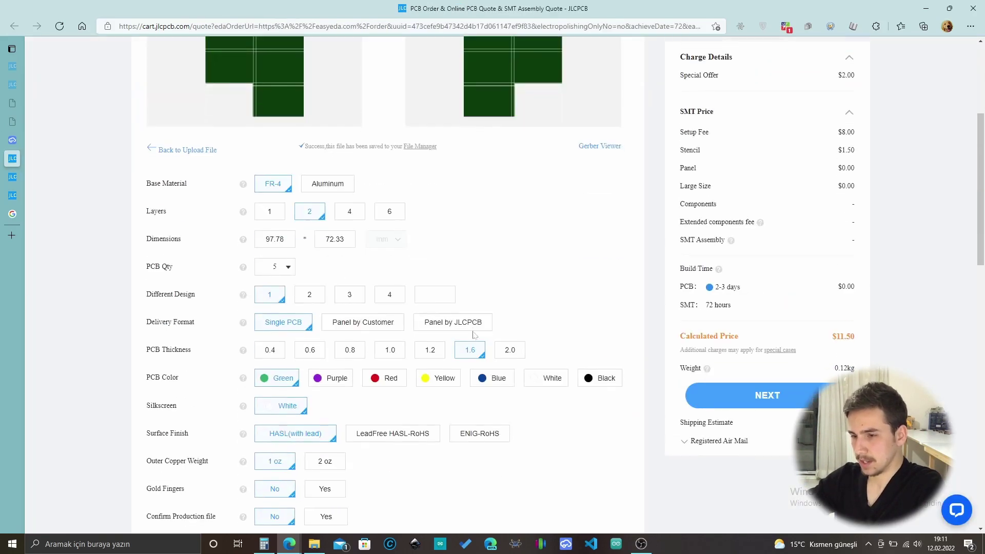
scroll(479, 359, down, 2)
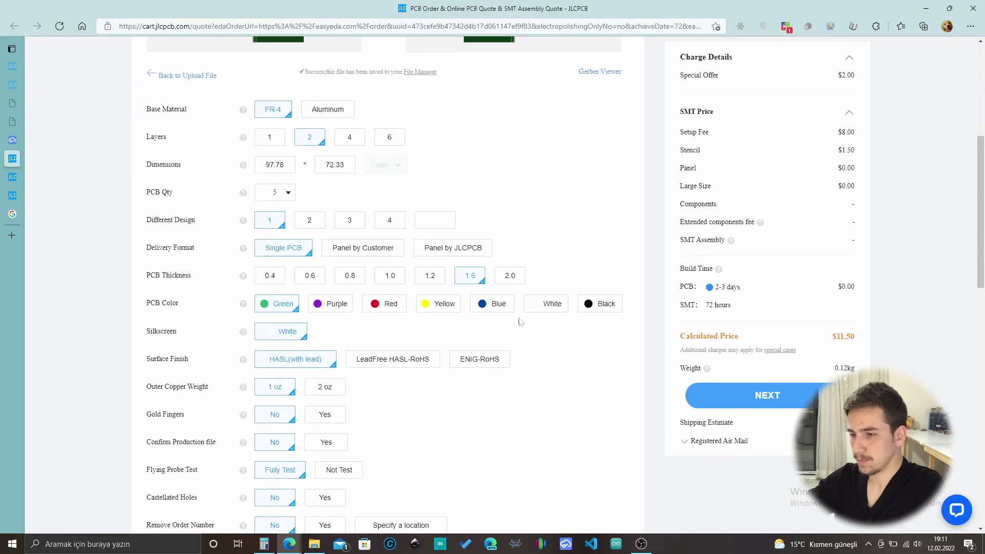
click(490, 304)
scroll(569, 302, up, 5)
scroll(576, 300, down, 9)
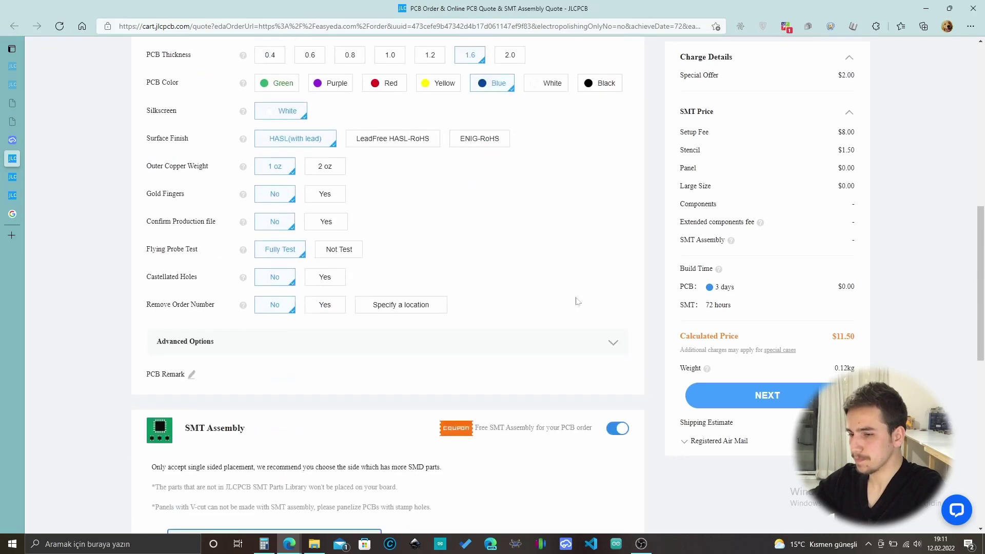
scroll(313, 337, down, 10)
scroll(292, 395, up, 3)
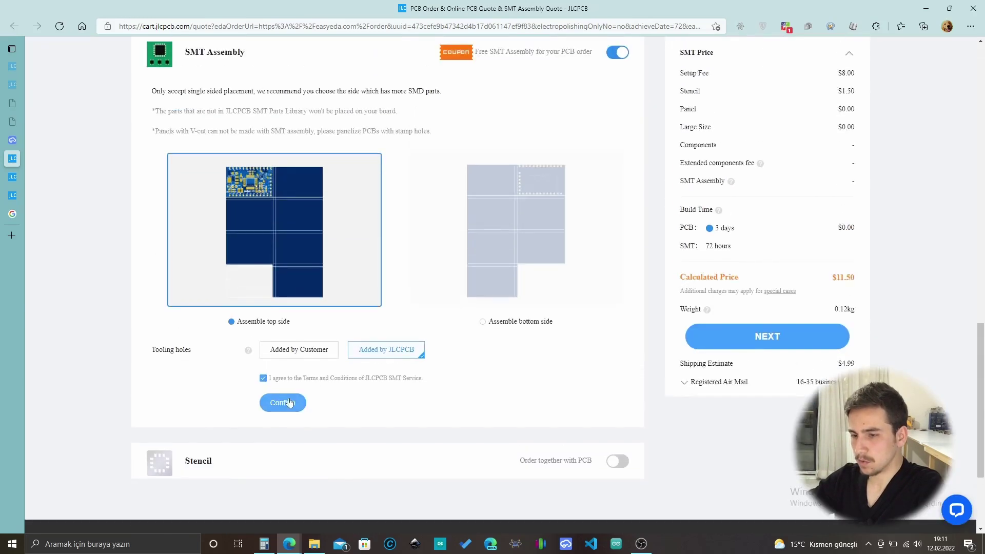
click(283, 402)
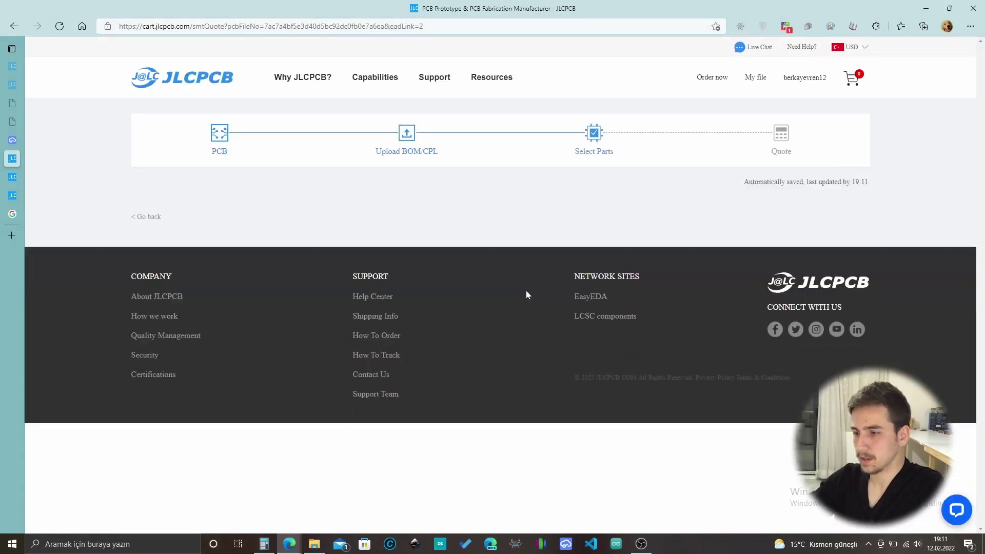
Untick U2 (ATMEGA328P-AU), save the $16.21 order to the cart and start secure checkout.
scroll(527, 292, down, 4)
scroll(527, 287, up, 2)
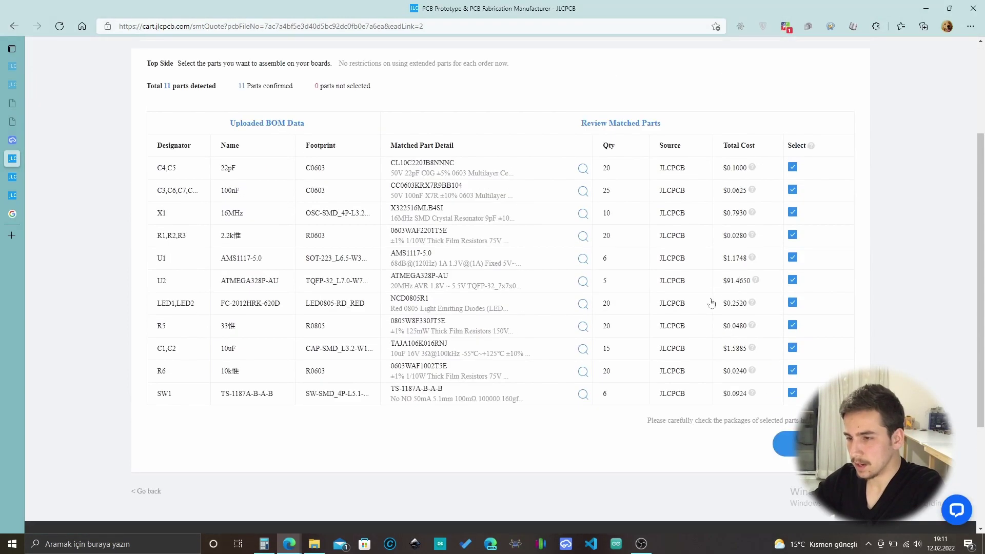
click(792, 280)
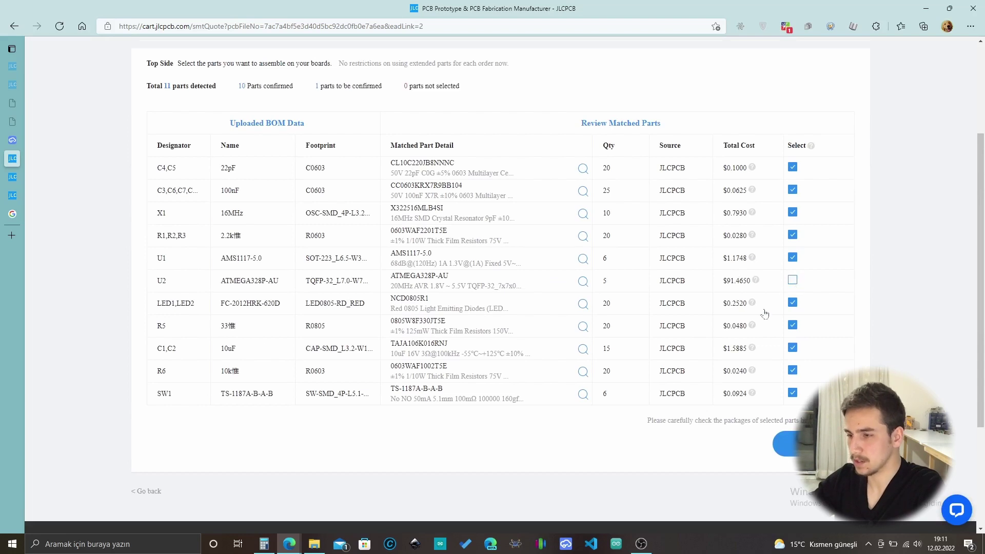
click(784, 443)
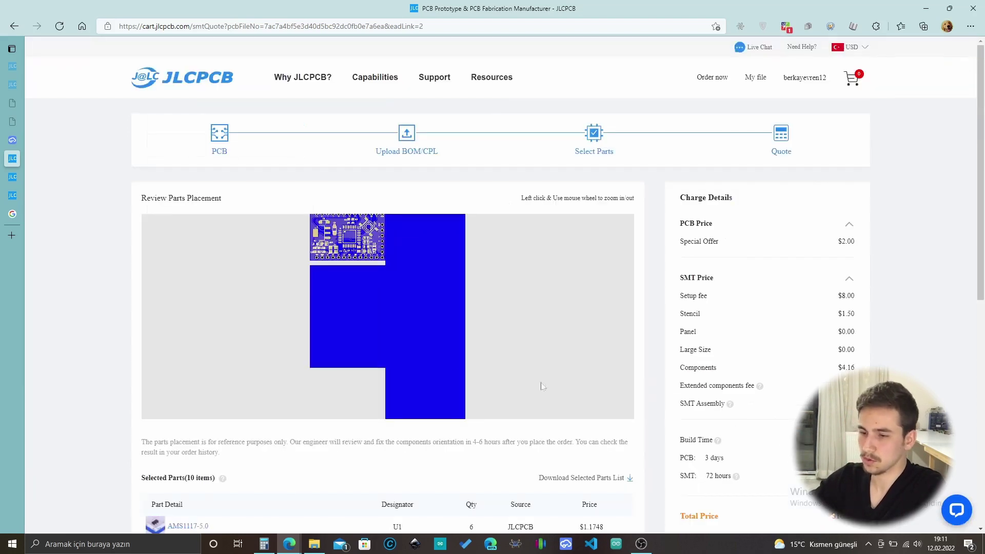
scroll(748, 441, down, 4)
click(749, 440)
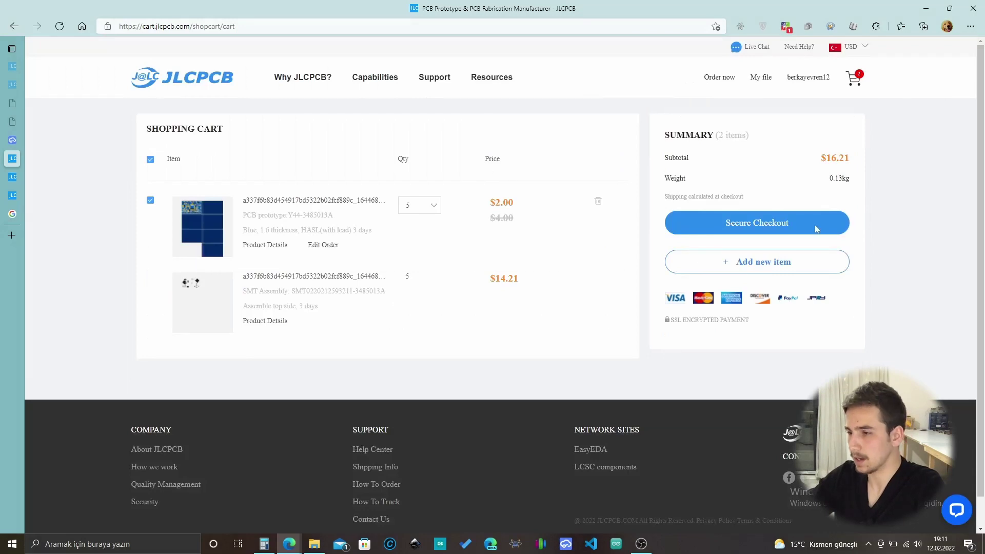
click(815, 228)
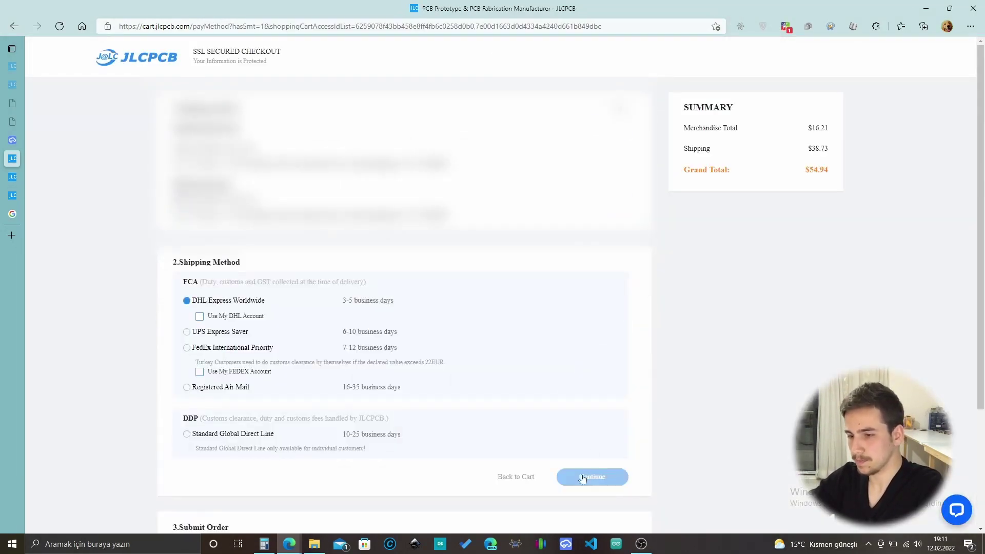
Ship by Registered Air Mail and proceed with Pay Directly.
click(212, 386)
click(597, 475)
scroll(697, 302, down, 1)
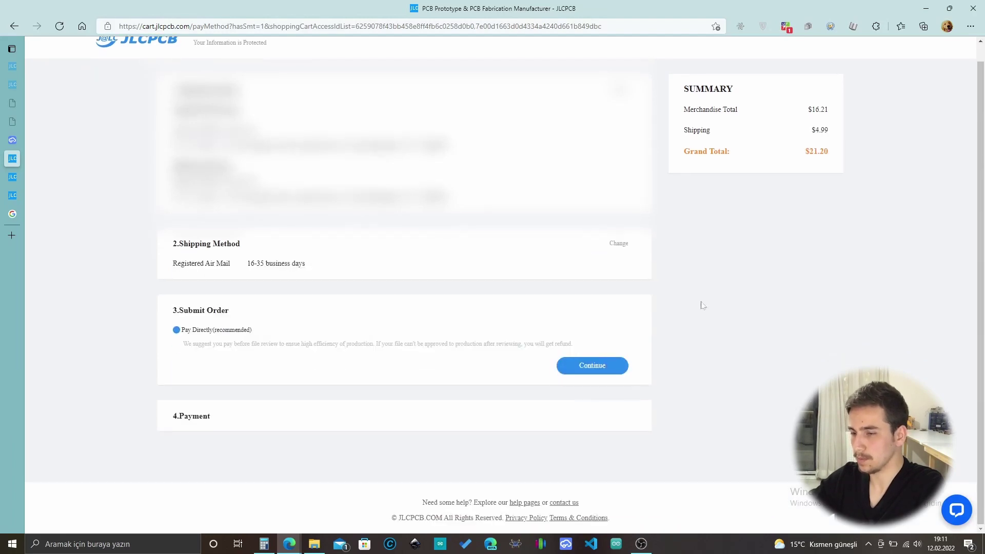
click(593, 365)
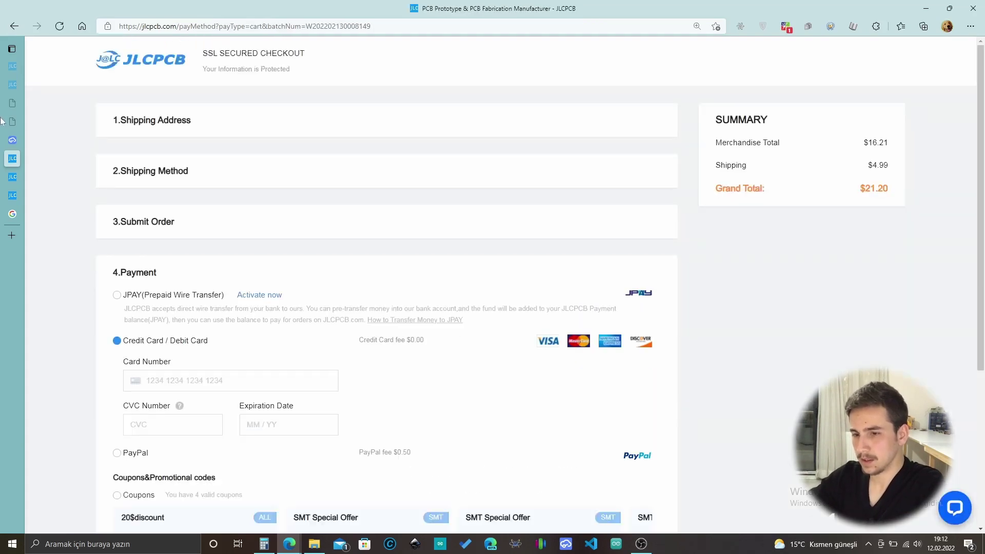
Apply the $9.00 SMT Special Offer coupon and check the $12.20 grand total.
scroll(395, 312, down, 5)
click(401, 309)
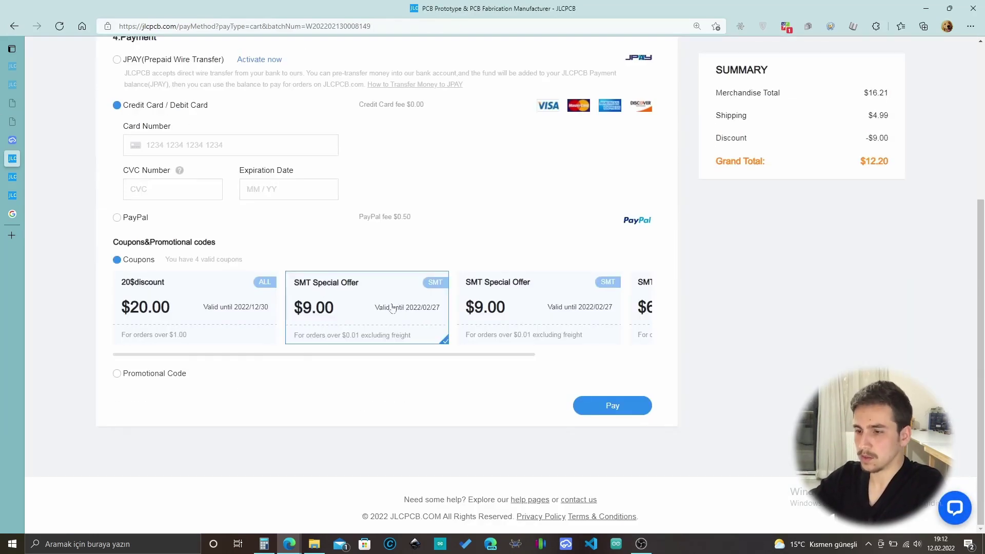
scroll(401, 309, up, 2)
drag(860, 161, 886, 162)
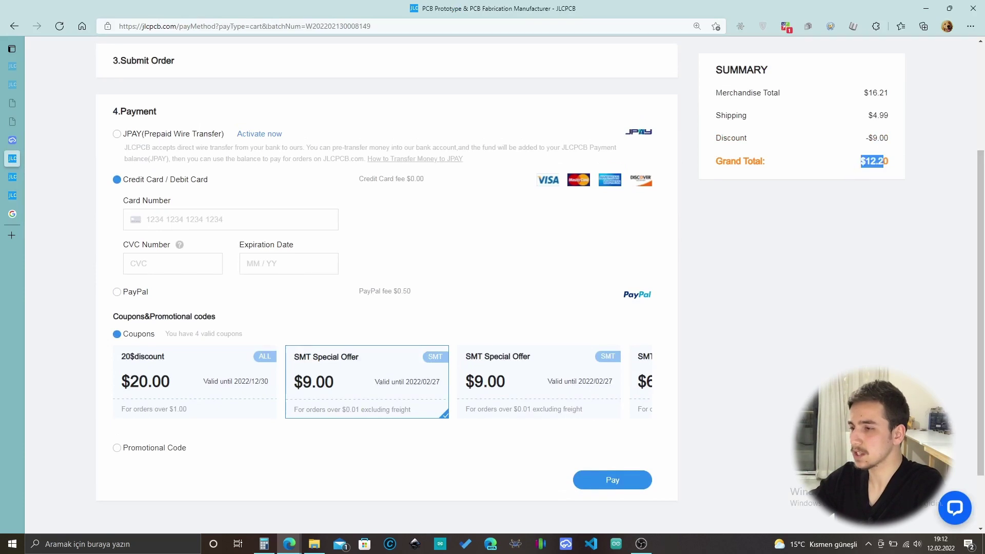
click(891, 163)
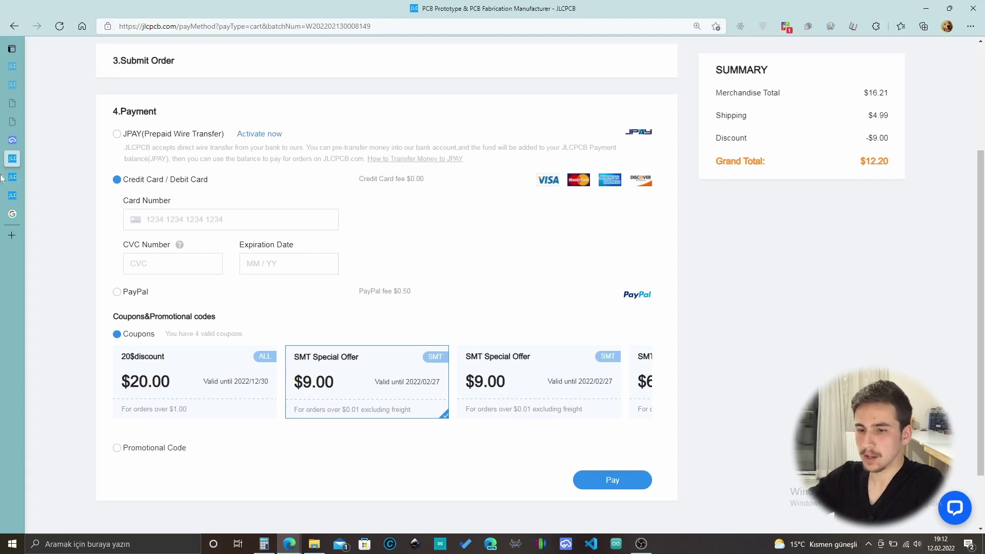
Look at the EasyEDA PCB editor, then return to recheck the $12.20 total on the payment page.
click(31, 140)
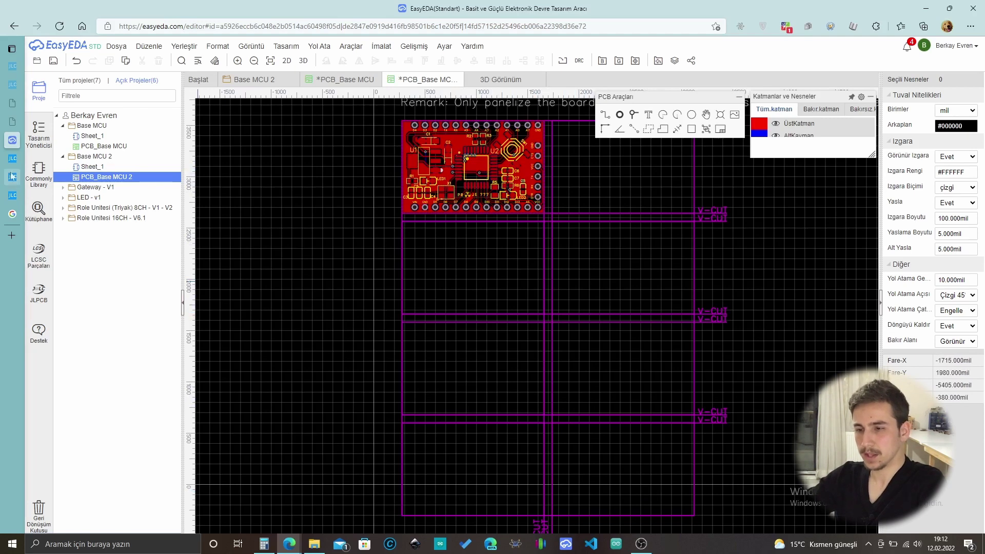
mouse_move(12, 175)
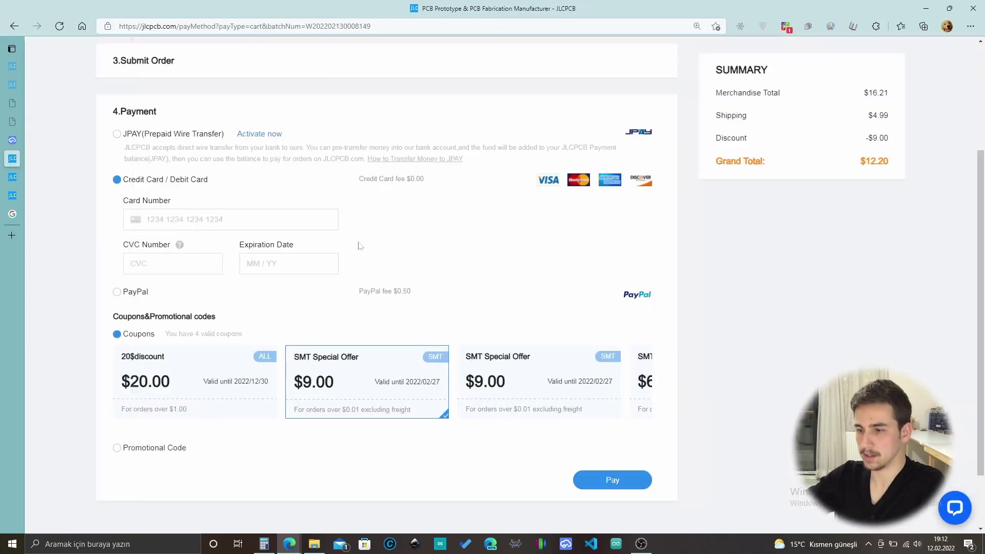
click(53, 161)
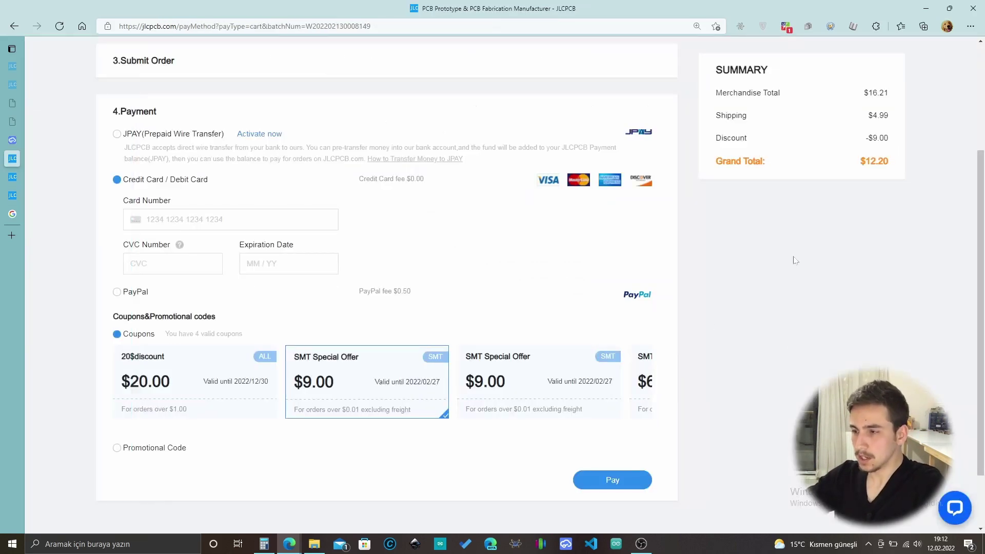
mouse_move(860, 164)
mouse_down()
mouse_move(893, 159)
mouse_move(860, 163)
mouse_up()
click(893, 158)
click(845, 266)
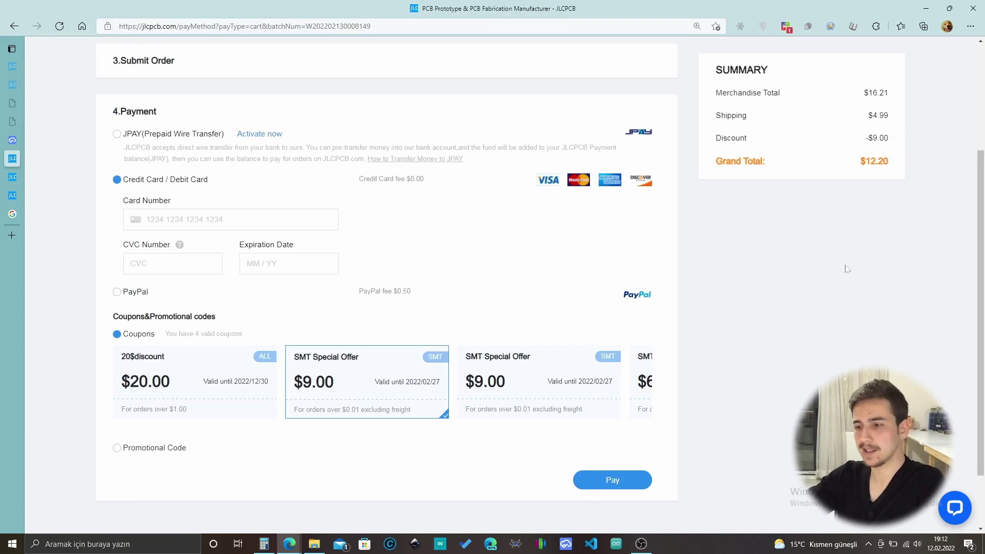